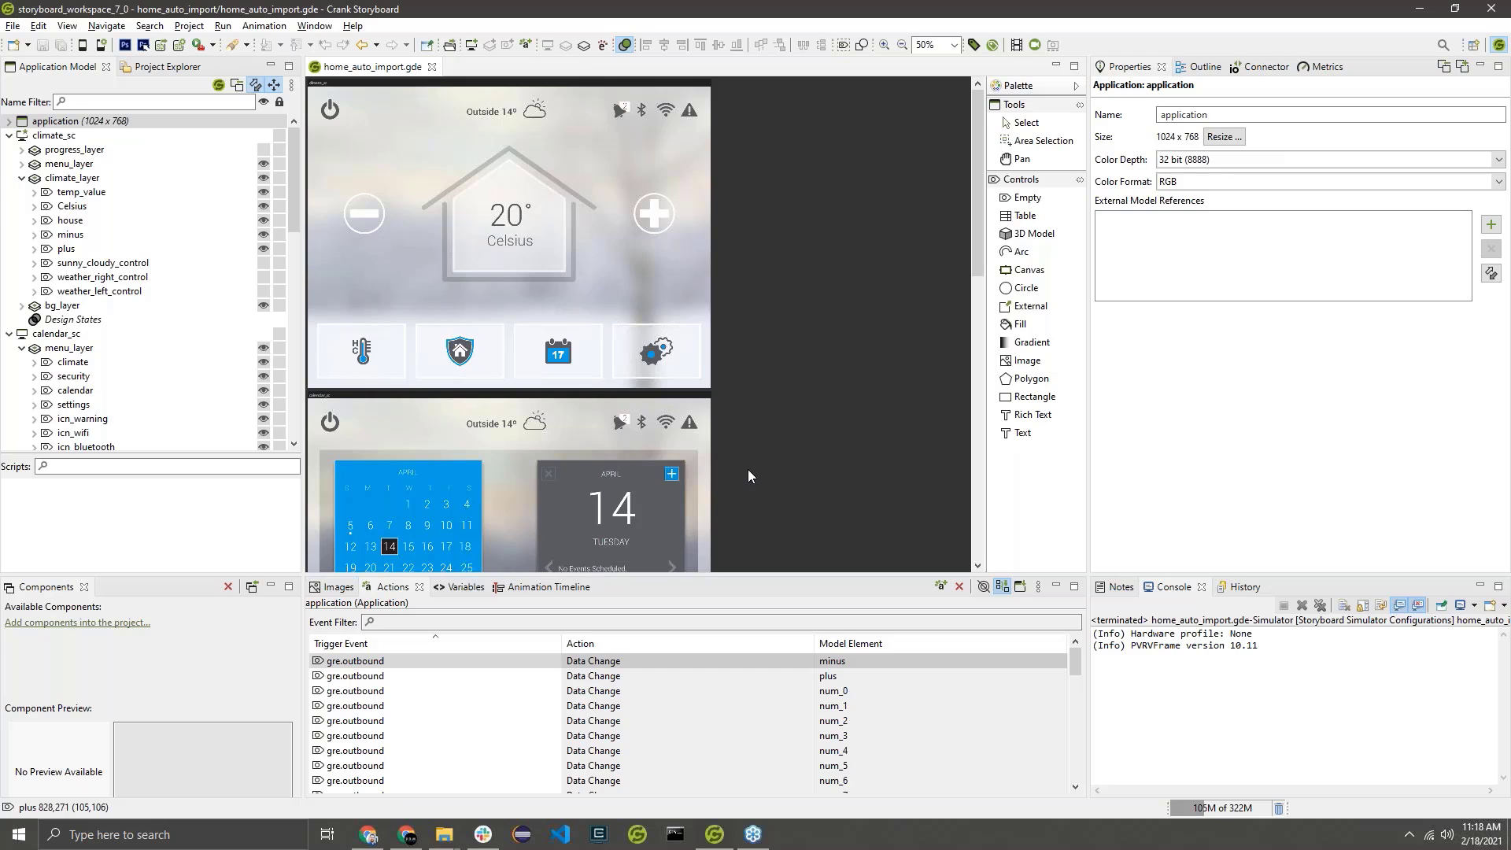
Open the animation timeline and look through the climate, security, calendar and settings menu buttons on the climate screen.
{"action": "left_click", "coordinate": [344, 356]}
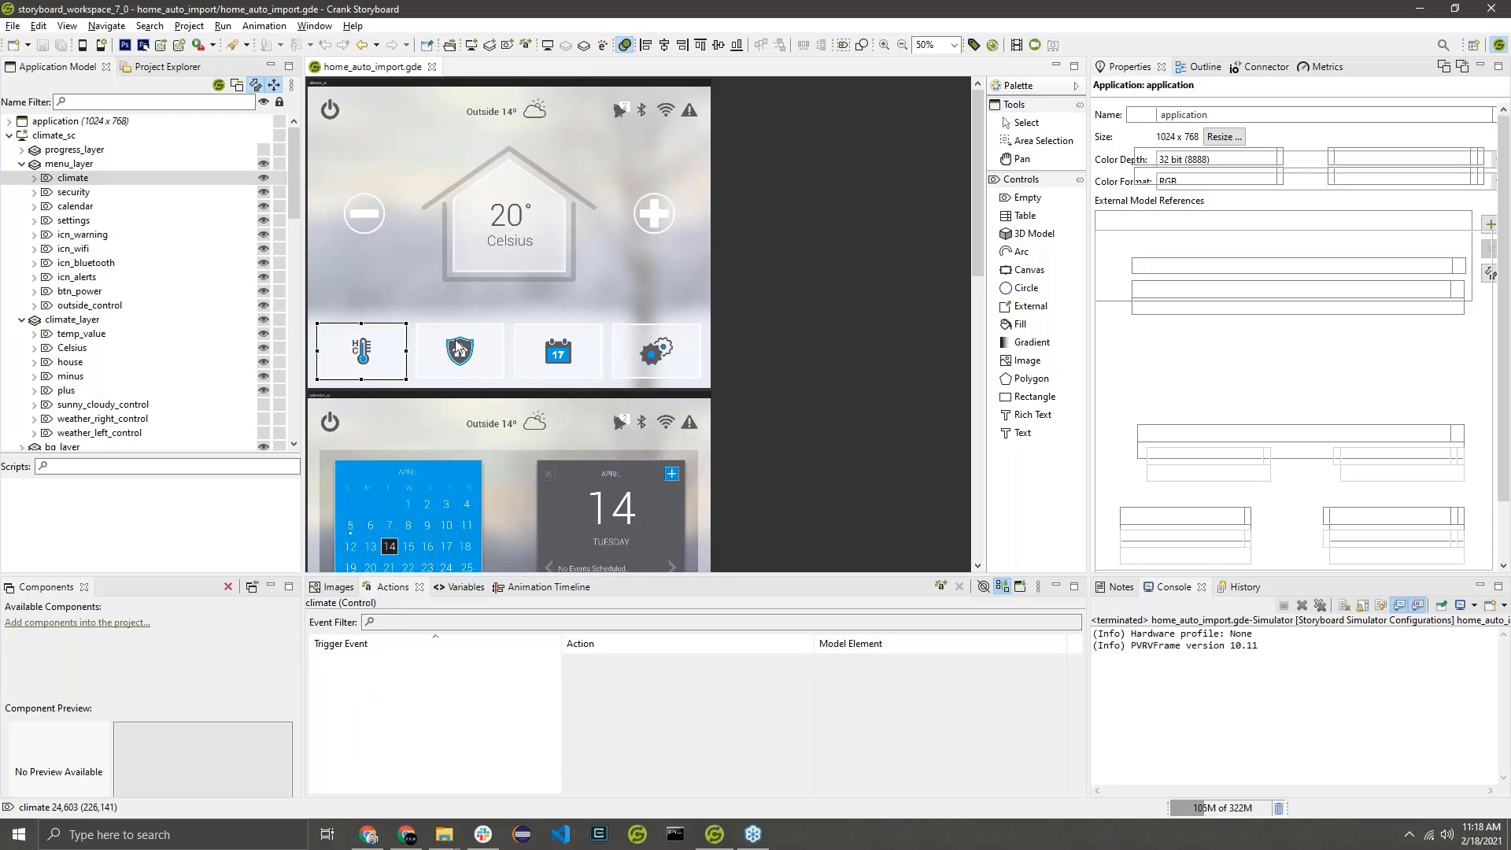
{"action": "left_click", "coordinate": [549, 587]}
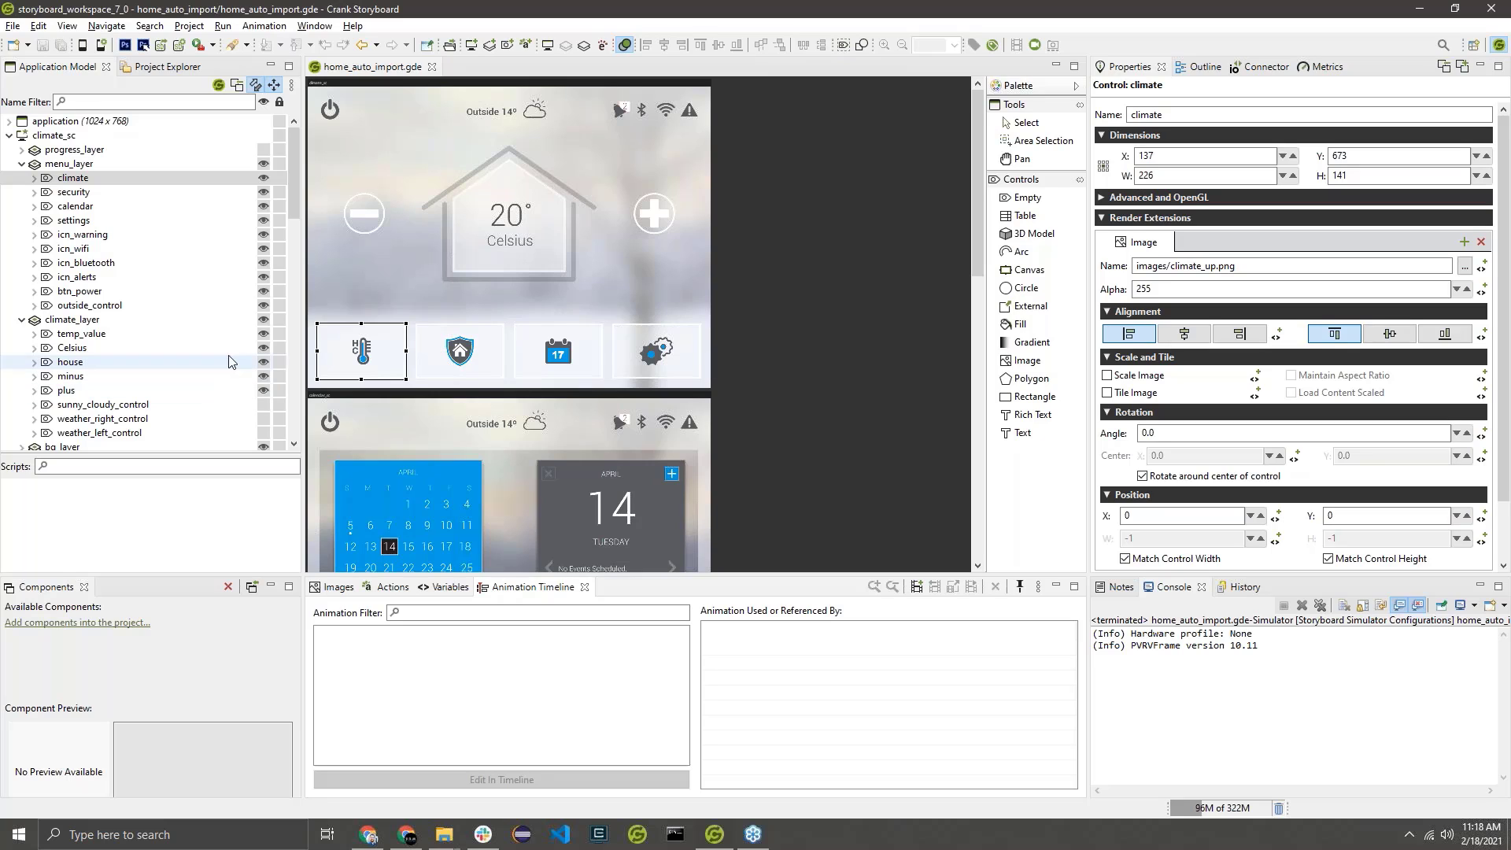
{"action": "left_click", "coordinate": [434, 370]}
{"action": "left_click", "coordinate": [542, 362]}
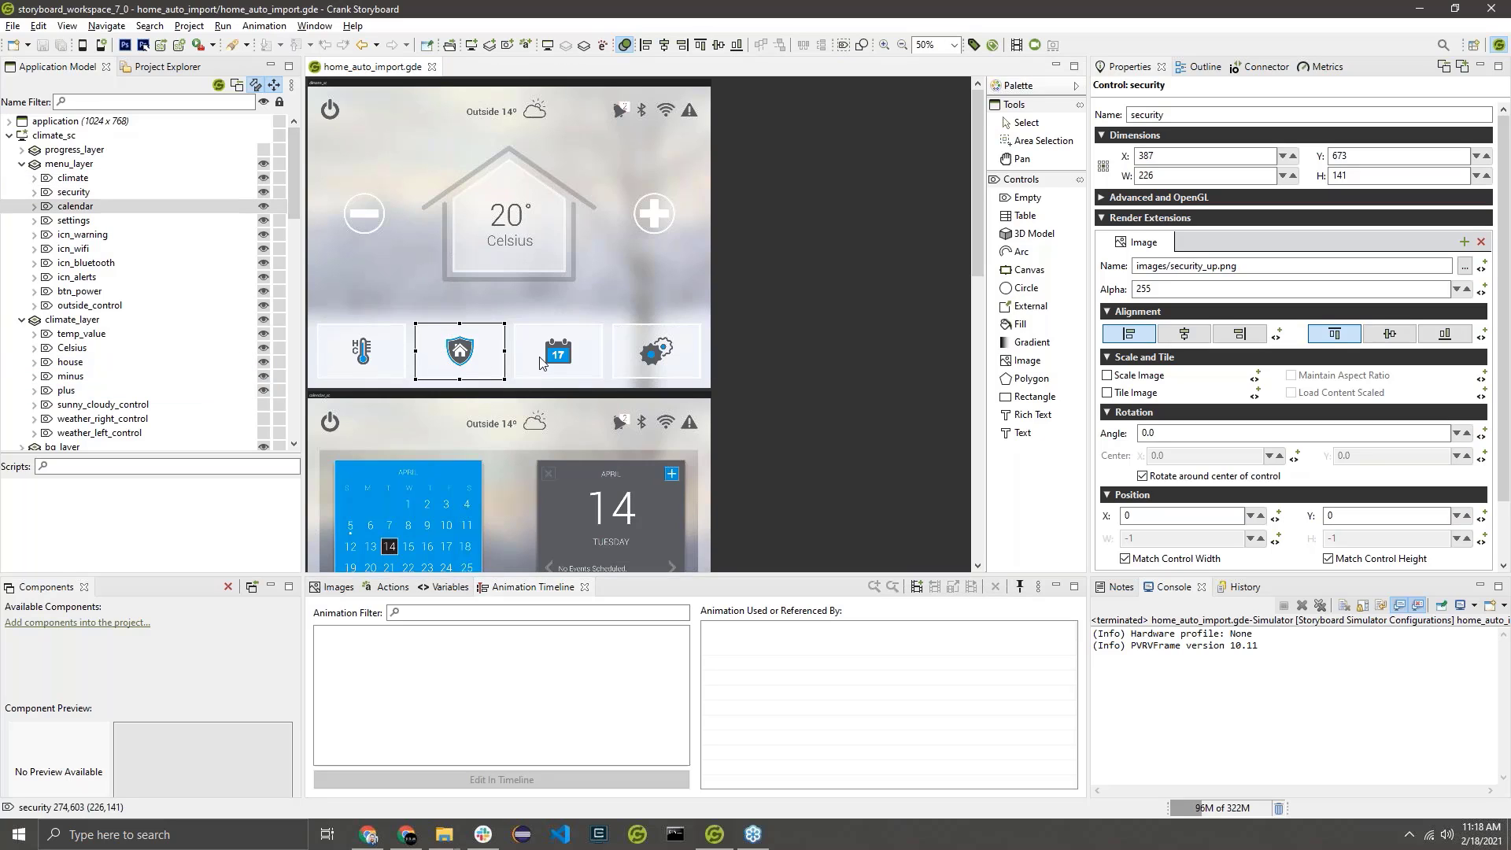
{"action": "left_click", "coordinate": [665, 355]}
Add a Fill render extension to the climate menu button on the climate screen.
{"action": "left_click", "coordinate": [367, 353]}
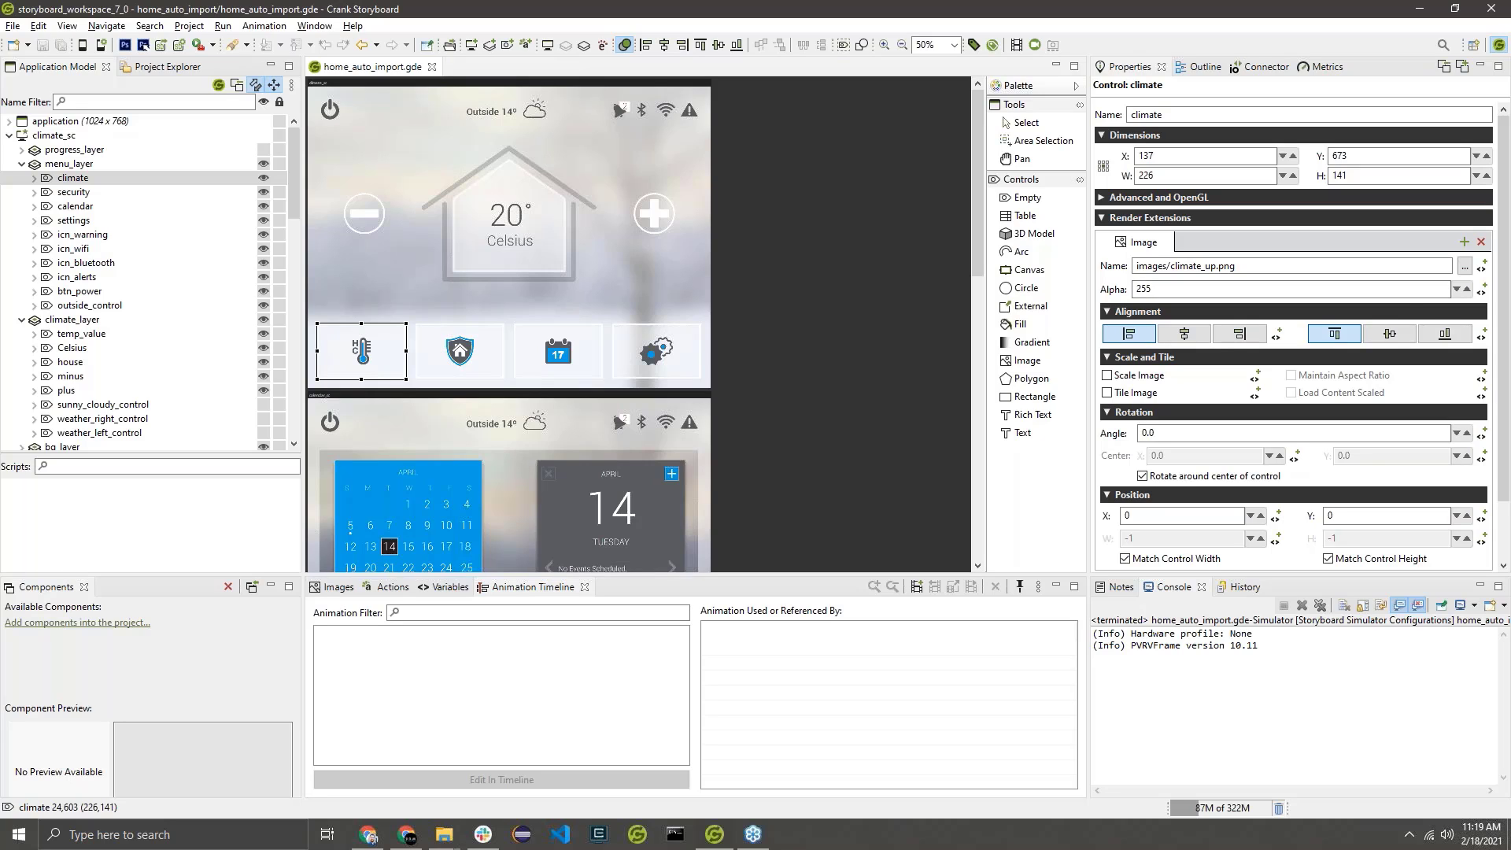
{"action": "left_click", "coordinate": [1466, 242]}
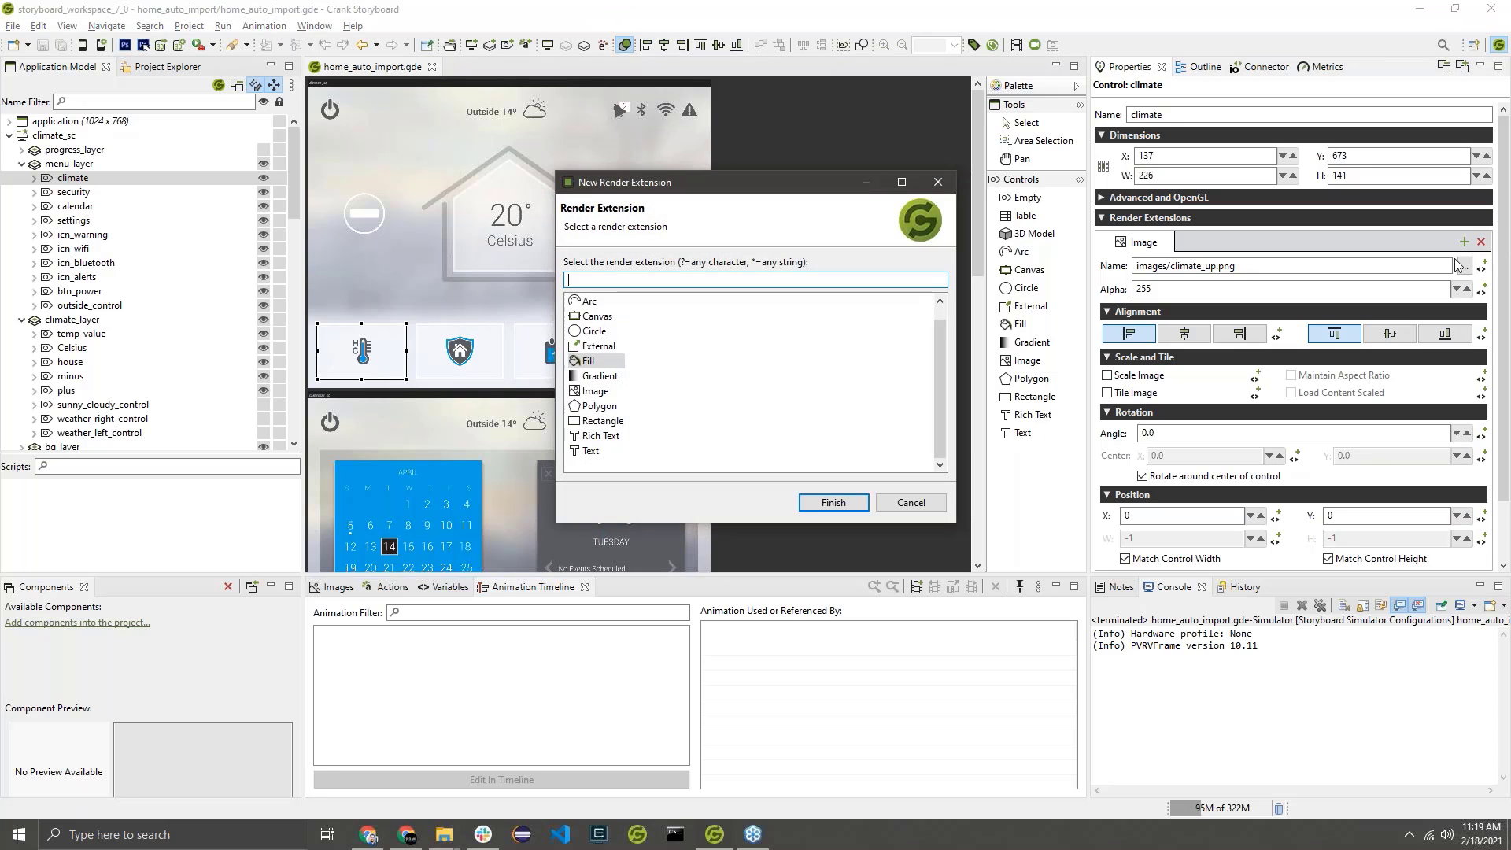
{"action": "left_click", "coordinate": [592, 363]}
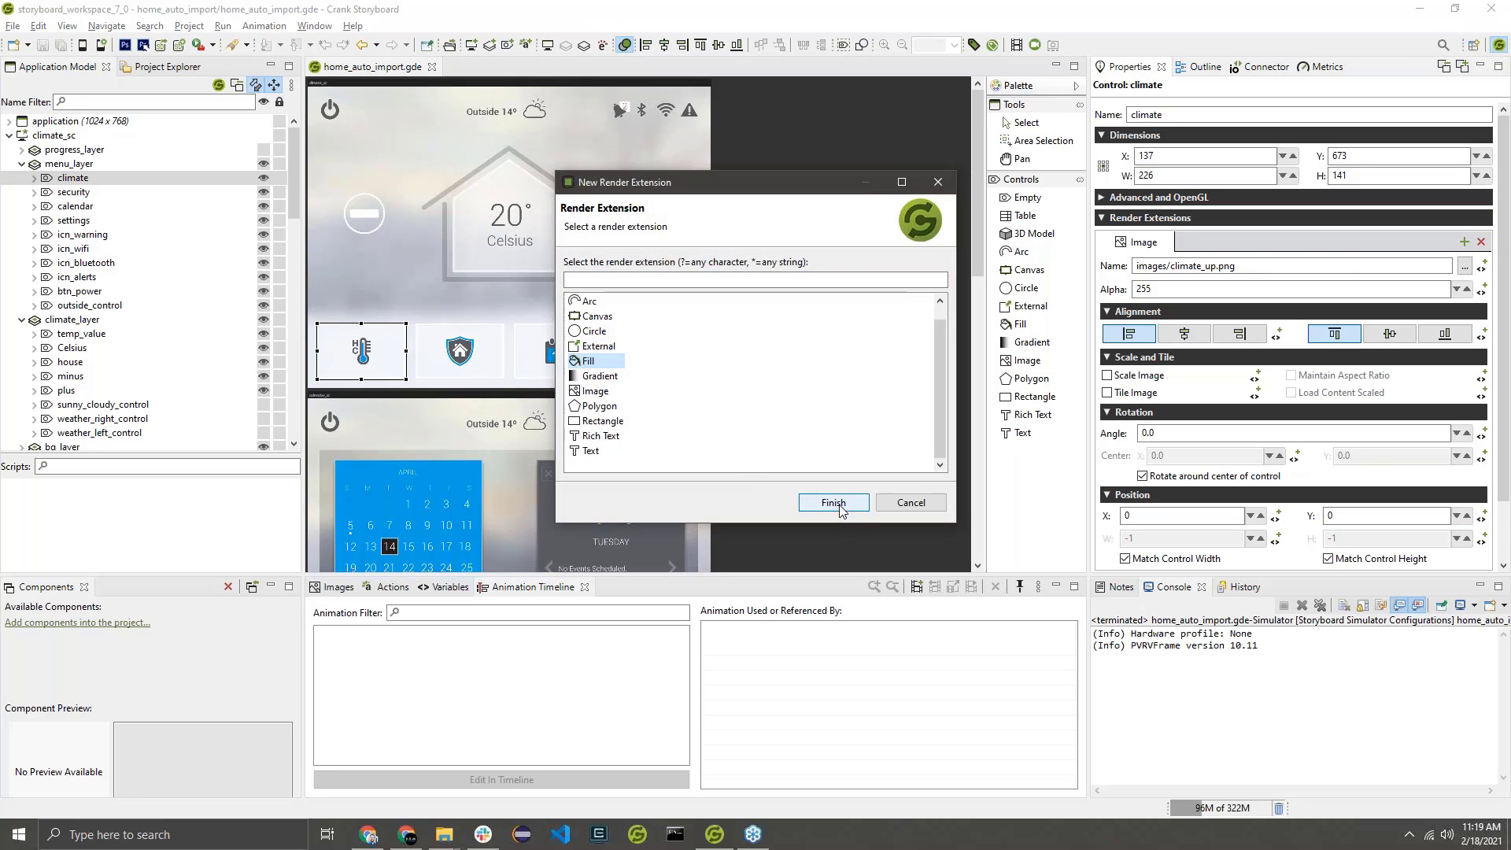
{"action": "left_click", "coordinate": [834, 503]}
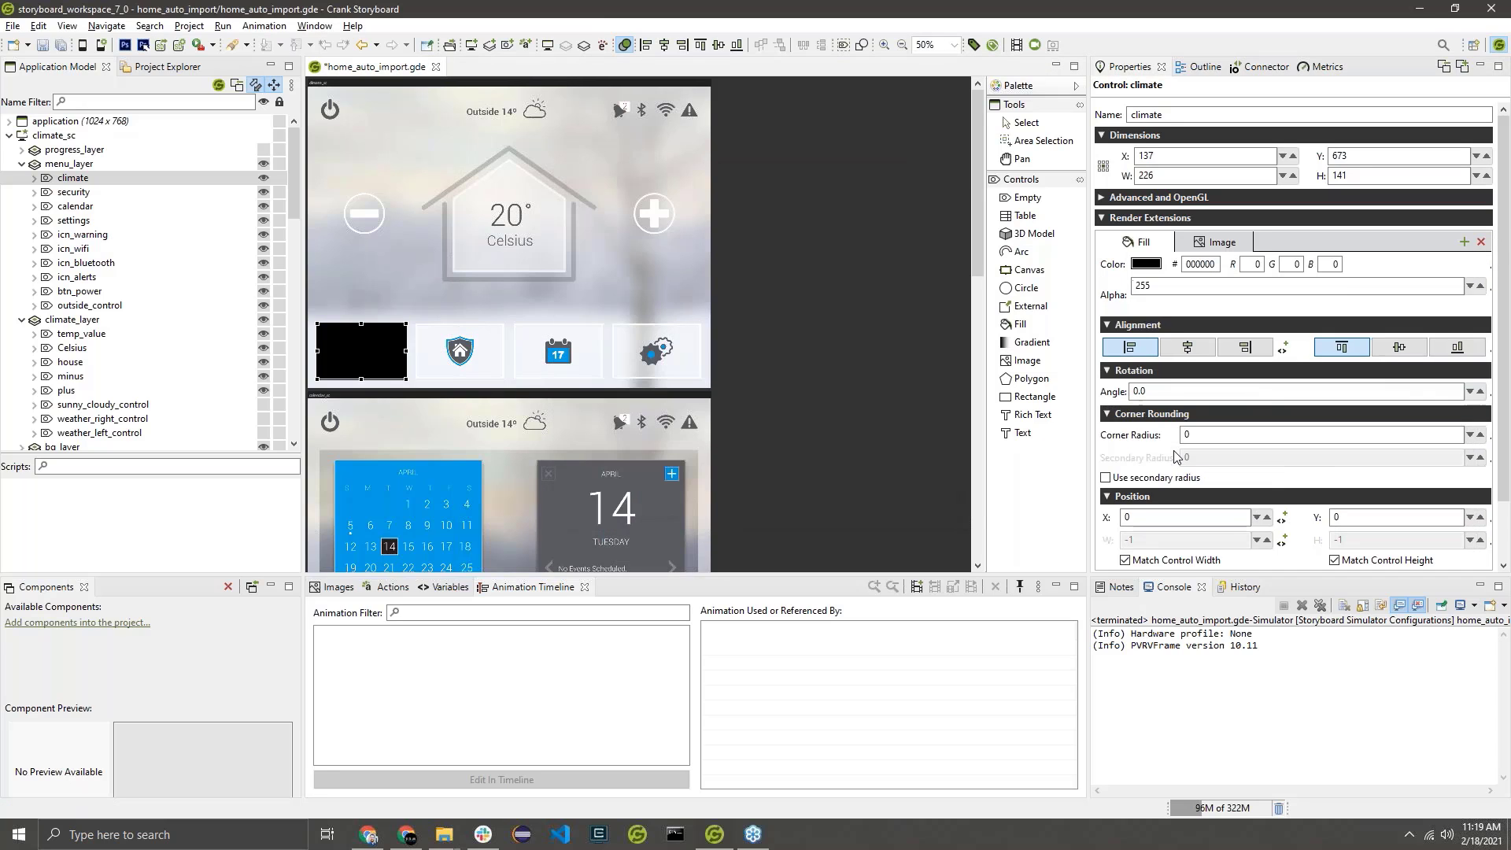
Set the climate button's fill color to the calendar's blue, 00A1E4, by sampling it from the canvas.
{"action": "left_click", "coordinate": [1146, 265]}
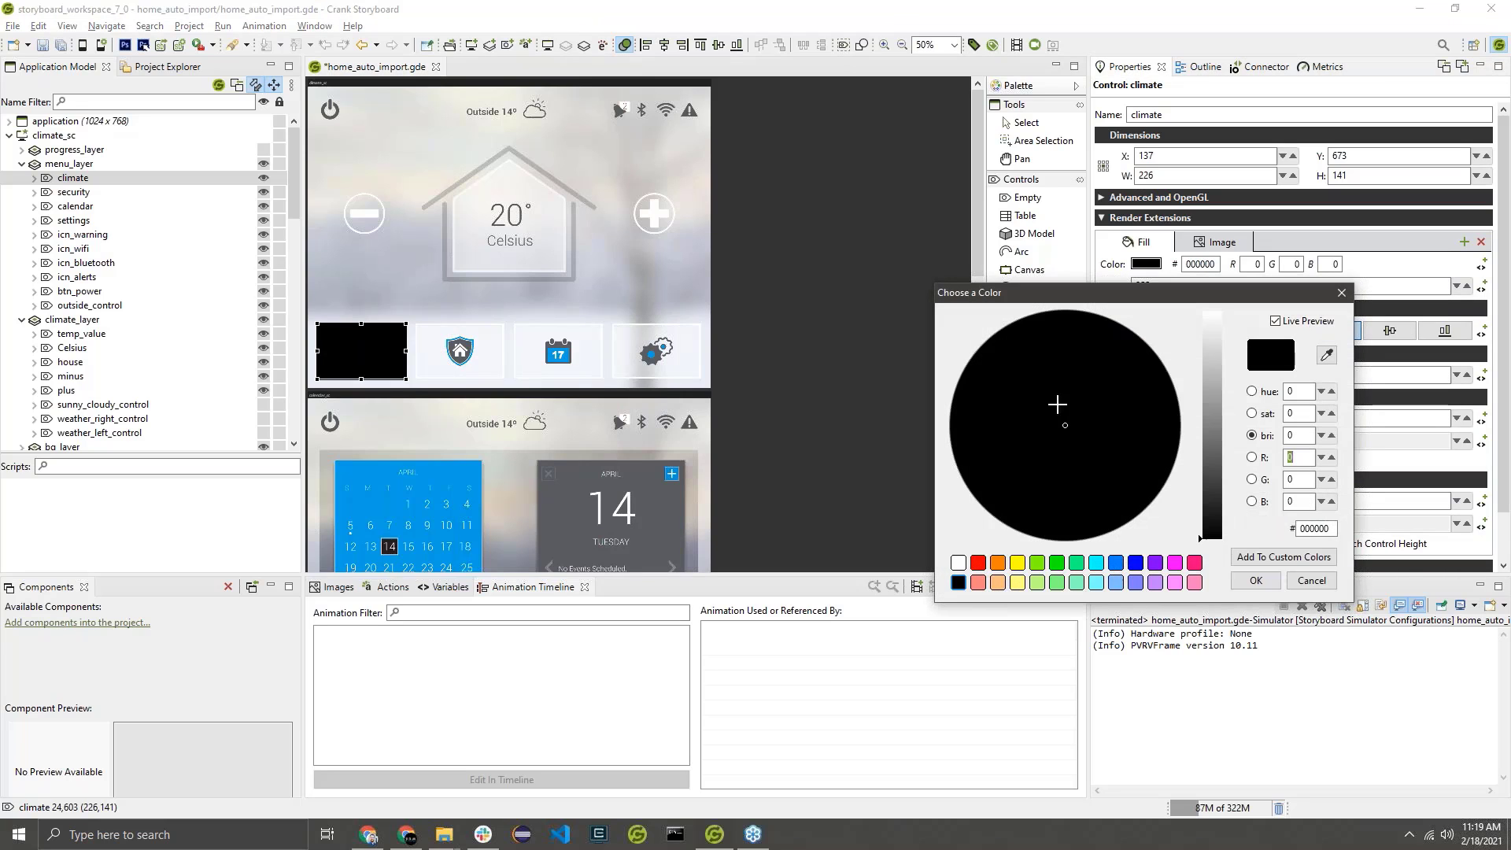
{"action": "left_click", "coordinate": [1327, 356]}
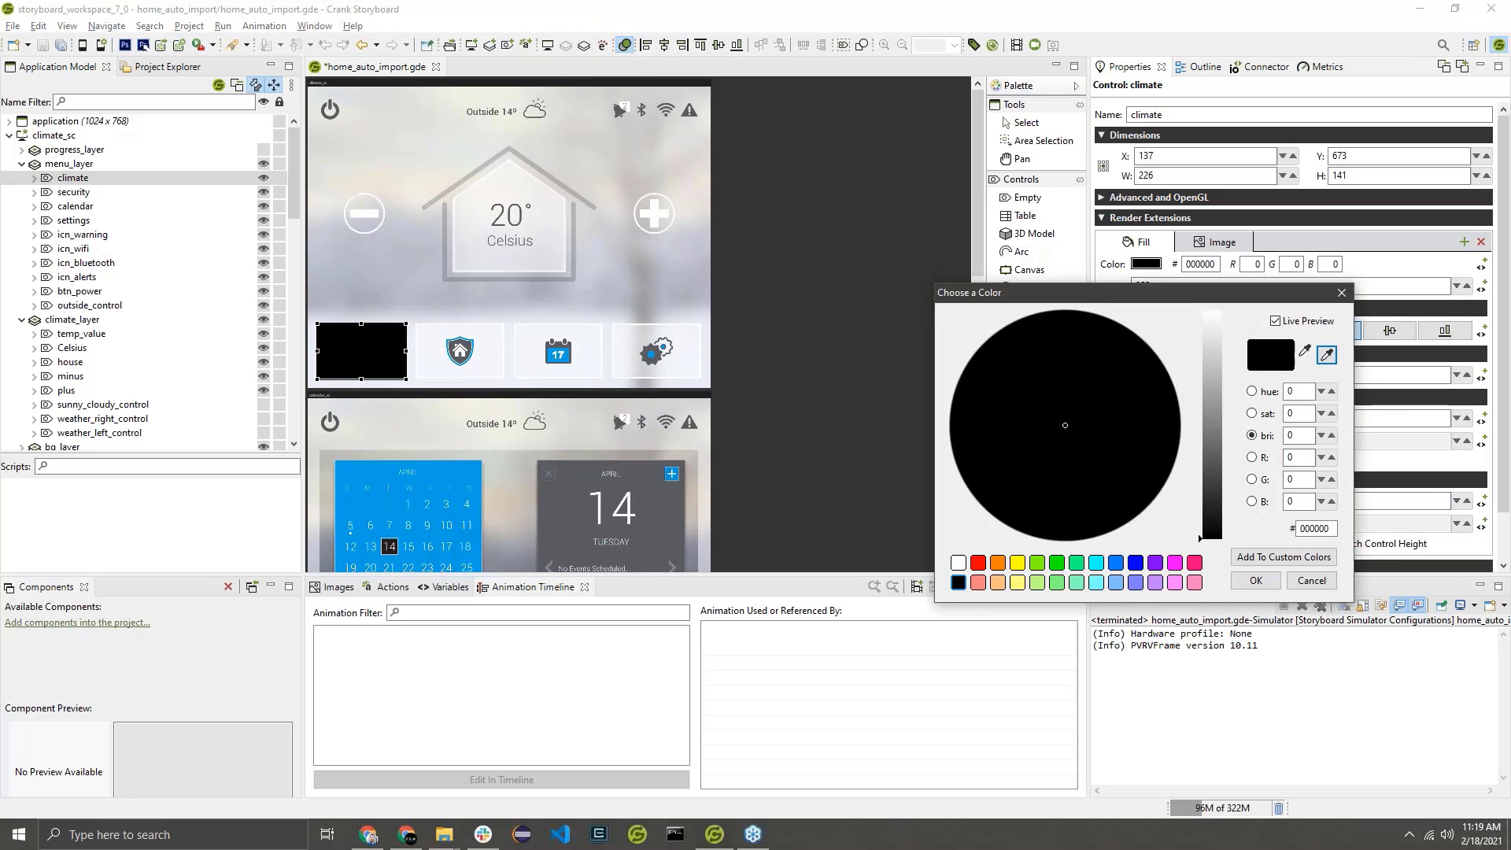
{"action": "left_click", "coordinate": [461, 470]}
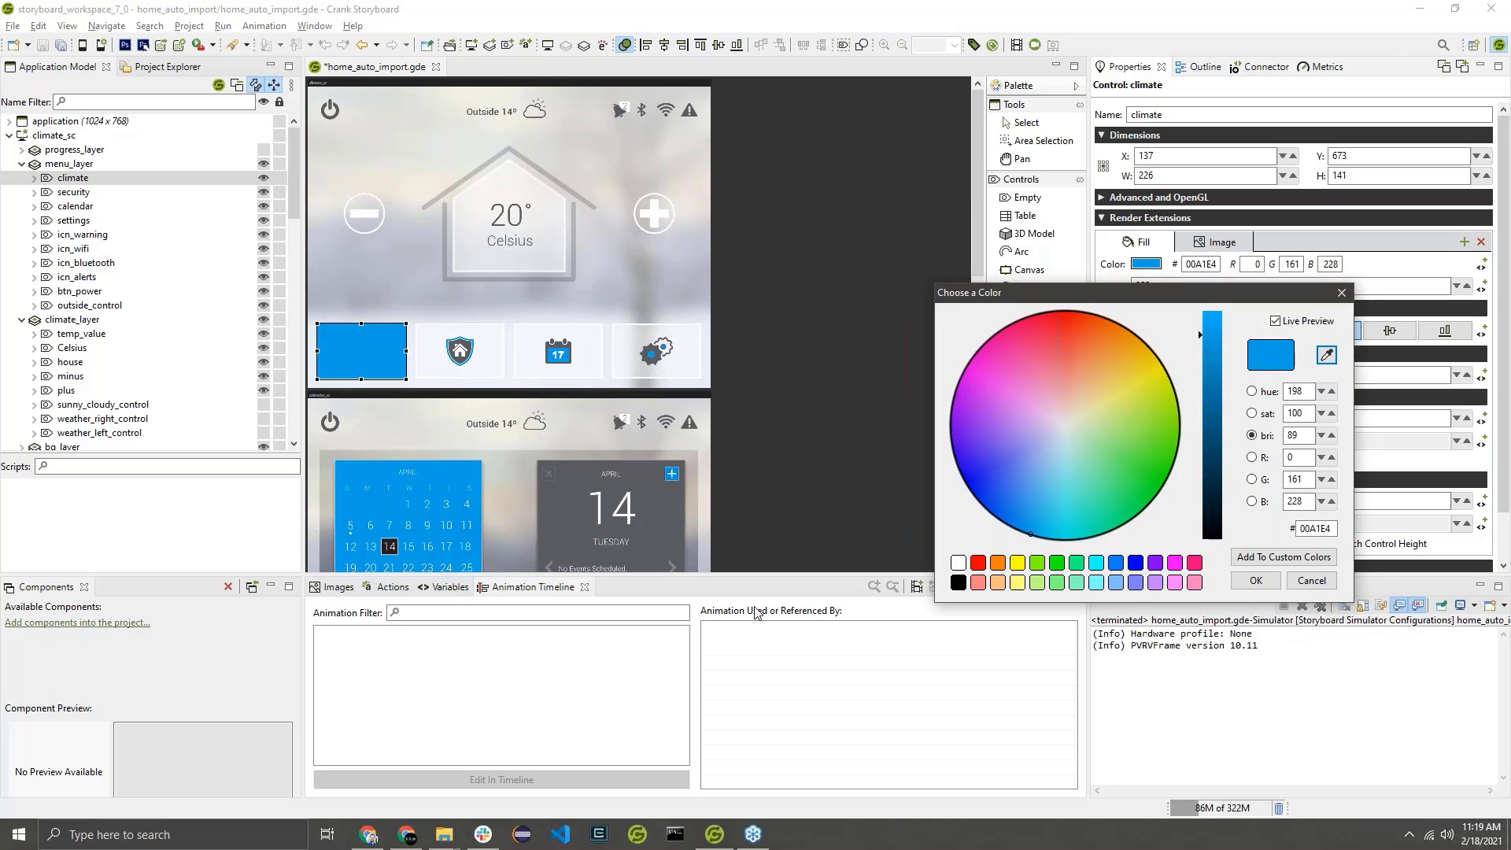
{"action": "left_click", "coordinate": [1259, 581]}
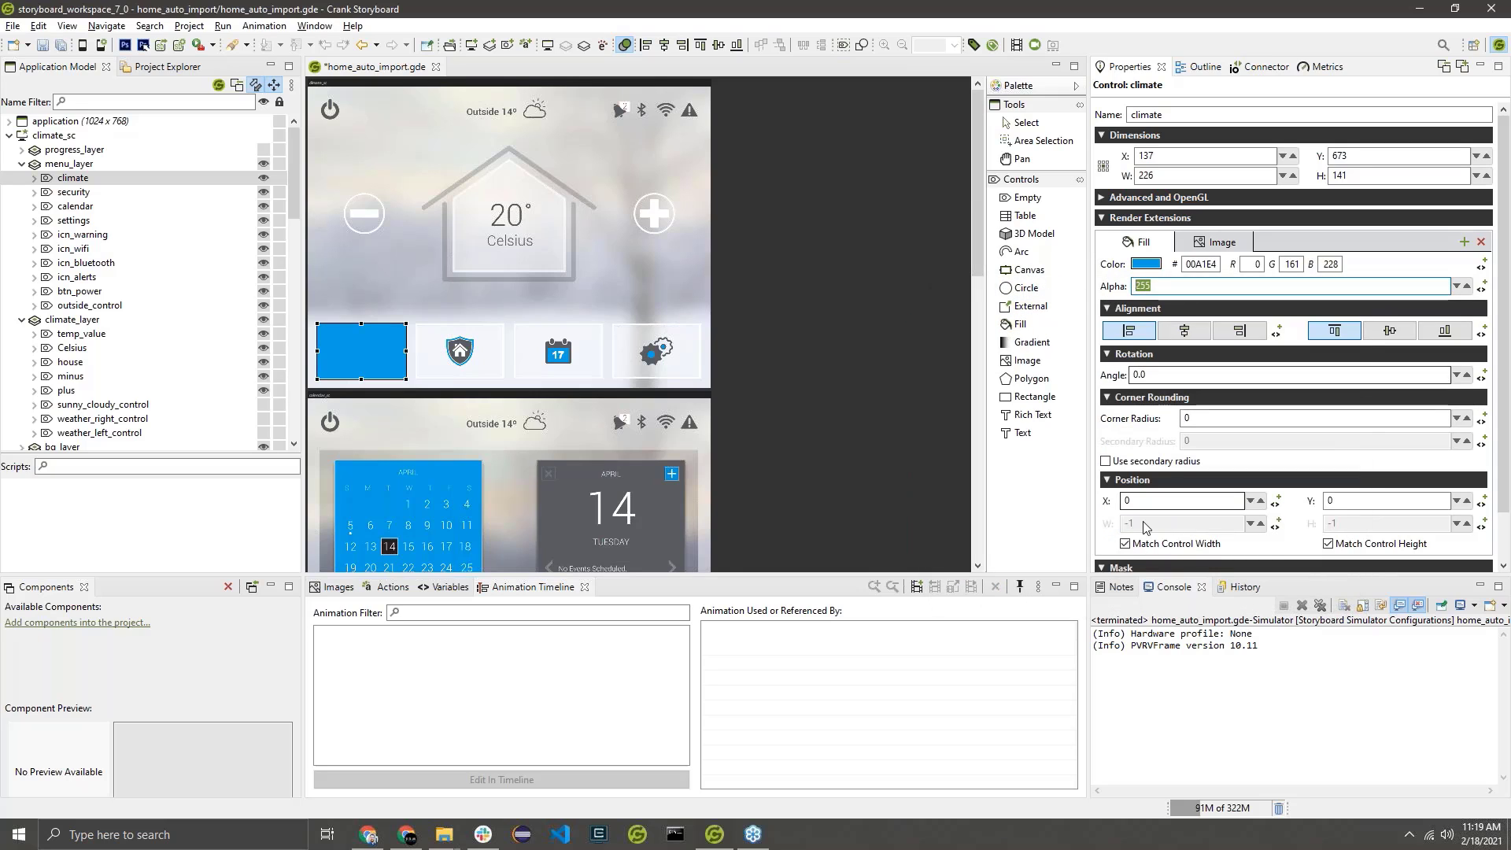
Set the fill's alpha to 0 and bind it to a new Number variable named alpha on the climate control.
{"action": "type", "text": "0"}
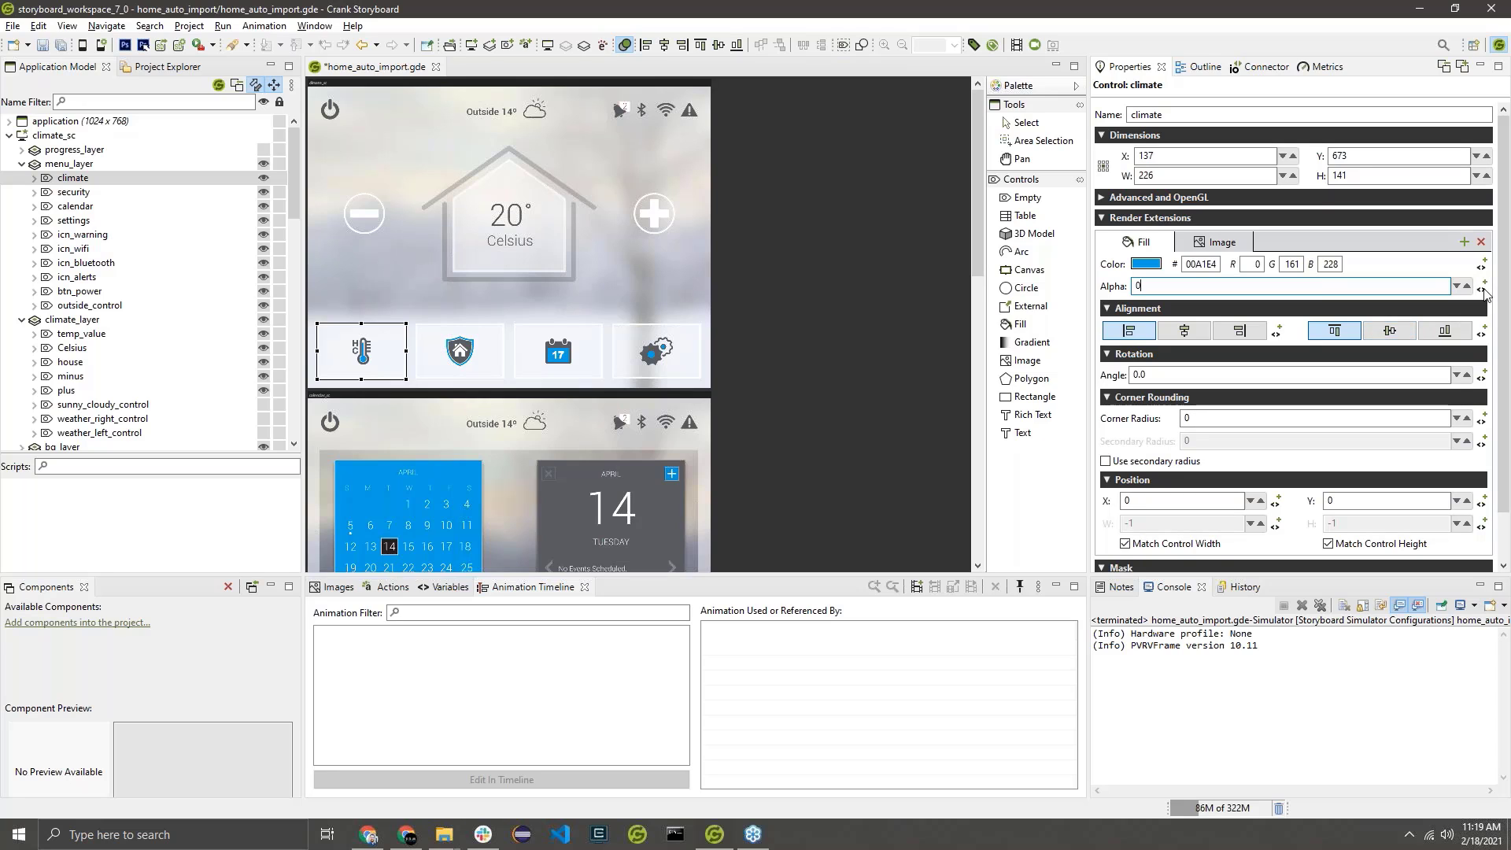
{"action": "left_click", "coordinate": [1483, 287]}
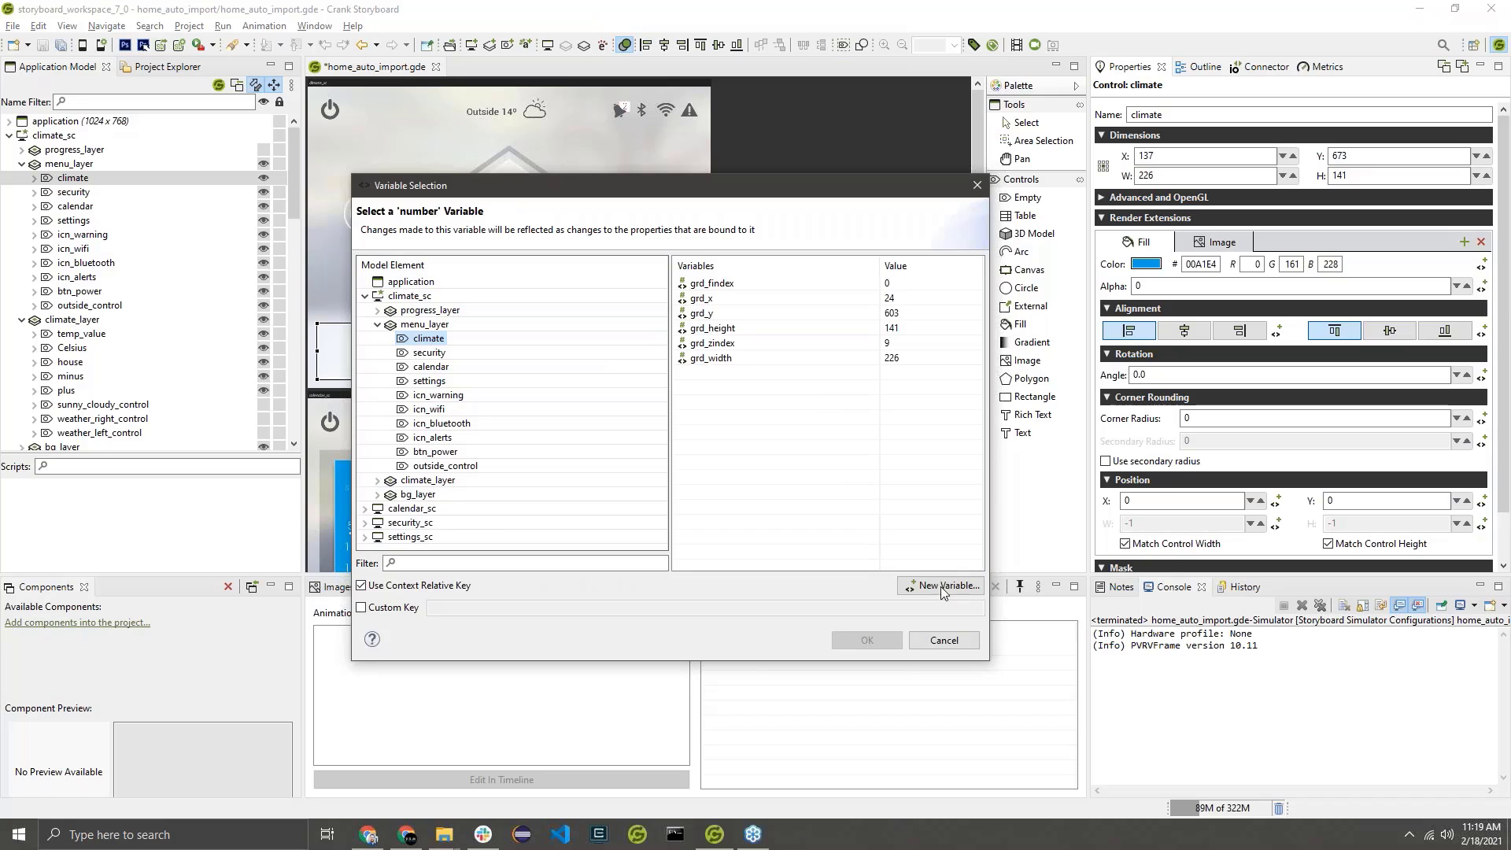
{"action": "left_click", "coordinate": [941, 586]}
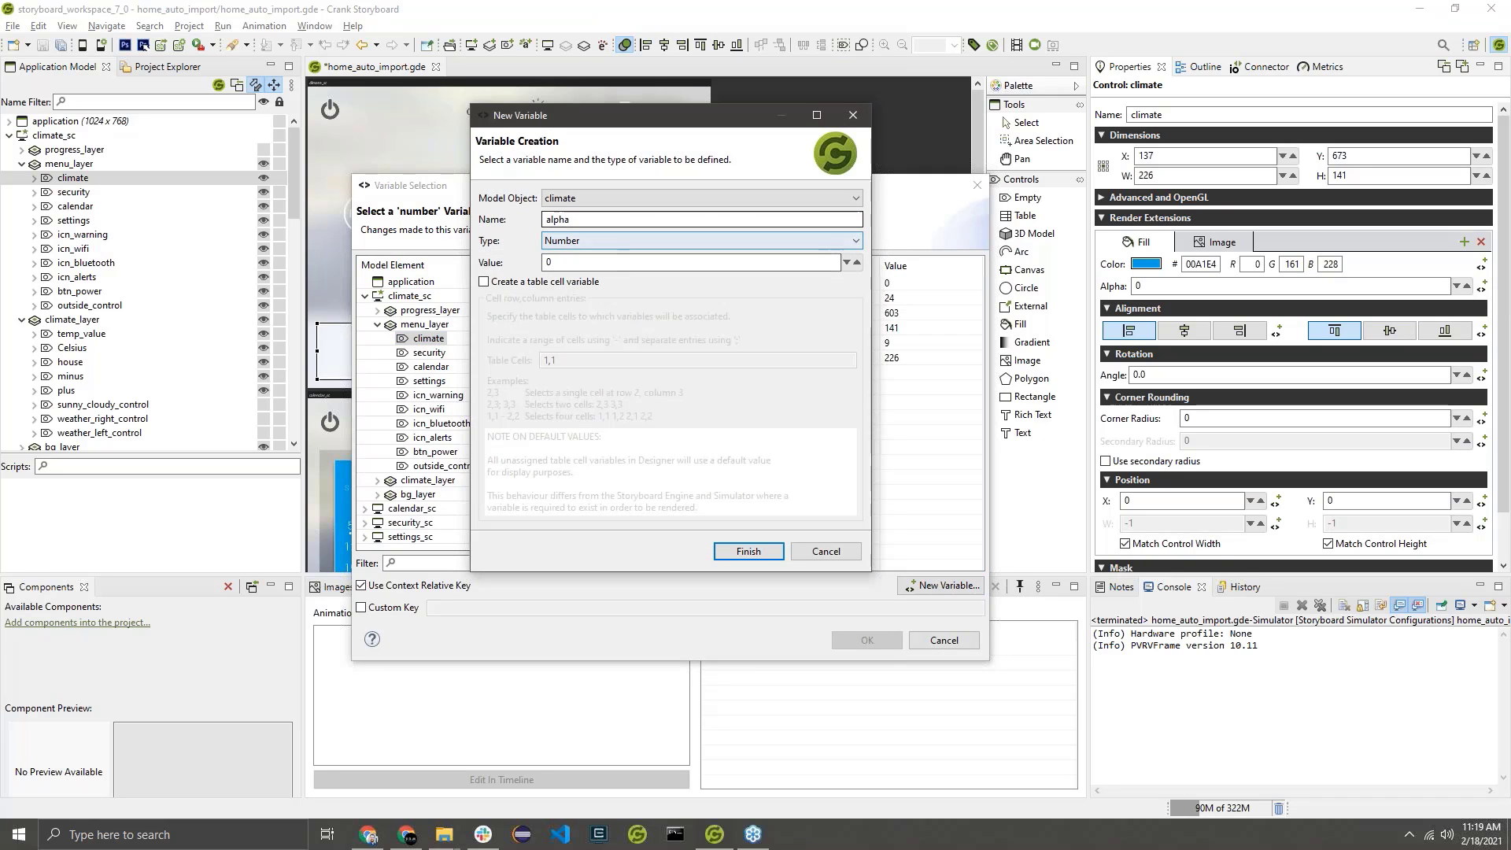
{"action": "left_click_drag", "start_coordinate": [570, 219], "coordinate": [540, 225]}
{"action": "left_click", "coordinate": [641, 221]}
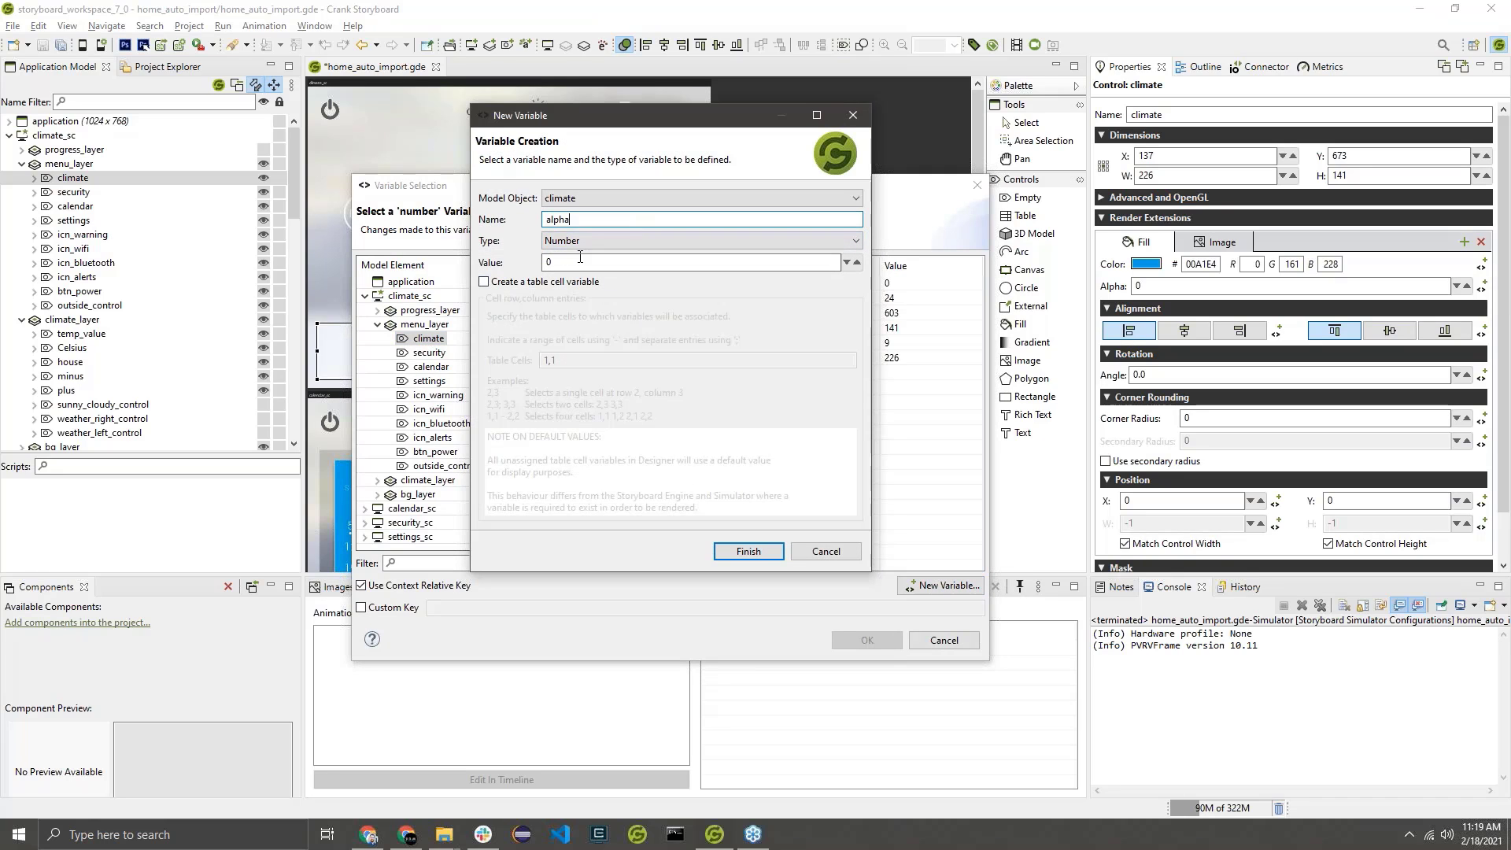
{"action": "left_click", "coordinate": [740, 553]}
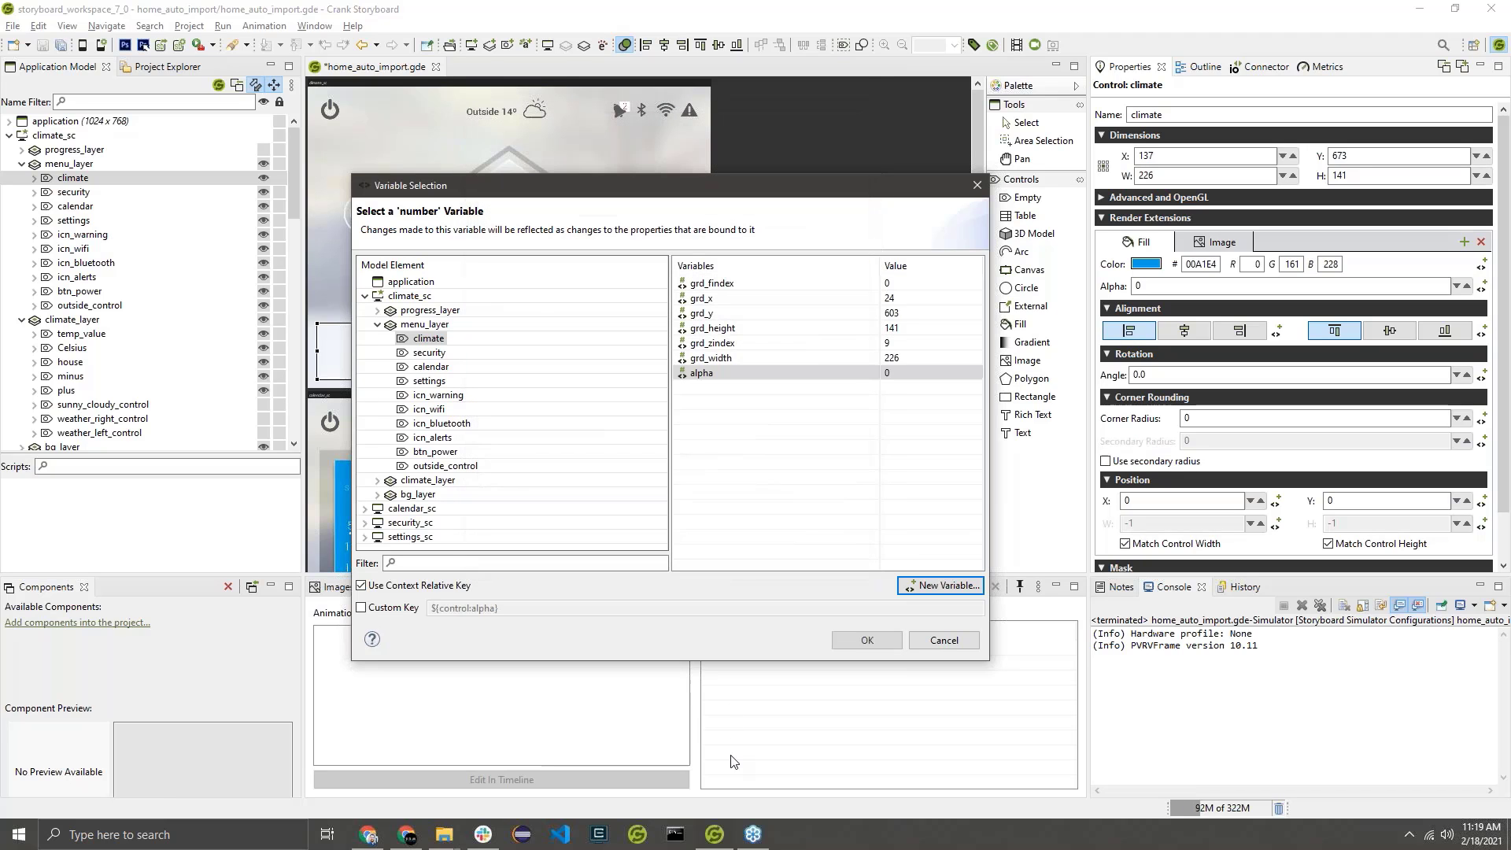
{"action": "left_click", "coordinate": [869, 640]}
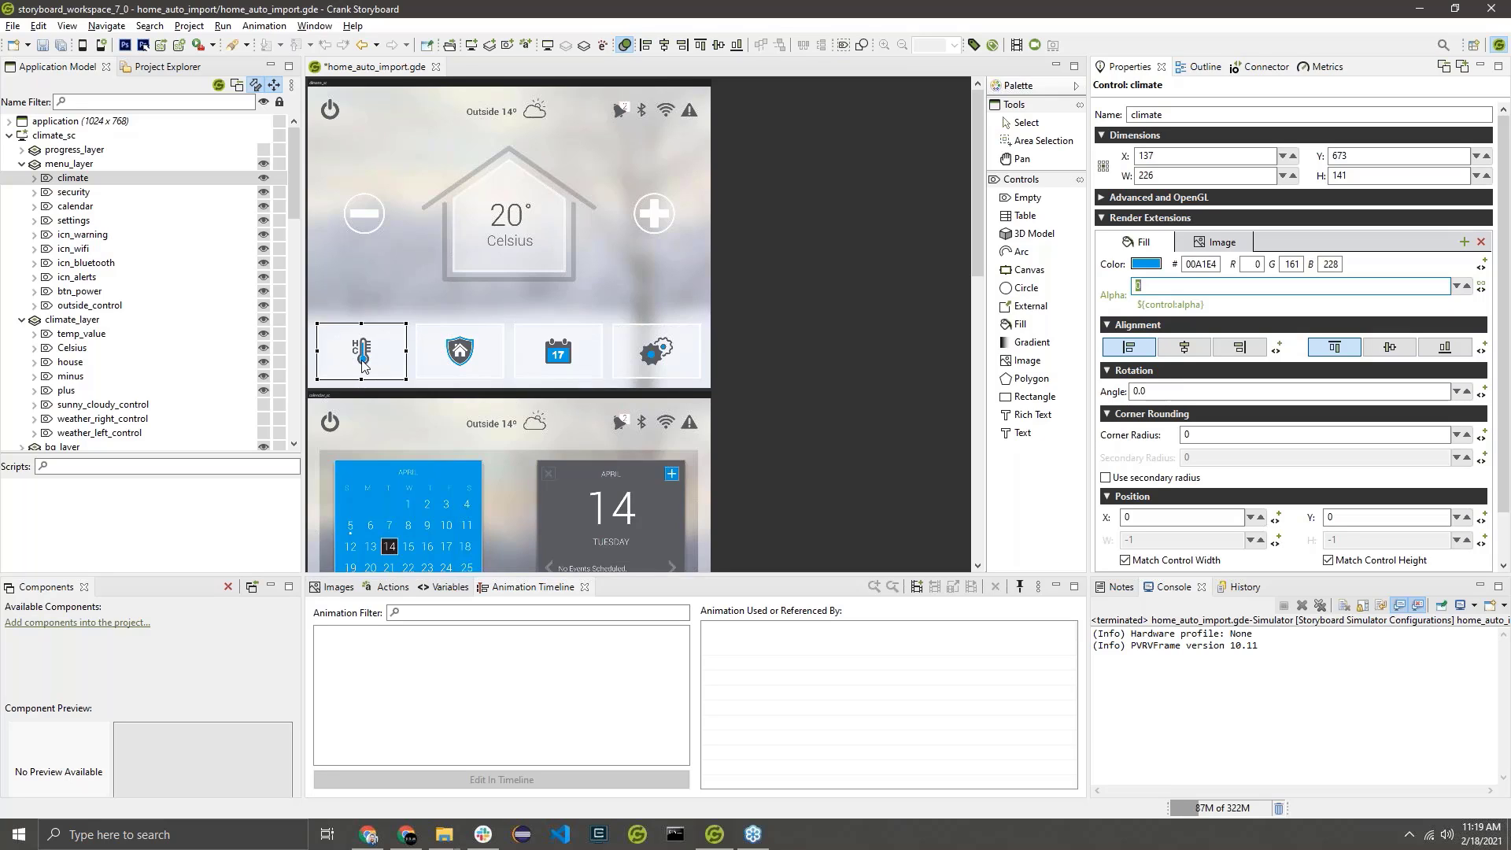
Create an animation named MenuButtonPressed with 60 frames per second and 1 iteration.
{"action": "right_click", "coordinate": [421, 659]}
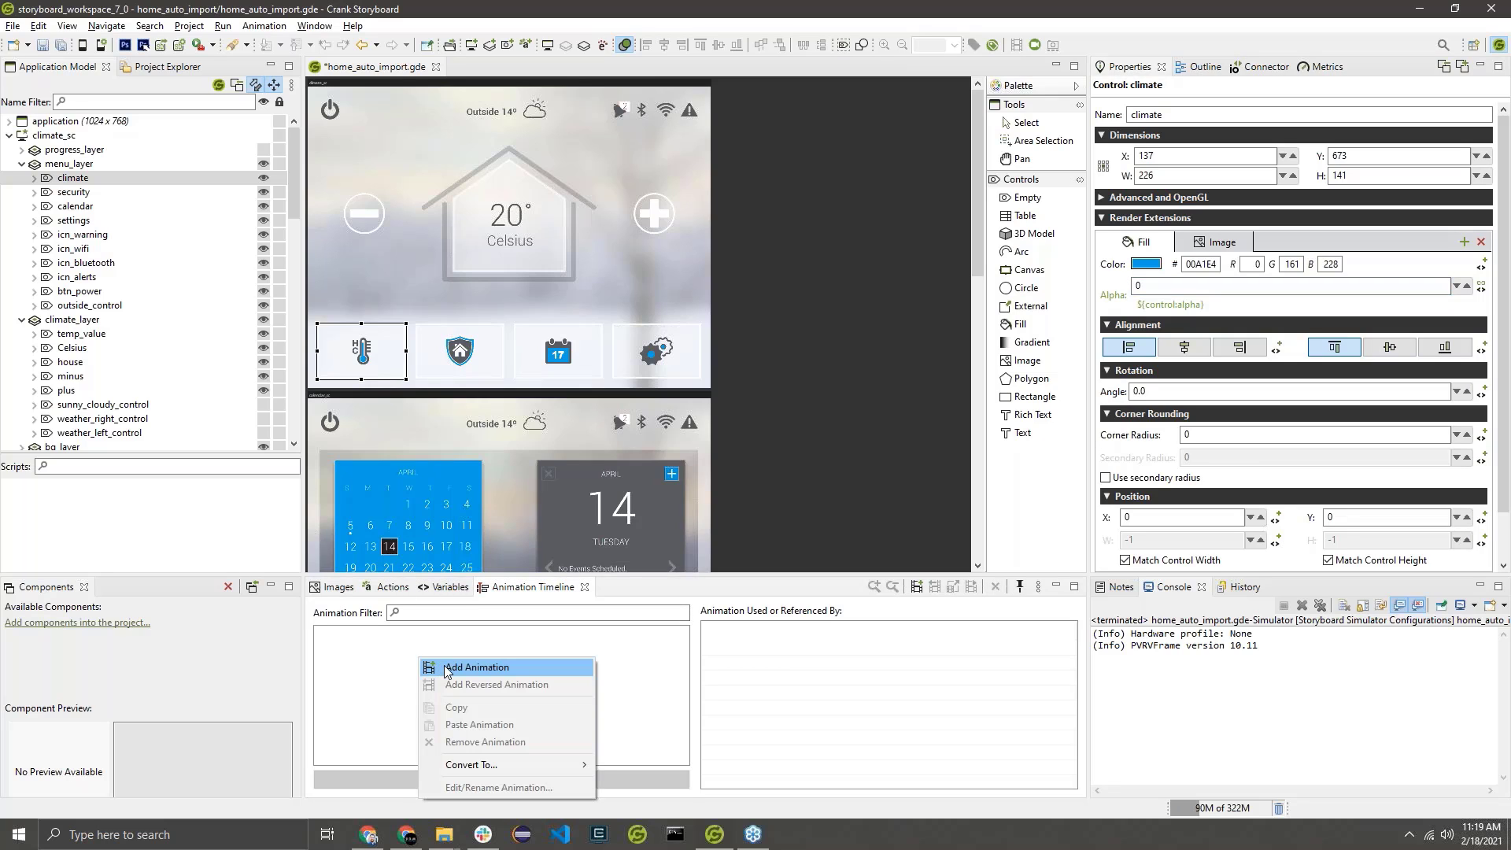
{"action": "left_click", "coordinate": [447, 669]}
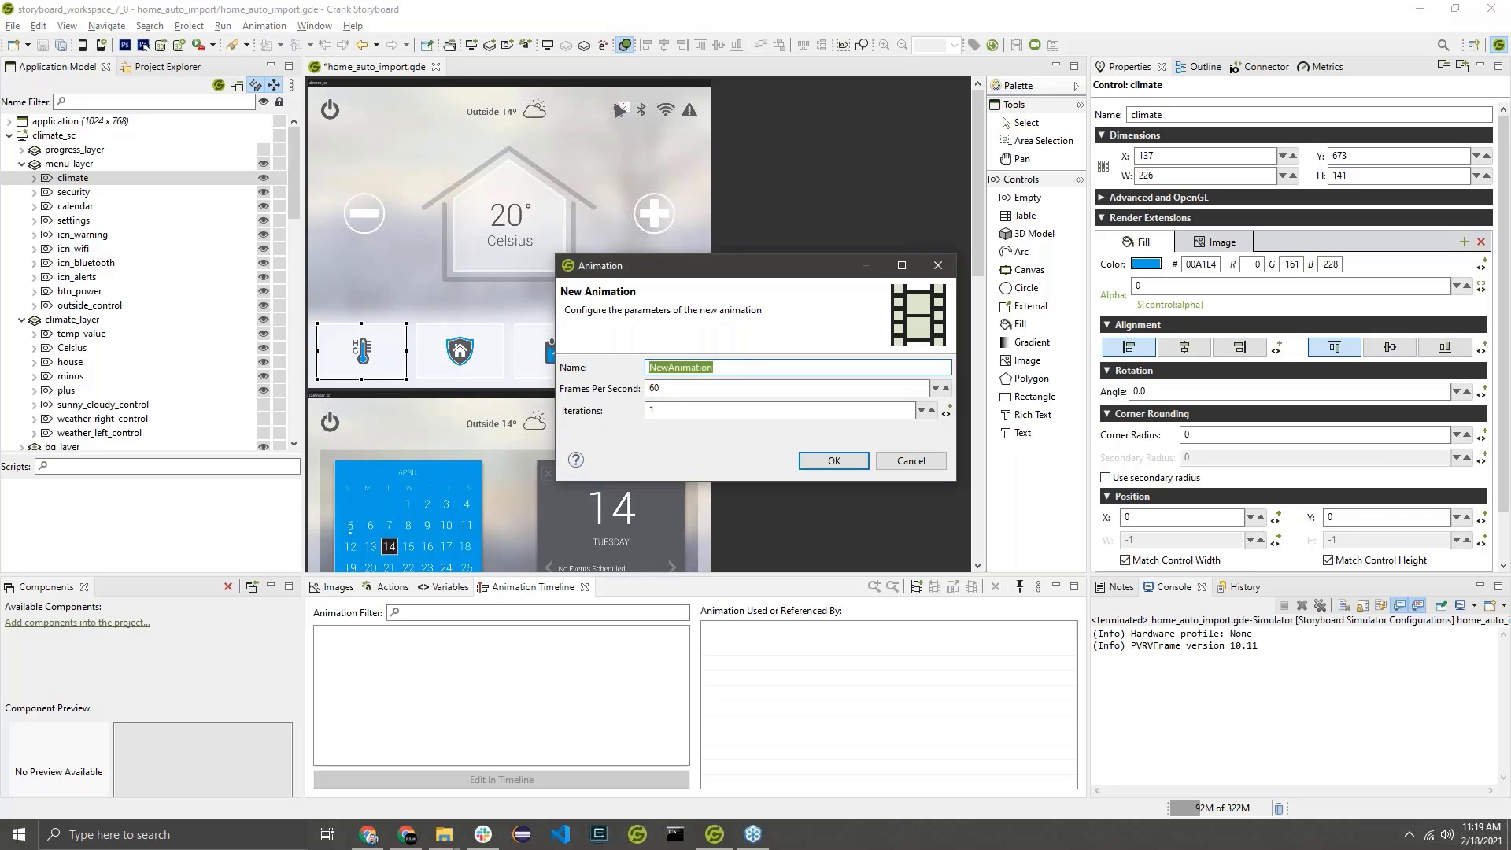
{"action": "type", "text": "MenuButtonPressed"}
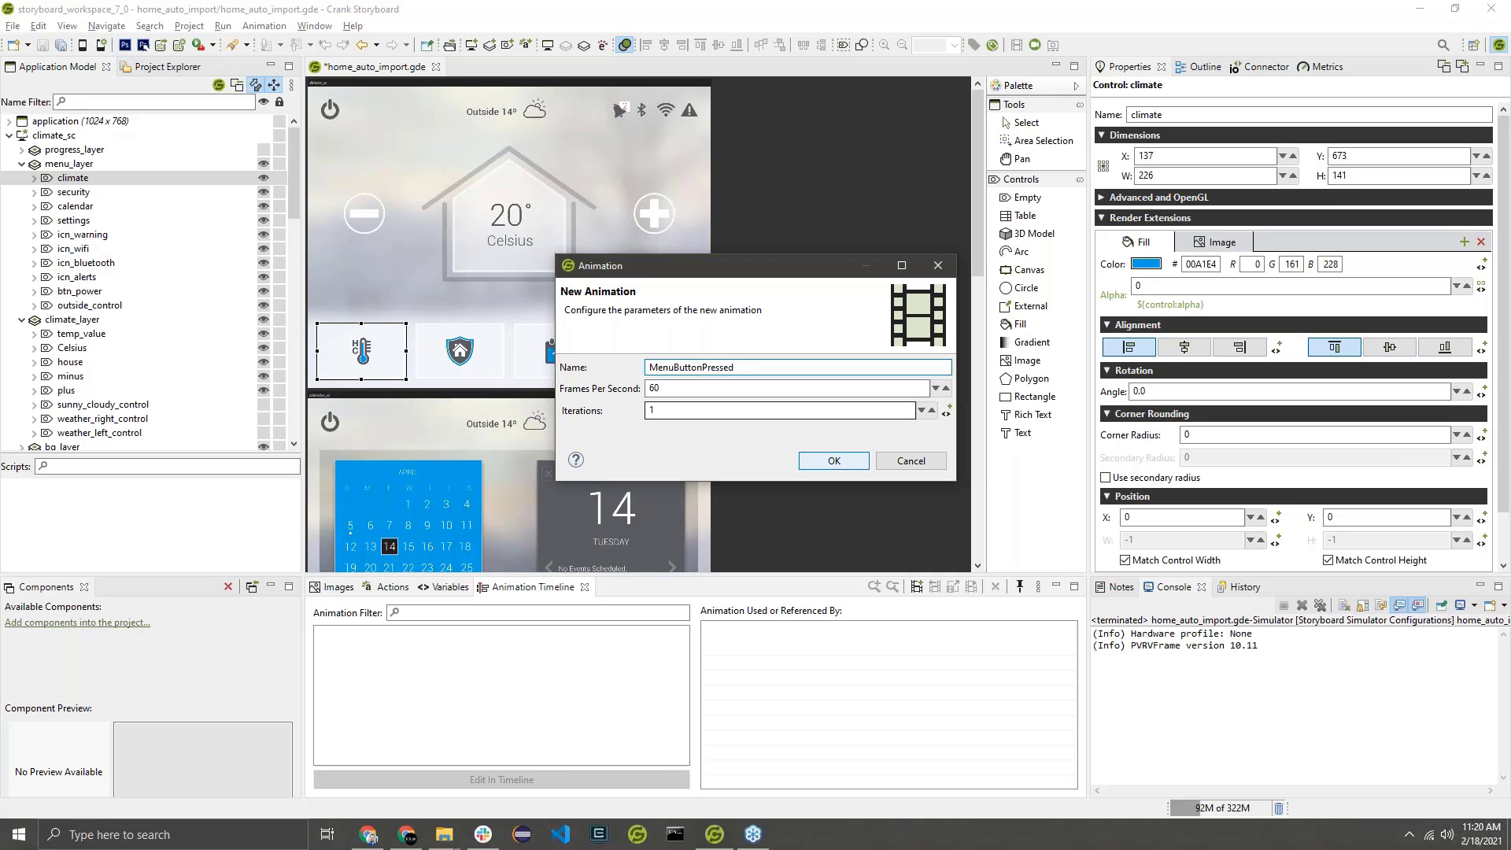
{"action": "key", "text": "Tab"}
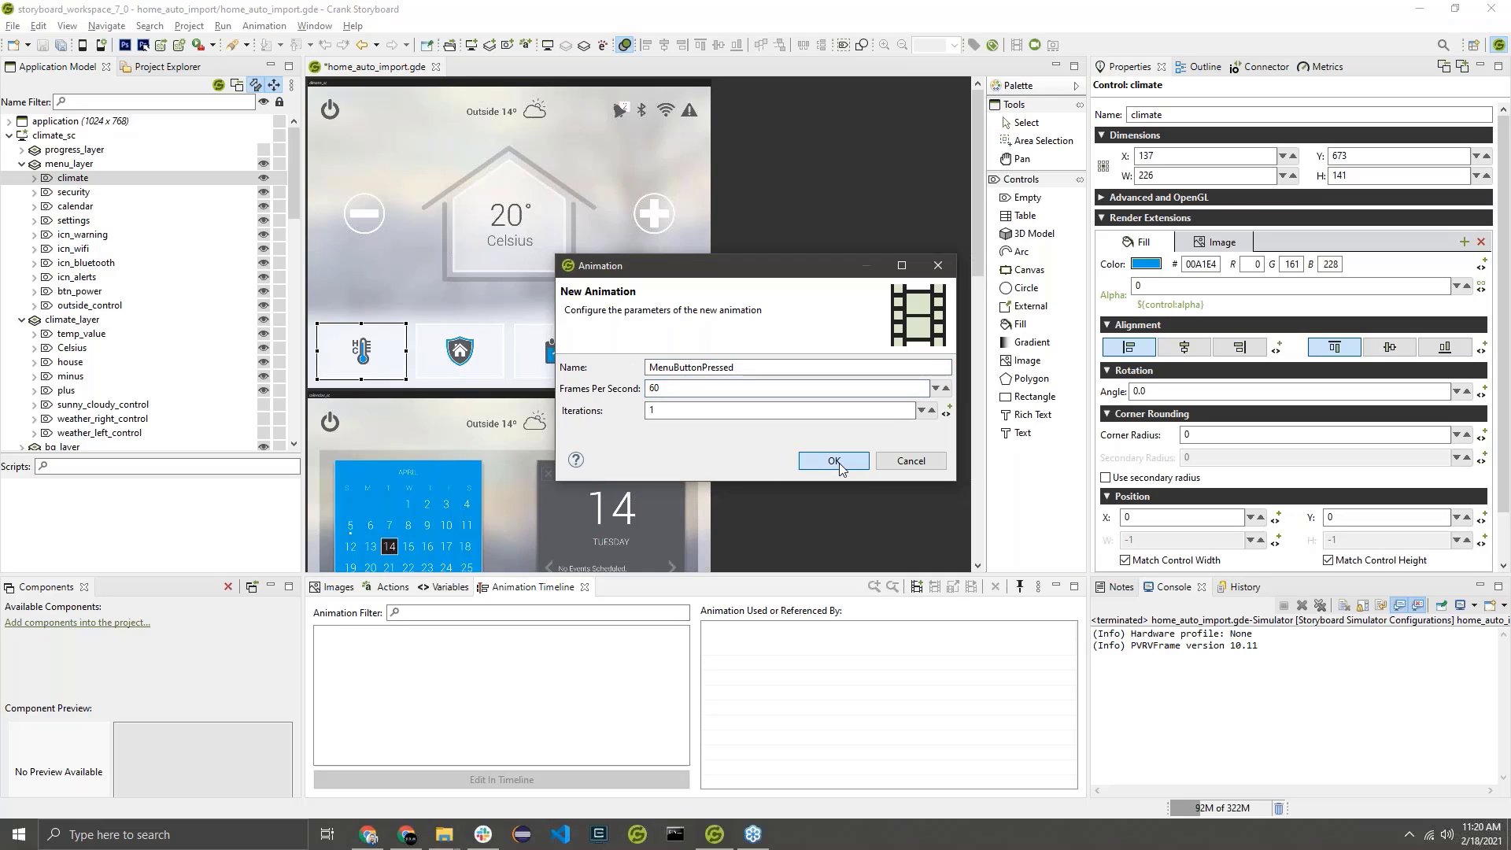
{"action": "left_click", "coordinate": [836, 462]}
Open MenuButtonPressed in the timeline and start a new animation step targeting the alpha variable of menu_layer's climate control.
{"action": "left_click", "coordinate": [457, 638]}
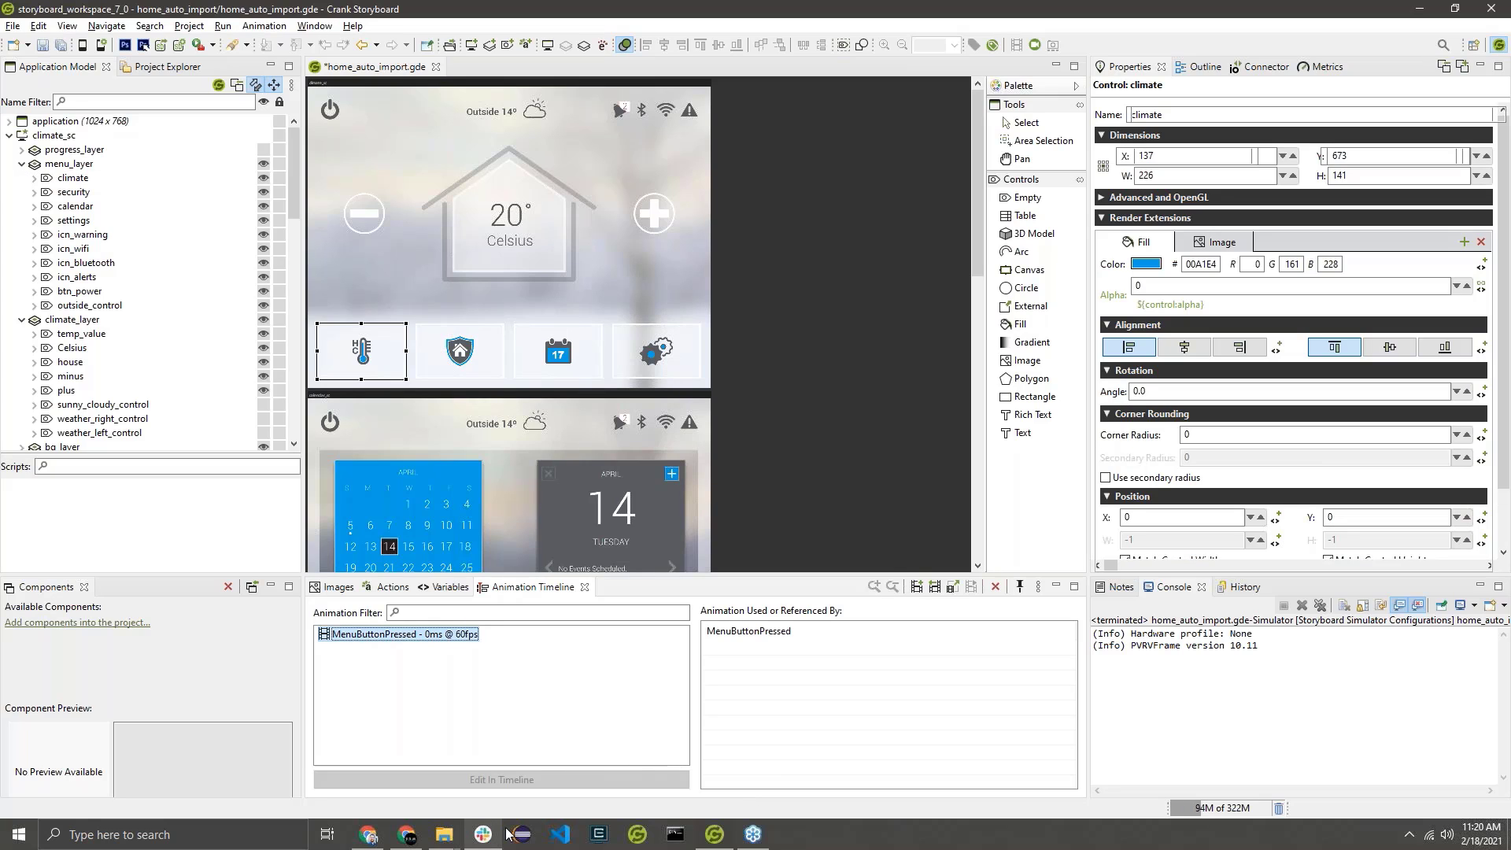
{"action": "double_click", "coordinate": [459, 640]}
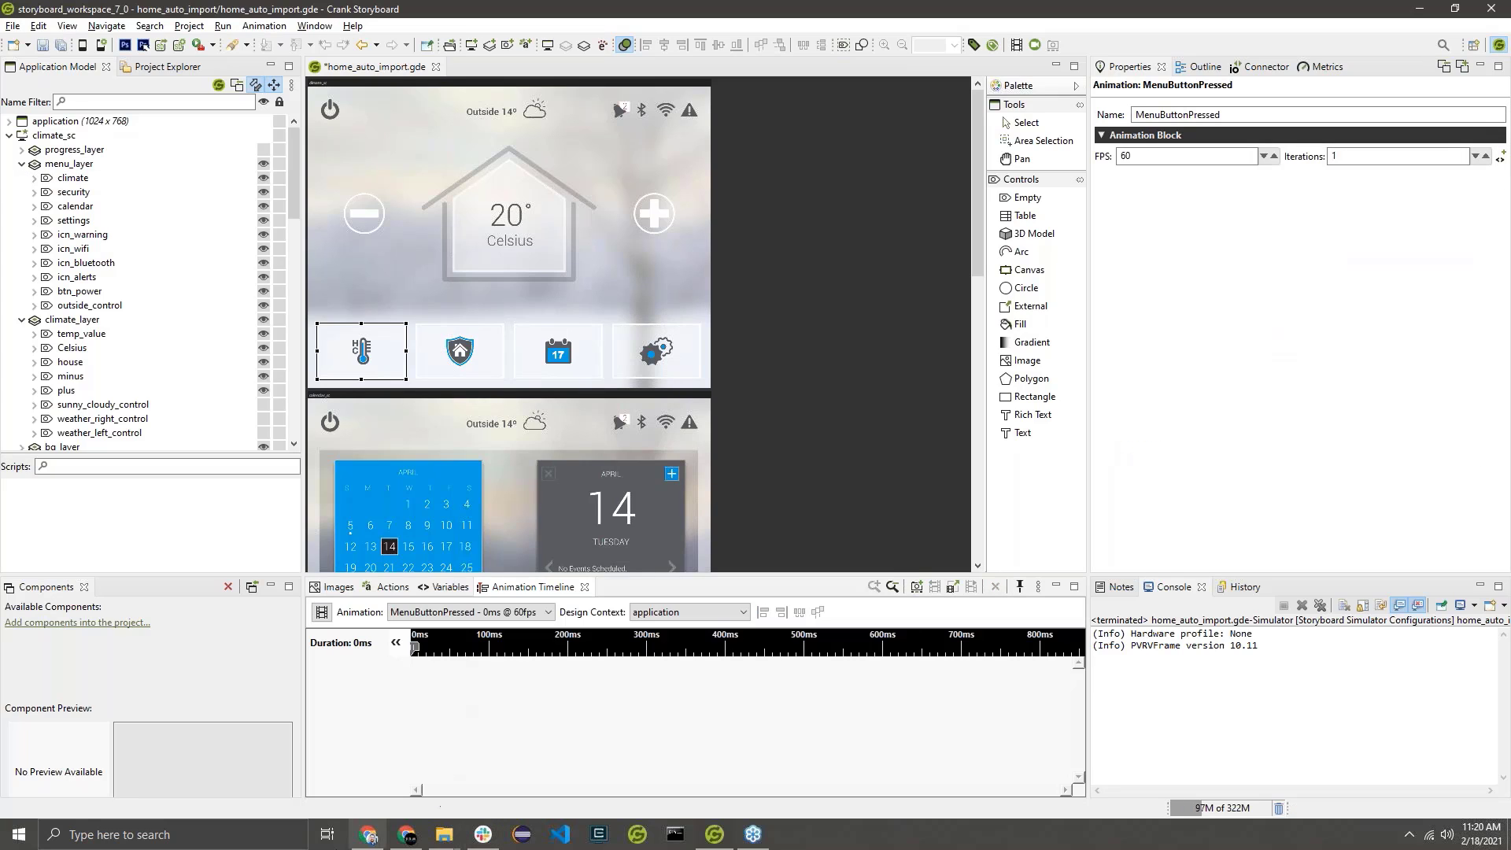
{"action": "right_click", "coordinate": [502, 697]}
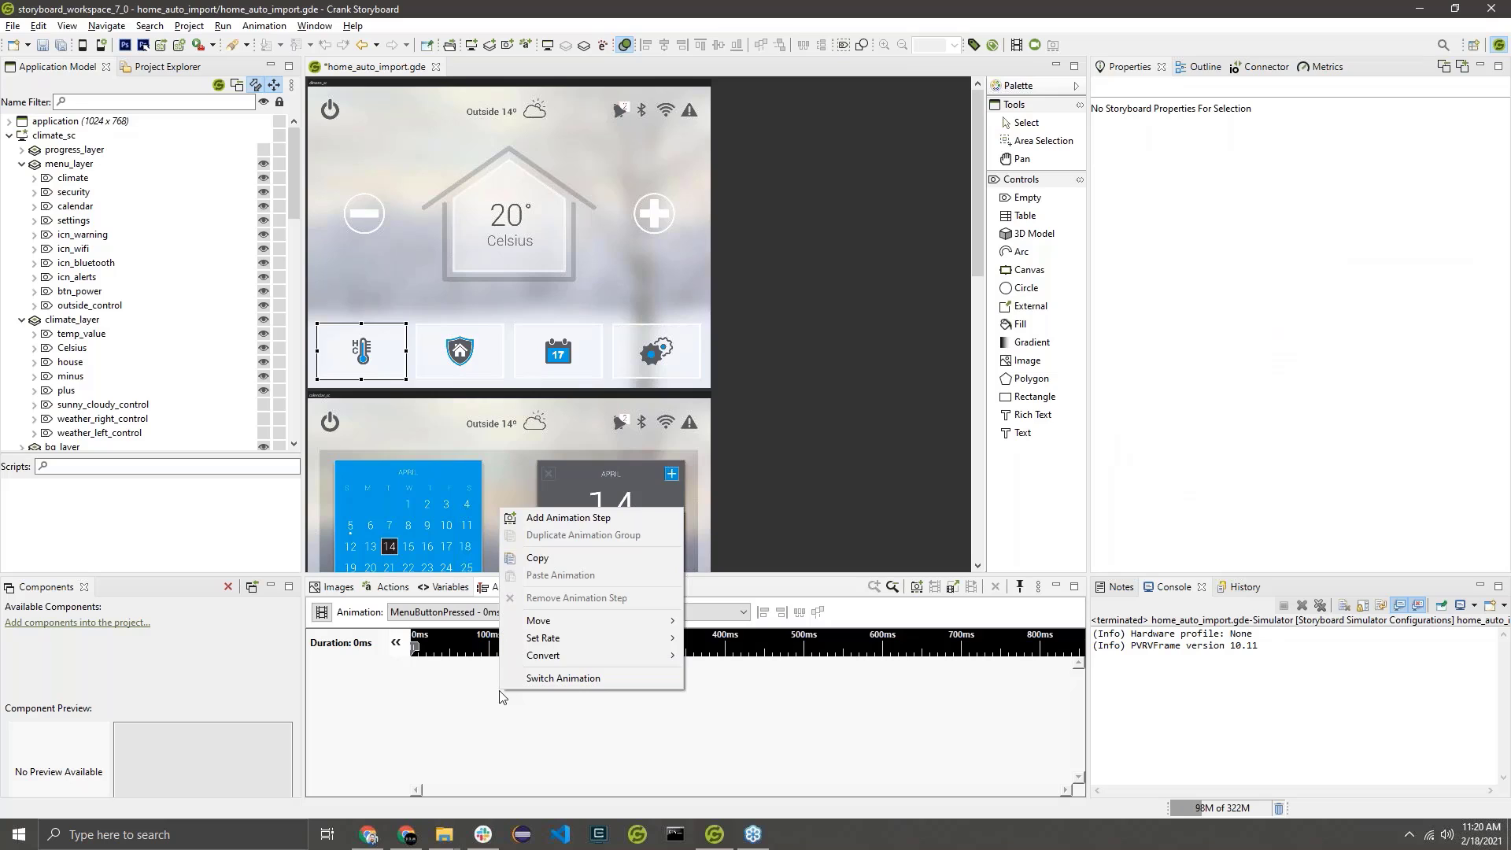
{"action": "left_click", "coordinate": [584, 518]}
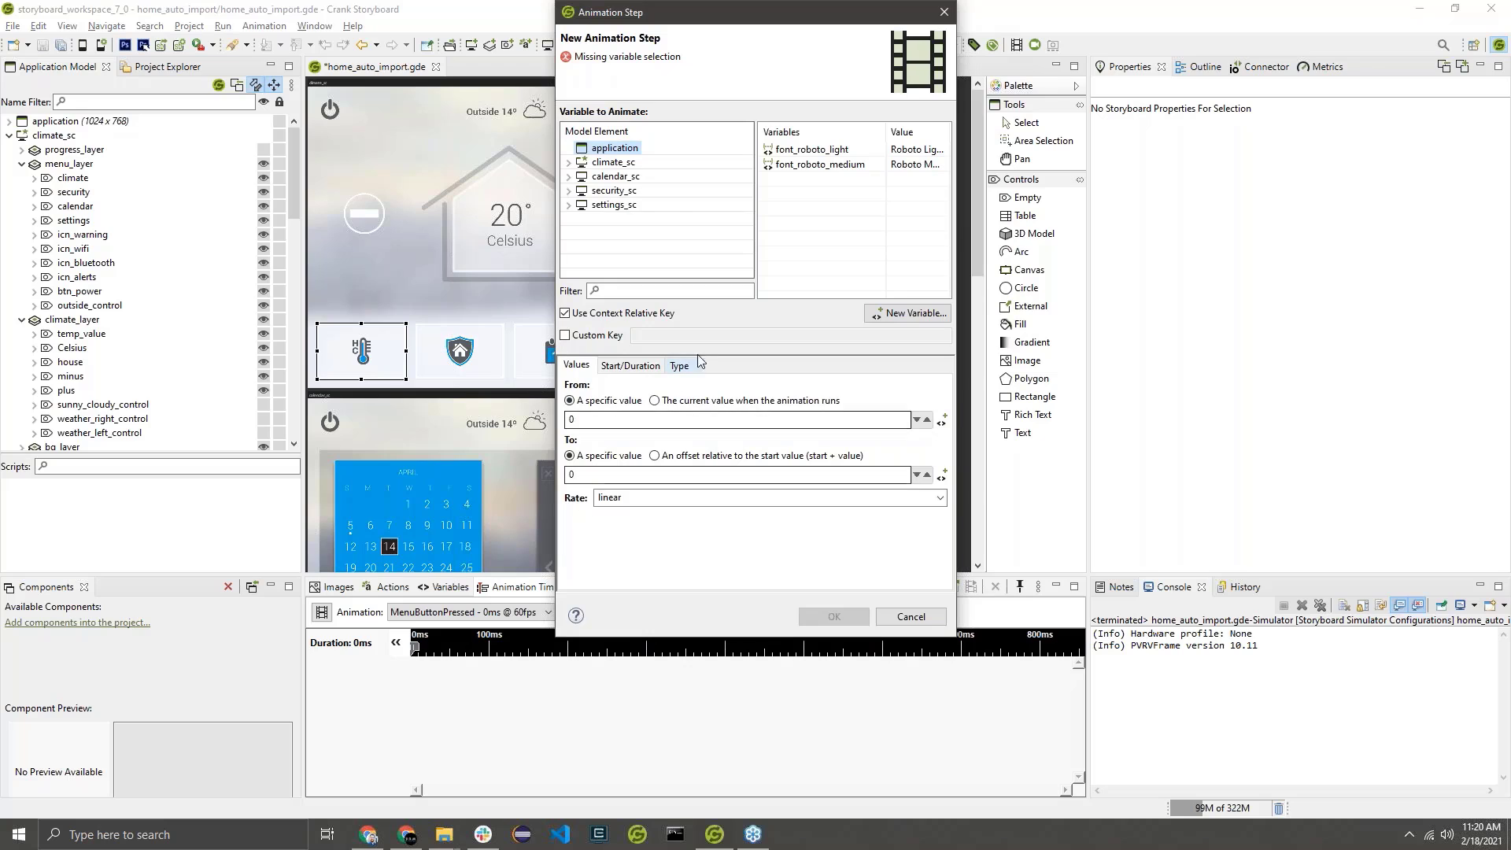
{"action": "left_click", "coordinate": [568, 162]}
{"action": "left_click", "coordinate": [582, 190]}
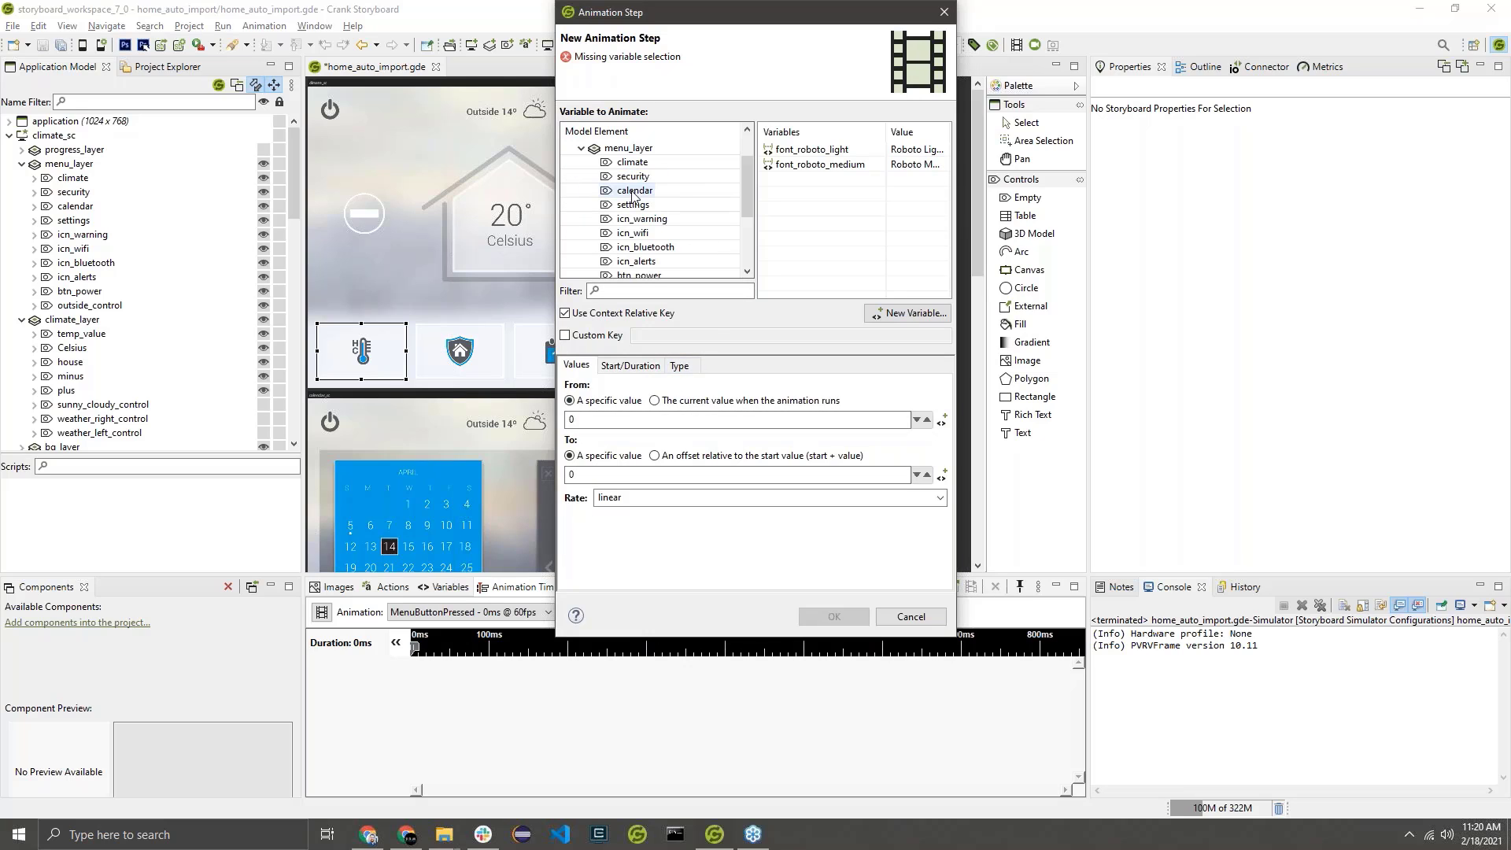
{"action": "left_click", "coordinate": [639, 162]}
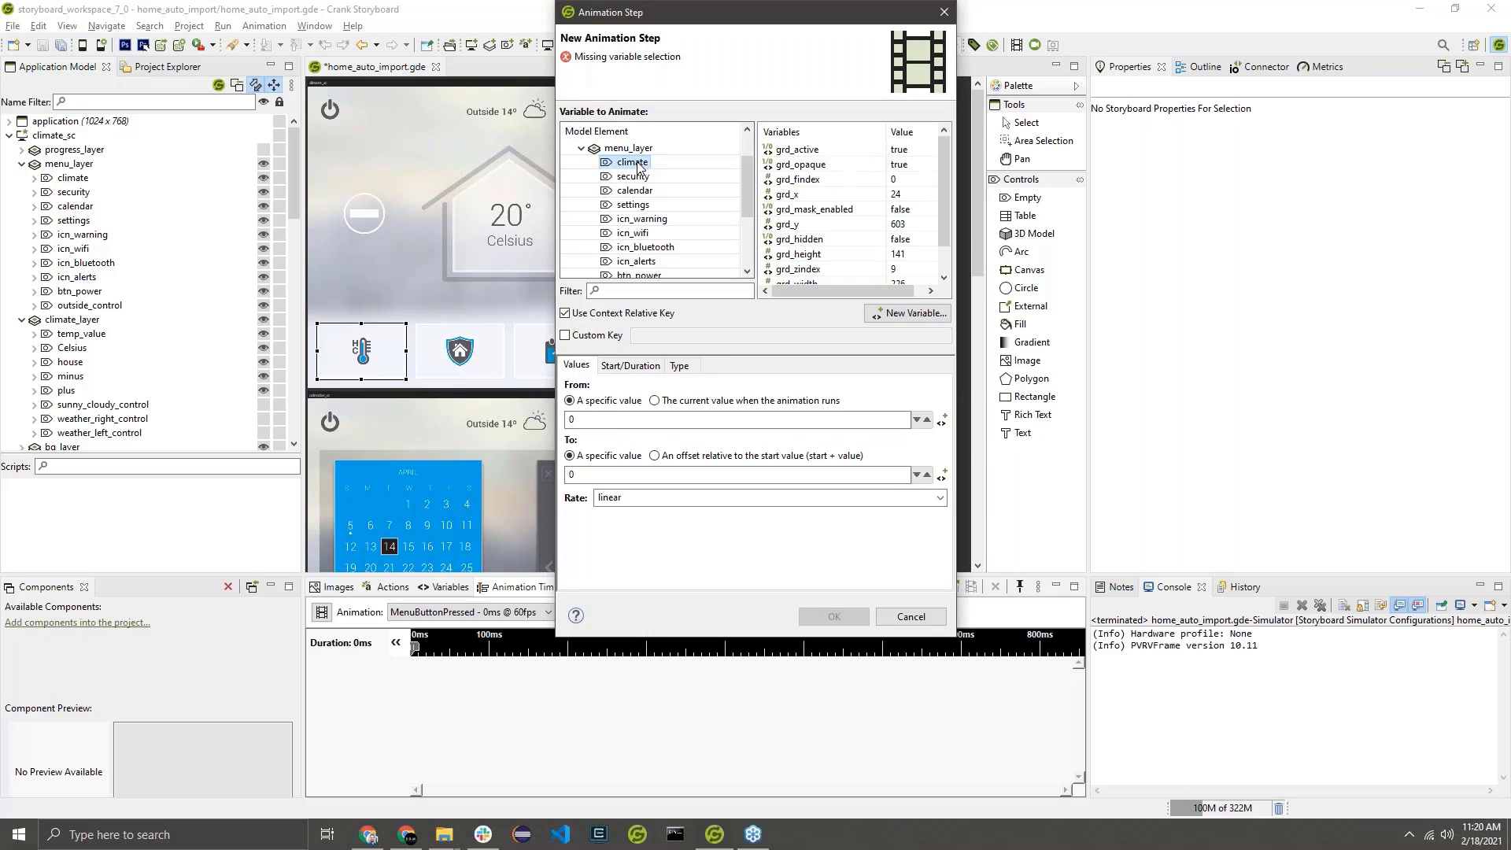
{"action": "scroll", "coordinate": [823, 267], "scroll_direction": "down", "scroll_amount": 2}
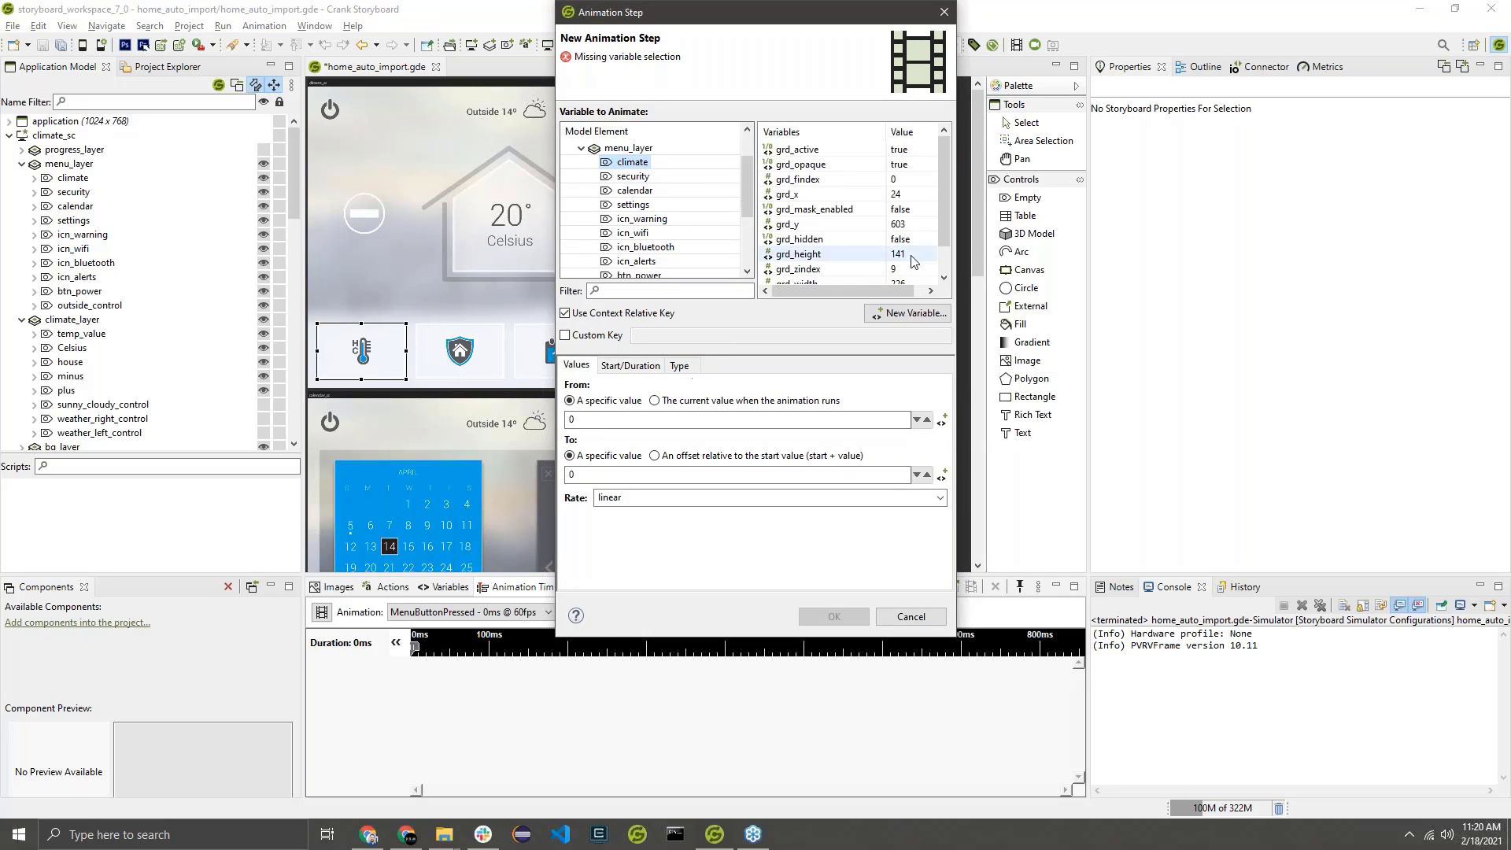
{"action": "left_click", "coordinate": [823, 271]}
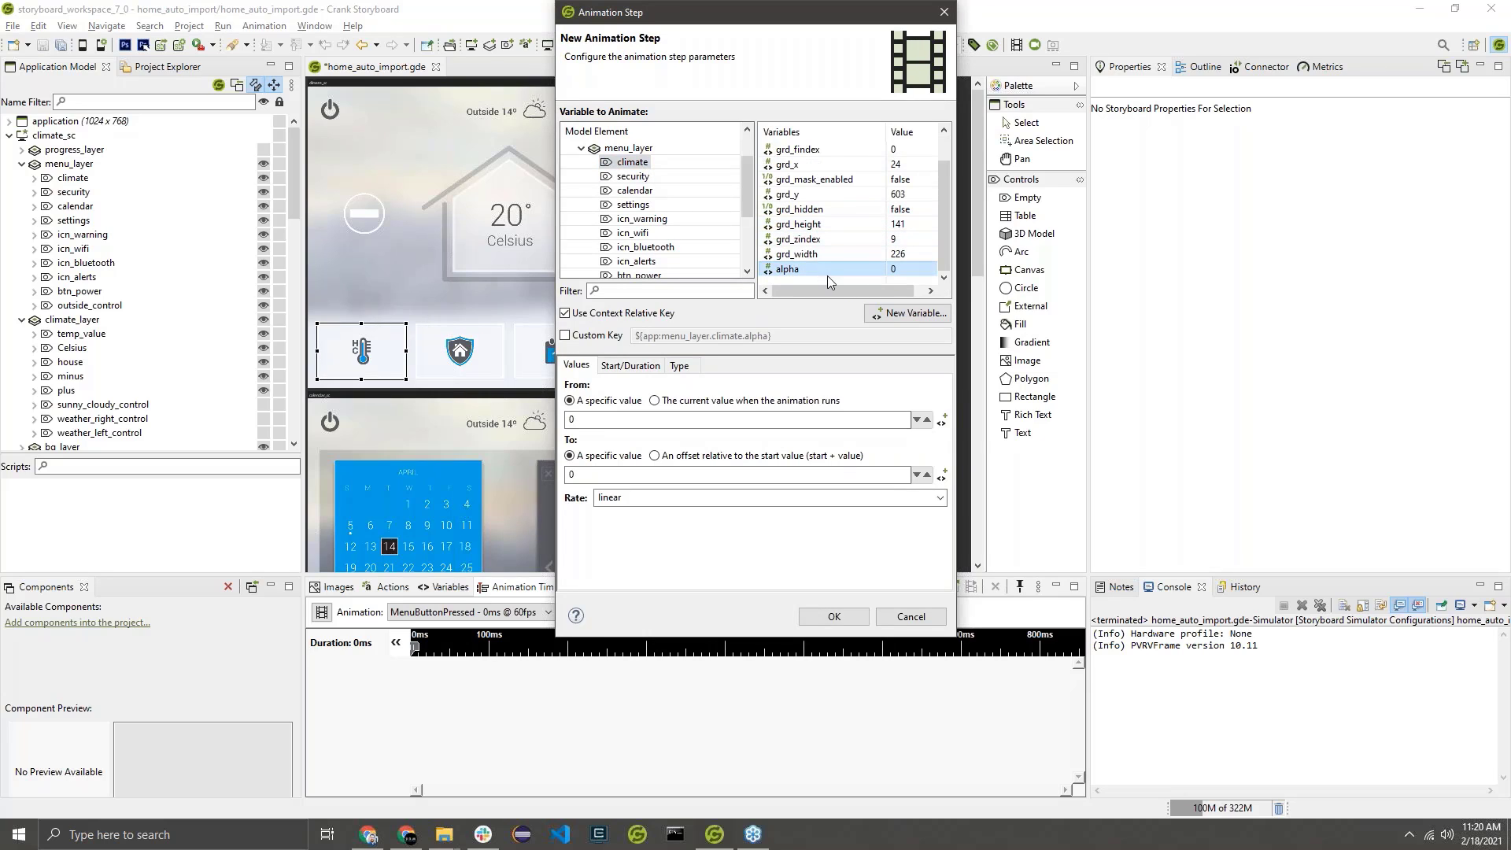
Animate the alpha value from 0 to 40 over a duration of 200 ms and add the step.
{"action": "double_click", "coordinate": [597, 419]}
{"action": "double_click", "coordinate": [606, 474]}
{"action": "type", "text": "40"}
{"action": "left_click", "coordinate": [629, 365]}
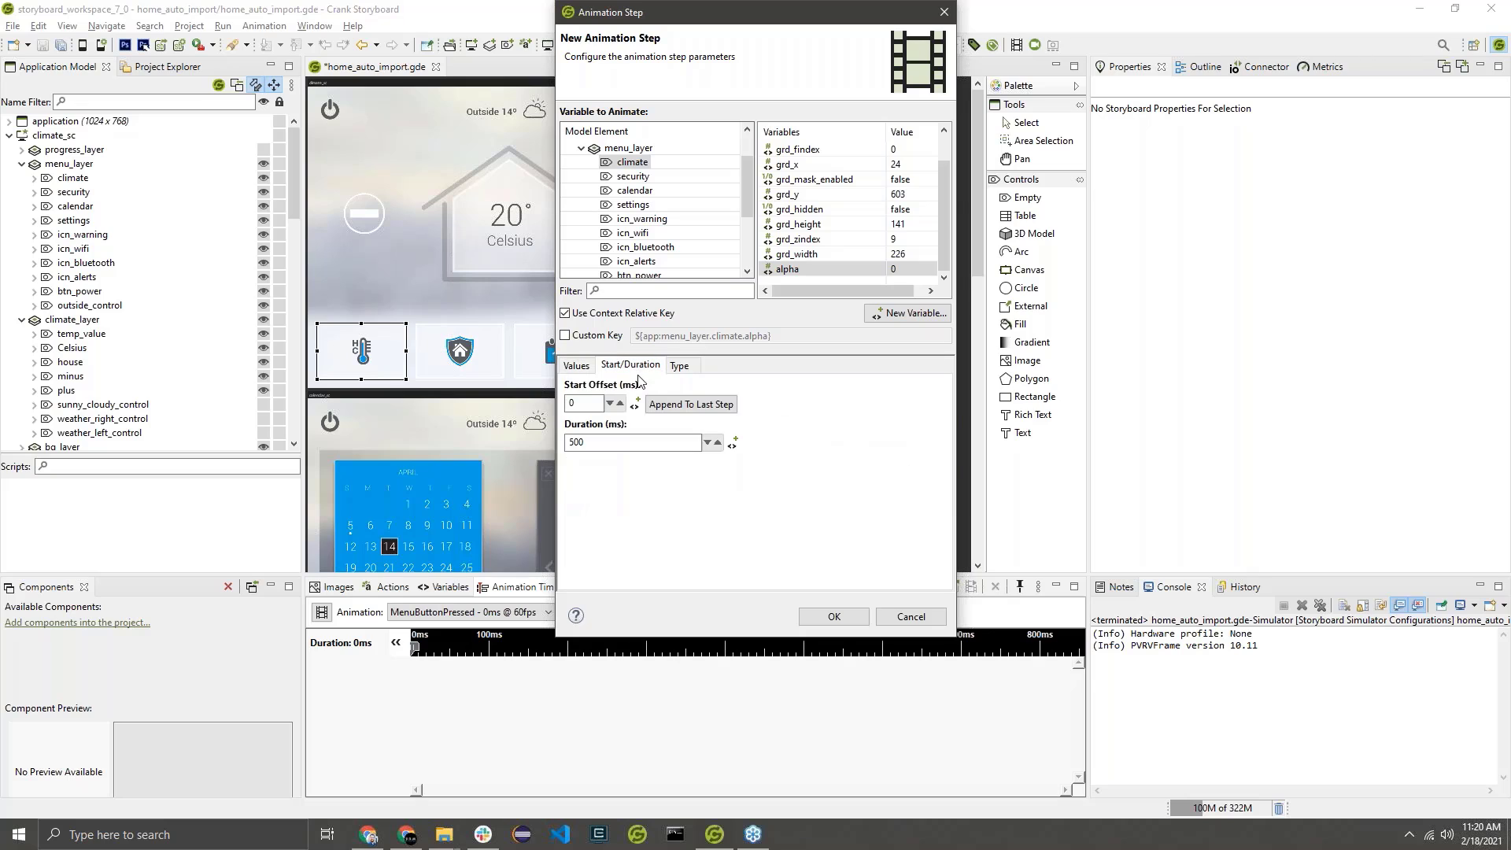
{"action": "double_click", "coordinate": [598, 443]}
{"action": "type", "text": "200"}
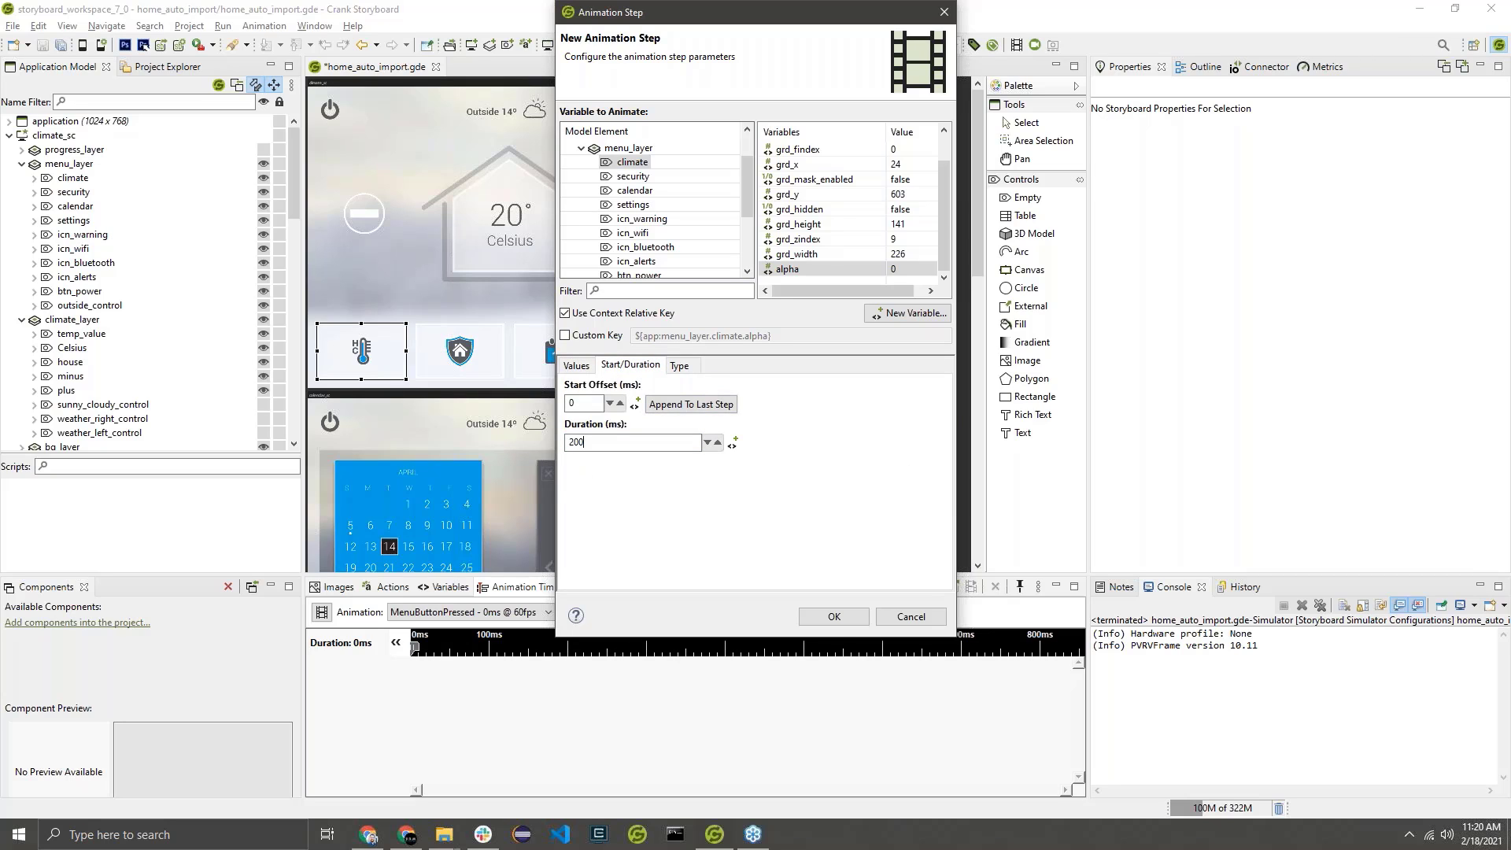
{"action": "left_click", "coordinate": [834, 618]}
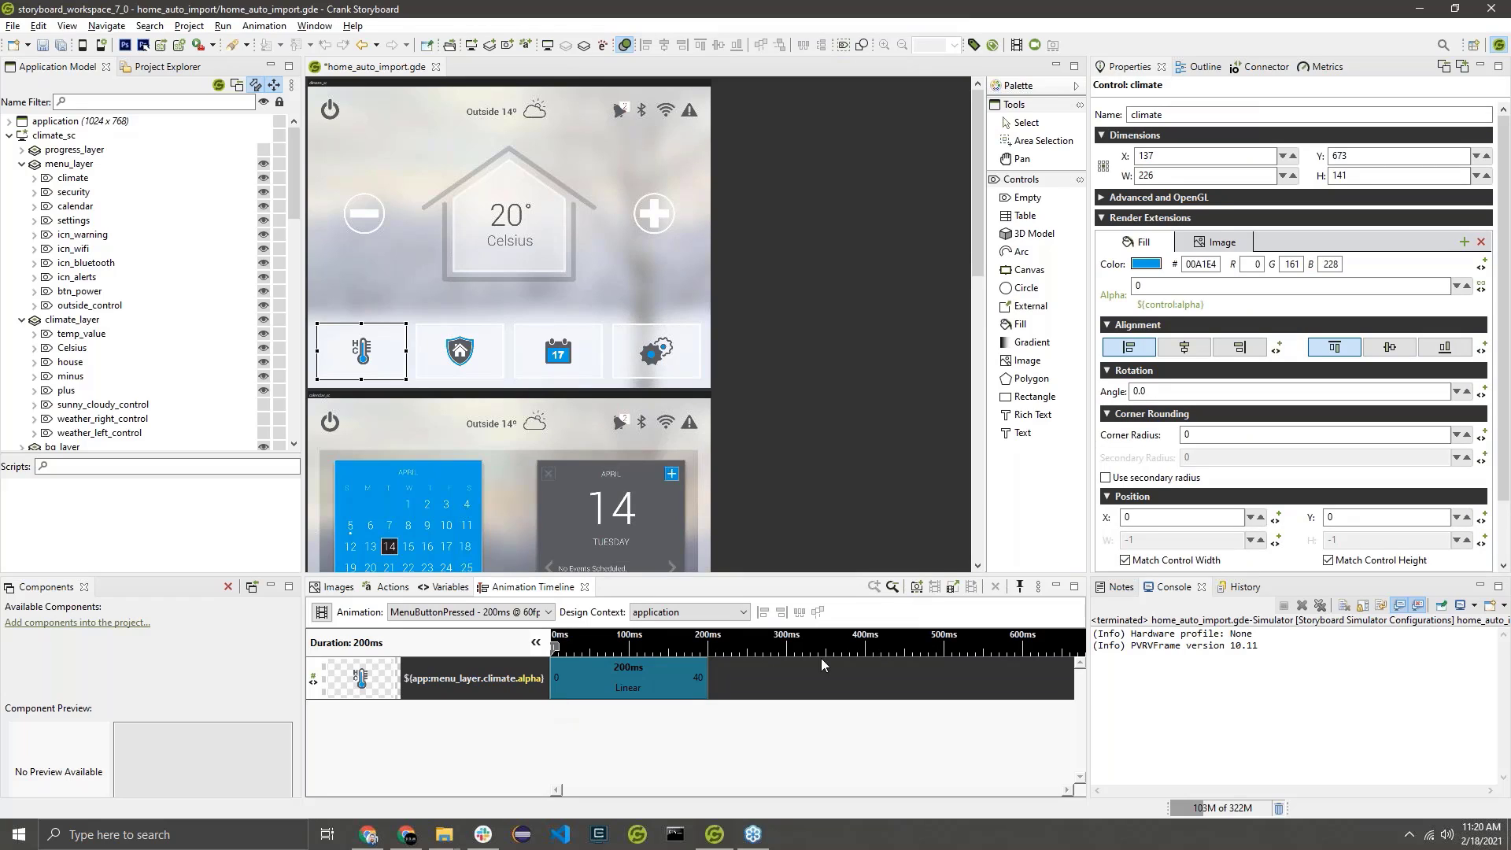
Add a second 200 ms alpha step directly after the first in MenuButtonPressed, with an end value of 0.
{"action": "left_click", "coordinate": [641, 691]}
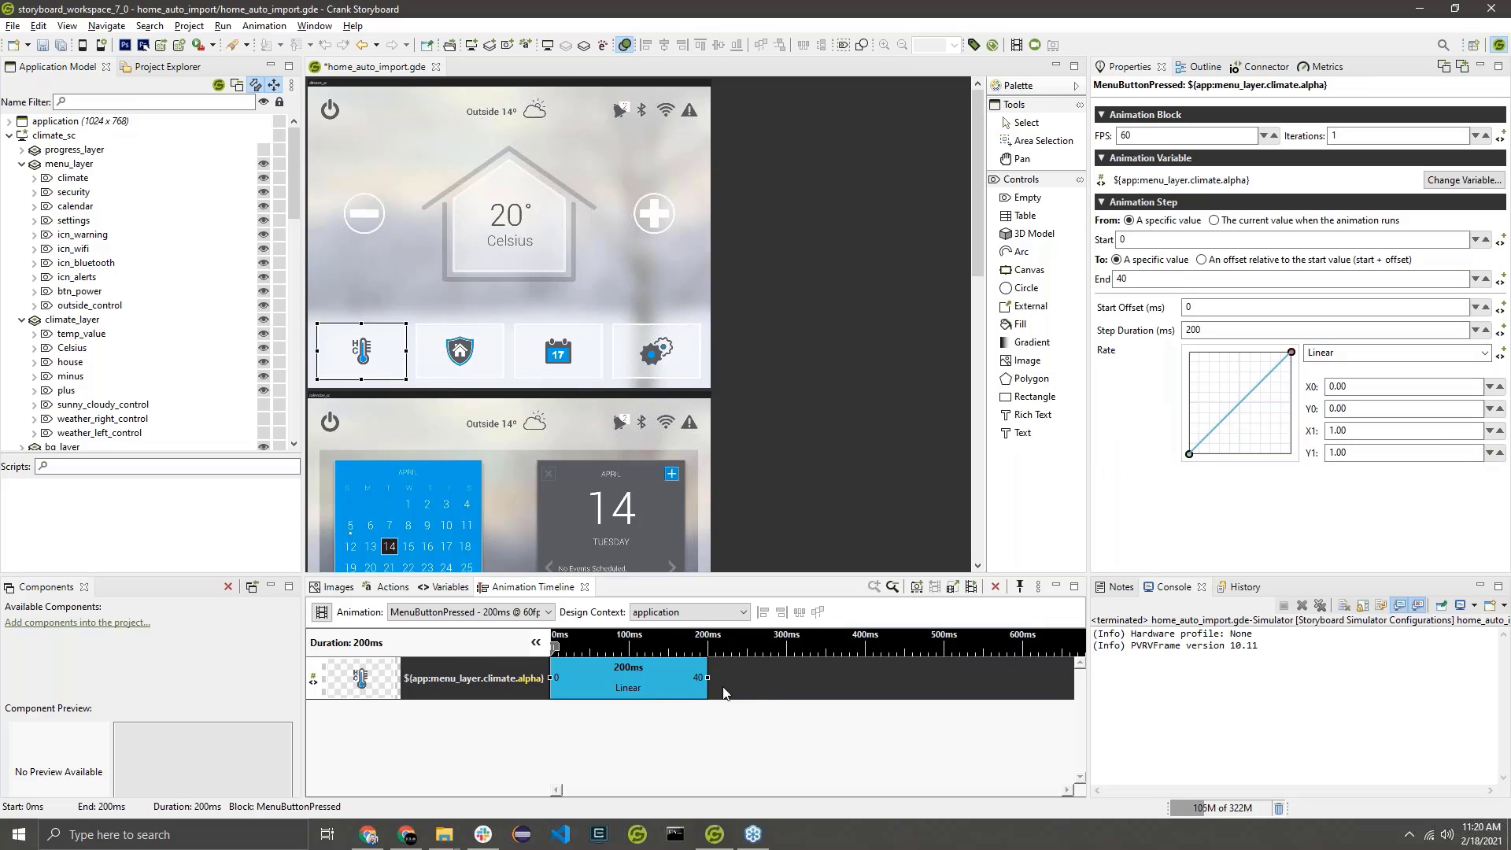
{"action": "double_click", "coordinate": [734, 677]}
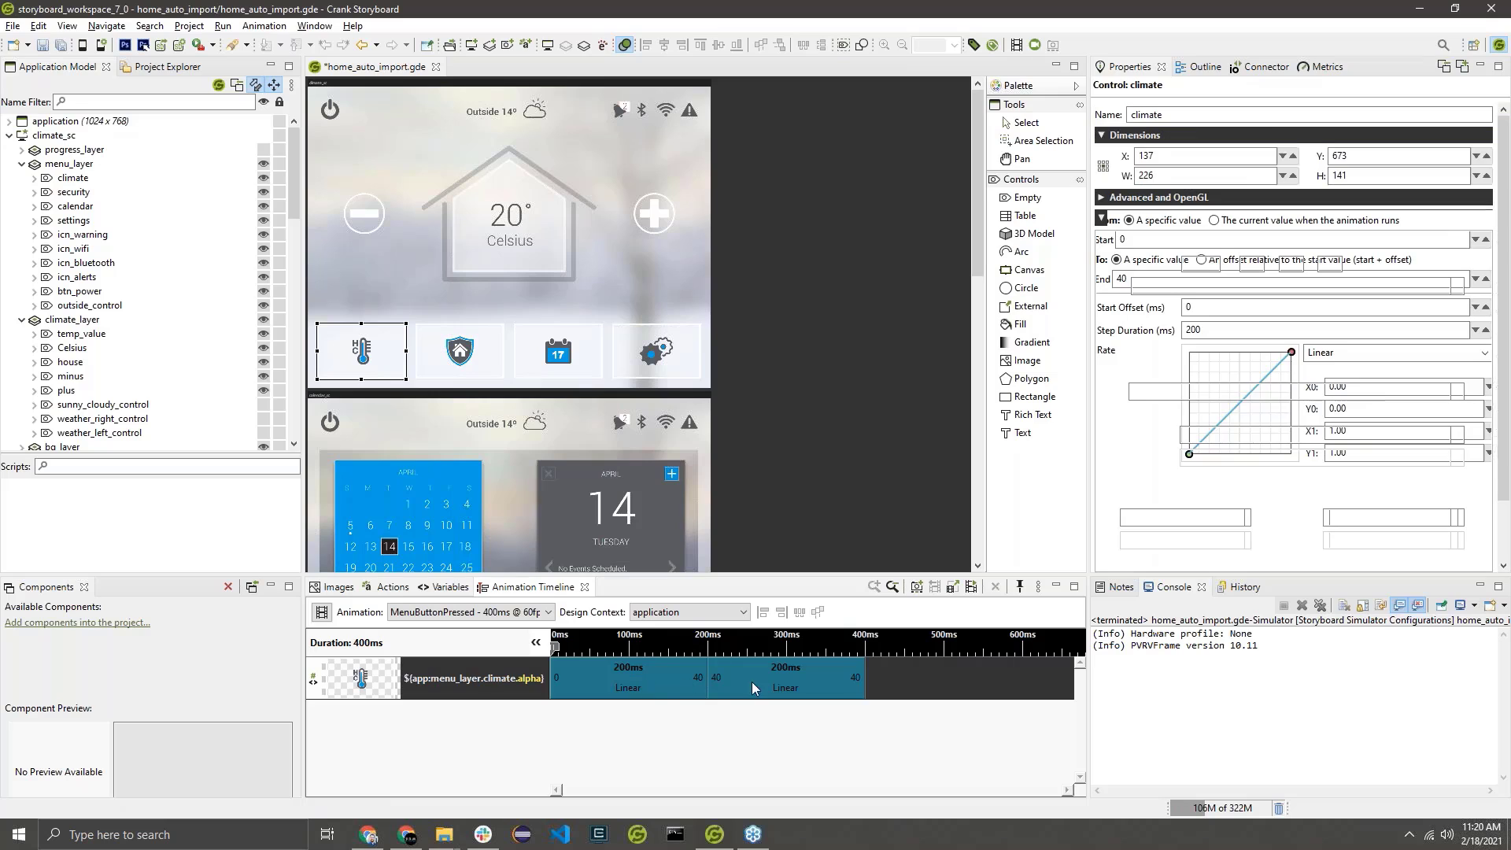
{"action": "left_click", "coordinate": [861, 689]}
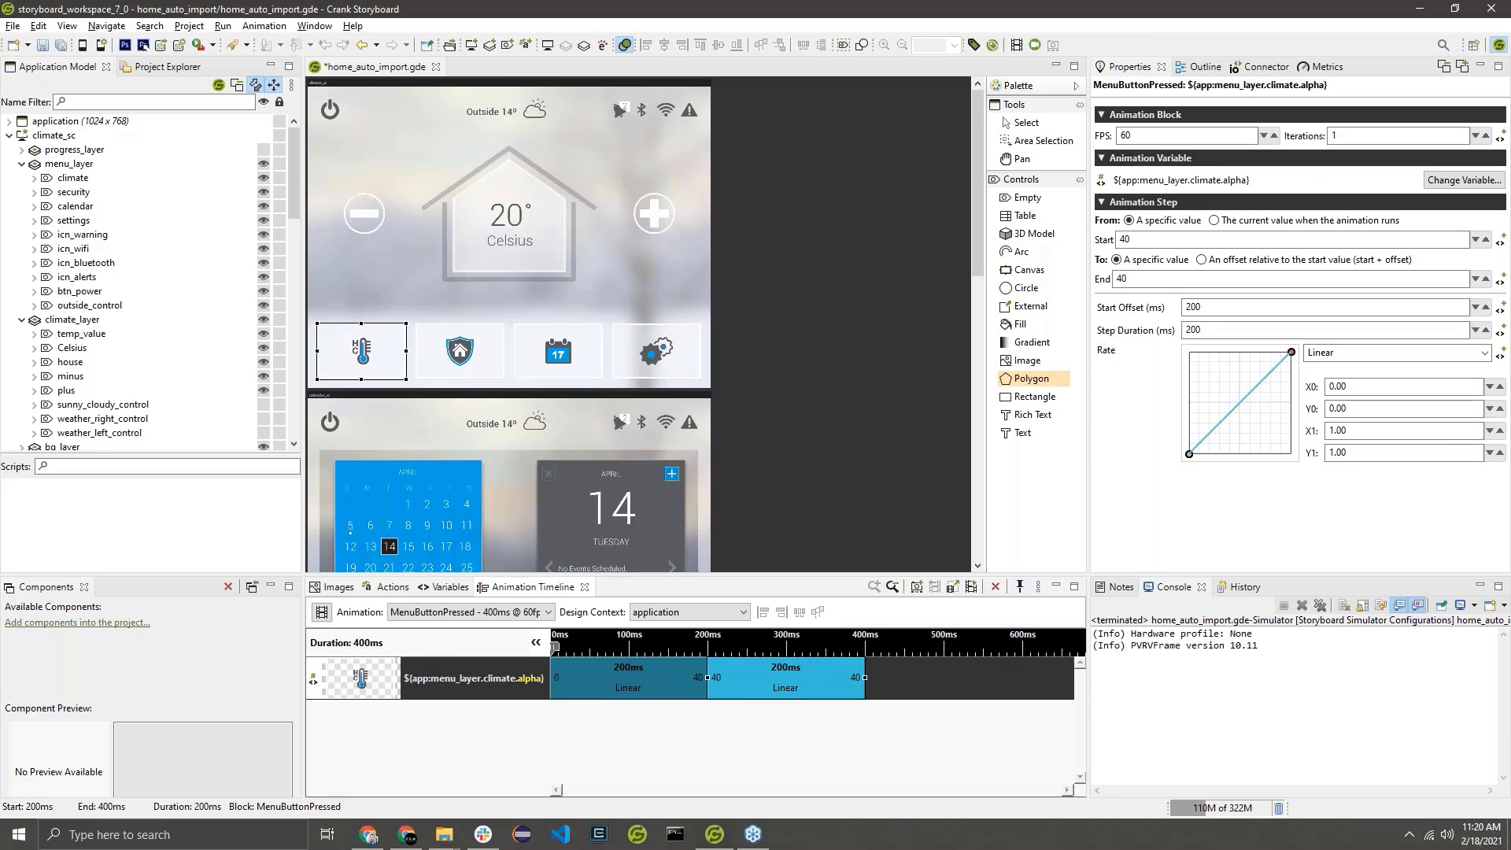
{"action": "left_click_drag", "start_coordinate": [1164, 278], "coordinate": [1042, 293]}
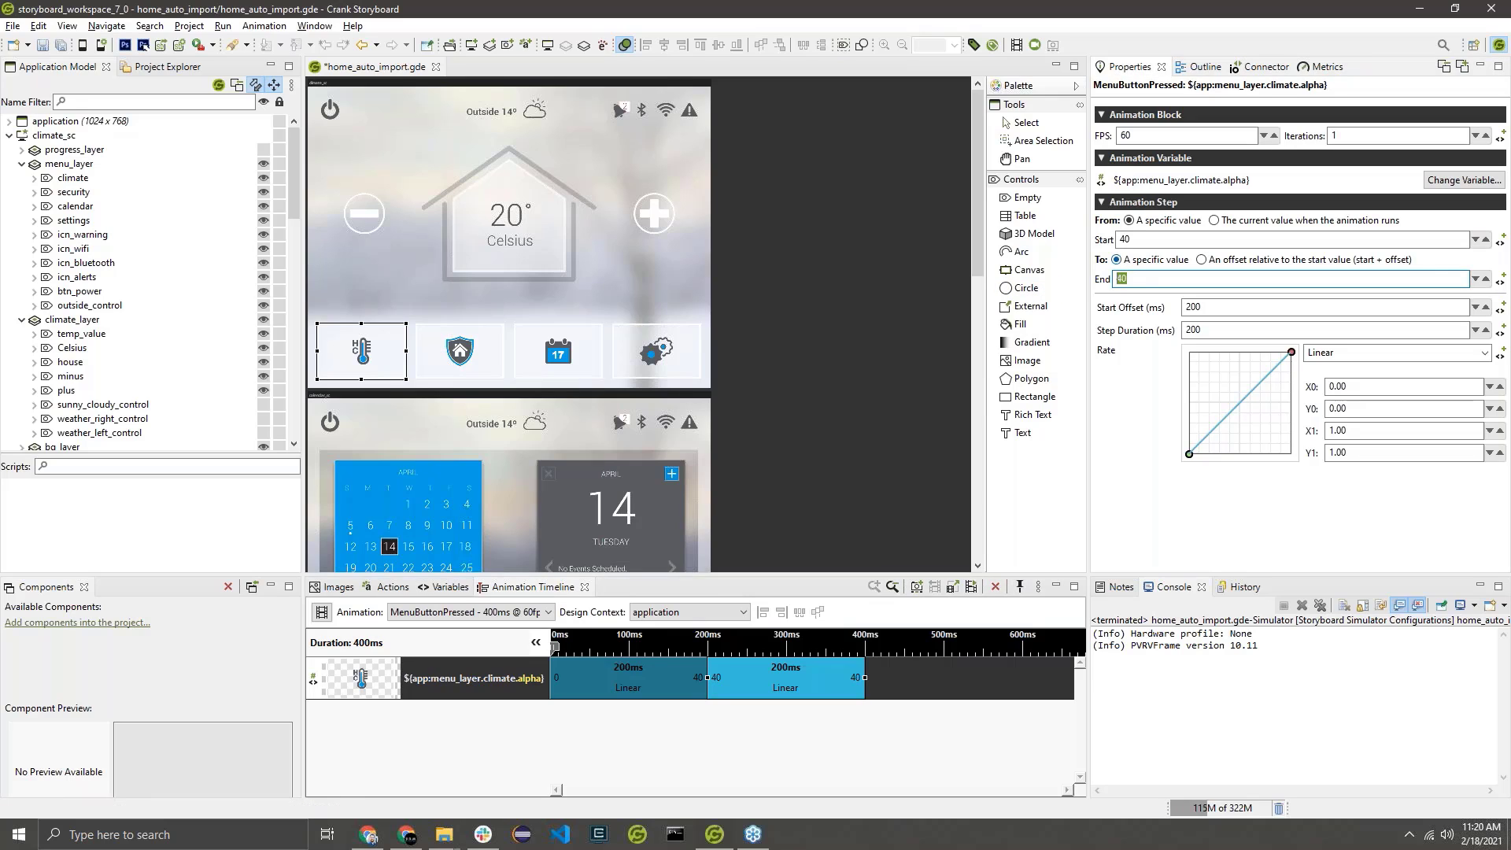
{"action": "left_click", "coordinate": [811, 680]}
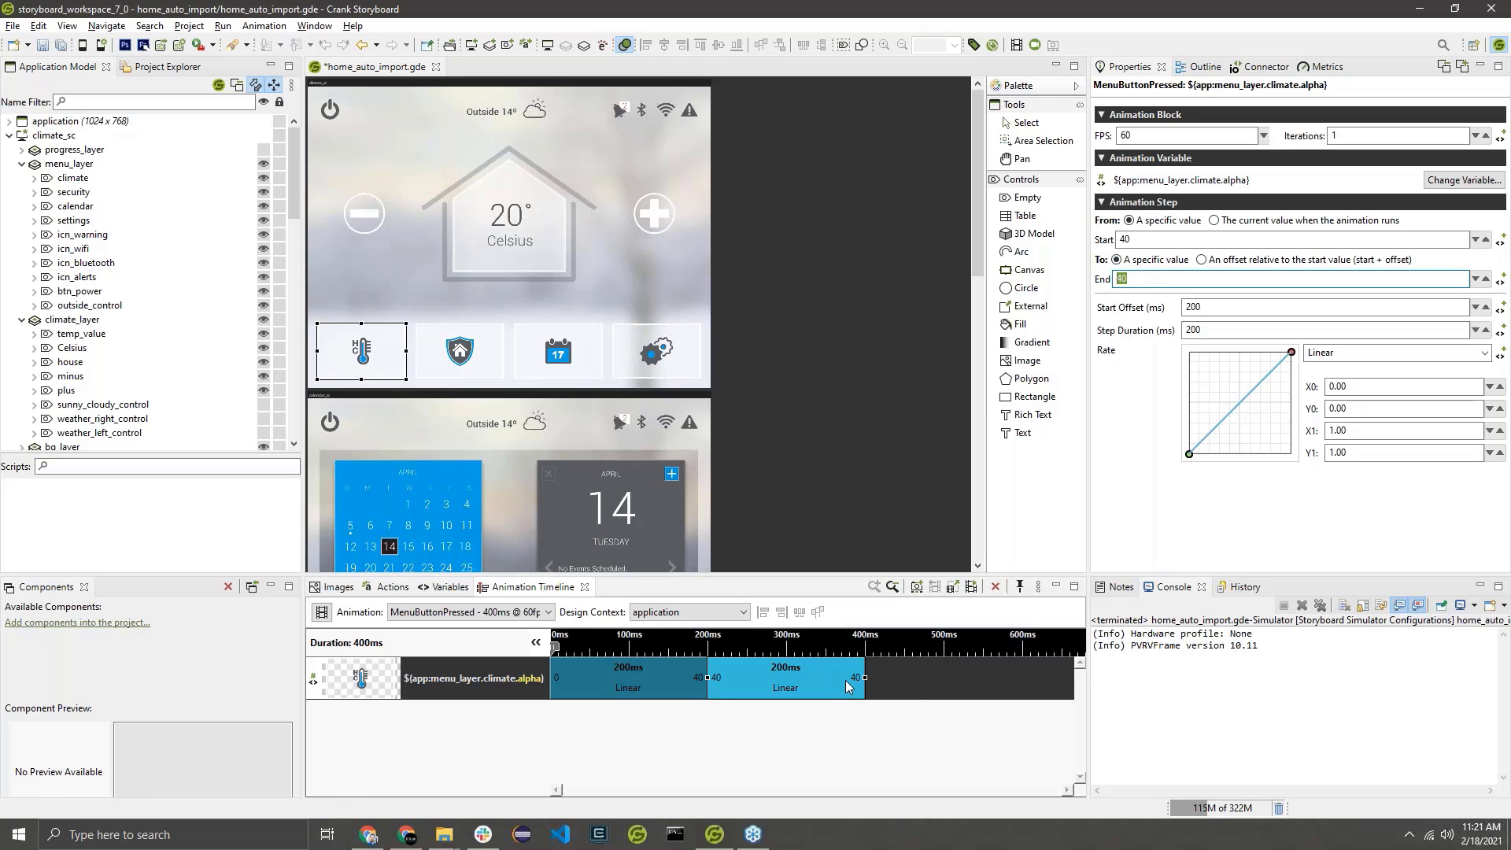
{"action": "double_click", "coordinate": [857, 678]}
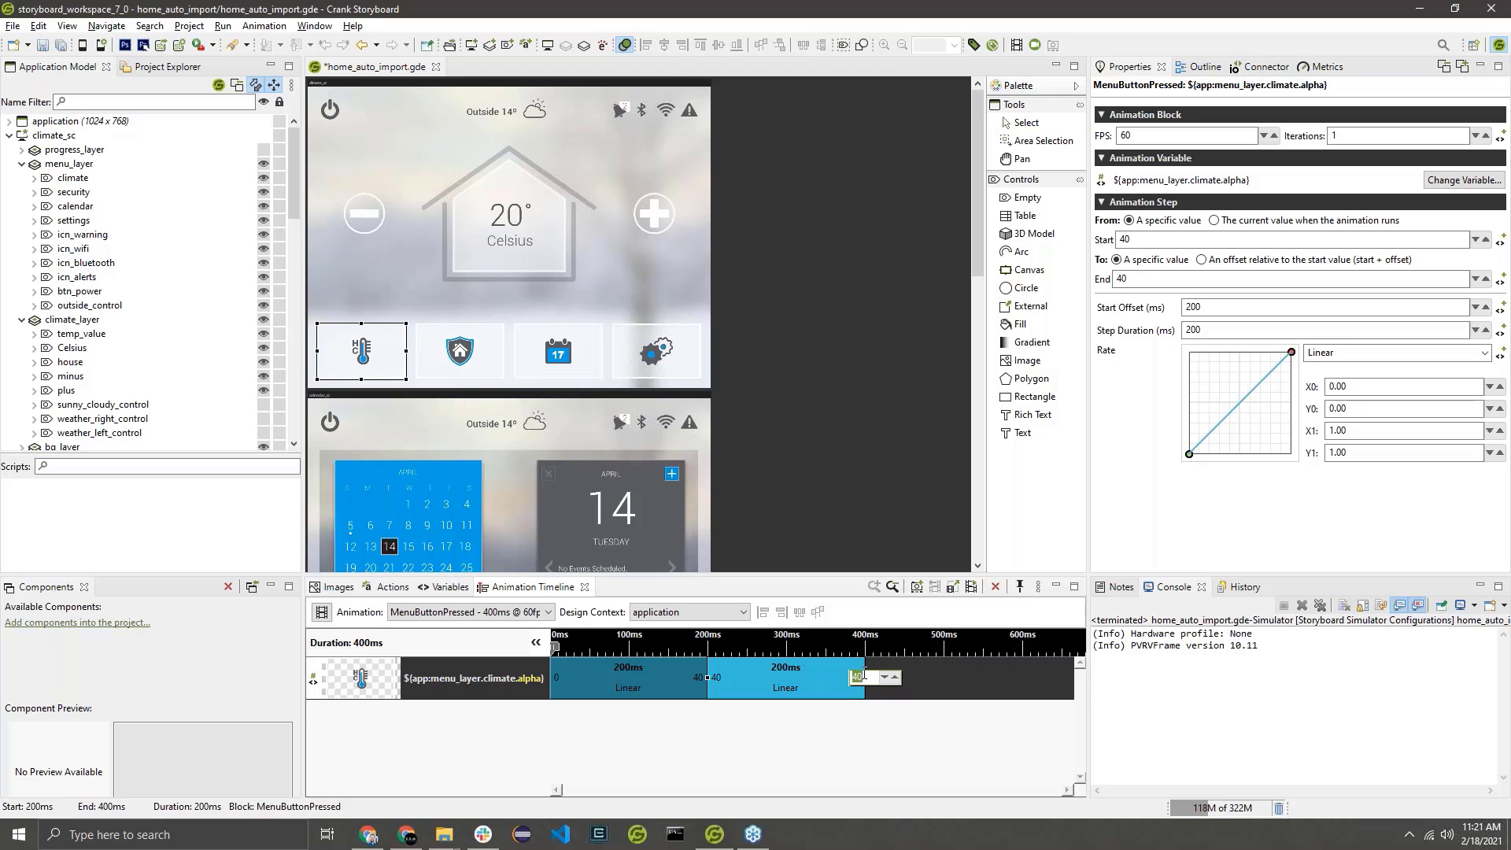
{"action": "type", "text": "0"}
{"action": "key", "text": "Return"}
Preview the MenuButtonPressed animation by playing it repeatedly, and close the preview.
{"action": "left_click", "coordinate": [972, 587]}
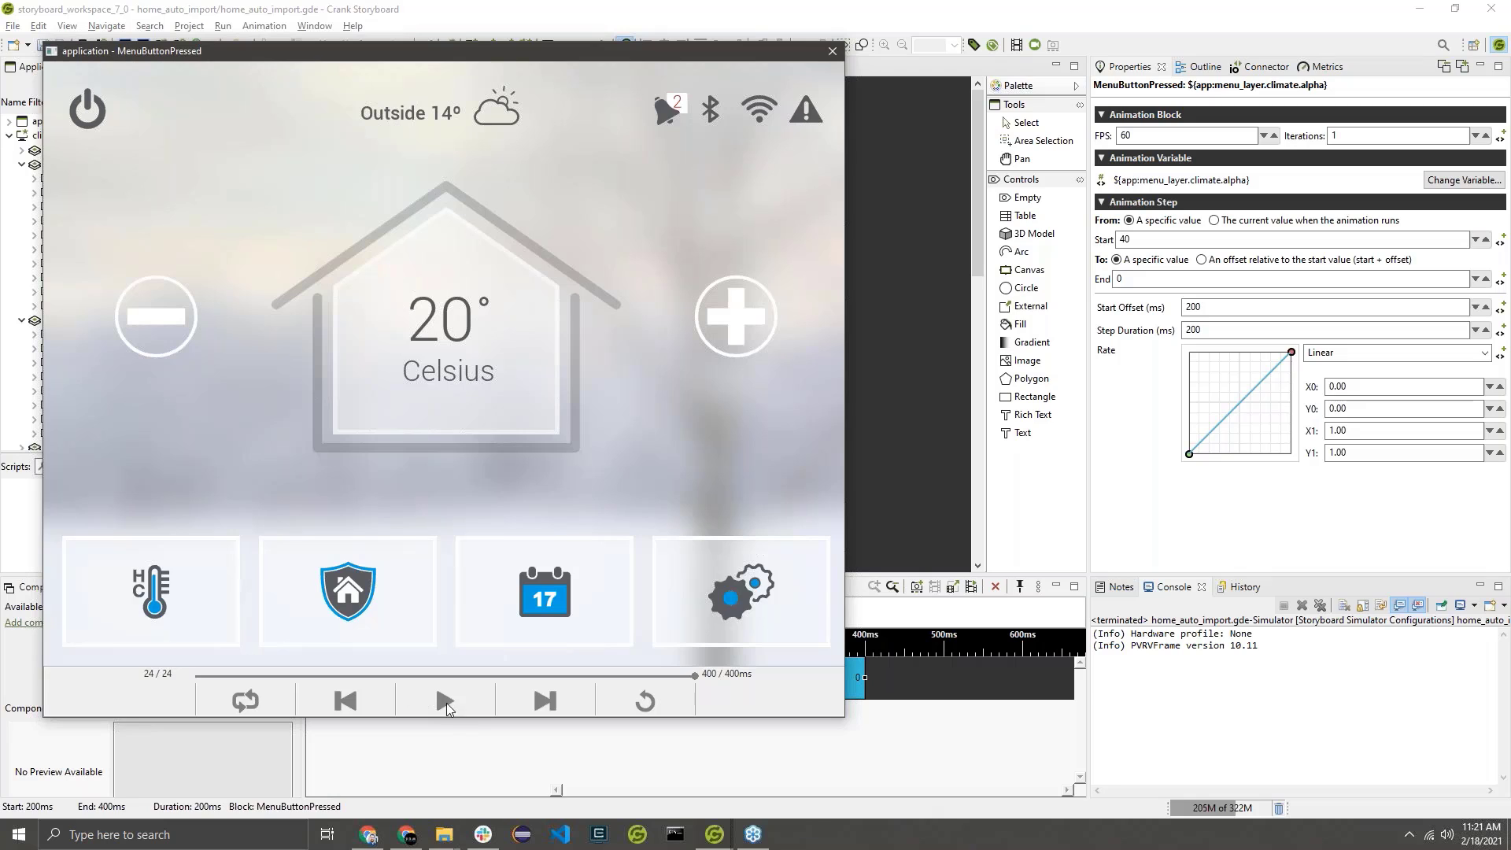
{"action": "left_click", "coordinate": [446, 702]}
{"action": "left_click", "coordinate": [445, 707]}
{"action": "left_click", "coordinate": [444, 707]}
{"action": "left_click", "coordinate": [832, 51]}
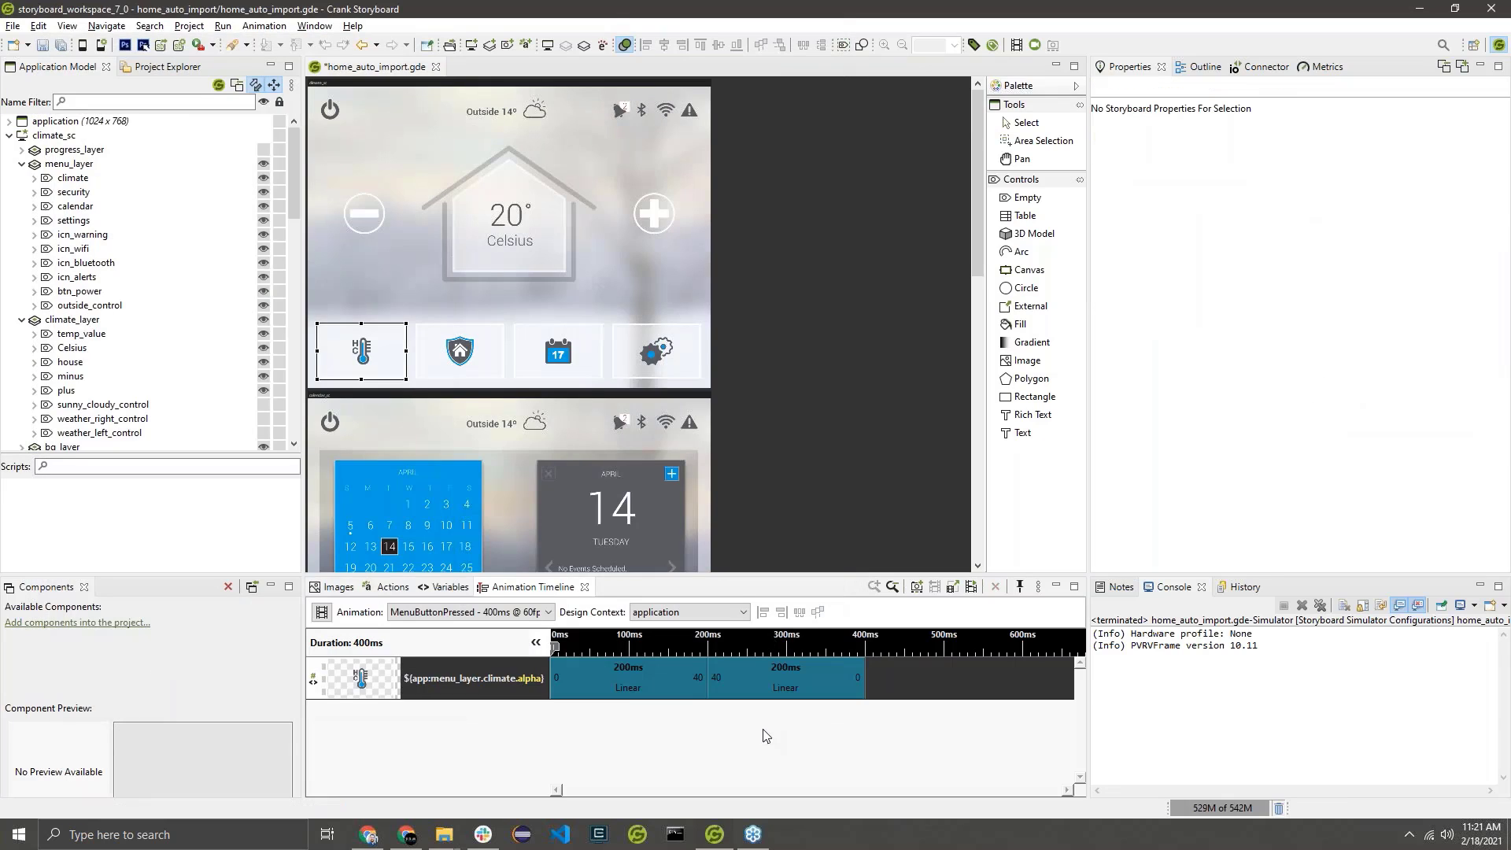
Examine both animation steps' target variable and locate the alpha variable under menu_layer's climate control in the model.
{"action": "left_click", "coordinate": [582, 665]}
{"action": "left_click", "coordinate": [804, 680]}
{"action": "left_click", "coordinate": [438, 691]}
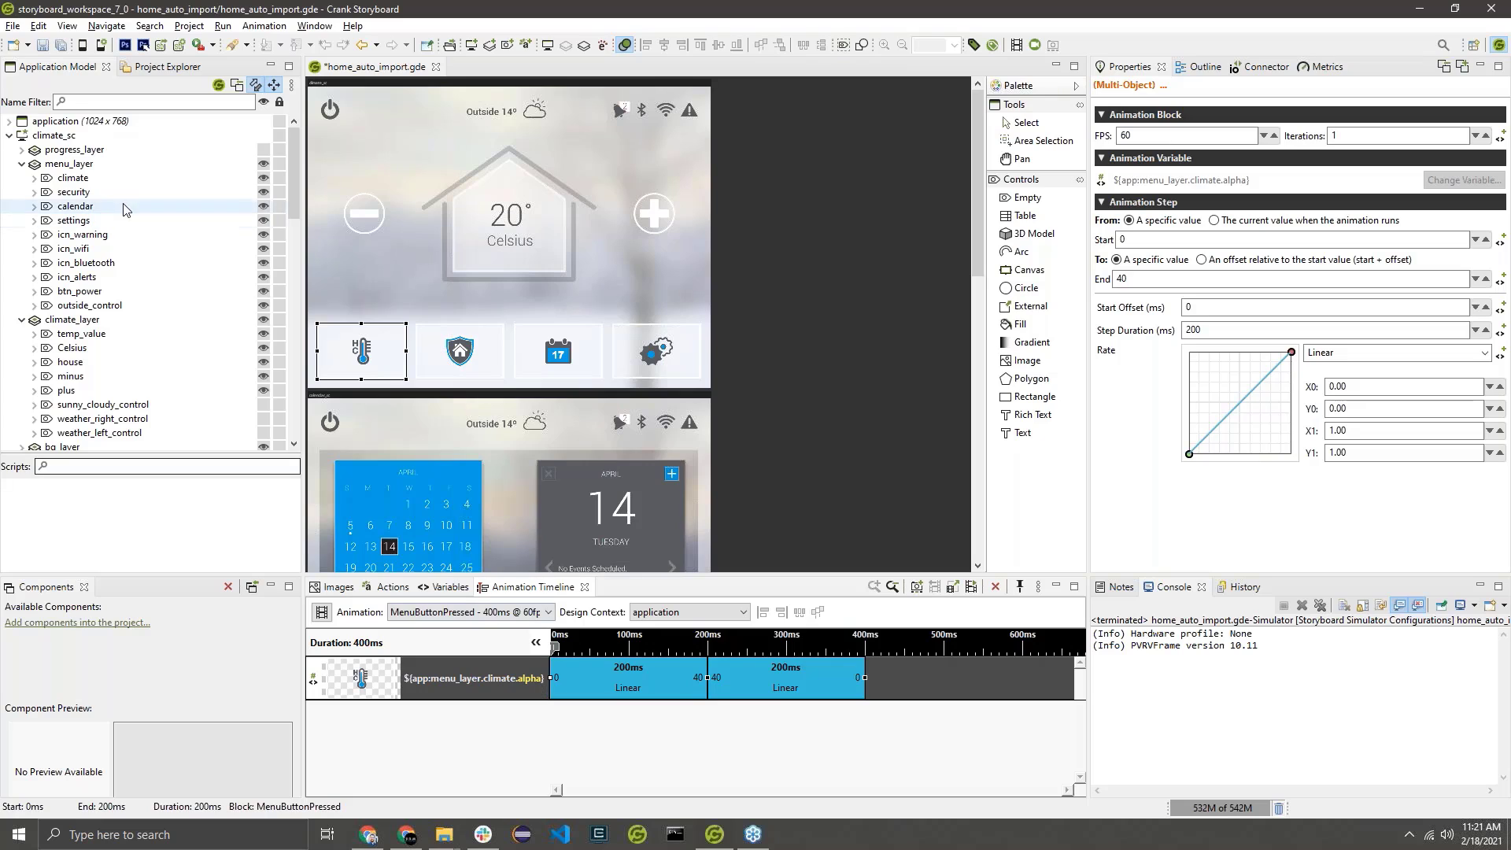
{"action": "left_click", "coordinate": [35, 178]}
{"action": "left_click", "coordinate": [47, 207]}
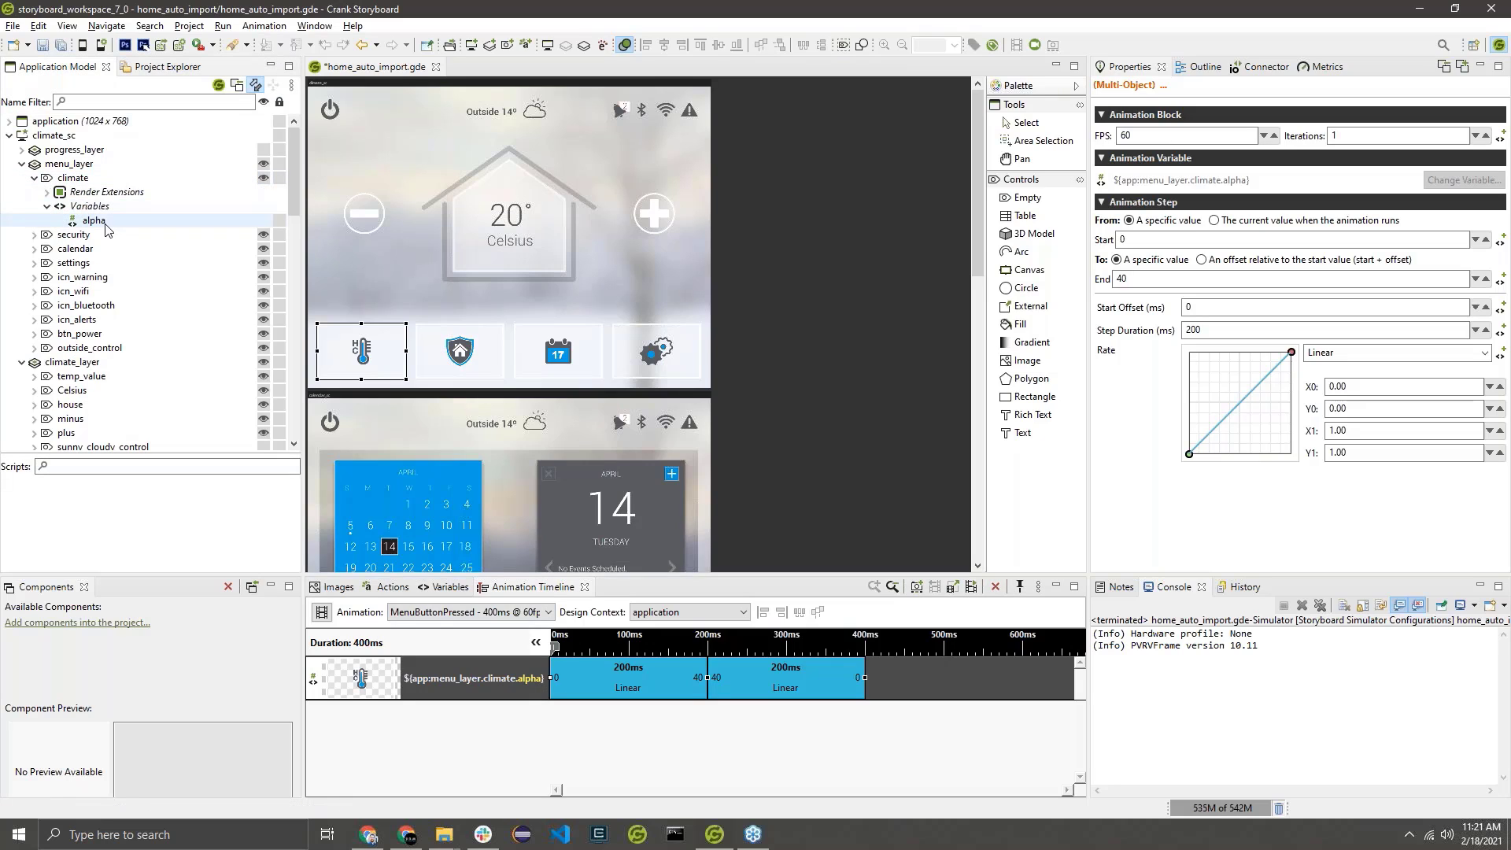
{"action": "left_click", "coordinate": [93, 220]}
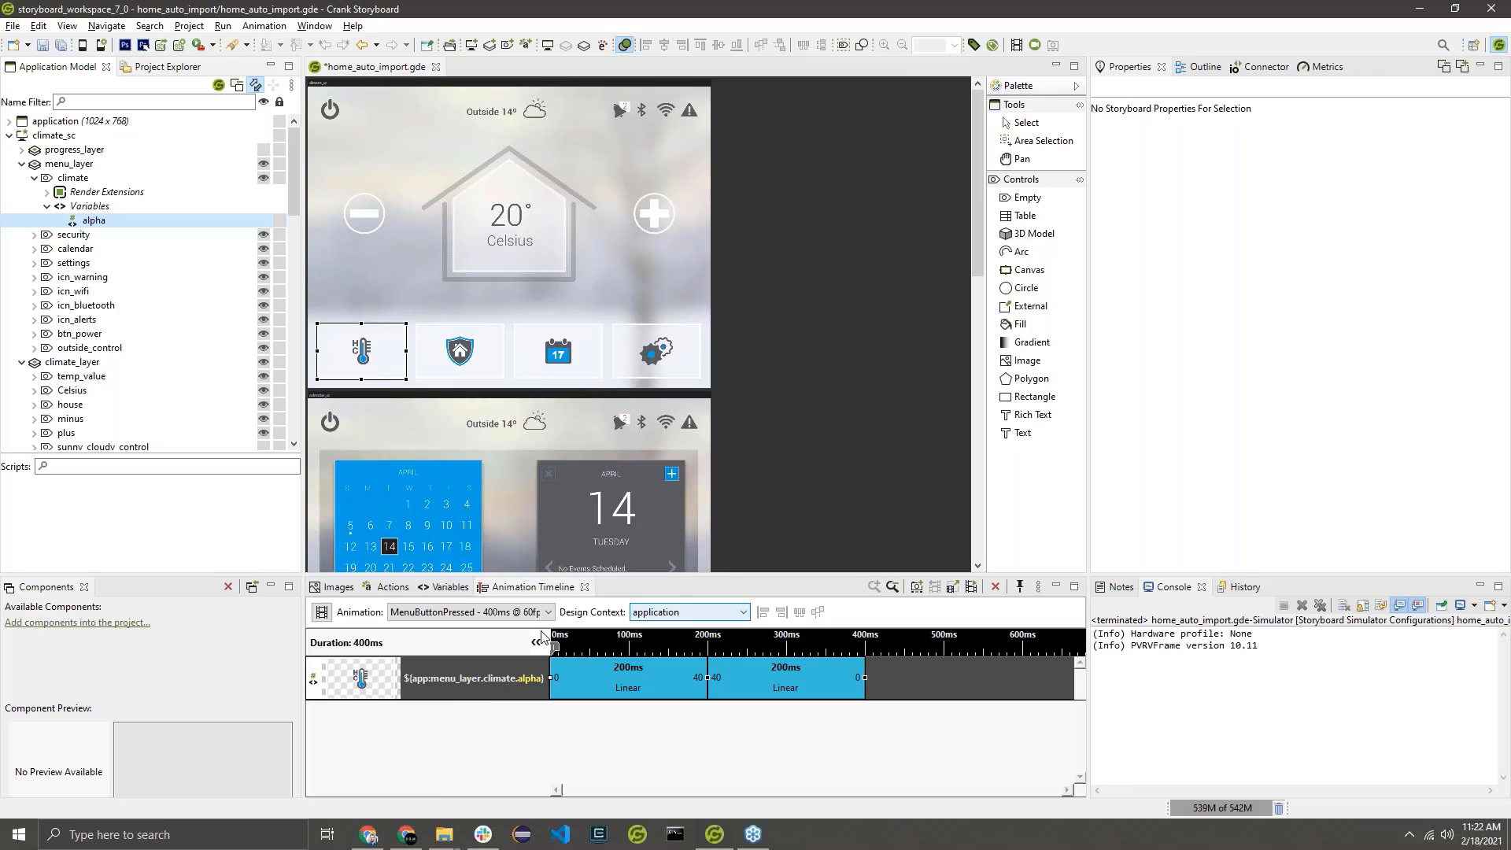
Change the animation's design context to menu_layer's climate control and apply the new context to the existing steps.
{"action": "left_click", "coordinate": [667, 614]}
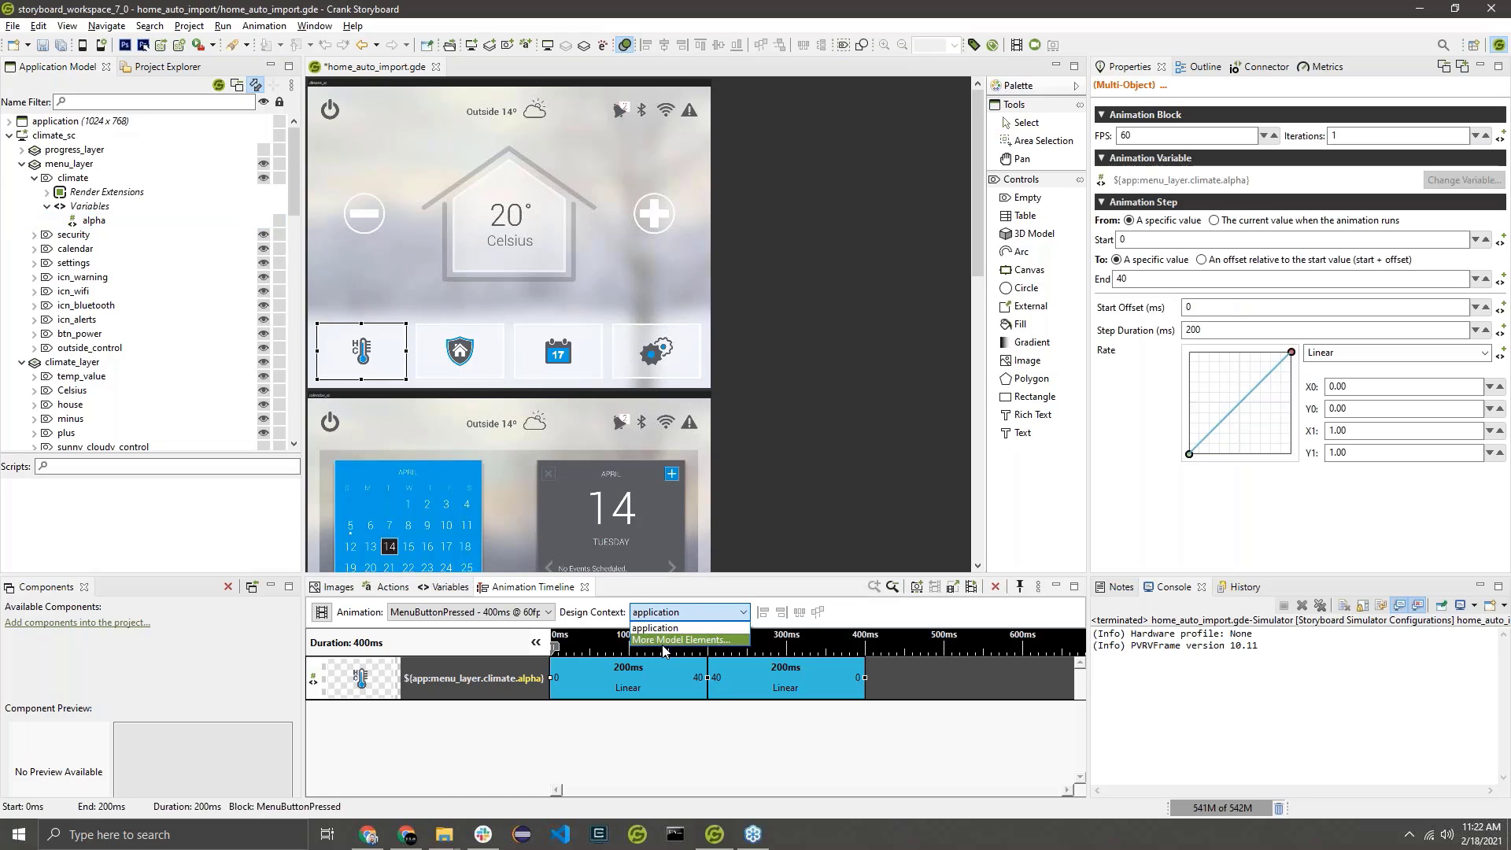
{"action": "left_click", "coordinate": [664, 640]}
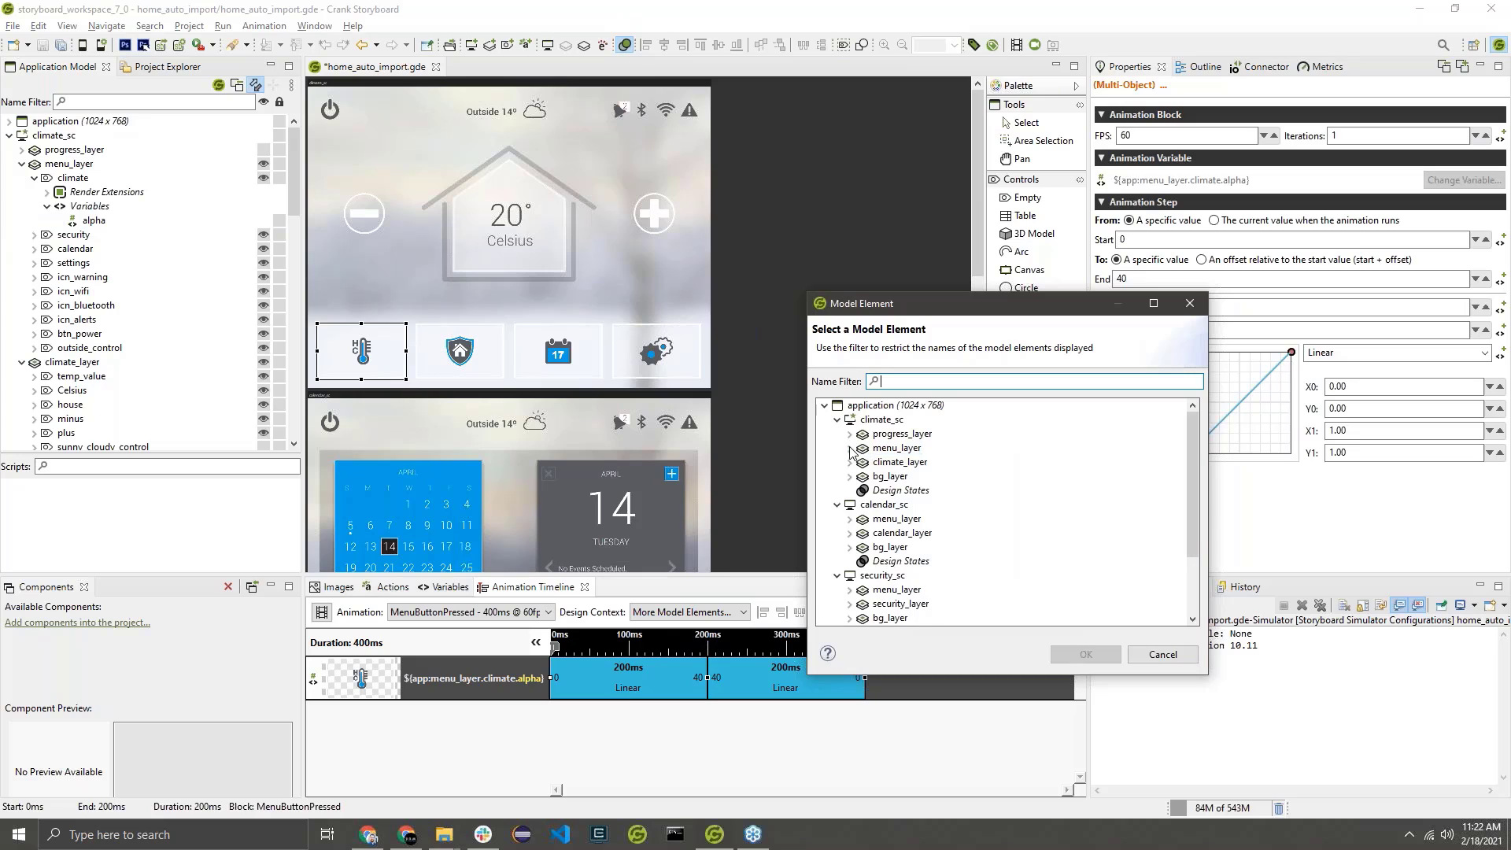
{"action": "left_click", "coordinate": [850, 448]}
{"action": "left_click", "coordinate": [900, 462]}
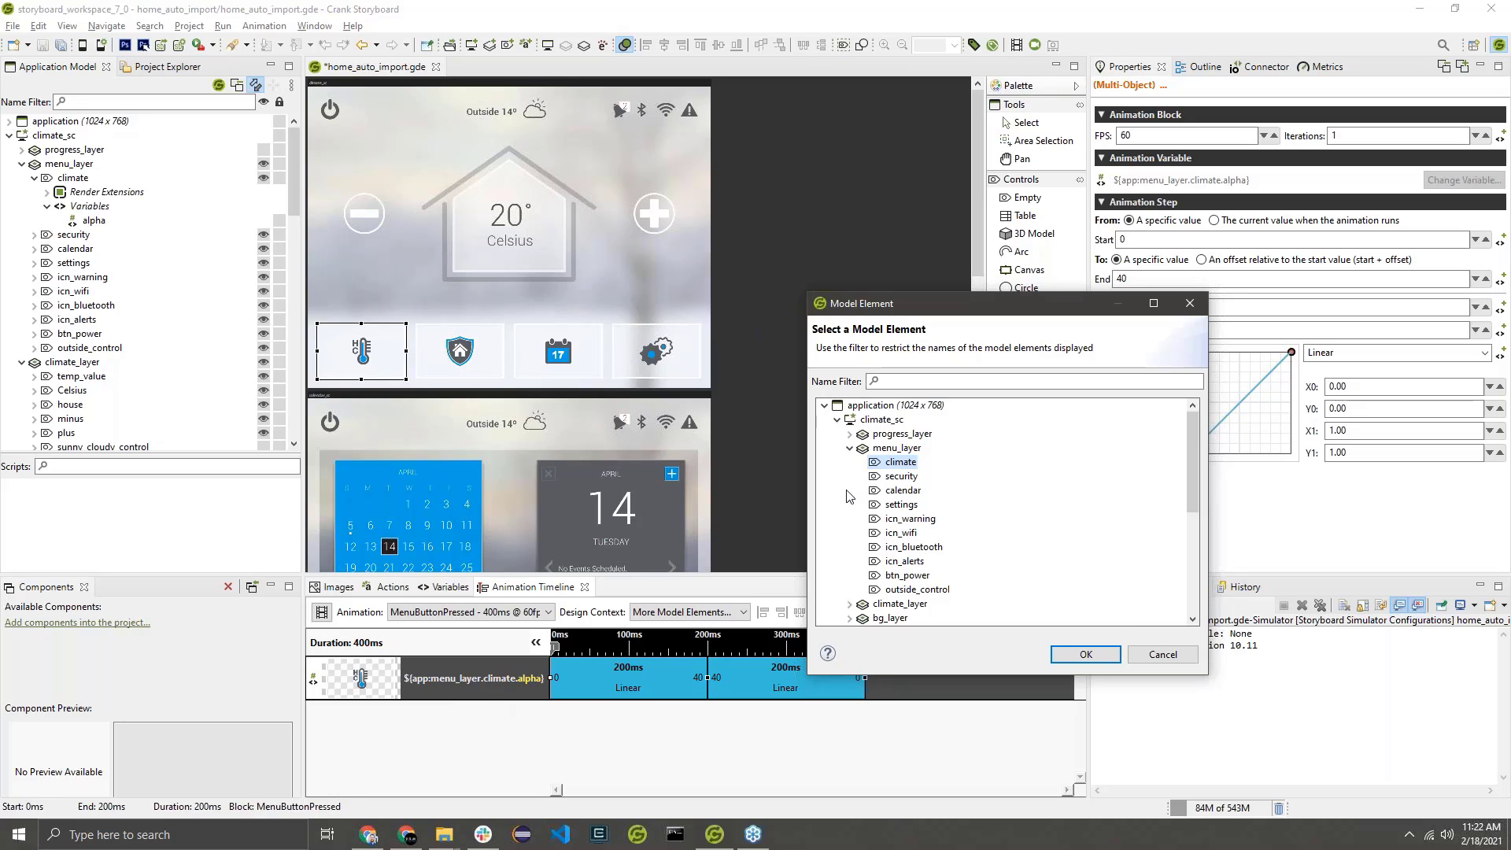
{"action": "left_click", "coordinate": [1087, 655]}
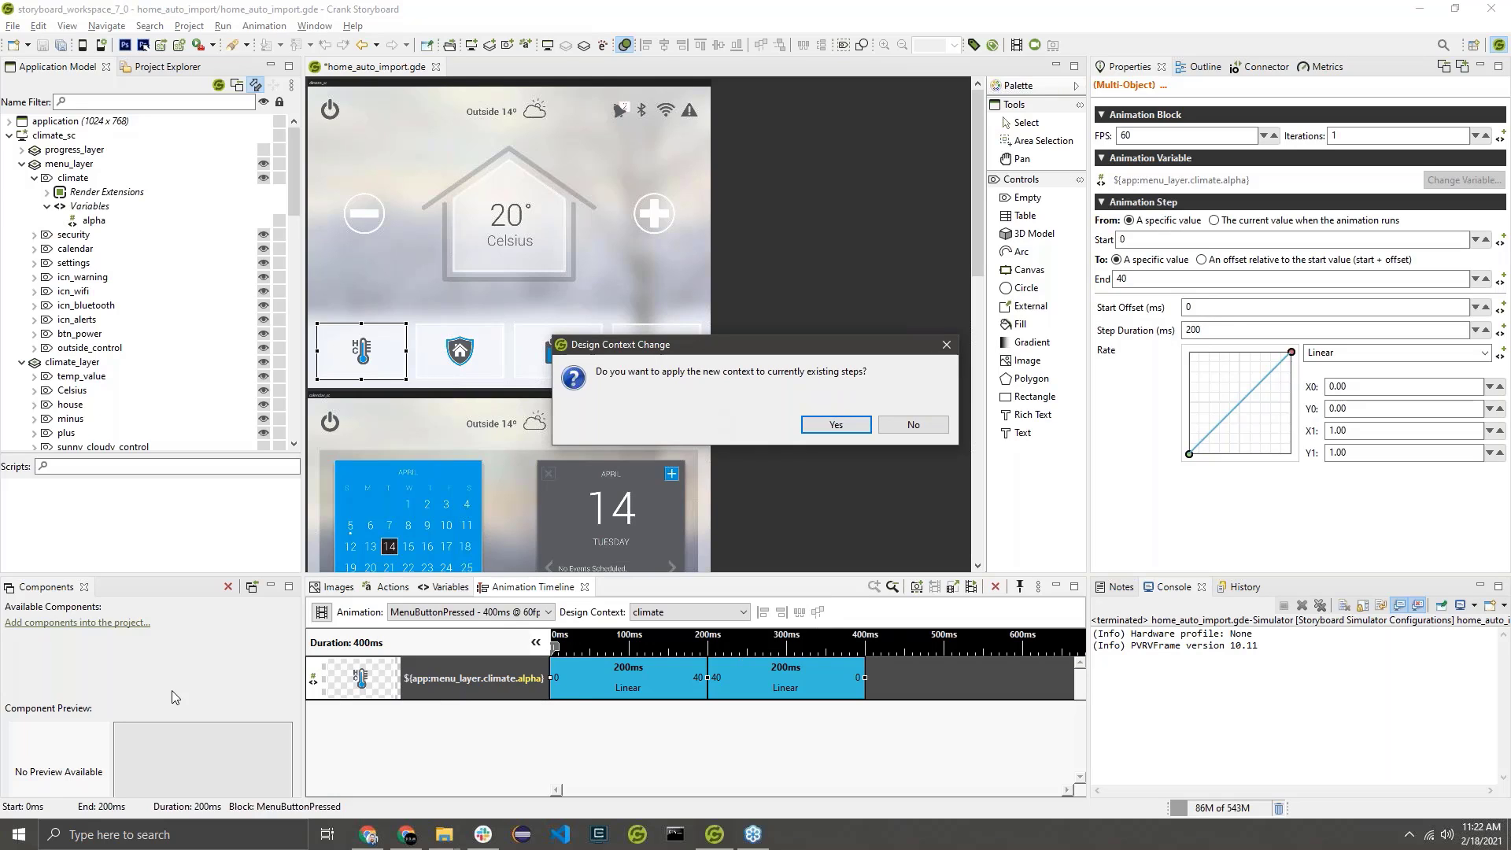
{"action": "left_click", "coordinate": [854, 425]}
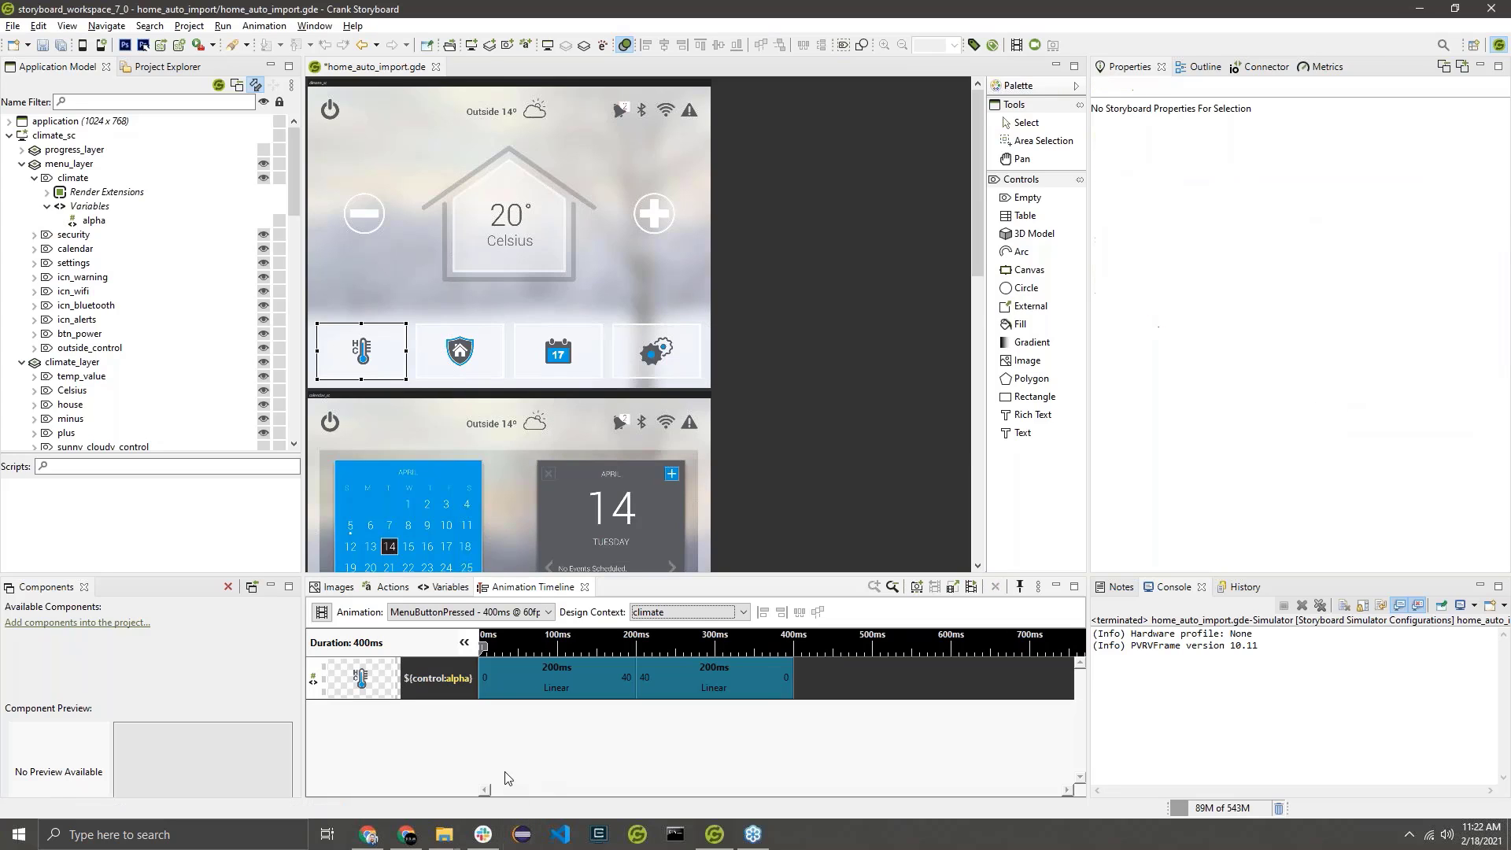
Select the alpha track's steps, preview MenuButtonPressed with its climate design context, and close the preview.
{"action": "left_click", "coordinate": [416, 682]}
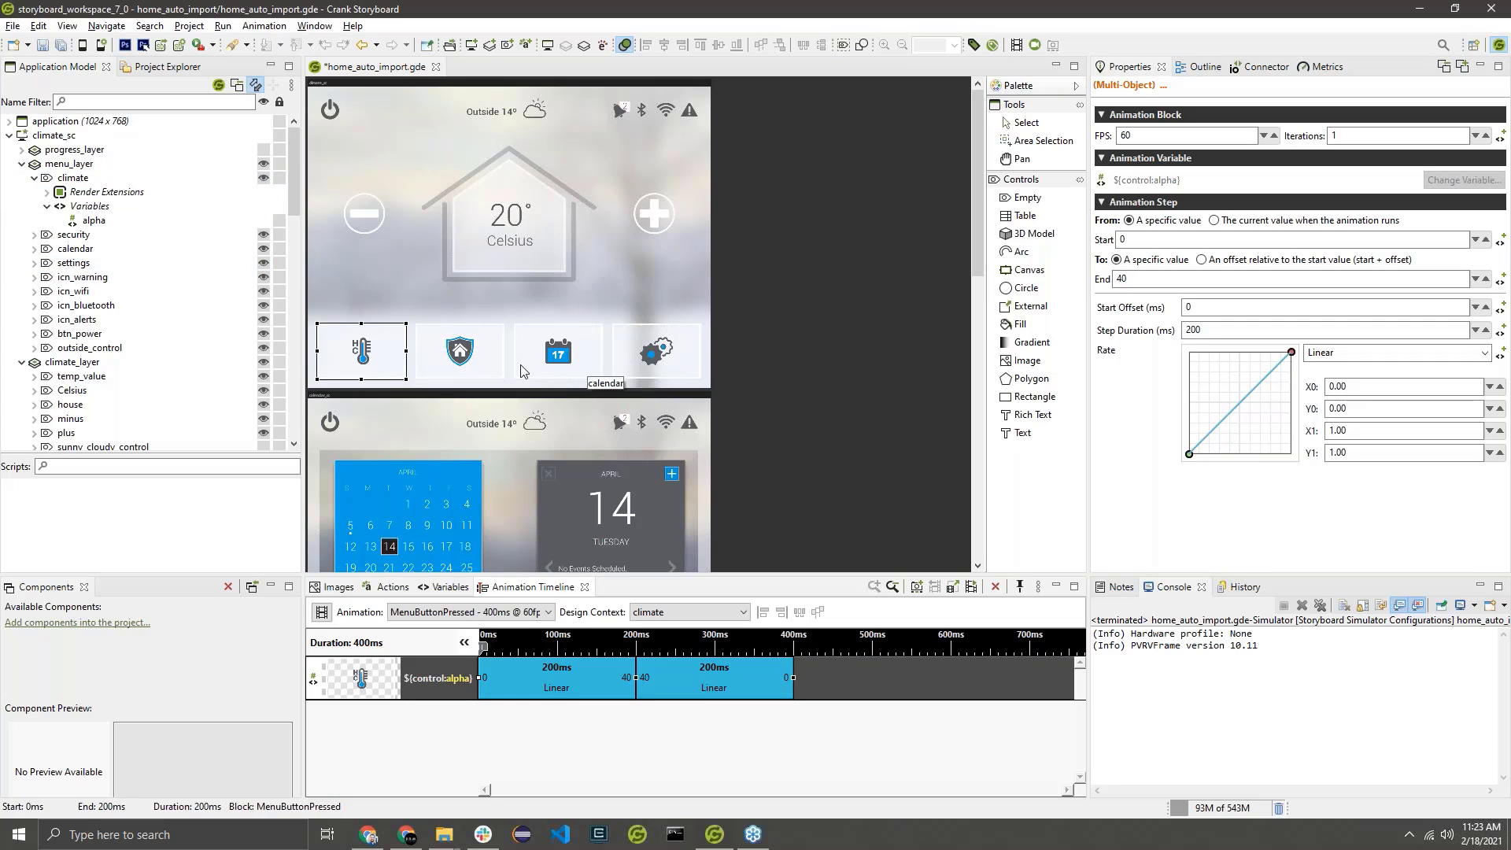
{"action": "left_click", "coordinate": [972, 592]}
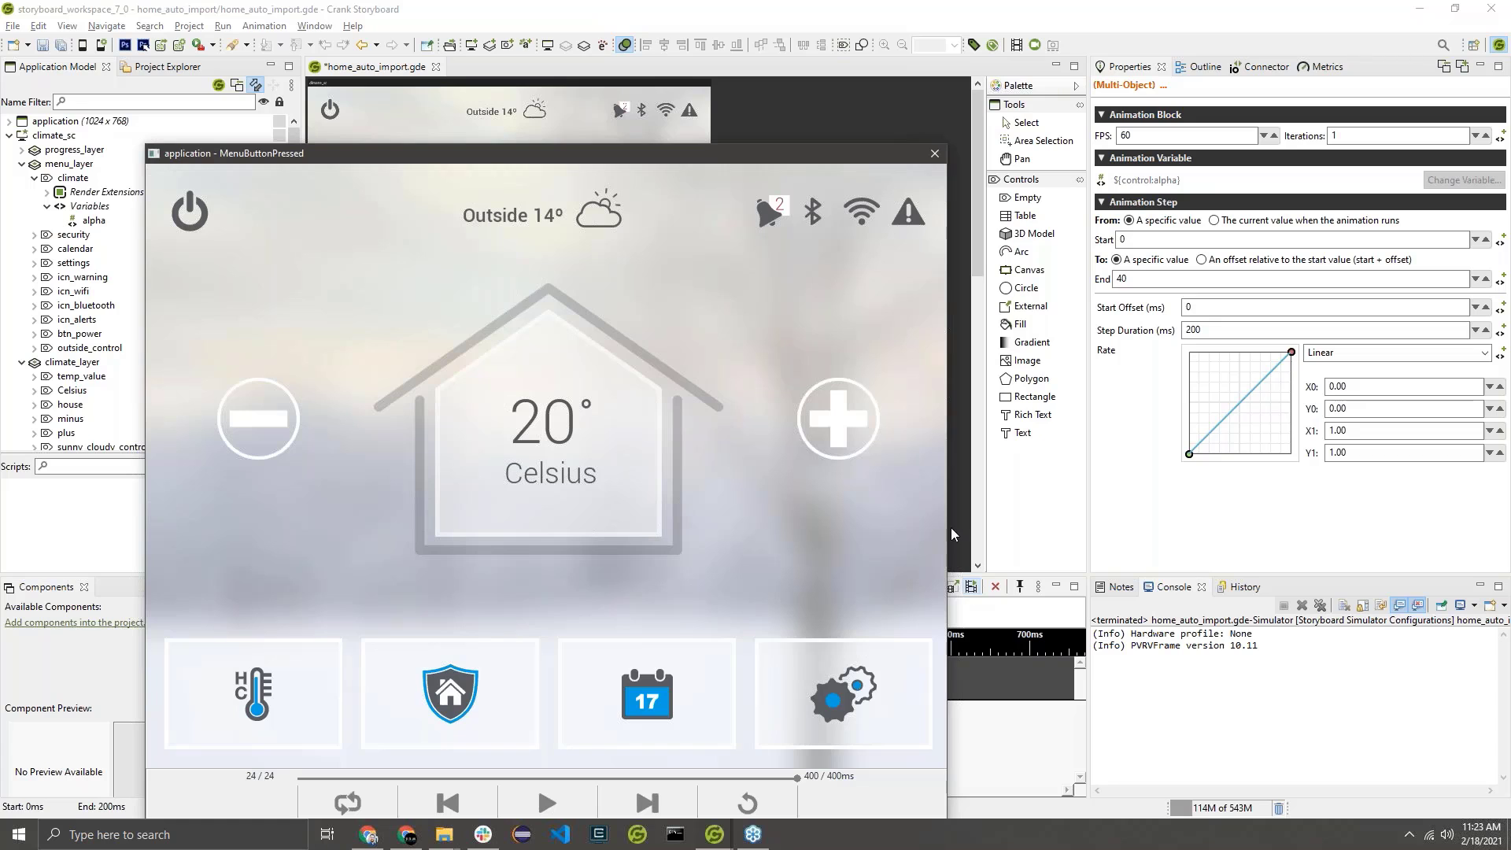
{"action": "left_click_drag", "start_coordinate": [654, 163], "coordinate": [668, 94]}
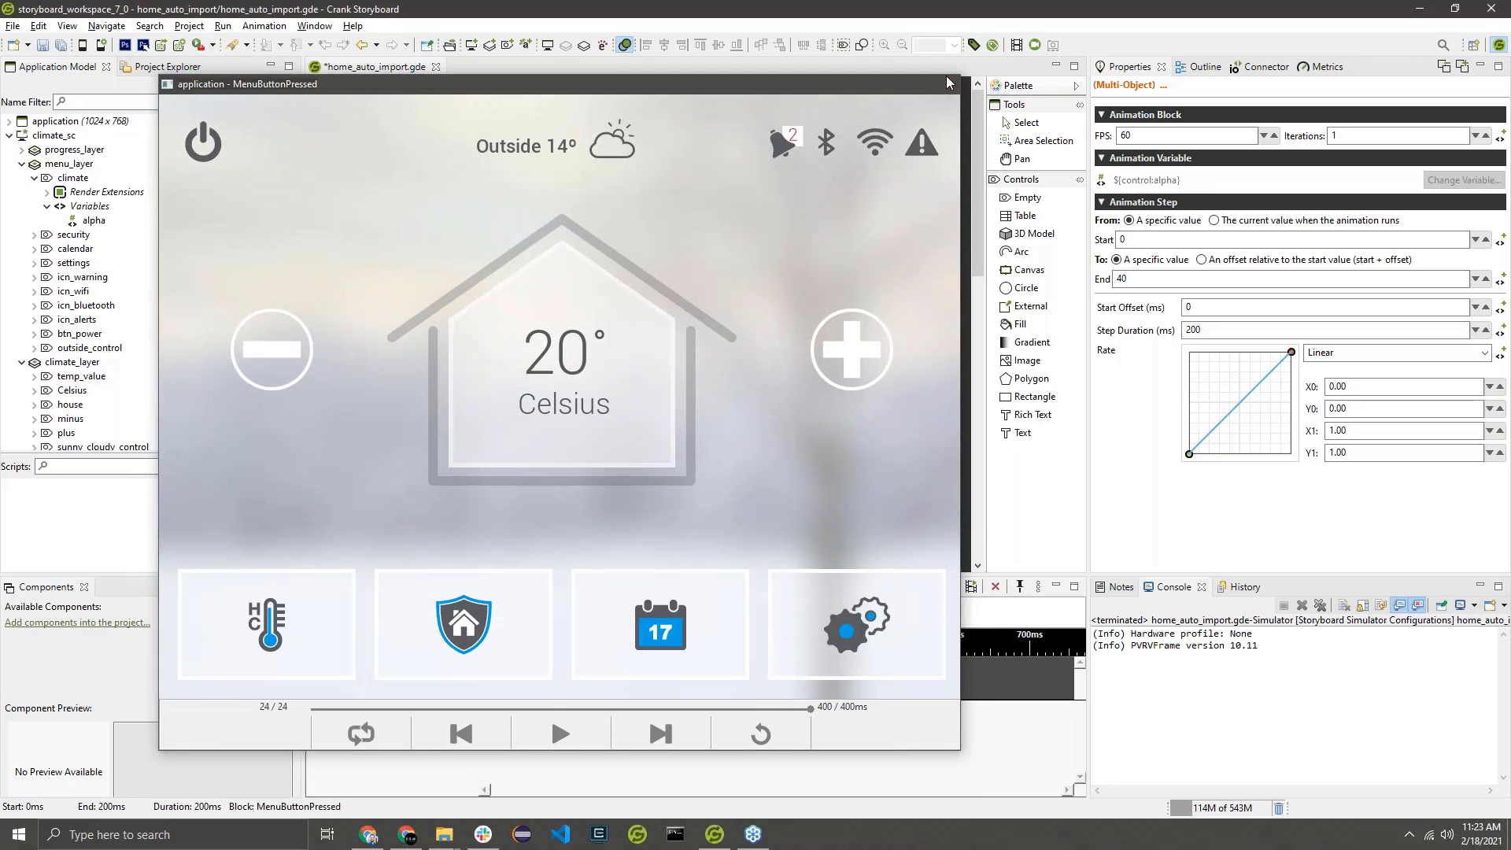
{"action": "left_click", "coordinate": [950, 85]}
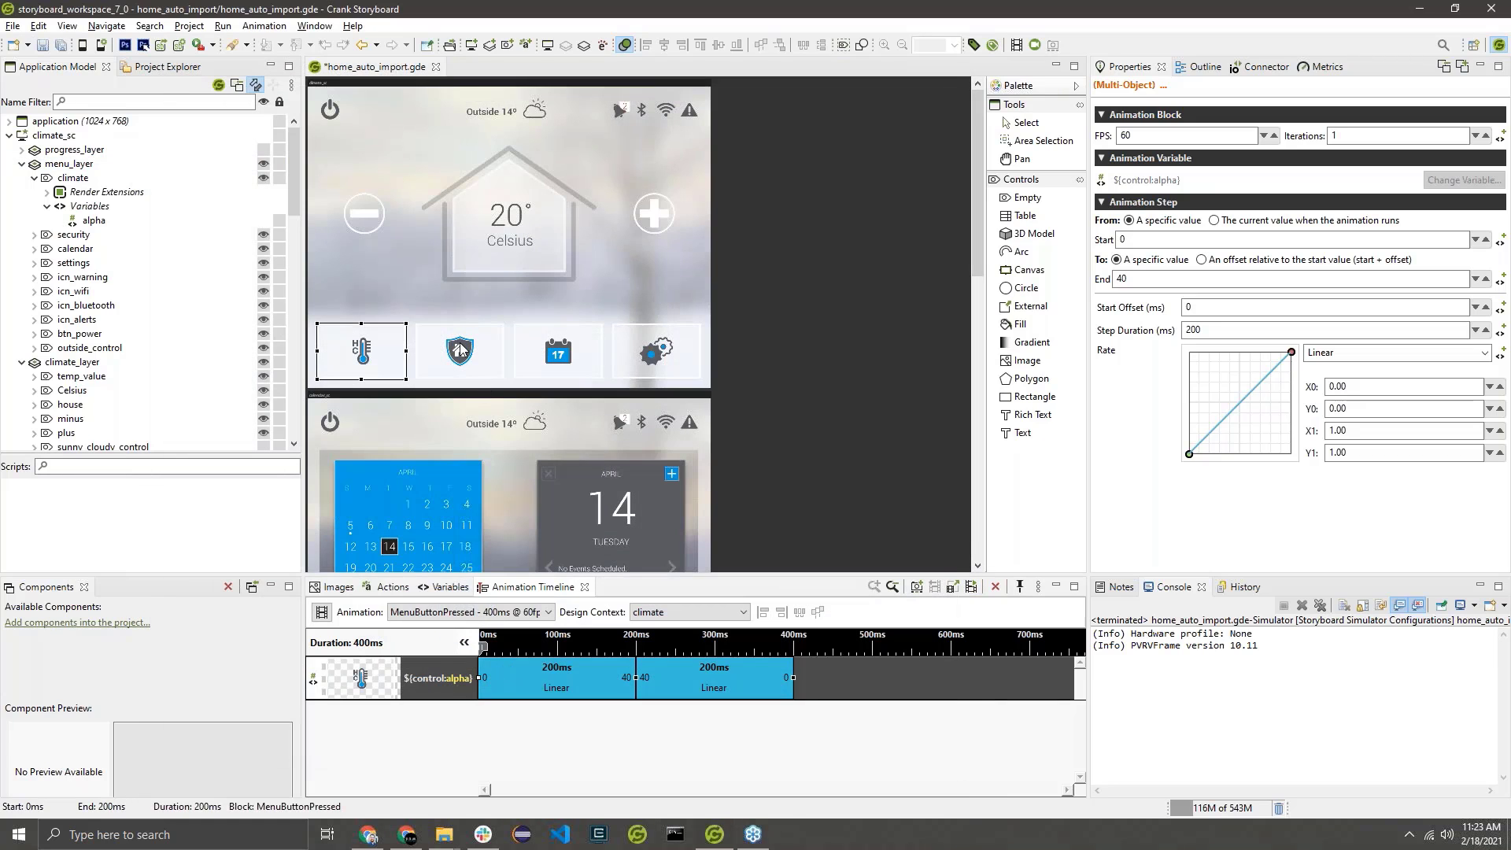
Copy the climate control's Fill render extension together with its alpha variable.
{"action": "left_click", "coordinate": [47, 193]}
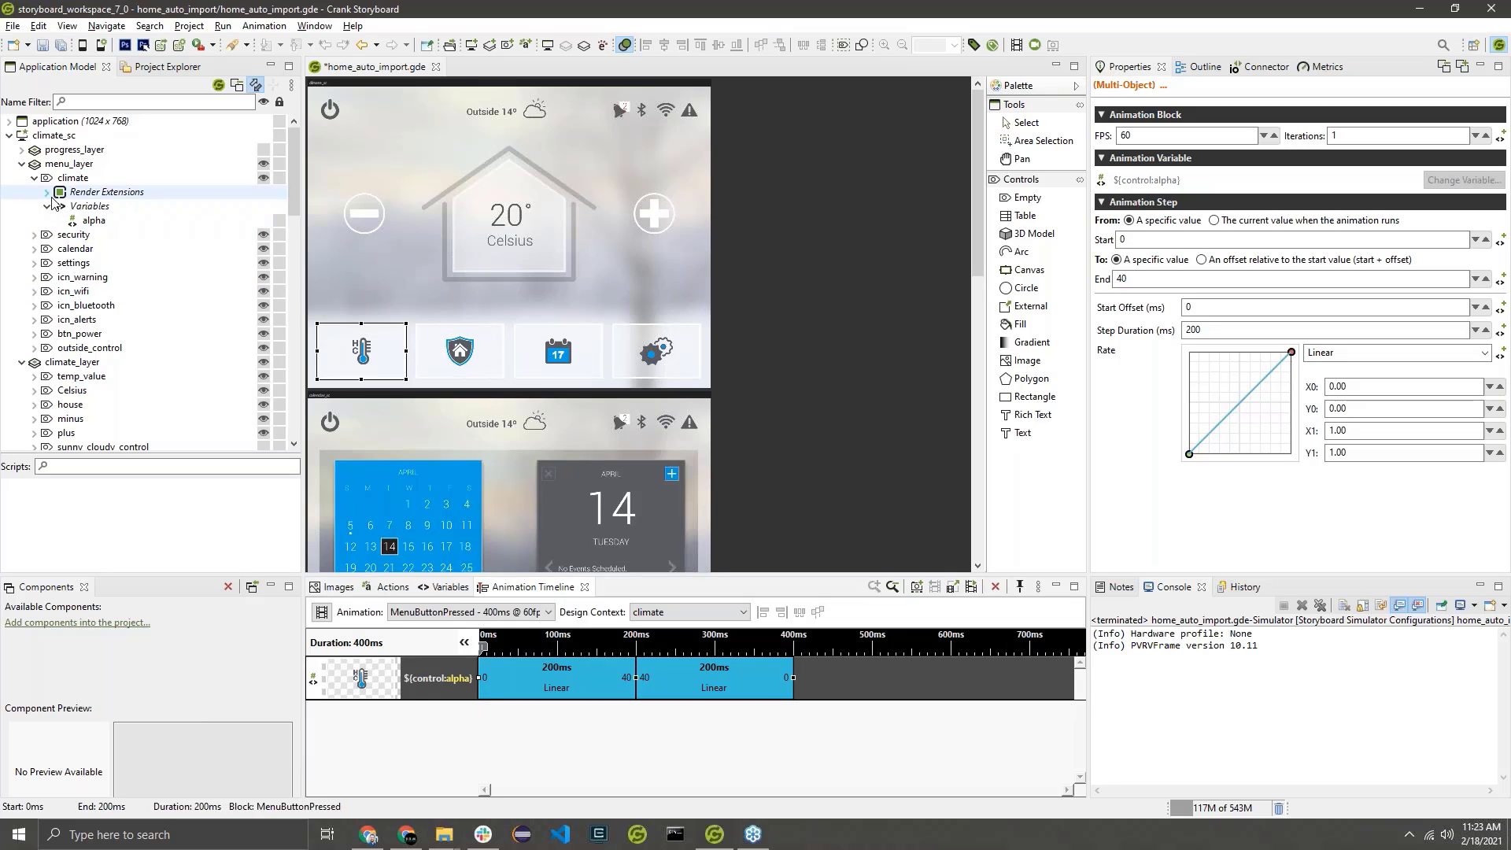
{"action": "left_click", "coordinate": [55, 205]}
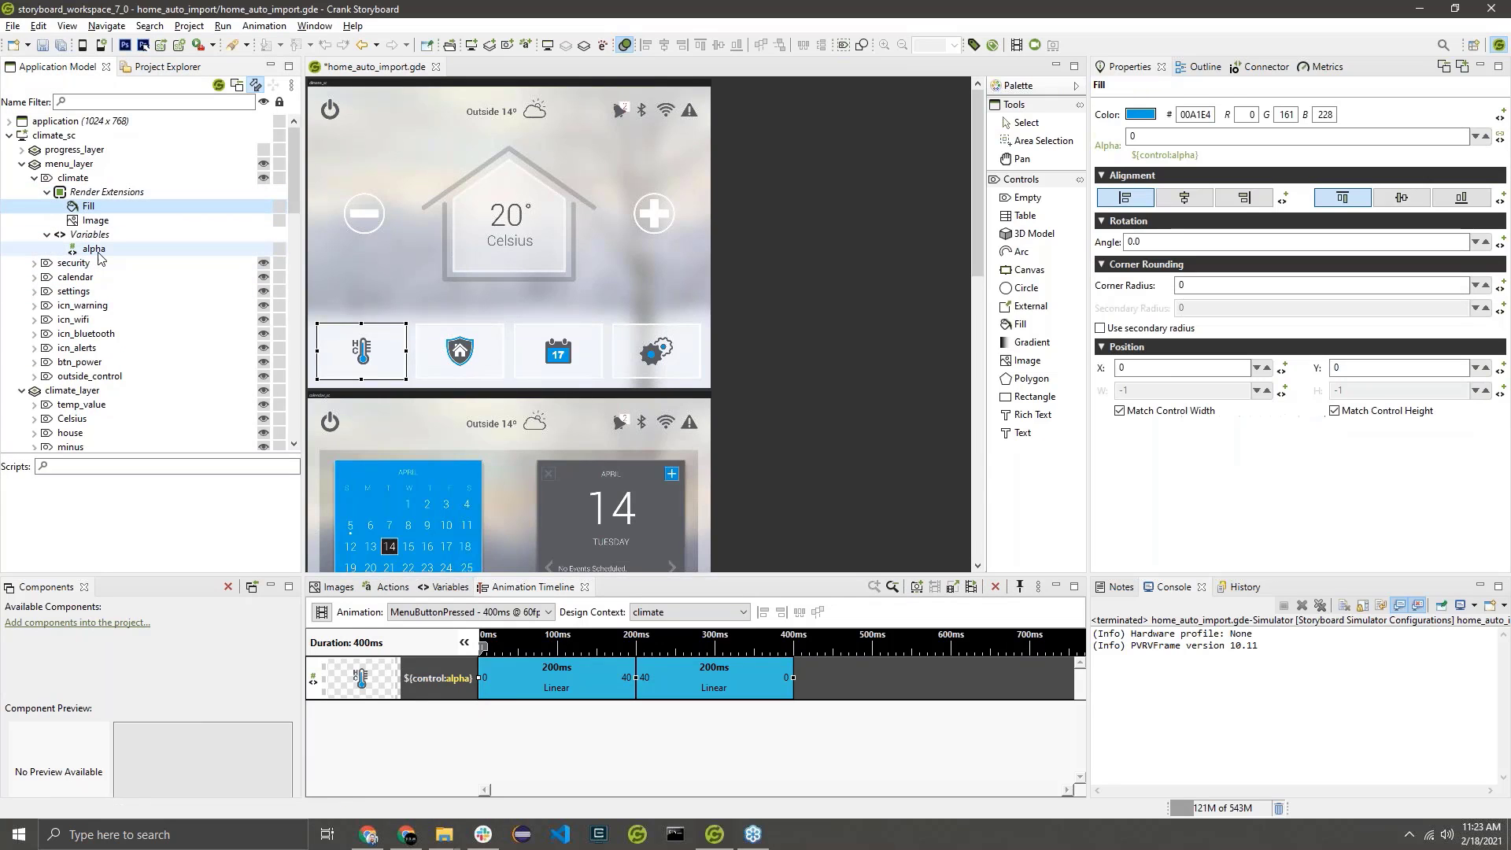
{"action": "left_click", "coordinate": [97, 250], "text": "ctrl"}
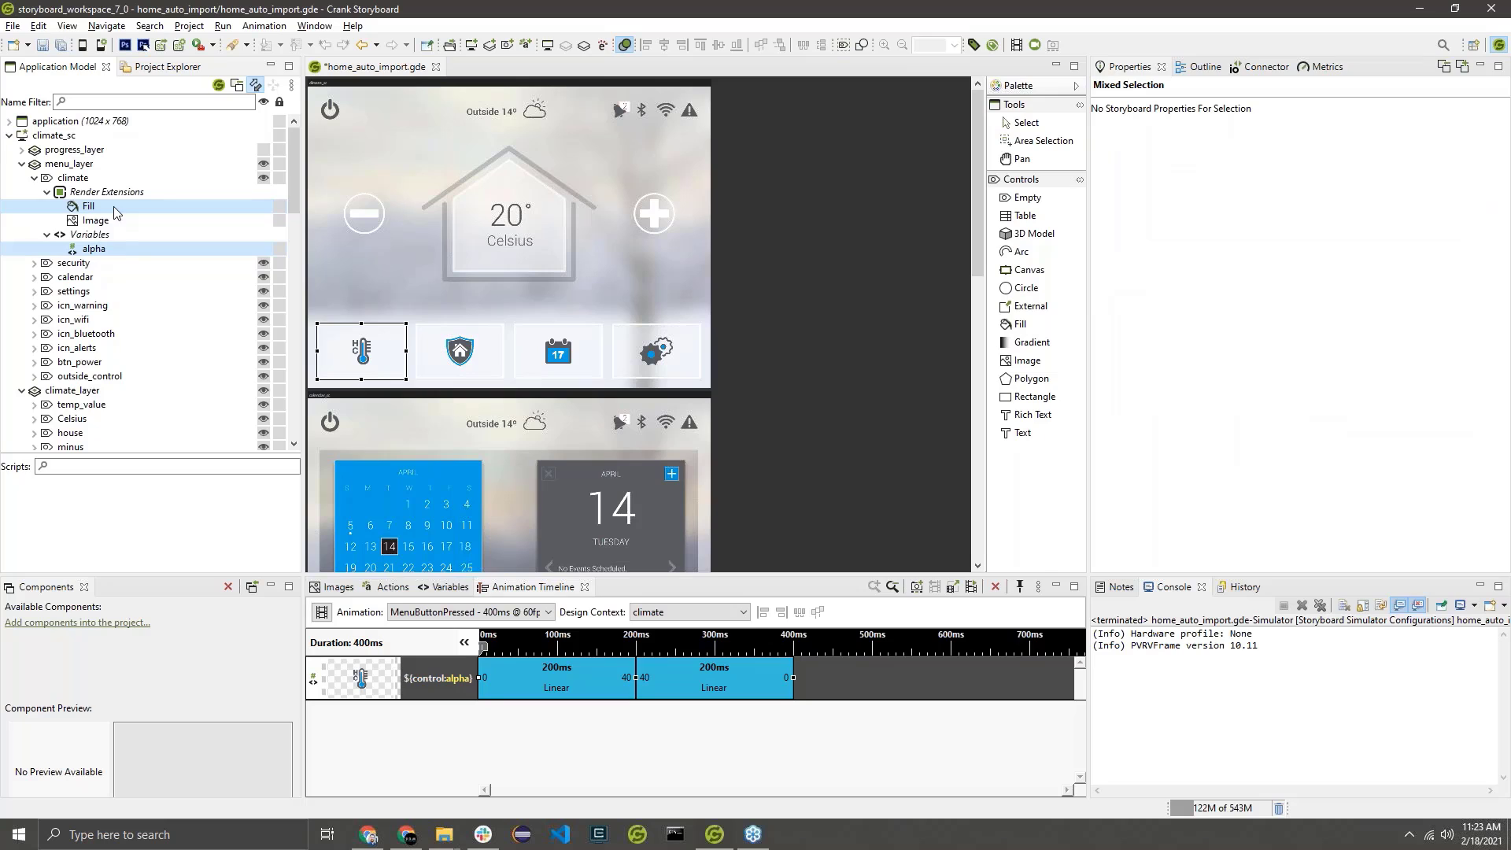
{"action": "right_click", "coordinate": [96, 255]}
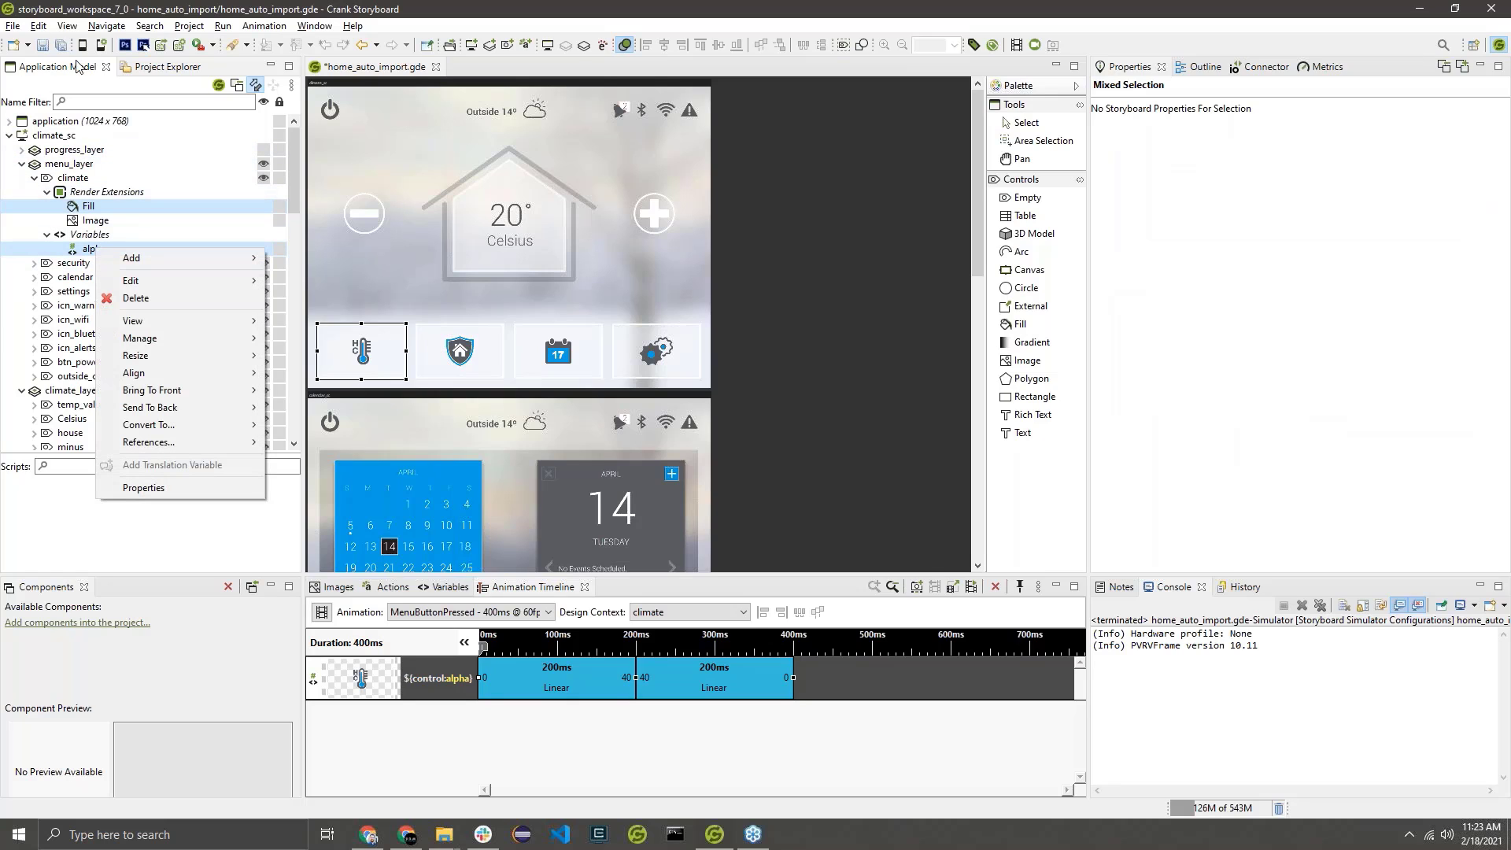
{"action": "mouse_move", "coordinate": [215, 277]}
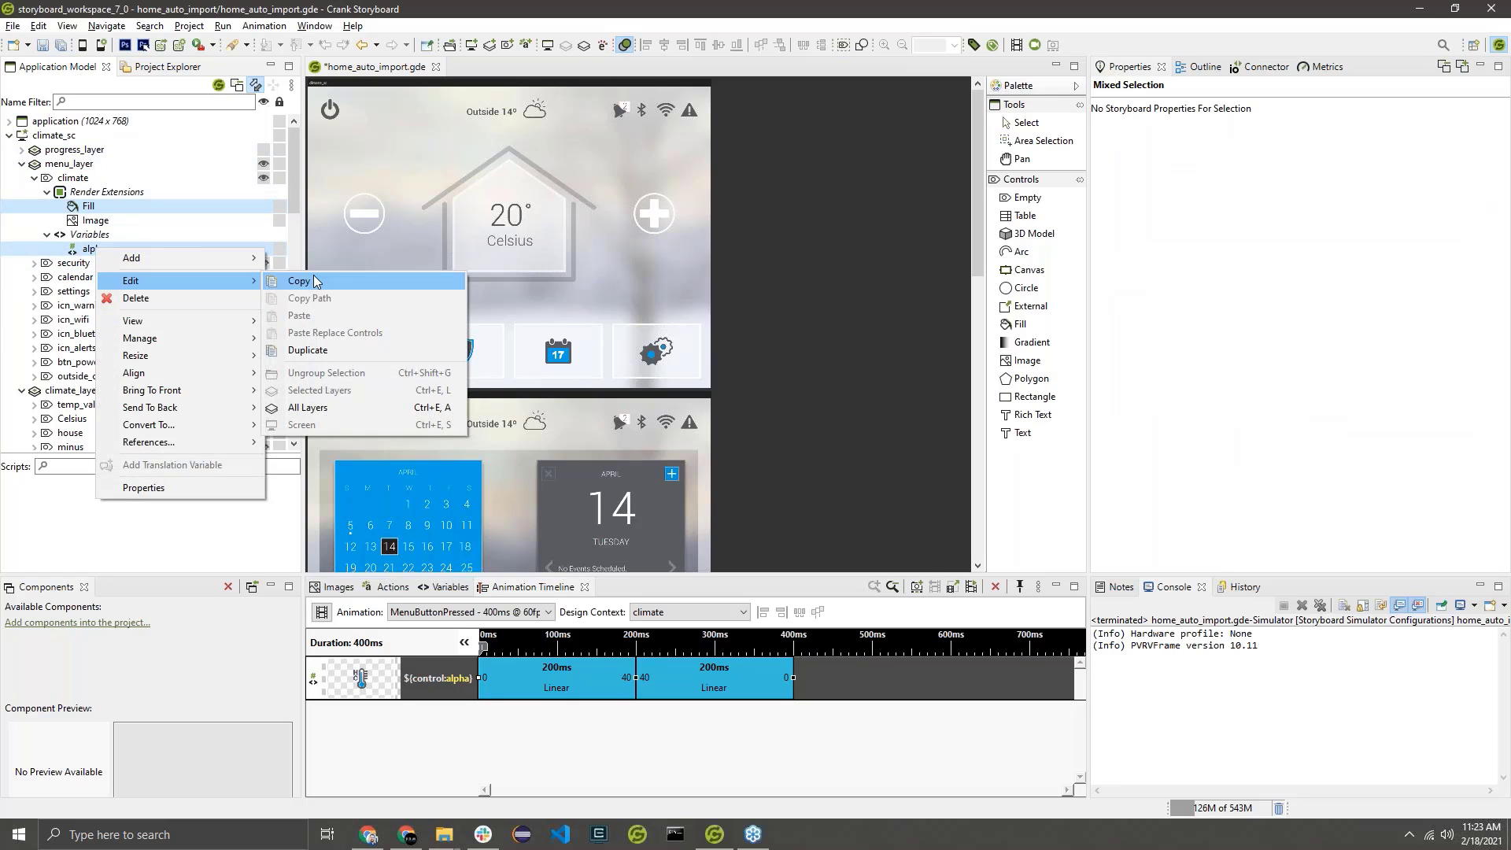
{"action": "left_click", "coordinate": [314, 276]}
Paste the copied fill and alpha variable onto menu_layer's security, calendar and settings controls.
{"action": "left_click", "coordinate": [75, 265]}
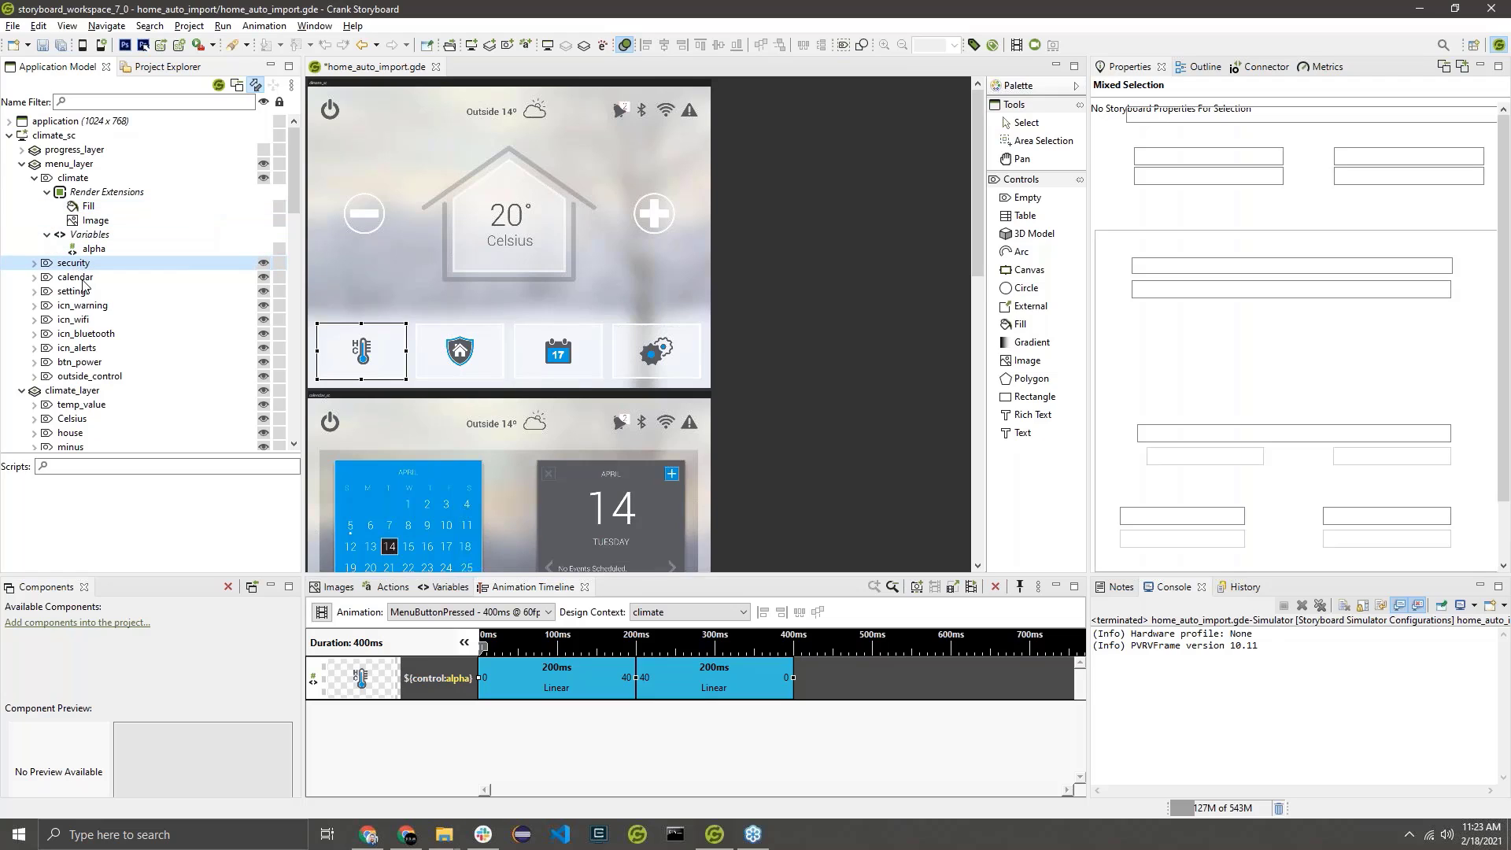
{"action": "left_click", "coordinate": [88, 280], "text": "ctrl"}
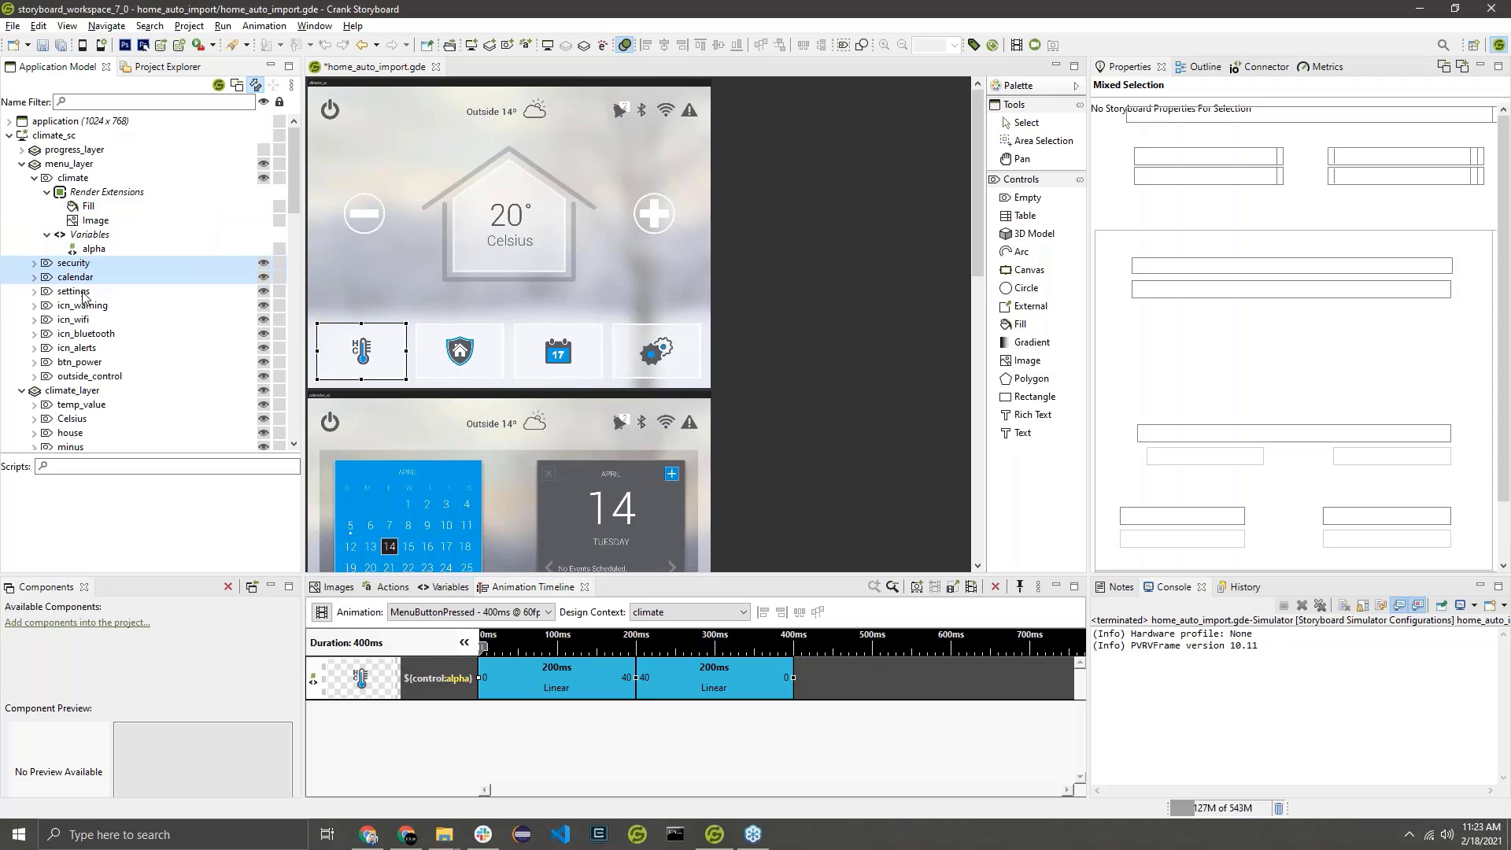
{"action": "left_click", "coordinate": [74, 293], "text": "ctrl"}
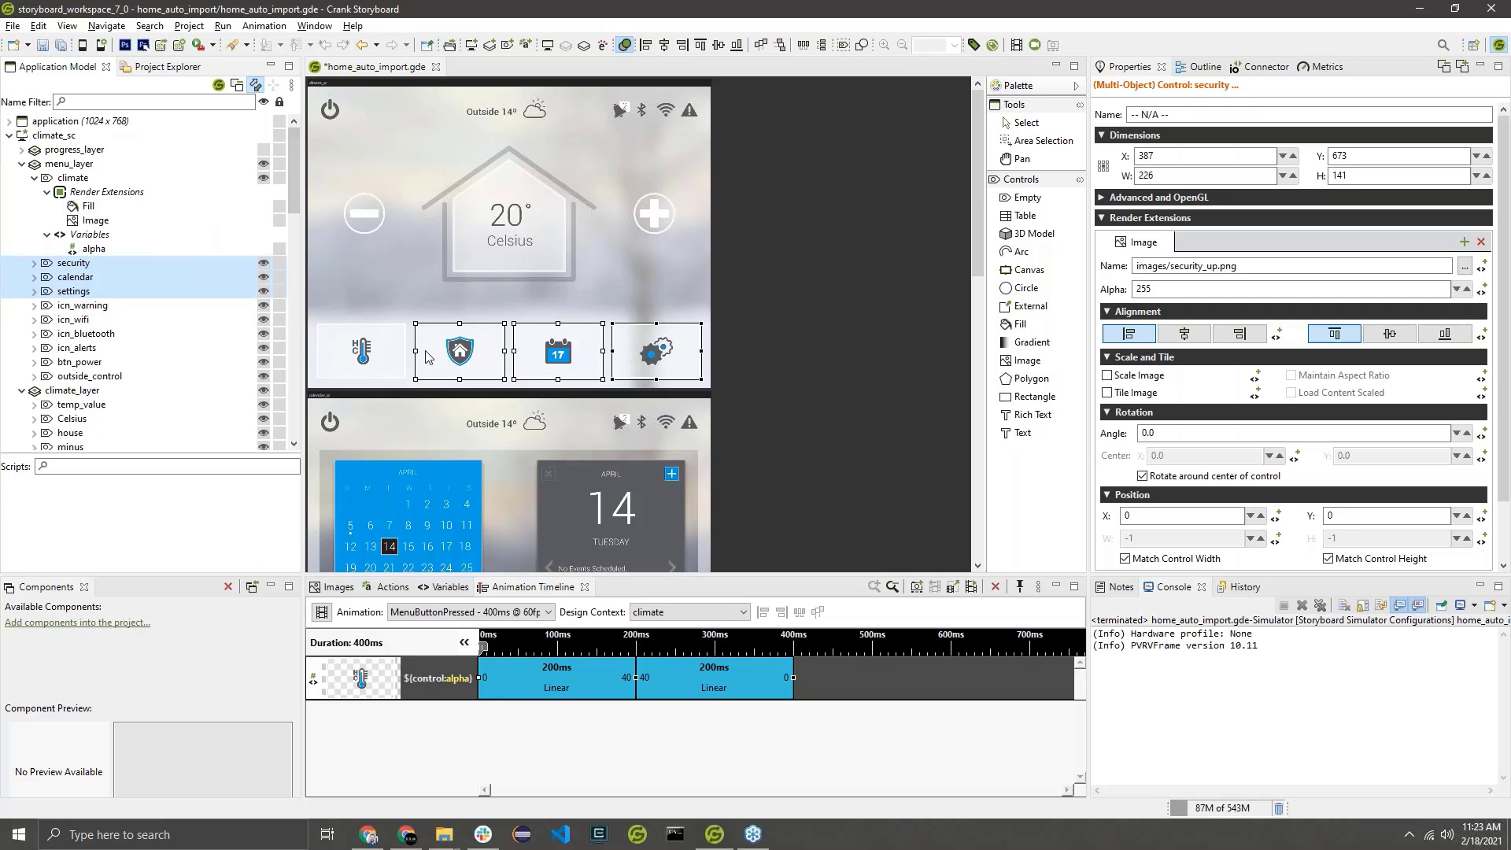
{"action": "right_click", "coordinate": [90, 267]}
{"action": "mouse_move", "coordinate": [168, 294]}
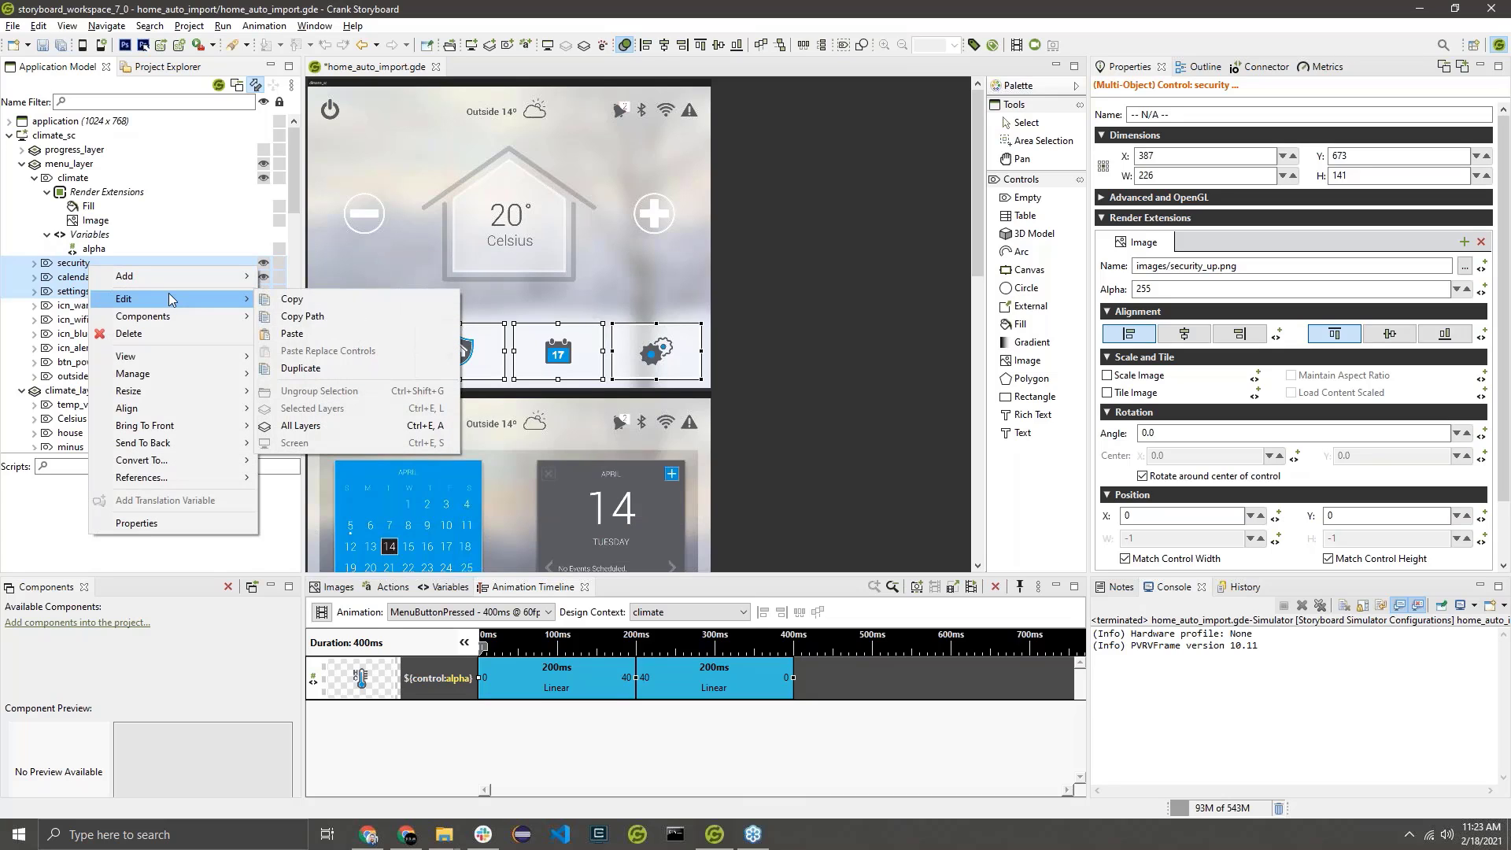
{"action": "left_click", "coordinate": [399, 333]}
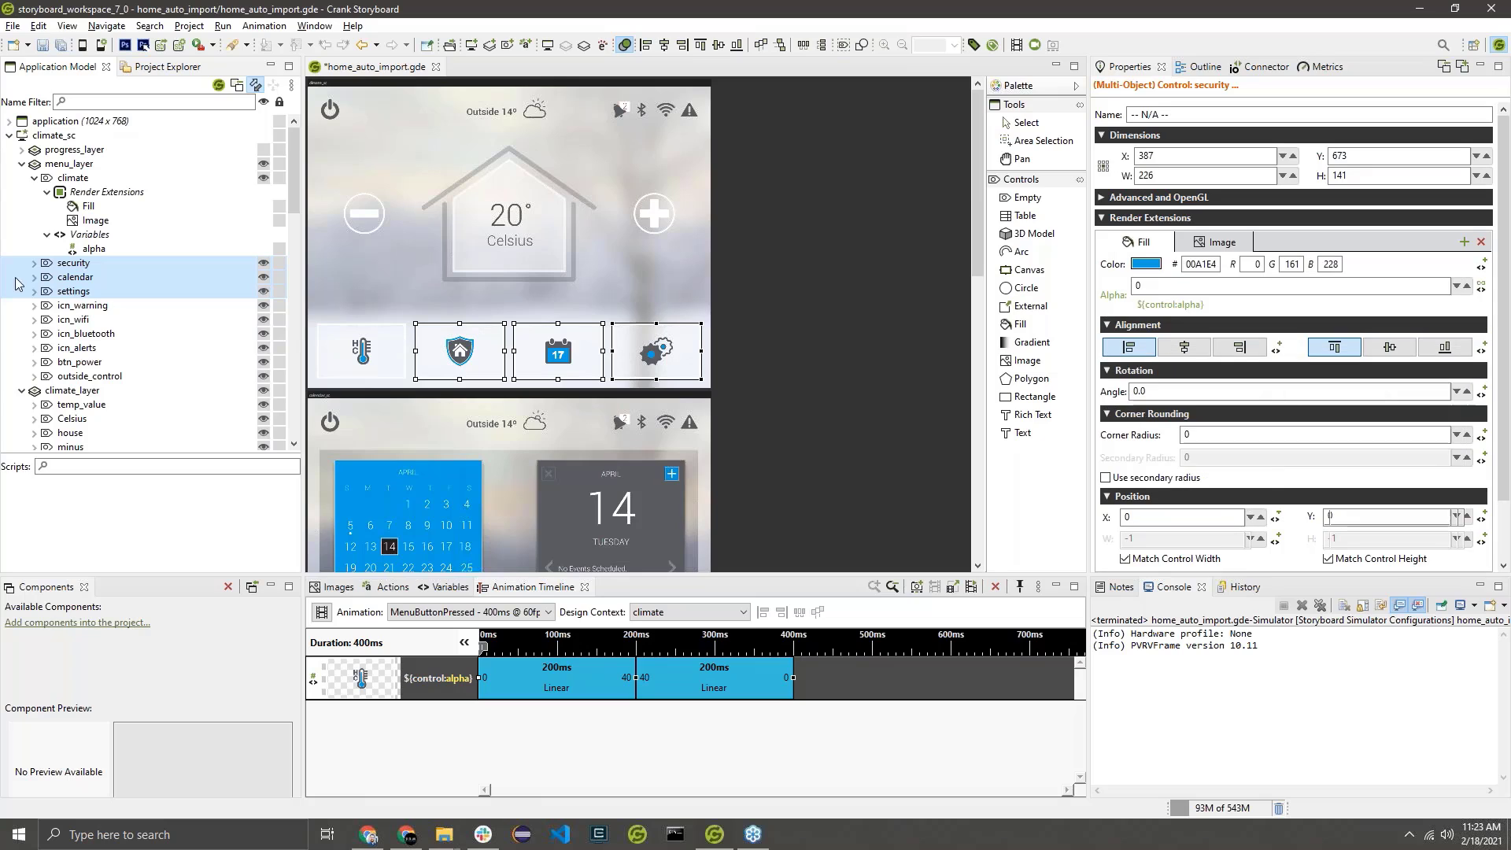
Check the pasted fill and its alpha binding on the security, calendar and settings controls, and preview the MenuButtonPressed animation.
{"action": "left_click", "coordinate": [88, 268]}
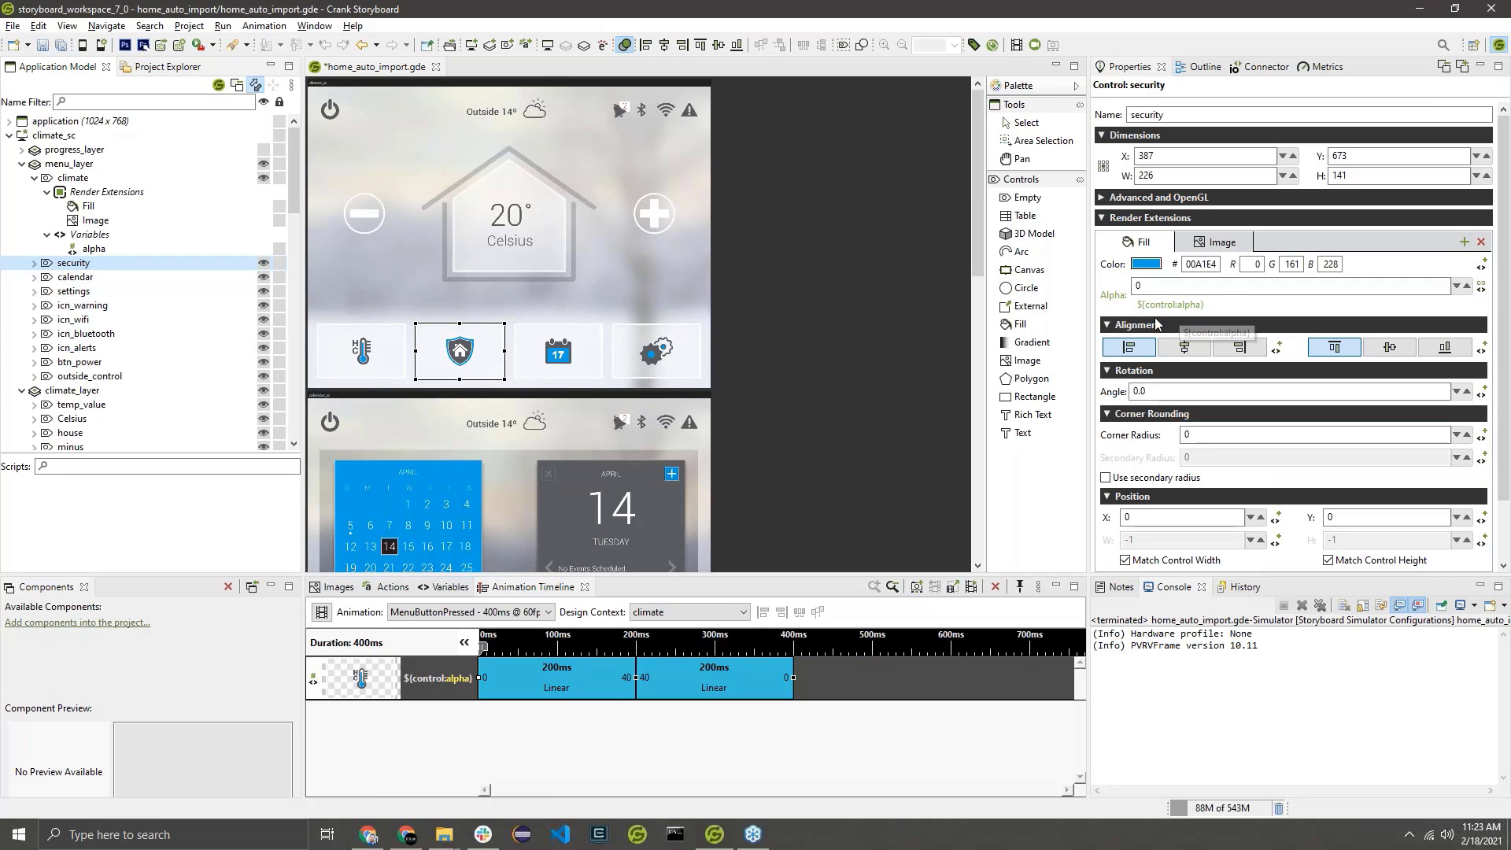
{"action": "left_click", "coordinate": [81, 276]}
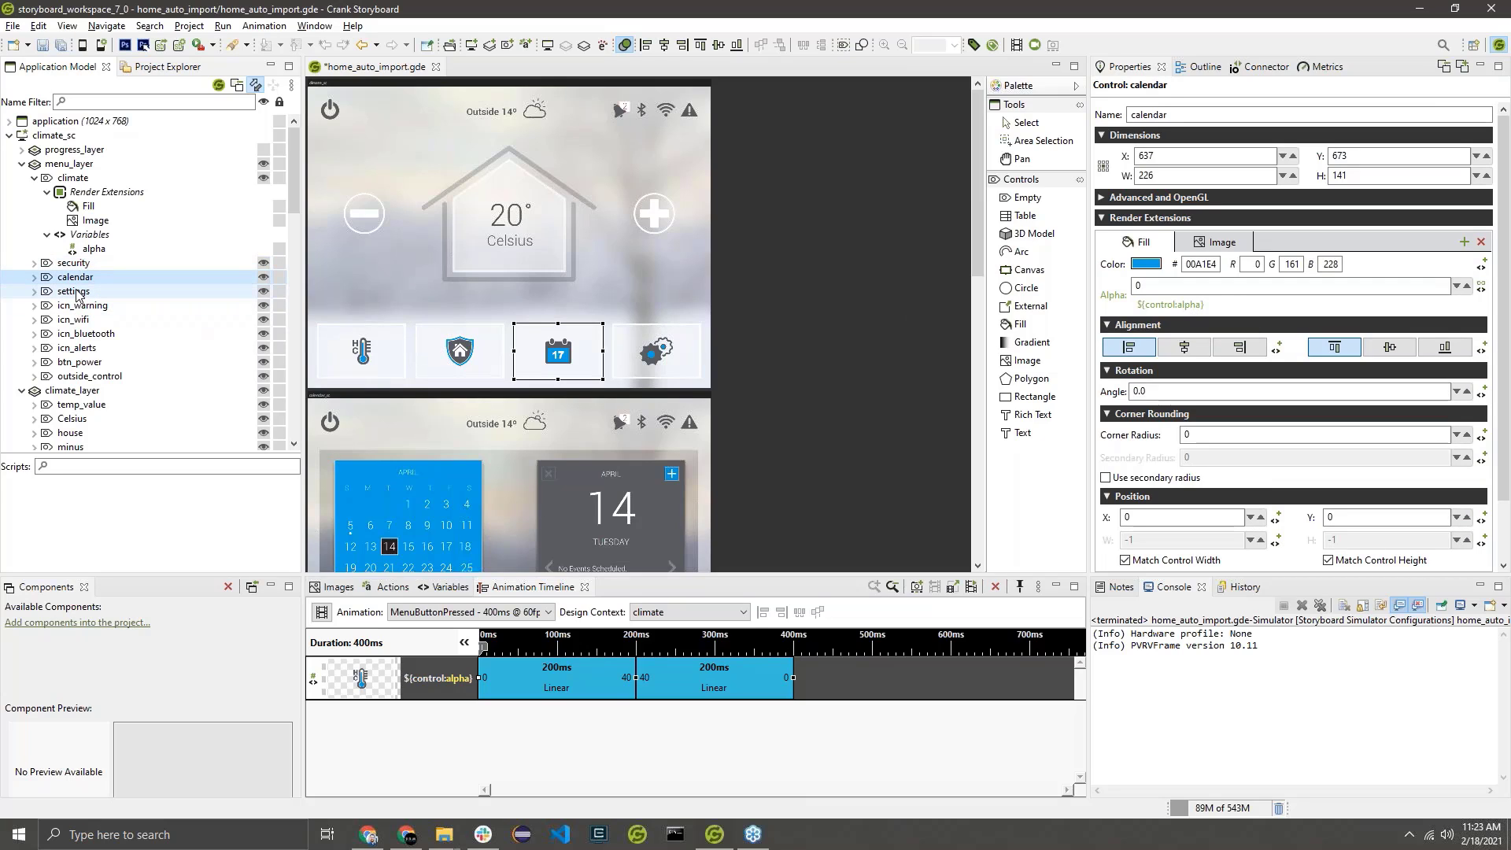
{"action": "left_click", "coordinate": [79, 291]}
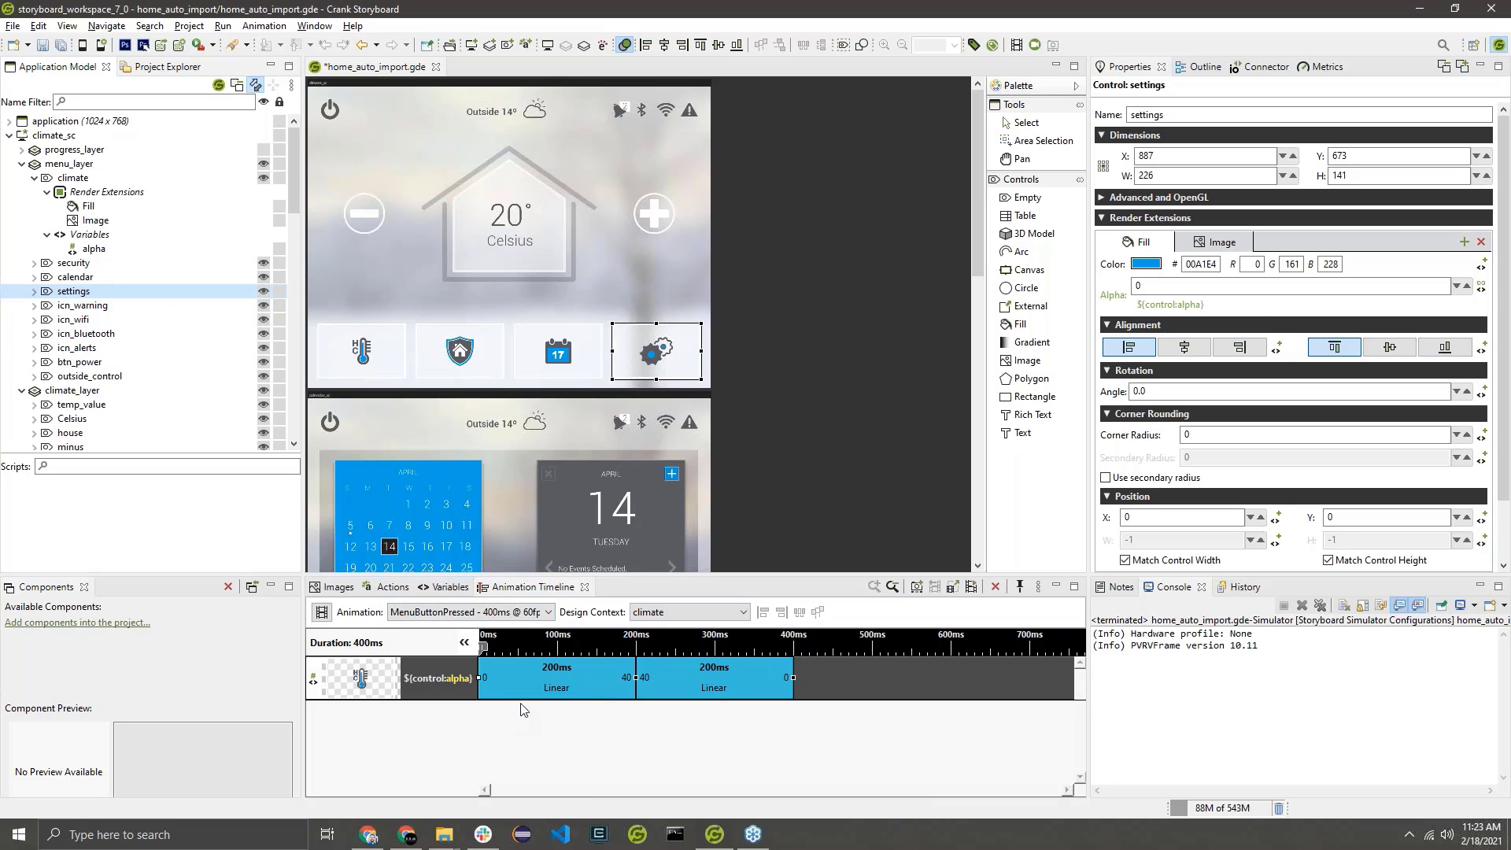
{"action": "left_click", "coordinate": [973, 589]}
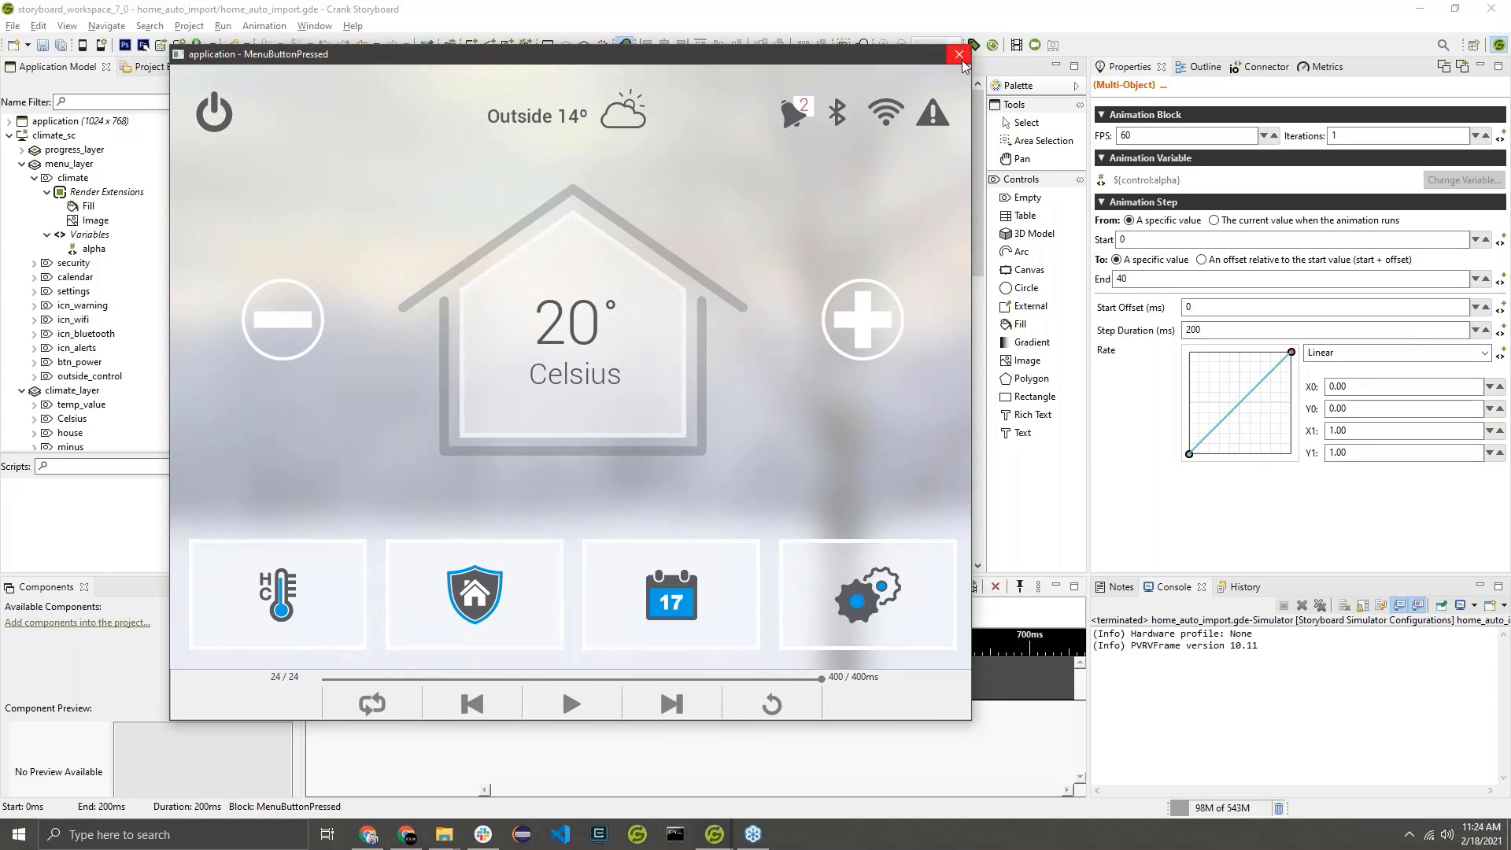
{"action": "left_click", "coordinate": [976, 46]}
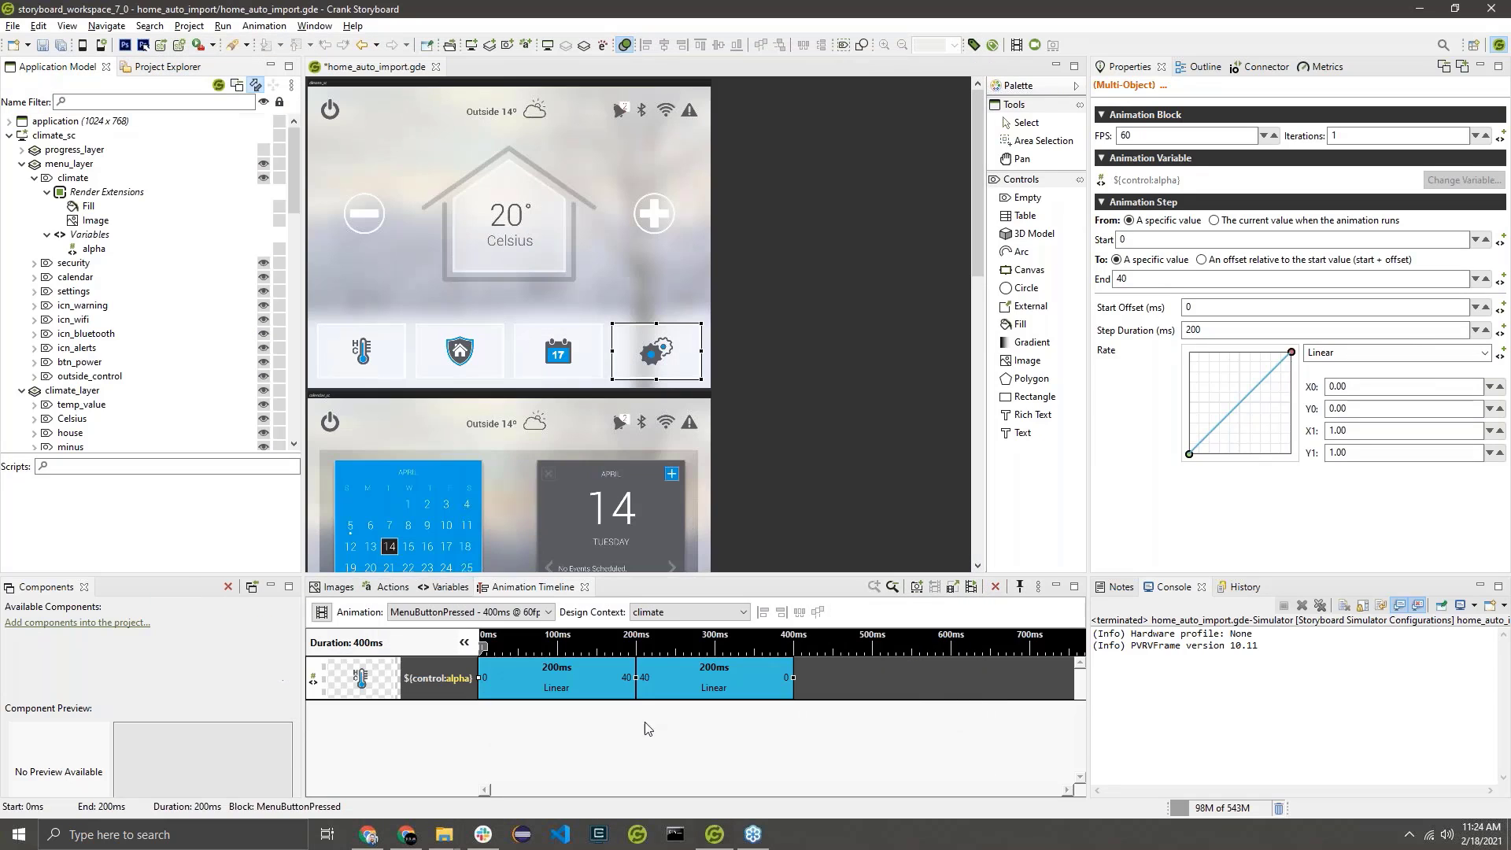
Set the animation's design context to the calendar control in climate_sc's menu_layer, without applying it to the existing steps.
{"action": "left_click", "coordinate": [661, 618]}
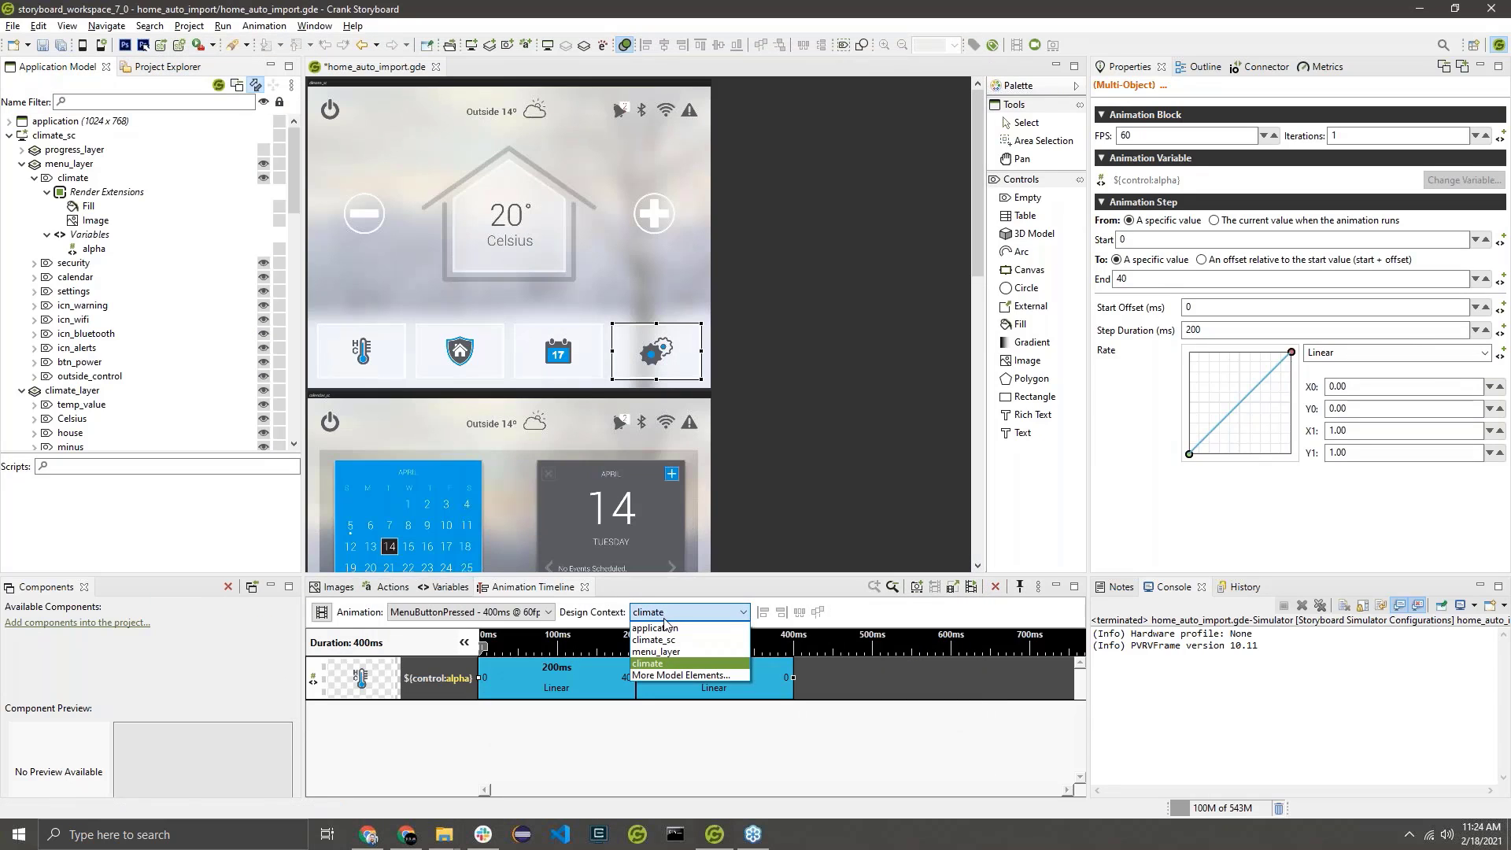
{"action": "left_click", "coordinate": [658, 679]}
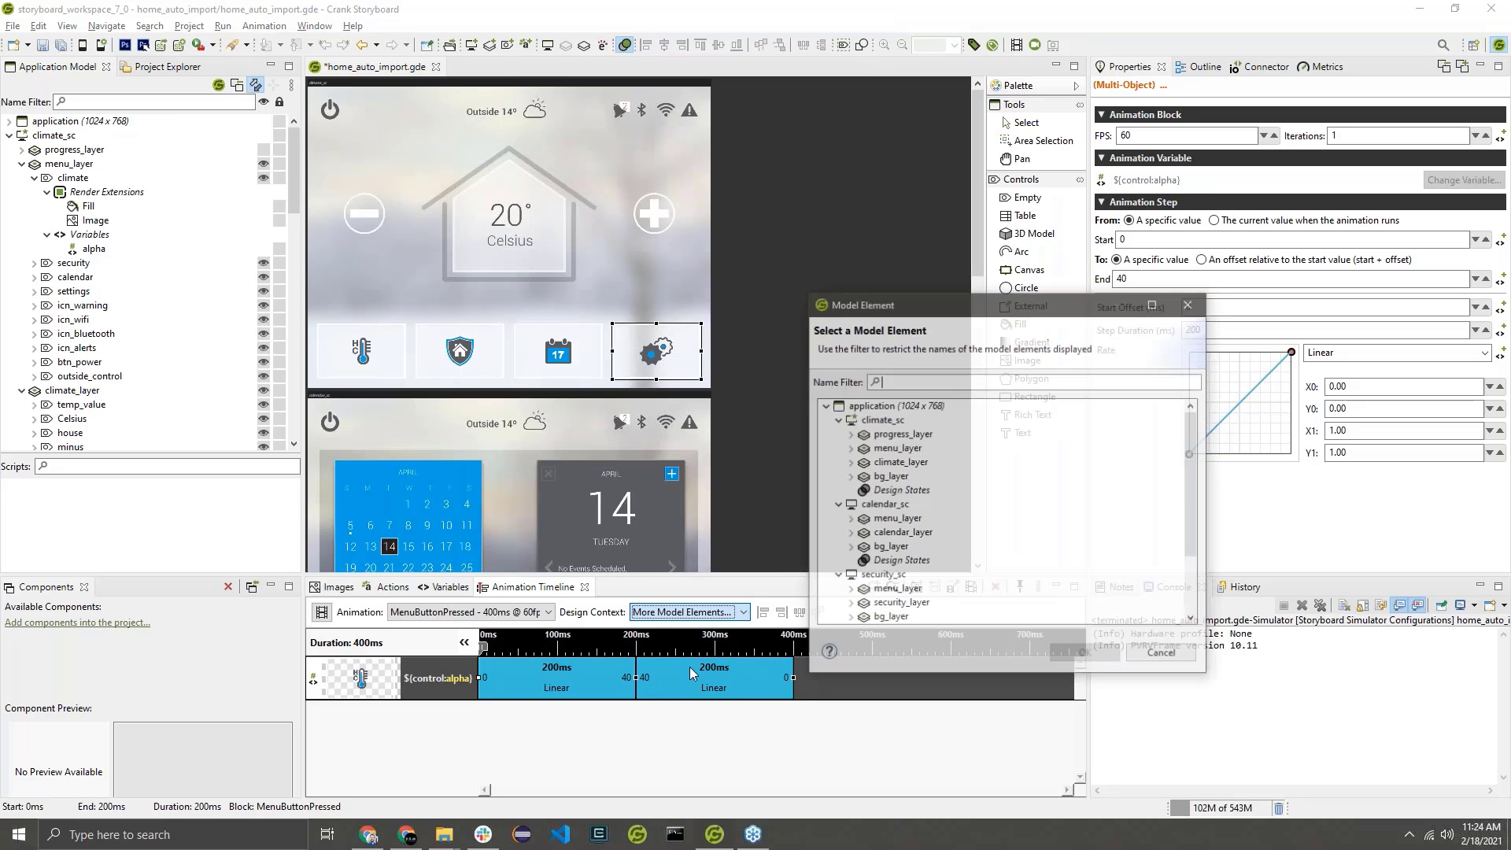
{"action": "left_click", "coordinate": [850, 448]}
{"action": "left_click", "coordinate": [899, 462]}
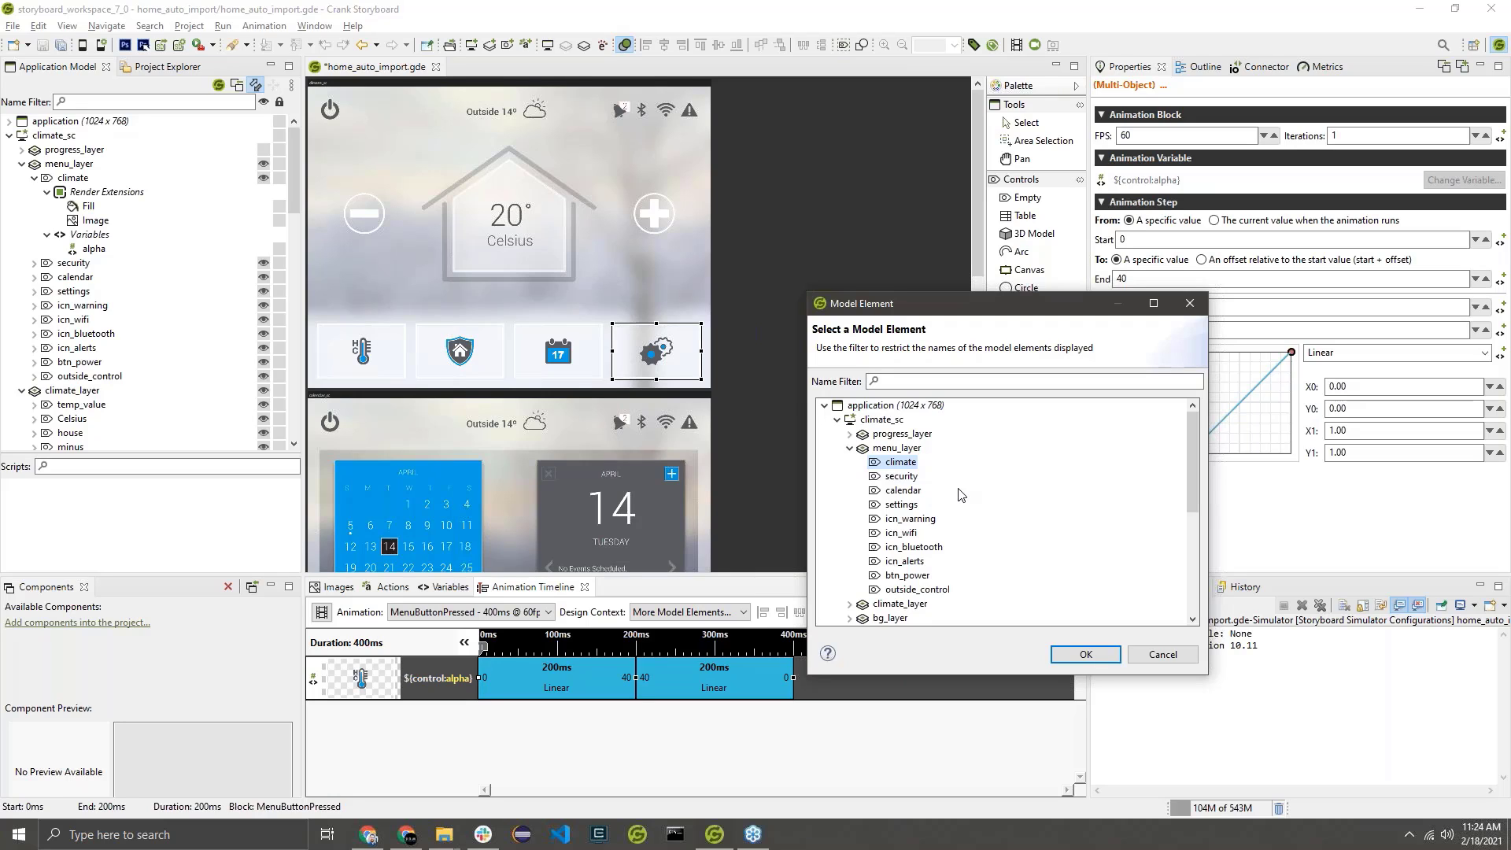
{"action": "left_click", "coordinate": [901, 477]}
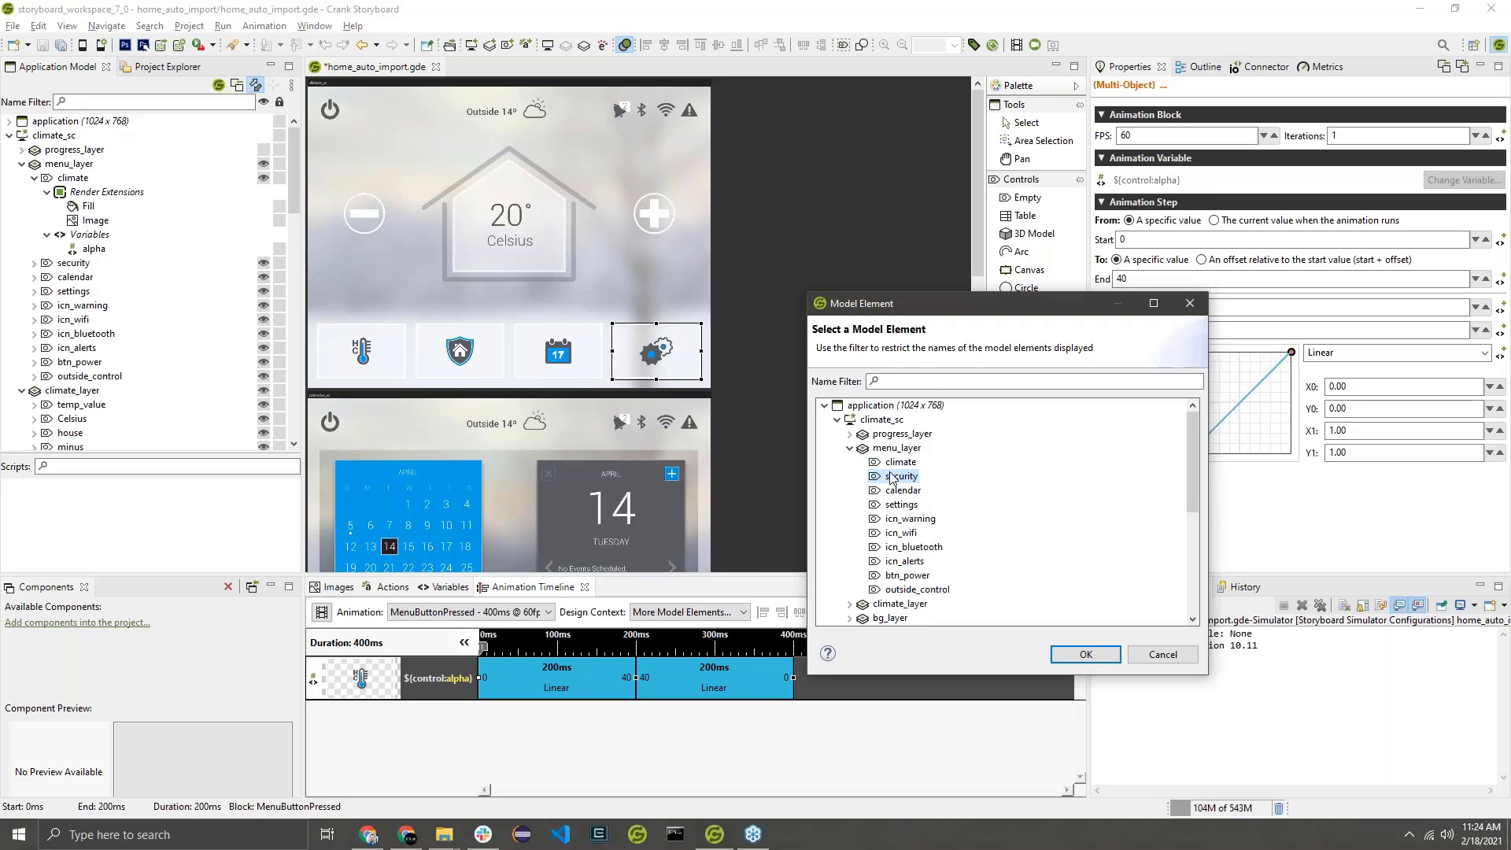
{"action": "left_click", "coordinate": [903, 490]}
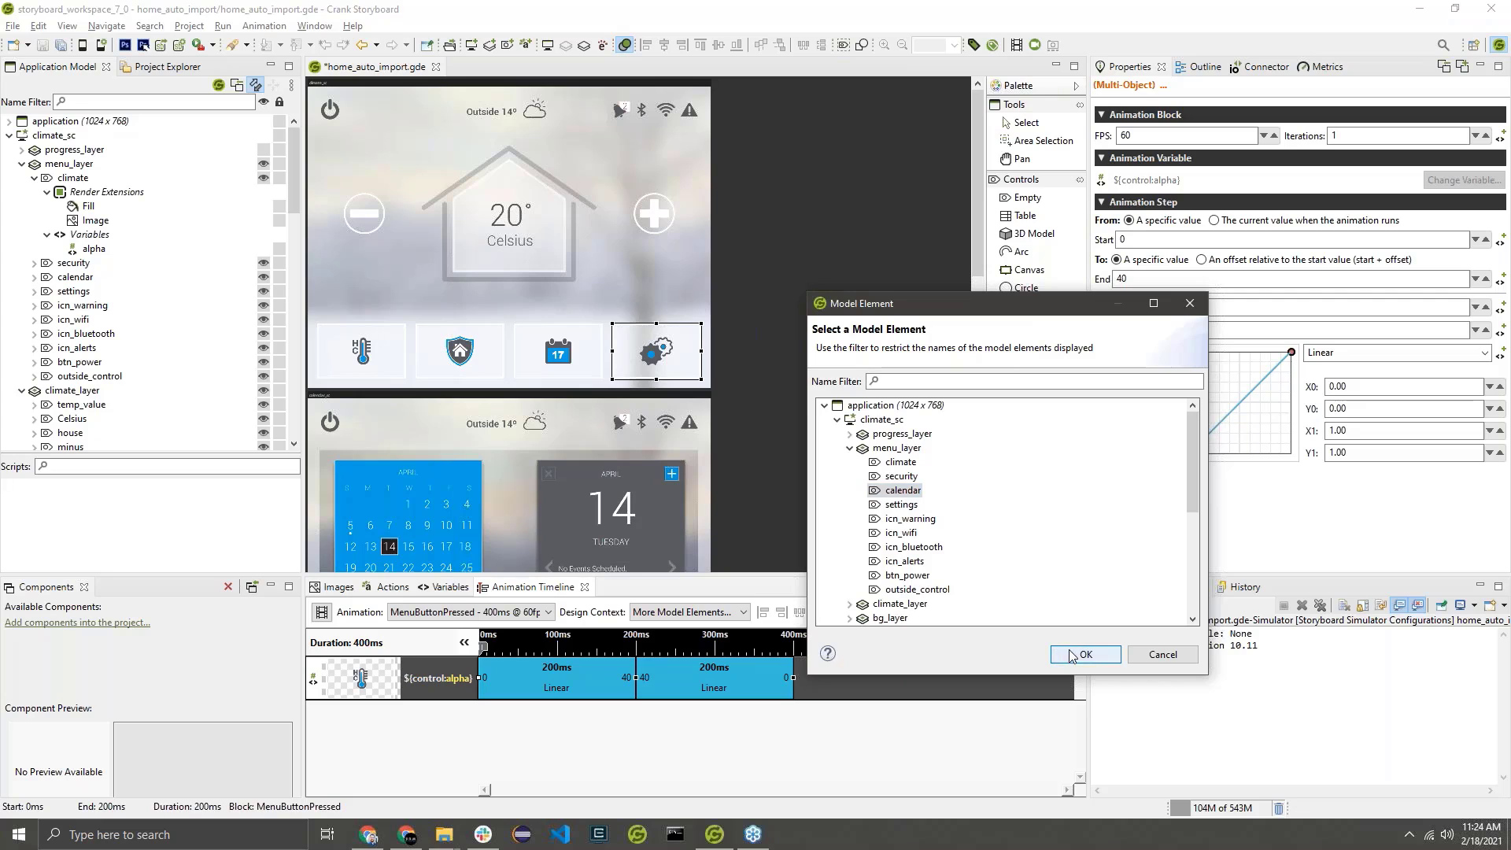
{"action": "left_click", "coordinate": [1085, 654]}
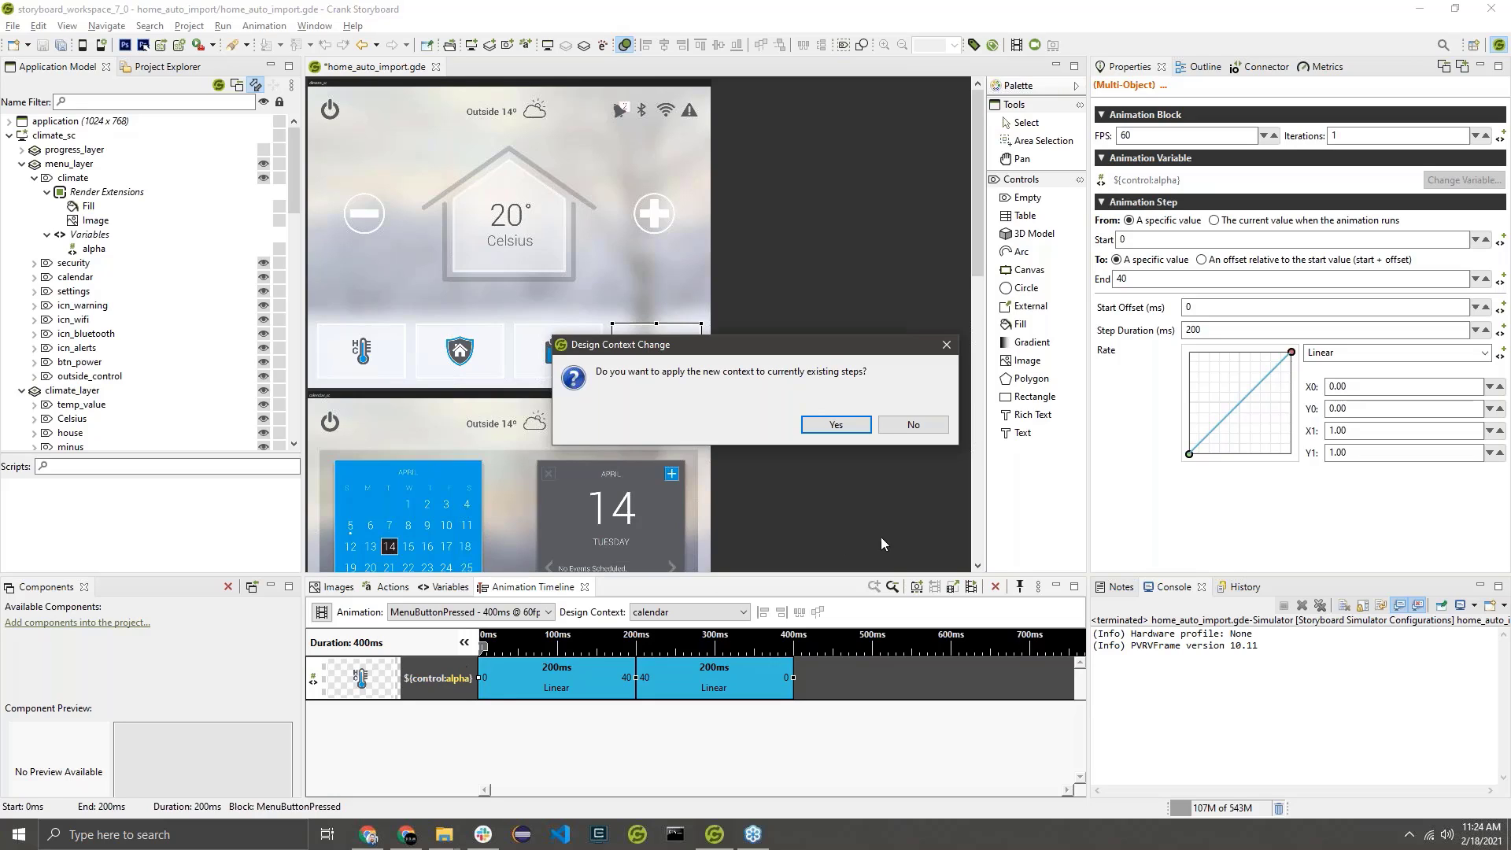
{"action": "left_click", "coordinate": [887, 427]}
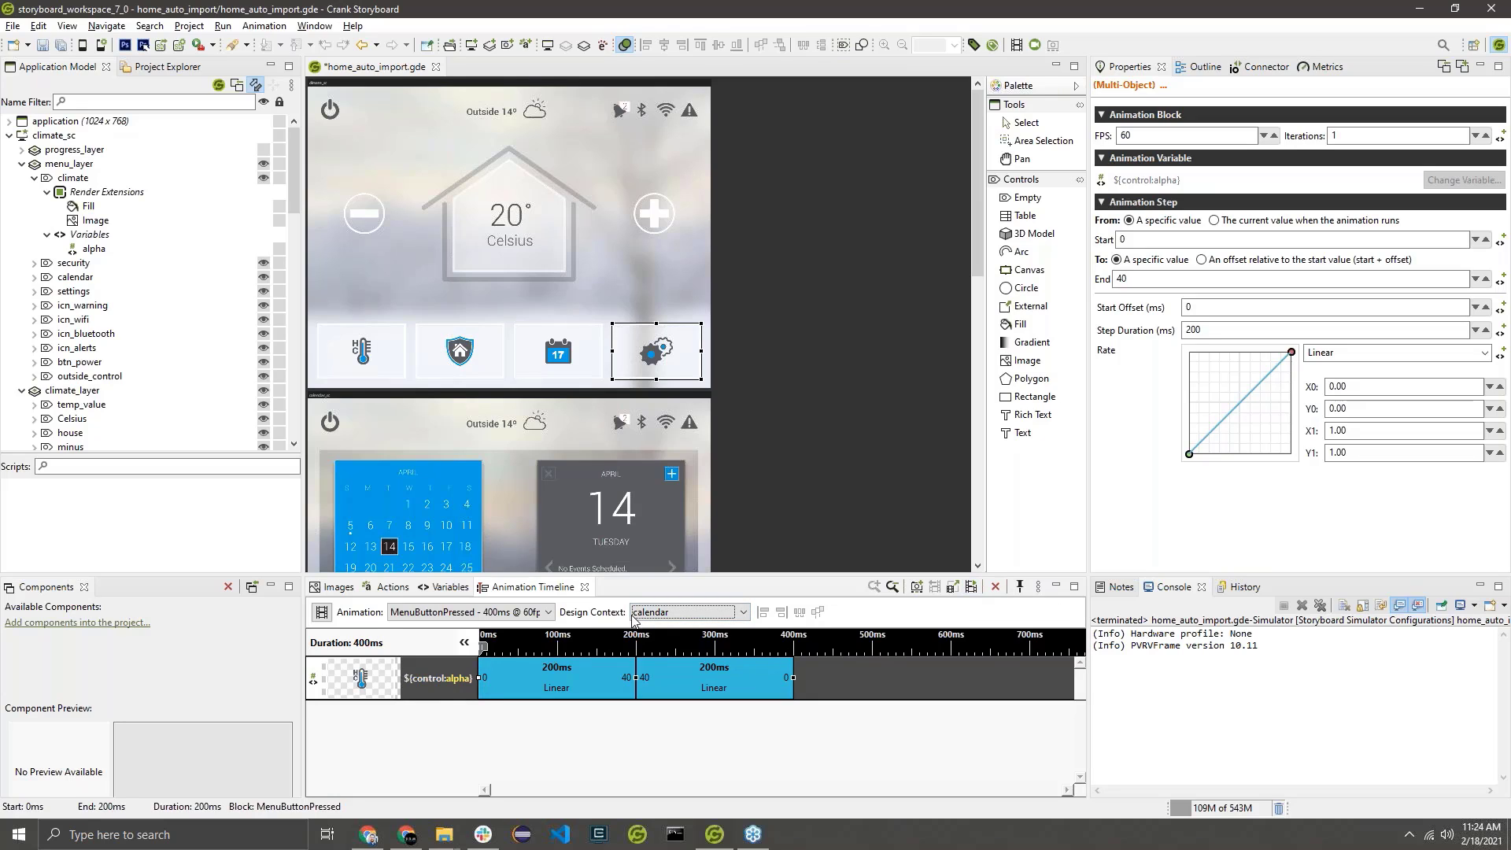
Preview MenuButtonPressed with the calendar design context, close the preview, and show the list of animations.
{"action": "left_click", "coordinate": [973, 589]}
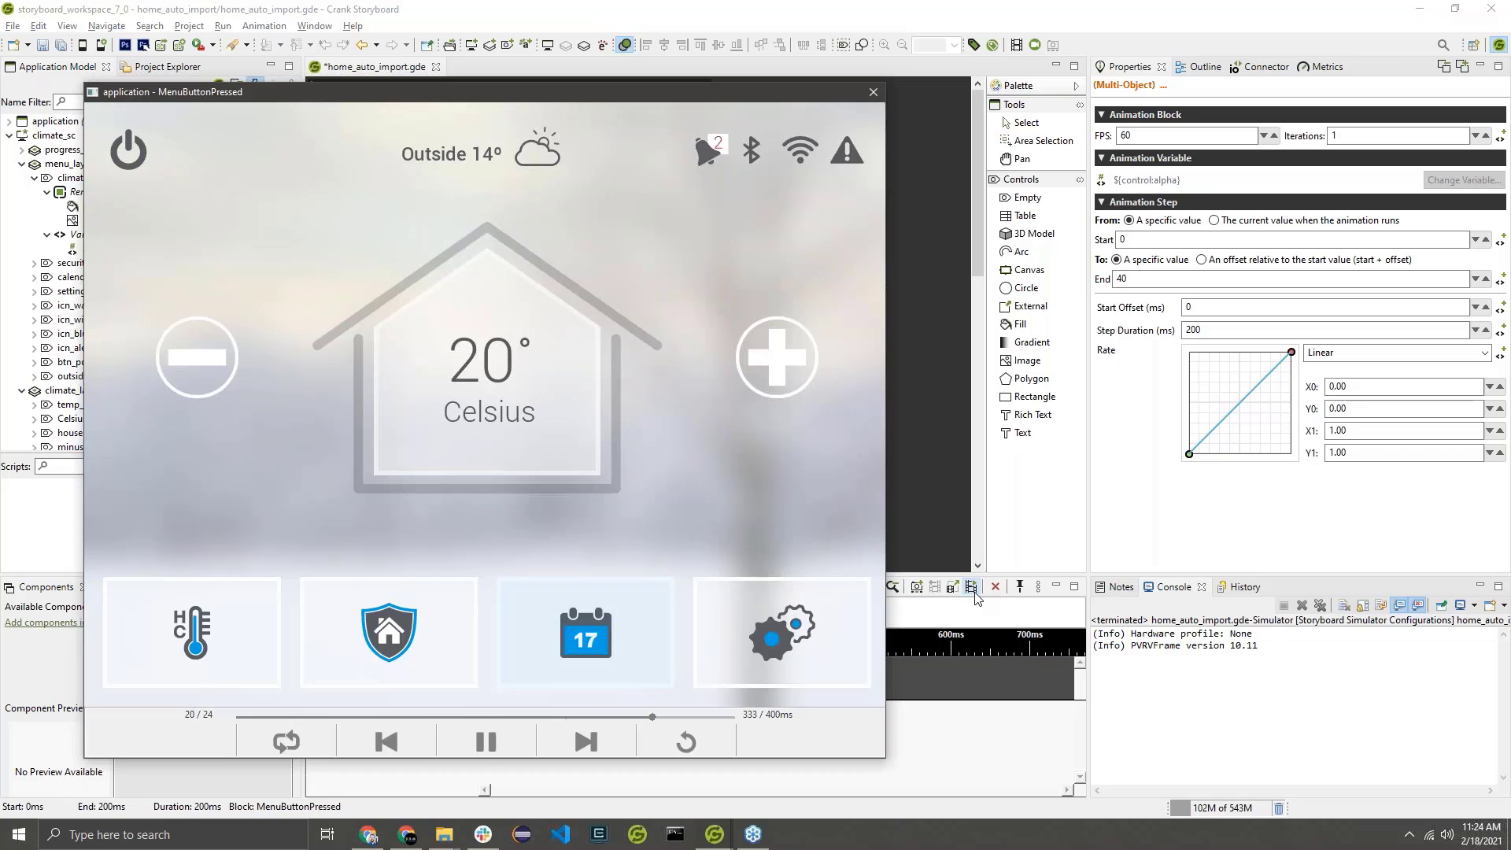
{"action": "left_click", "coordinate": [504, 745]}
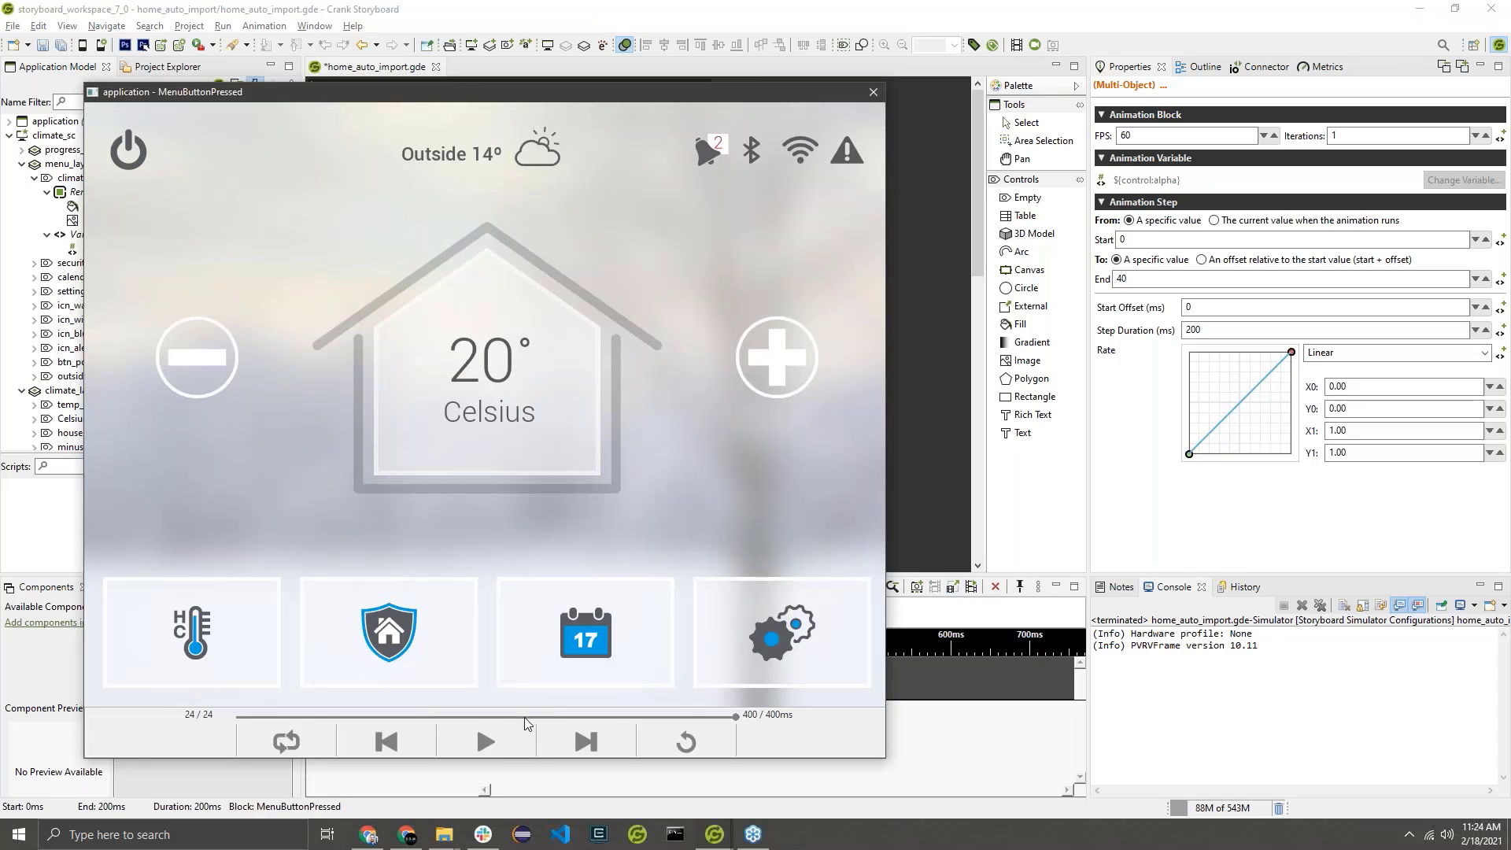
{"action": "left_click", "coordinate": [869, 96]}
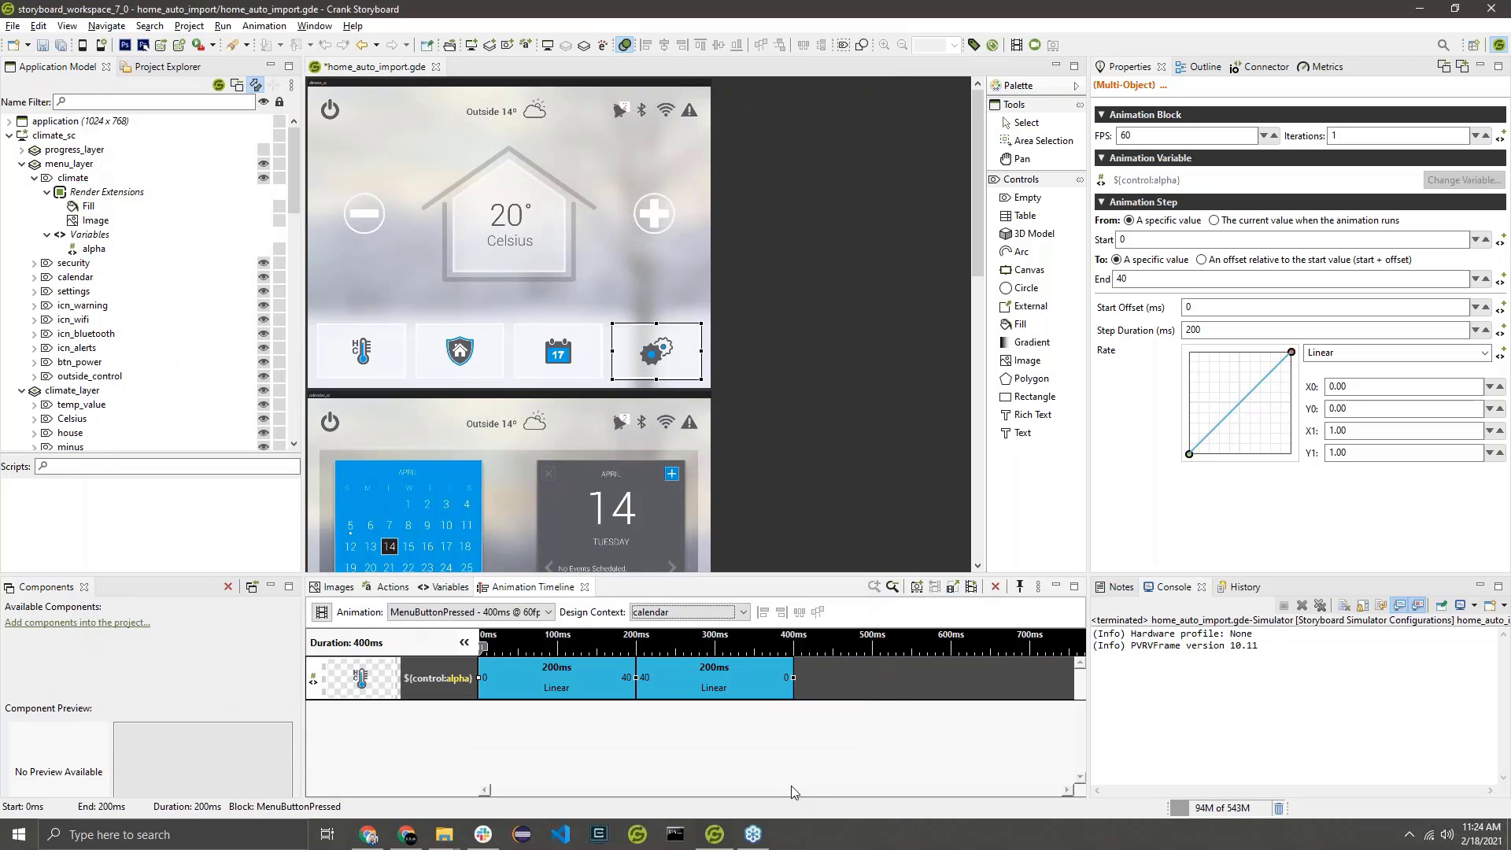
{"action": "left_click", "coordinate": [791, 779]}
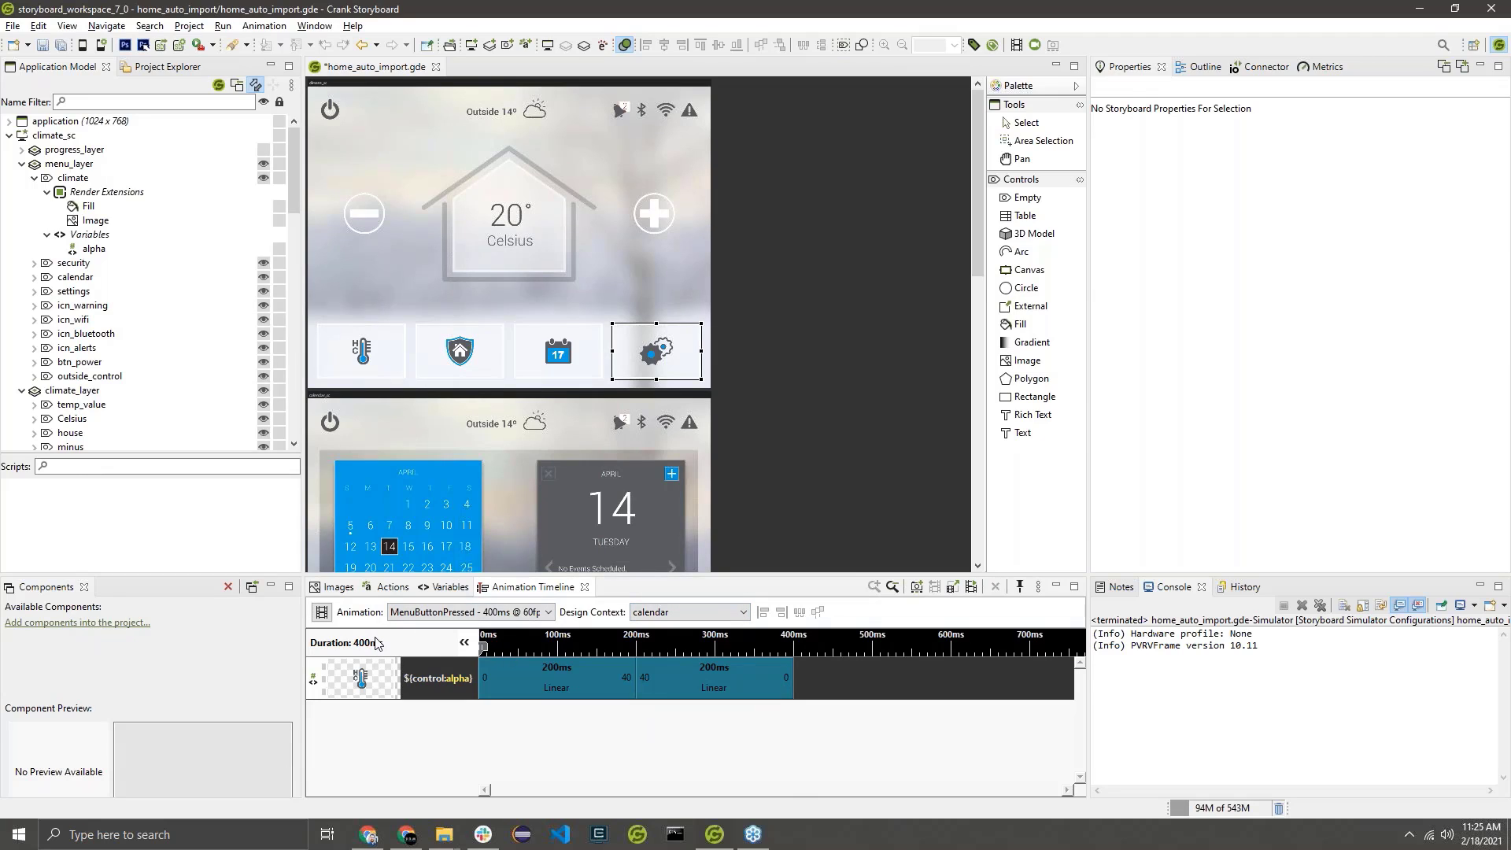
{"action": "left_click", "coordinate": [323, 612]}
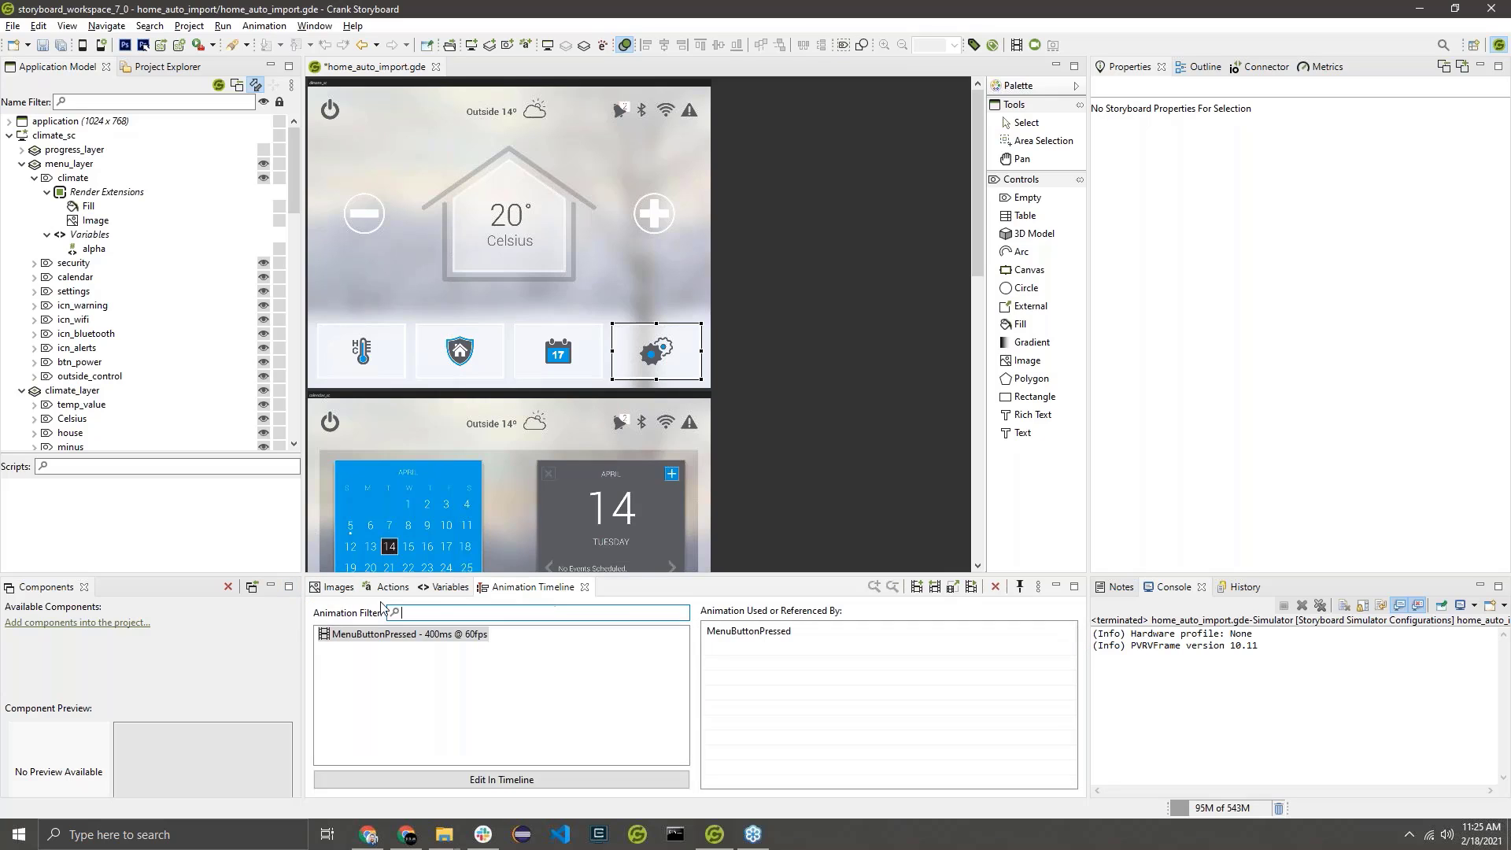
Start a new action for the climate menu button with the Press (gre.press) trigger and the Animation (gra.animate) action.
{"action": "left_click", "coordinate": [361, 356]}
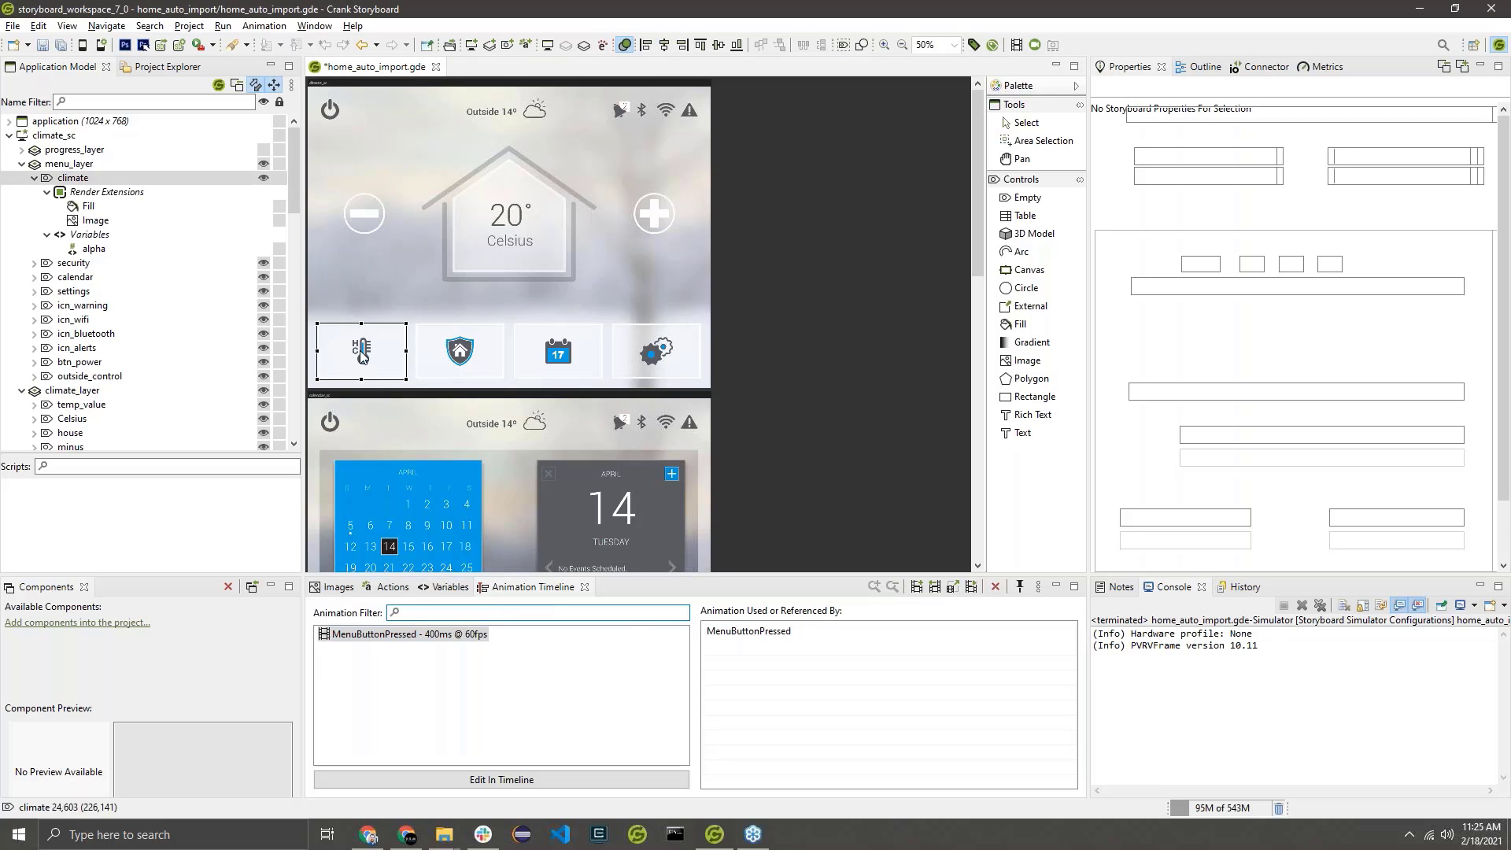
{"action": "right_click", "coordinate": [386, 368]}
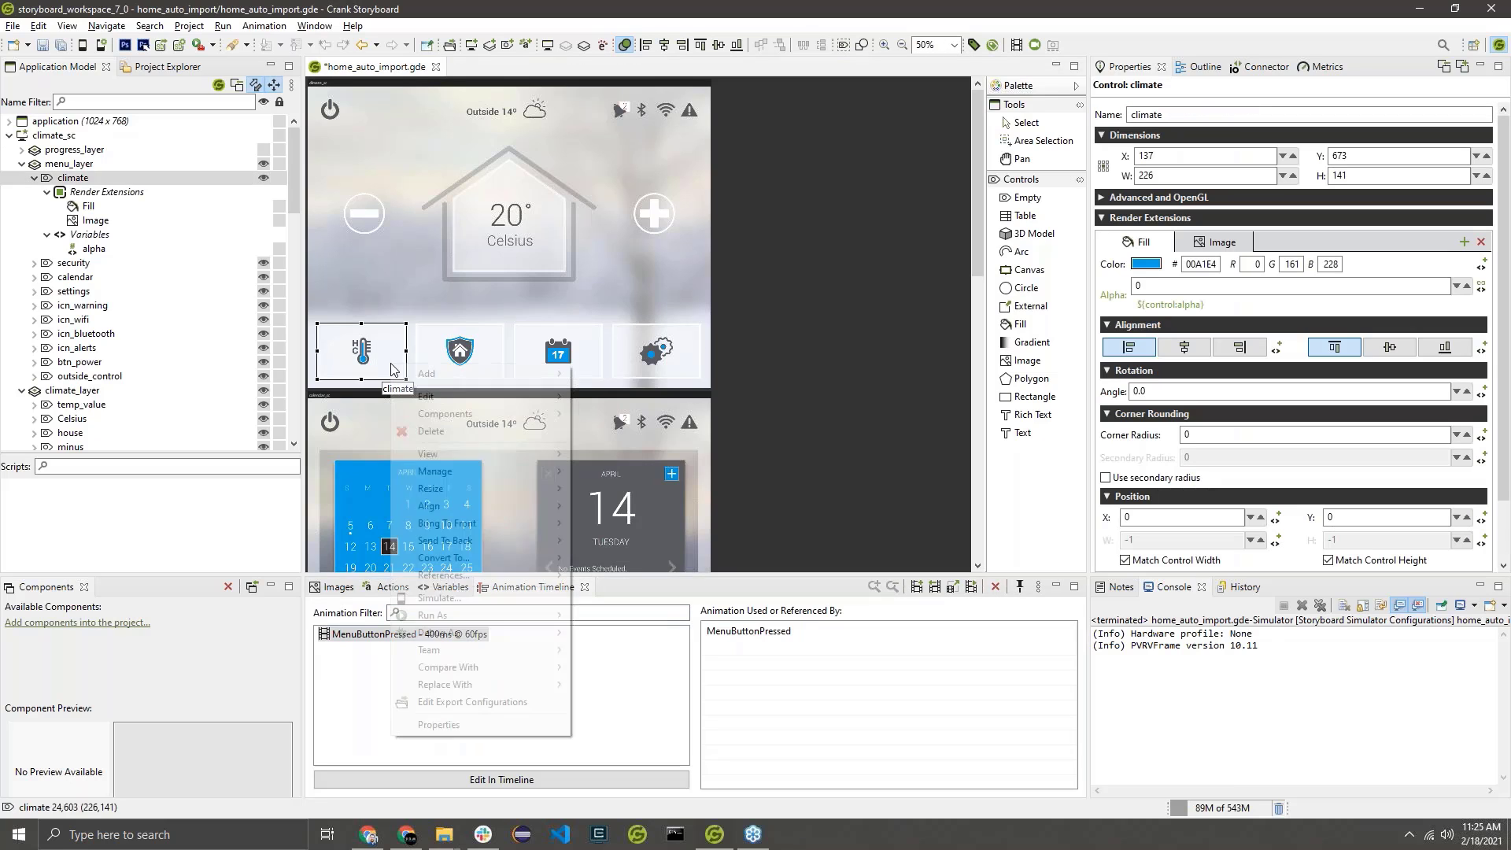
{"action": "mouse_move", "coordinate": [472, 376]}
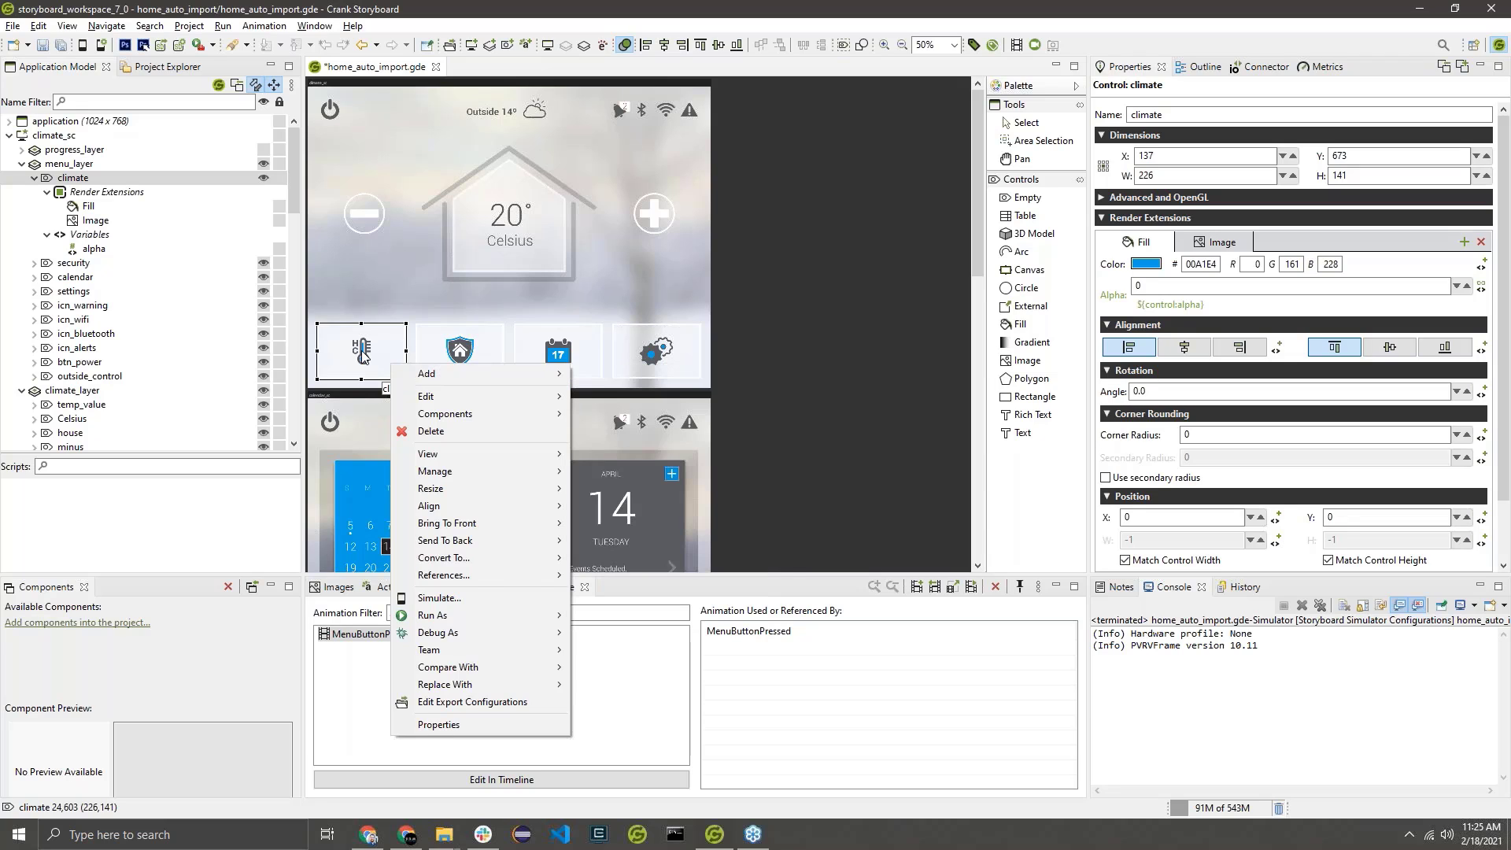
{"action": "left_click", "coordinate": [381, 356]}
{"action": "right_click", "coordinate": [385, 349]}
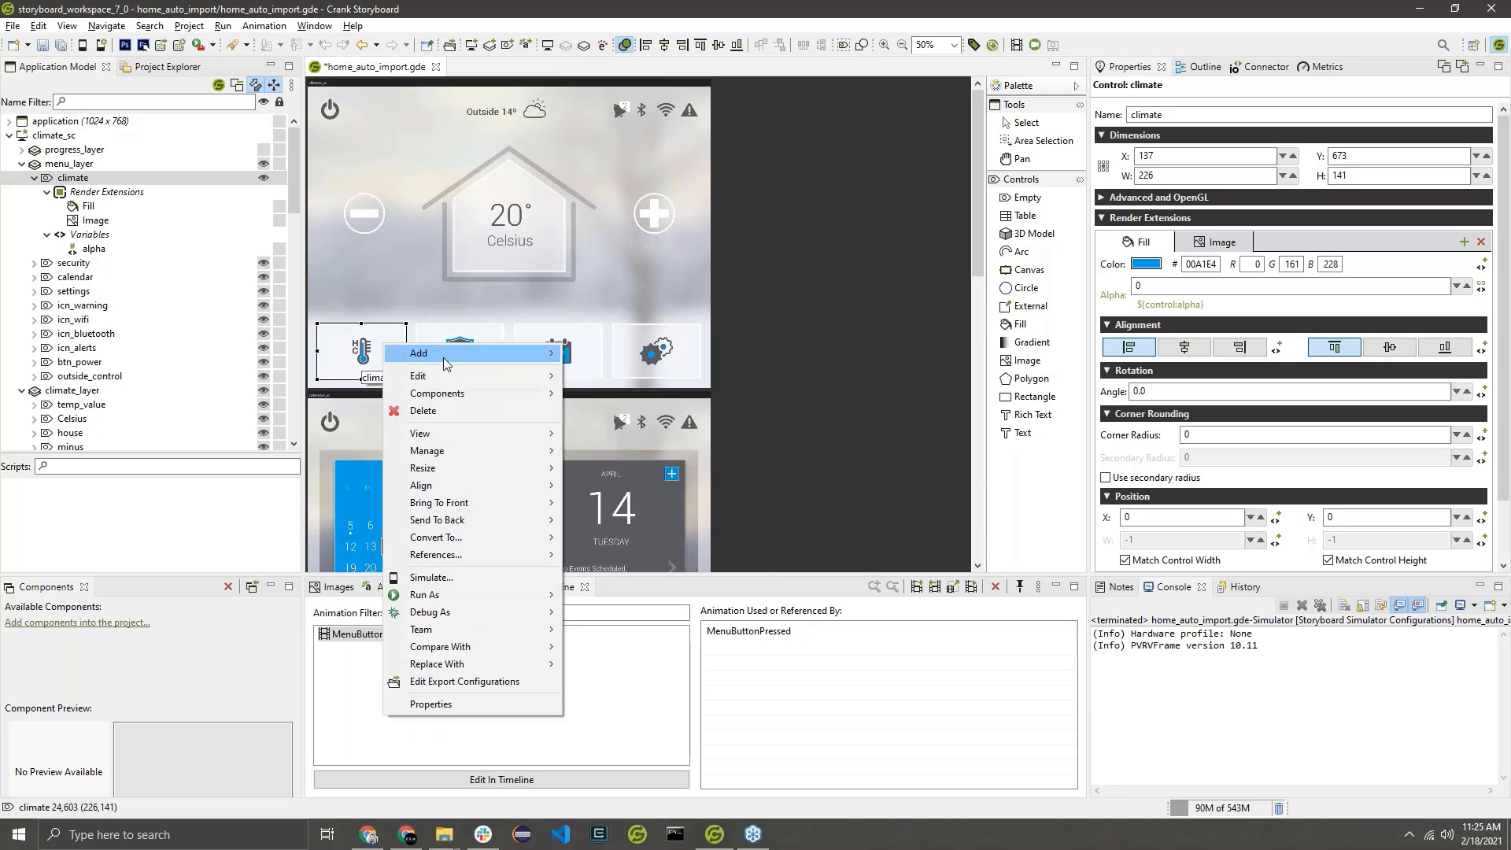
{"action": "mouse_move", "coordinate": [425, 348]}
{"action": "left_click", "coordinate": [671, 354]}
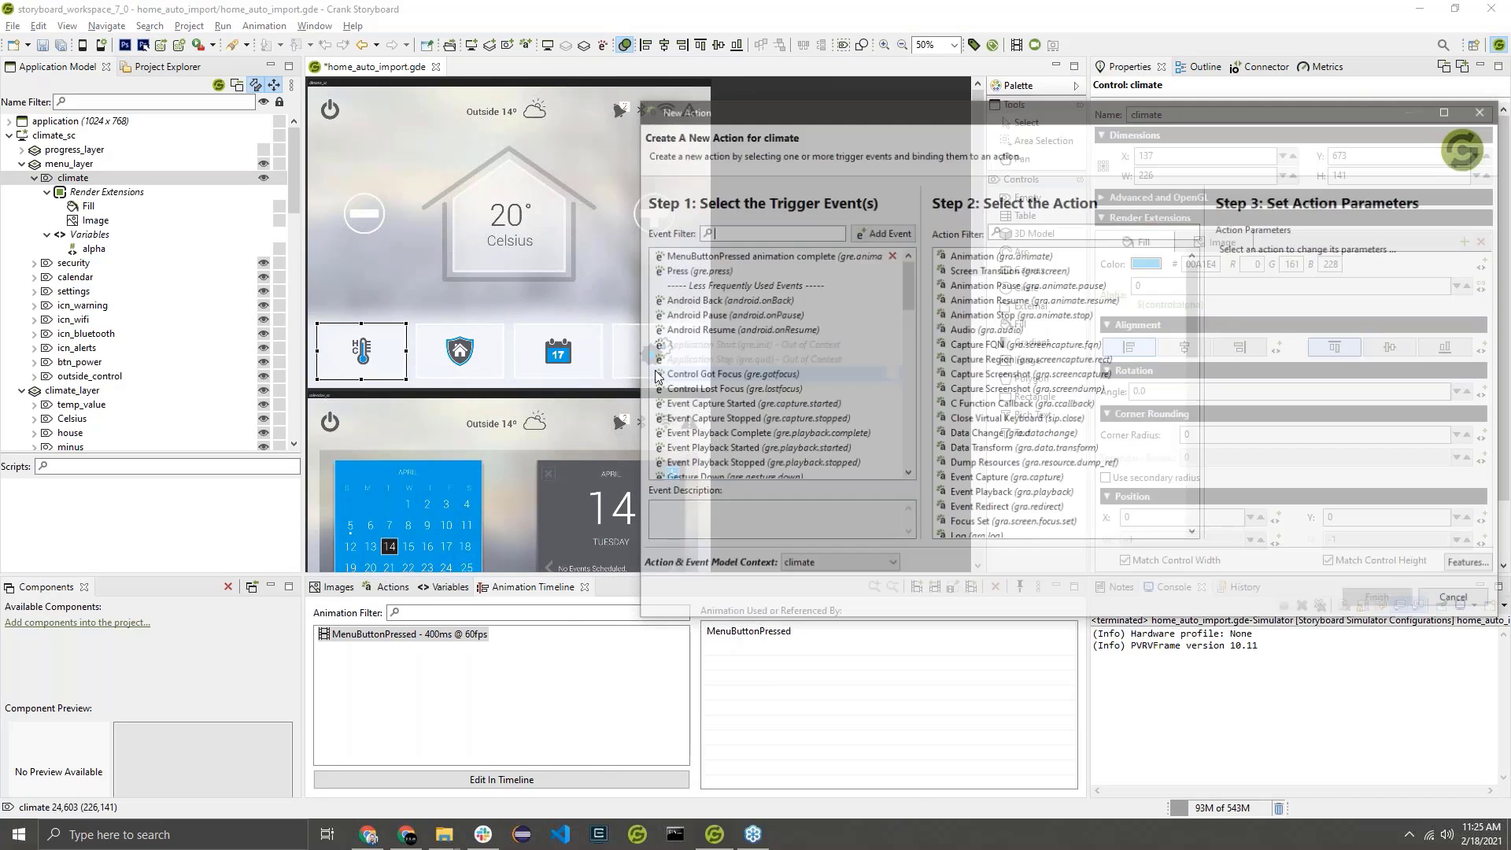
{"action": "left_click", "coordinate": [747, 270]}
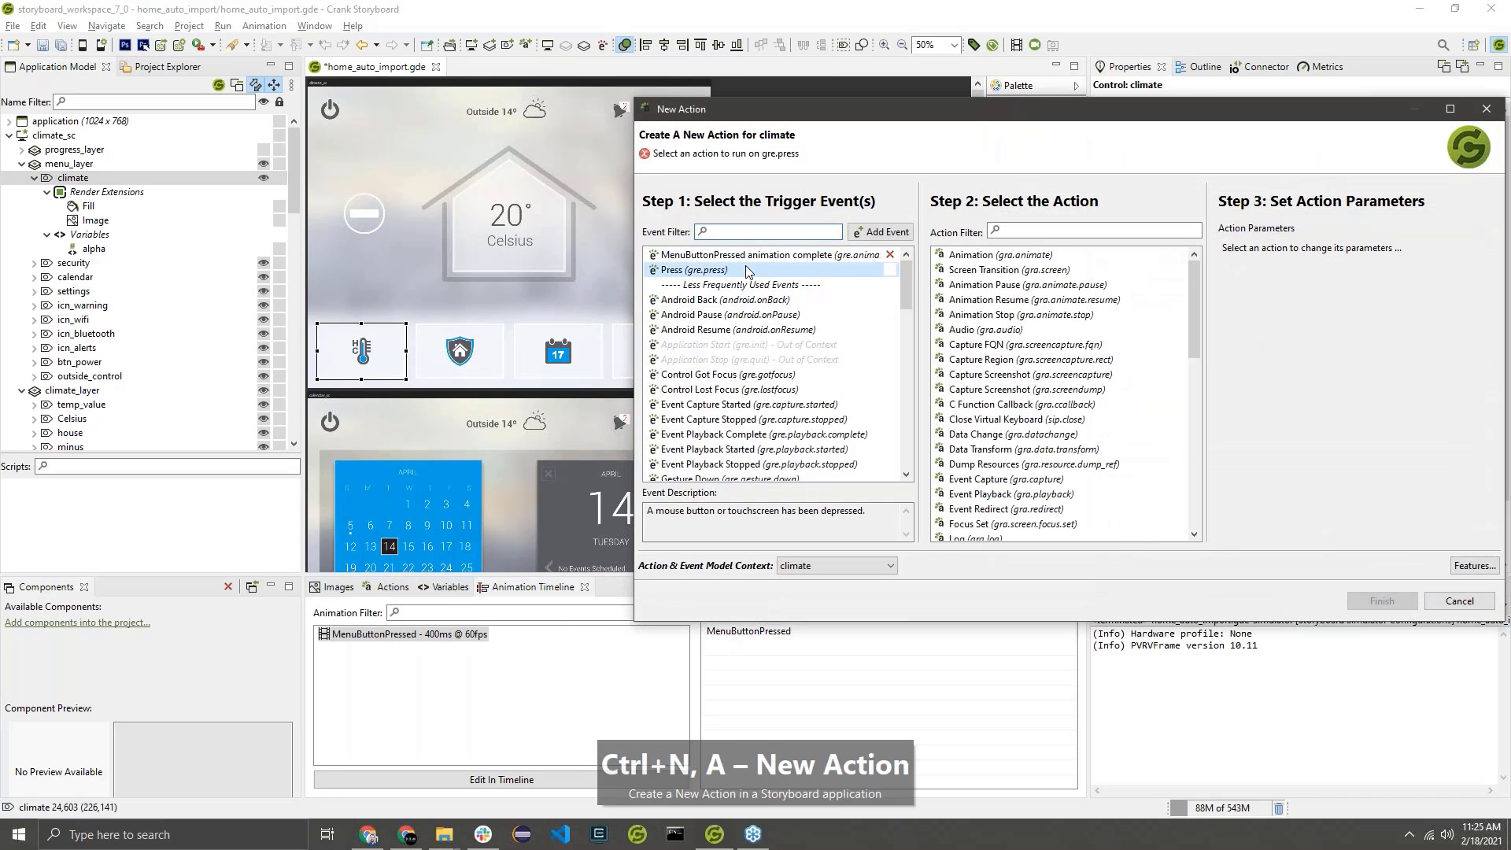
{"action": "left_click", "coordinate": [1059, 254]}
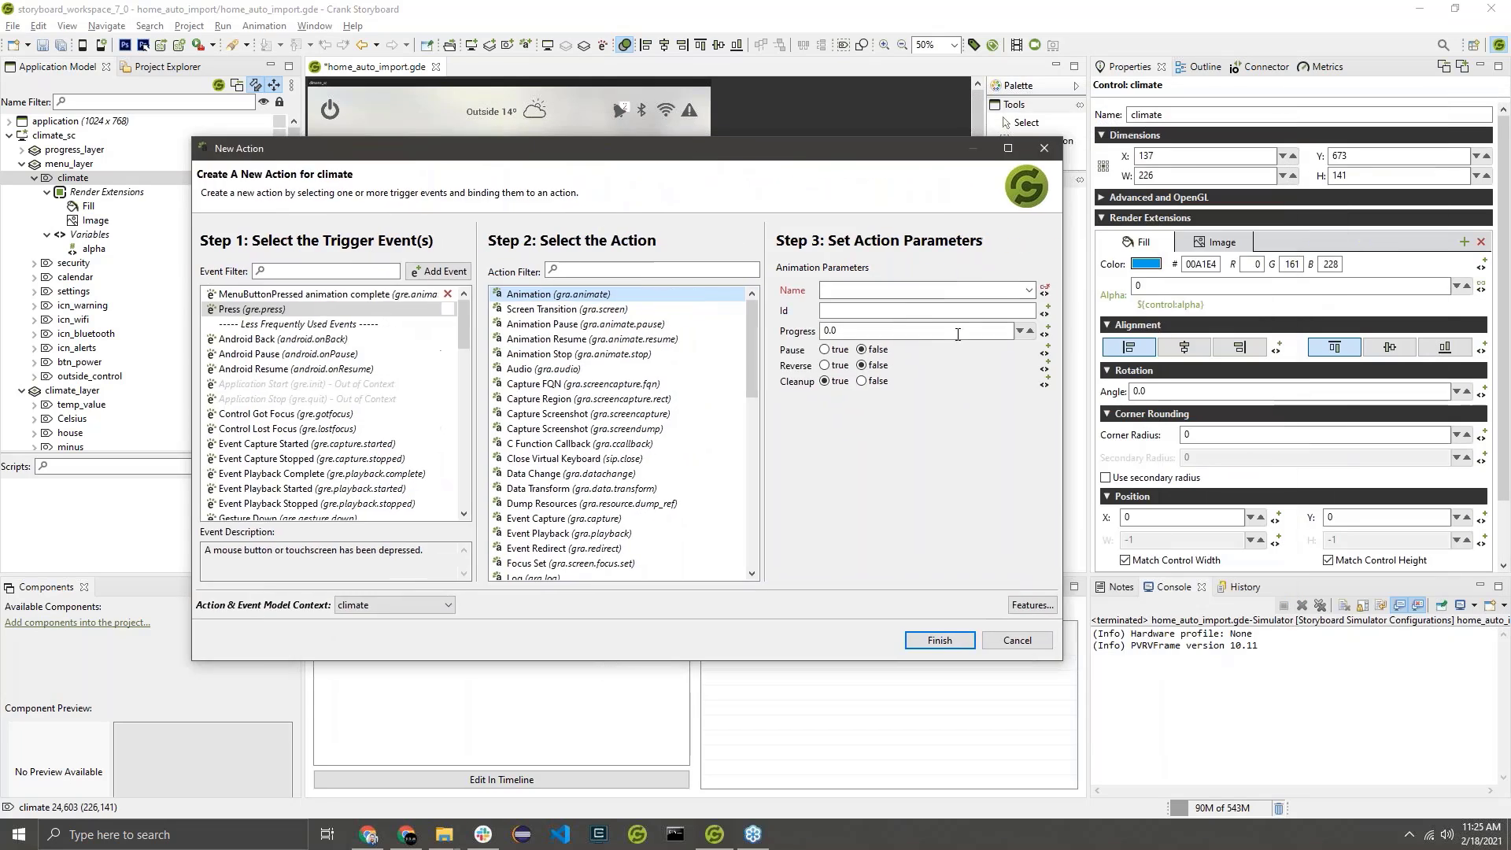
Assign the MenuButtonPressed animation to the new action, keeping its other parameters at their defaults, and finish creating it.
{"action": "left_click", "coordinate": [1029, 290]}
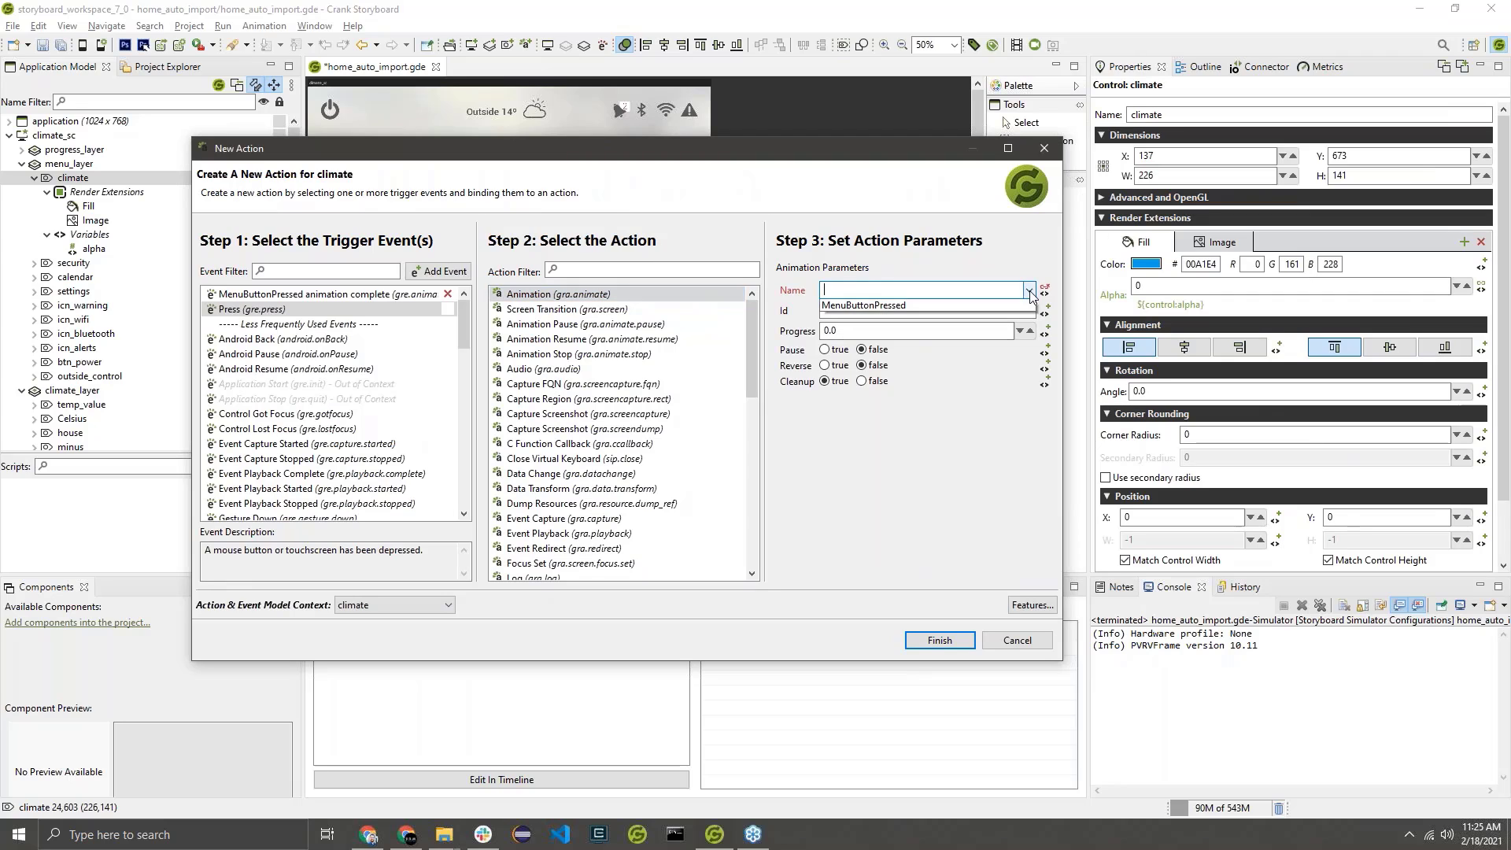
{"action": "left_click", "coordinate": [867, 305]}
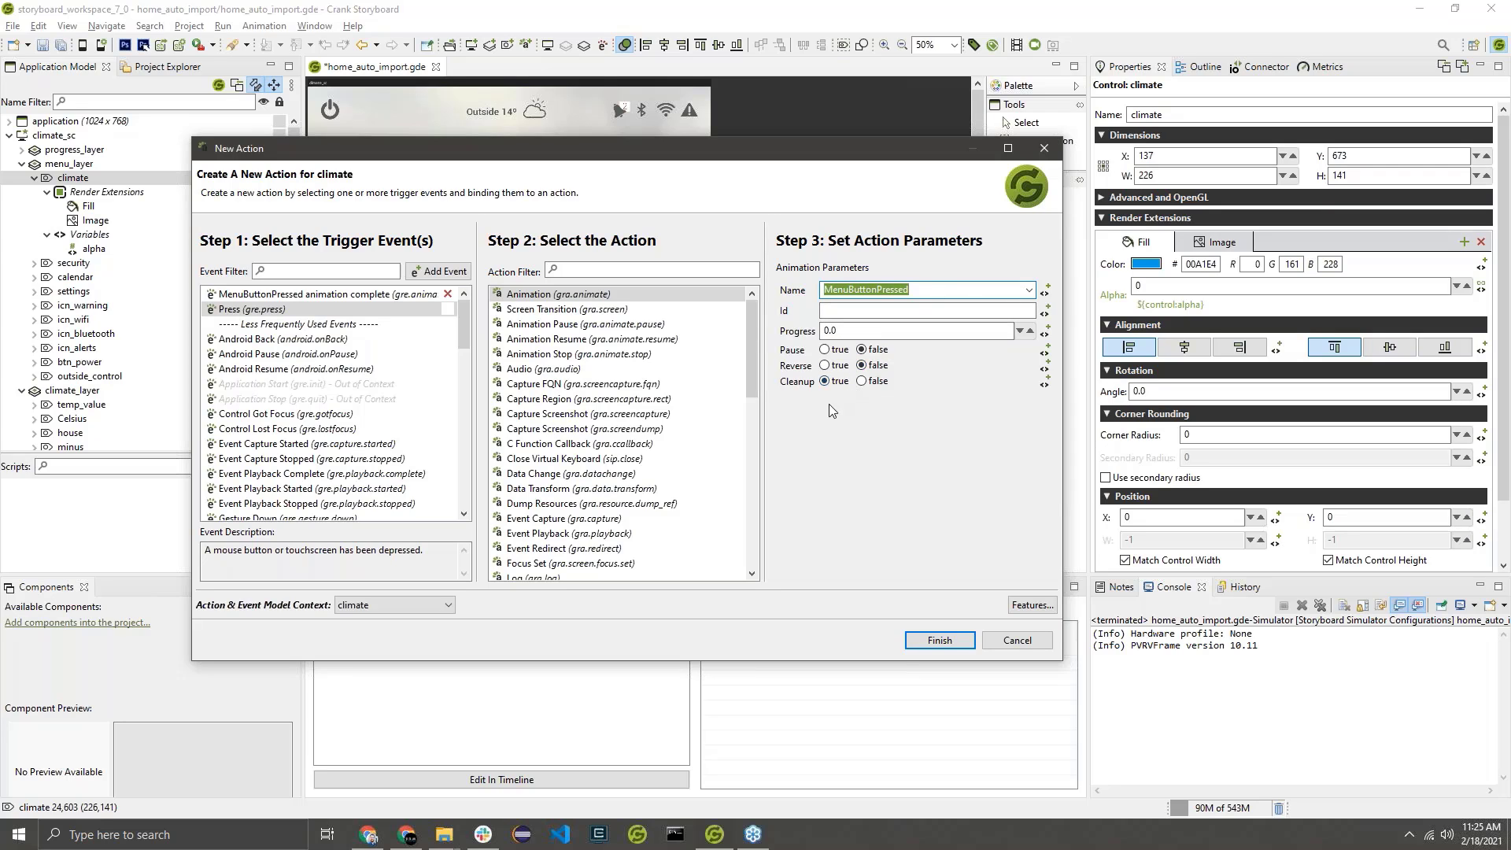
{"action": "left_click", "coordinate": [853, 331]}
{"action": "double_click", "coordinate": [853, 331]}
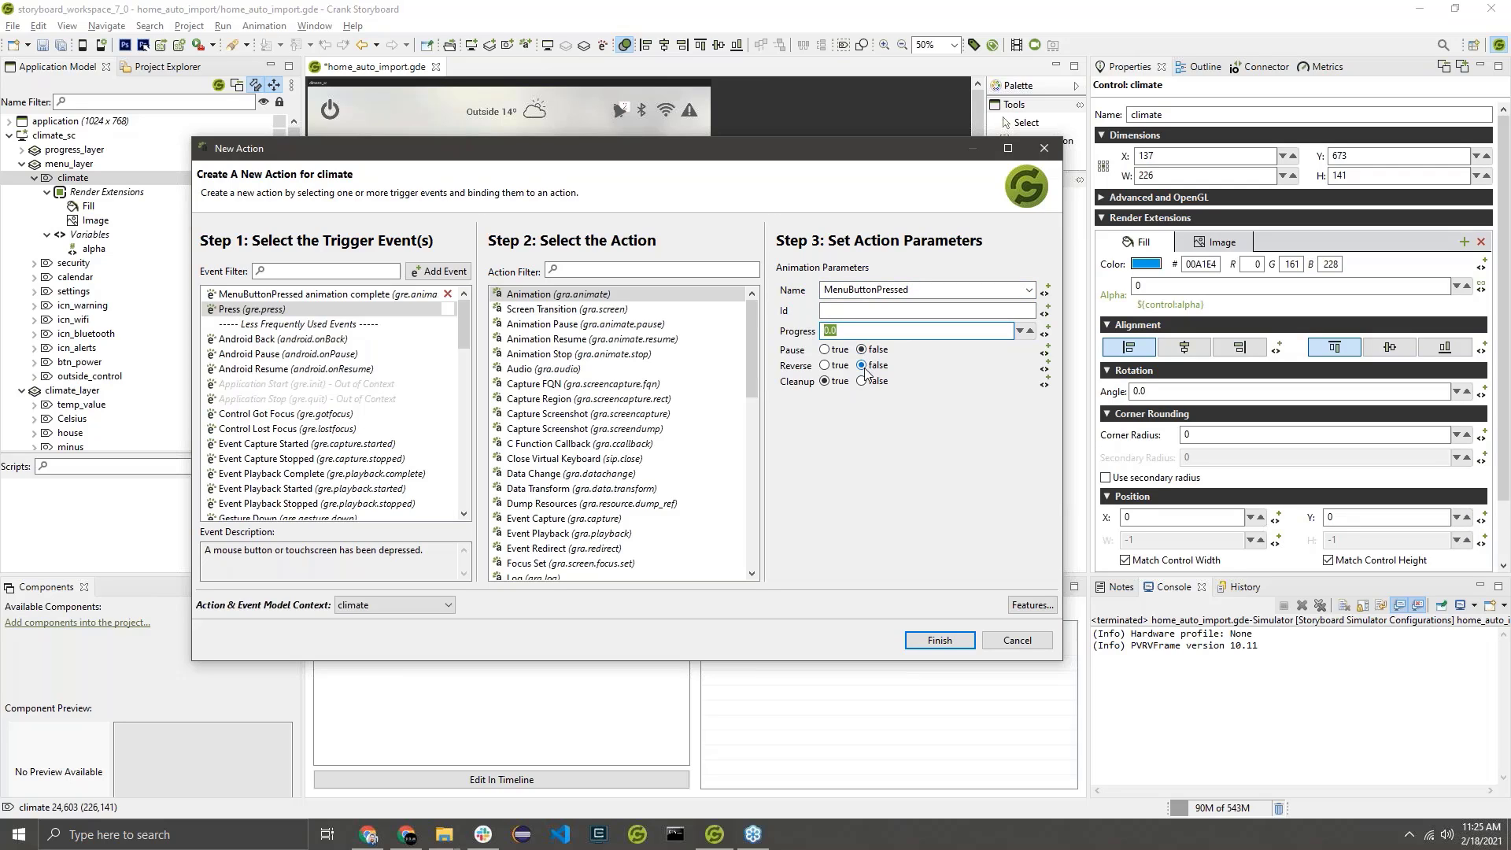
{"action": "left_click", "coordinate": [938, 641]}
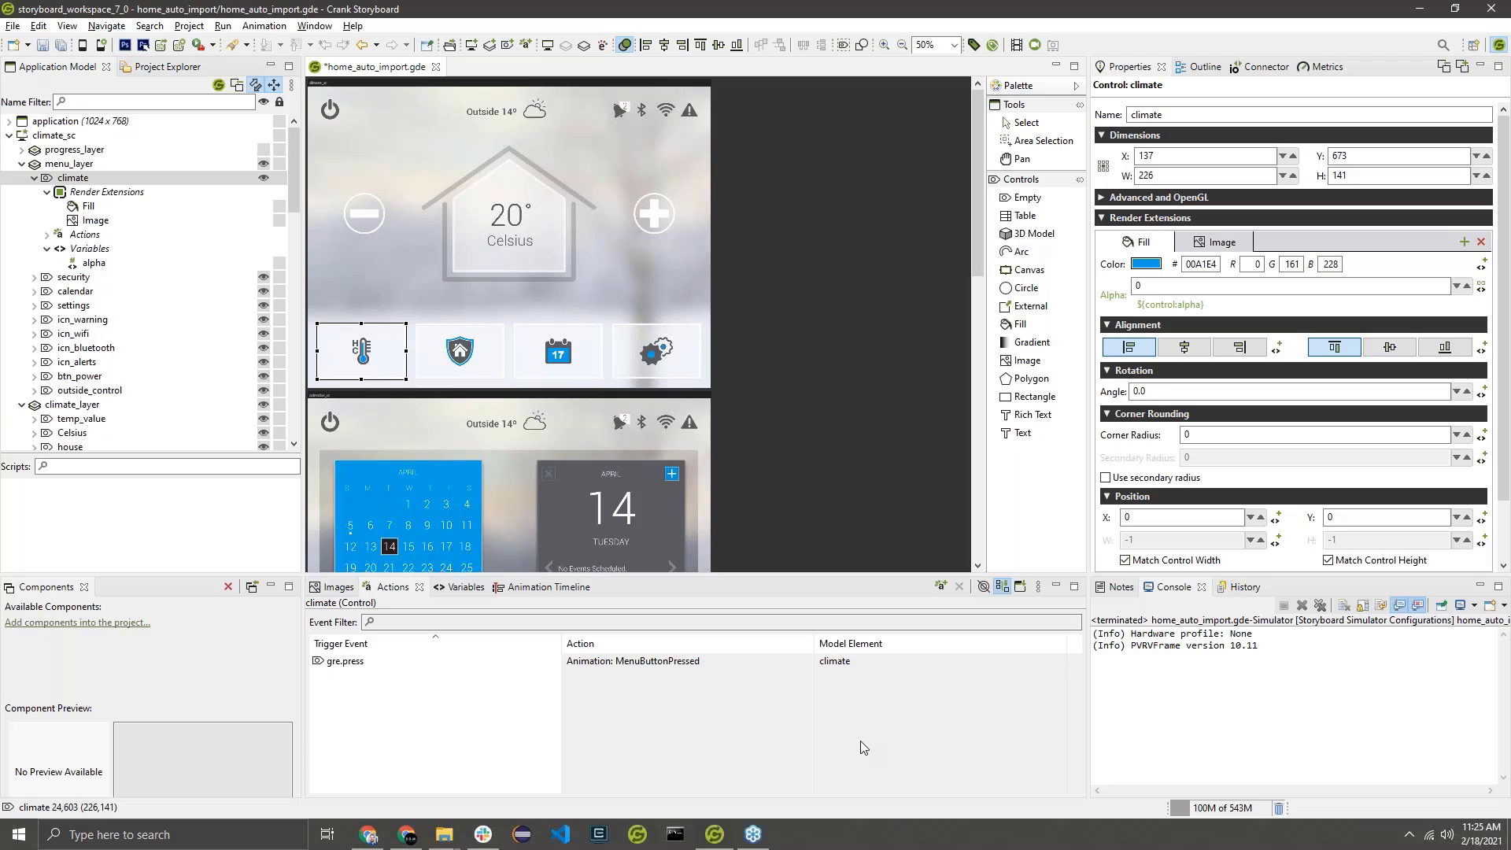
{"action": "left_click", "coordinate": [642, 713]}
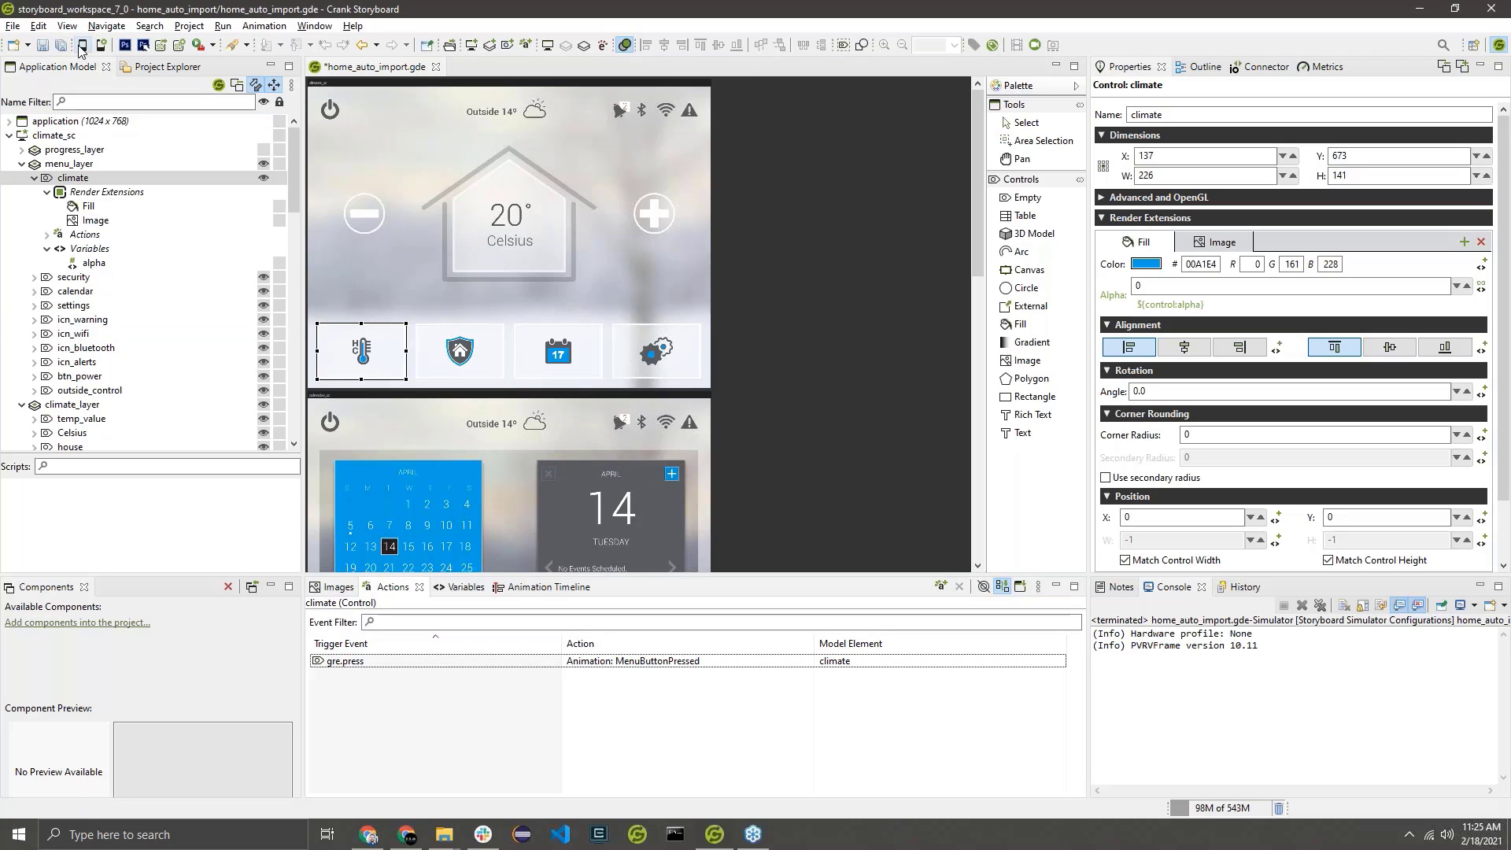
Save the project, run it in the simulator to test the climate button's press highlight, and close the simulator.
{"action": "key", "text": "ctrl+s"}
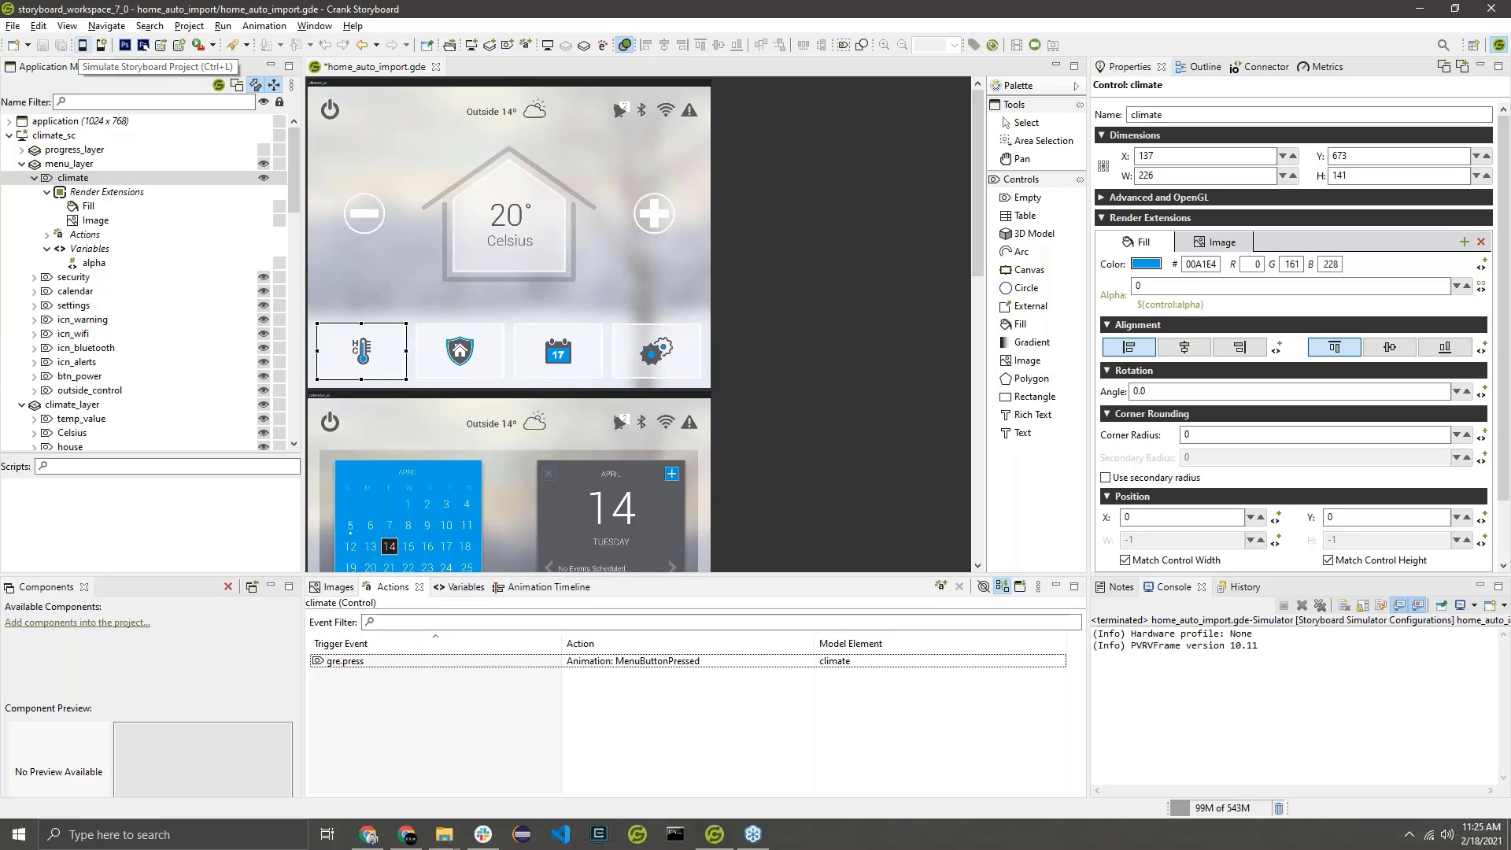
{"action": "key", "text": "ctrl+l"}
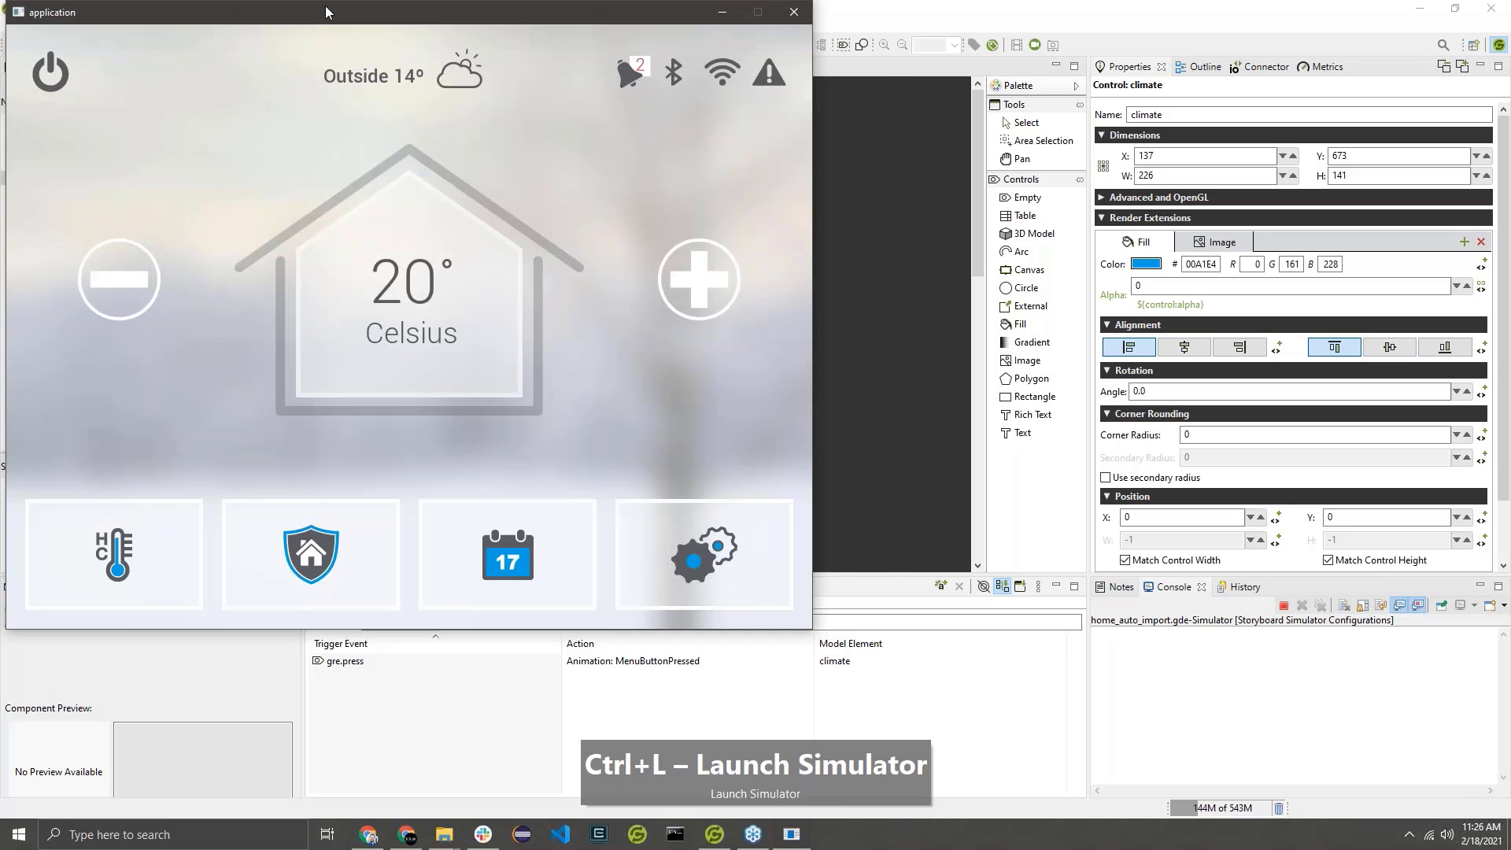
{"action": "left_click_drag", "start_coordinate": [324, 6], "coordinate": [478, 48]}
{"action": "left_click", "coordinate": [332, 611]}
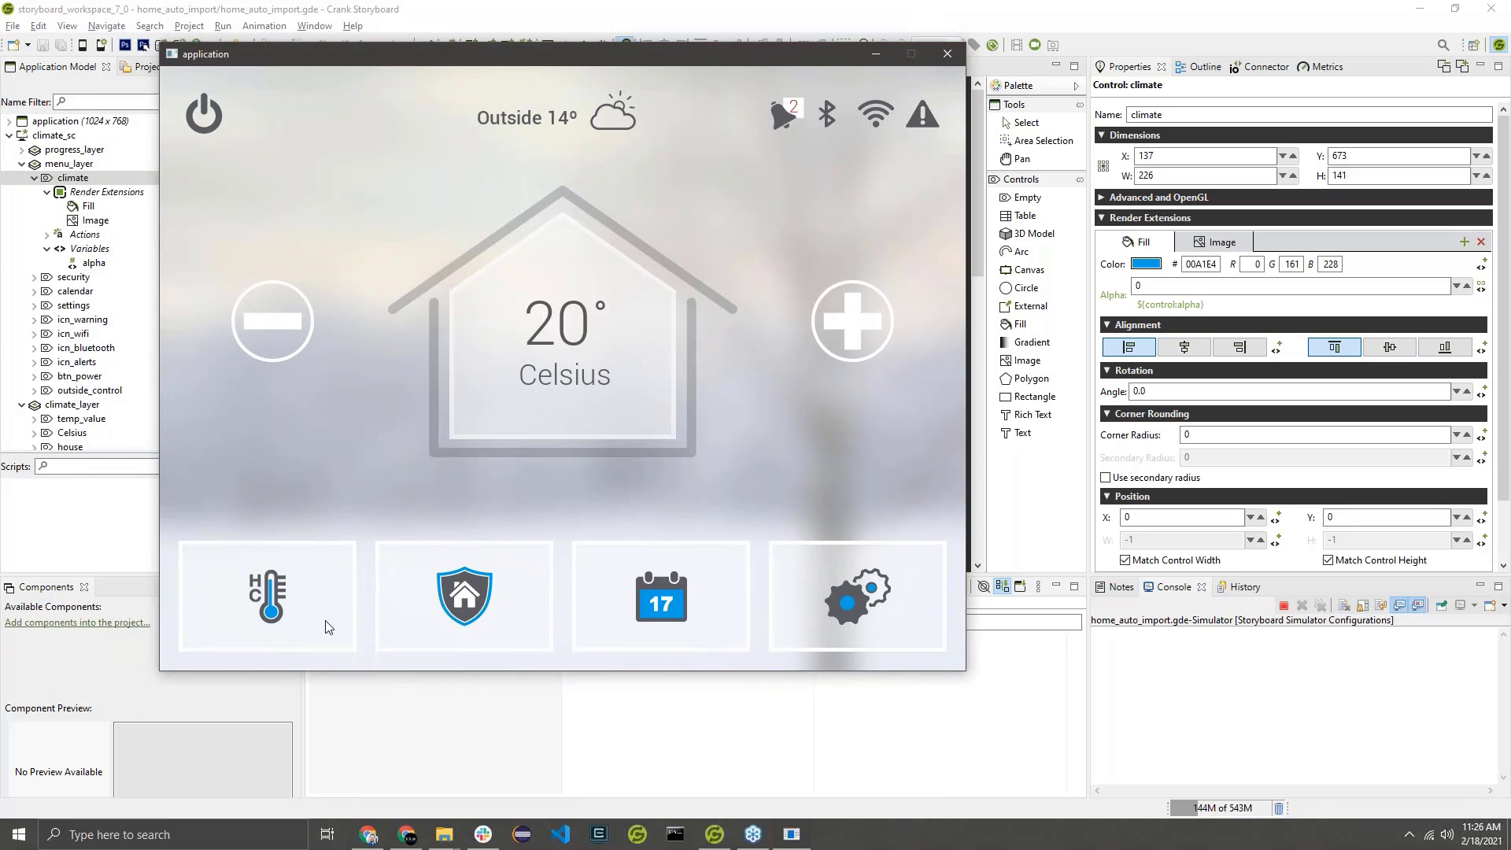
{"action": "left_click", "coordinate": [325, 620]}
{"action": "left_click", "coordinate": [287, 590]}
{"action": "left_click", "coordinate": [947, 53]}
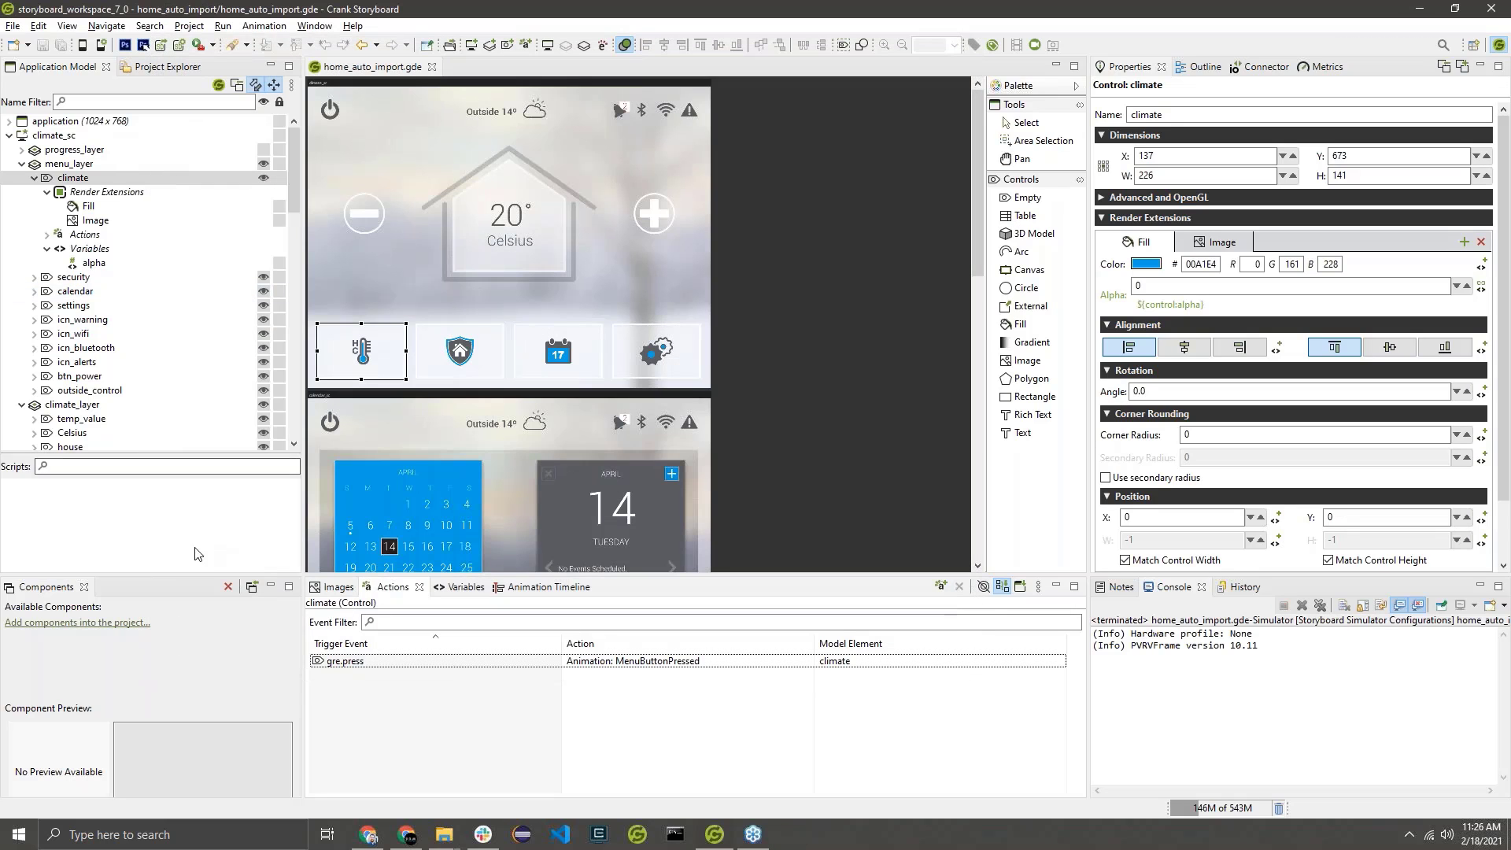
Copy the climate control's MenuButtonPressed press action onto menu_layer's security, calendar and settings controls.
{"action": "left_click", "coordinate": [46, 235]}
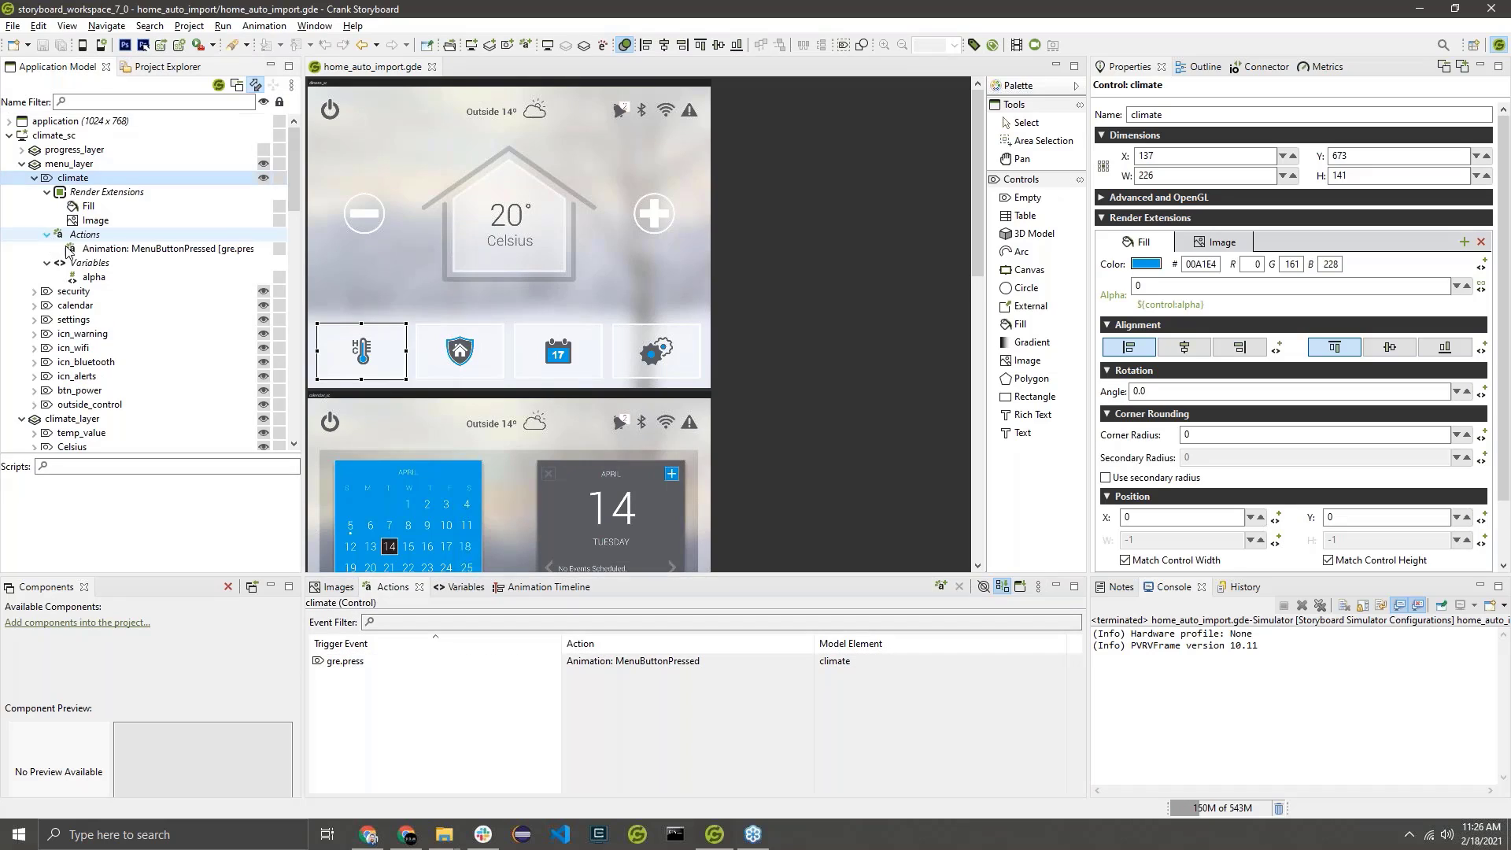
{"action": "left_click", "coordinate": [101, 250]}
{"action": "key", "text": "ctrl+c"}
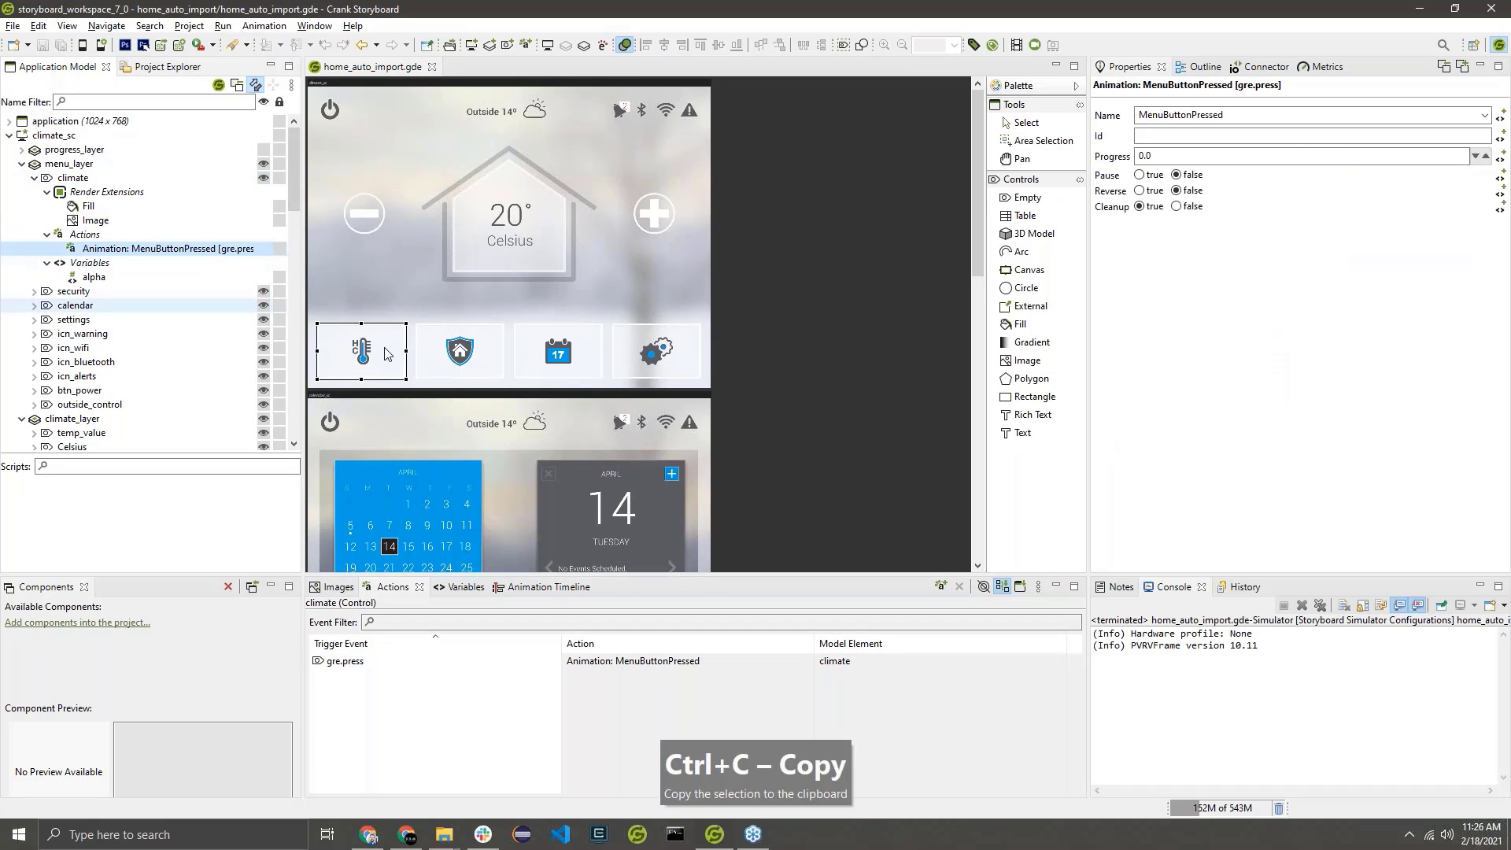
{"action": "left_click", "coordinate": [73, 292]}
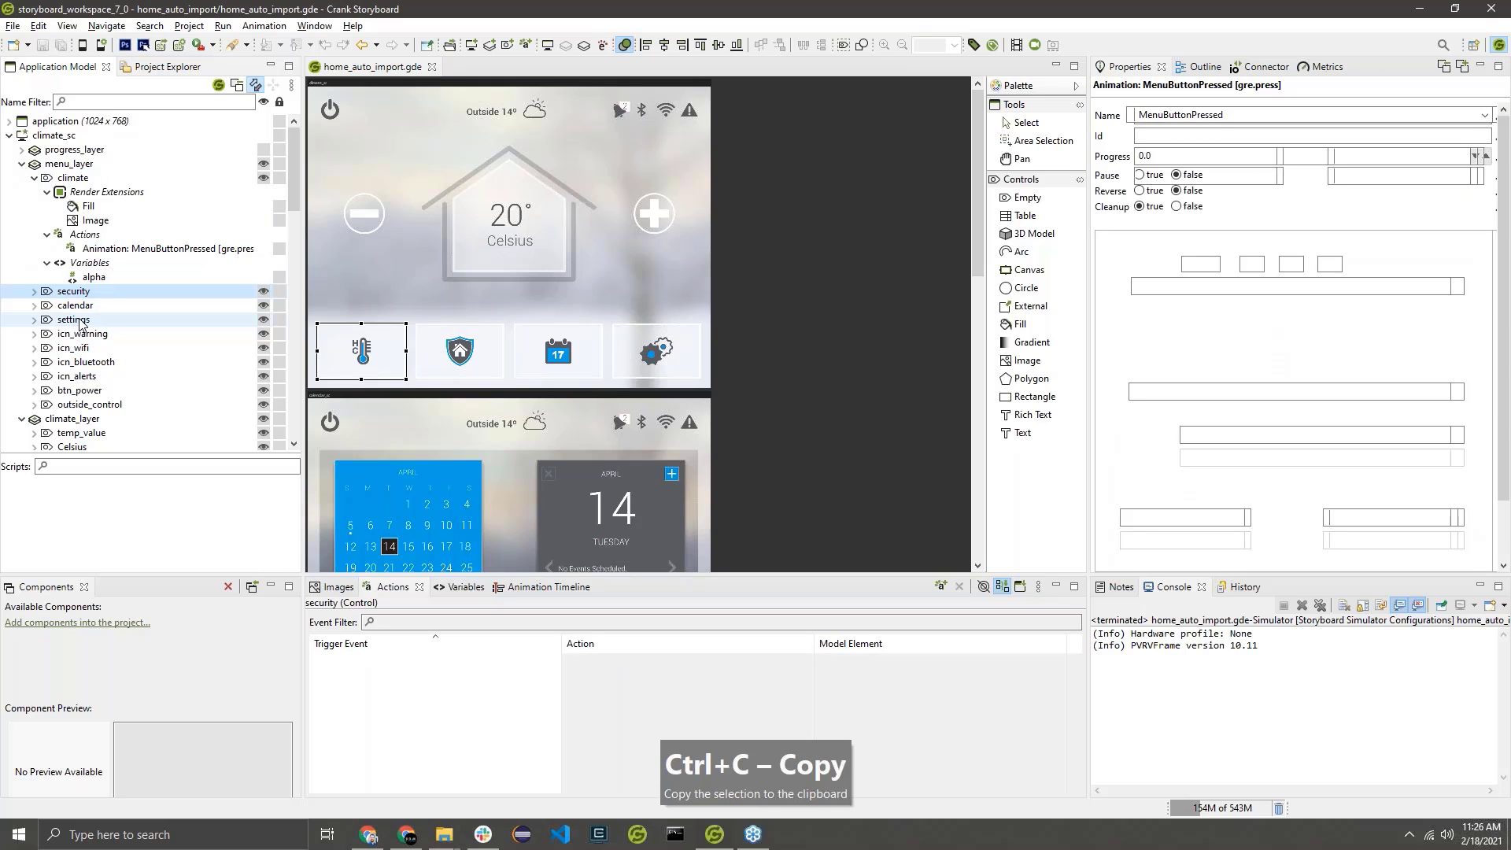
{"action": "left_click", "coordinate": [78, 323], "text": "shift"}
{"action": "key", "text": "ctrl+v"}
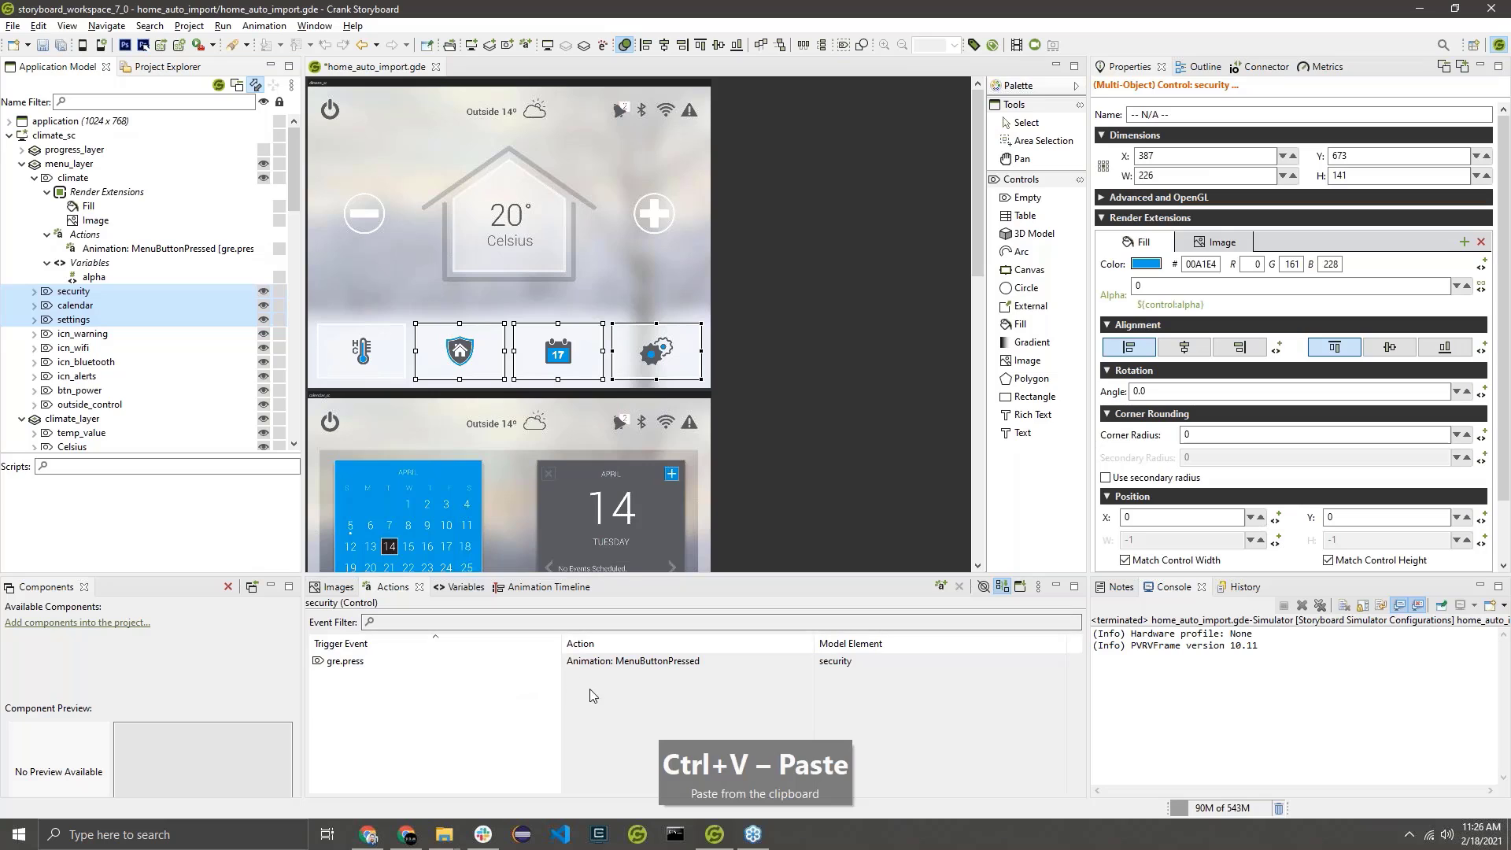
Run the project in the simulator and test the press highlight on the settings, calendar, security and climate buttons.
{"action": "left_click", "coordinate": [877, 414]}
{"action": "key", "text": "ctrl+l"}
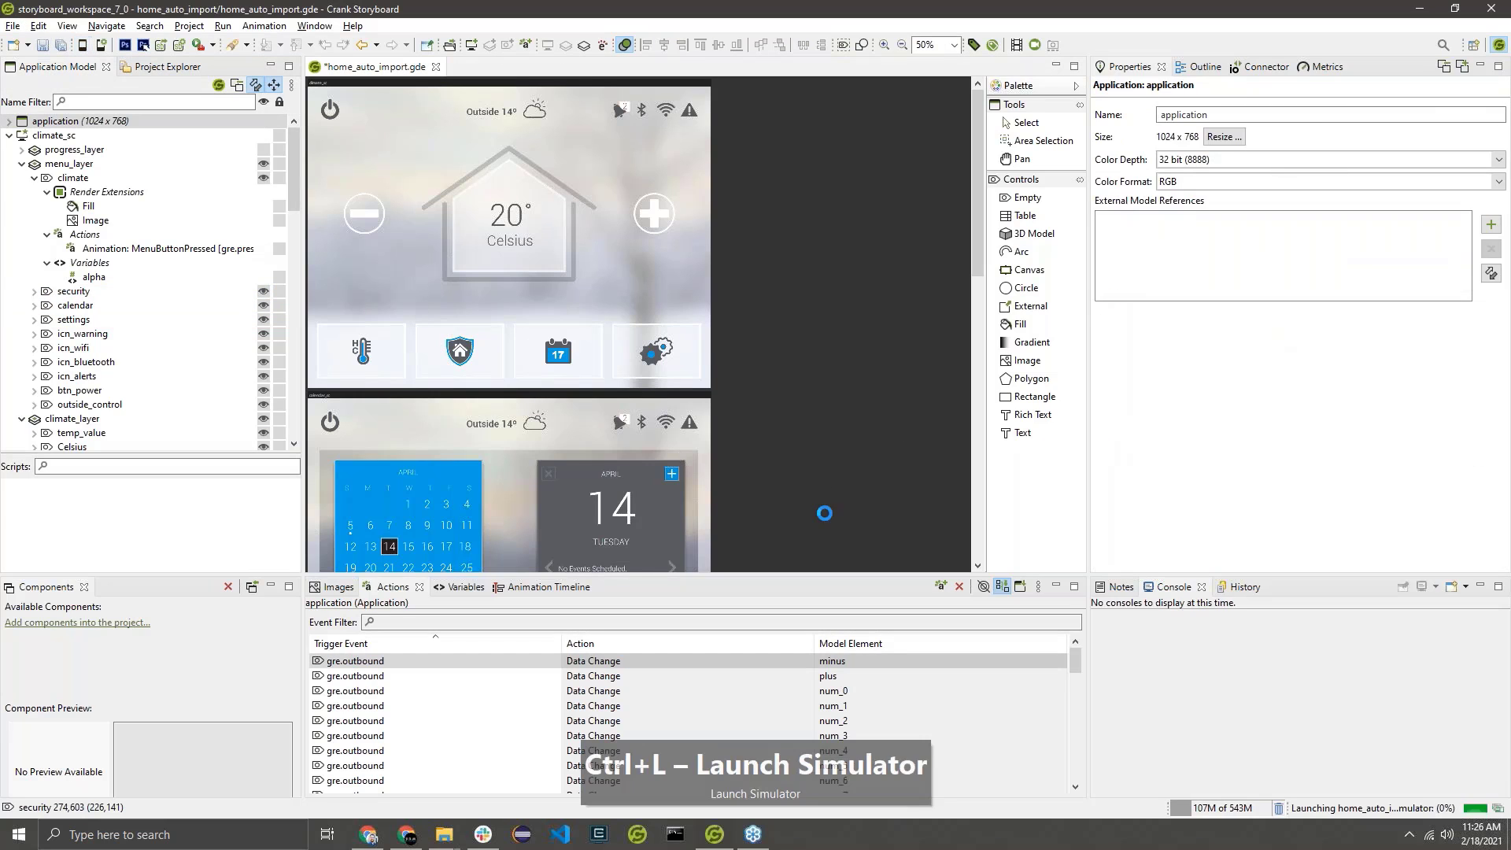
{"action": "left_click", "coordinate": [737, 429]}
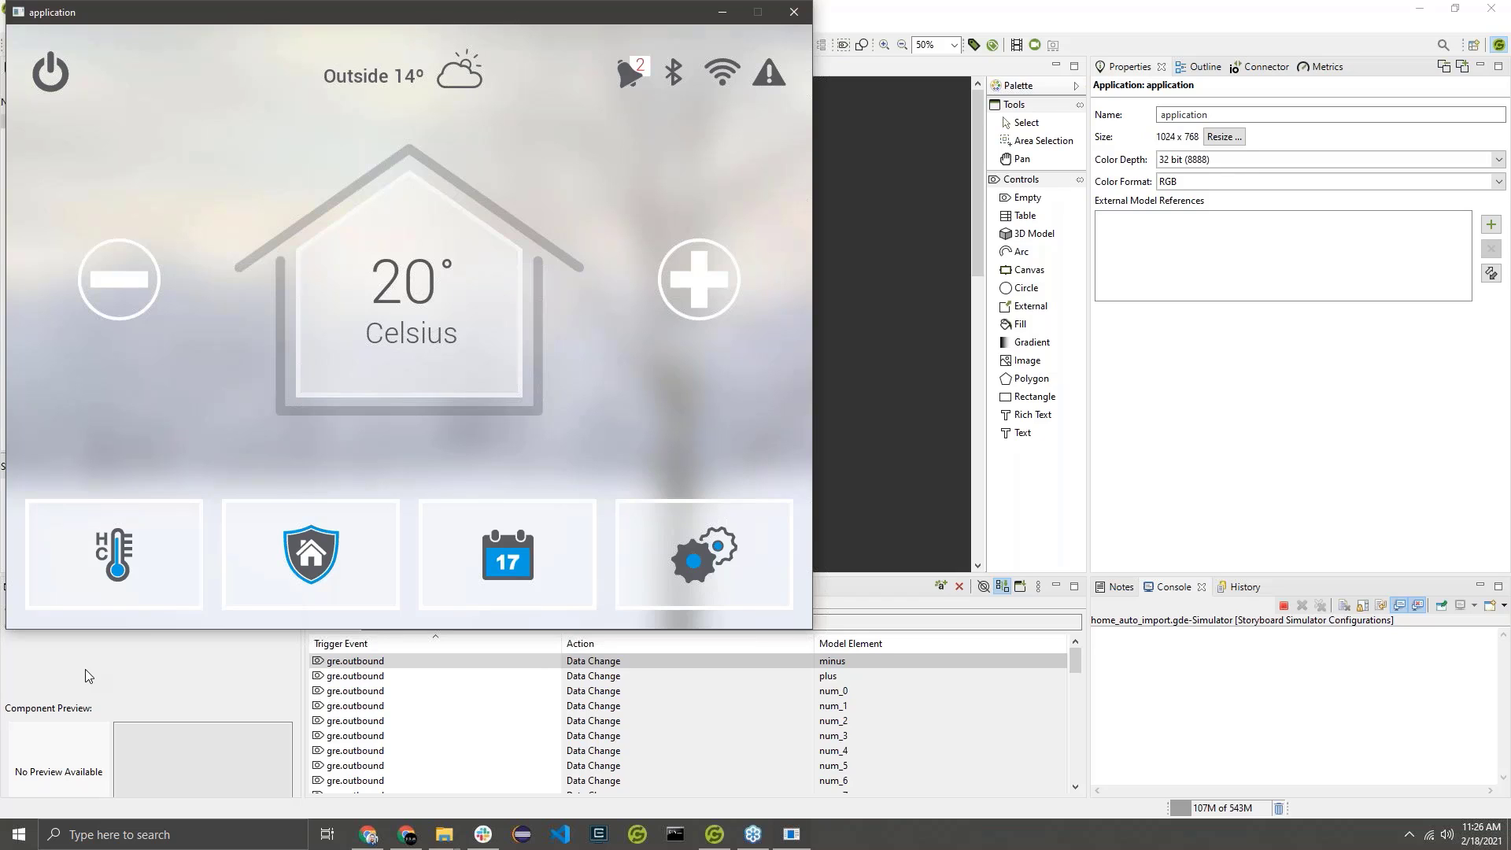
{"action": "left_click", "coordinate": [678, 526]}
{"action": "left_click", "coordinate": [508, 584]}
{"action": "left_click", "coordinate": [291, 551]}
{"action": "left_click", "coordinate": [132, 570]}
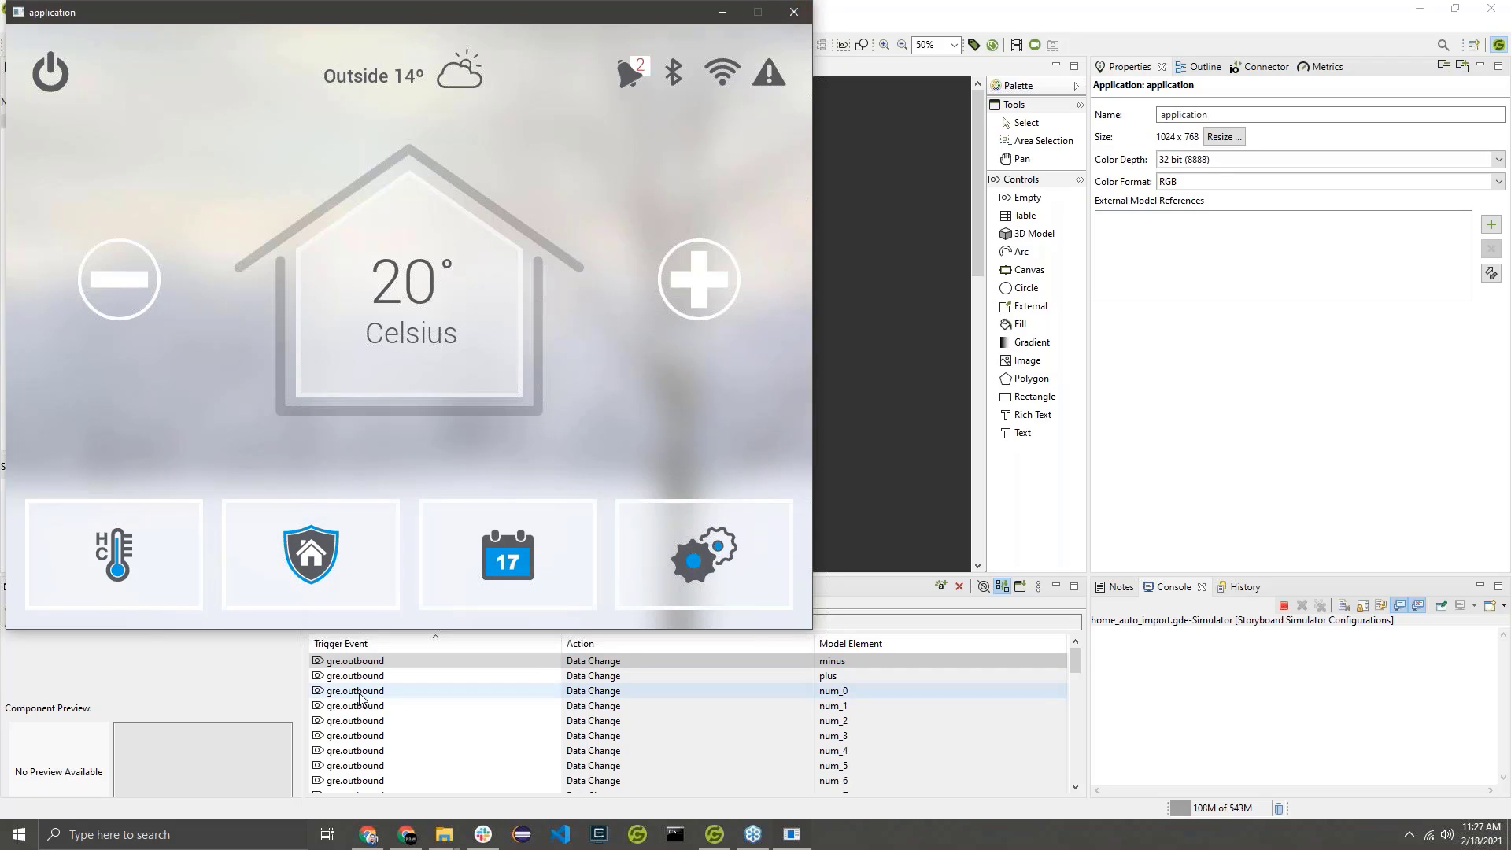
Test the climate, security, calendar and settings buttons one after another in the running simulator, checking how each press highlight behaves.
{"action": "left_click", "coordinate": [126, 570]}
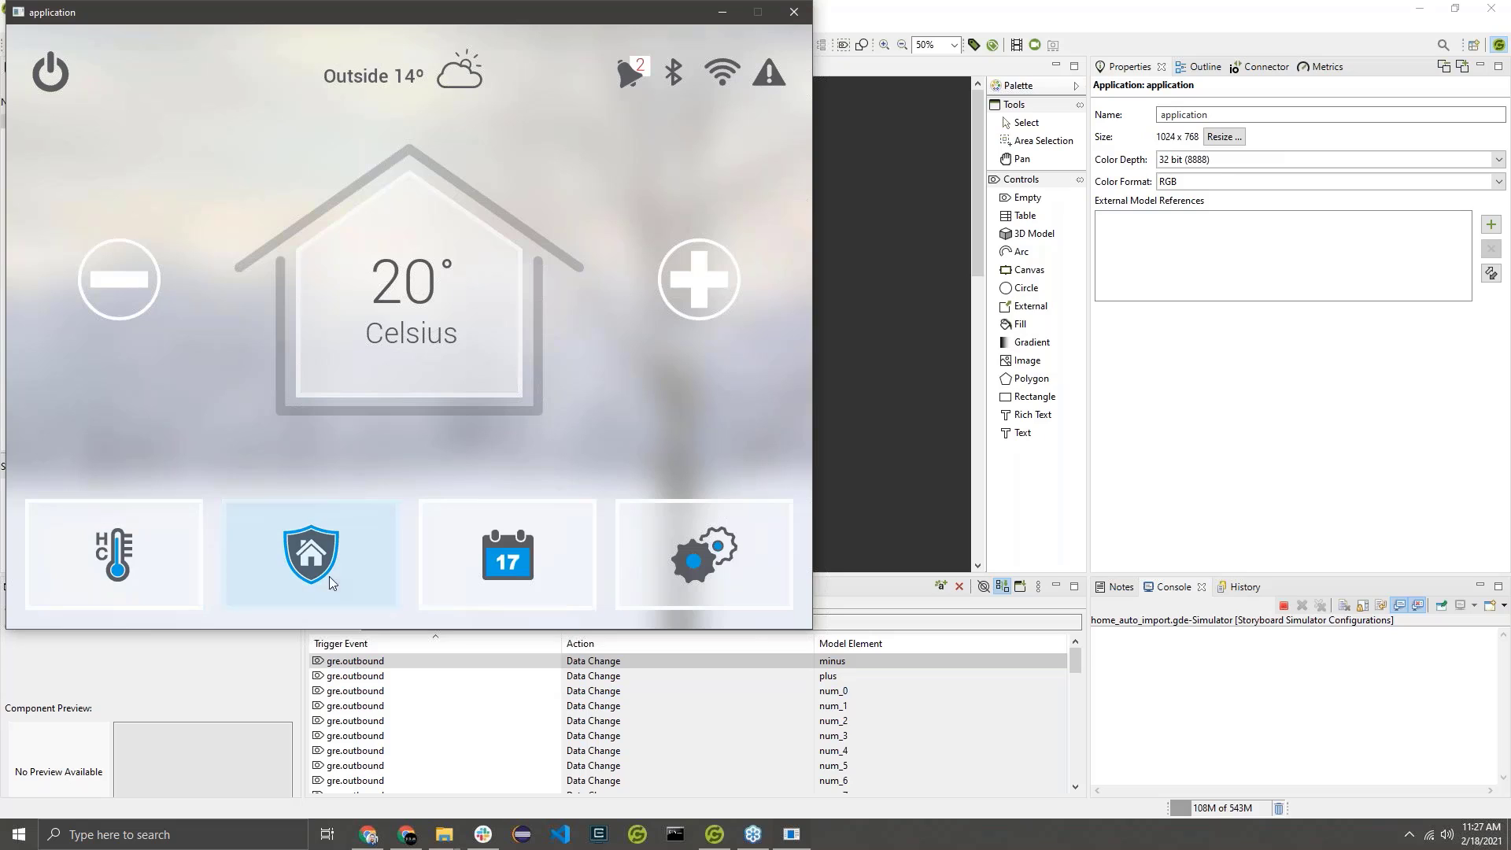
{"action": "left_click", "coordinate": [674, 560]}
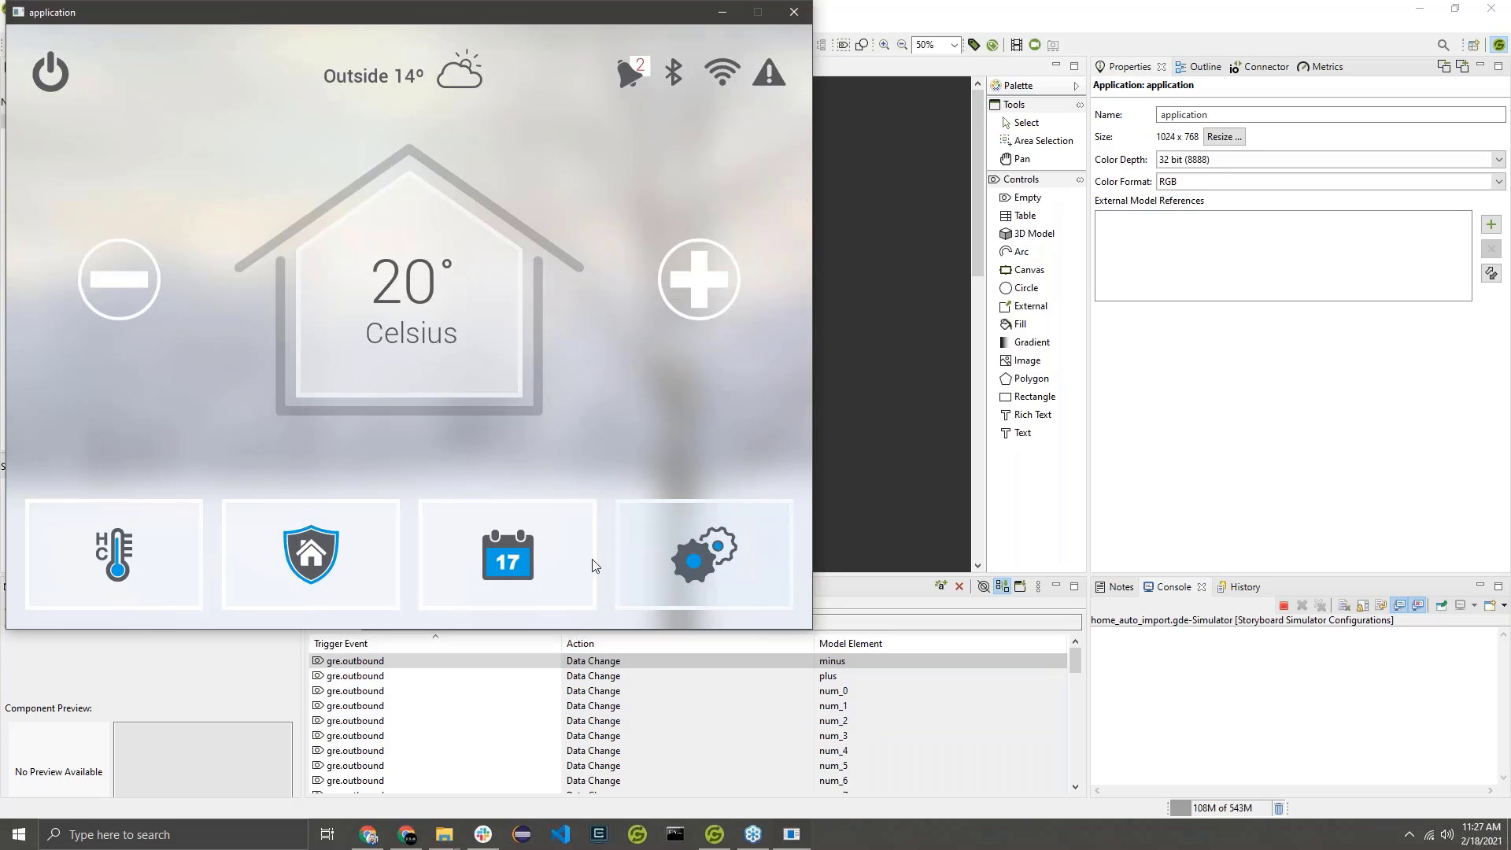
{"action": "left_click", "coordinate": [469, 558]}
{"action": "left_click", "coordinate": [323, 573]}
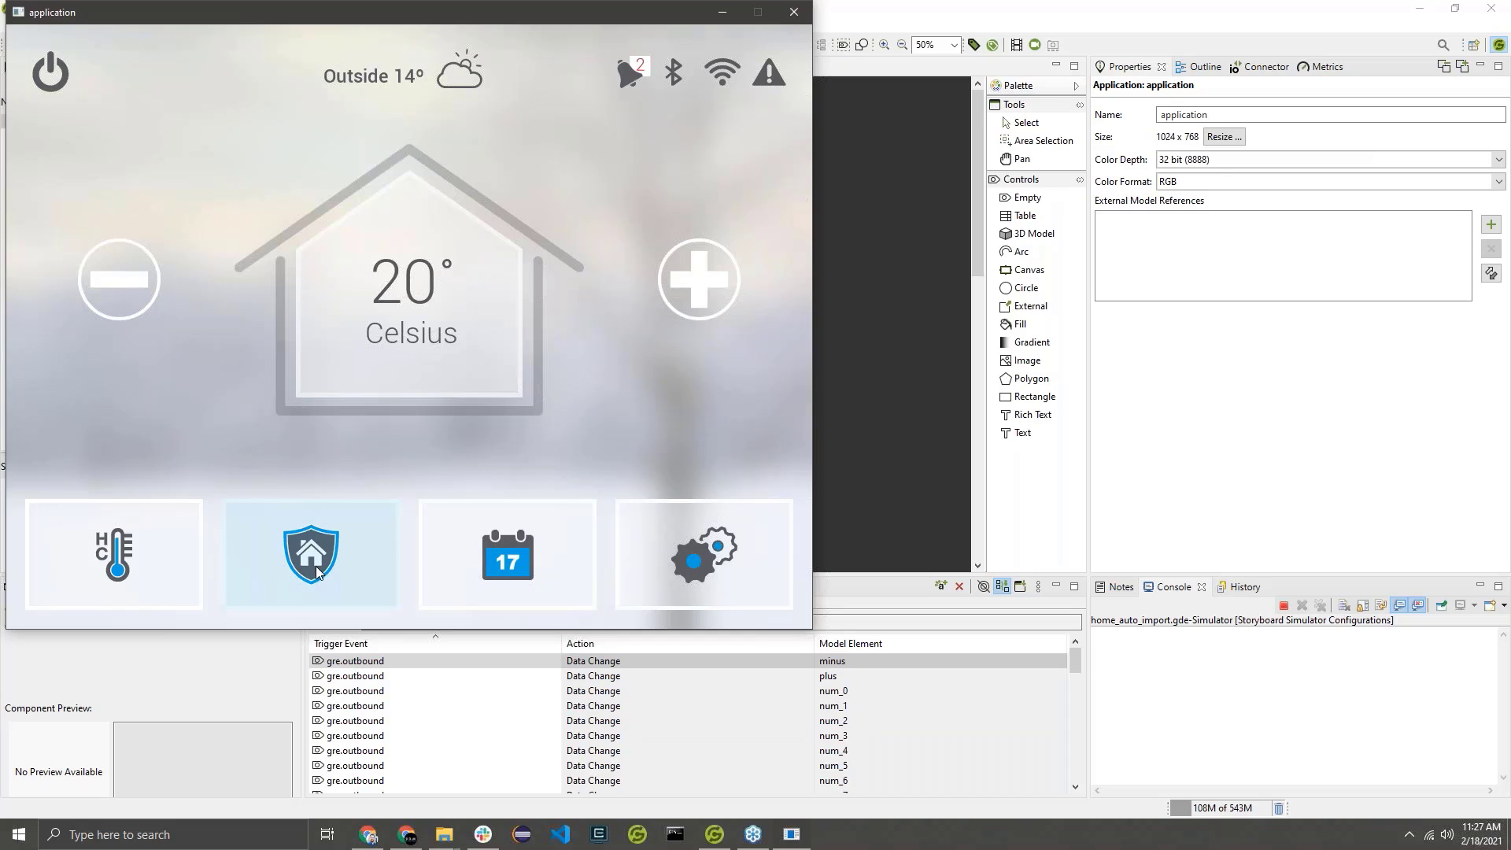
{"action": "left_click", "coordinate": [126, 575]}
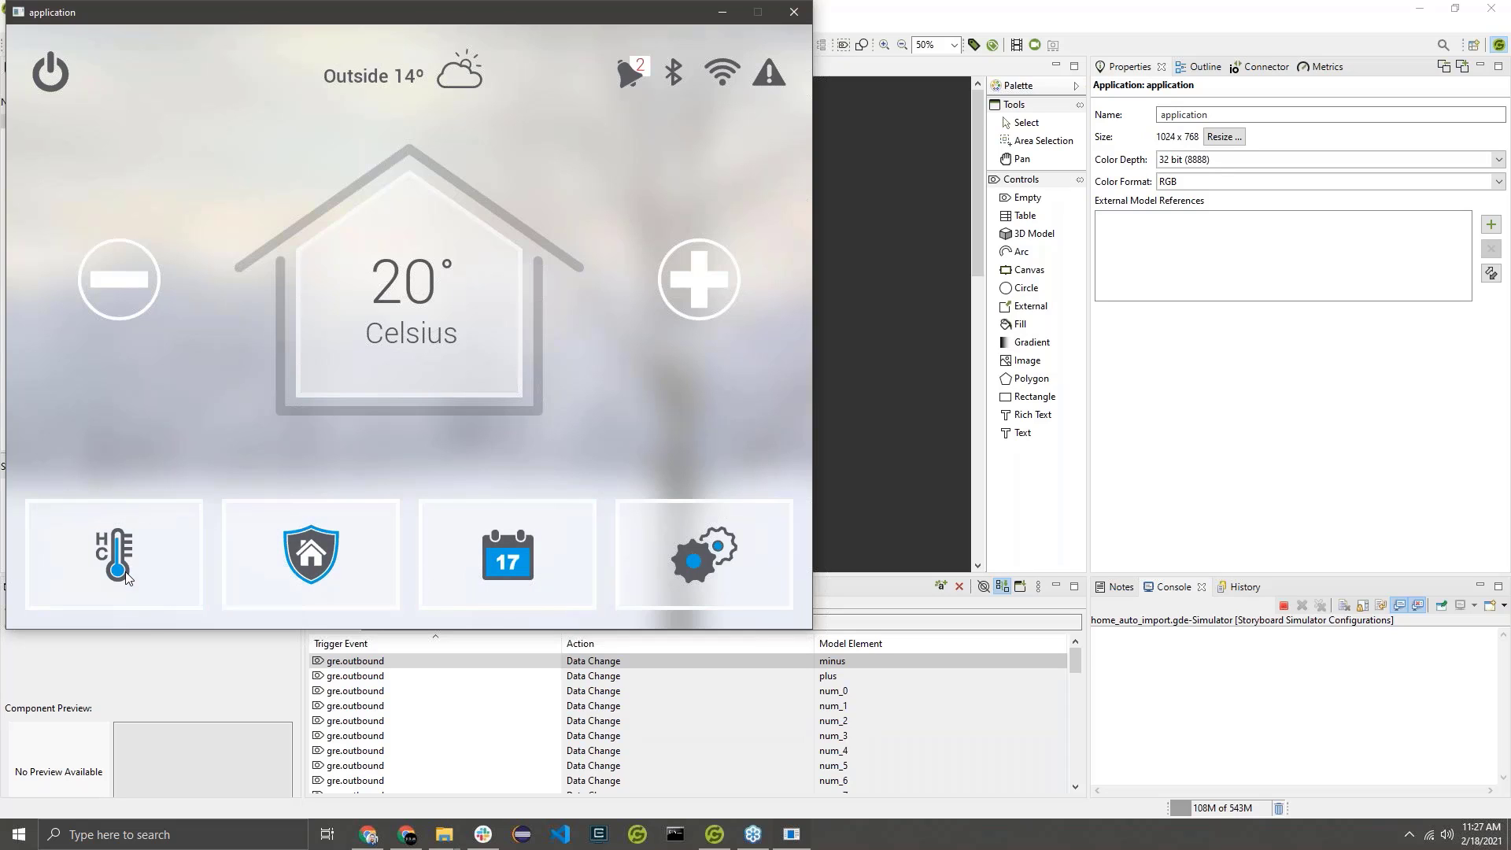
{"action": "left_click", "coordinate": [383, 557]}
{"action": "left_click", "coordinate": [355, 562]}
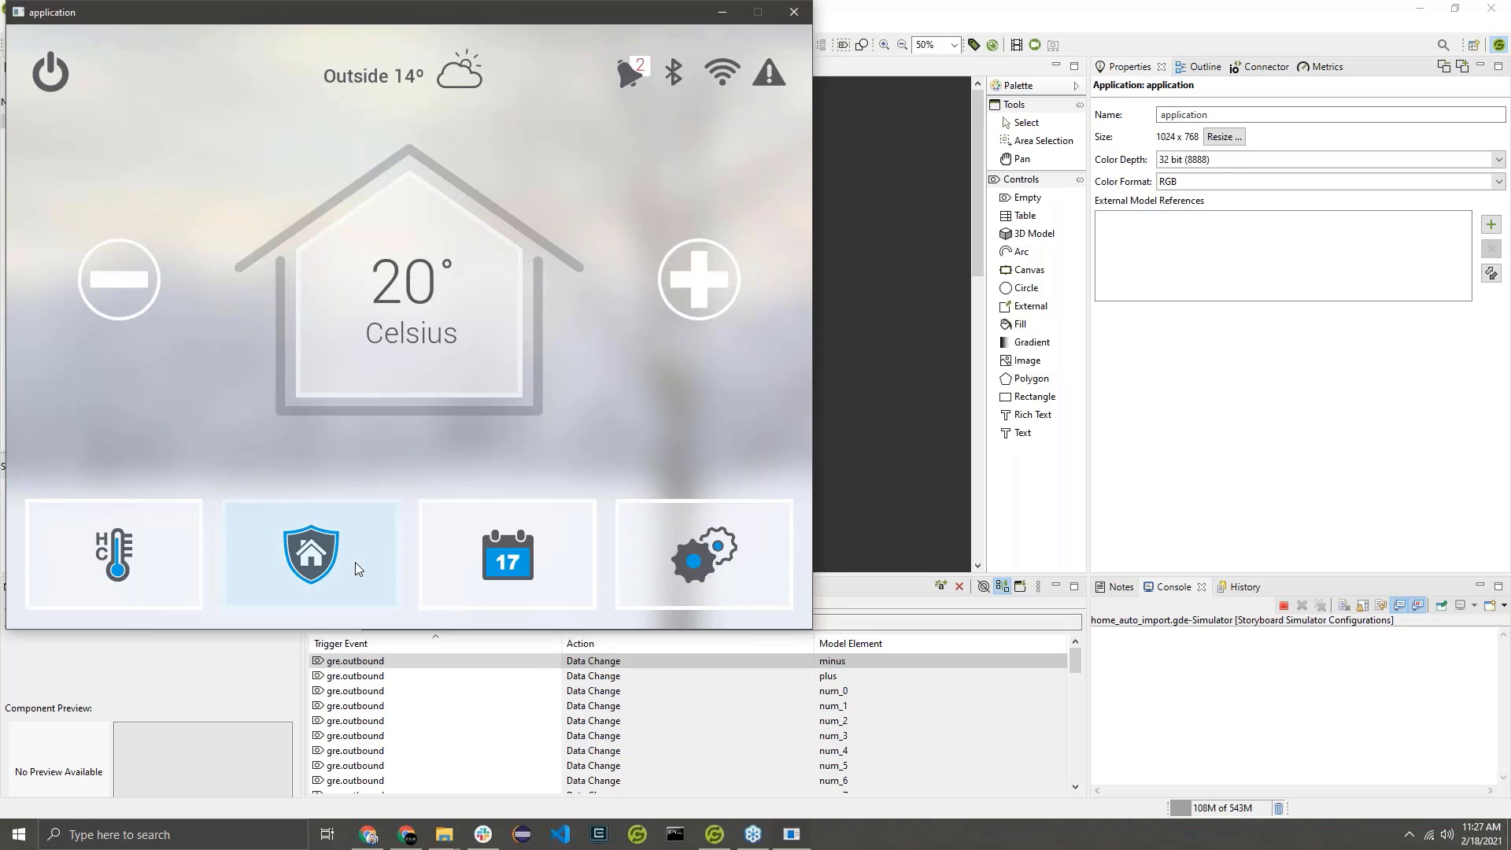
{"action": "left_click", "coordinate": [482, 551]}
{"action": "left_click", "coordinate": [688, 569]}
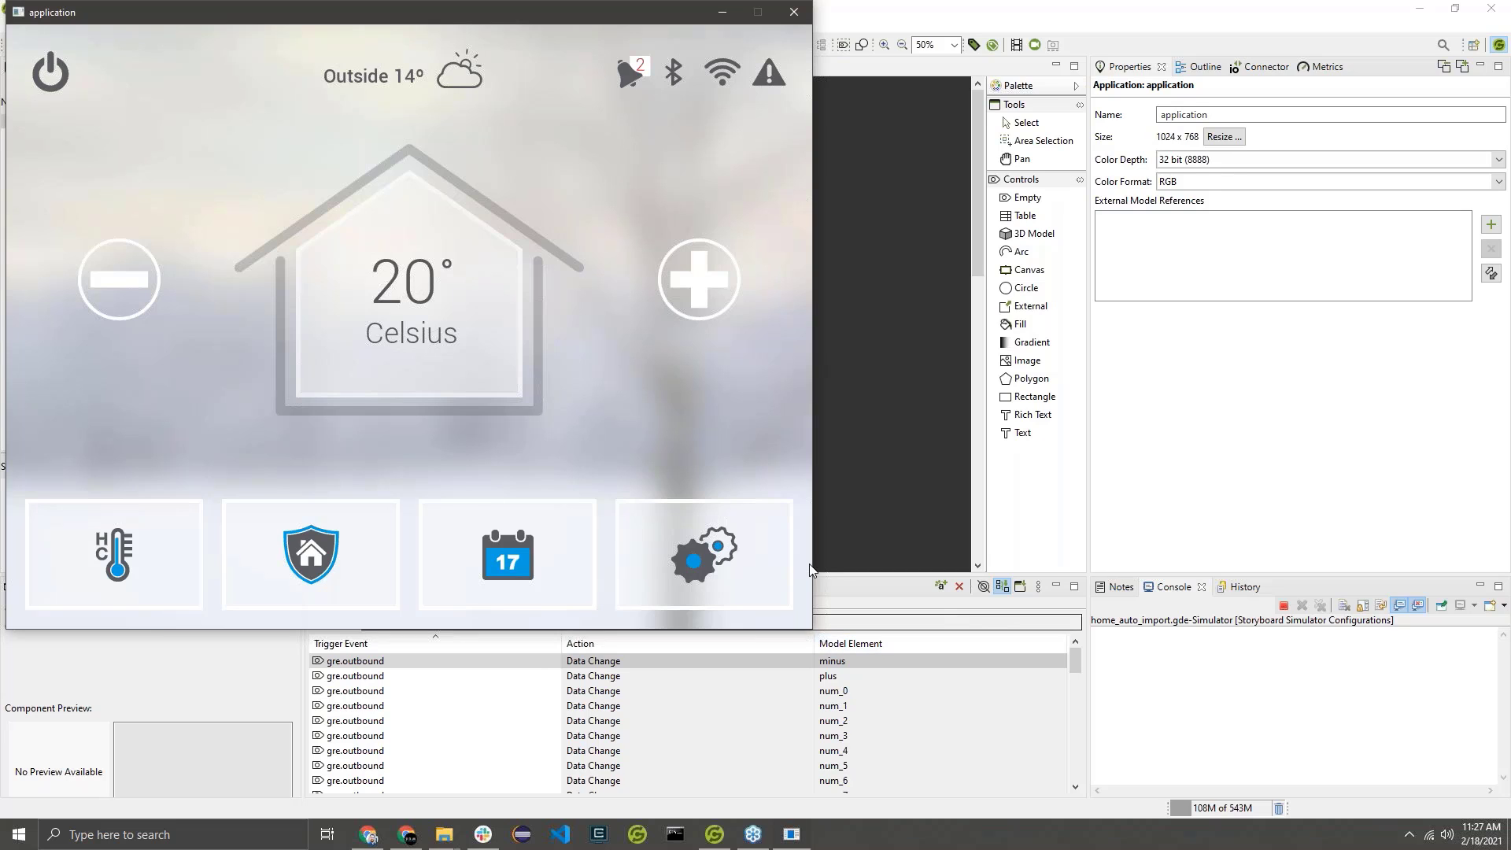
Inspect the MenuButtonPressed animation in the project's animation timeline.
{"action": "left_click", "coordinate": [843, 589]}
{"action": "left_click", "coordinate": [571, 593]}
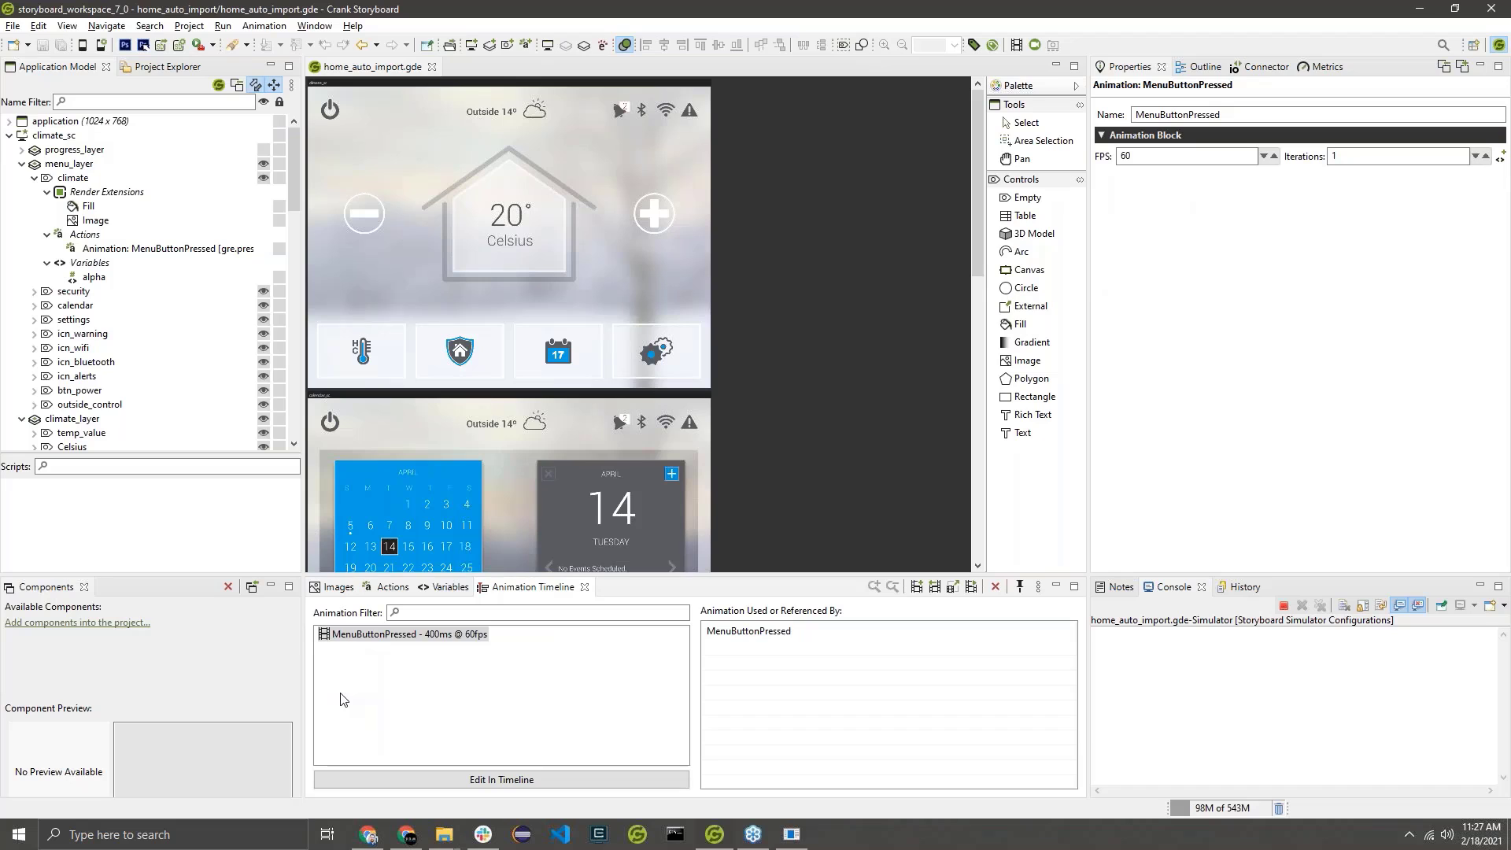
{"action": "left_click", "coordinate": [404, 640]}
Return to the running simulator, test the menu buttons in quick succession, and close the simulator.
{"action": "key", "text": "alt+Tab"}
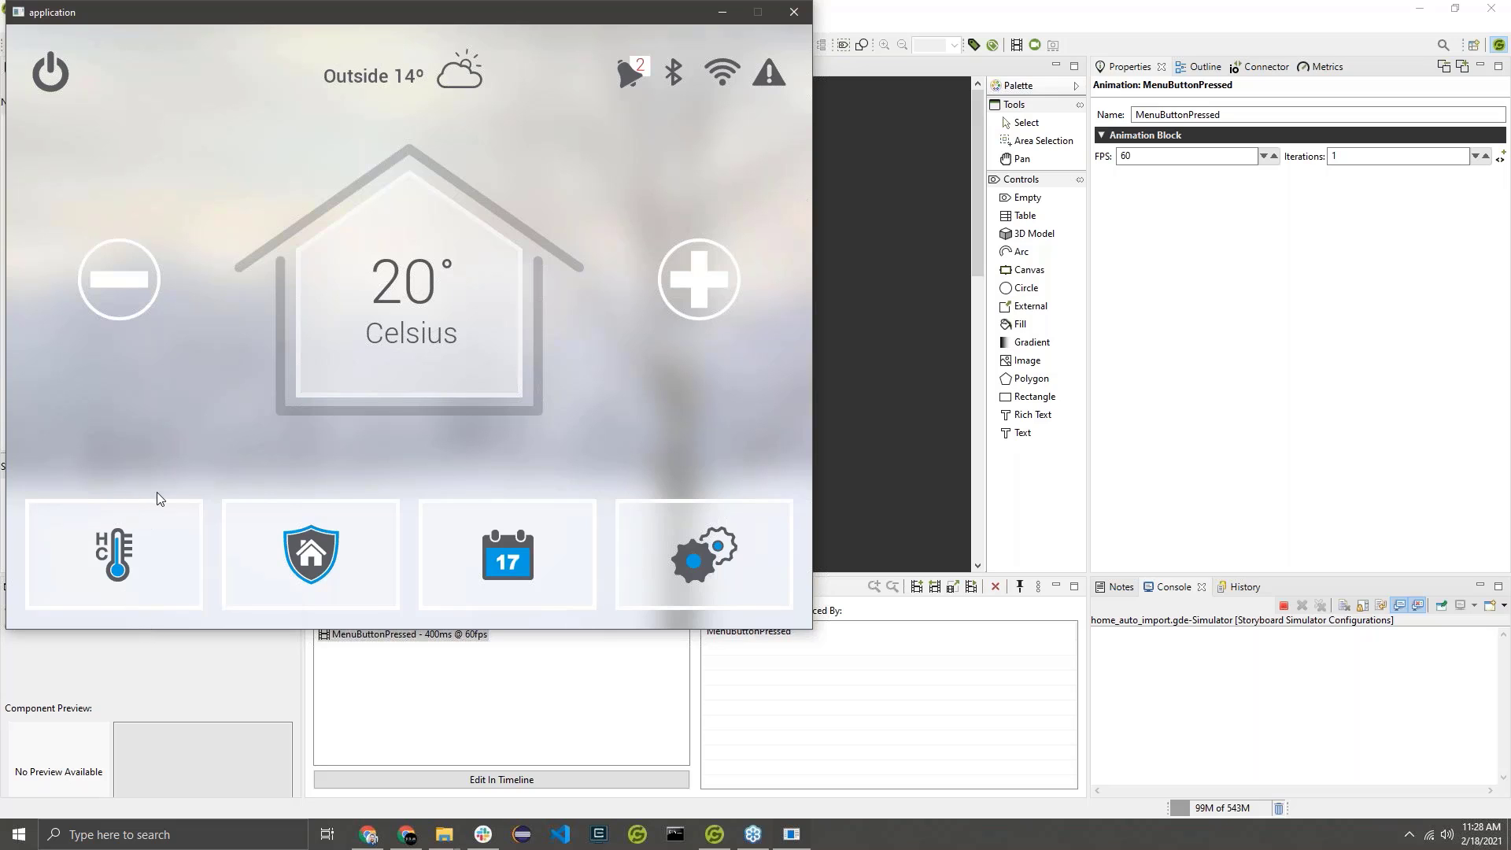
{"action": "left_click", "coordinate": [195, 545]}
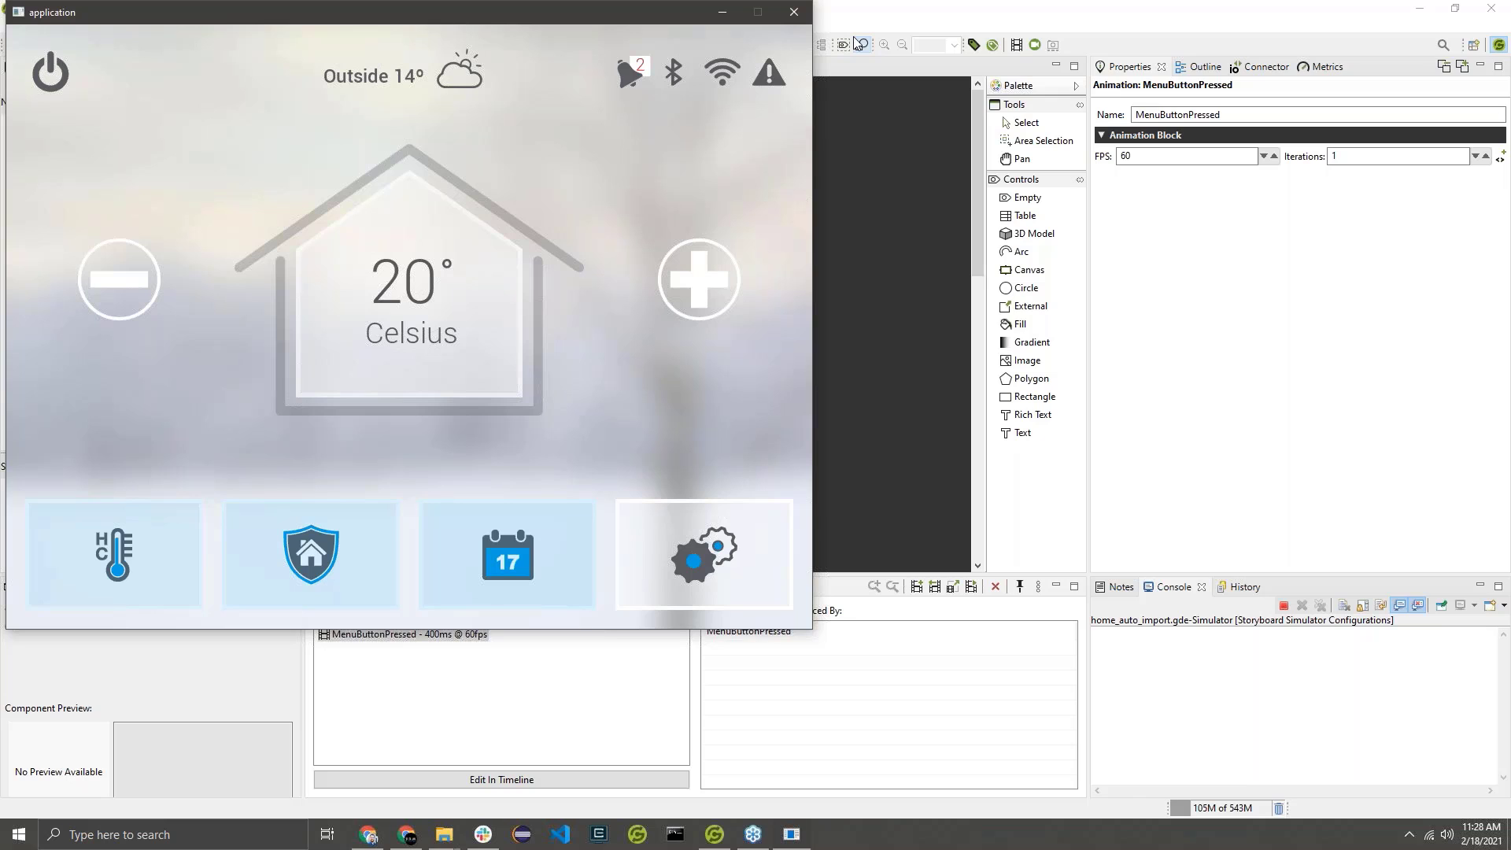
{"action": "left_click", "coordinate": [793, 12]}
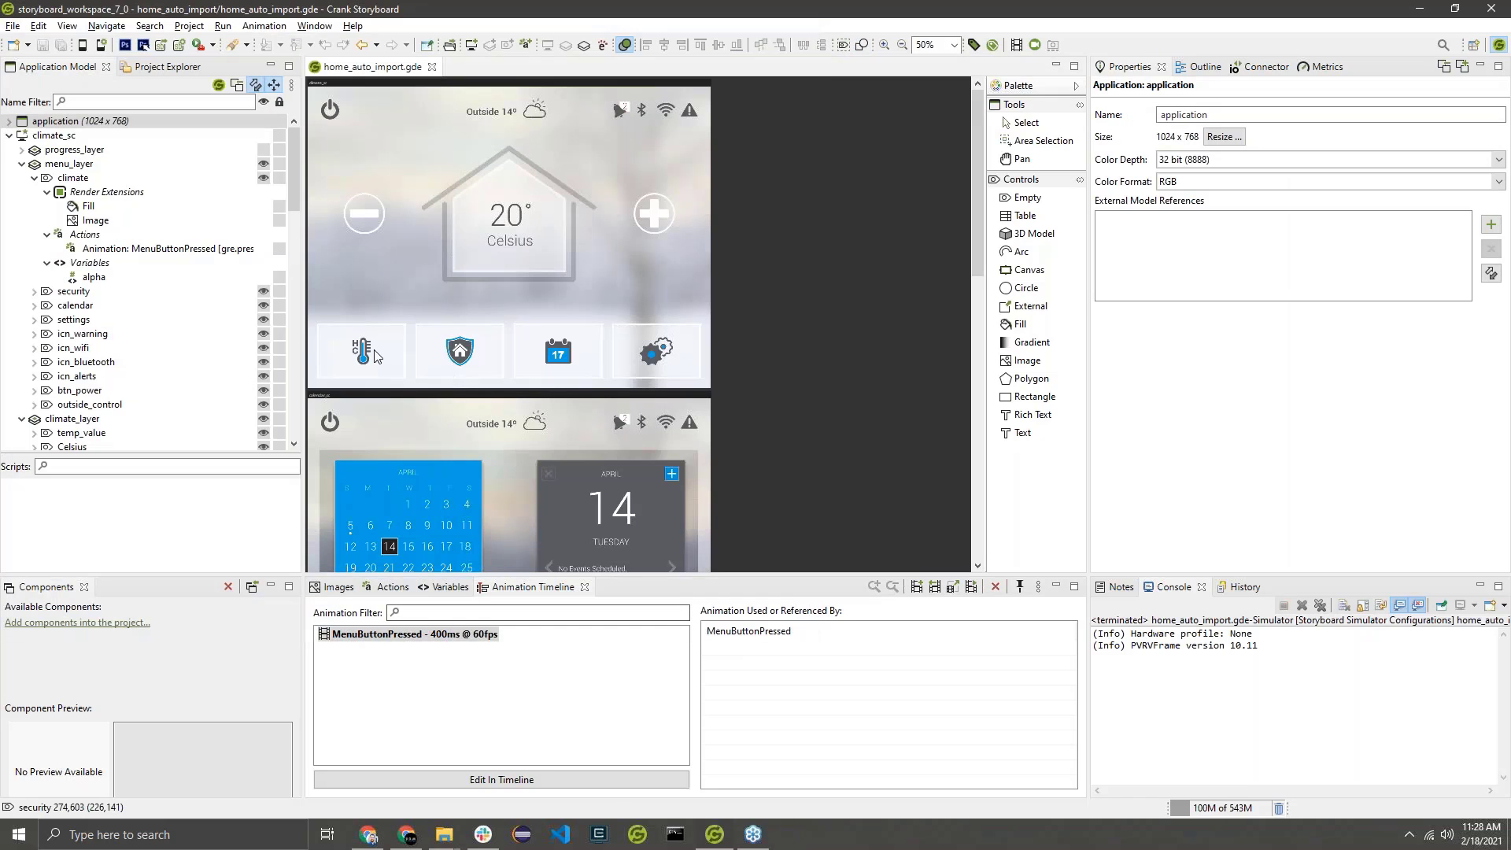
Set the Id of the climate control's MenuButtonPressed press action to climate.
{"action": "left_click", "coordinate": [375, 358]}
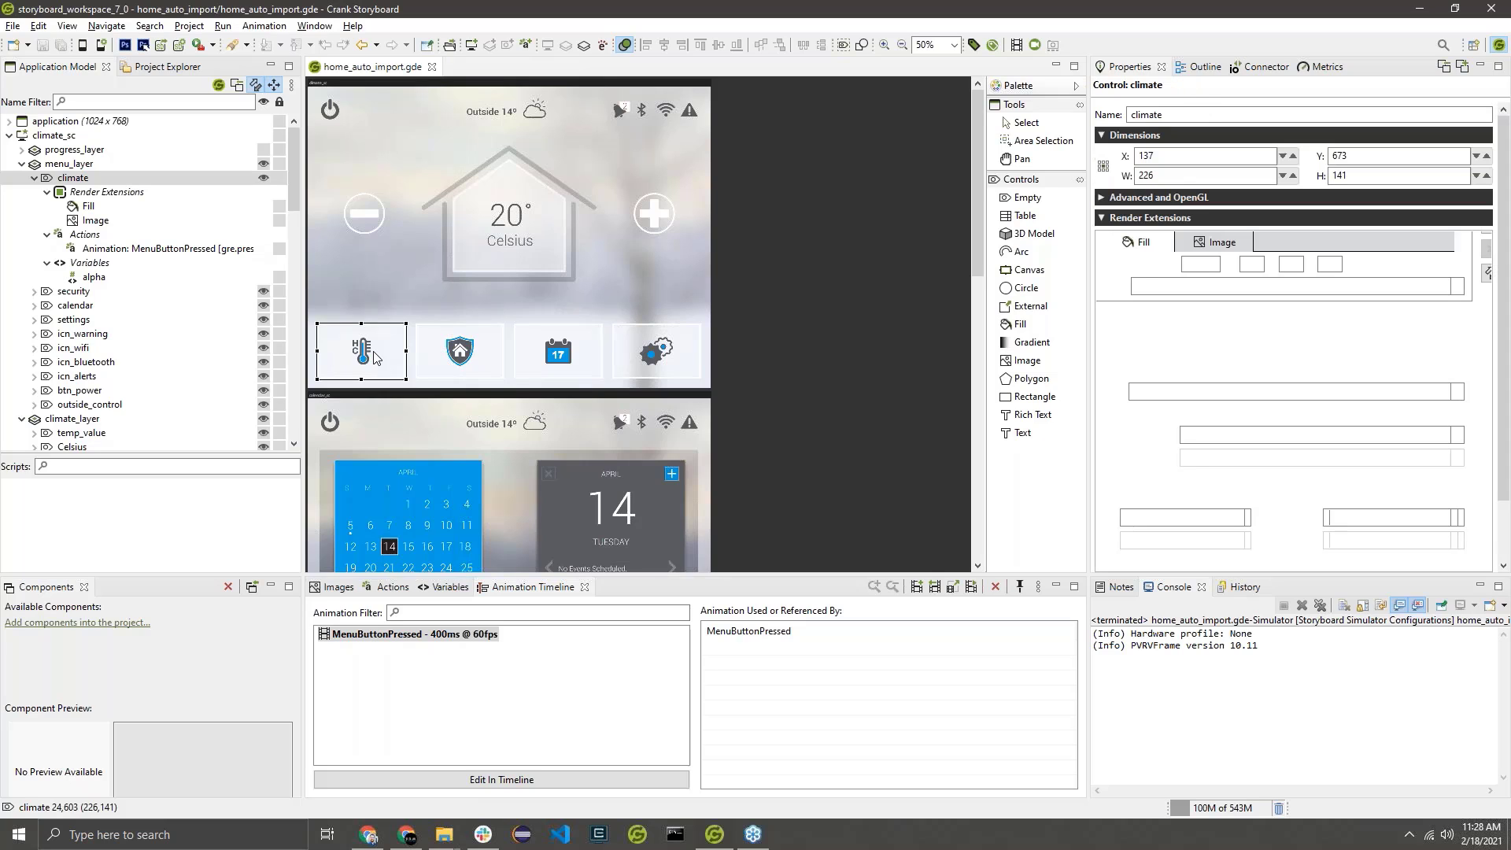
{"action": "left_click", "coordinate": [390, 587]}
{"action": "left_click", "coordinate": [406, 662]}
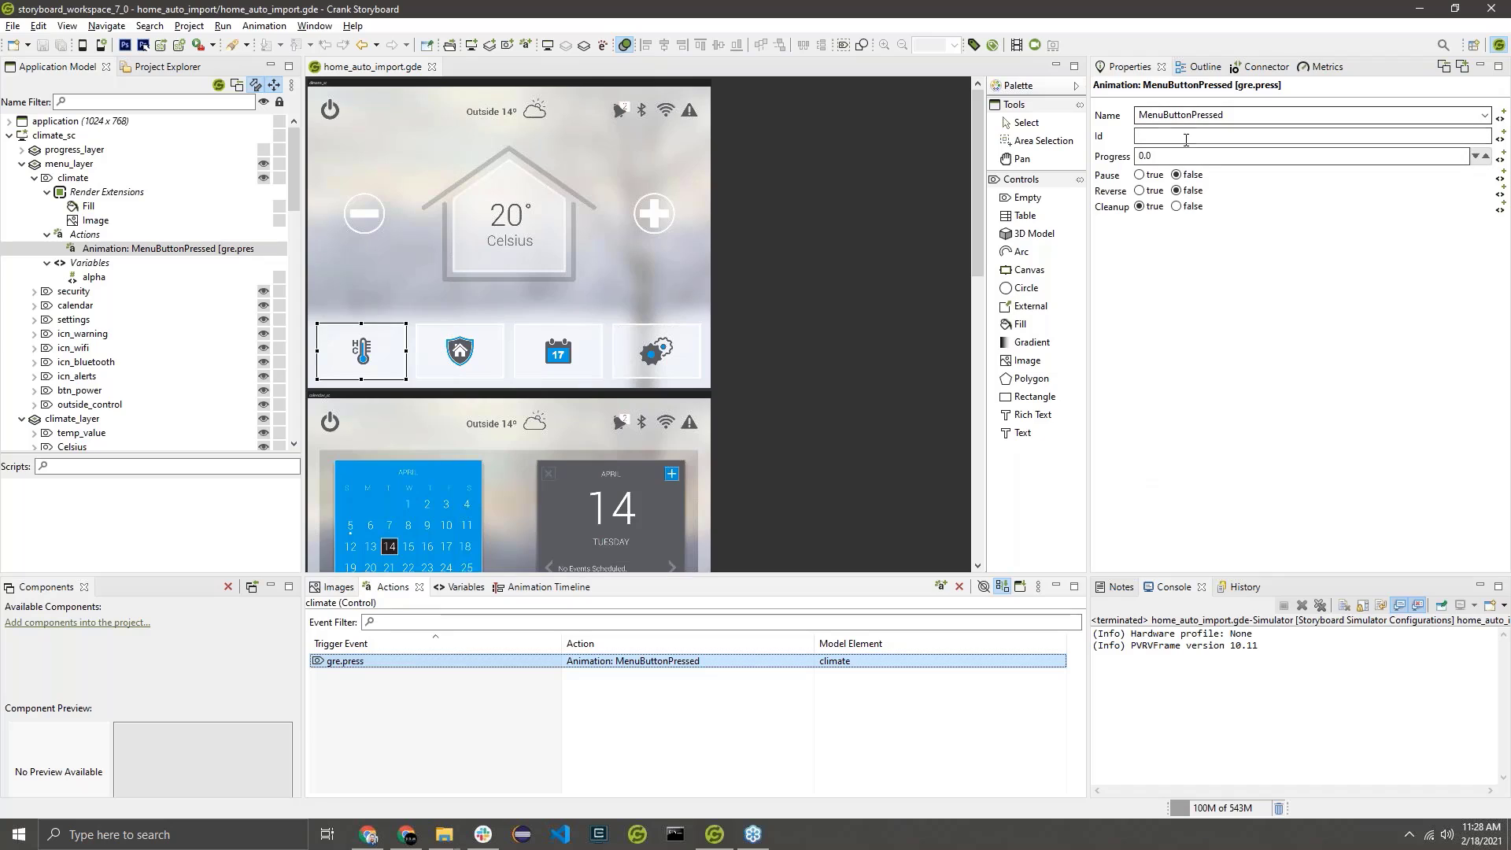
{"action": "left_click", "coordinate": [1186, 140]}
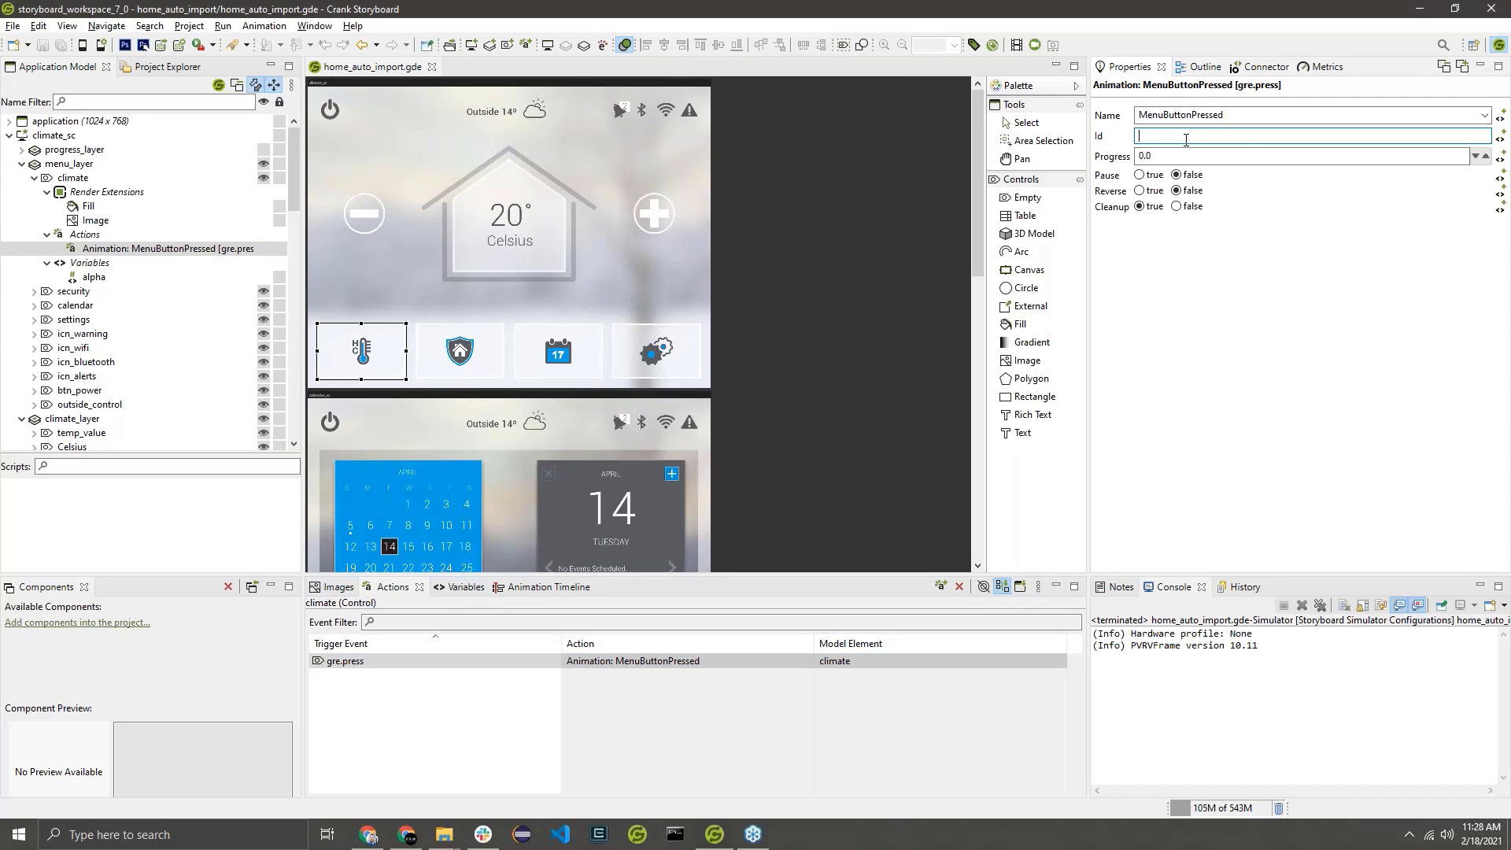
{"action": "left_click_drag", "start_coordinate": [1260, 115], "coordinate": [1106, 112]}
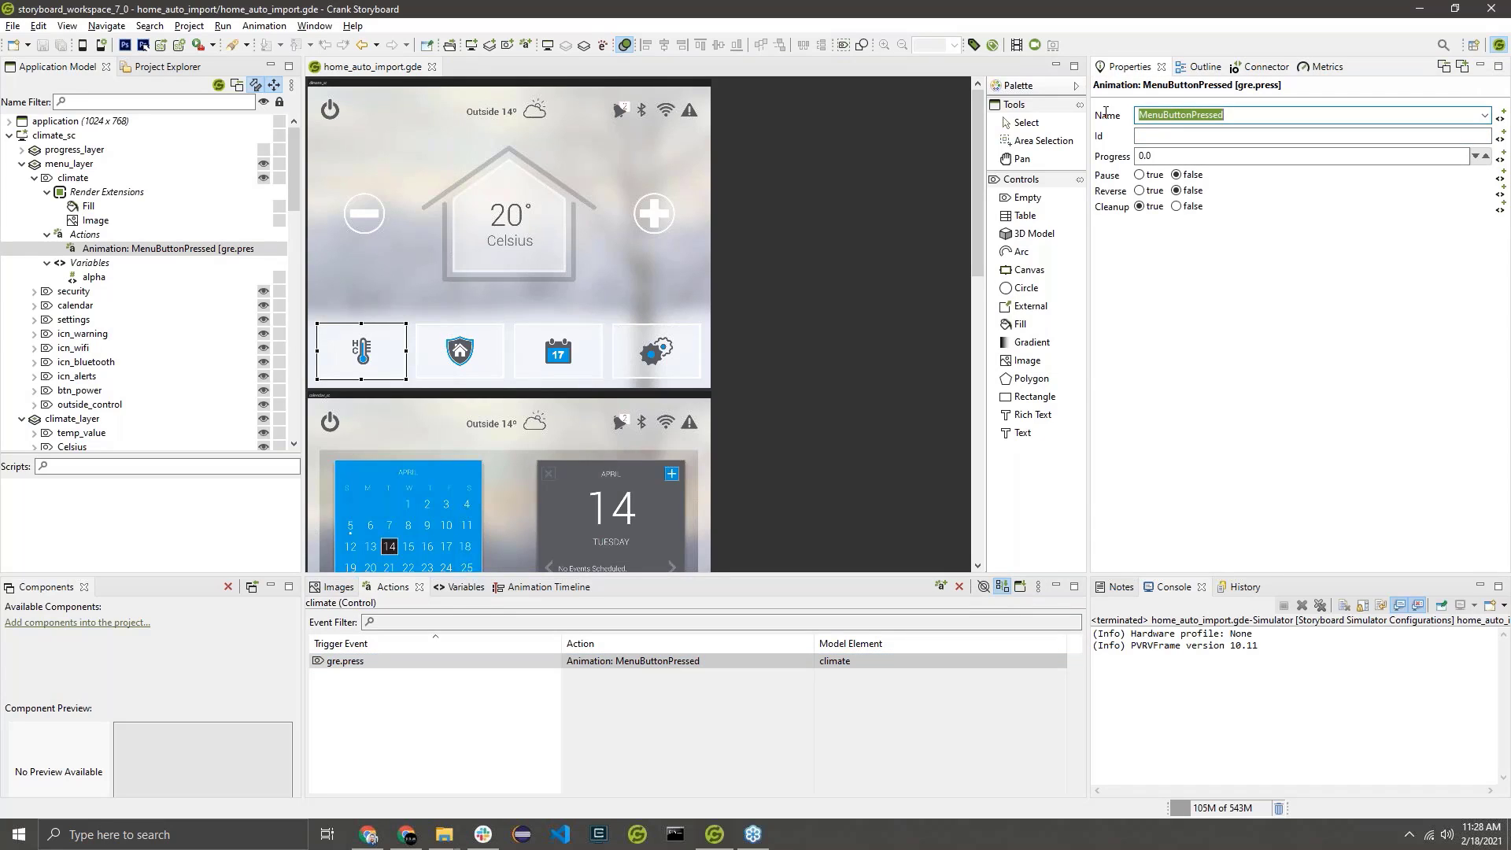
{"action": "left_click", "coordinate": [1181, 136]}
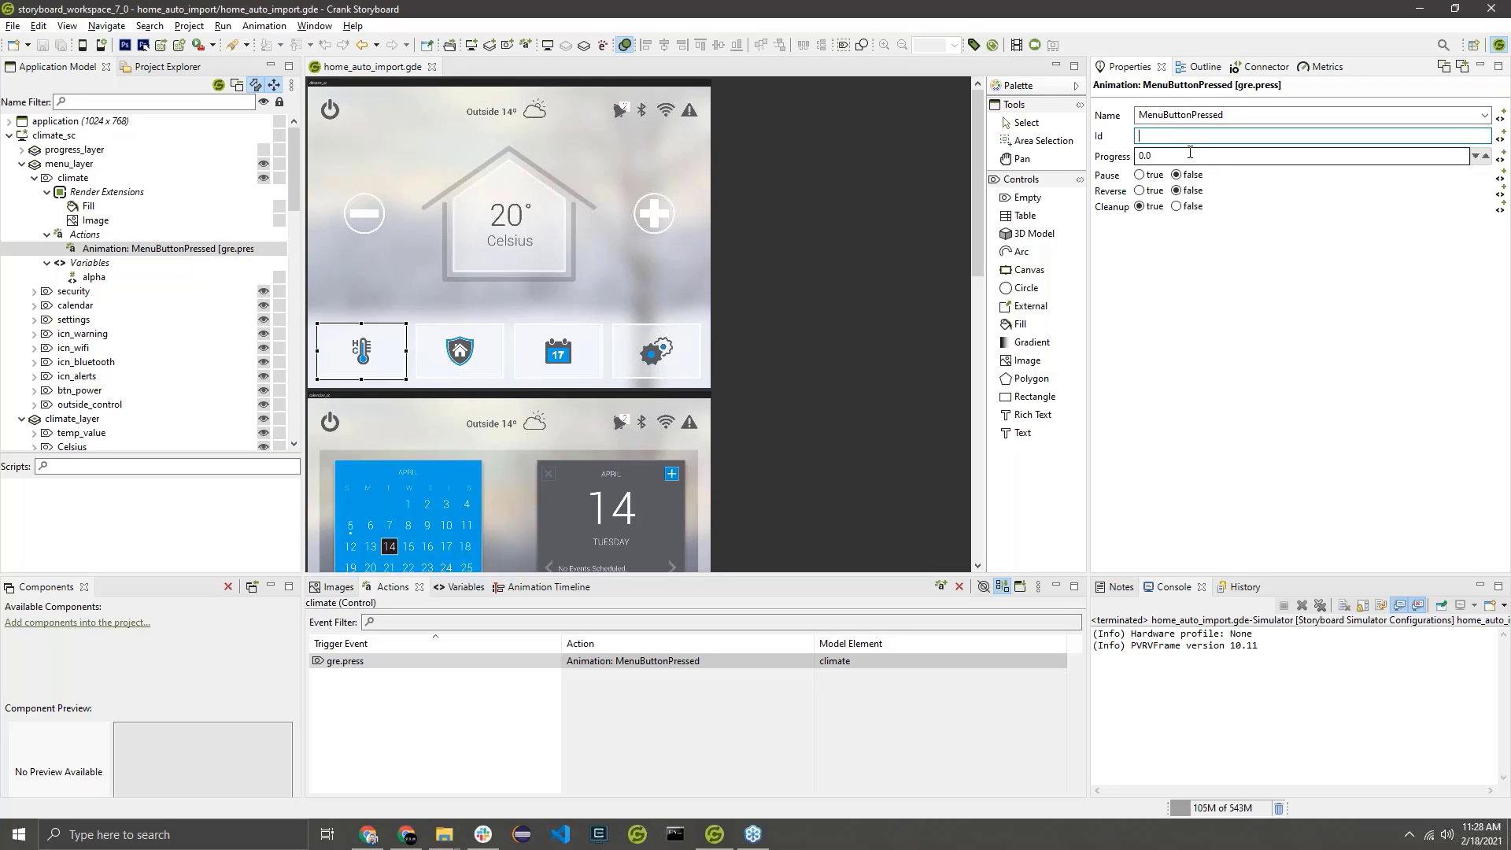
{"action": "type", "text": "cli"}
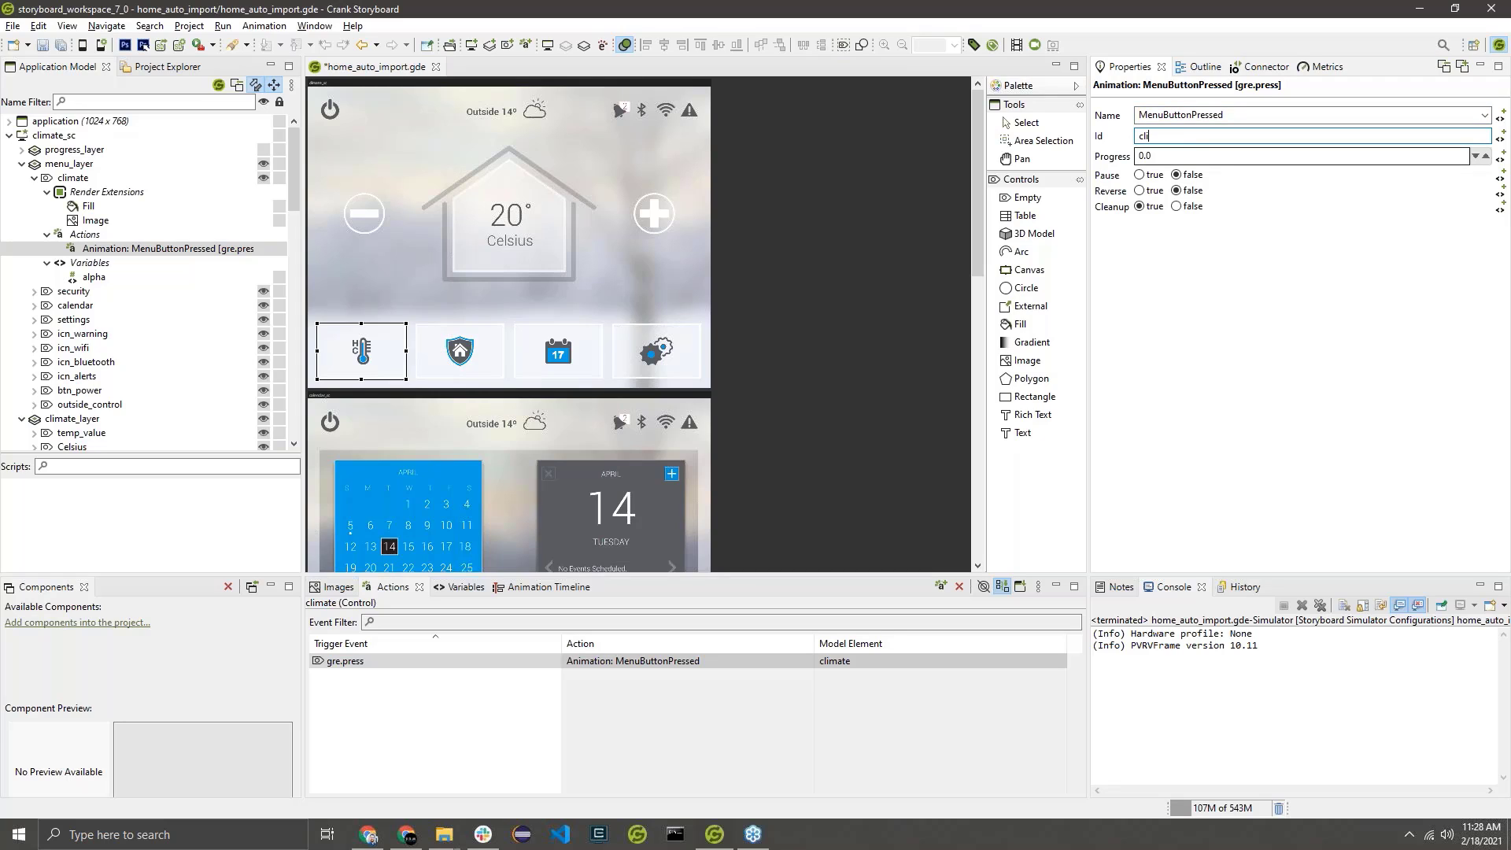
{"action": "type", "text": "mate"}
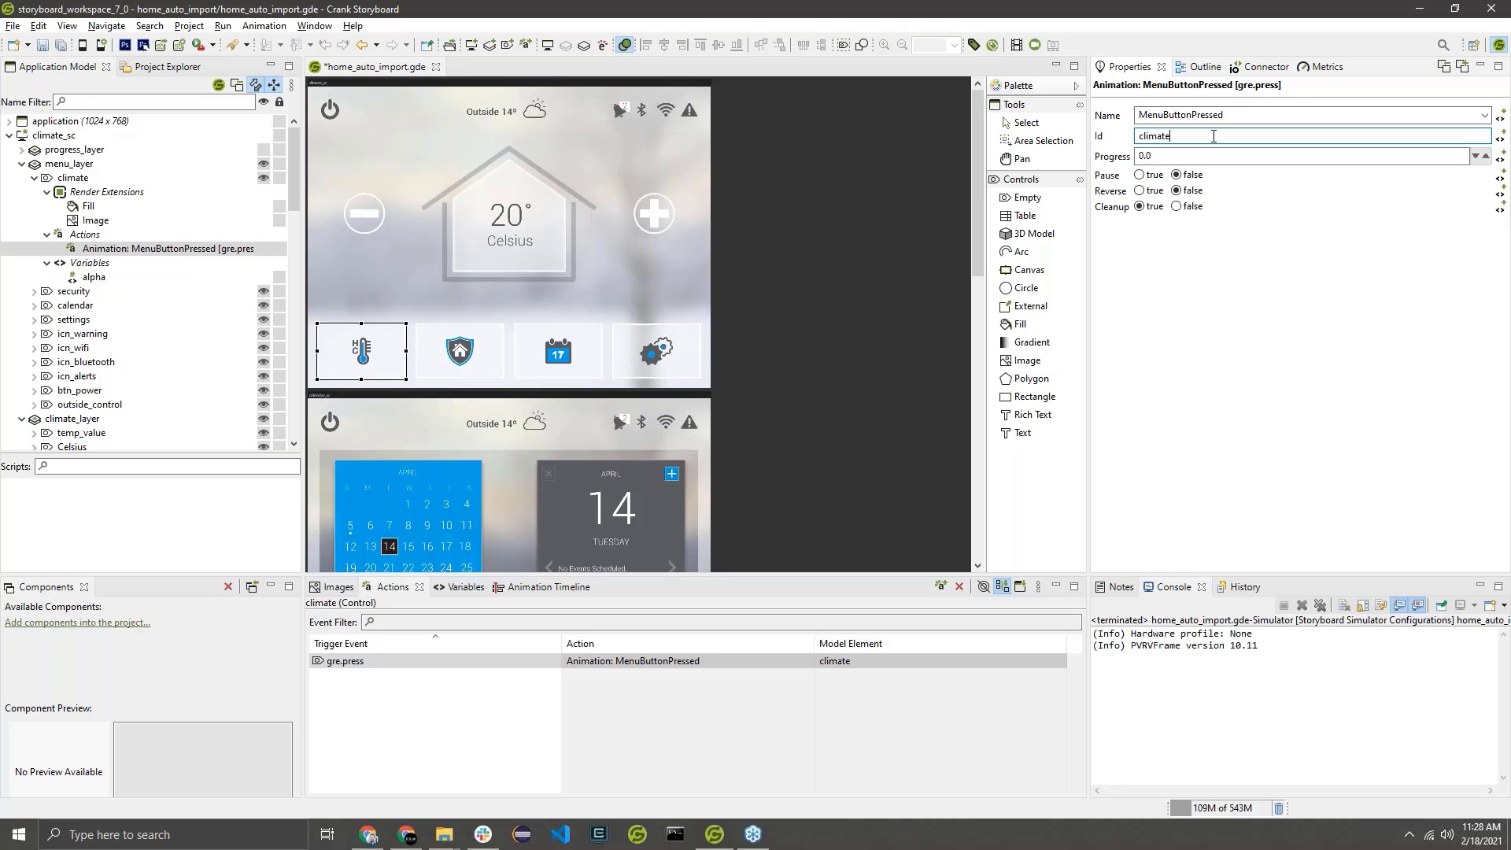
{"action": "key", "text": "Return"}
Try qualifying the climate action's Id as menu_layer.climate, and restore it to climate.
{"action": "left_click", "coordinate": [1196, 138]}
{"action": "type", "text": "menu_layer."}
{"action": "left_click_drag", "start_coordinate": [1242, 140], "coordinate": [1011, 132]}
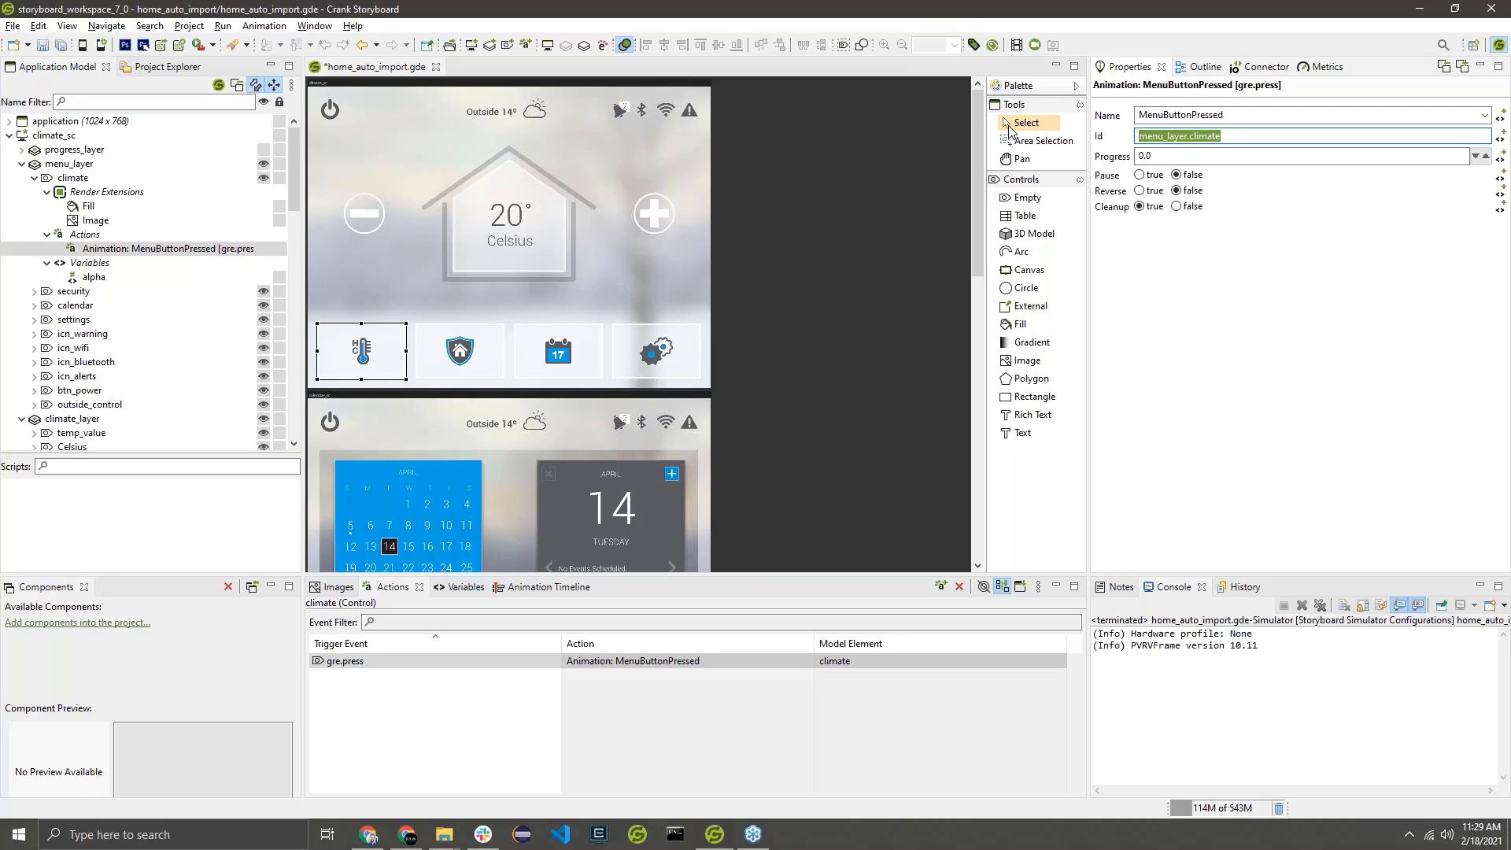
{"action": "left_click", "coordinate": [1190, 137]}
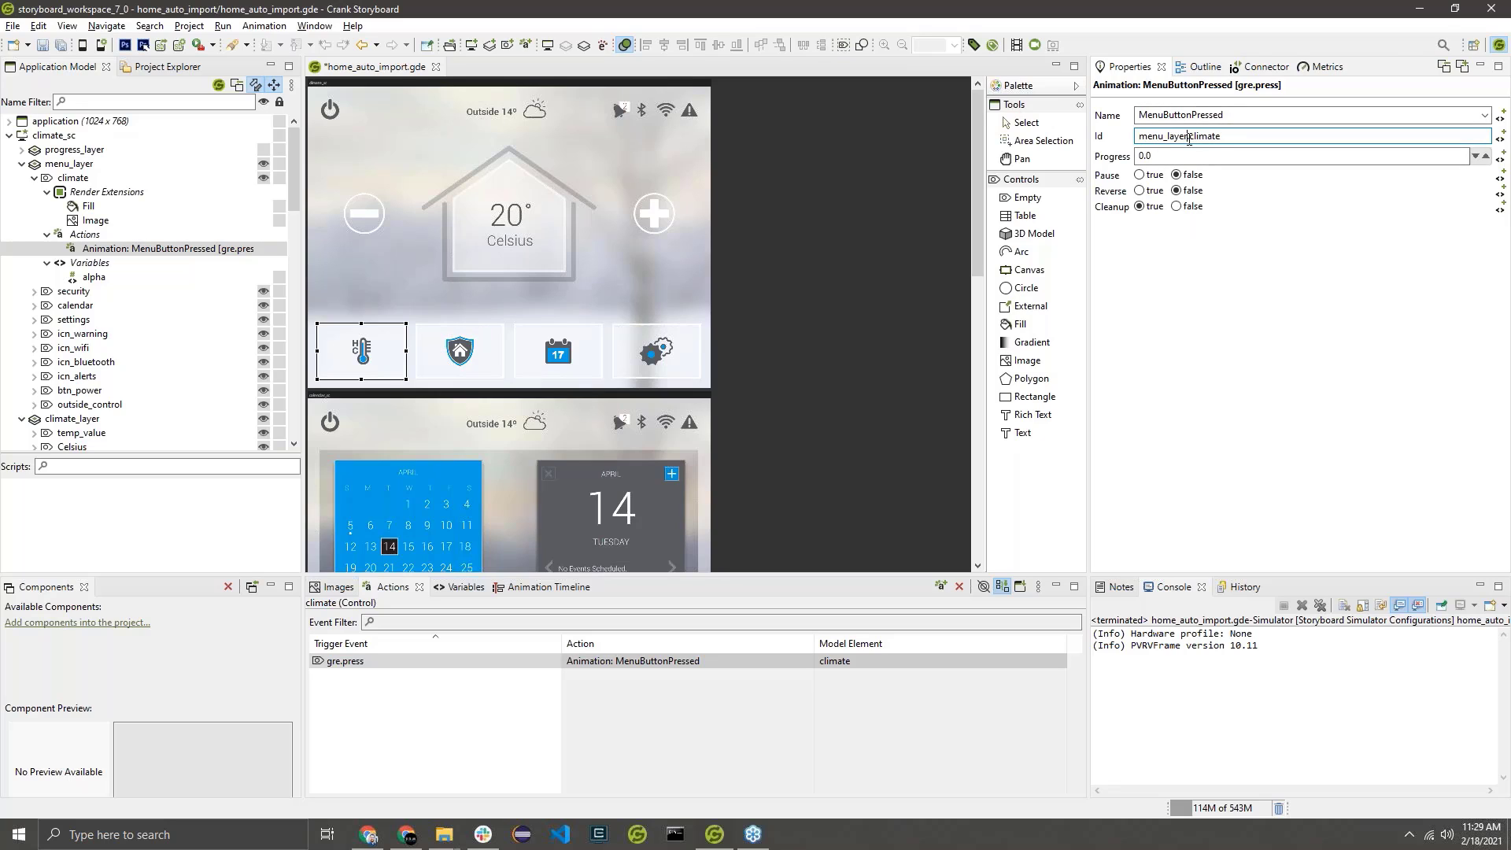
{"action": "key", "text": "shift+Home"}
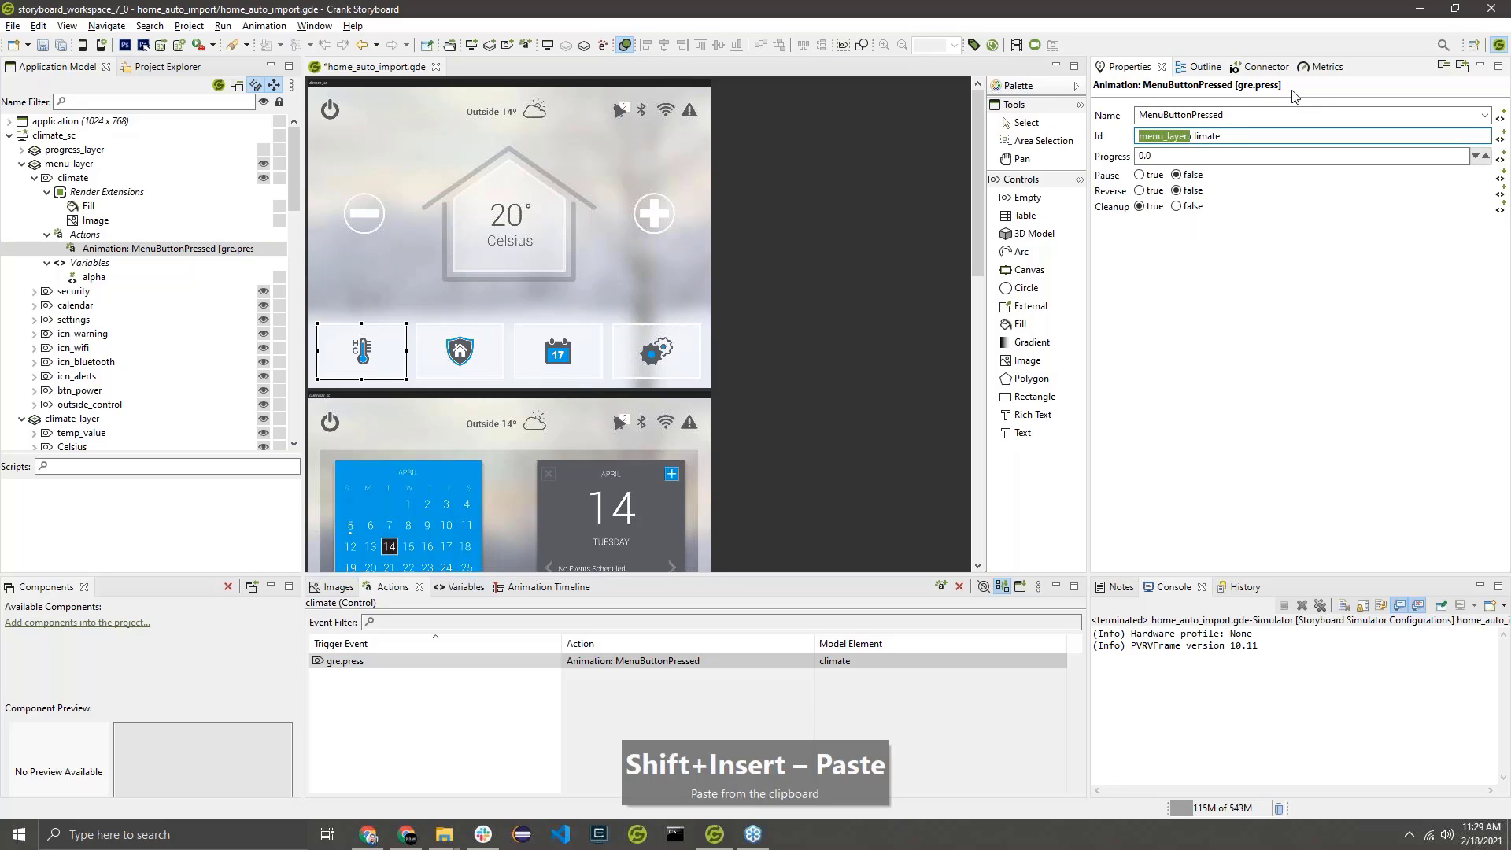
{"action": "key", "text": "Delete"}
{"action": "key", "text": "Tab"}
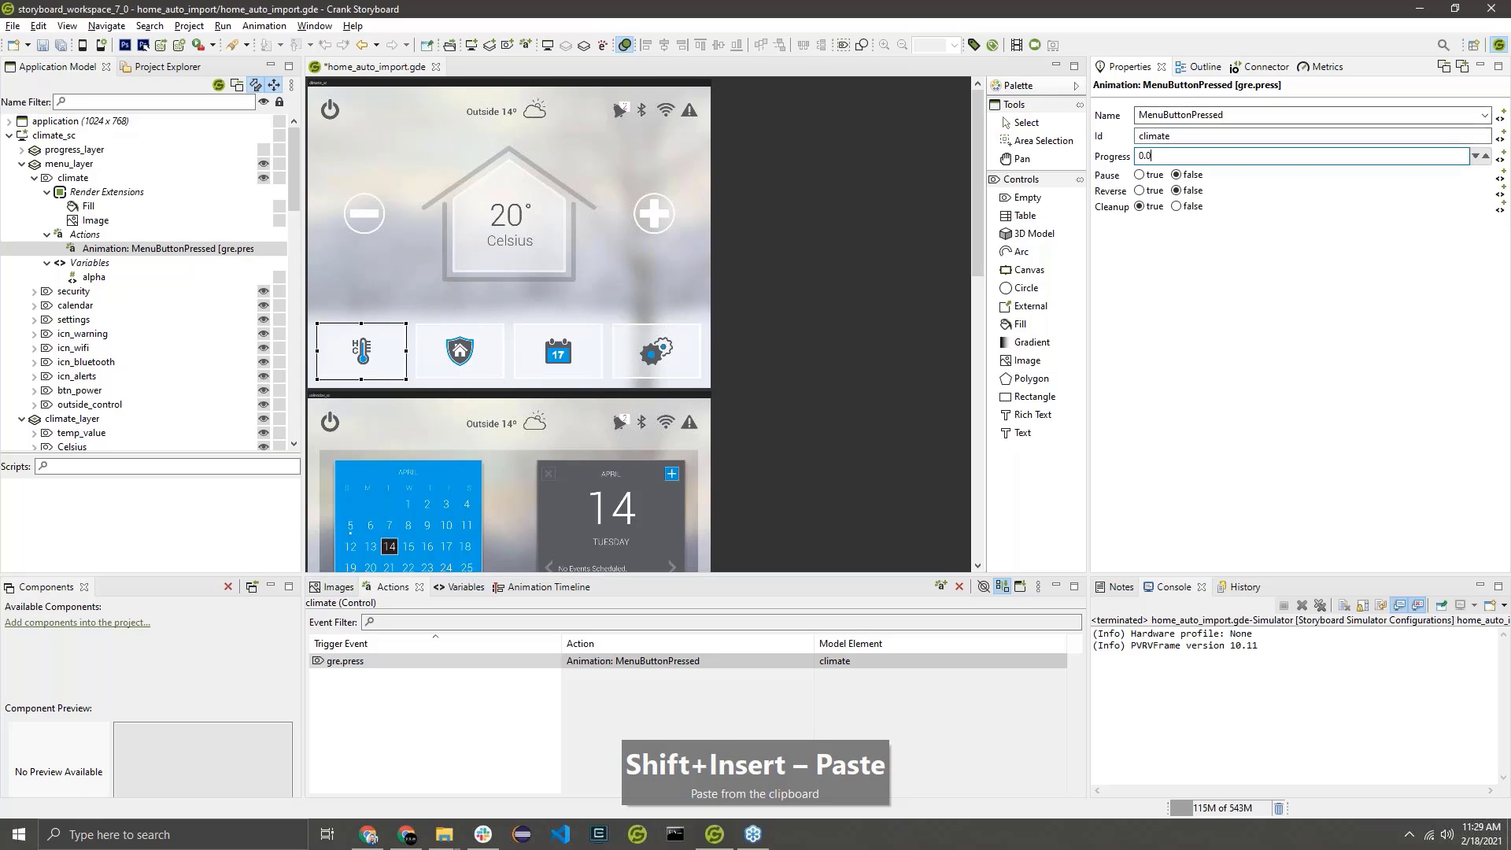
{"action": "key", "text": "shift+Tab"}
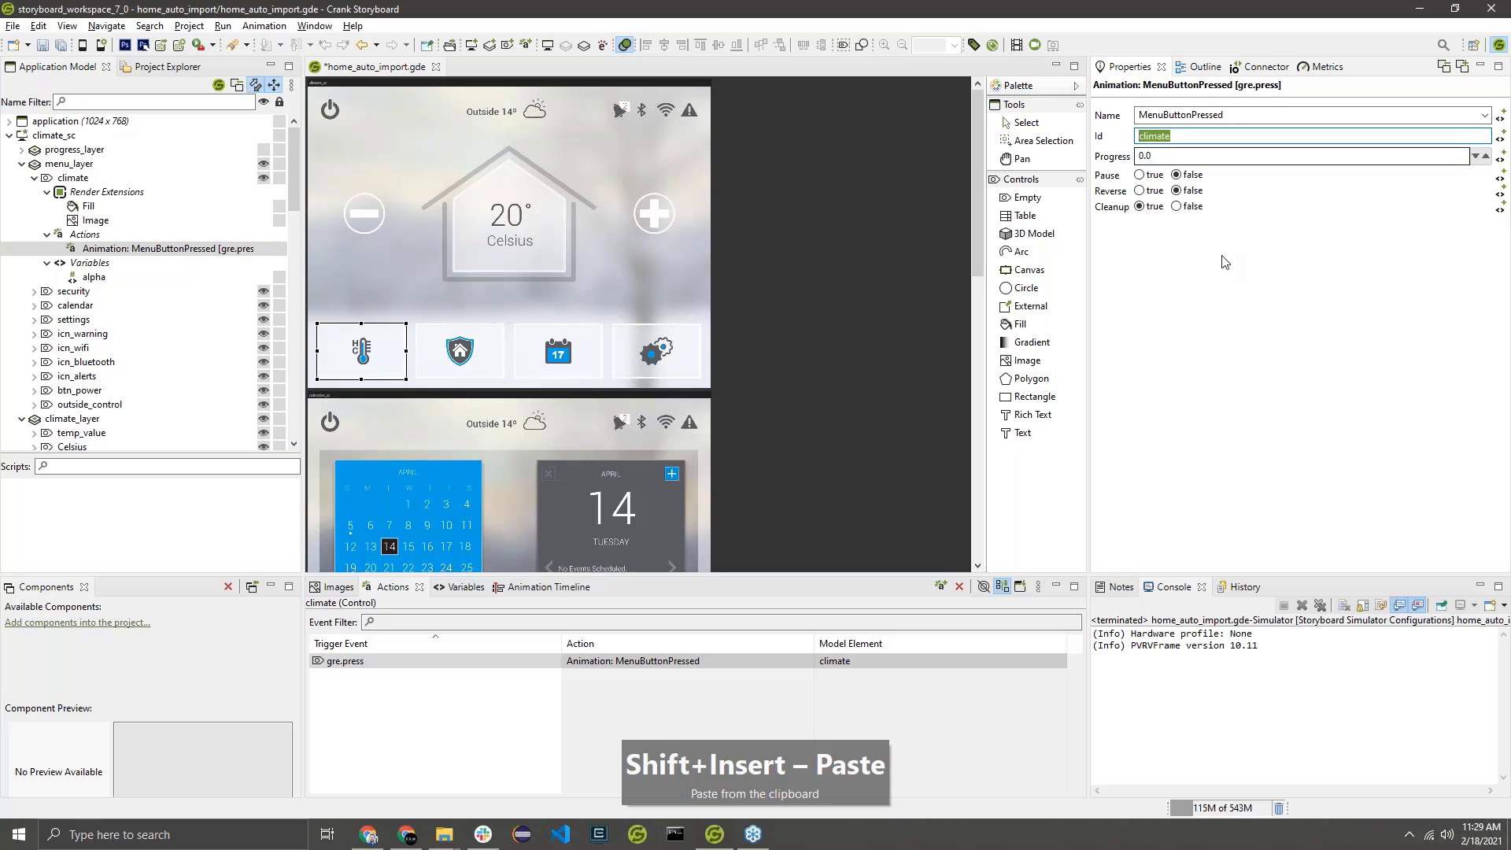
Set the Id of the security control's MenuButtonPressed press action to security.
{"action": "left_click", "coordinate": [463, 376]}
{"action": "left_click", "coordinate": [521, 666]}
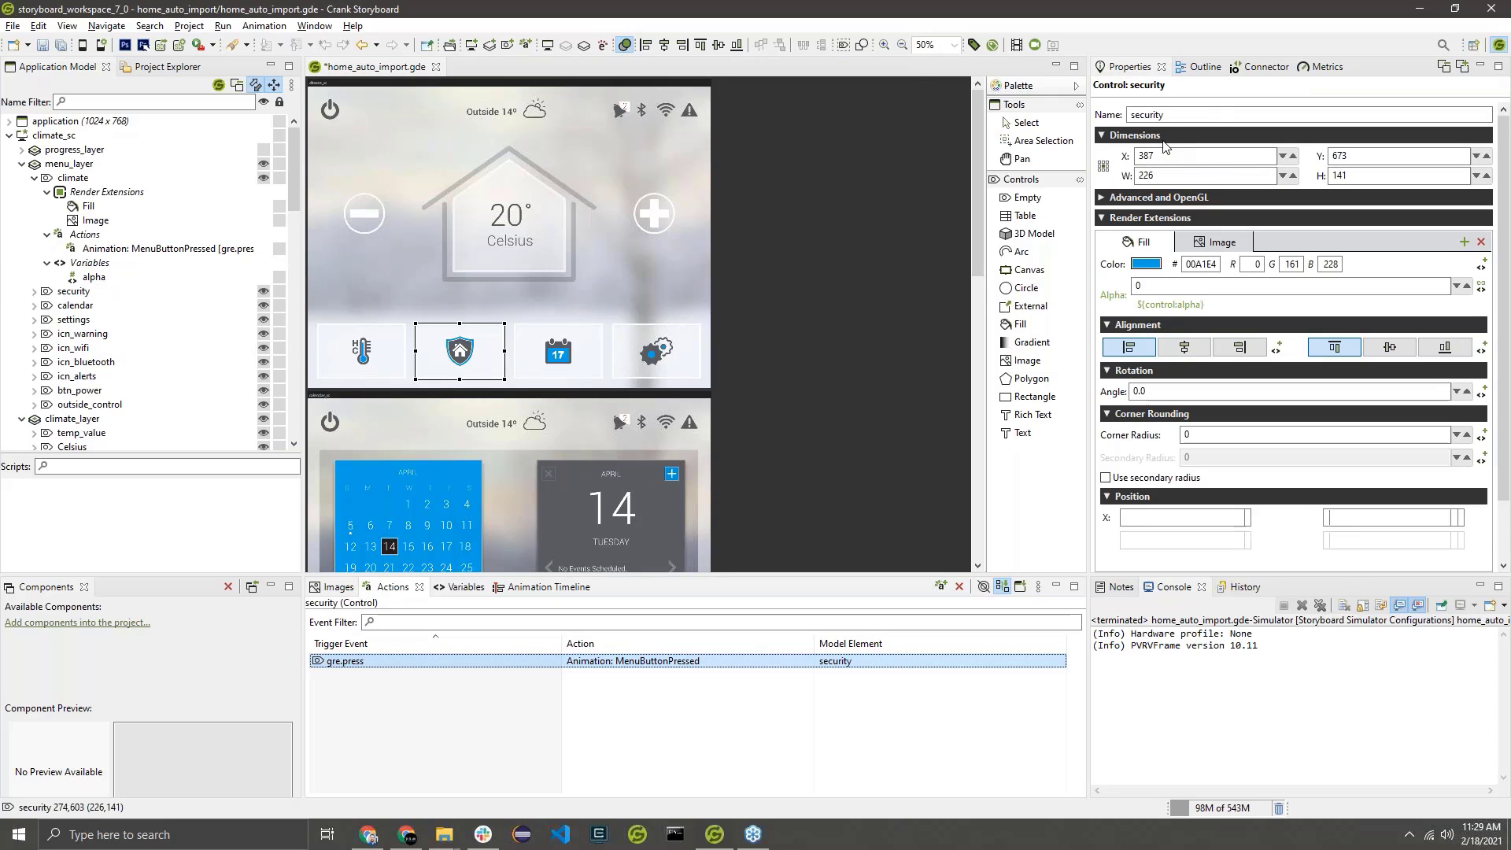
{"action": "left_click", "coordinate": [838, 662]}
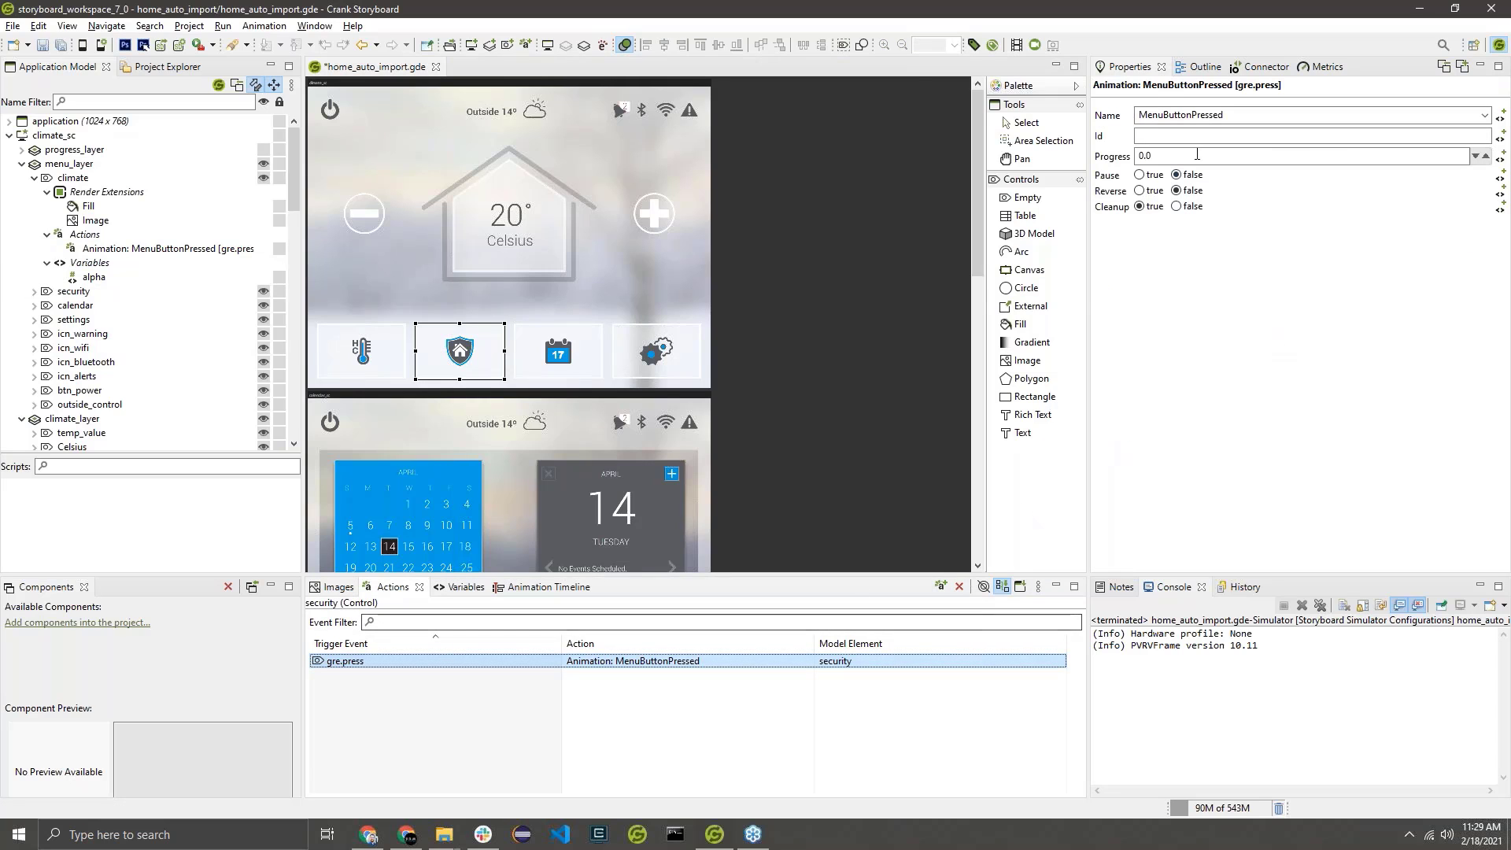
{"action": "left_click", "coordinate": [1197, 136]}
{"action": "type", "text": "security"}
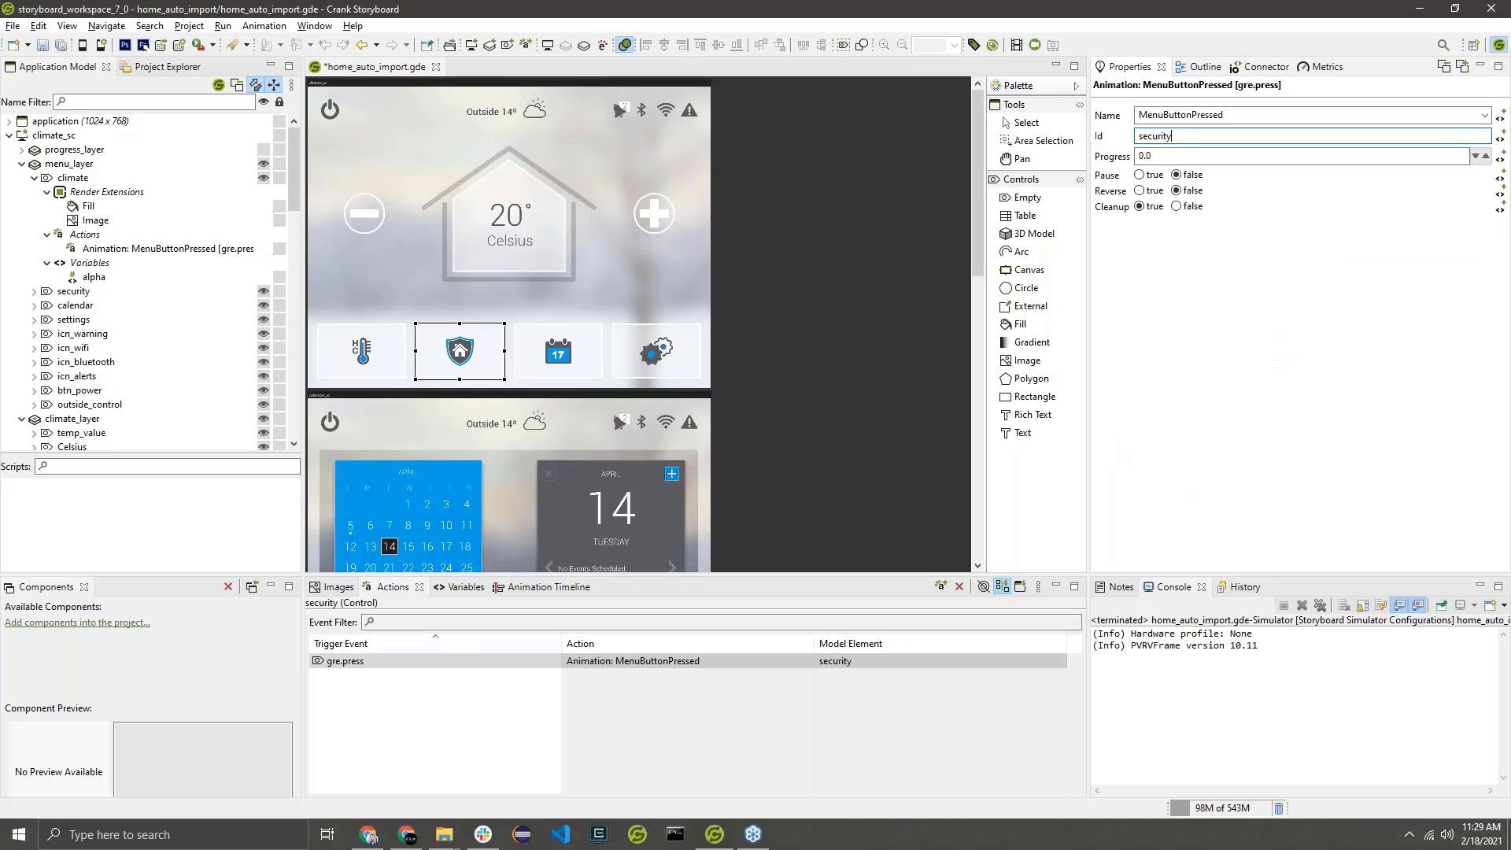
Set the Id of the calendar control's MenuButtonPressed press action to calendar.
{"action": "left_click", "coordinate": [535, 354]}
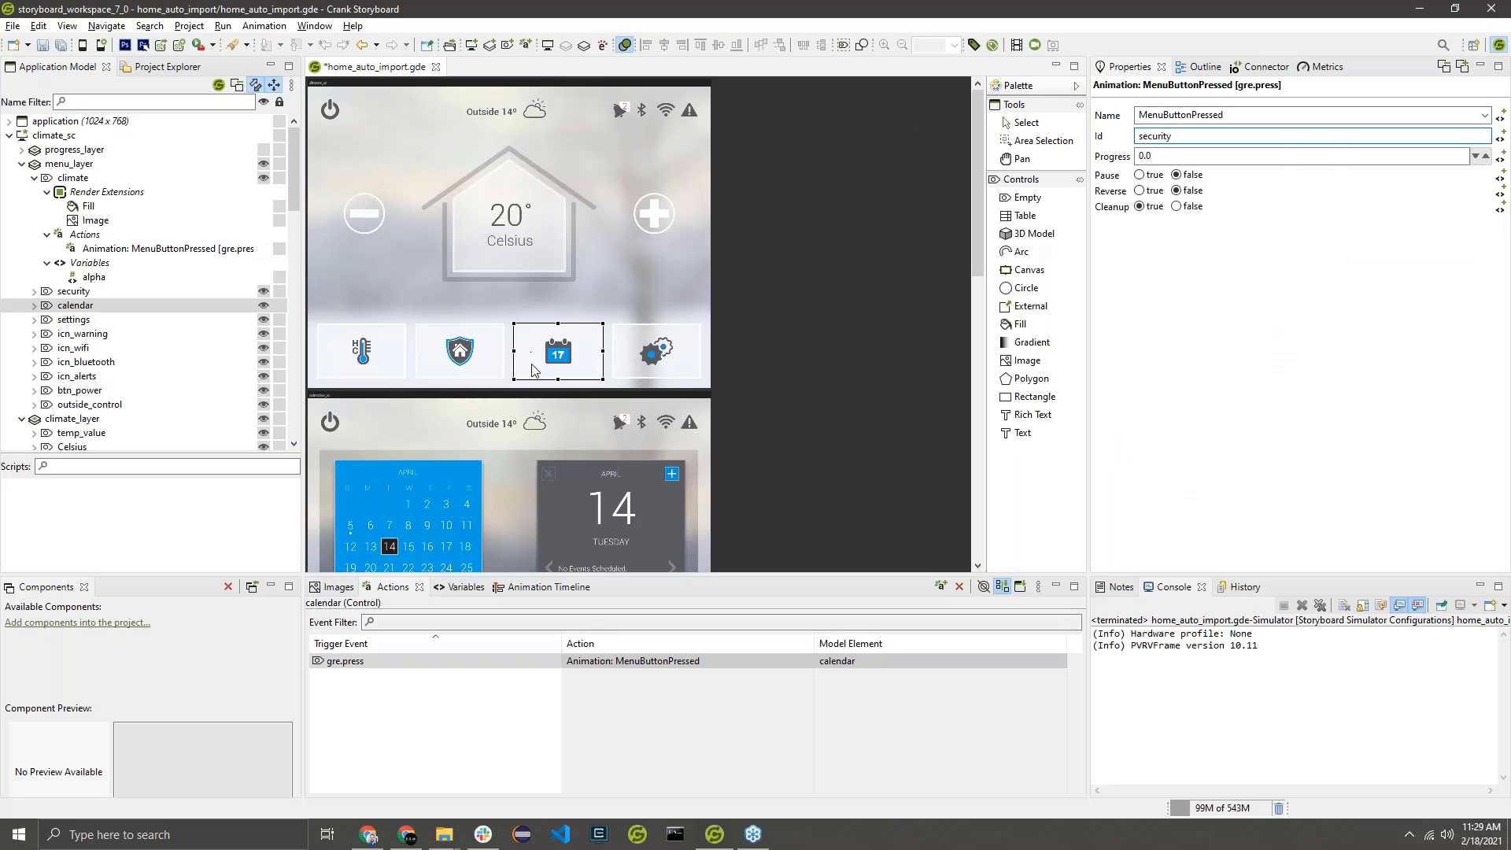
{"action": "left_click", "coordinate": [581, 663]}
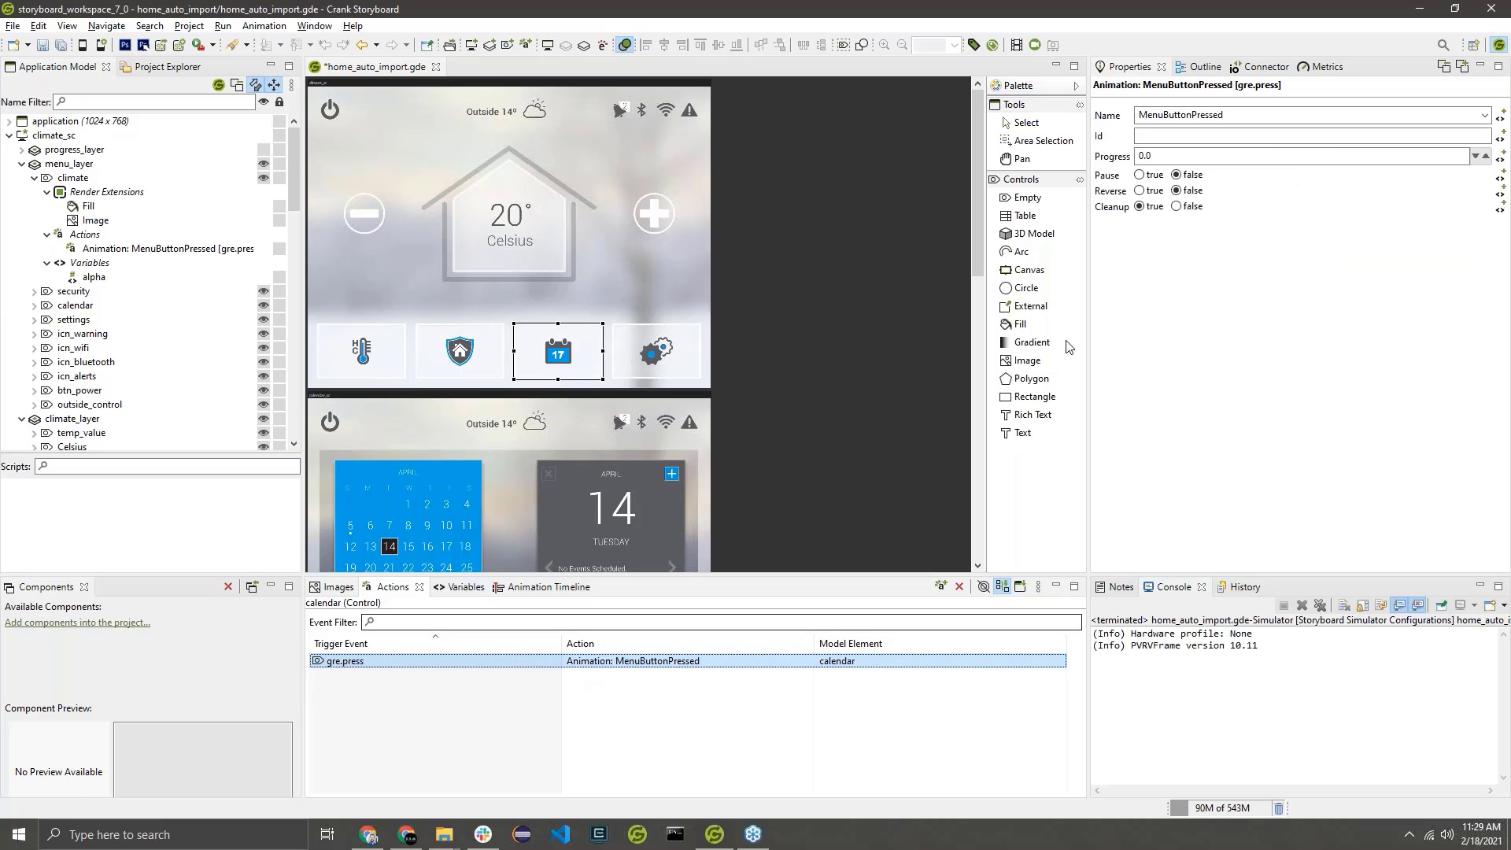
{"action": "left_click", "coordinate": [1157, 137]}
{"action": "type", "text": "cale"}
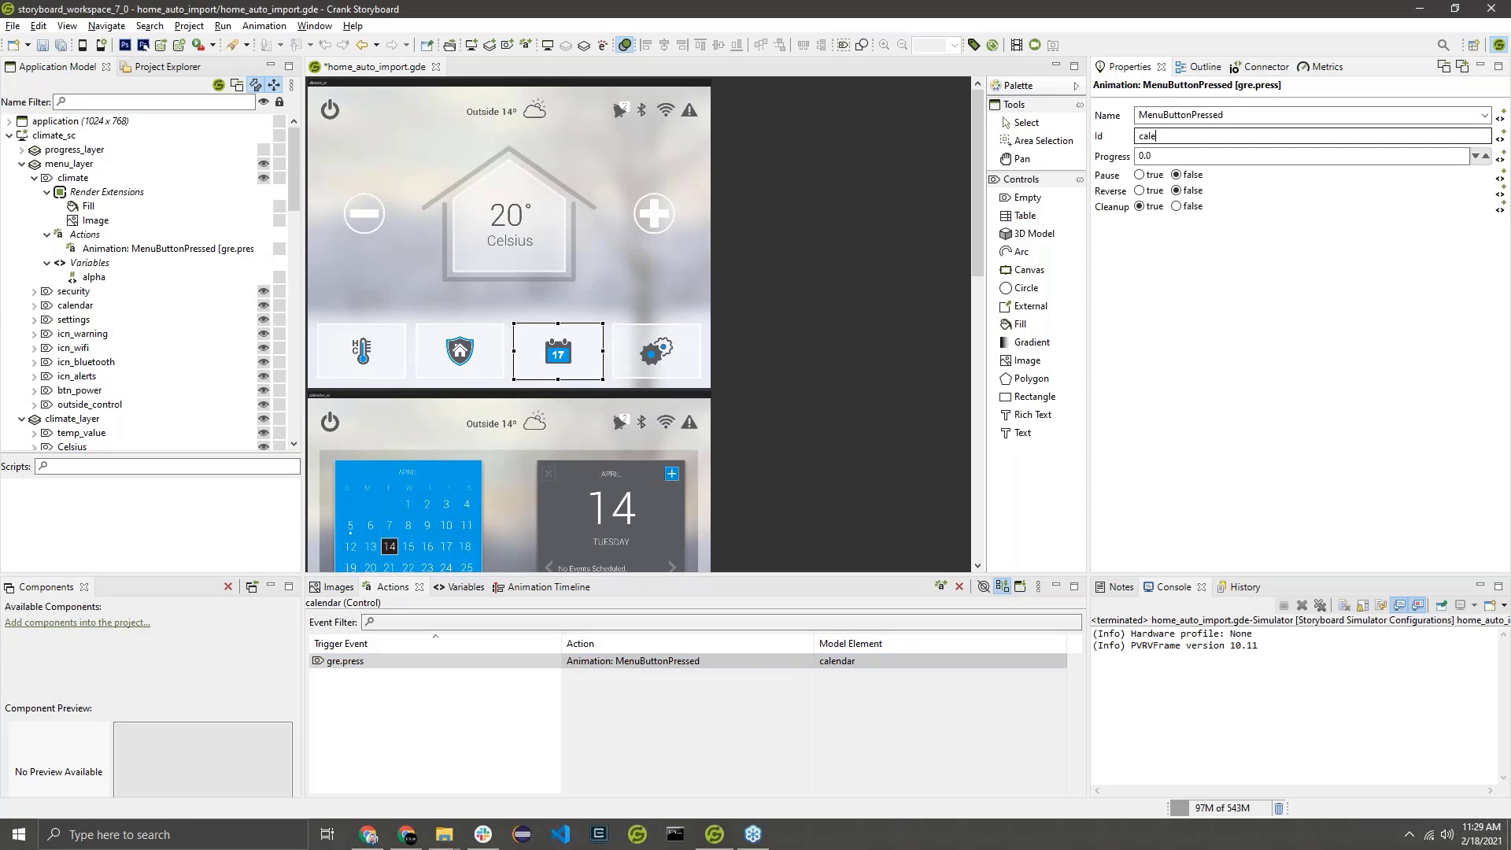
{"action": "type", "text": "ndar"}
Set the Id of the settings control's MenuButtonPressed press action to settings.
{"action": "left_click", "coordinate": [662, 356]}
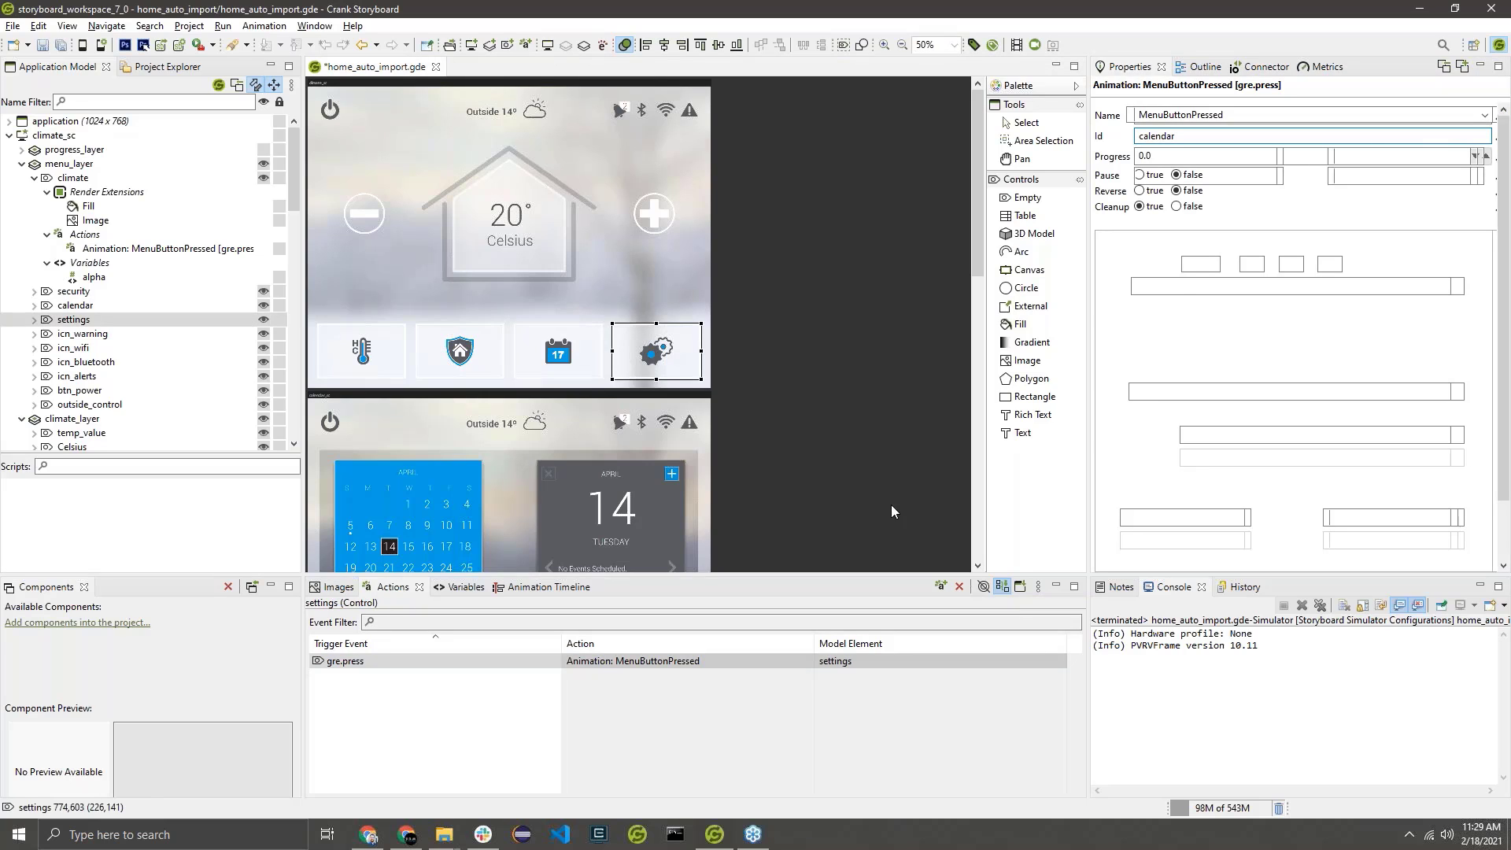
{"action": "left_click", "coordinate": [720, 664]}
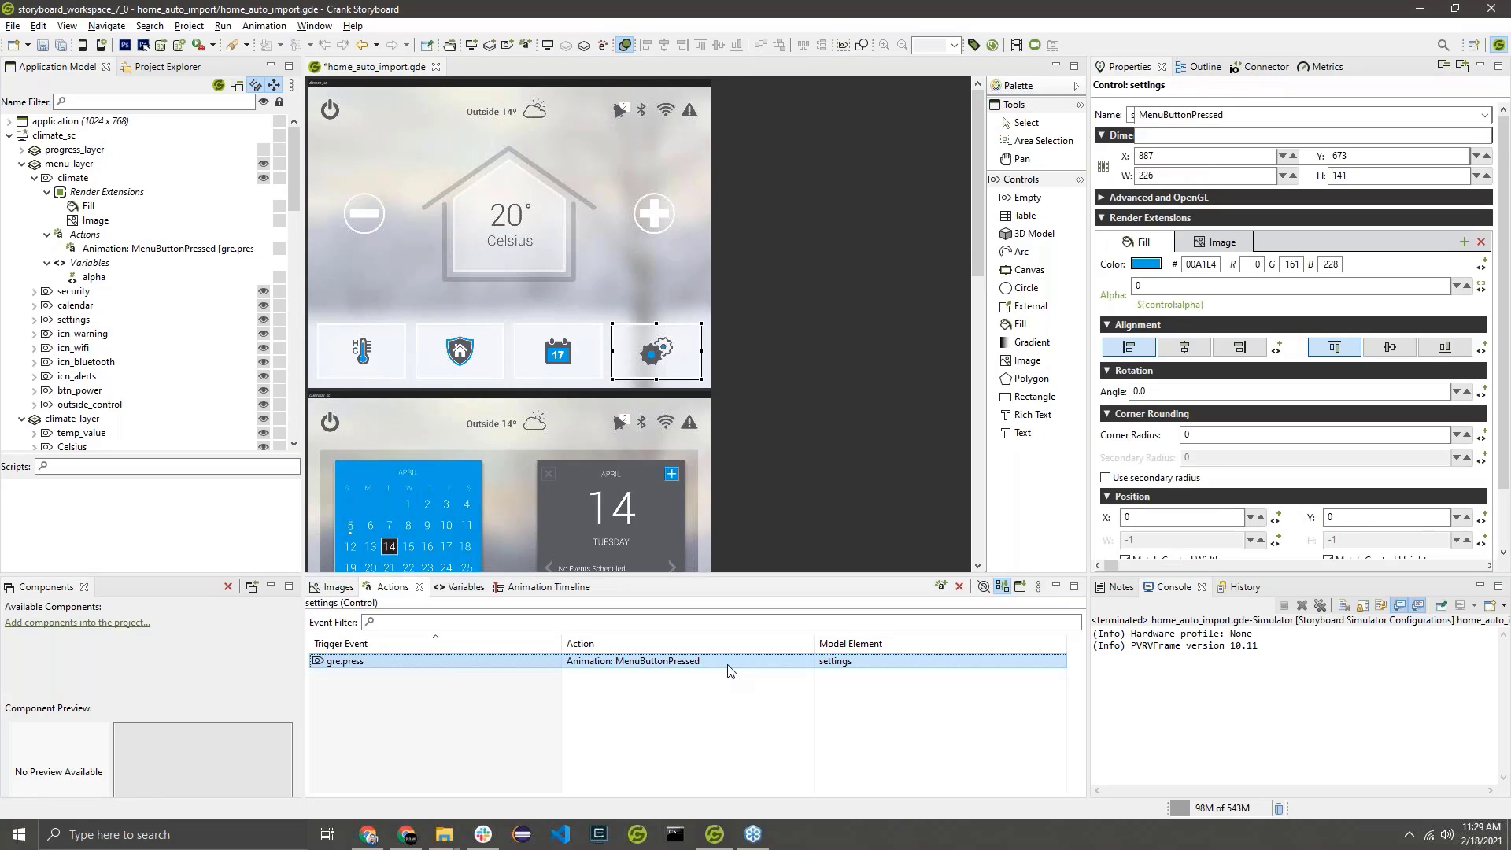
{"action": "left_click", "coordinate": [1207, 135]}
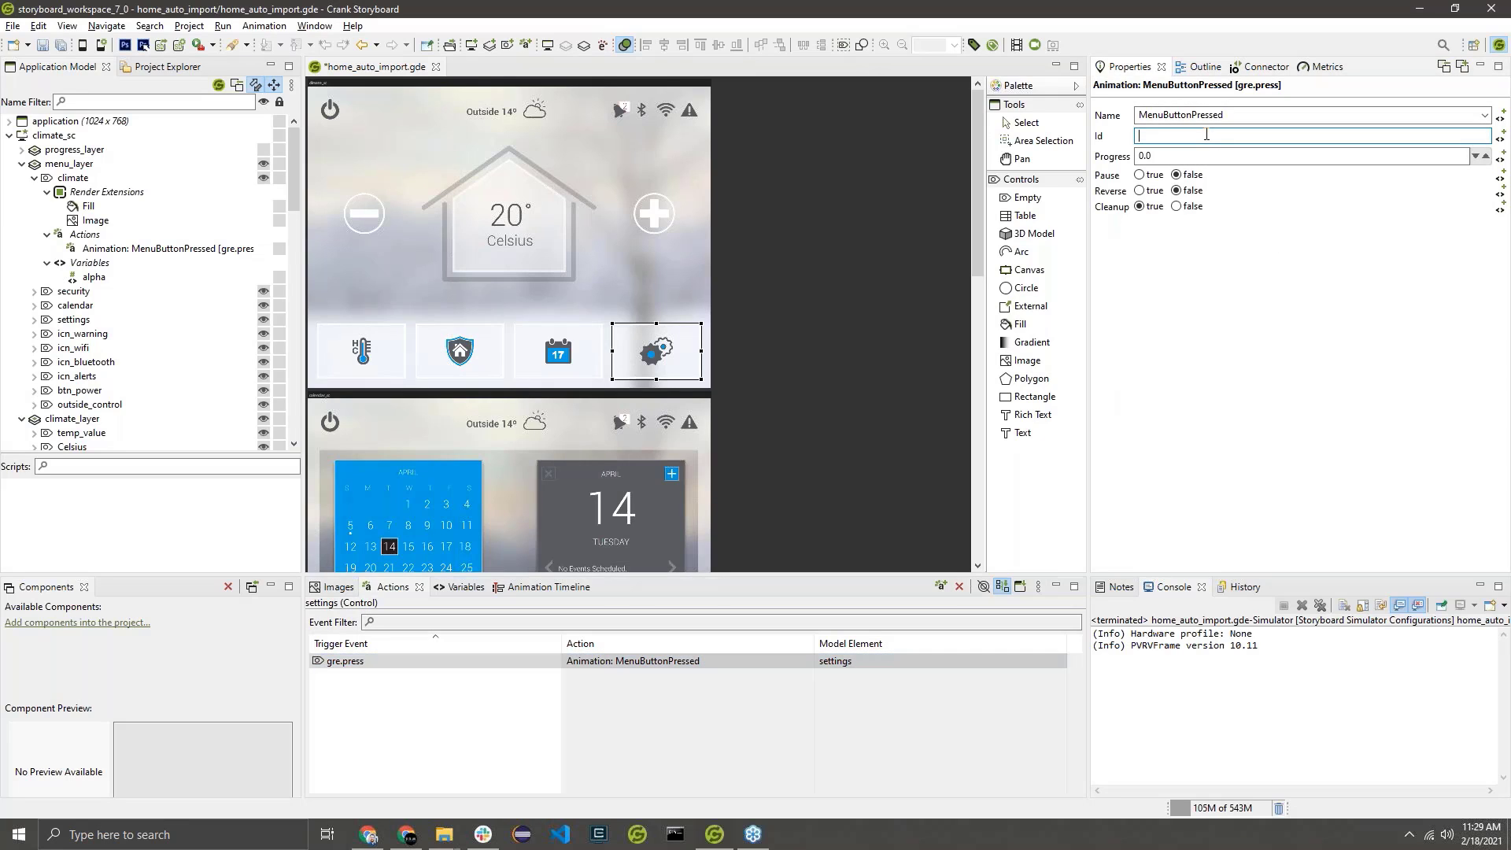
{"action": "type", "text": "settings"}
Save the project, run it in the simulator with the new animation Ids, and close the simulator.
{"action": "key", "text": "ctrl+s"}
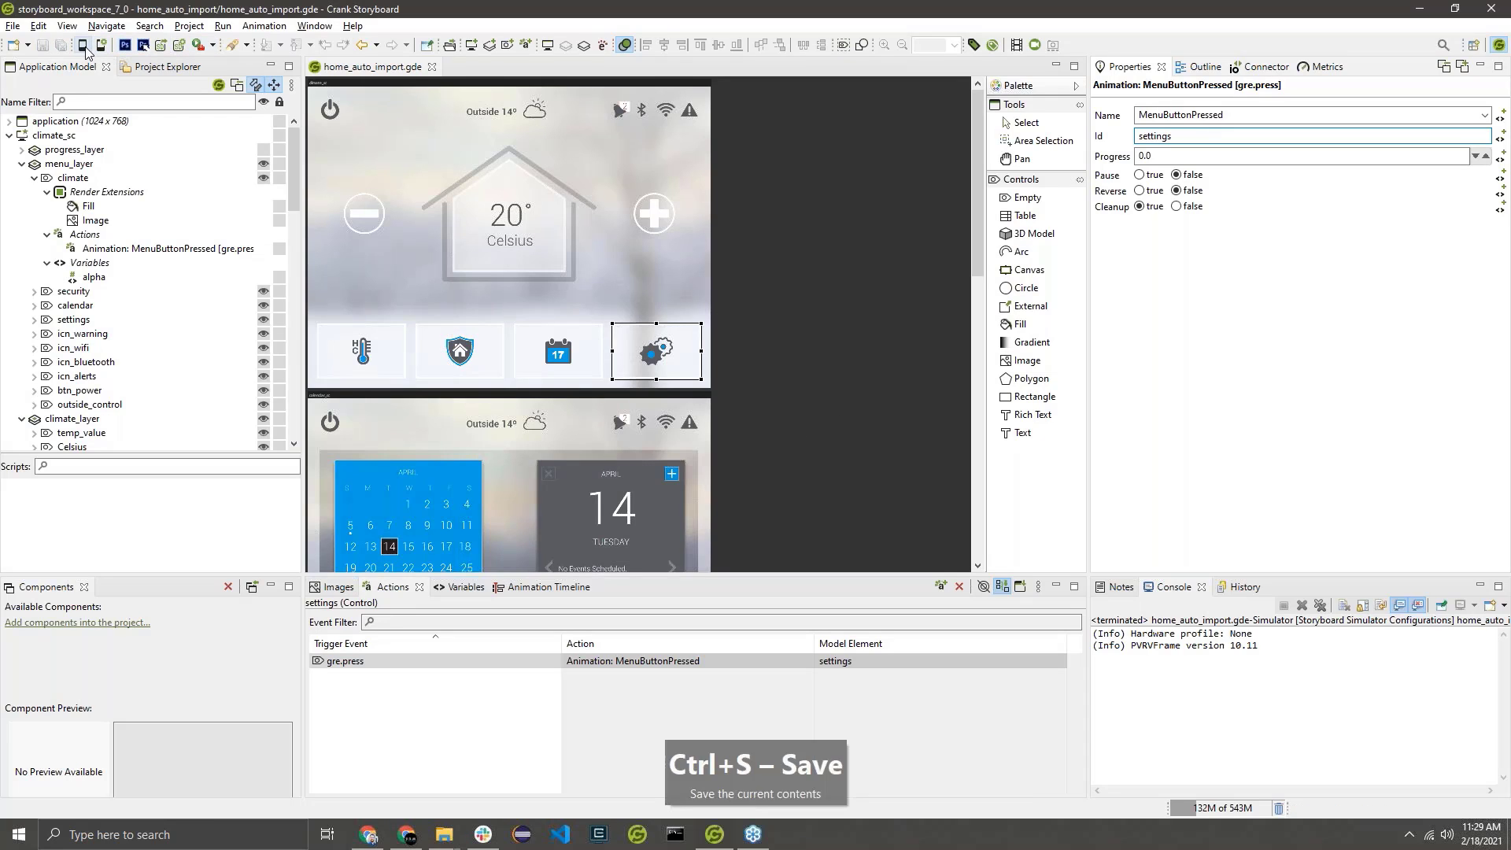
{"action": "key", "text": "ctrl+l"}
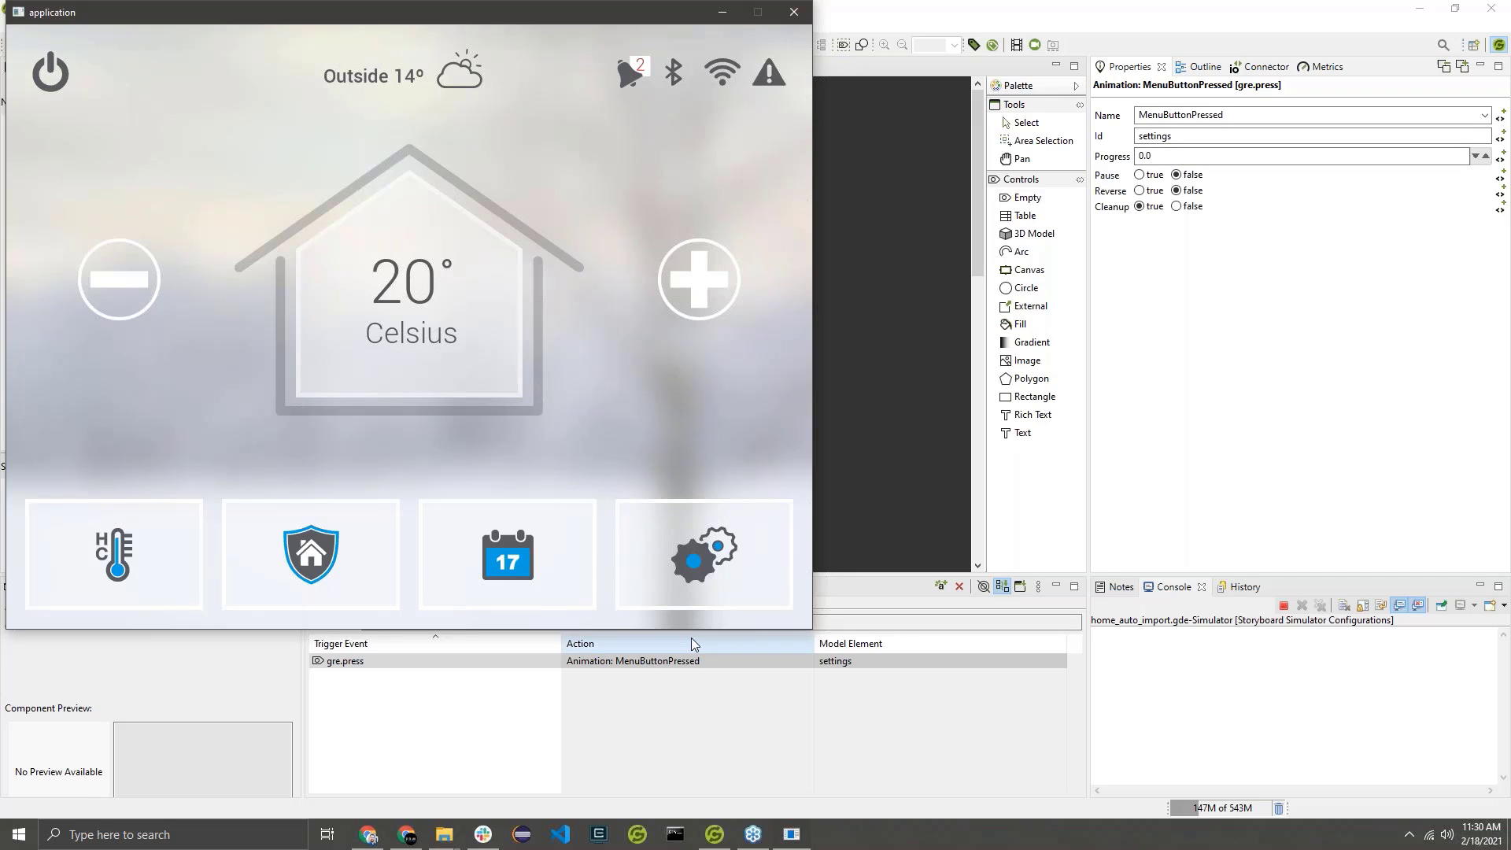
{"action": "left_click", "coordinate": [793, 834]}
{"action": "left_click", "coordinate": [793, 834]}
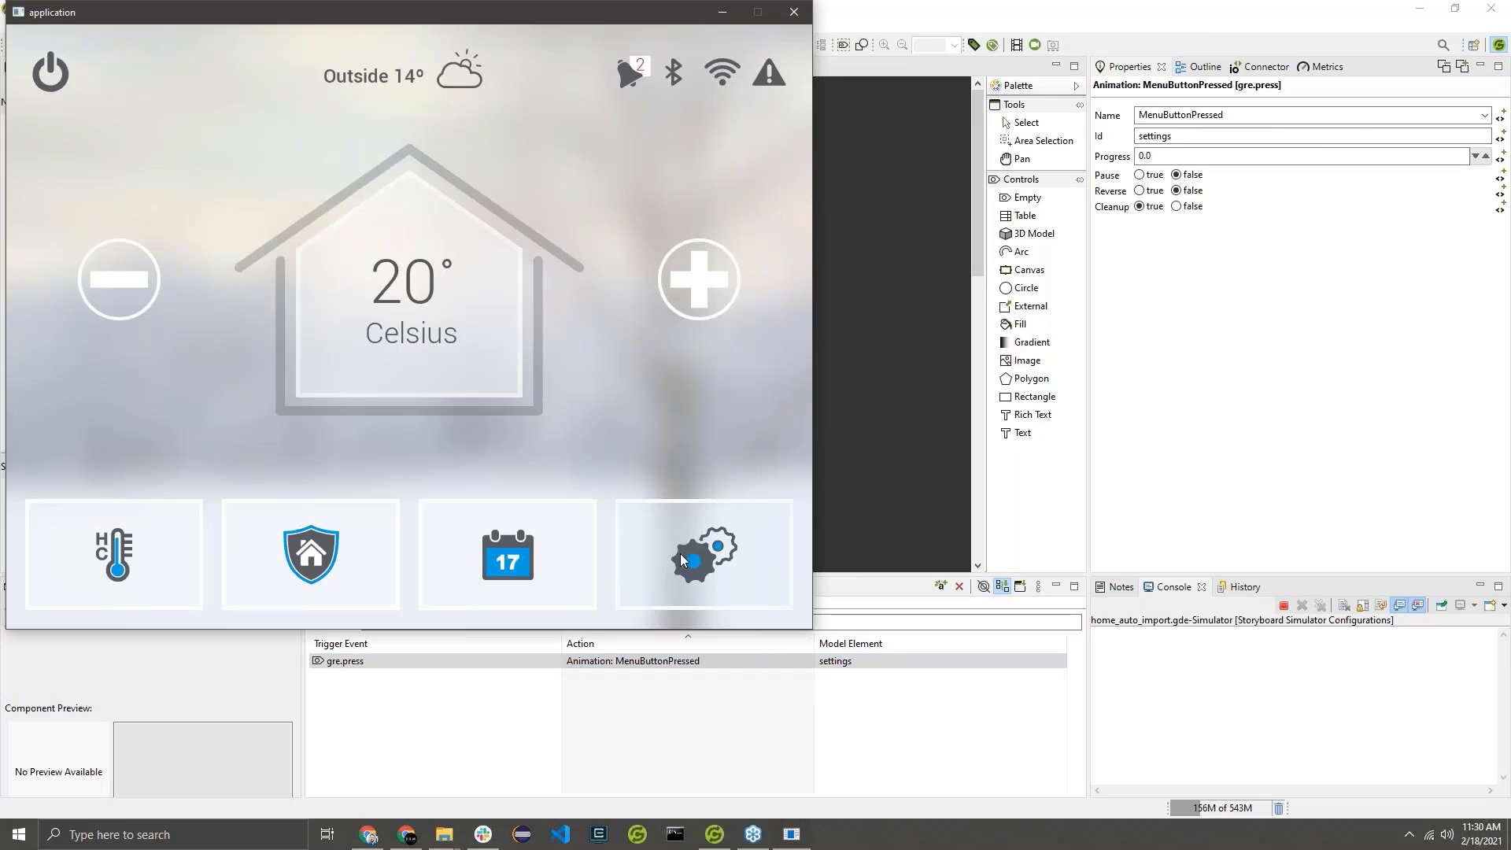
{"action": "left_click", "coordinate": [795, 9]}
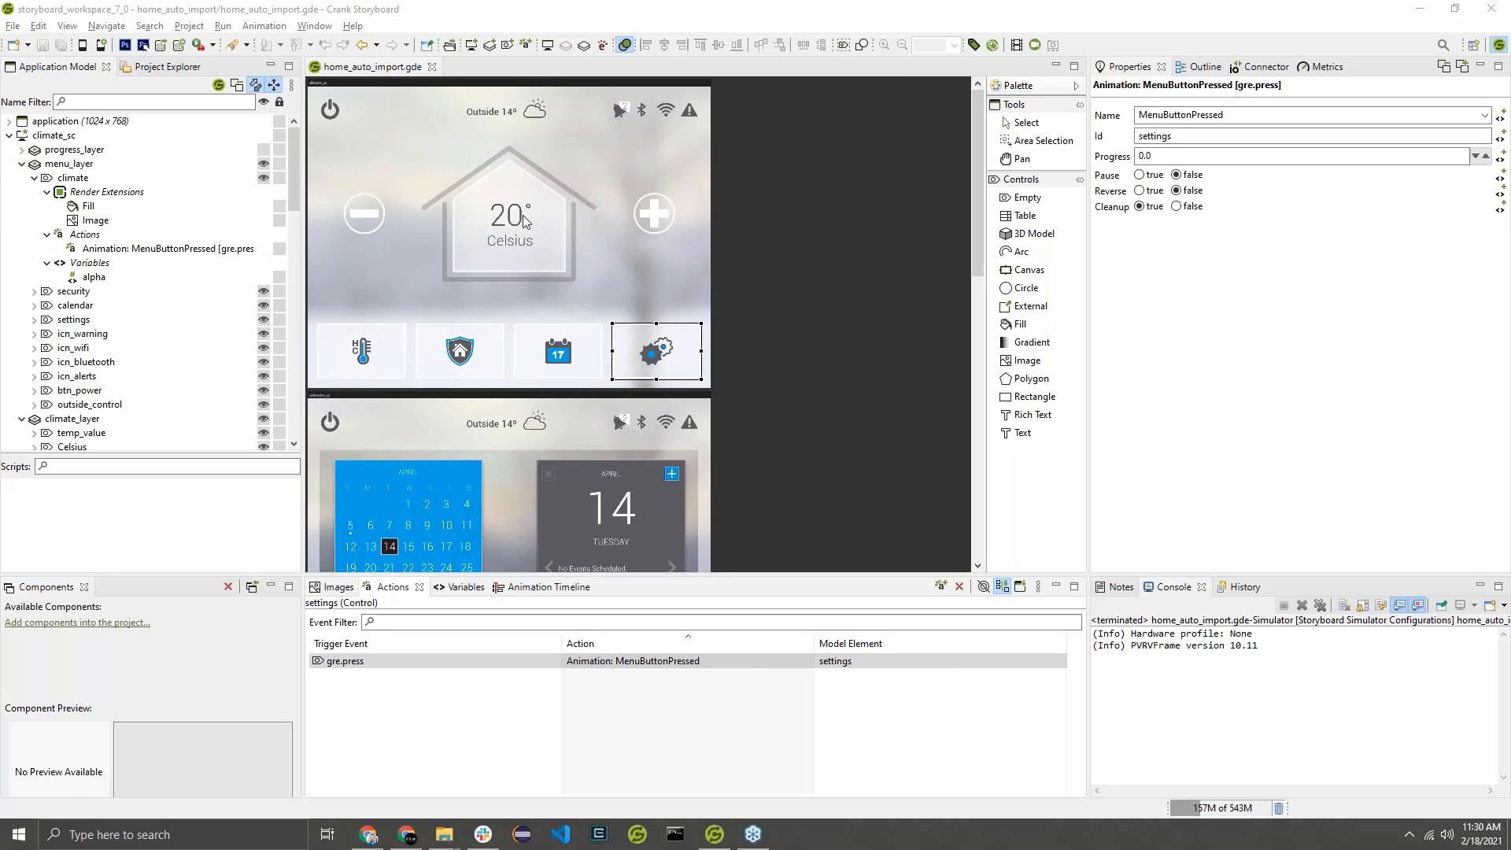
Show progress_layer and try a larger End Angle on progress_arc, resetting it to 0.0.
{"action": "left_click", "coordinate": [269, 155]}
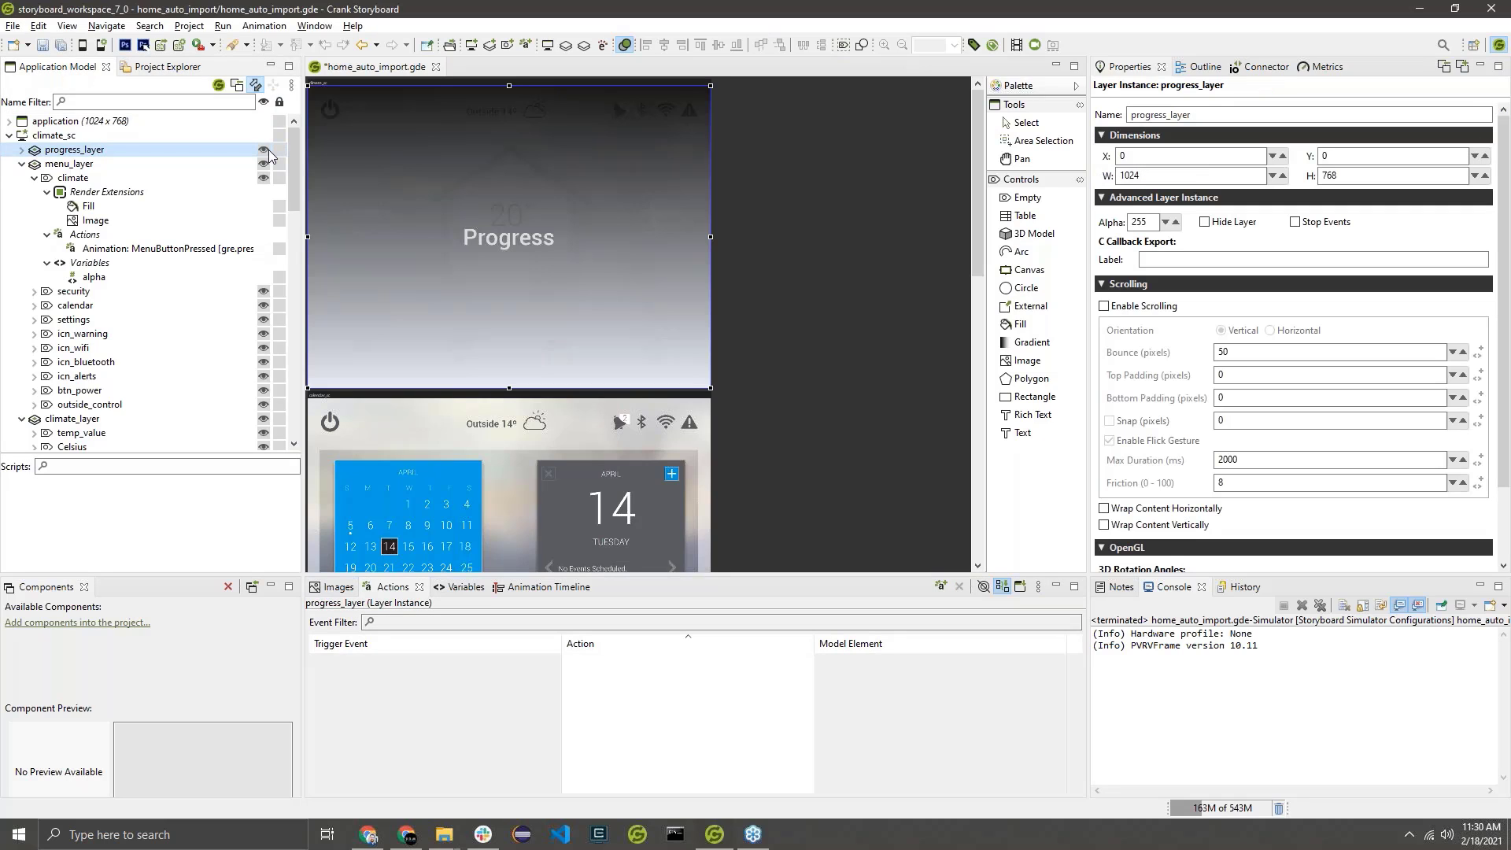
{"action": "left_click", "coordinate": [21, 150]}
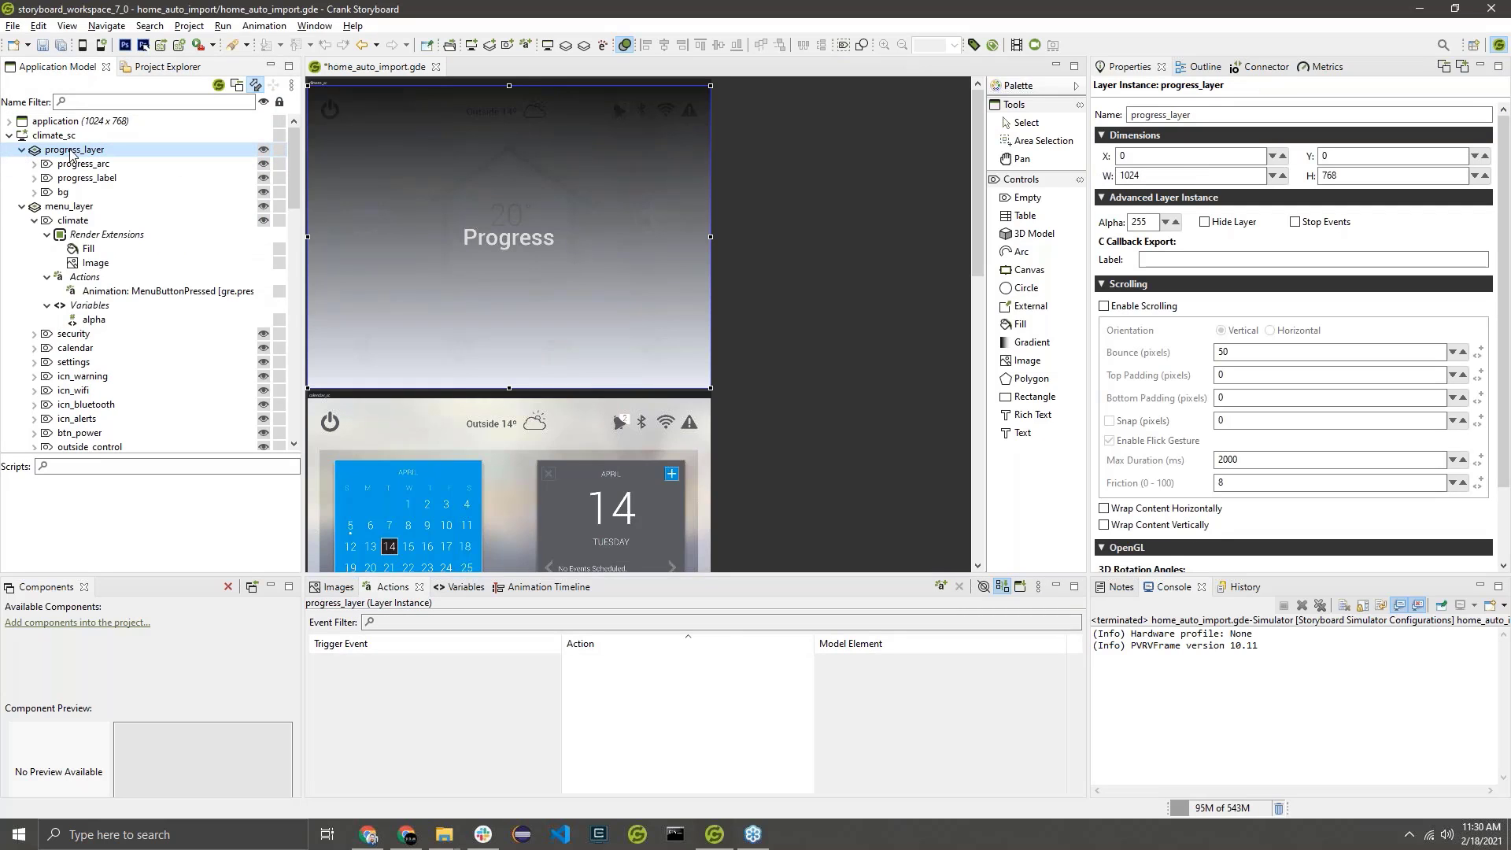
{"action": "left_click", "coordinate": [105, 165]}
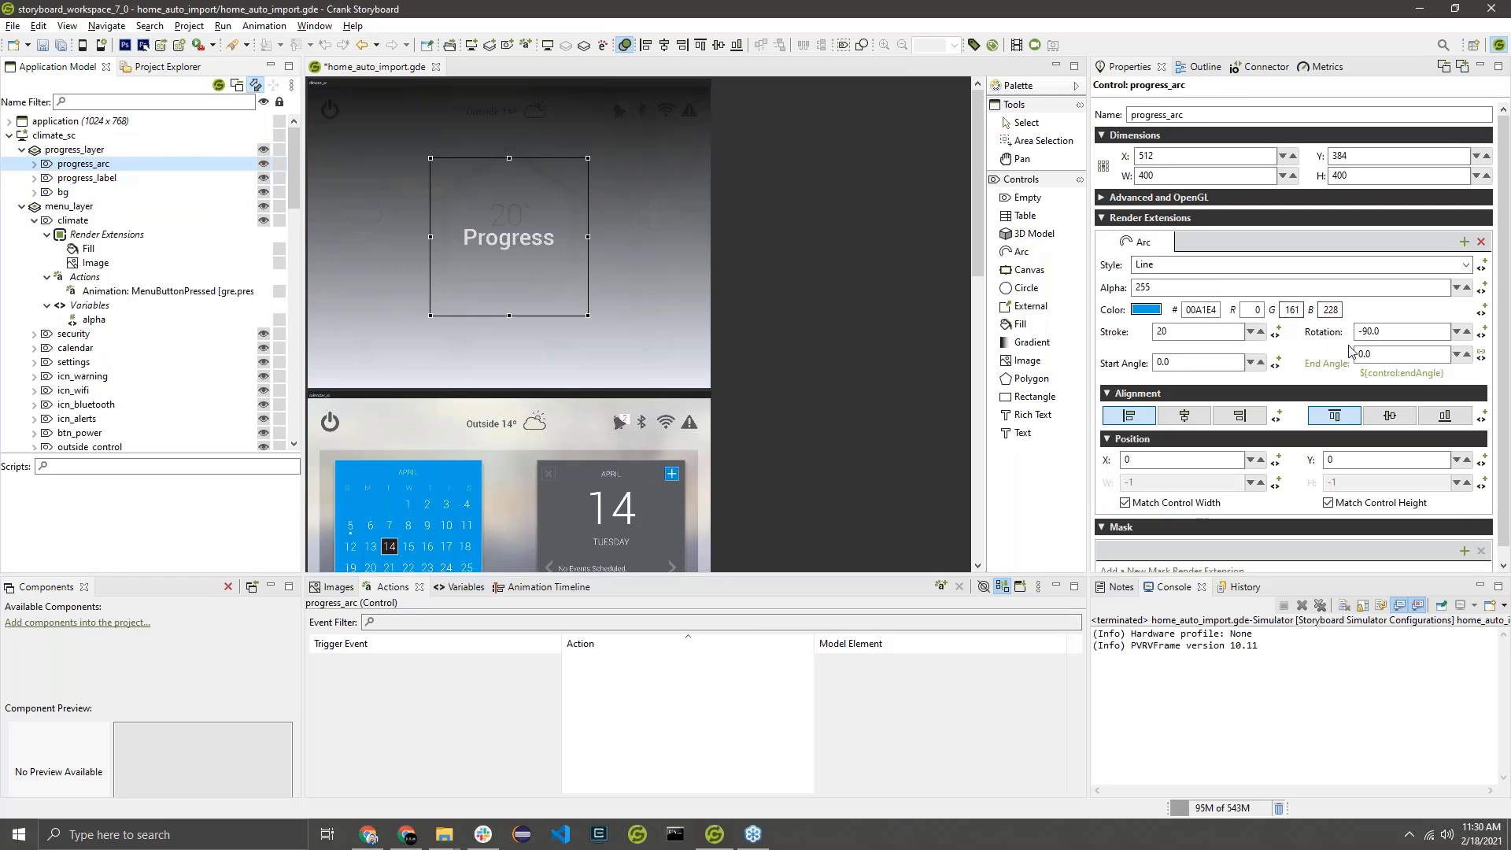
{"action": "left_click", "coordinate": [1403, 358]}
{"action": "scroll", "coordinate": [1403, 359], "scroll_direction": "up", "scroll_amount": 10}
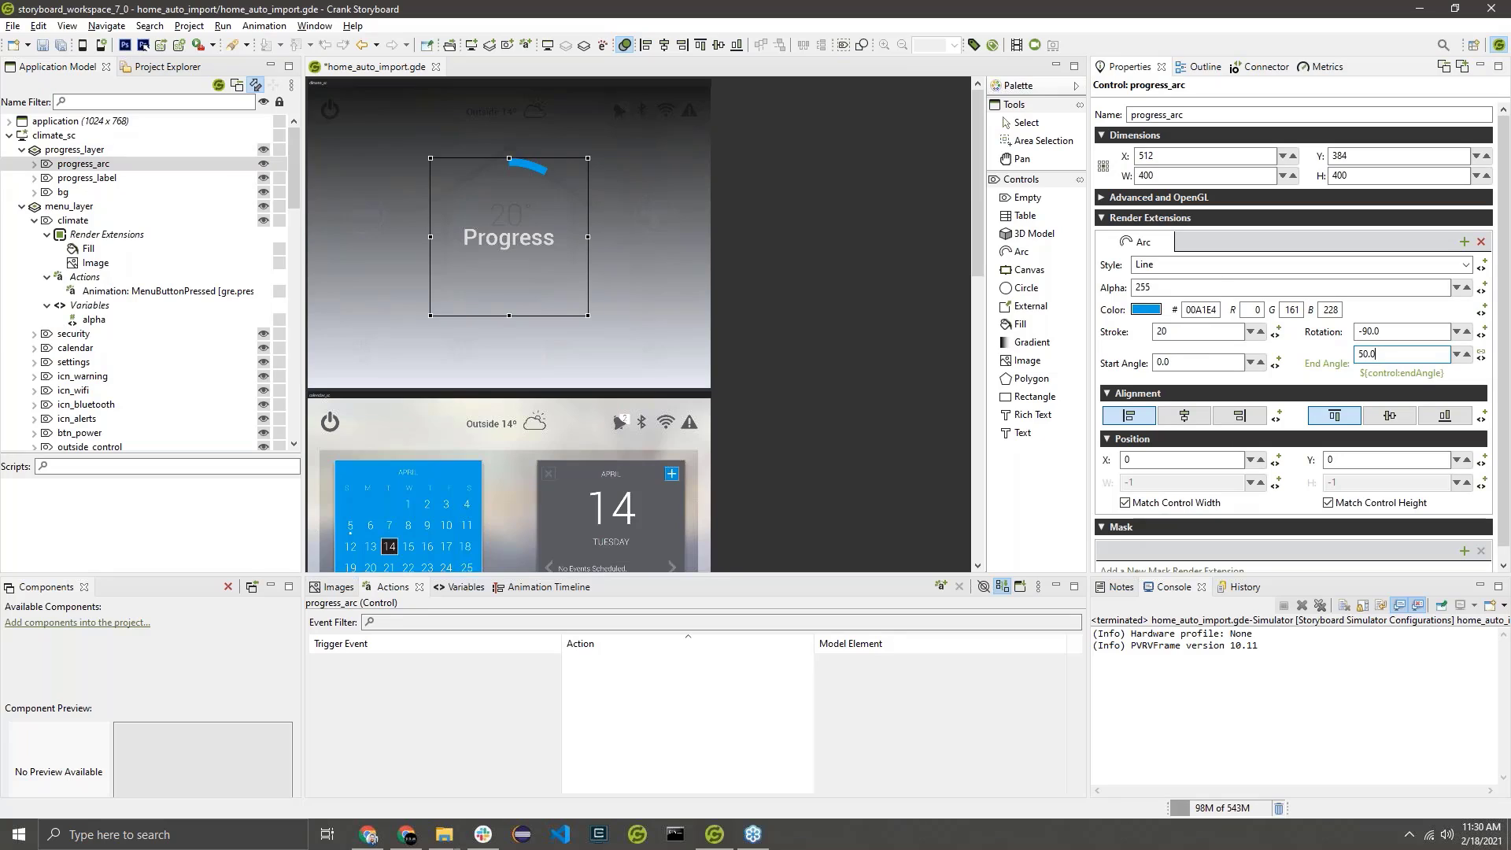
{"action": "scroll", "coordinate": [1403, 354], "scroll_direction": "up", "scroll_amount": 20}
{"action": "type", "text": "0."}
{"action": "key", "text": "Return"}
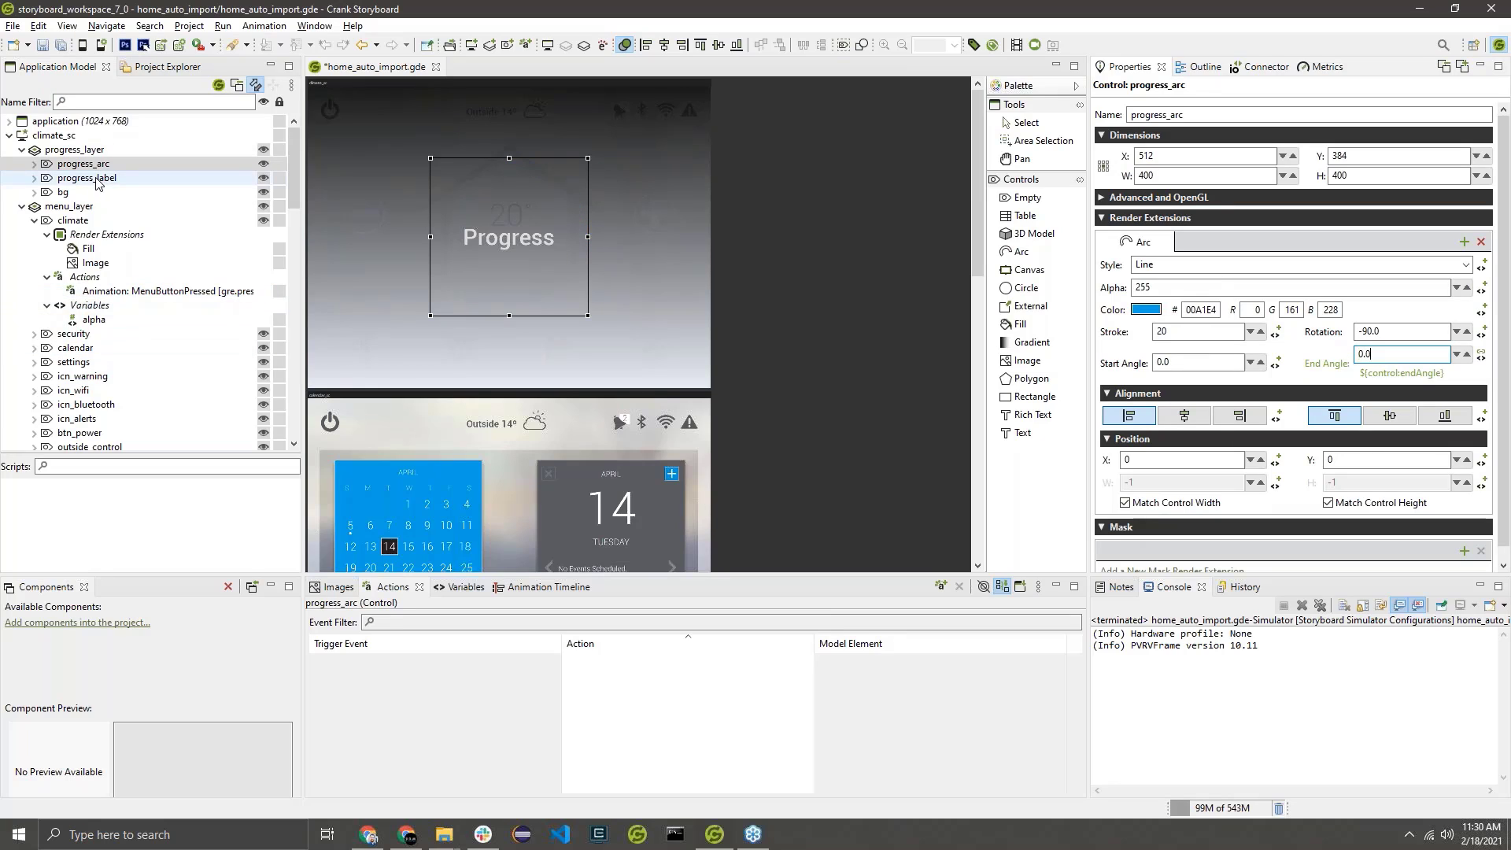
Review the progress_label, bg and progress_arc controls, hide progress_layer again and save the project.
{"action": "left_click", "coordinate": [150, 180]}
{"action": "left_click", "coordinate": [259, 193]}
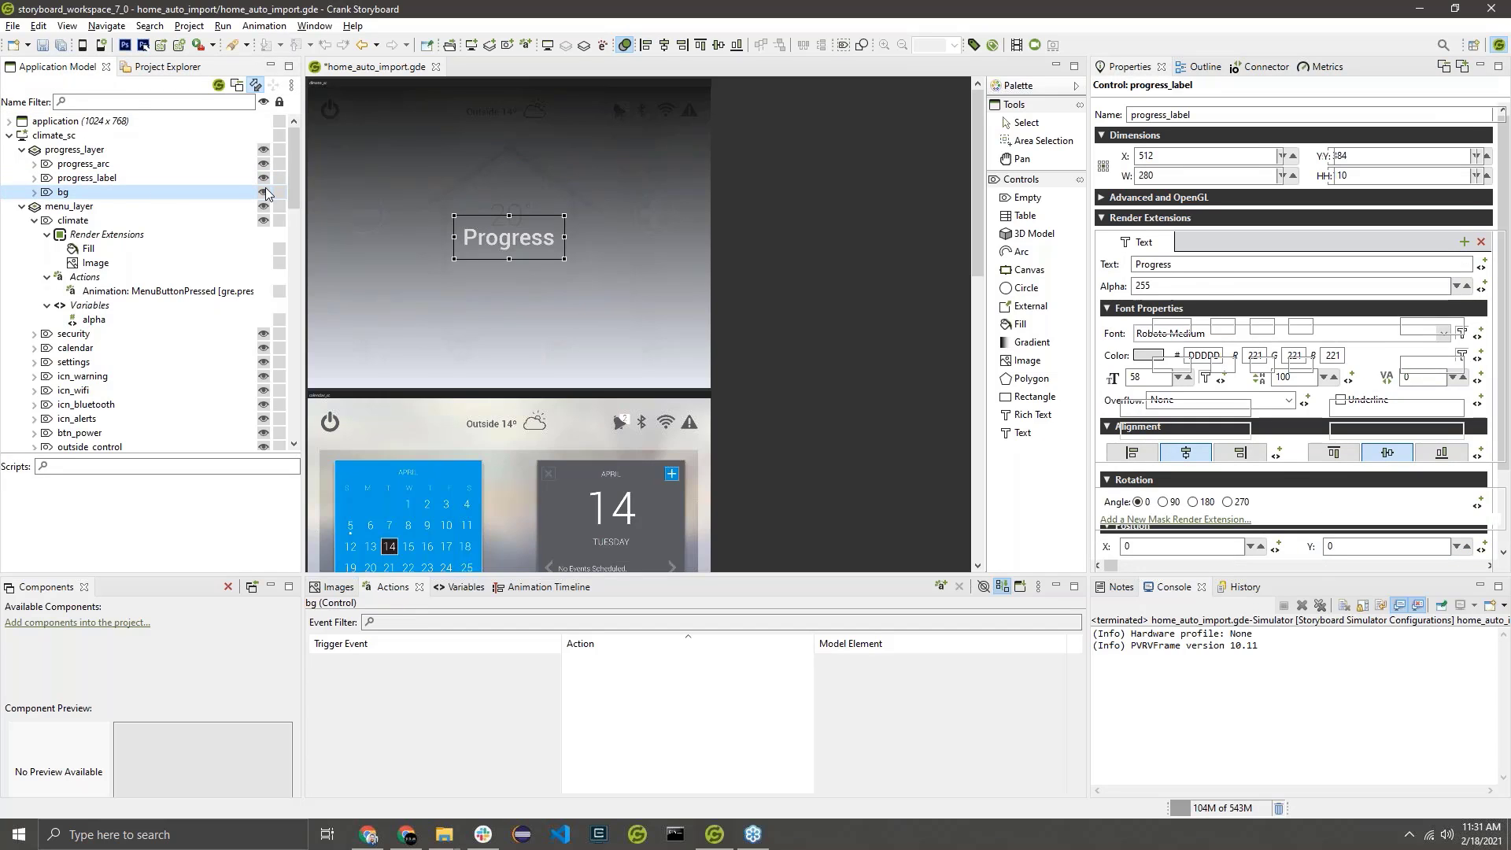
{"action": "left_click", "coordinate": [264, 192]}
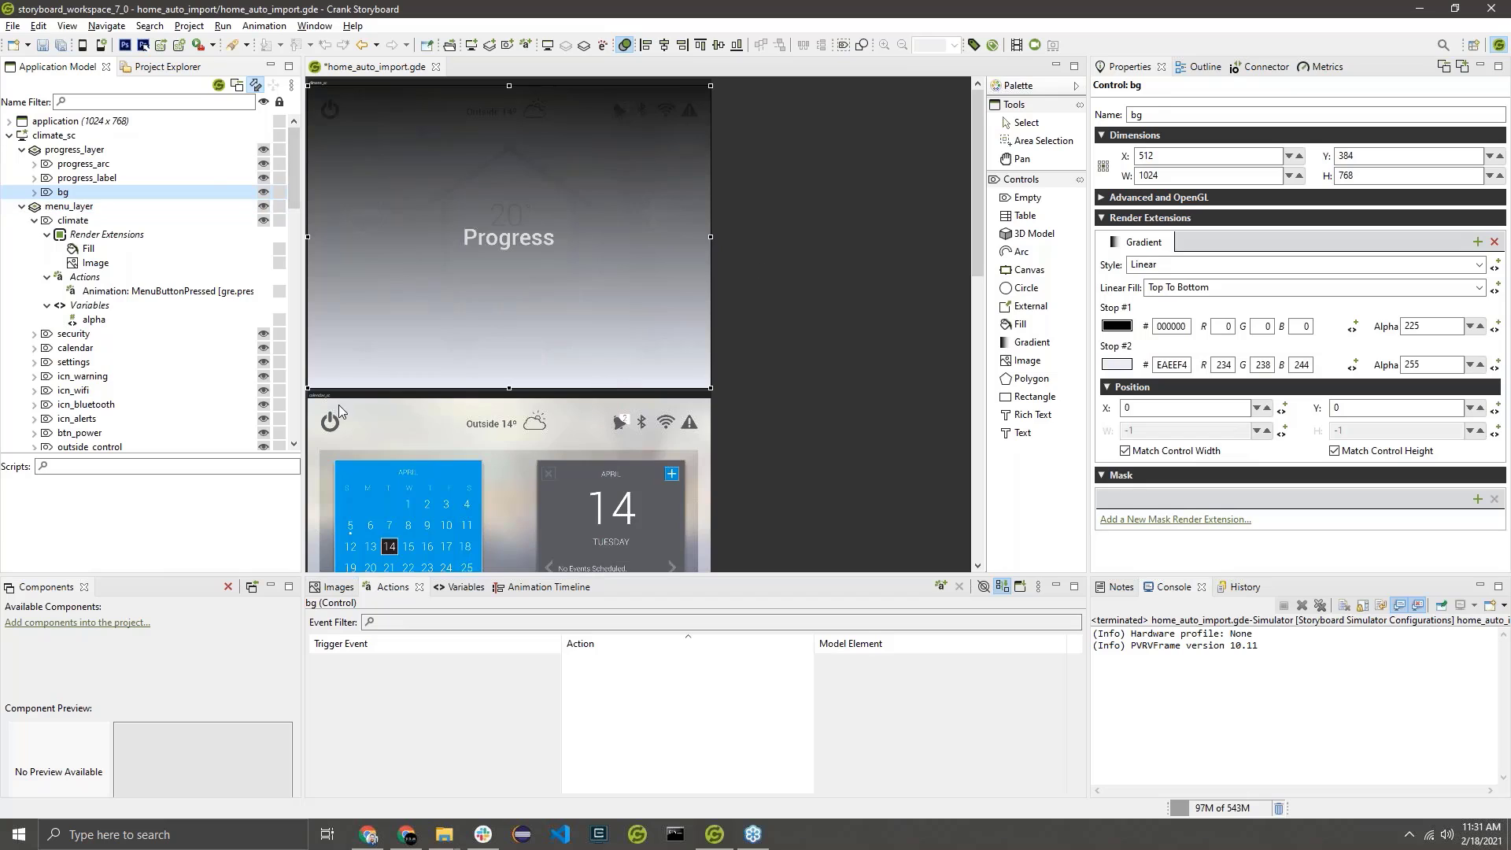
{"action": "left_click", "coordinate": [219, 175]}
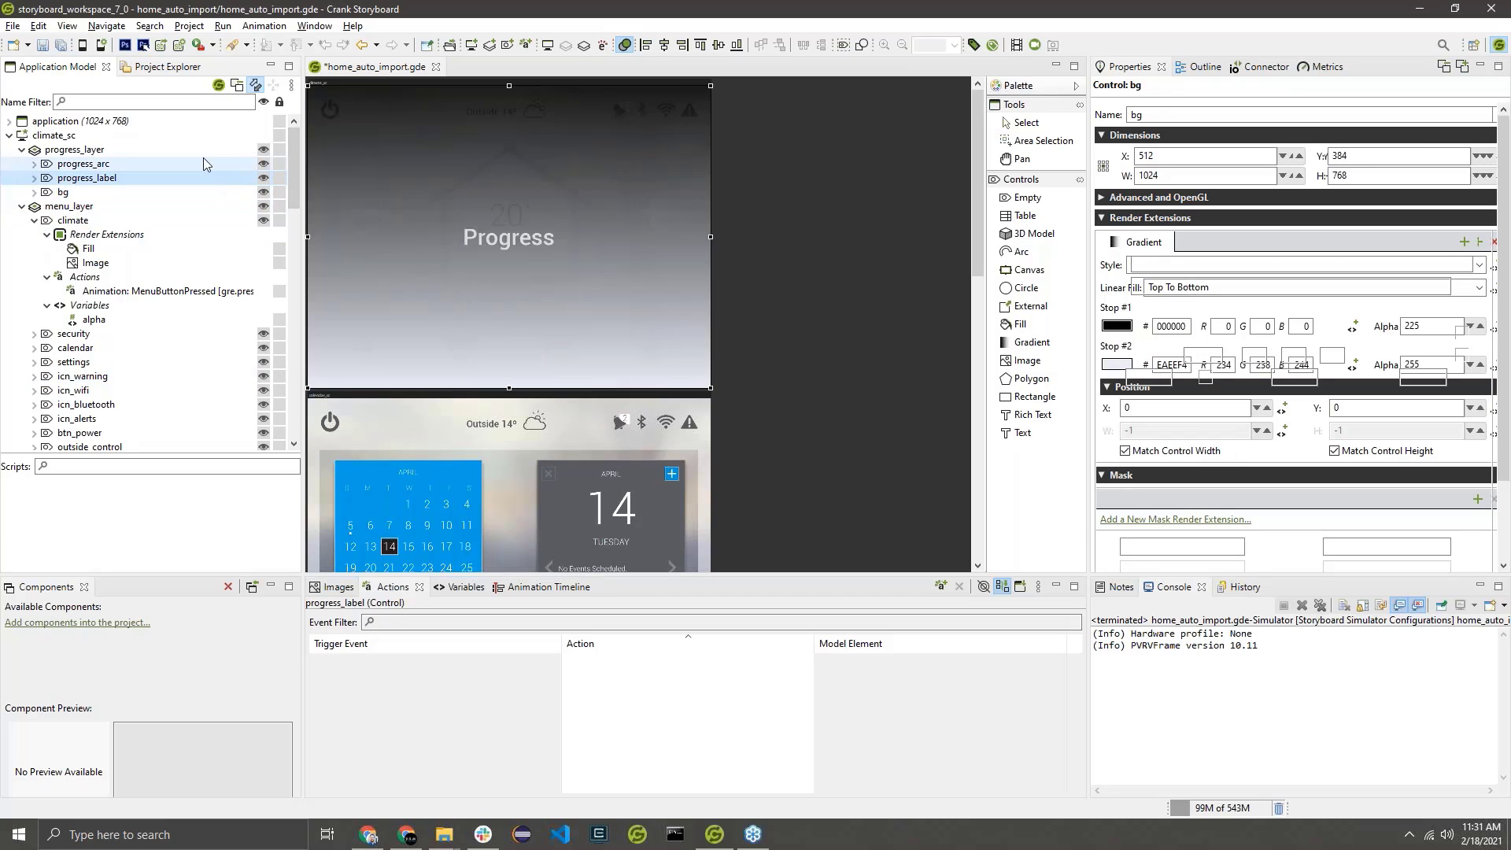
{"action": "left_click", "coordinate": [202, 157]}
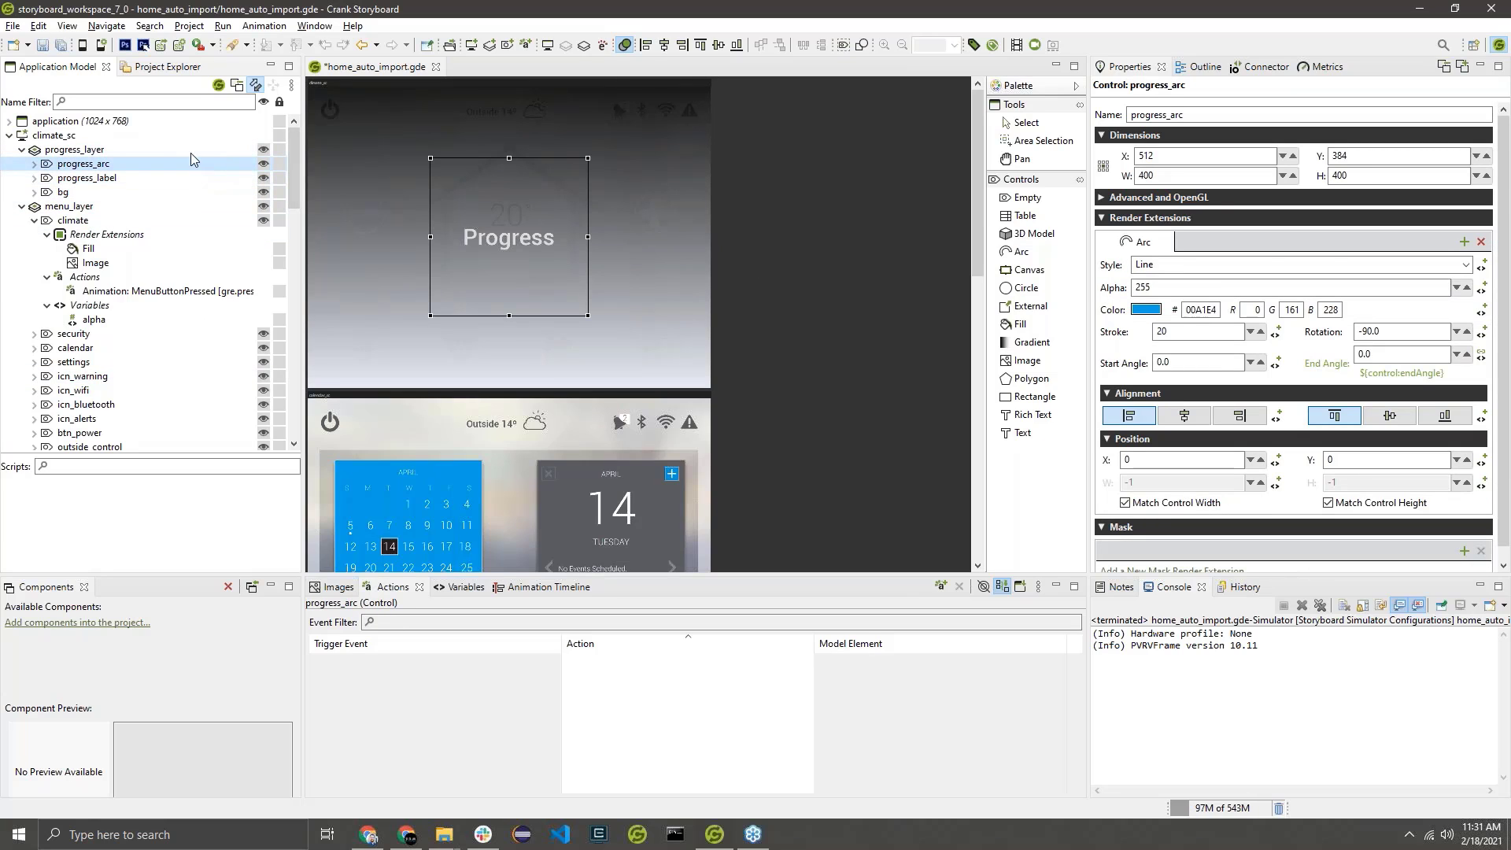
{"action": "left_click", "coordinate": [193, 149]}
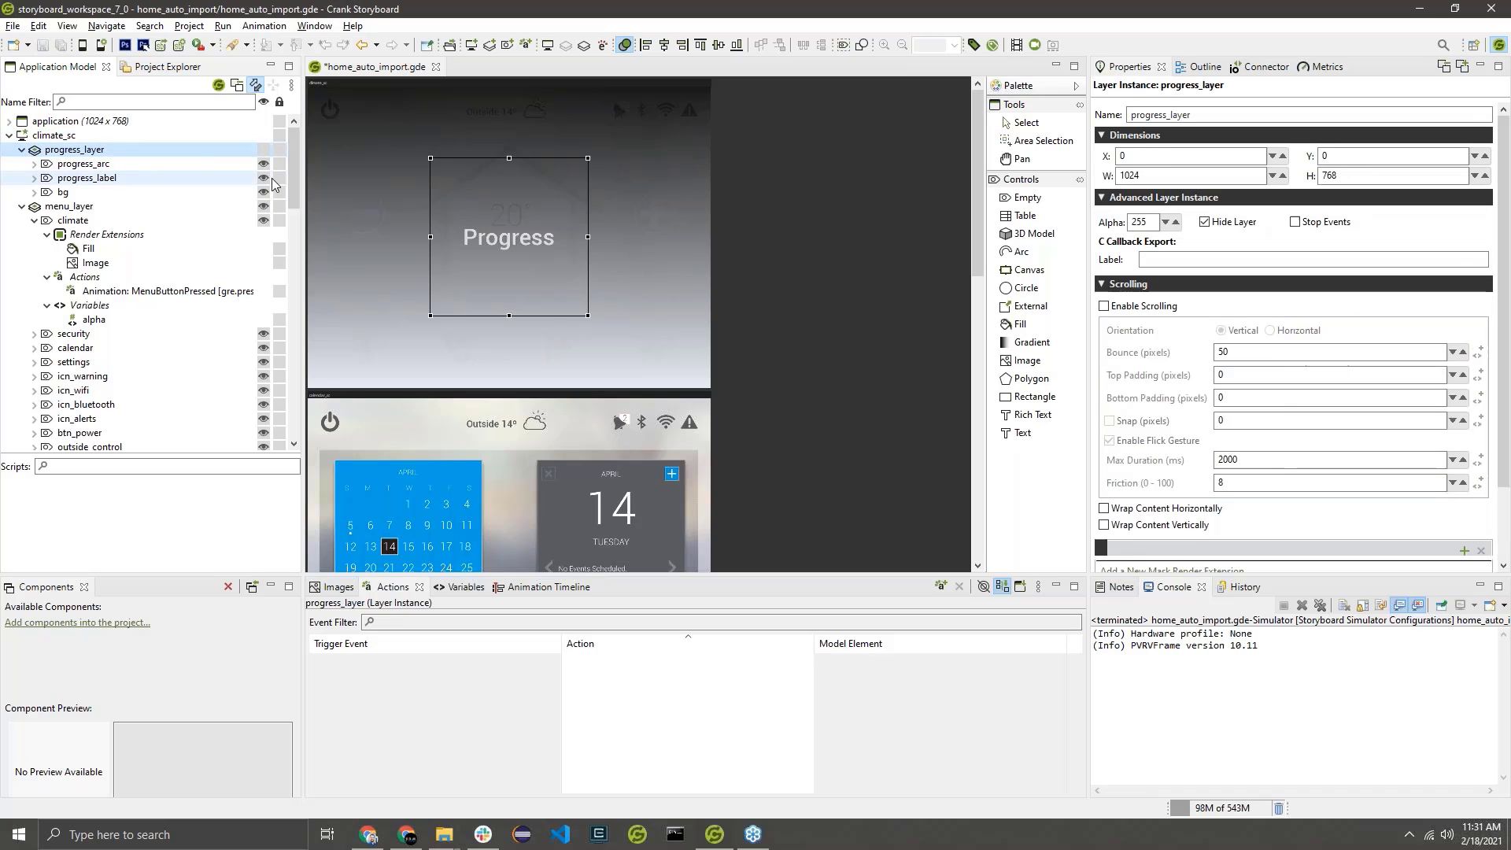
{"action": "left_click", "coordinate": [837, 175]}
{"action": "key", "text": "ctrl+s"}
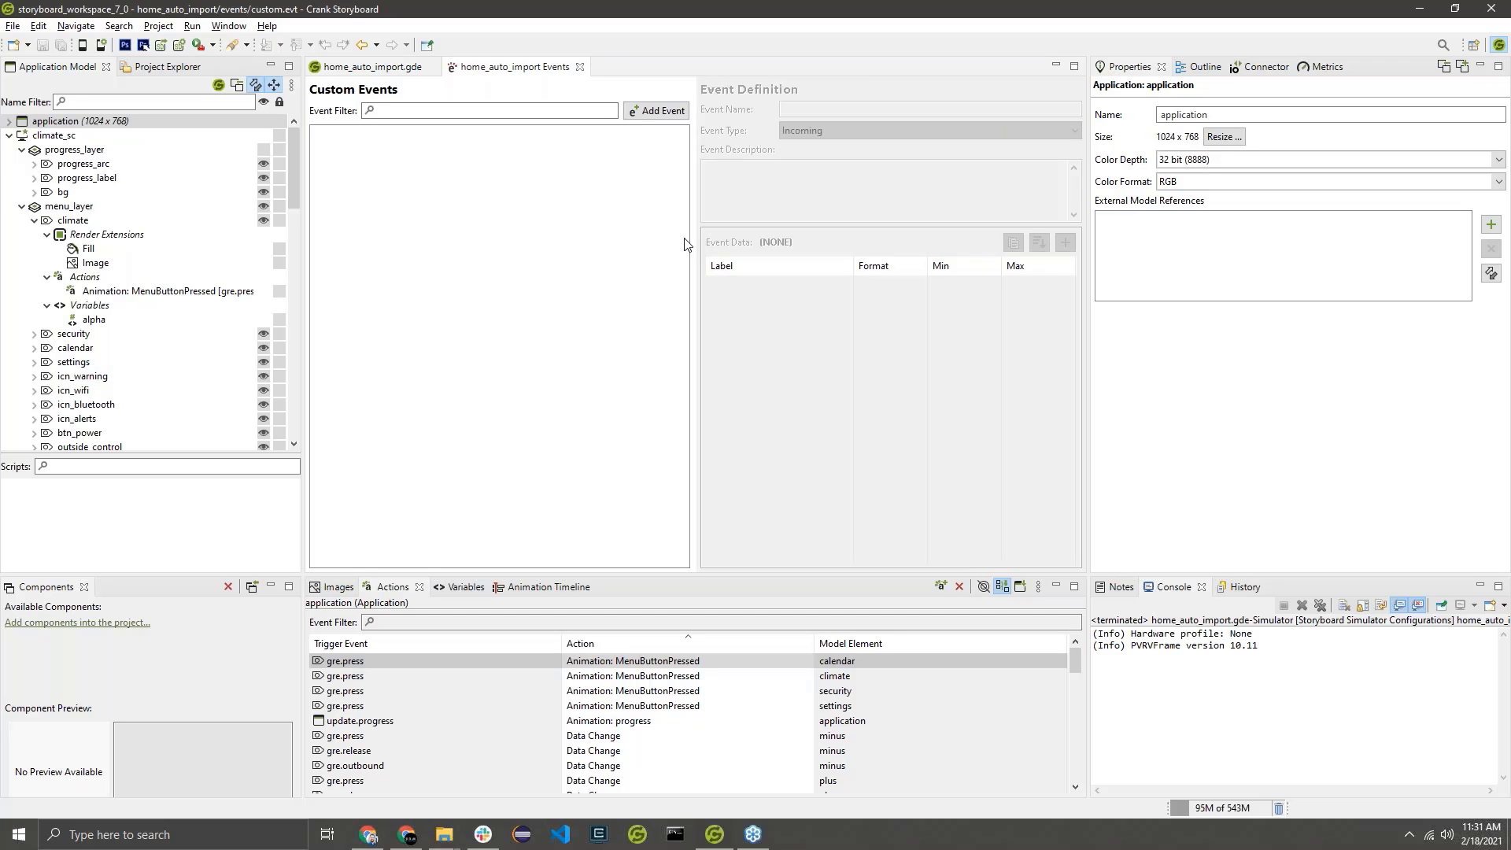
Start defining a new incoming custom event named update.progress and enlarge its definition dialog.
{"action": "left_click", "coordinate": [675, 115]}
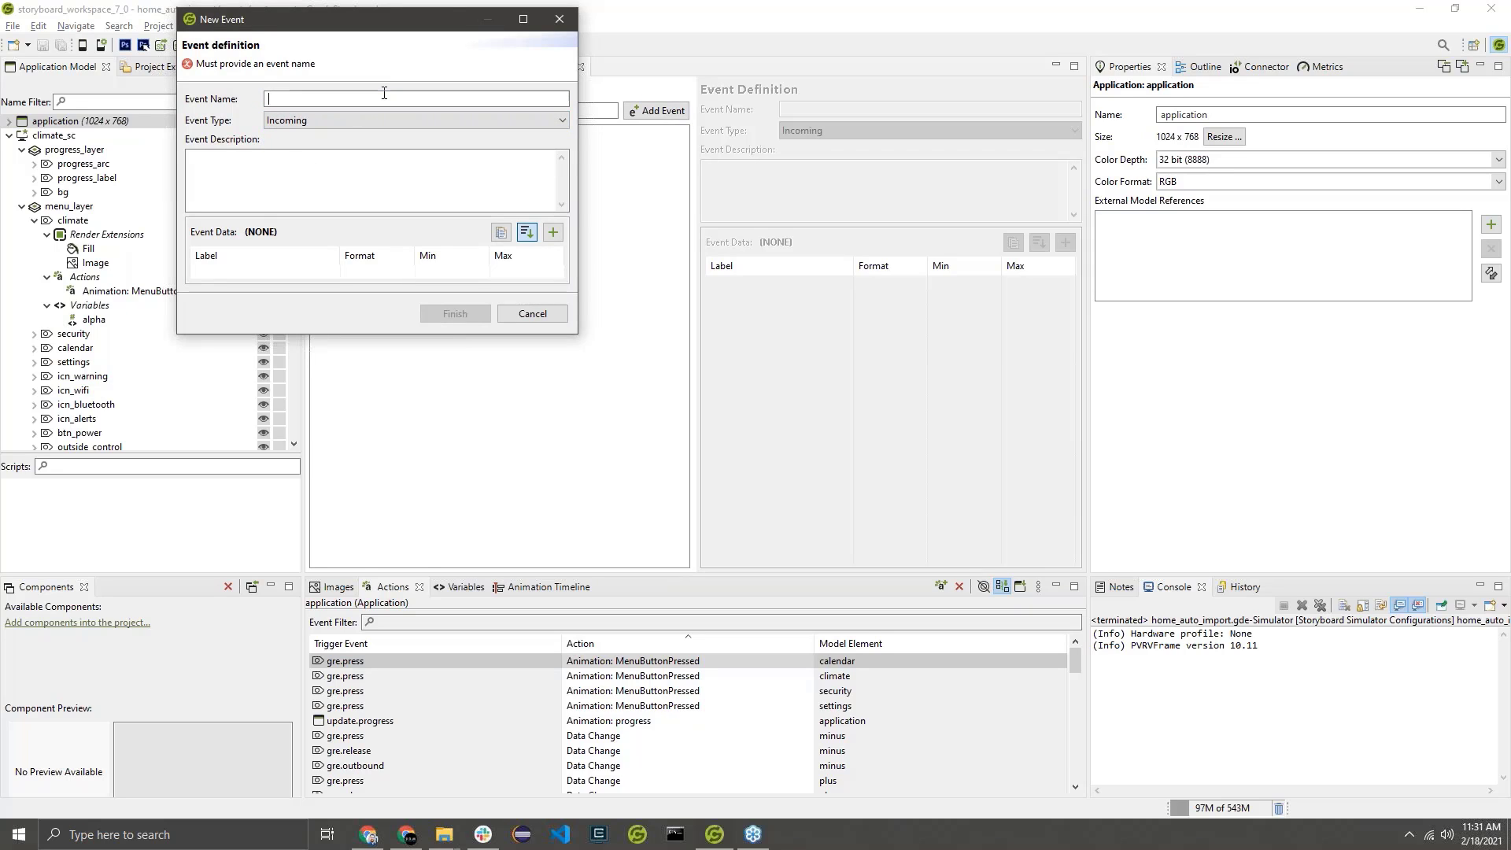
{"action": "type", "text": "update.progres"}
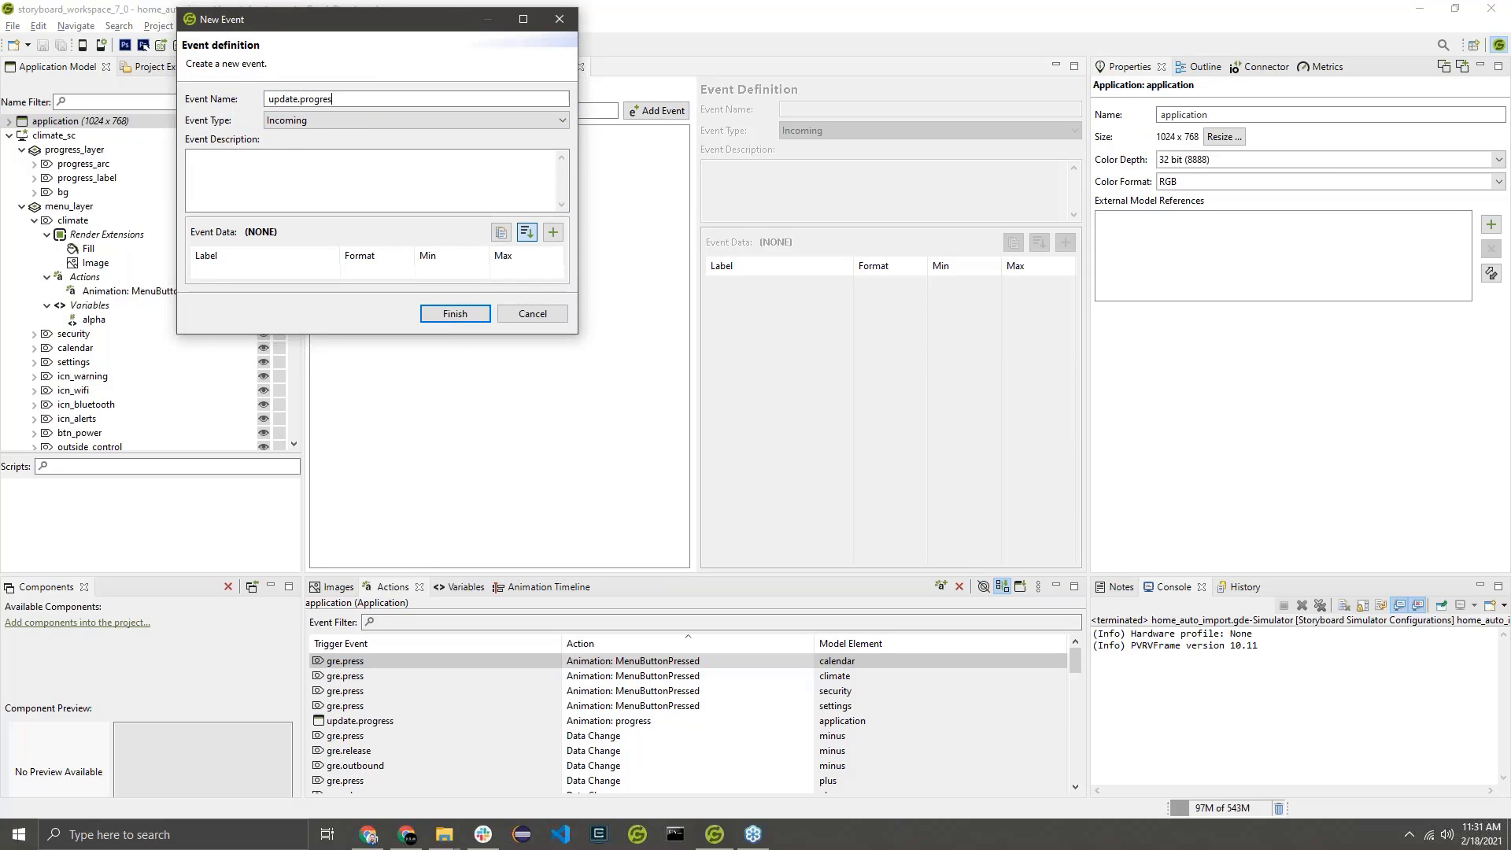
{"action": "type", "text": "s"}
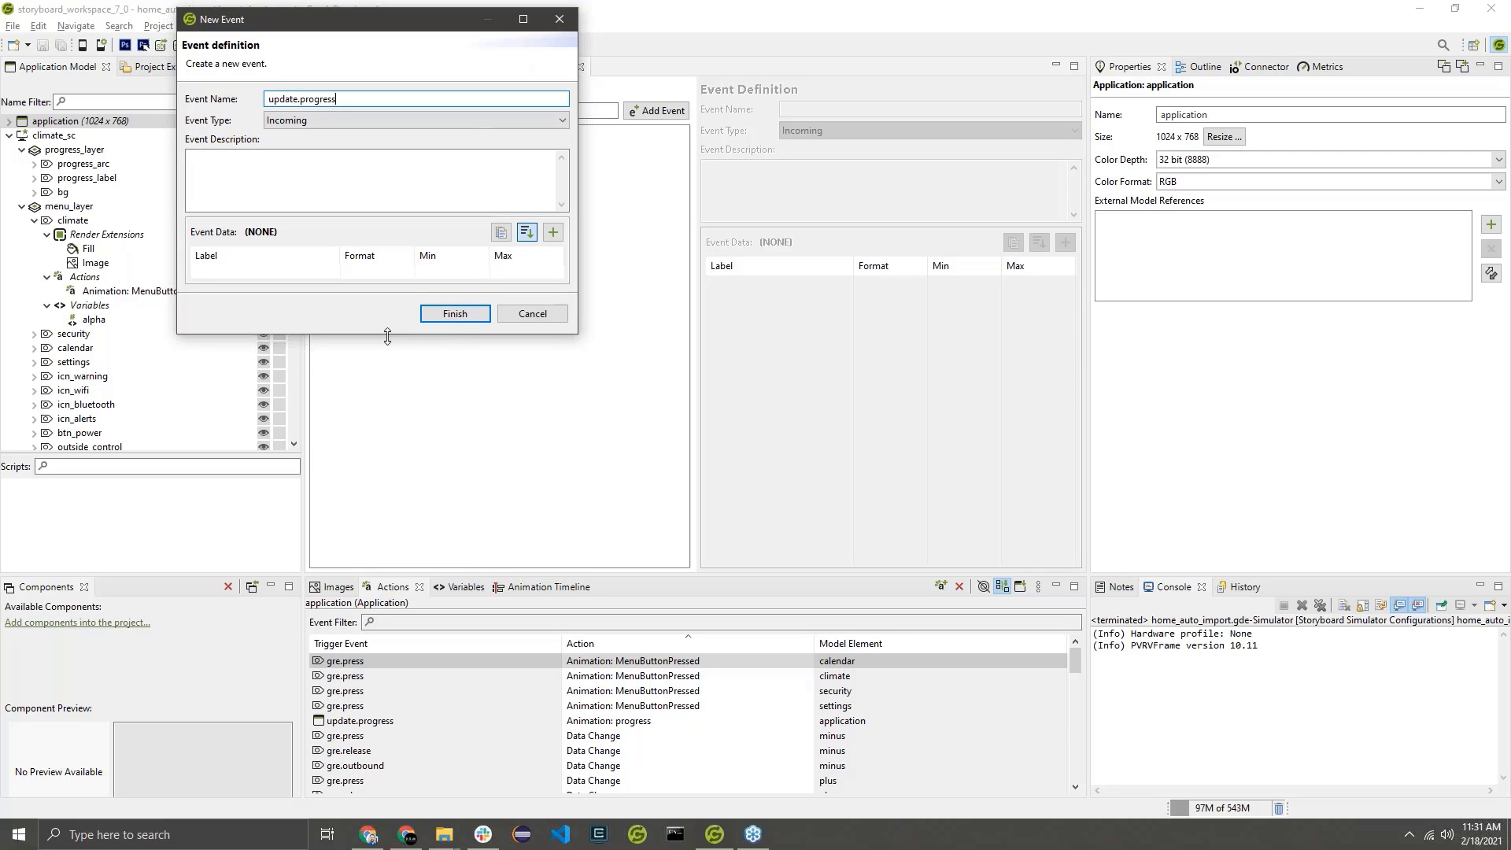
{"action": "left_click_drag", "start_coordinate": [386, 334], "coordinate": [380, 385]}
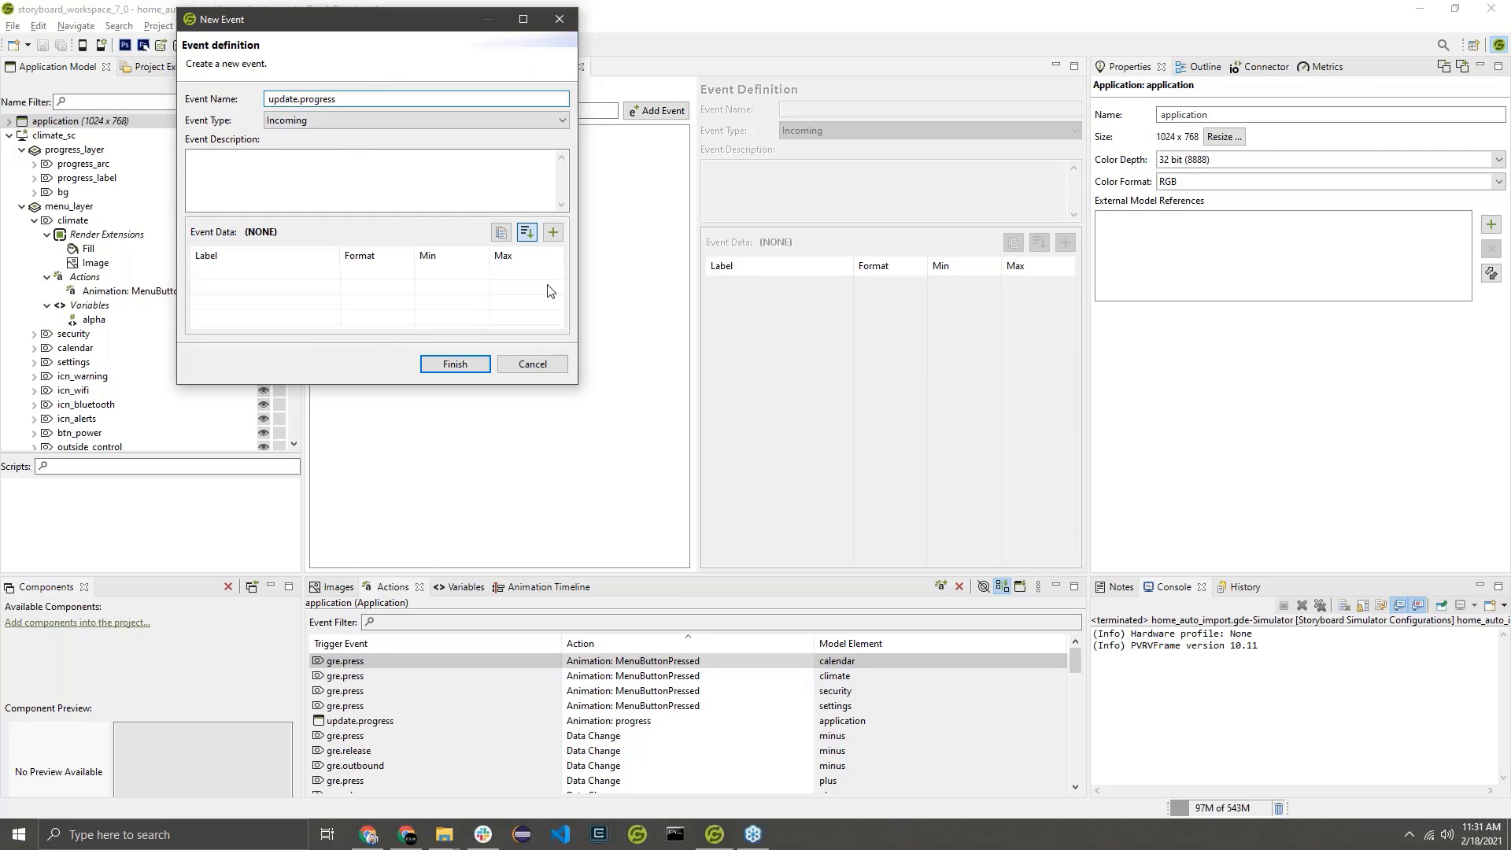
Add a 32-bit float data element named progress to the update.progress event.
{"action": "left_click", "coordinate": [552, 231]}
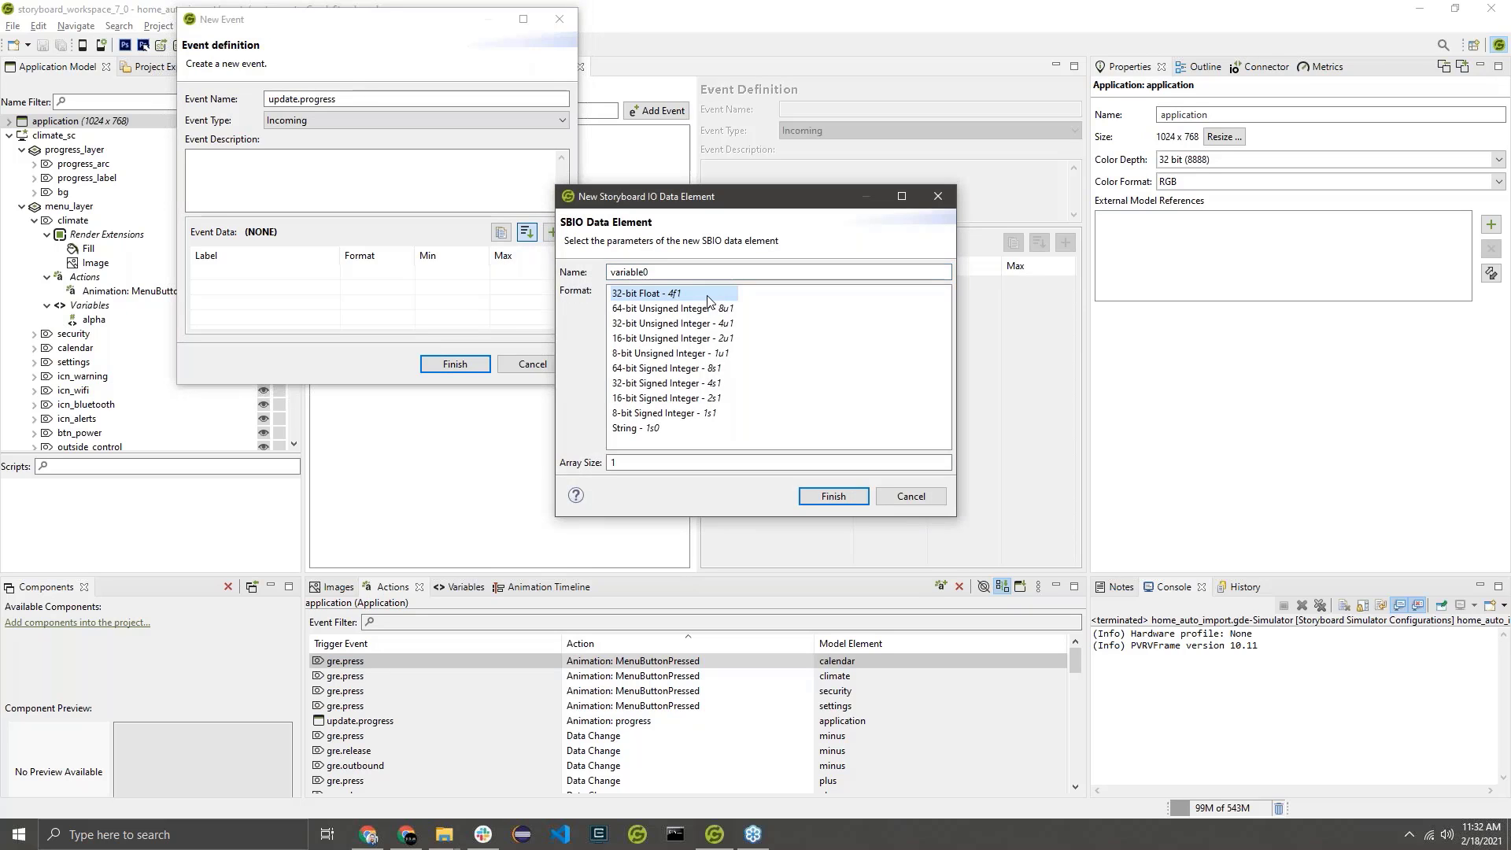
{"action": "double_click", "coordinate": [662, 272]}
{"action": "type", "text": "progress"}
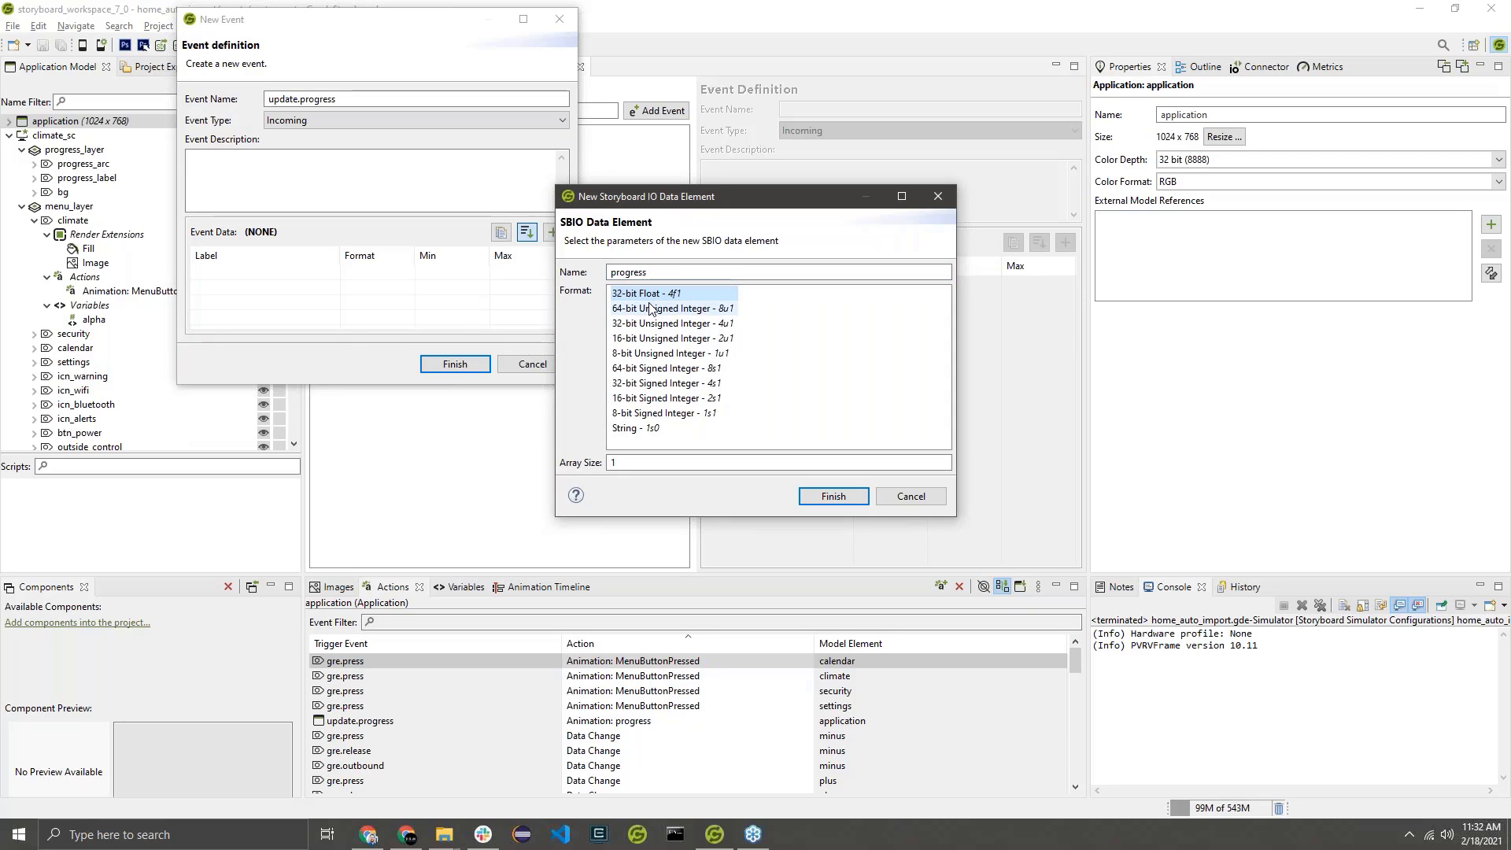
{"action": "left_click", "coordinate": [655, 295]}
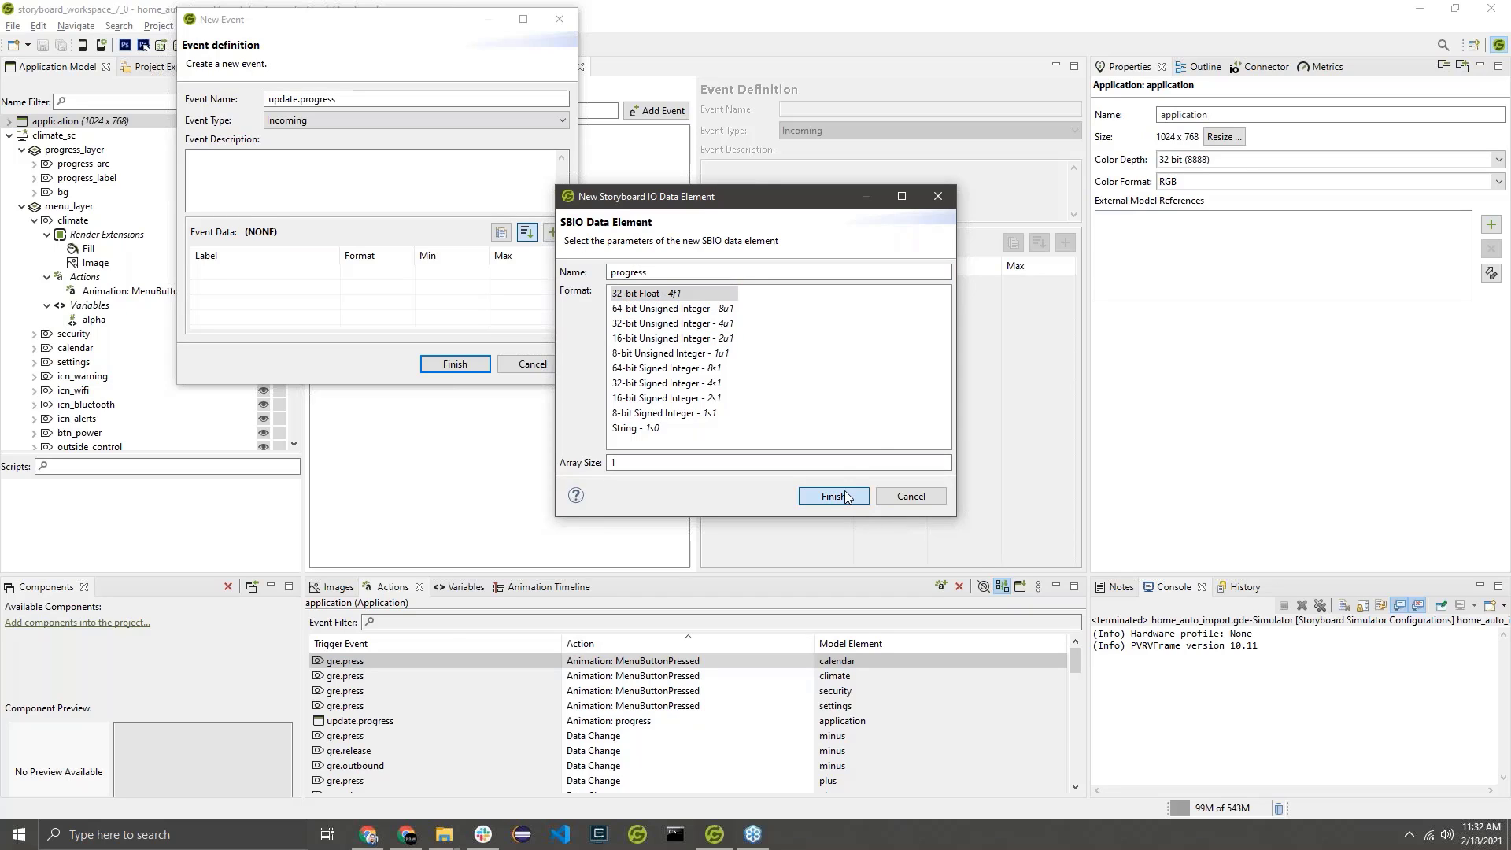
{"action": "left_click", "coordinate": [836, 496]}
Limit the progress data element to a minimum of 0 and a maximum of 1, and create the event.
{"action": "left_click", "coordinate": [448, 273]}
{"action": "left_click", "coordinate": [448, 273]}
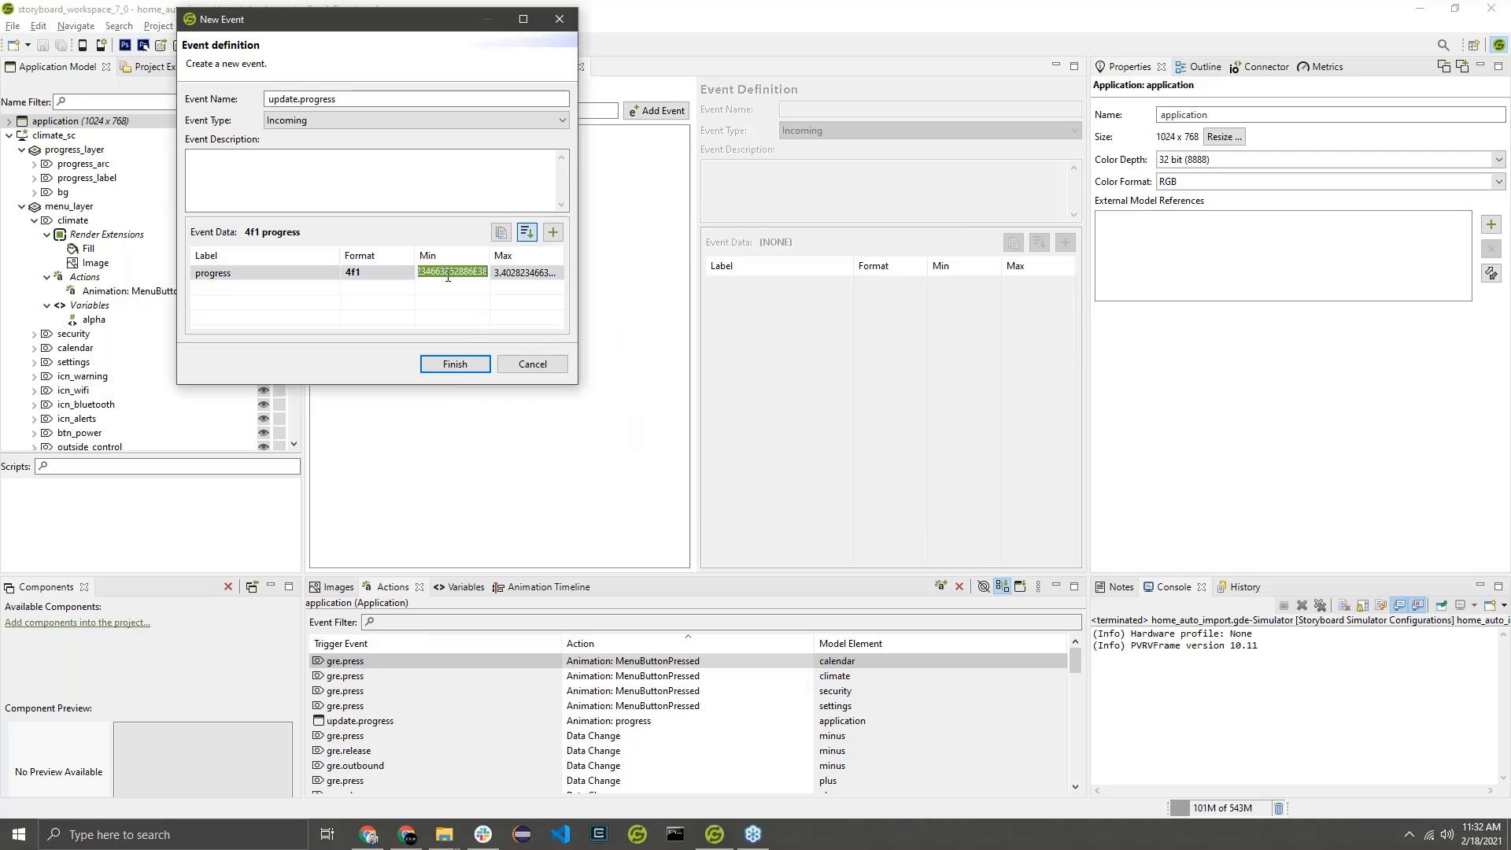
{"action": "type", "text": "0"}
{"action": "key", "text": "Return"}
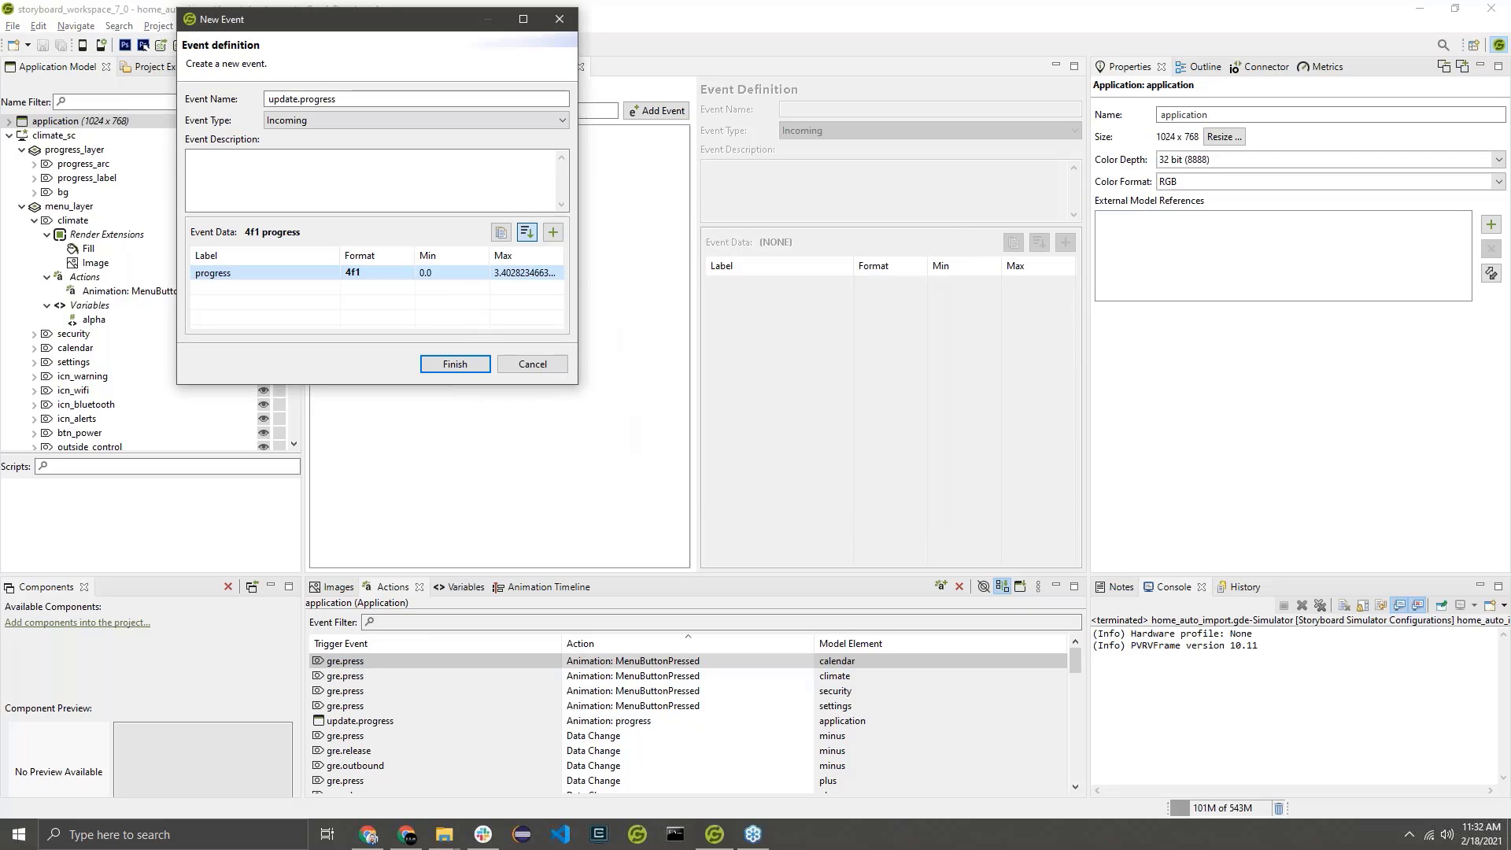
{"action": "left_click", "coordinate": [497, 275]}
{"action": "type", "text": "1"}
{"action": "key", "text": "Return"}
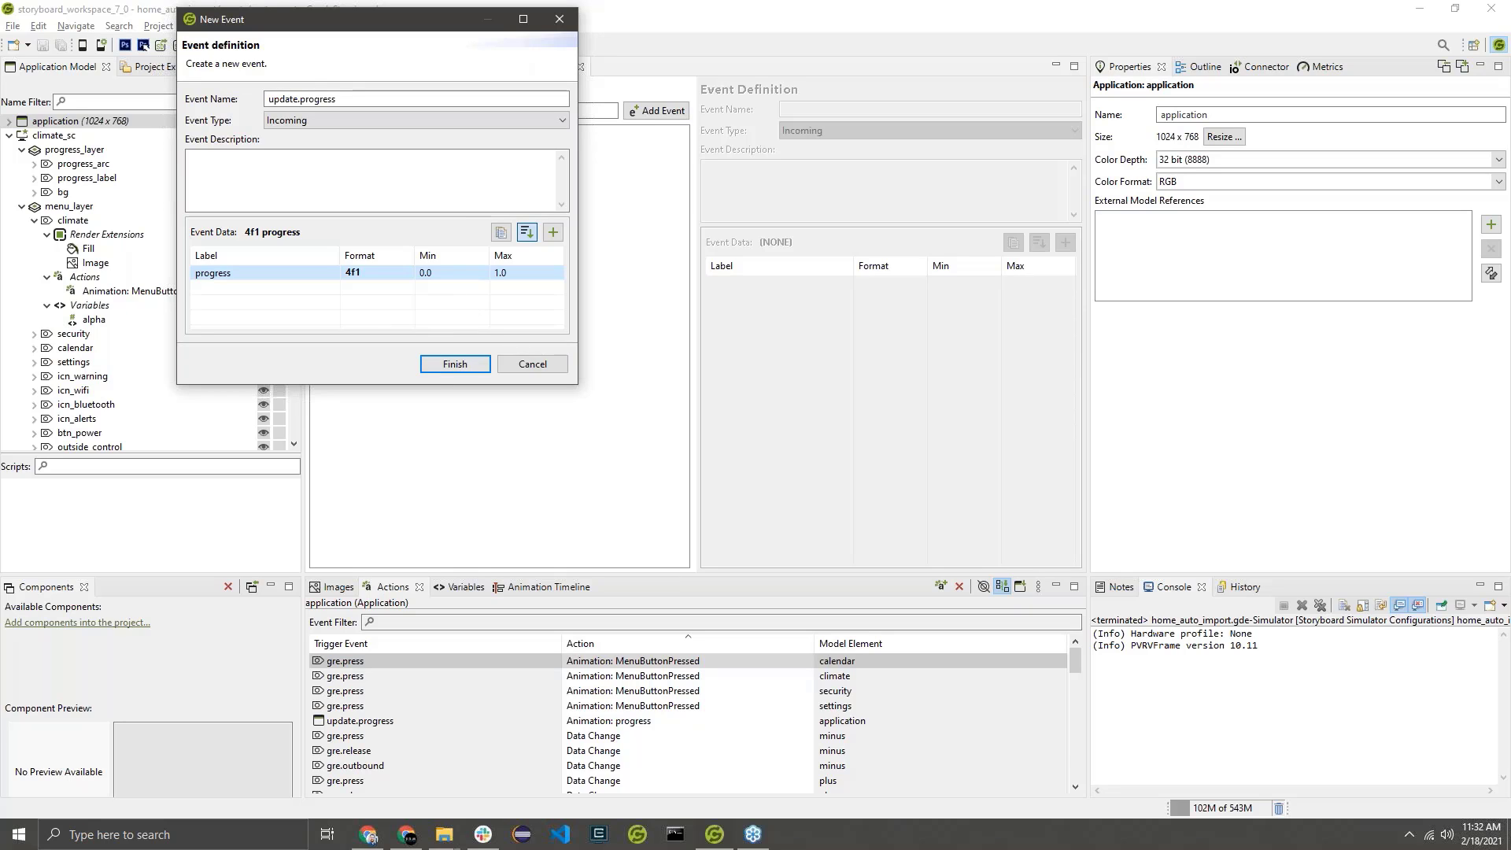
{"action": "left_click", "coordinate": [455, 367]}
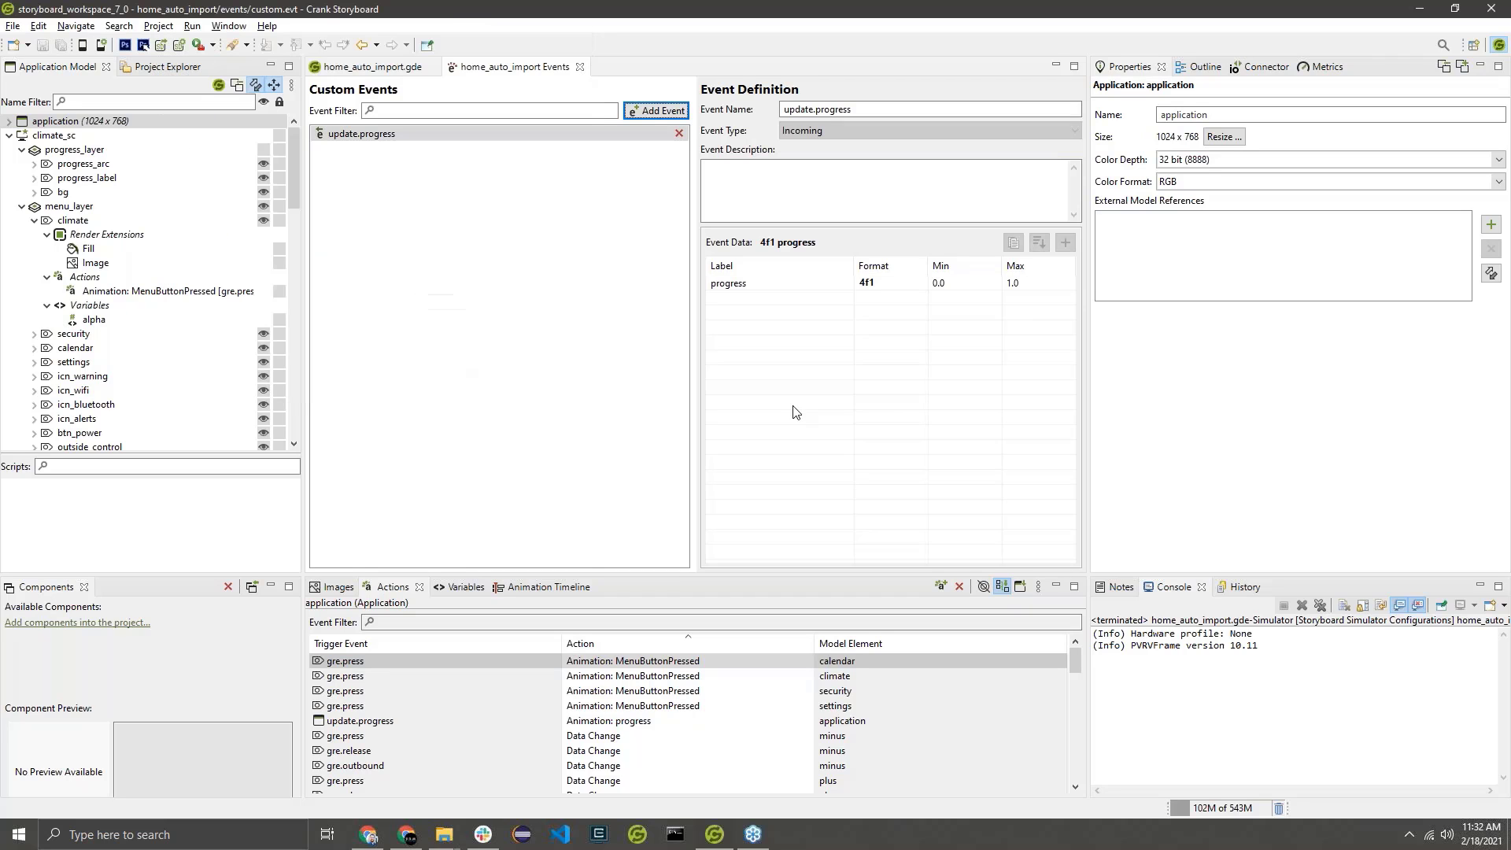
Save the custom events file and close its editor to return to the design.
{"action": "left_click", "coordinate": [854, 285]}
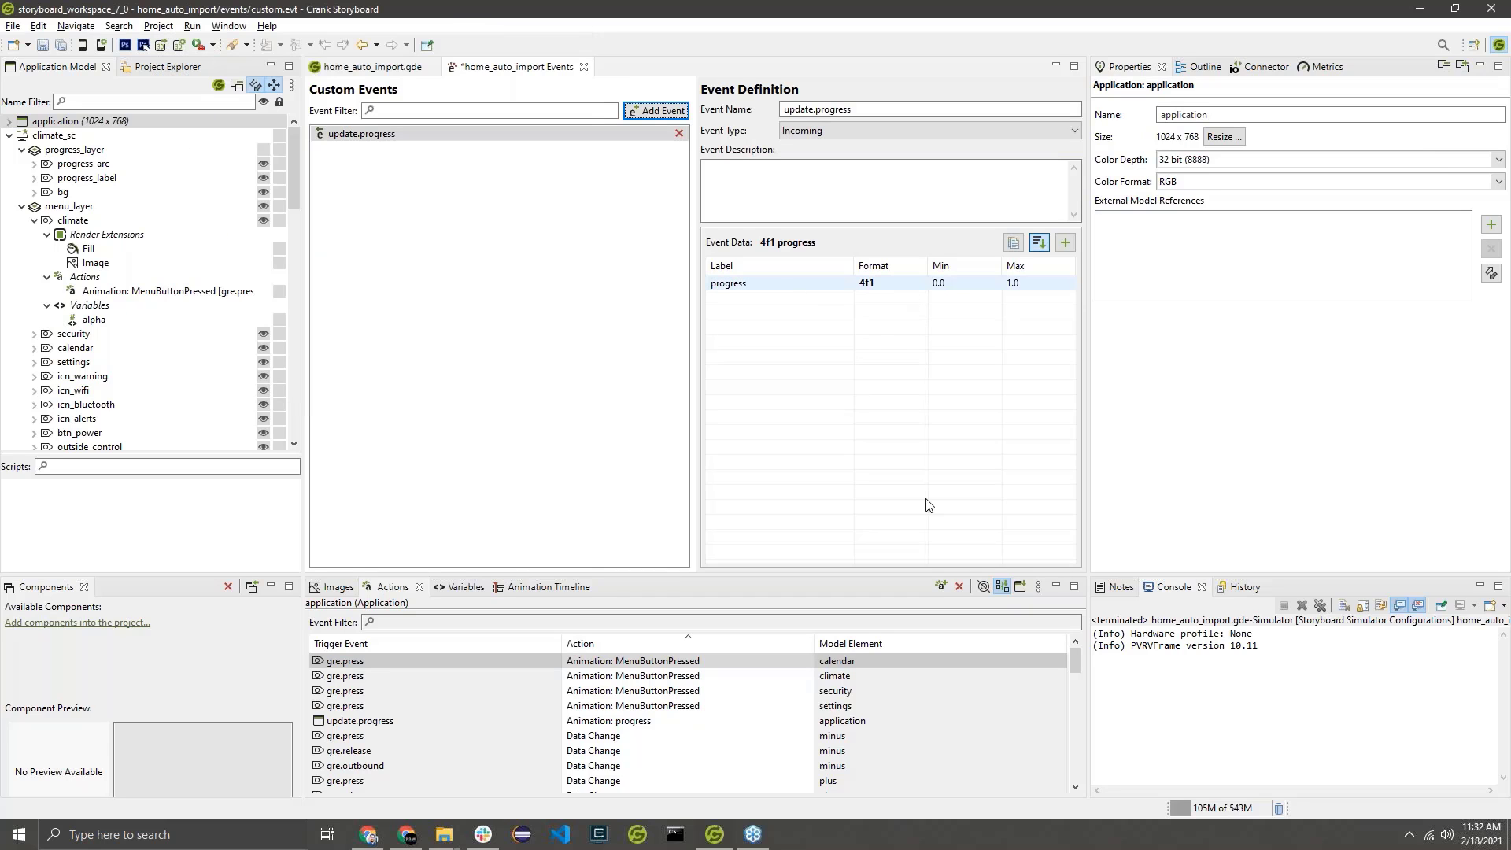
{"action": "key", "text": "ctrl+s"}
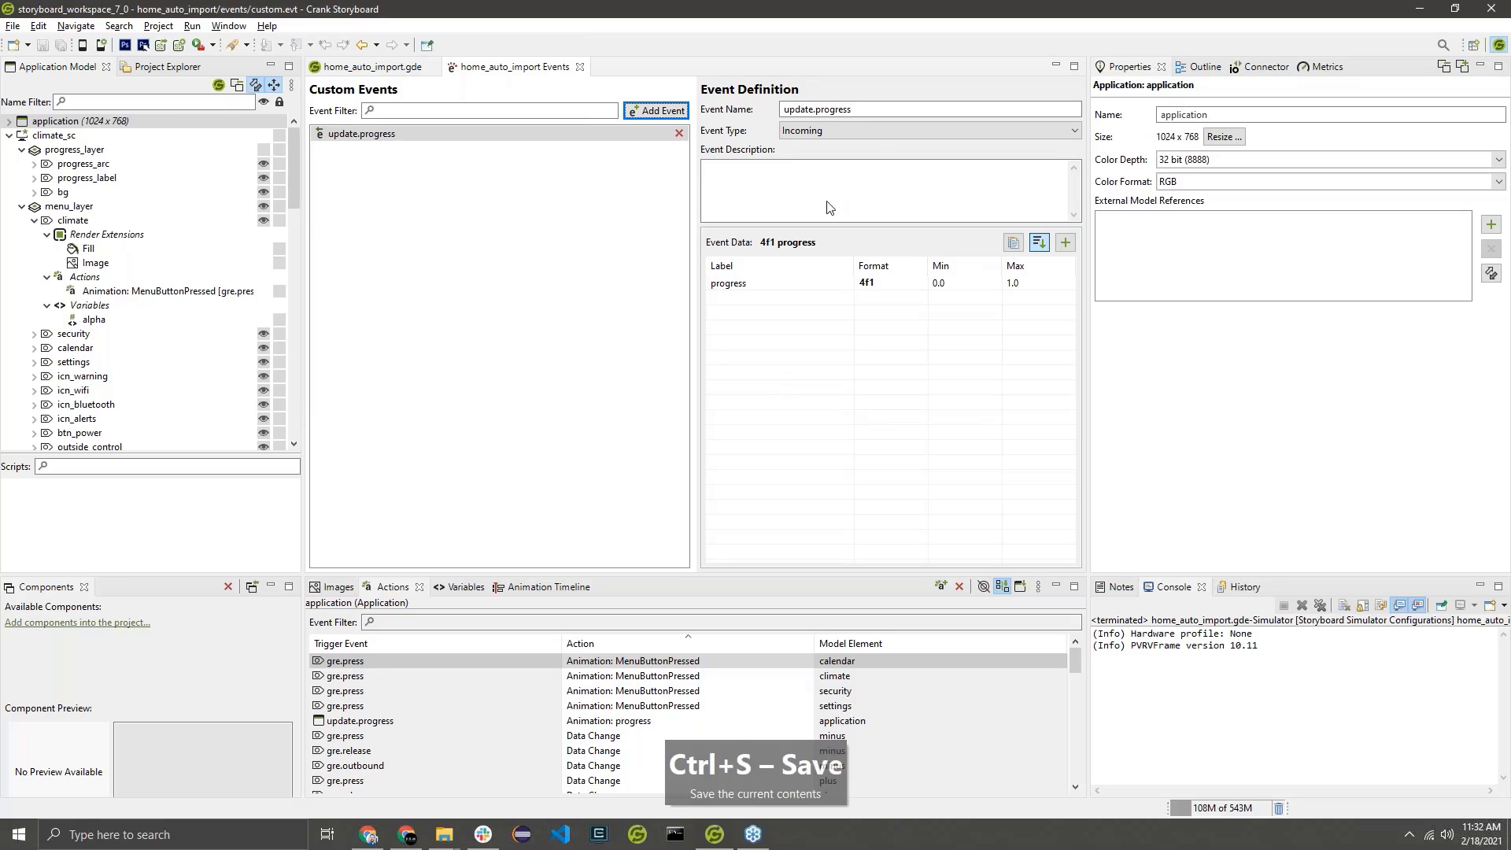
{"action": "left_click", "coordinate": [582, 68]}
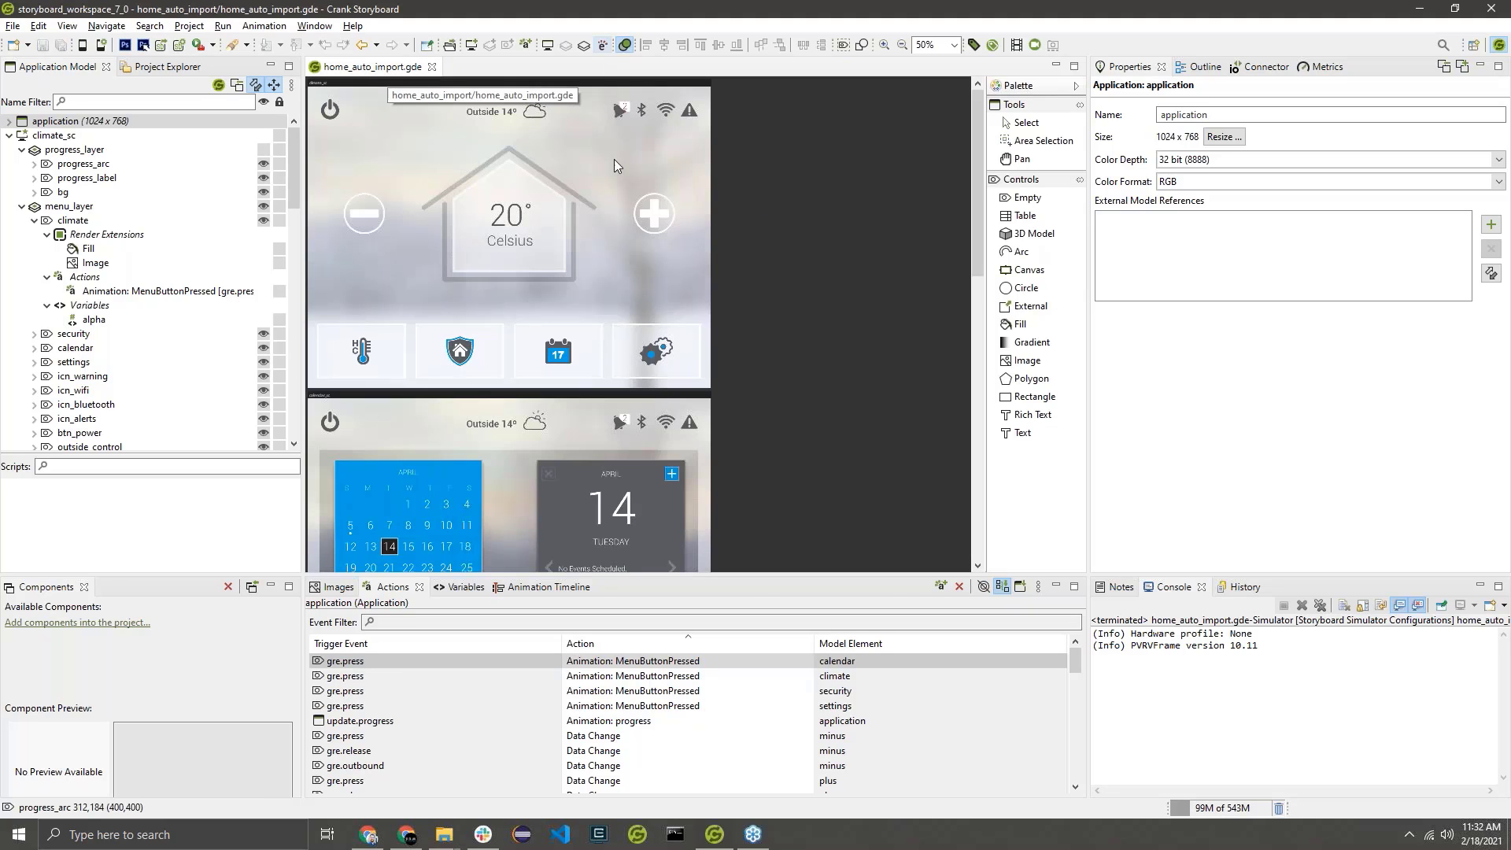
Start recording an animation on the climate_sc screen, capturing the display of progress_layer as the first frame.
{"action": "left_click", "coordinate": [396, 88]}
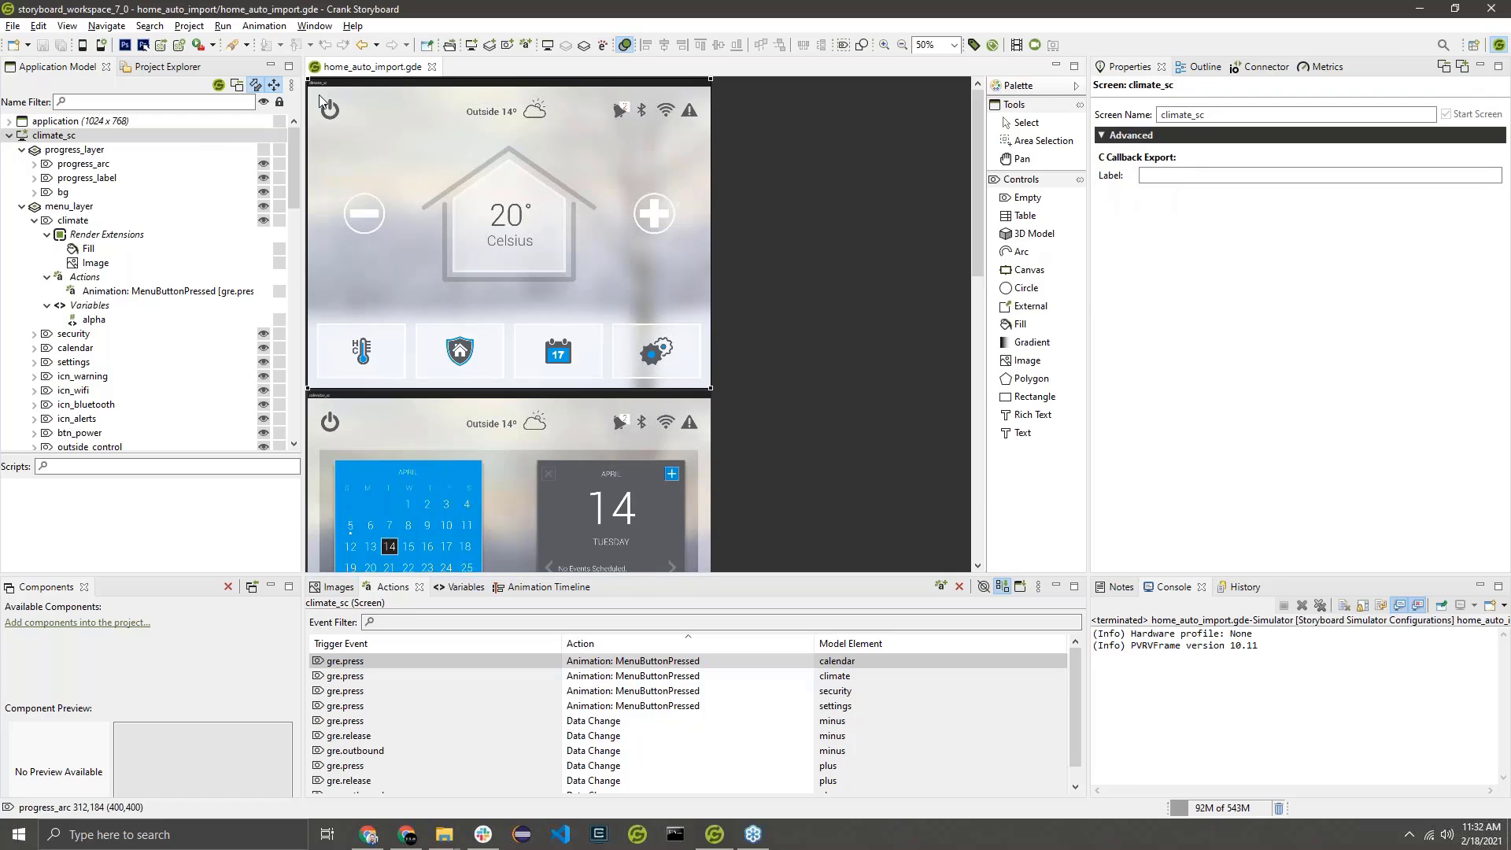
{"action": "left_click", "coordinate": [108, 121]}
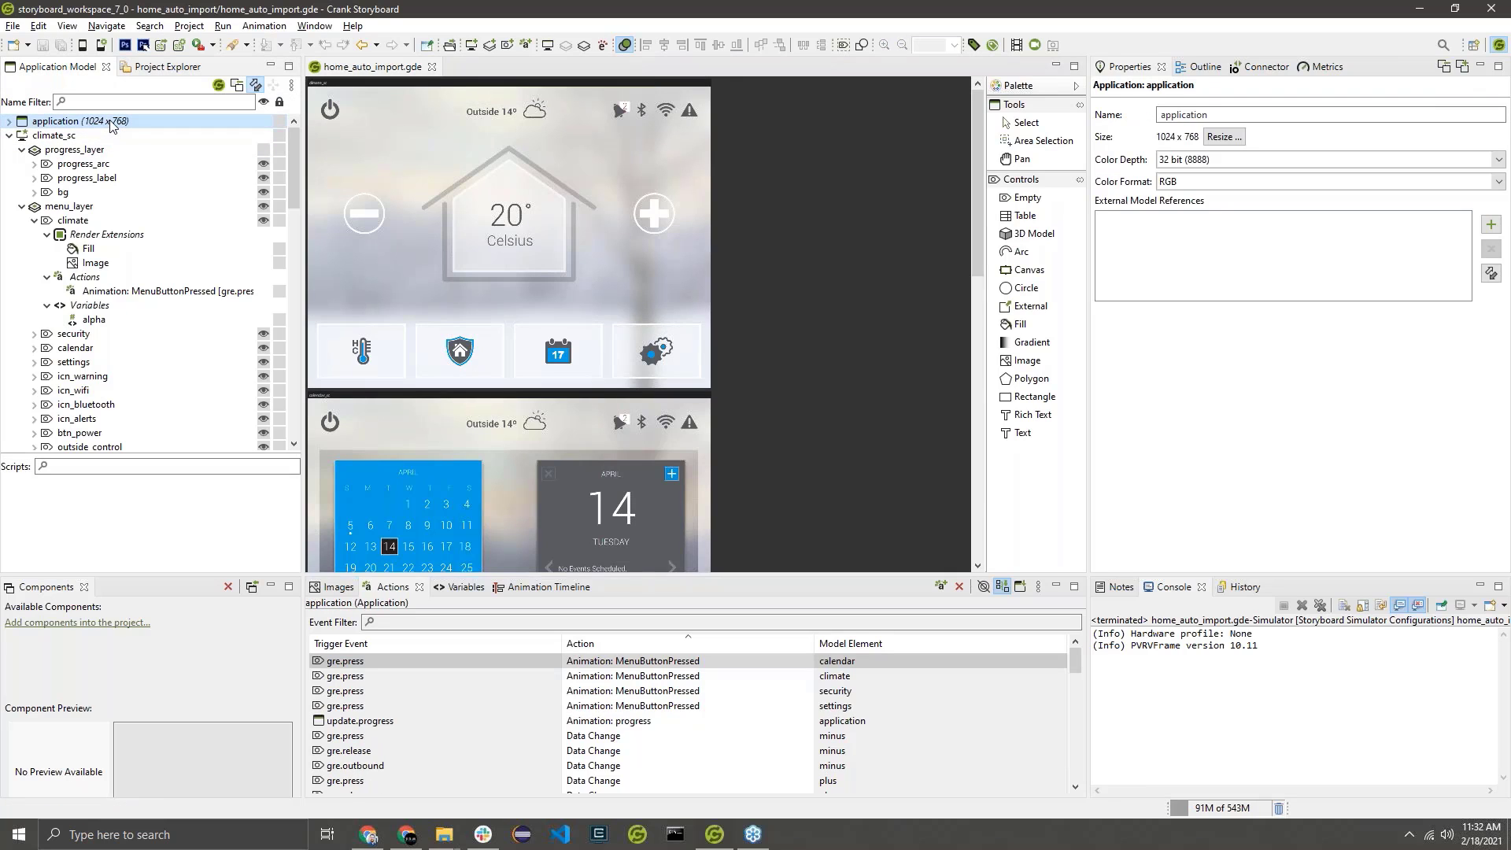
{"action": "left_click", "coordinate": [139, 134]}
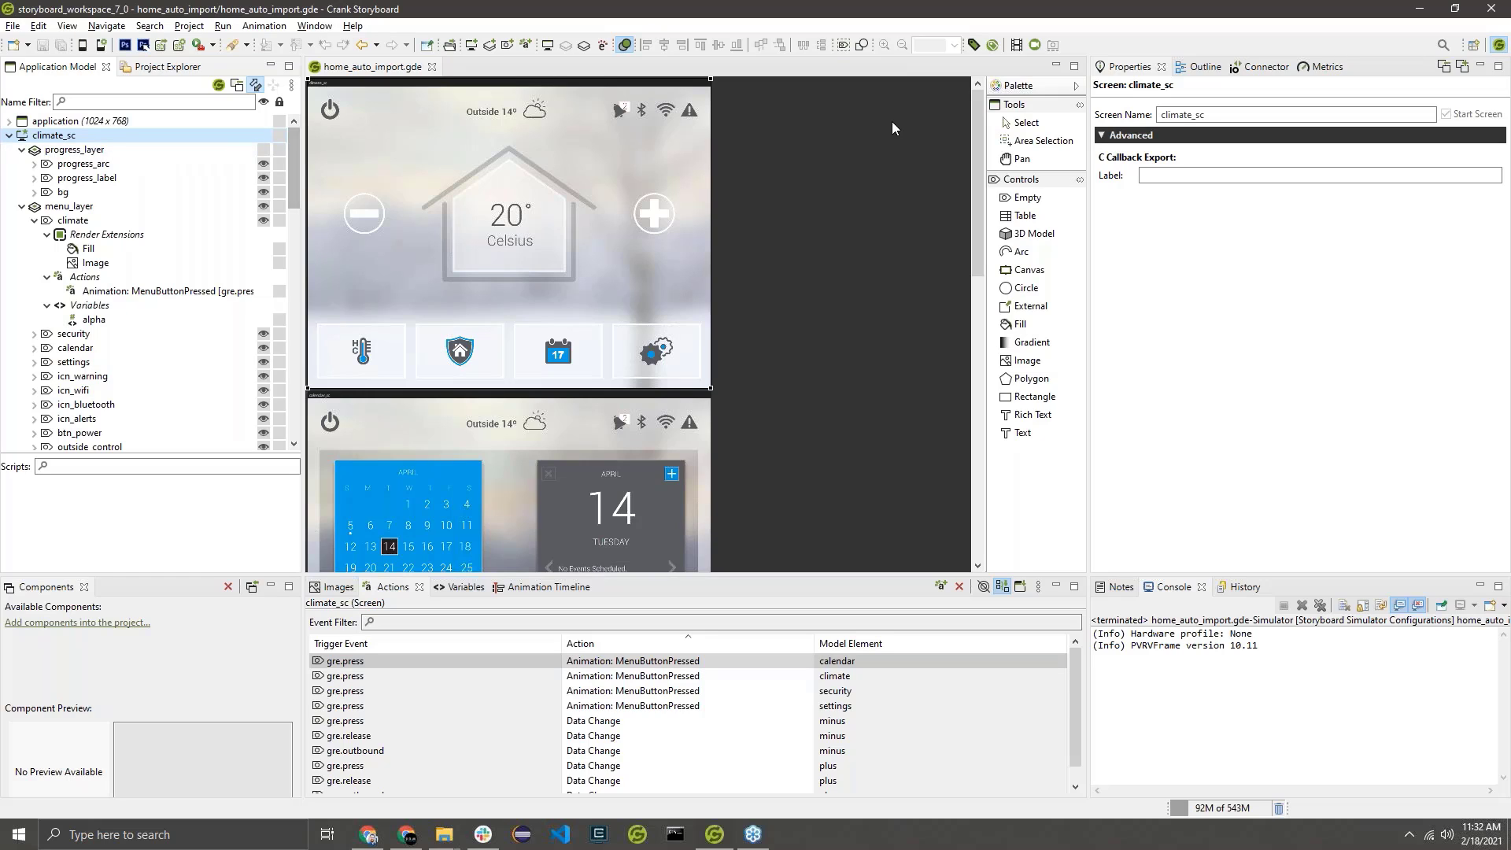
{"action": "left_click", "coordinate": [1035, 45]}
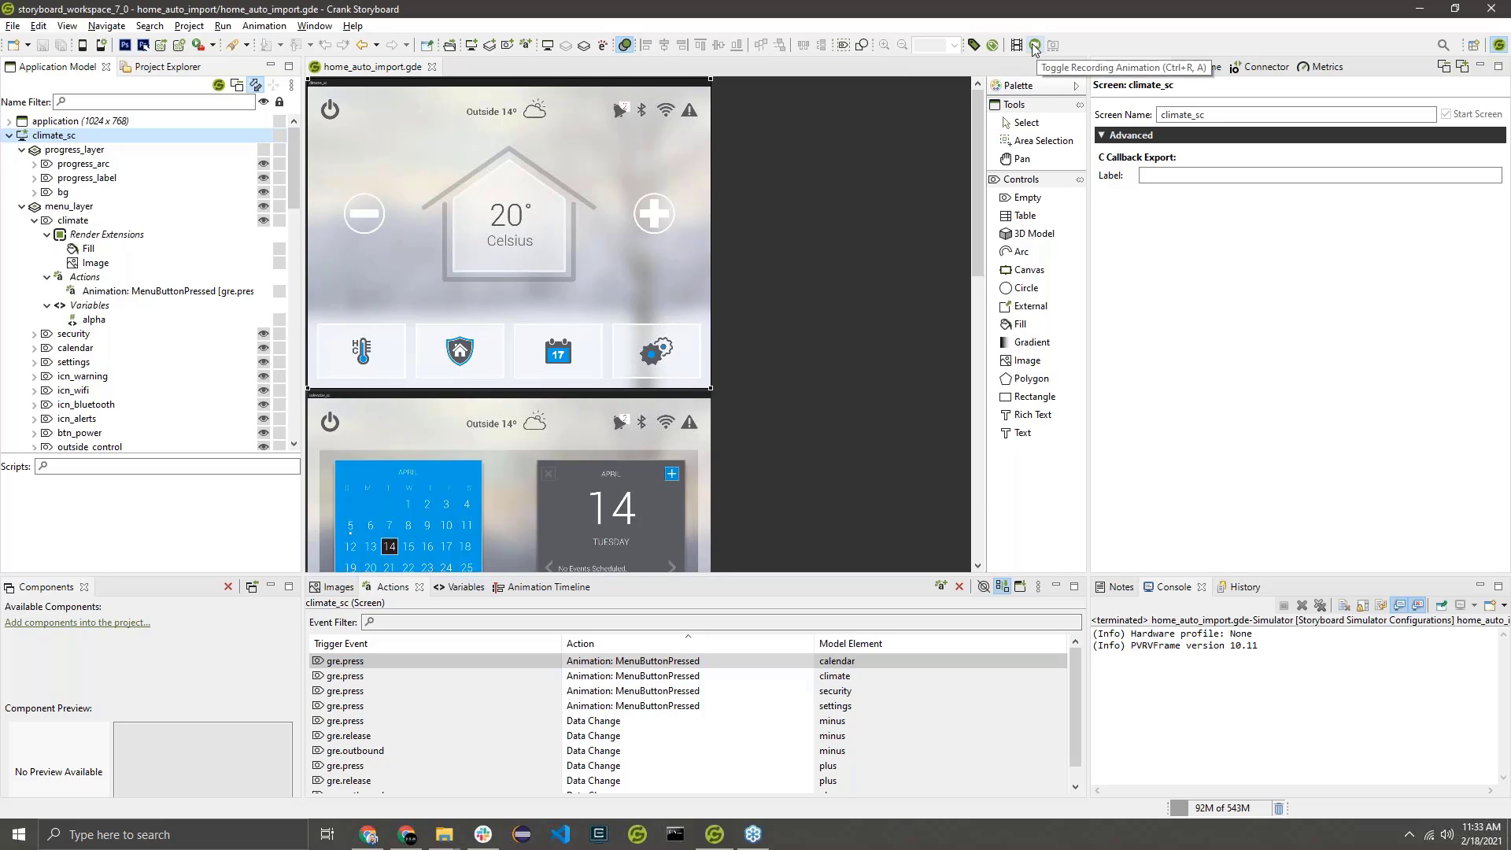
{"action": "left_click", "coordinate": [1035, 46]}
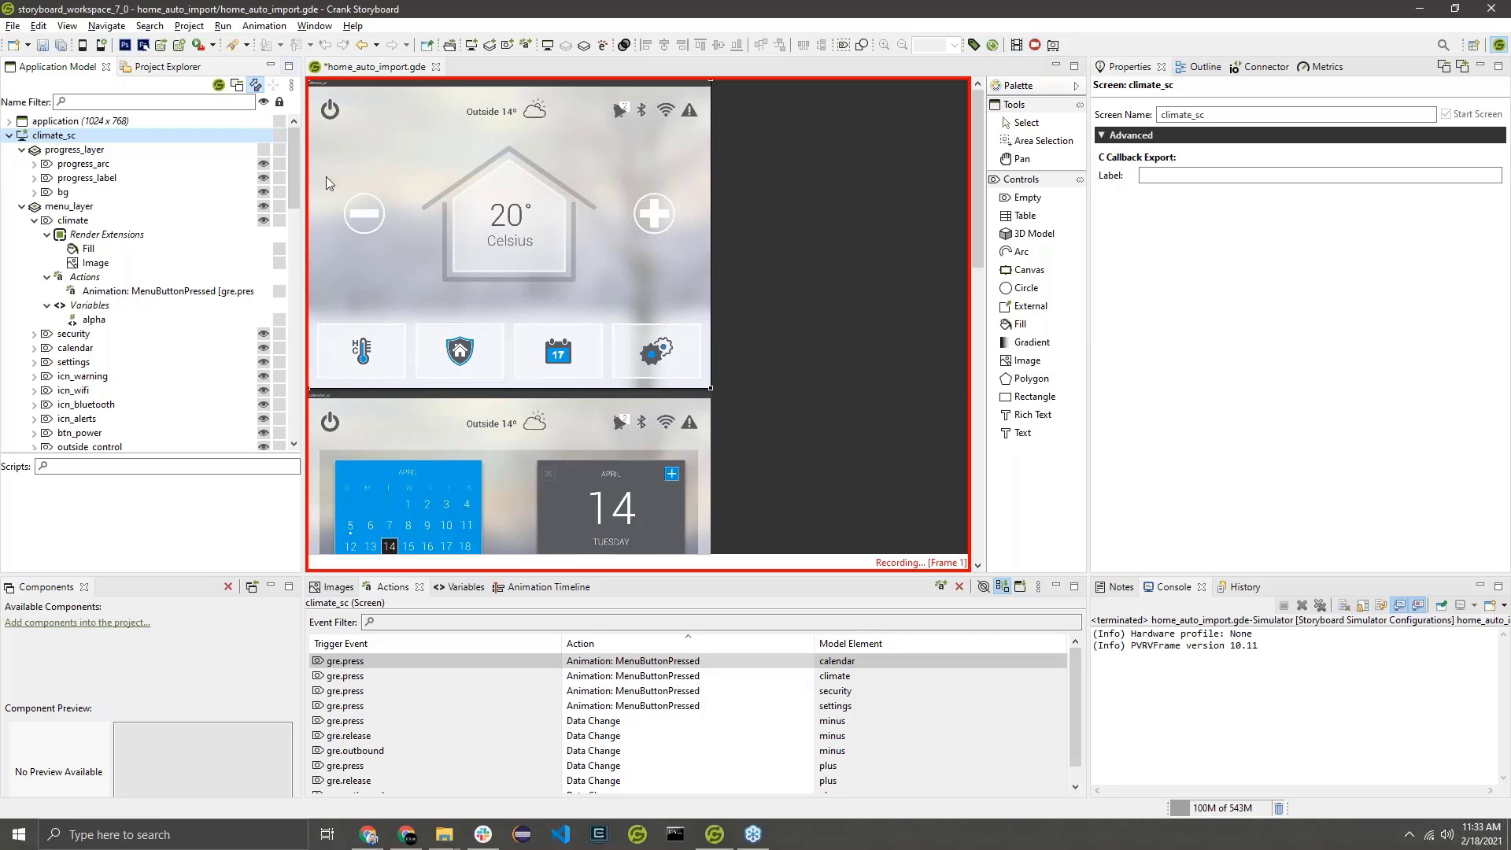
{"action": "left_click", "coordinate": [264, 153]}
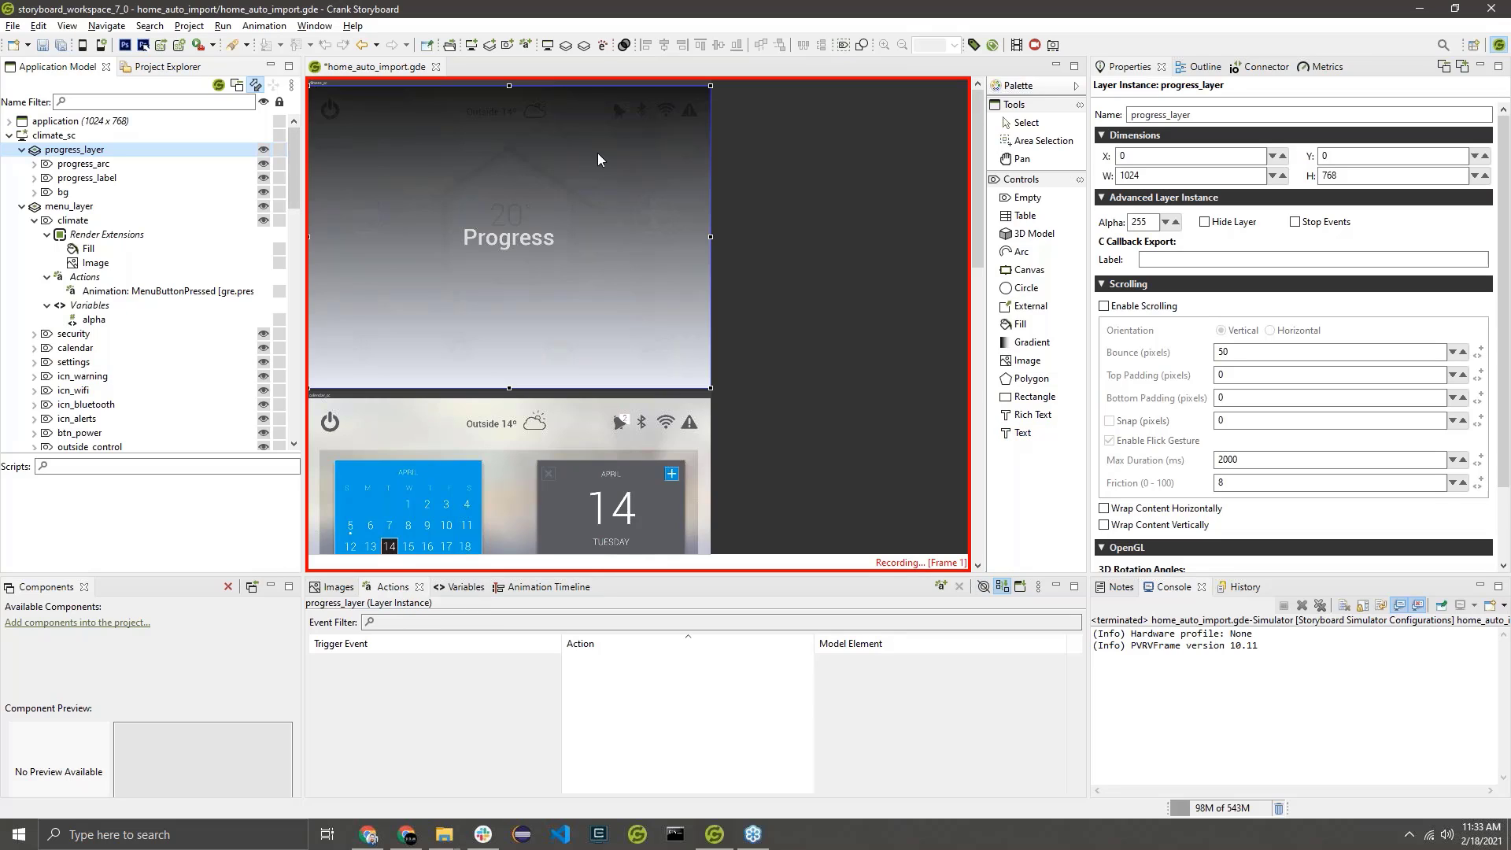
{"action": "left_click", "coordinate": [1054, 45]}
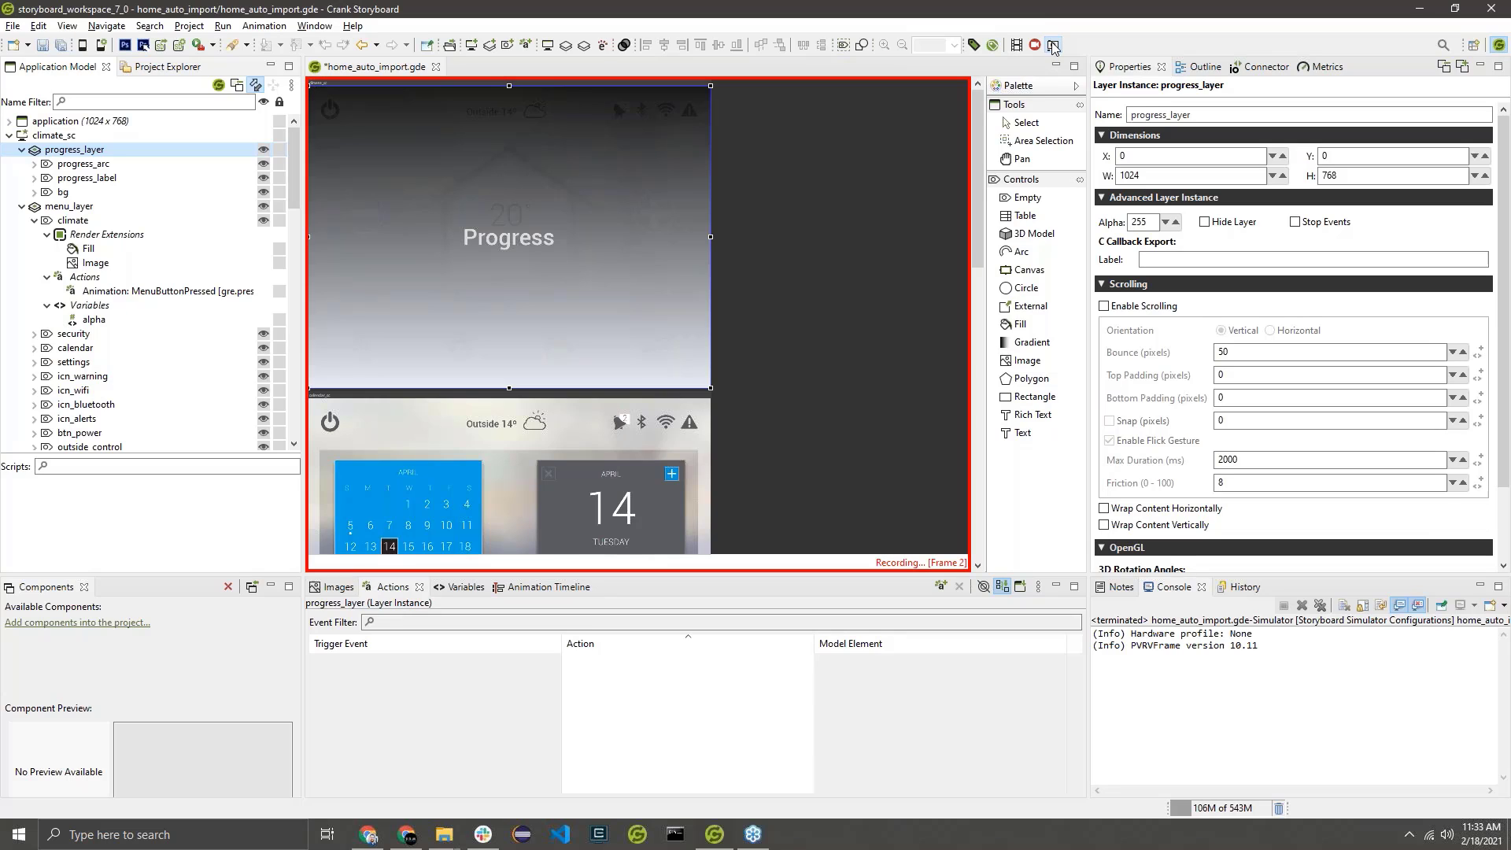
Set the end angle of progress_arc to 360 and capture it as the next animation frame.
{"action": "left_click", "coordinate": [206, 171]}
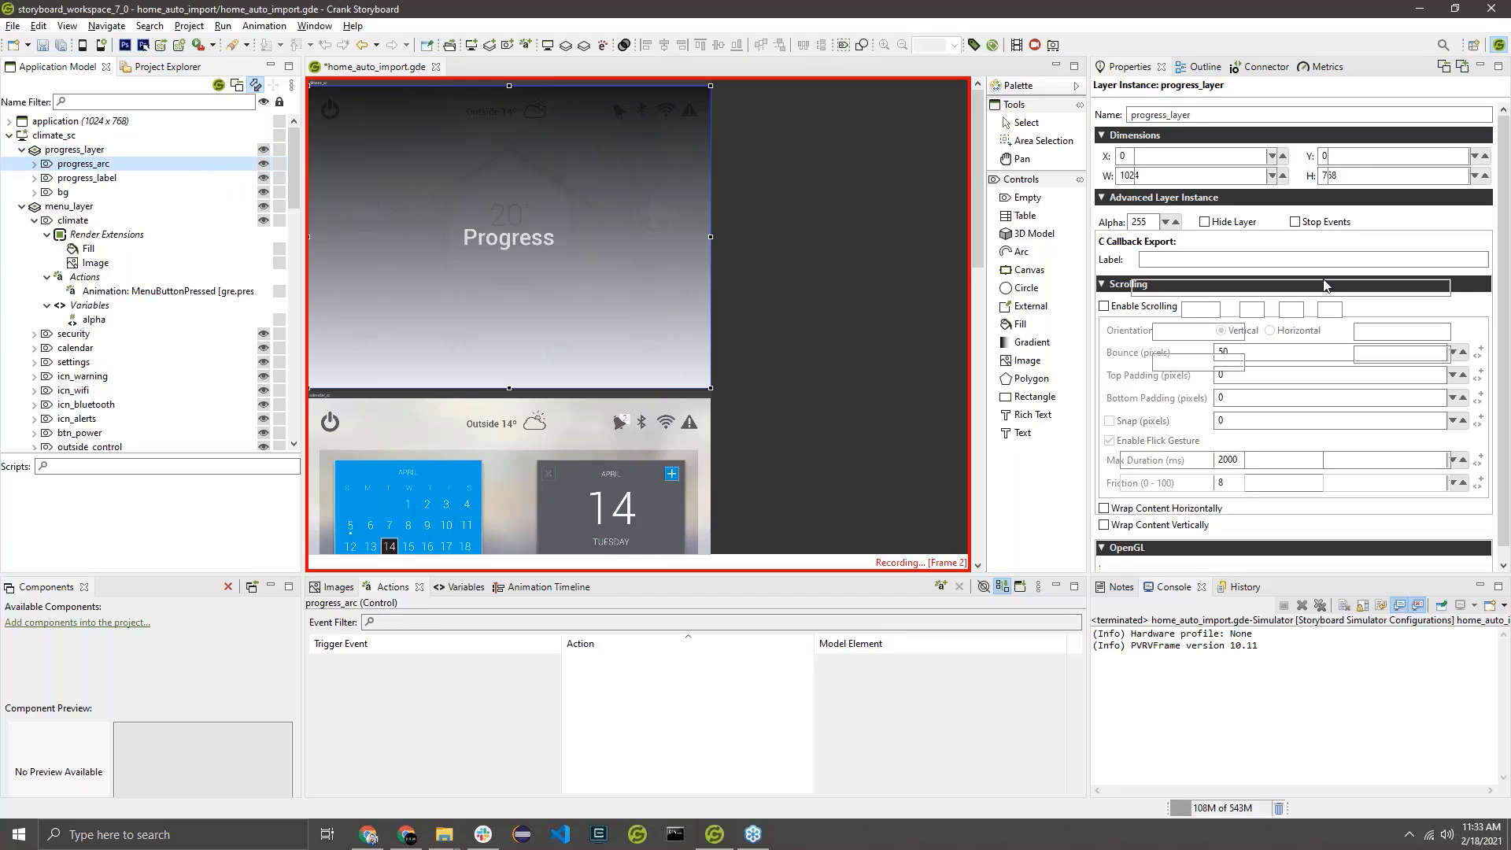
{"action": "left_click", "coordinate": [1387, 358]}
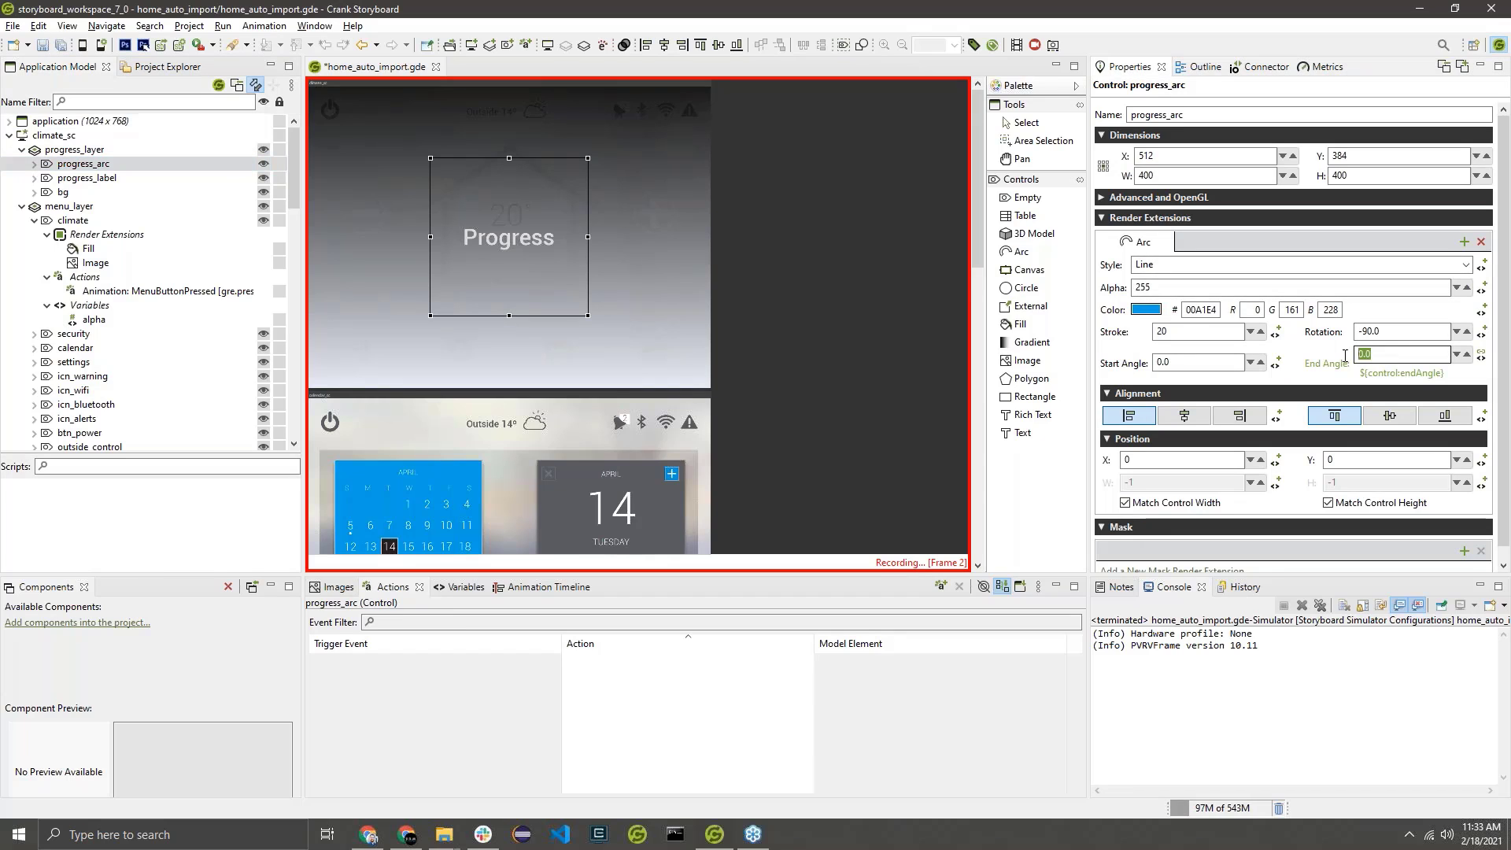
{"action": "type", "text": "360"}
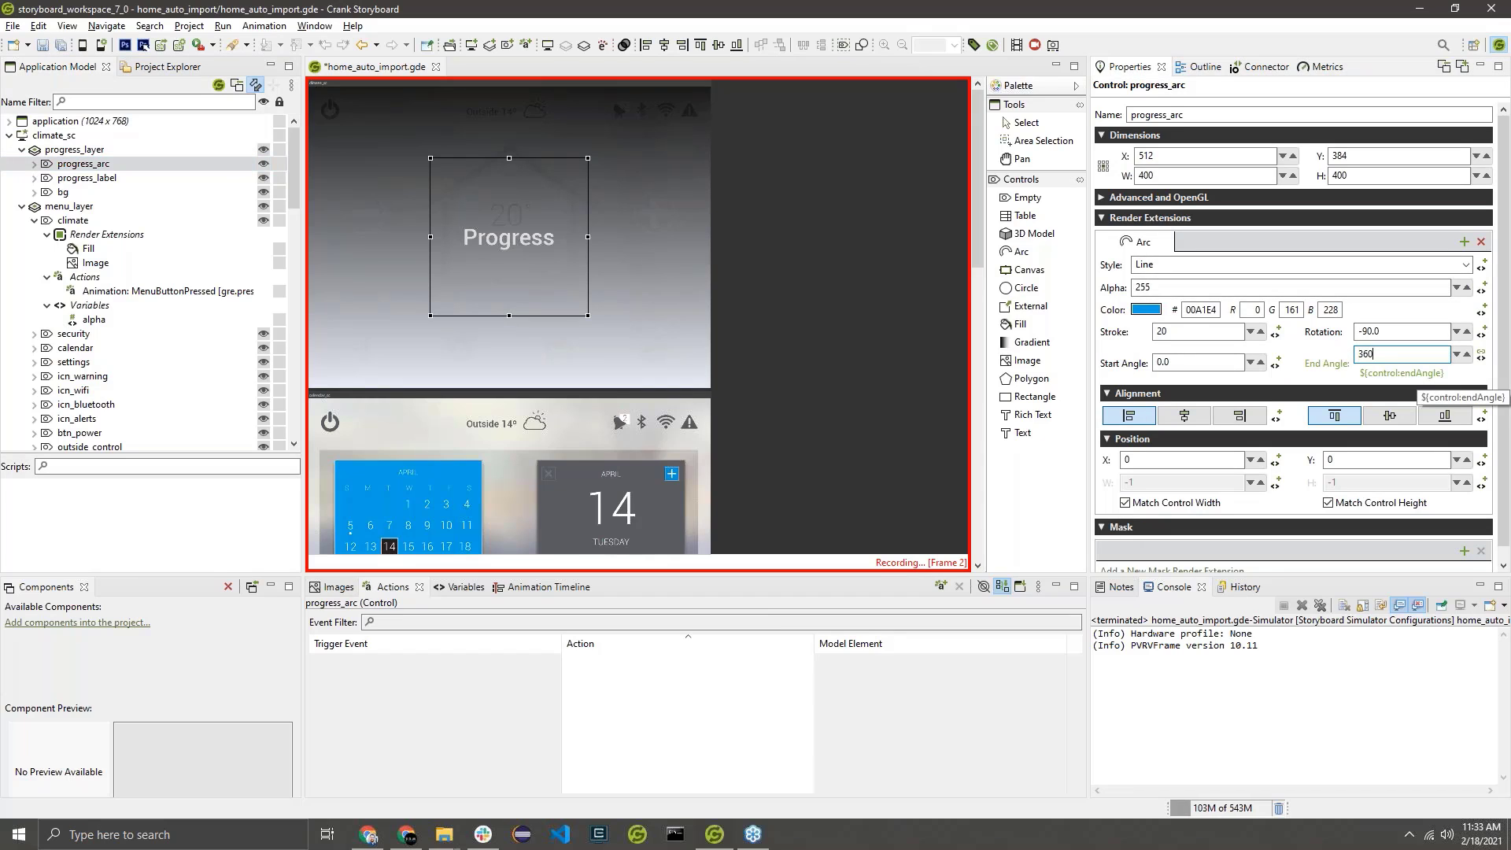
{"action": "key", "text": "Return"}
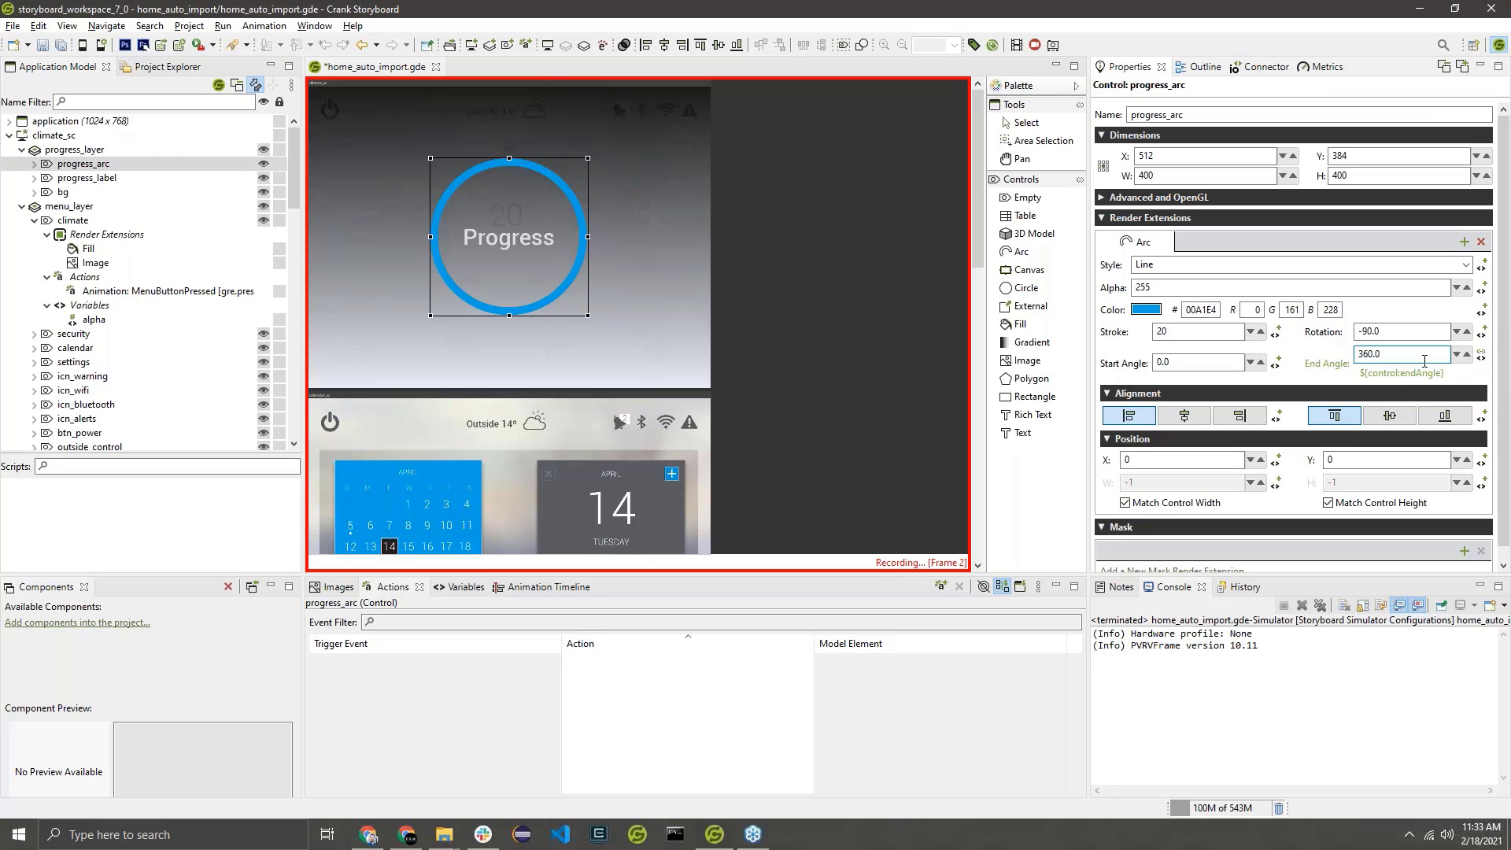
{"action": "left_click", "coordinate": [1053, 46]}
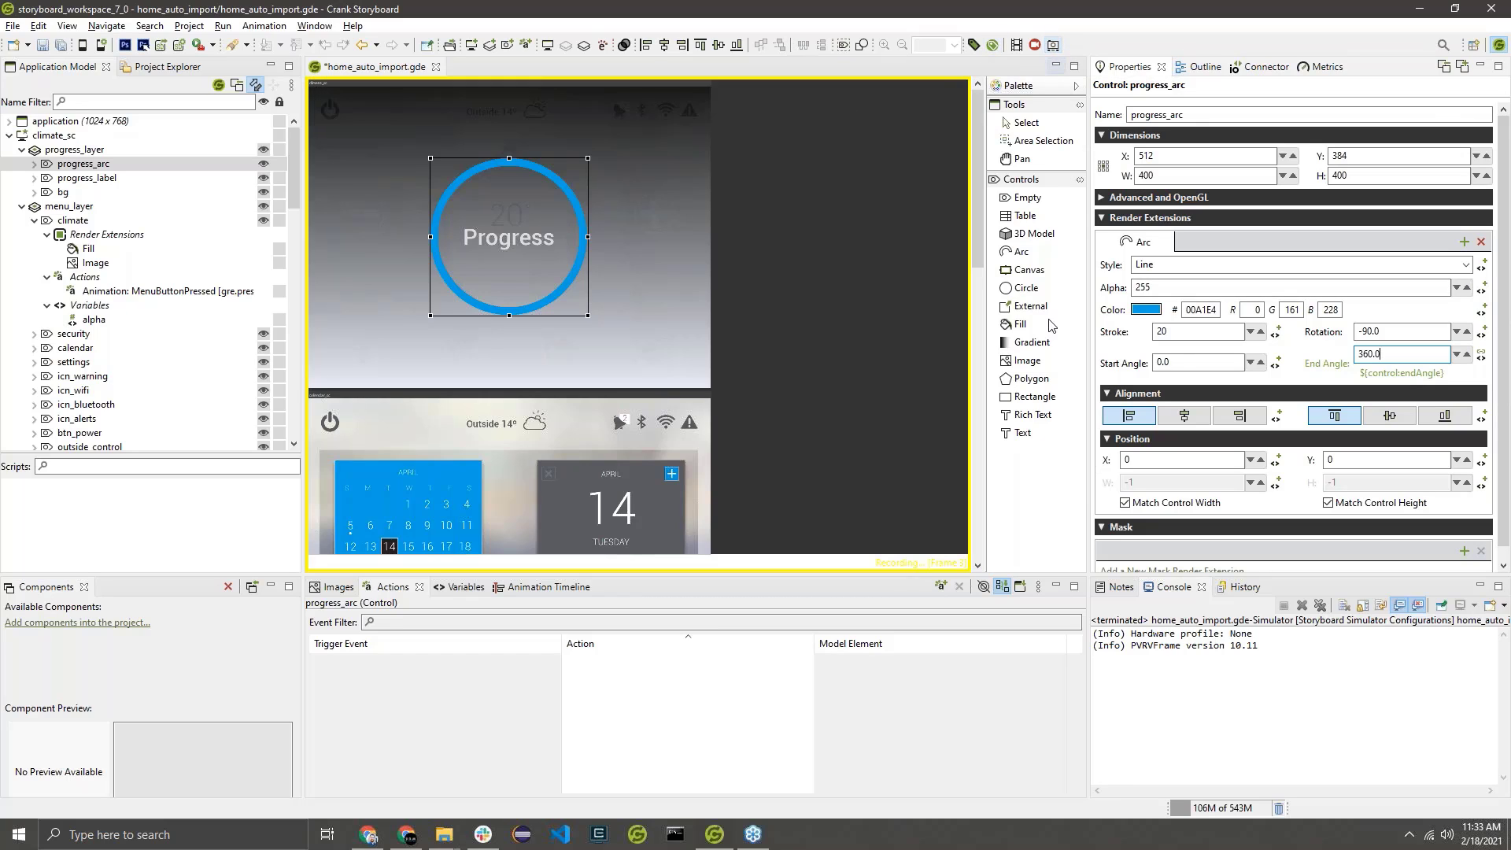
Hide progress_layer as the final recorded change, and finish the recording as an animation named Progress.
{"action": "left_click", "coordinate": [264, 150]}
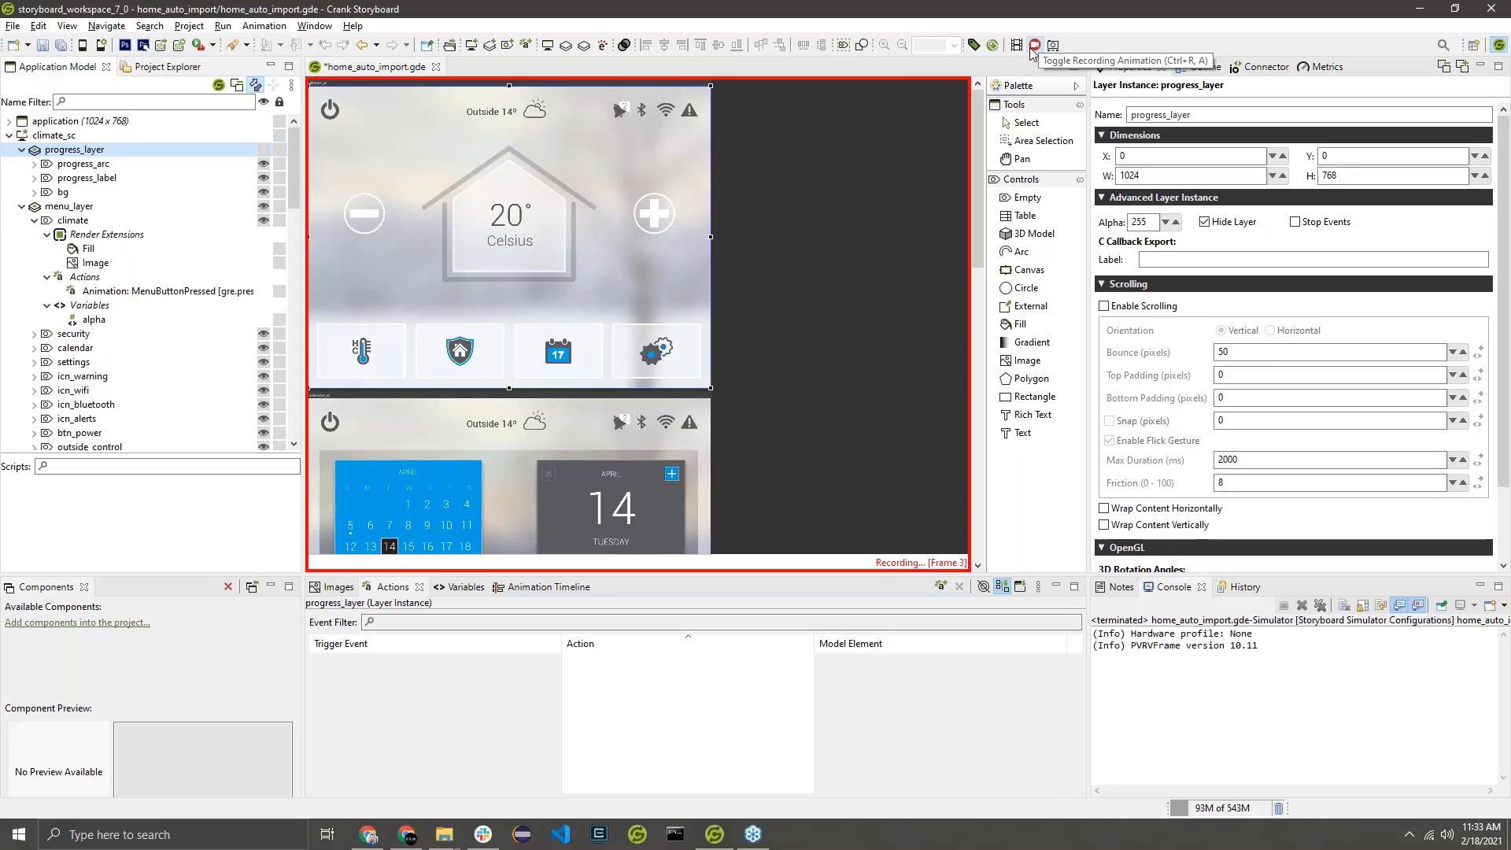
{"action": "left_click", "coordinate": [1033, 47]}
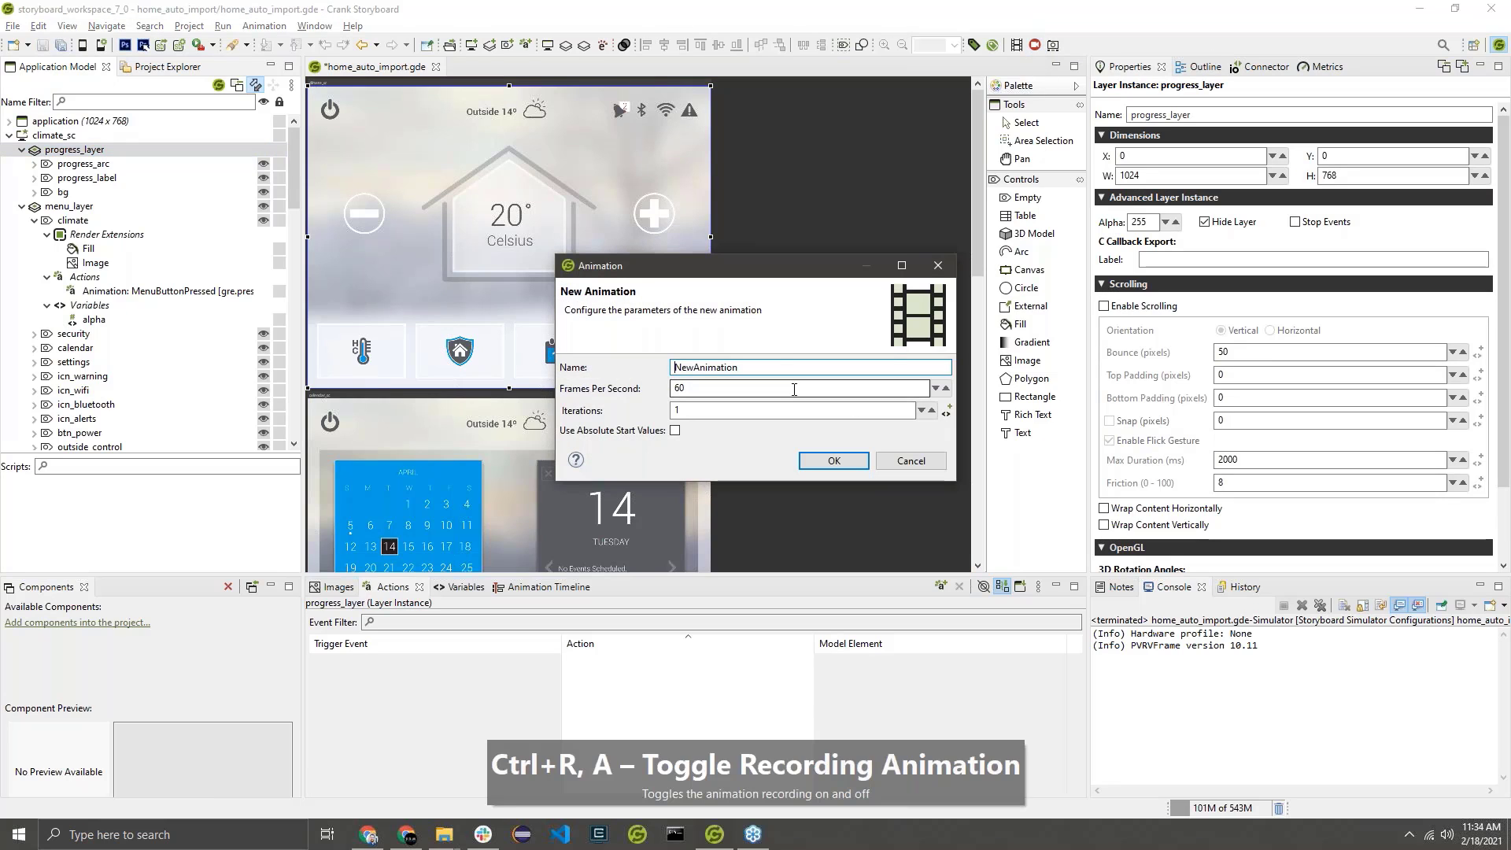
{"action": "left_click_drag", "start_coordinate": [757, 367], "coordinate": [669, 368]}
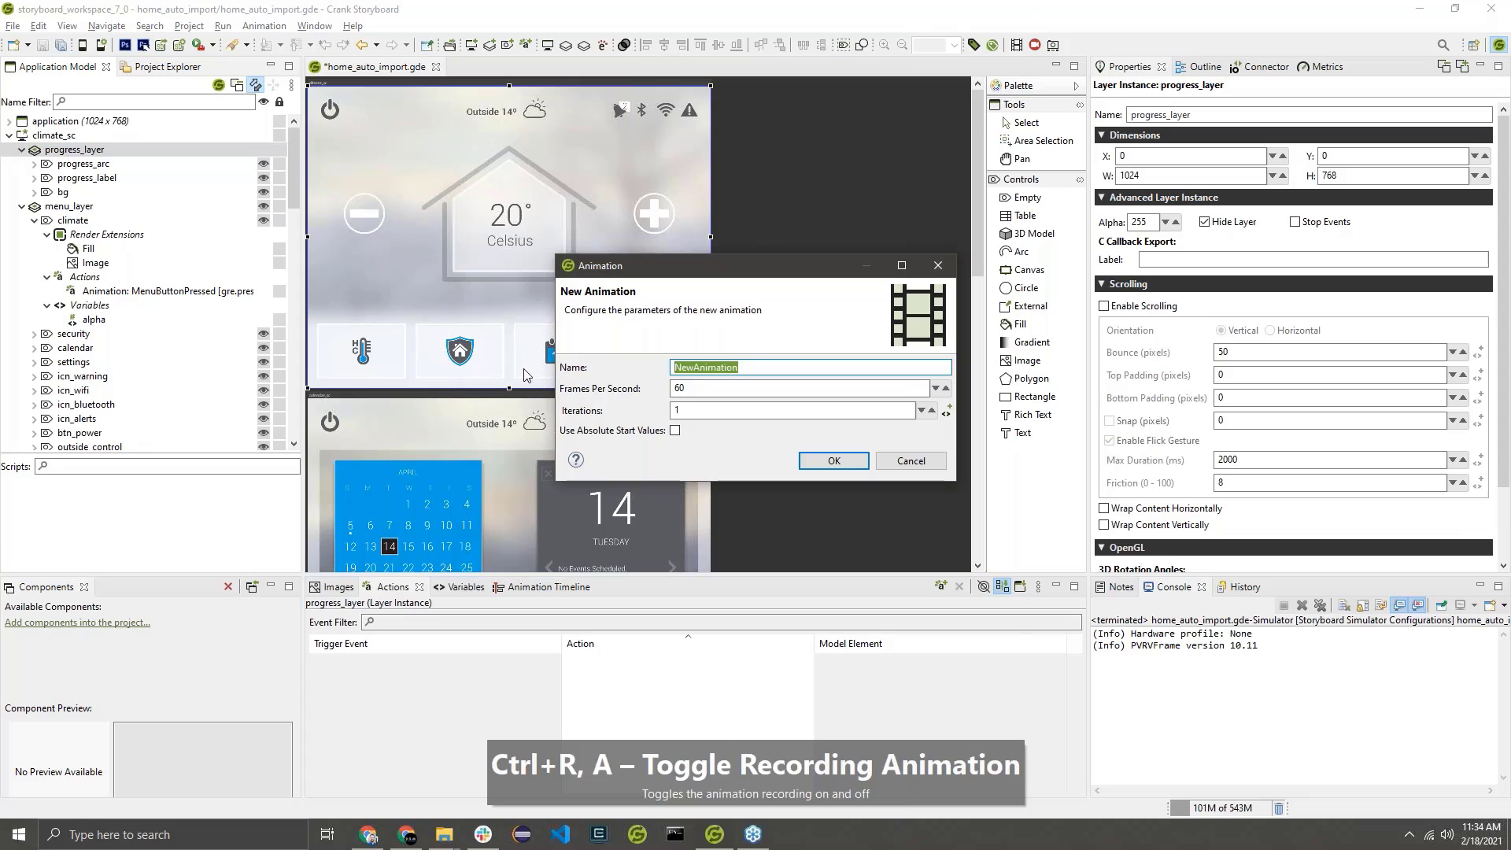
{"action": "type", "text": "Progress"}
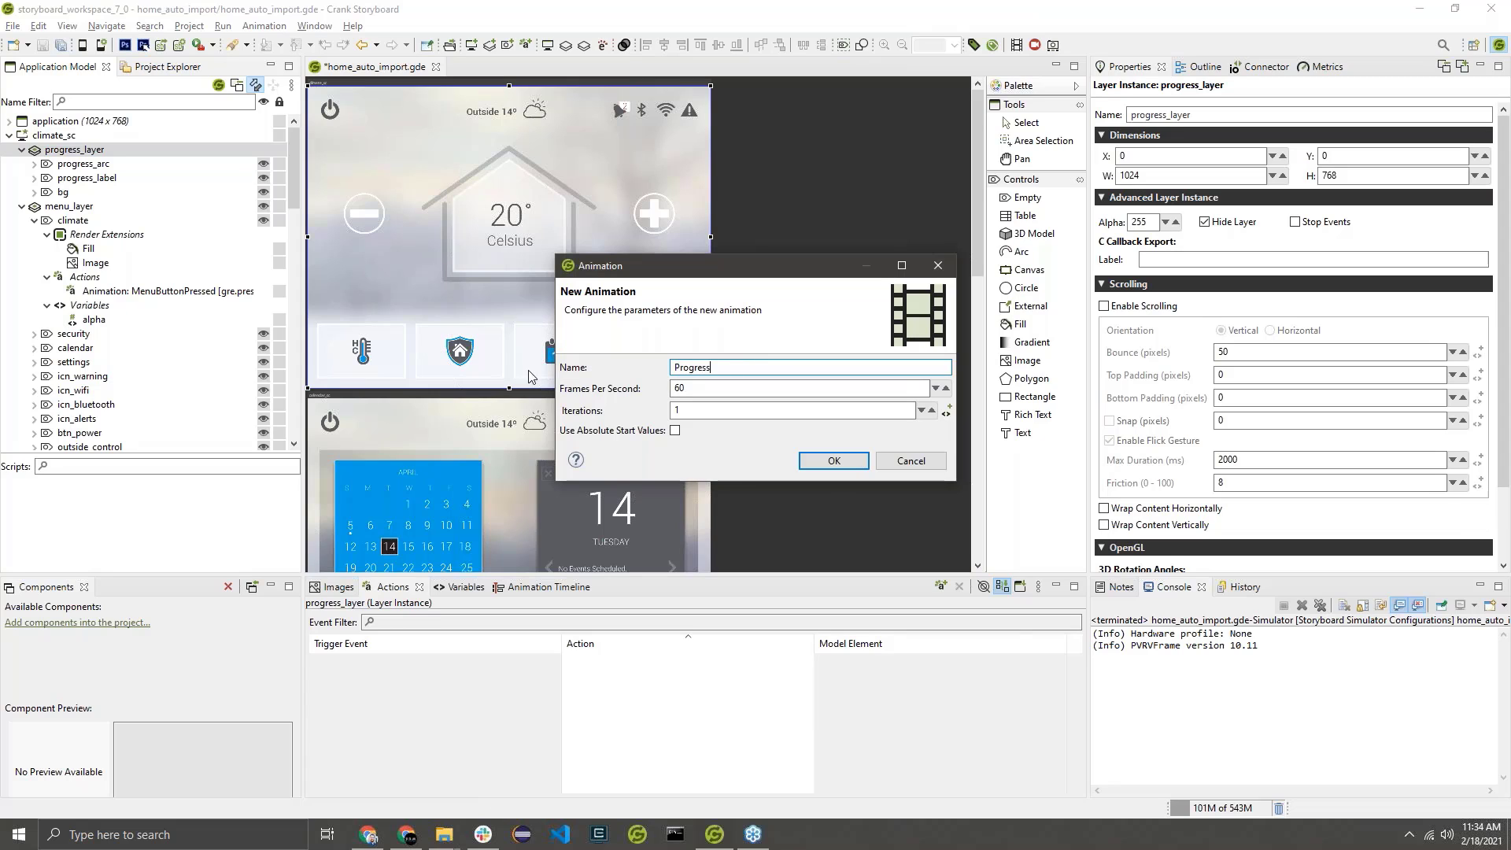
{"action": "left_click", "coordinate": [833, 460]}
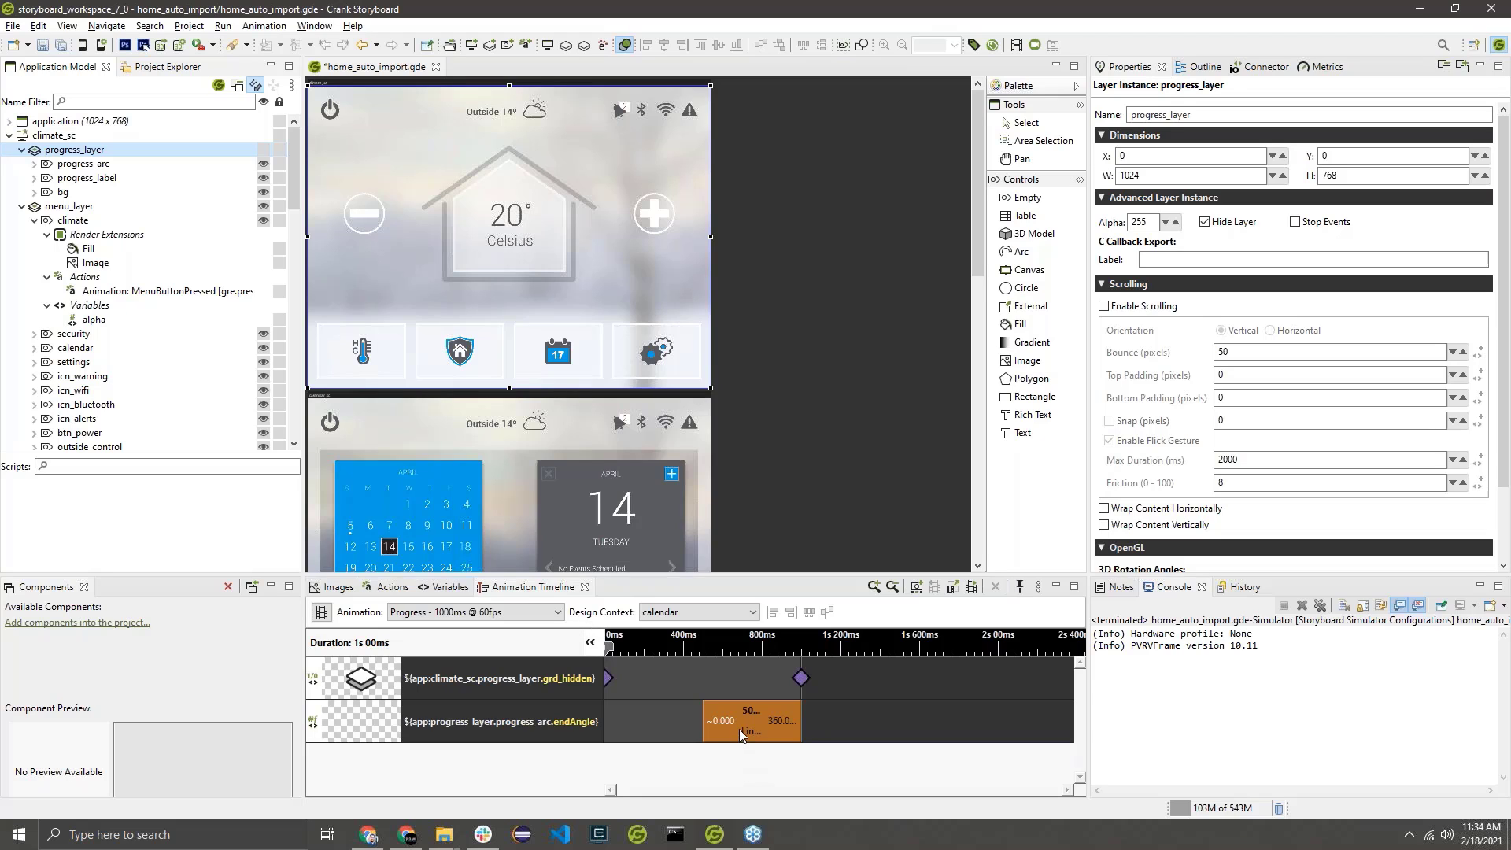
Extend the progress_arc endAngle step to start at 0 ms and last 1000 ms, and save the design.
{"action": "left_click", "coordinate": [766, 726]}
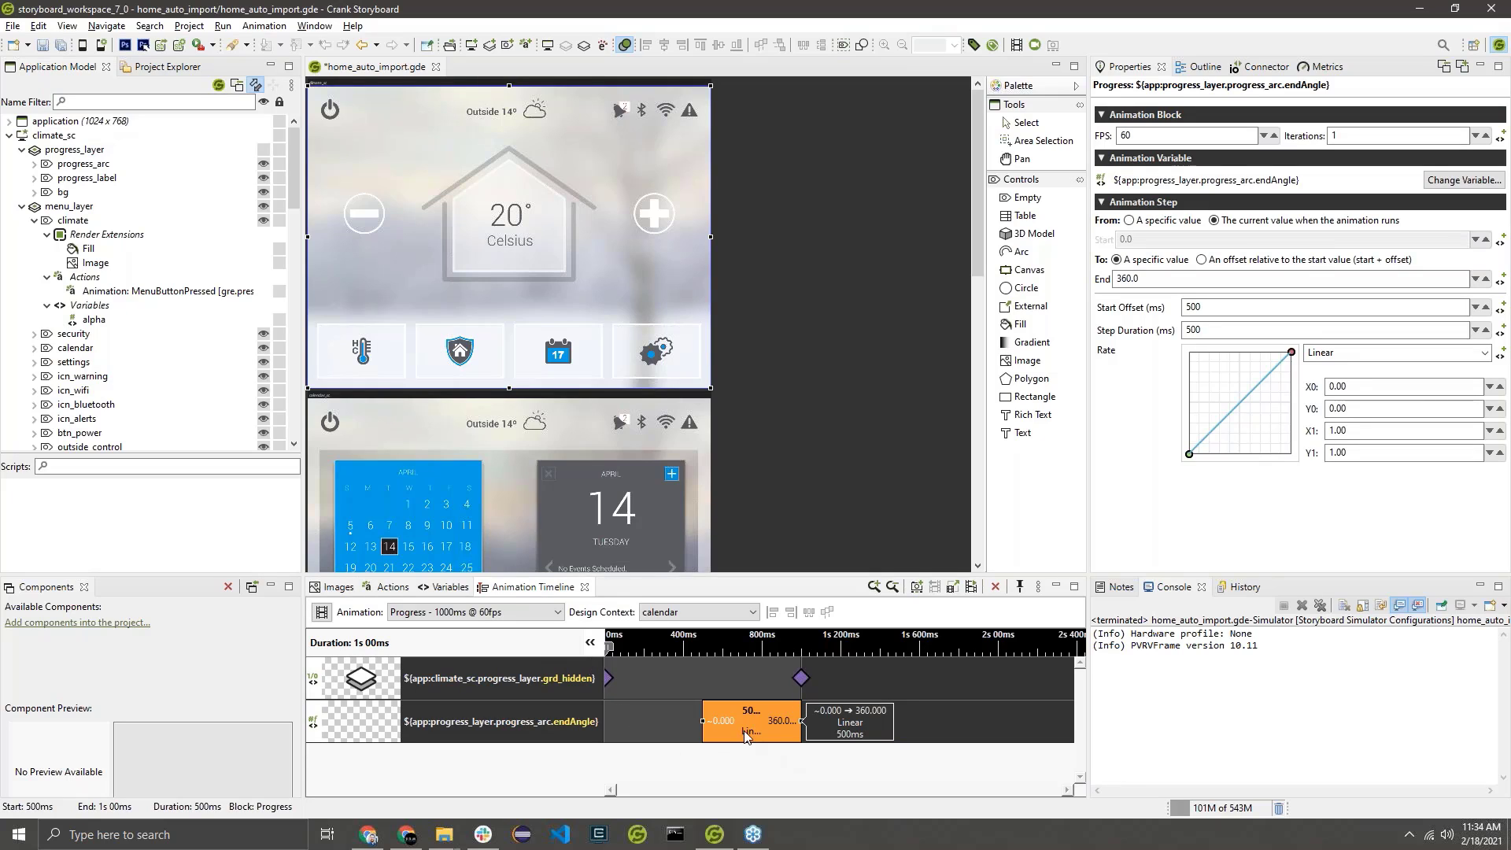
{"action": "left_click_drag", "start_coordinate": [701, 721], "coordinate": [607, 721]}
{"action": "right_click", "coordinate": [608, 722]}
{"action": "left_click", "coordinate": [745, 750]}
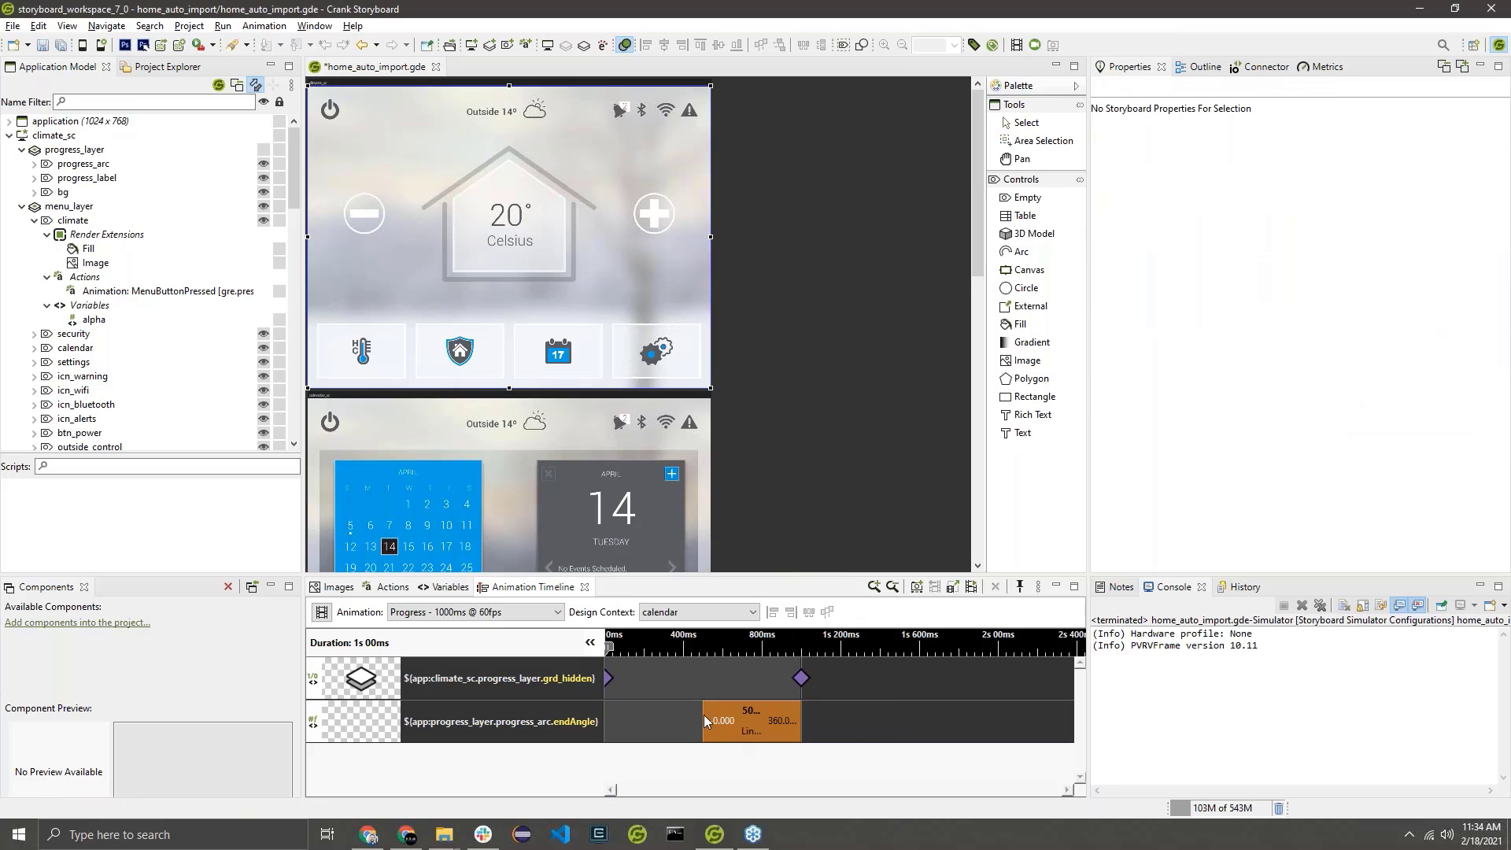
{"action": "left_click", "coordinate": [706, 721]}
{"action": "left_click", "coordinate": [702, 721]}
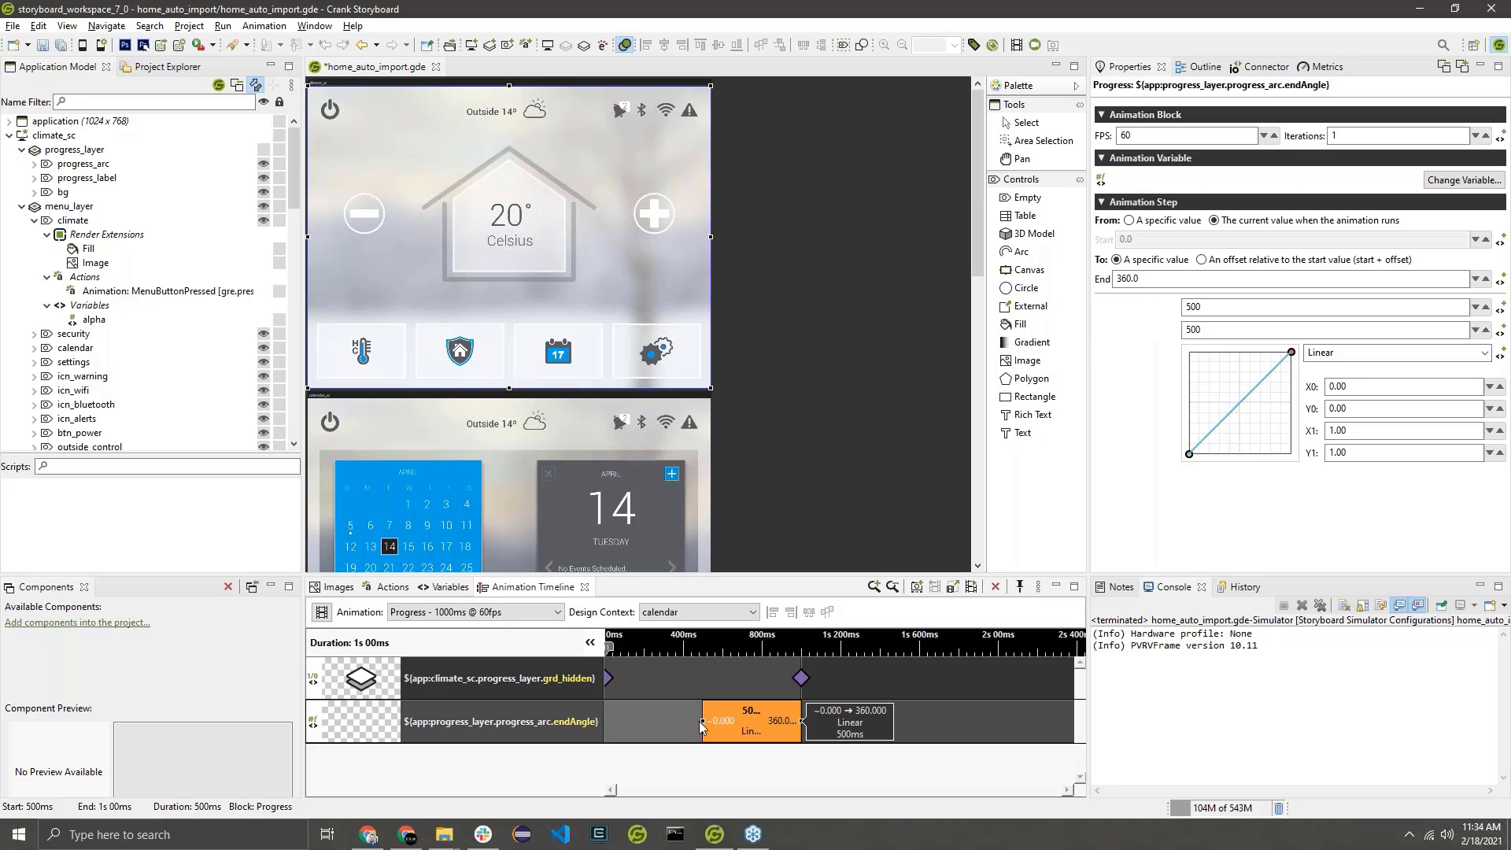
{"action": "left_click_drag", "start_coordinate": [702, 722], "coordinate": [605, 722]}
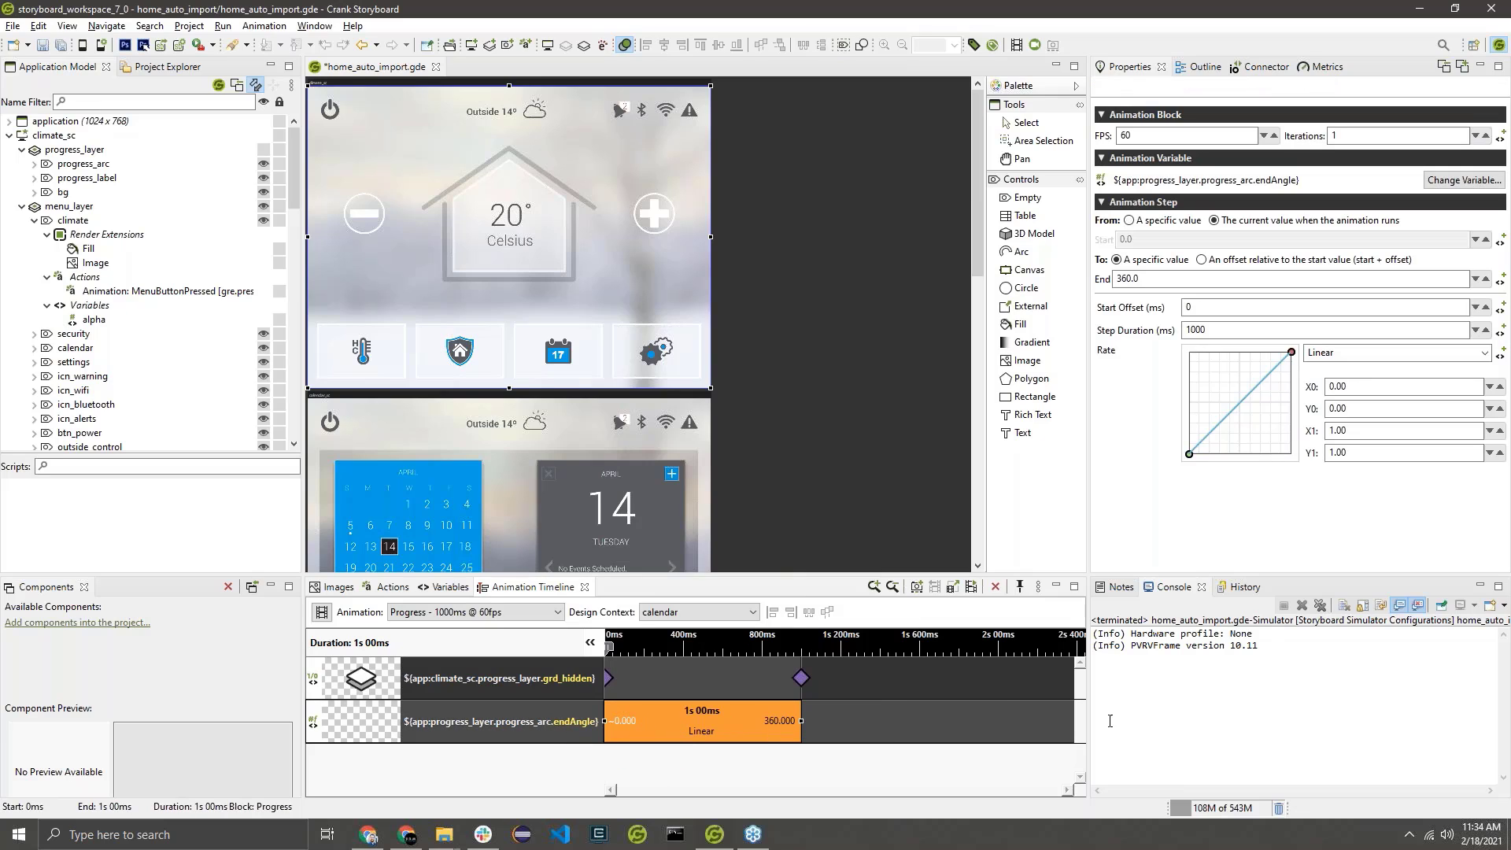
{"action": "left_click", "coordinate": [824, 767]}
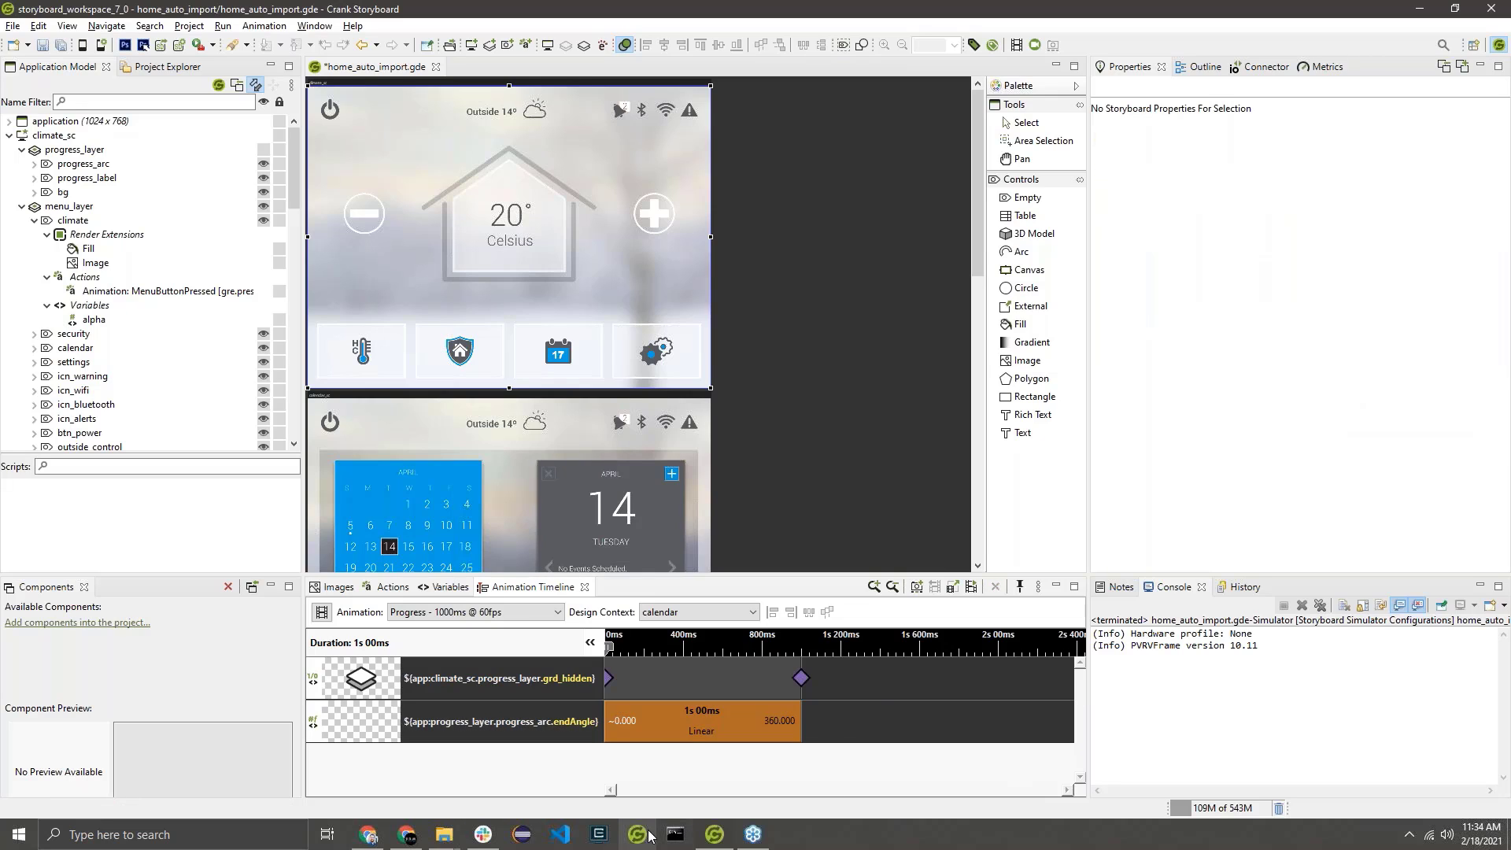
{"action": "key", "text": "ctrl+s"}
{"action": "left_click", "coordinate": [683, 710]}
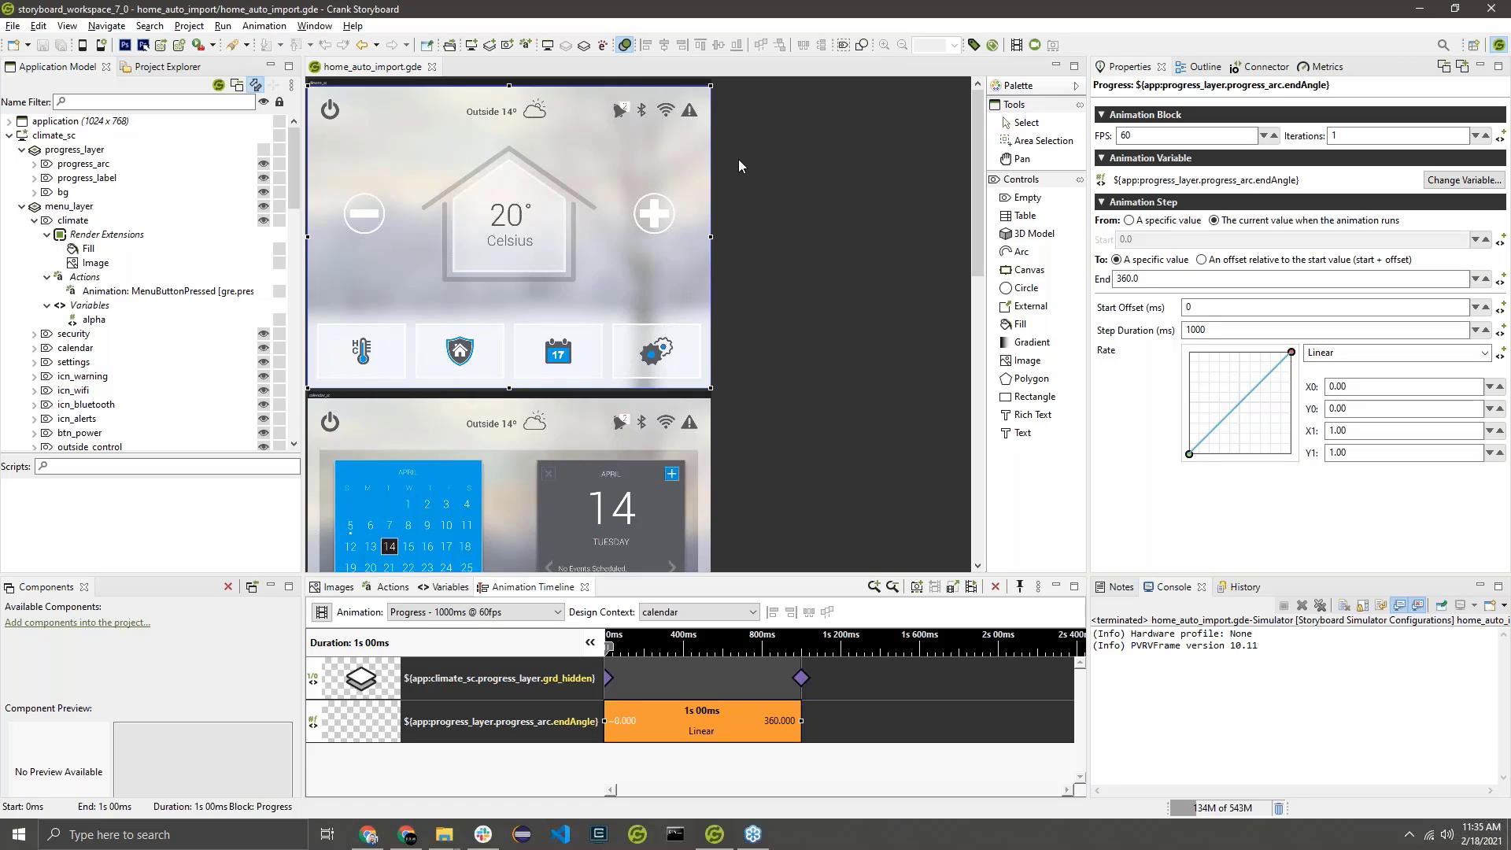
Add an action to the application that runs the Progress animation when the update.progress event fires.
{"action": "left_click", "coordinate": [391, 589]}
{"action": "left_click", "coordinate": [88, 122]}
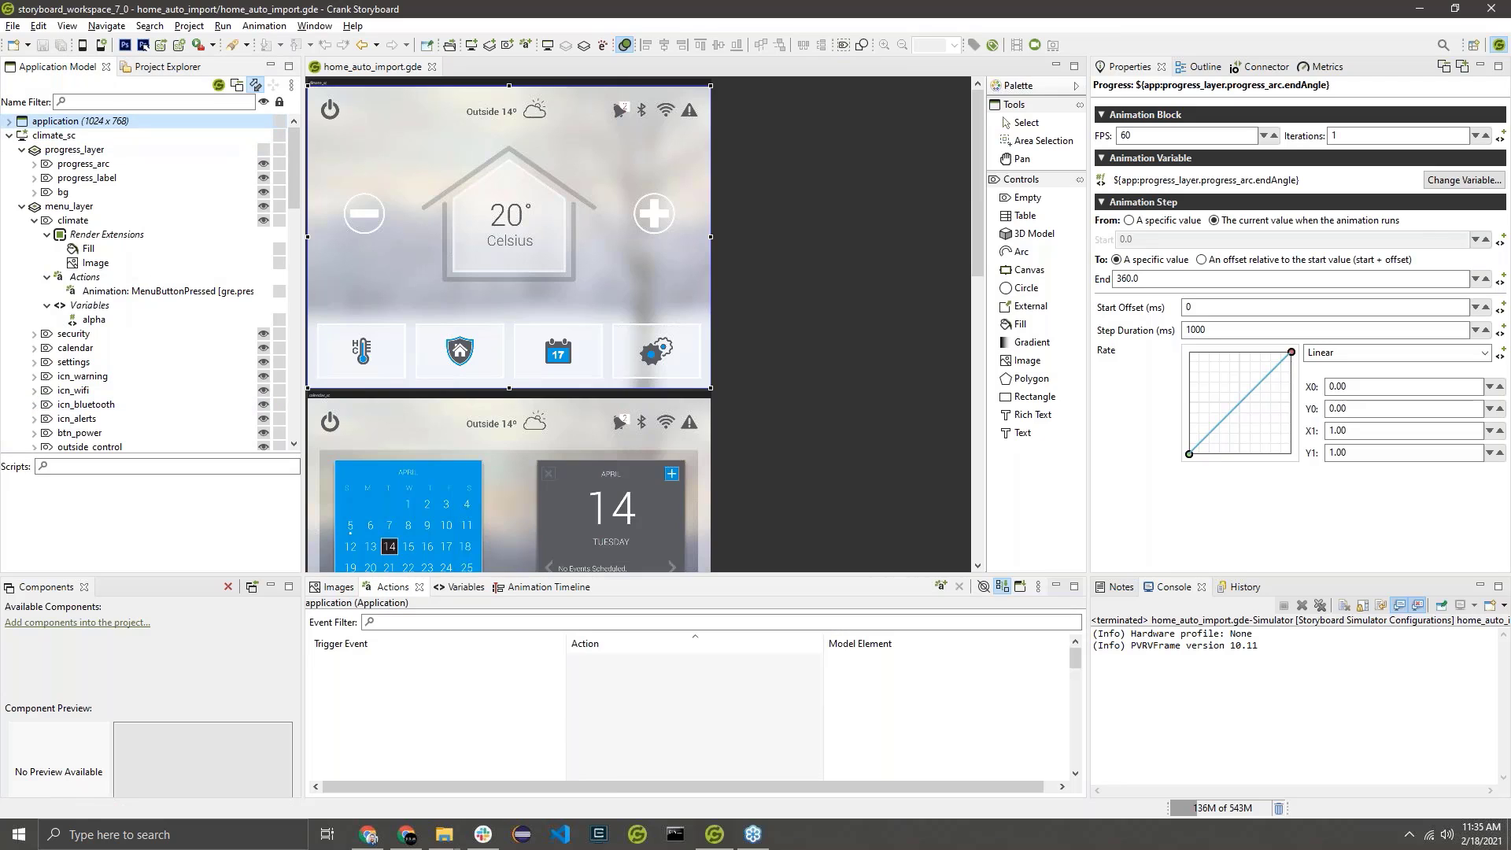
{"action": "right_click", "coordinate": [110, 123]}
{"action": "mouse_move", "coordinate": [160, 129]}
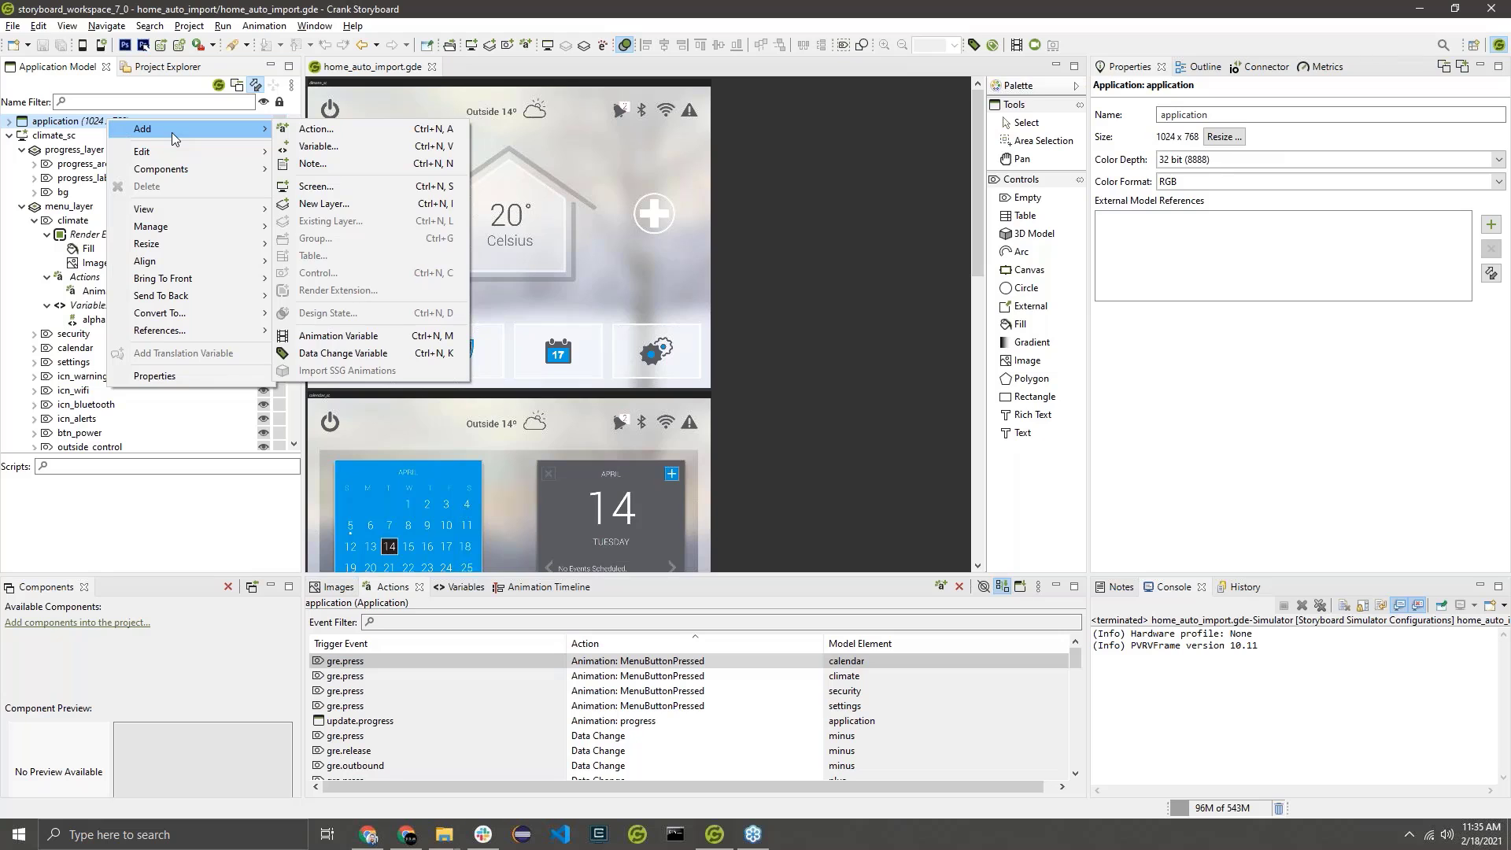
{"action": "mouse_move", "coordinate": [260, 138]}
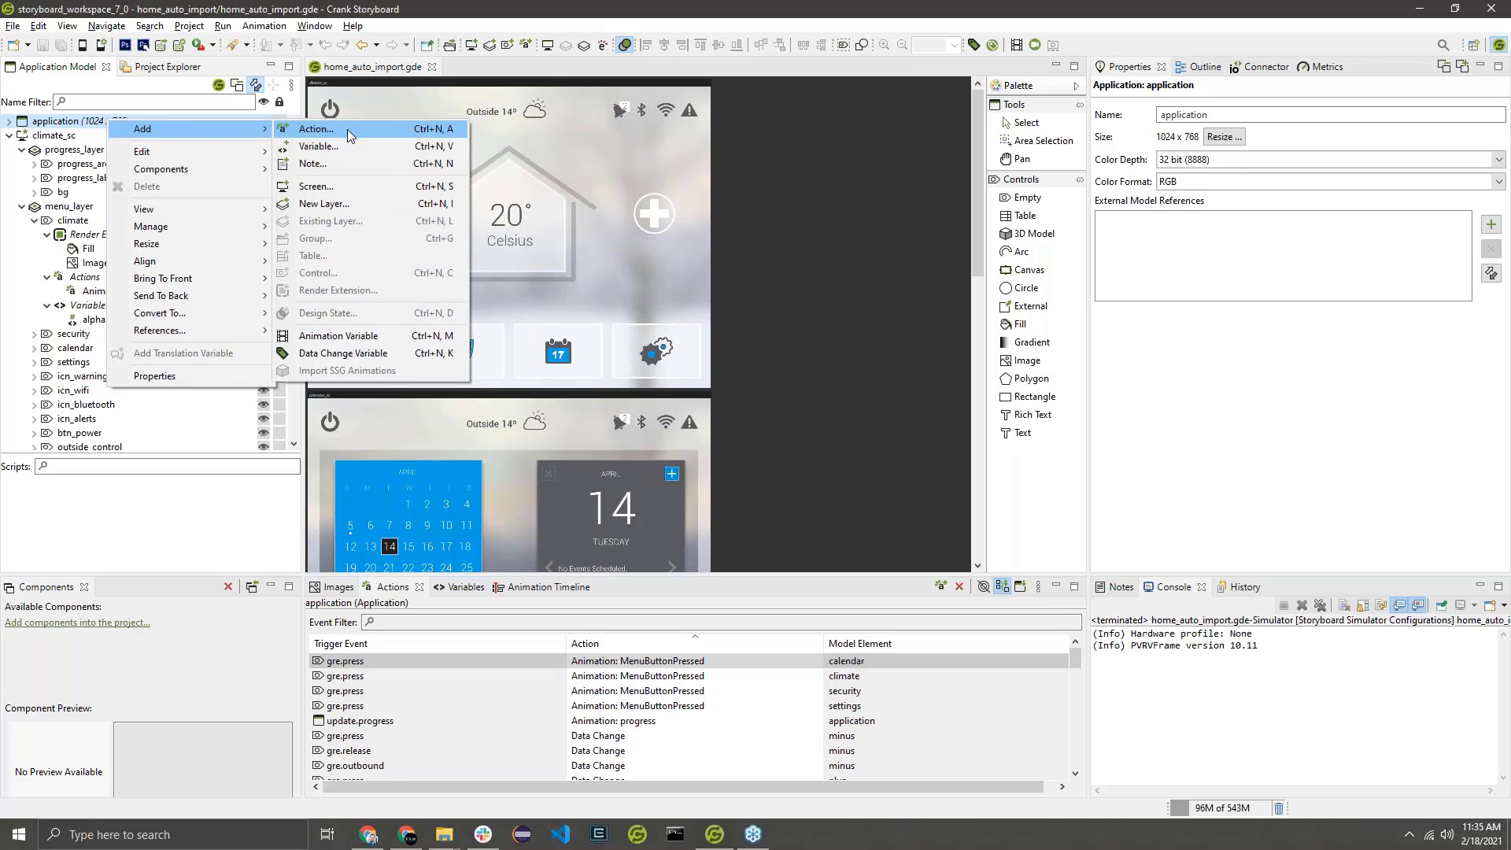
{"action": "left_click", "coordinate": [323, 128]}
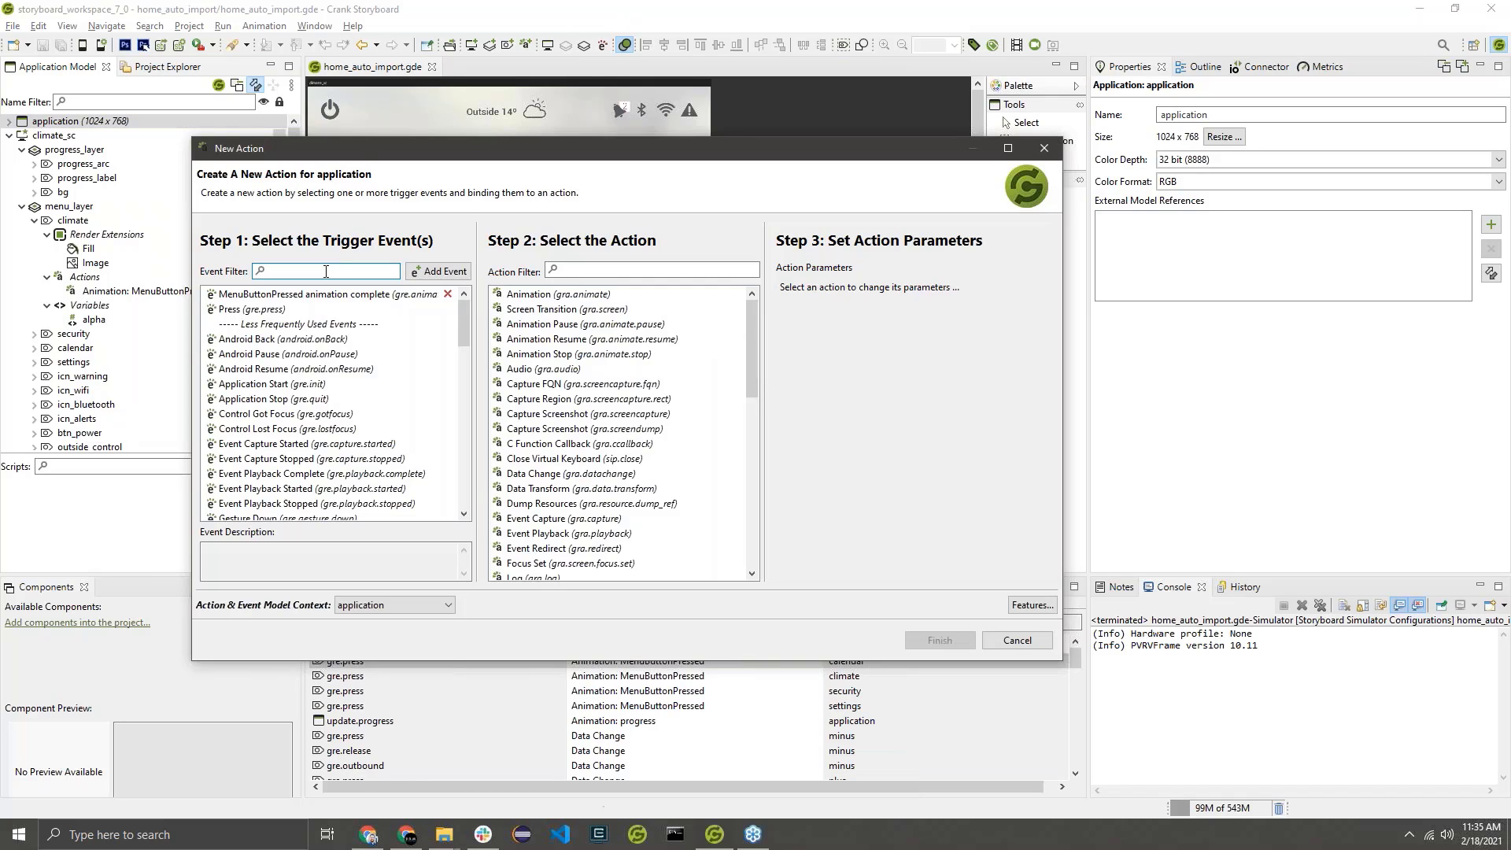
{"action": "type", "text": "update"}
{"action": "left_click", "coordinate": [322, 315]}
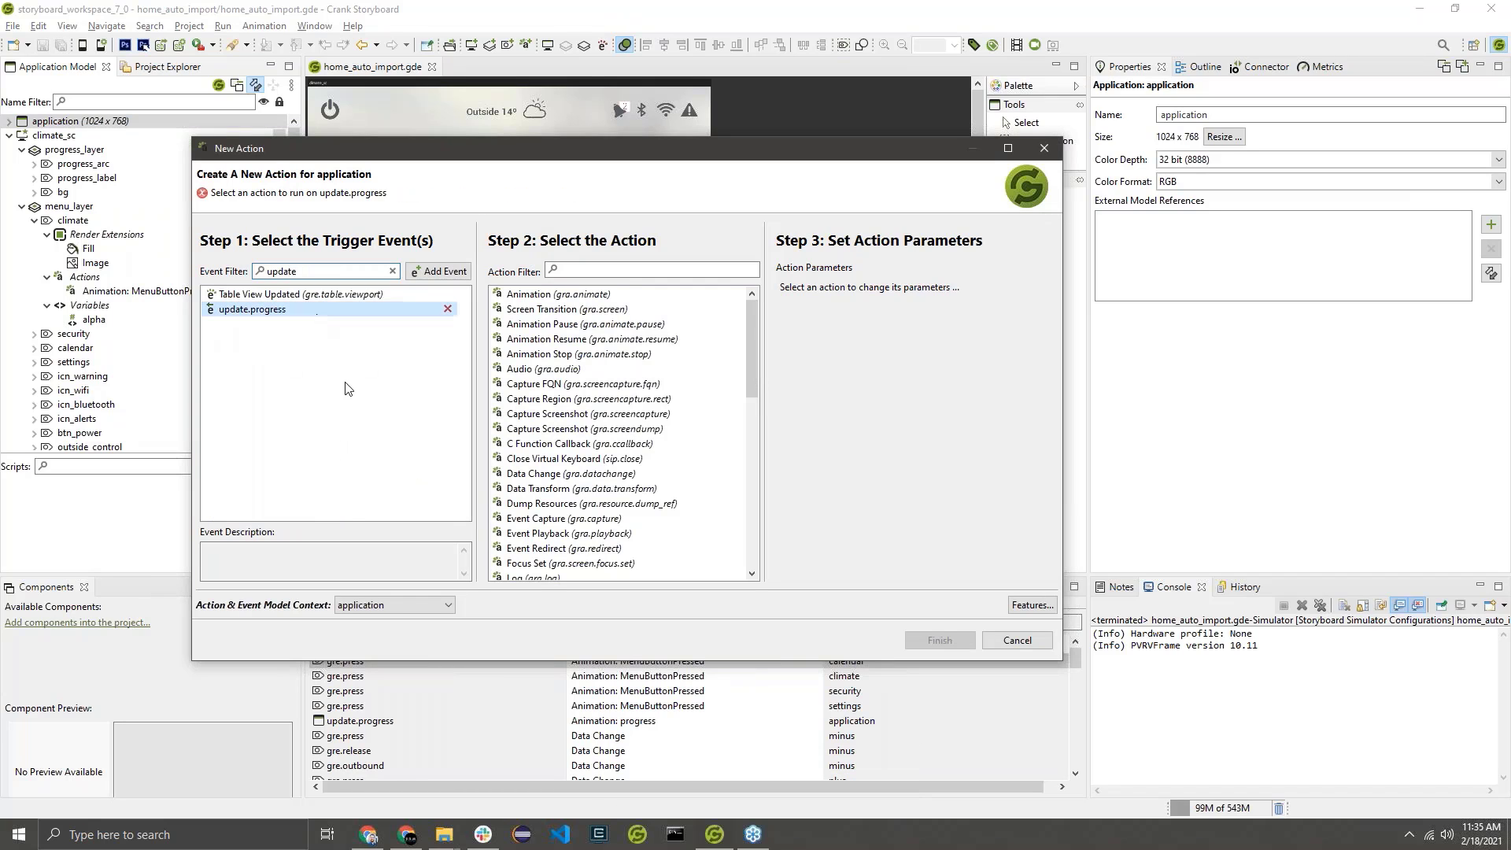
{"action": "left_click", "coordinate": [610, 295]}
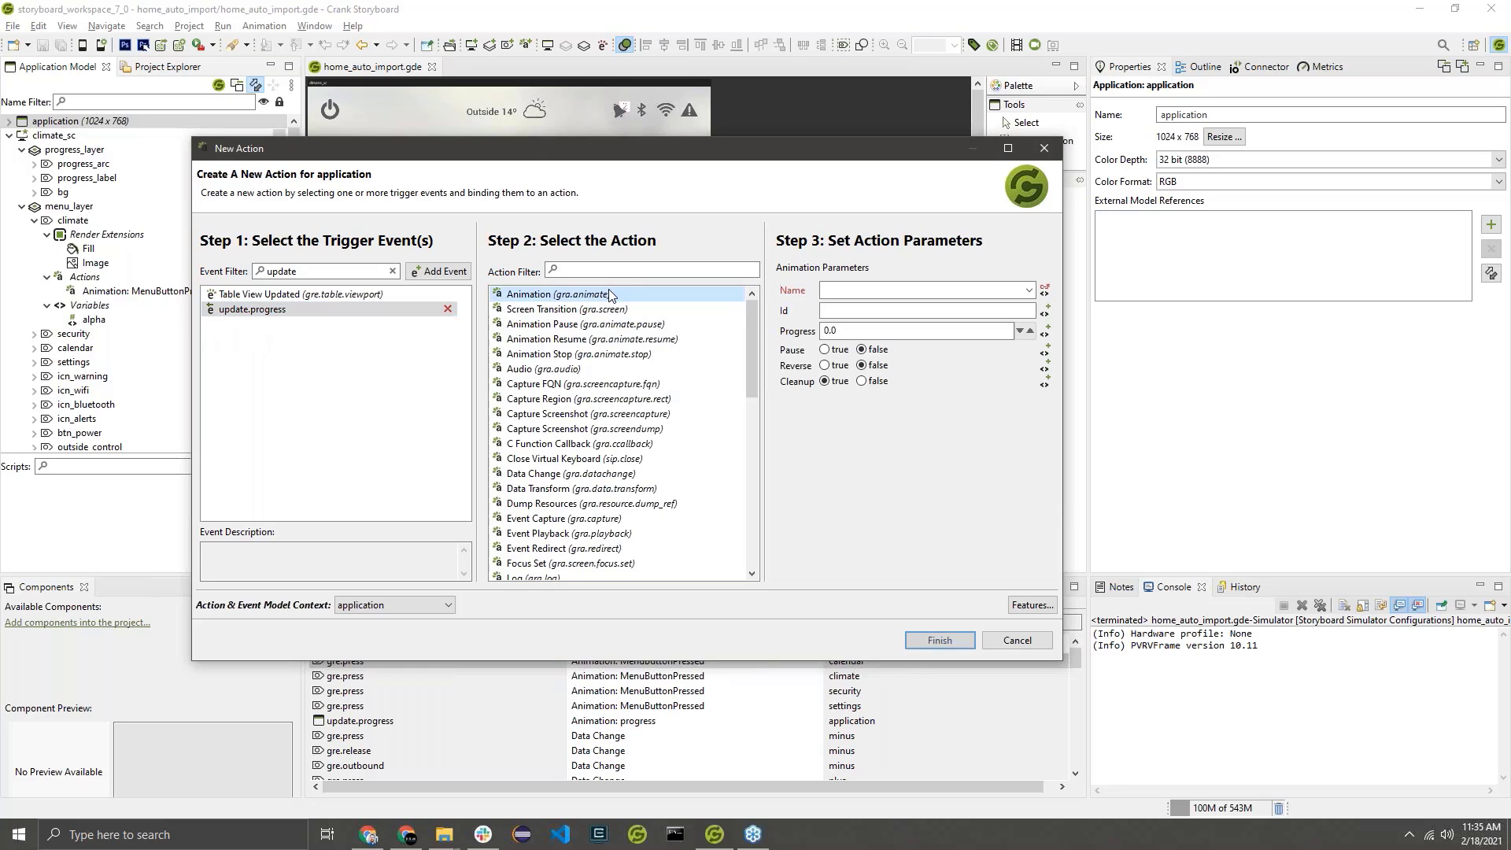
{"action": "left_click", "coordinate": [1031, 291]}
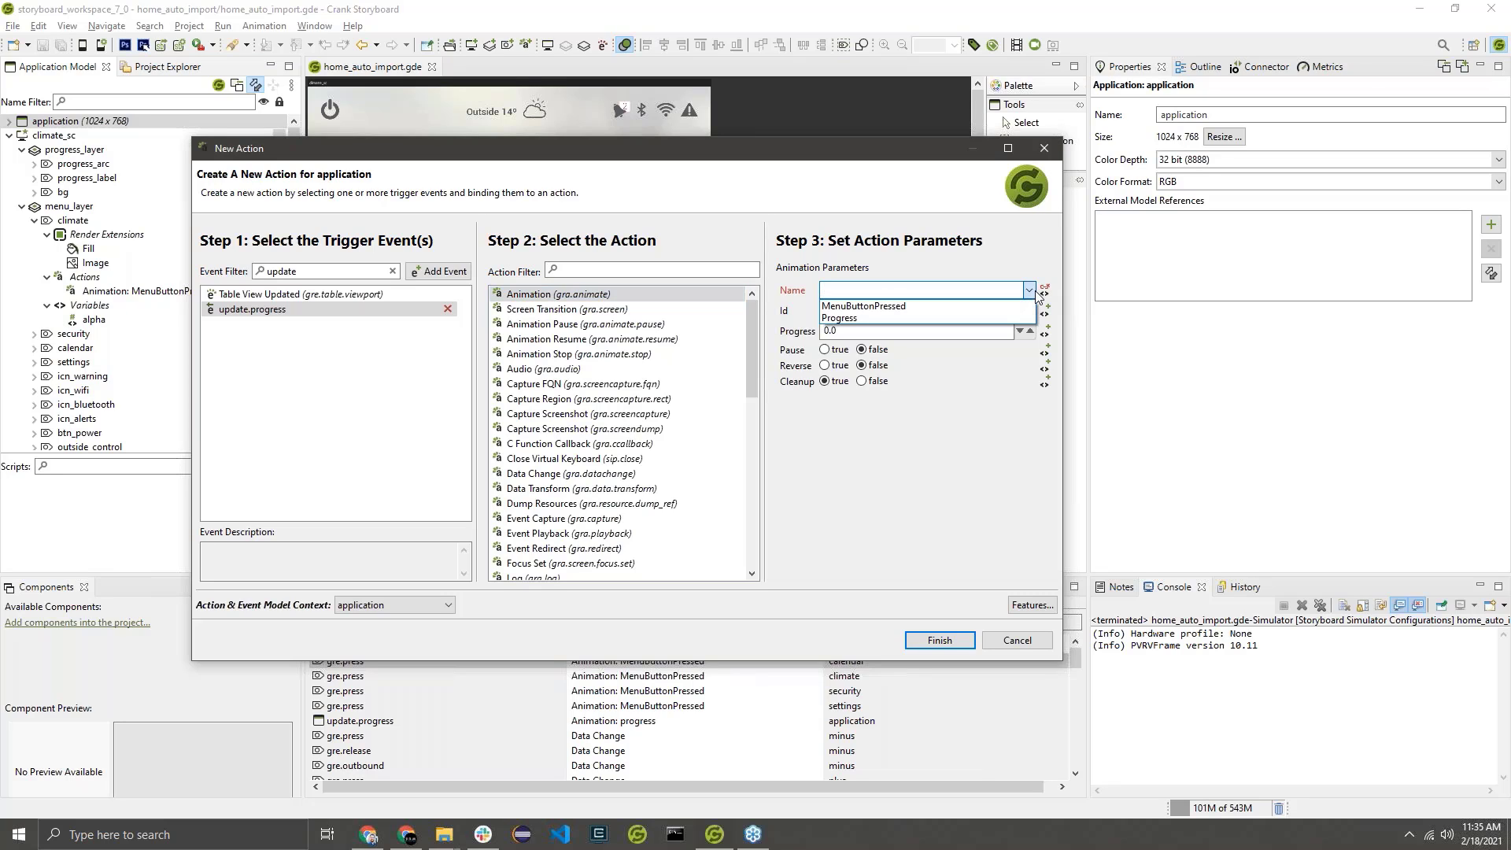
{"action": "left_click", "coordinate": [848, 319]}
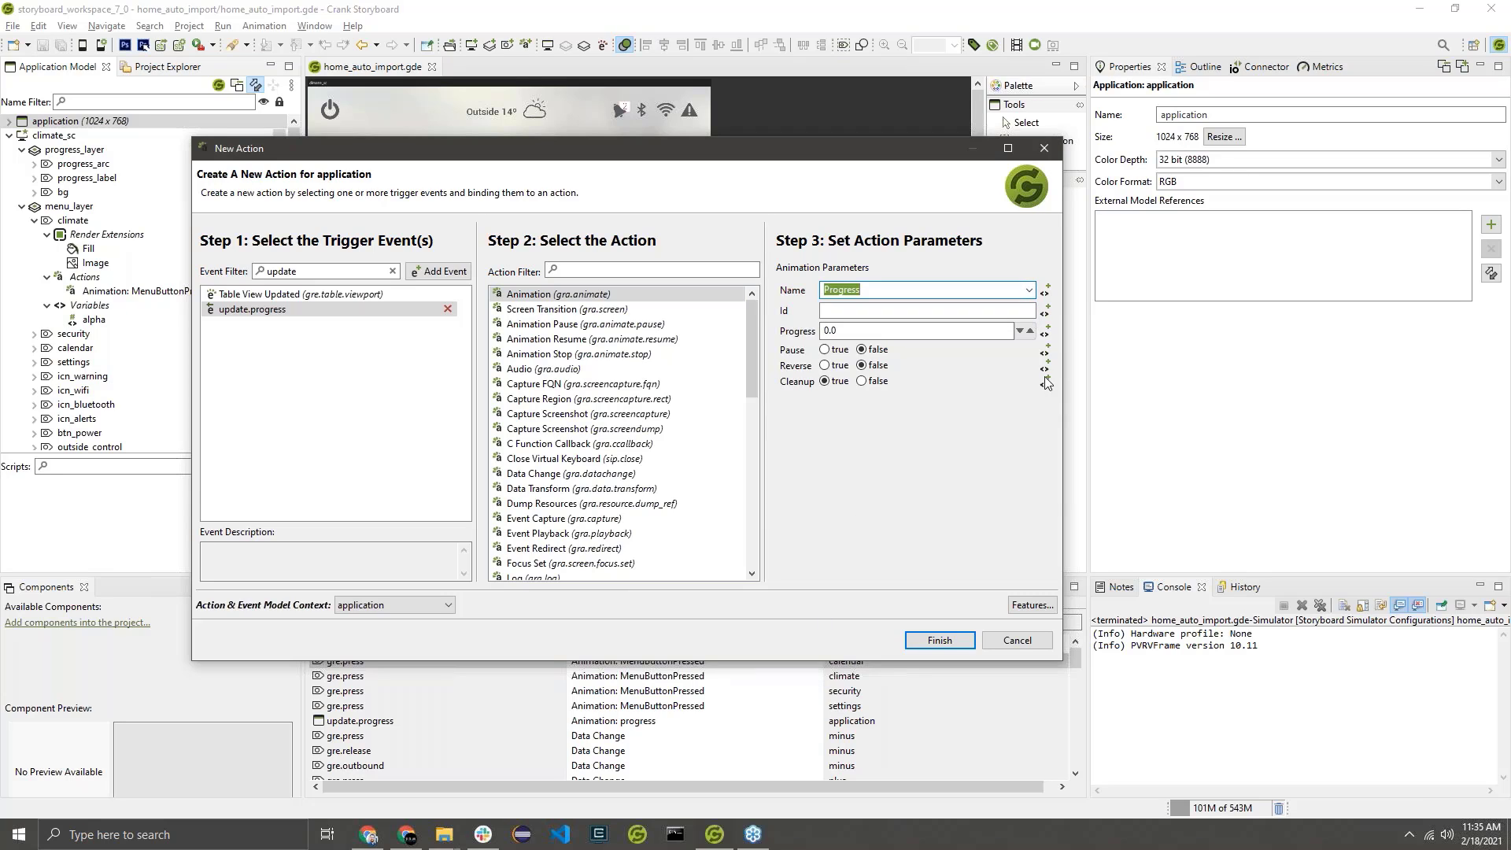
Bind the action's Progress parameter to the event data ${event:progress}.
{"action": "left_click", "coordinate": [1047, 332]}
{"action": "left_click_drag", "start_coordinate": [1034, 337], "coordinate": [789, 171]}
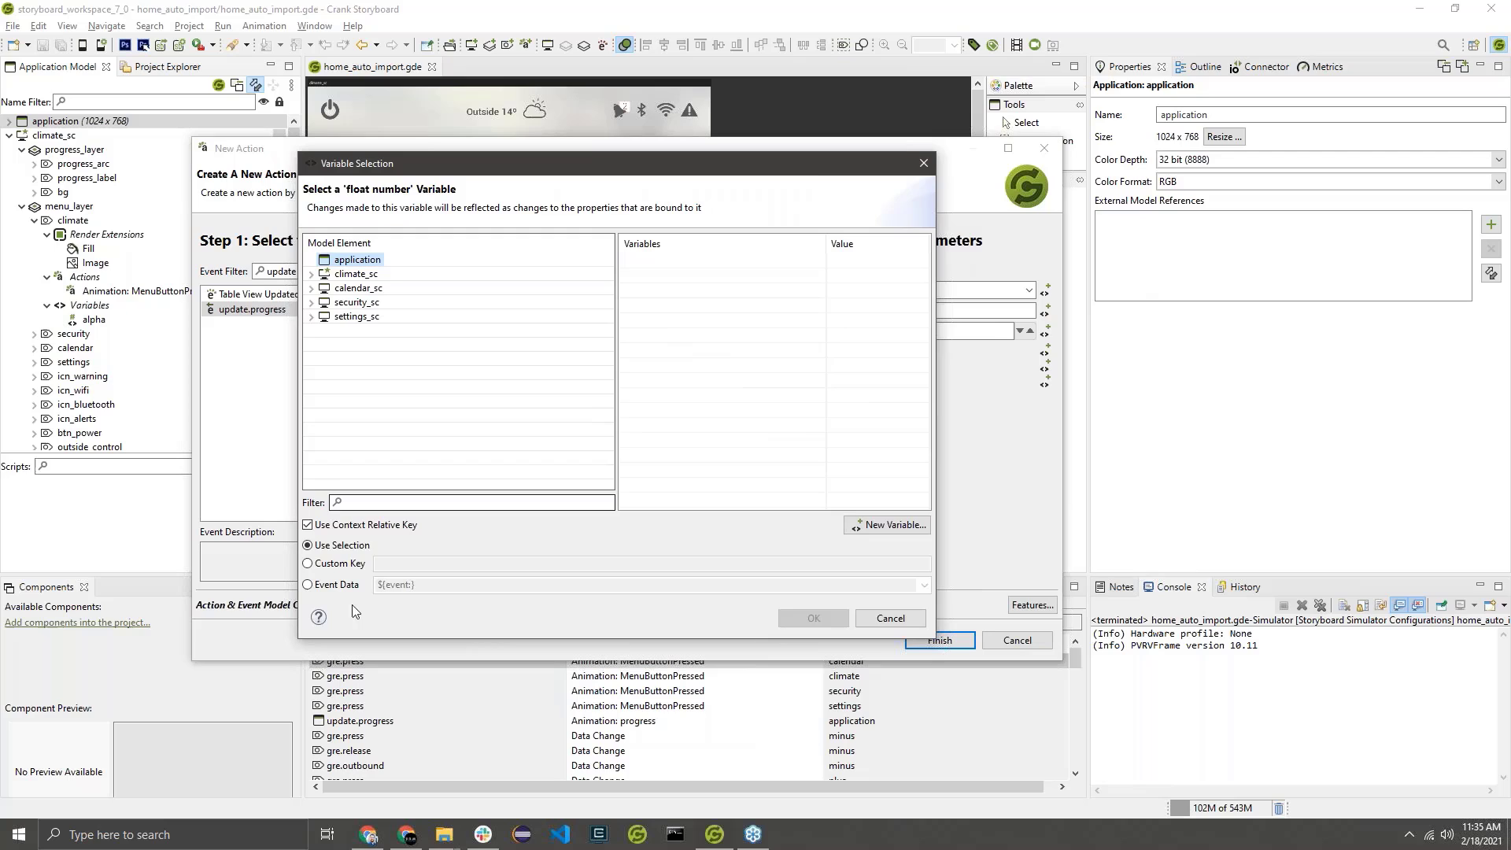
{"action": "left_click", "coordinate": [308, 587]}
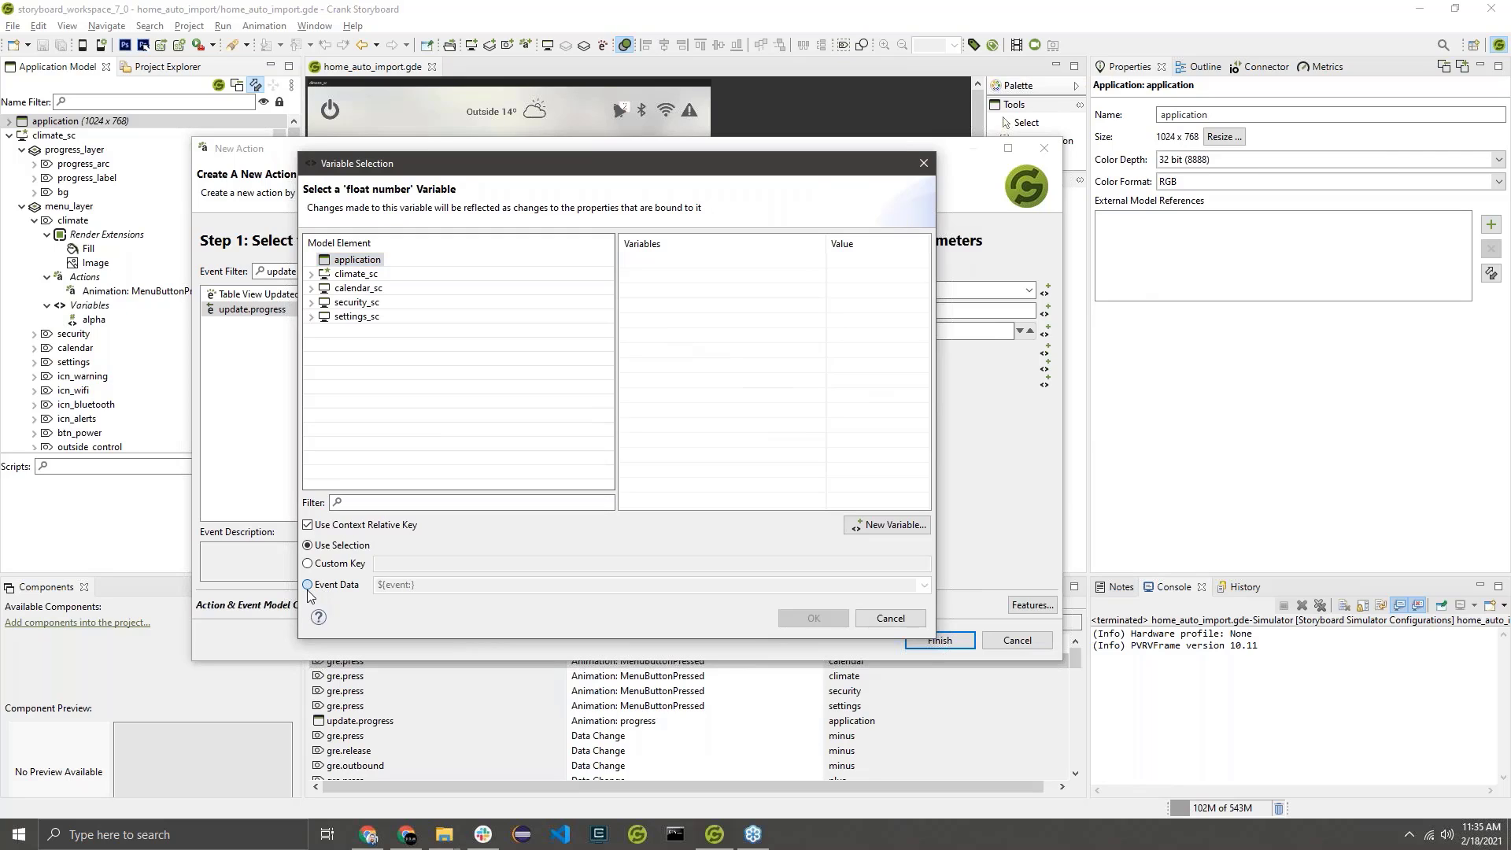
{"action": "left_click", "coordinate": [925, 585]}
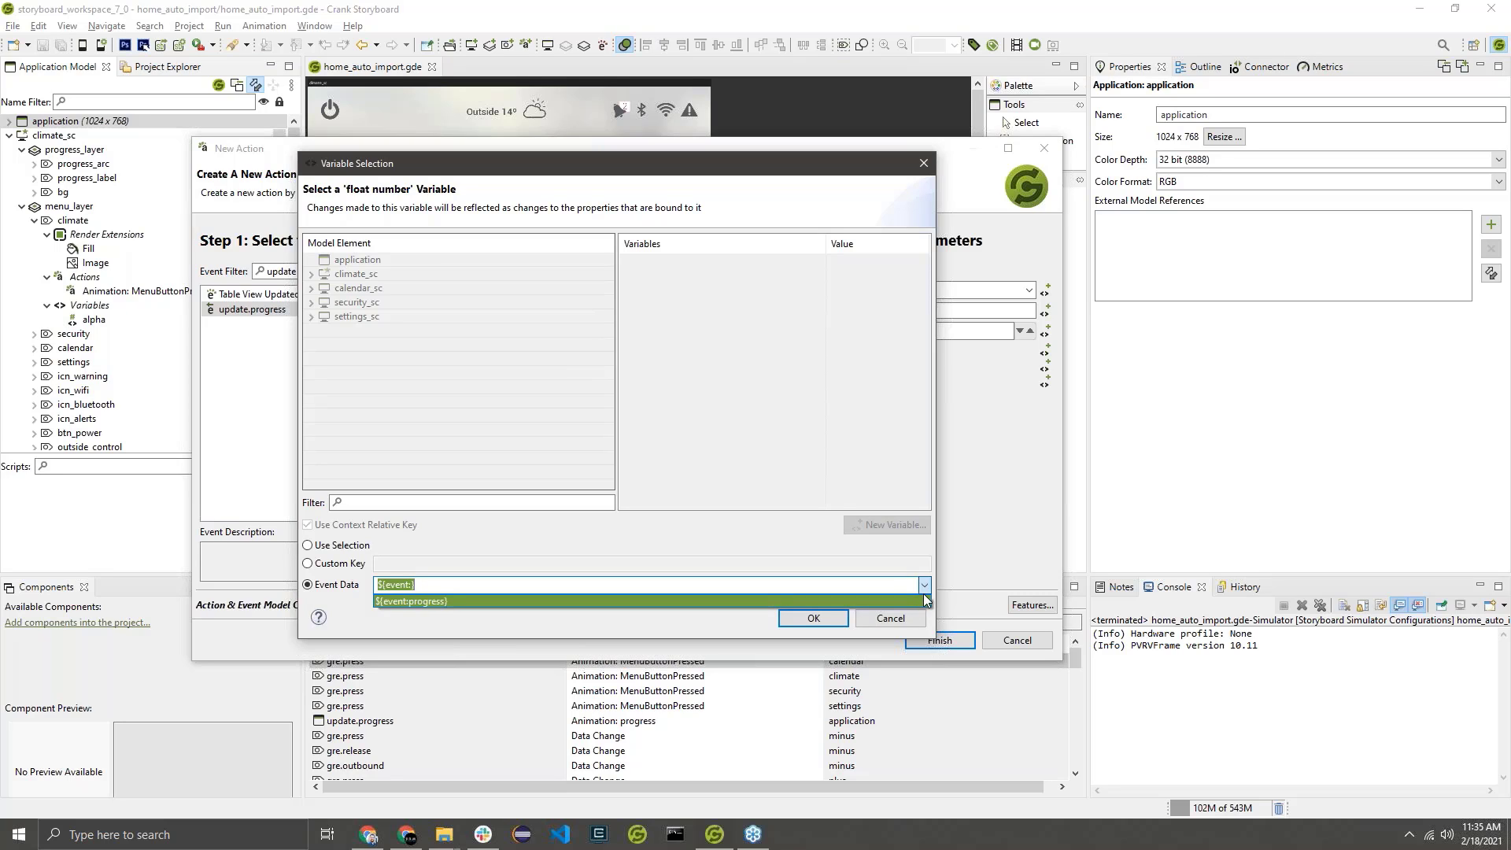
{"action": "left_click", "coordinate": [510, 162]}
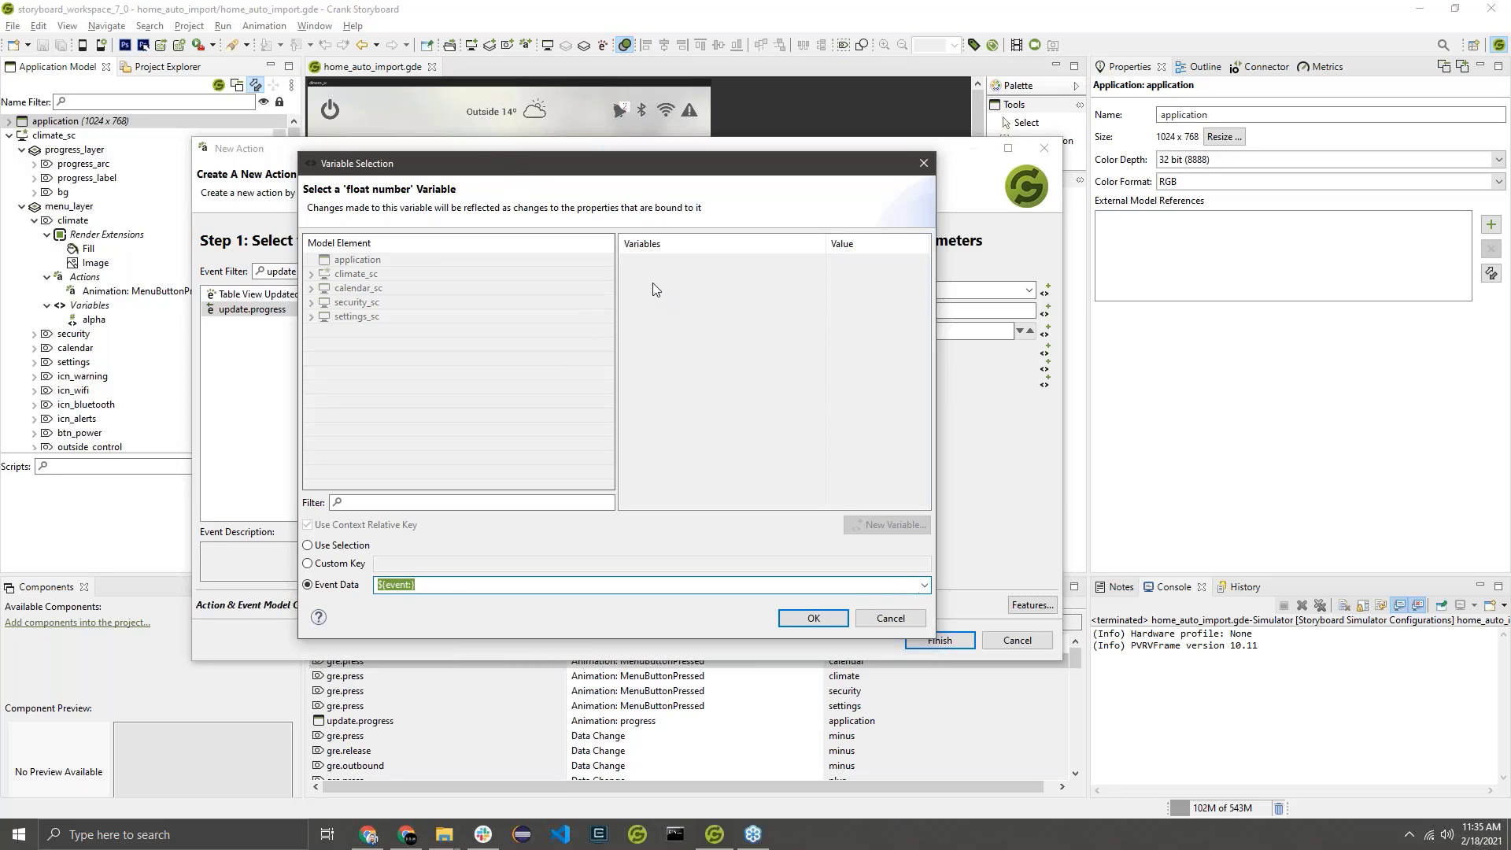
{"action": "left_click_drag", "start_coordinate": [768, 169], "coordinate": [758, 383]}
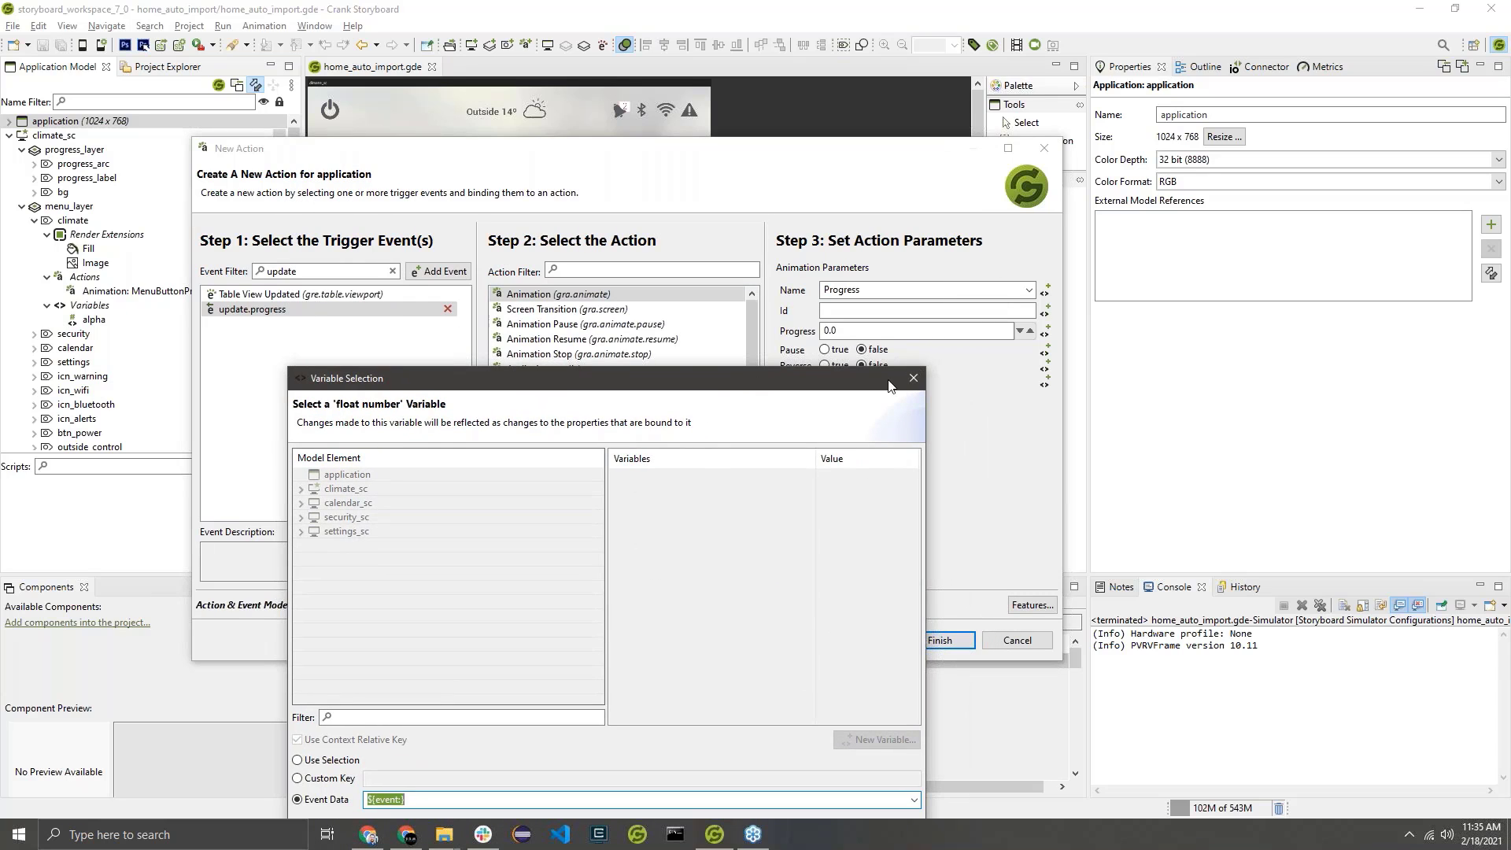
{"action": "left_click_drag", "start_coordinate": [743, 377], "coordinate": [557, 190]}
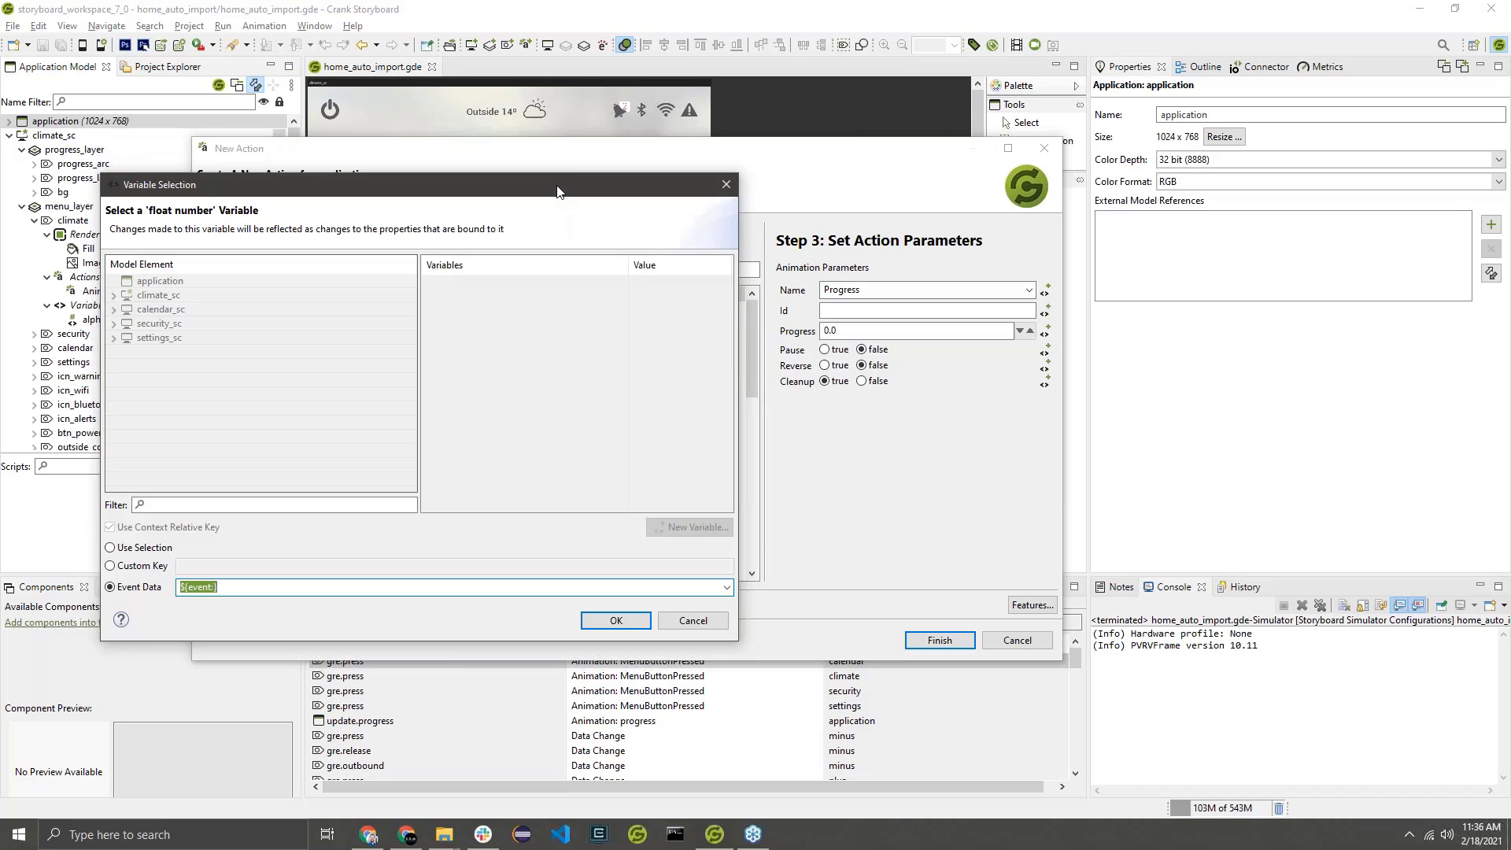
{"action": "left_click", "coordinate": [727, 587]}
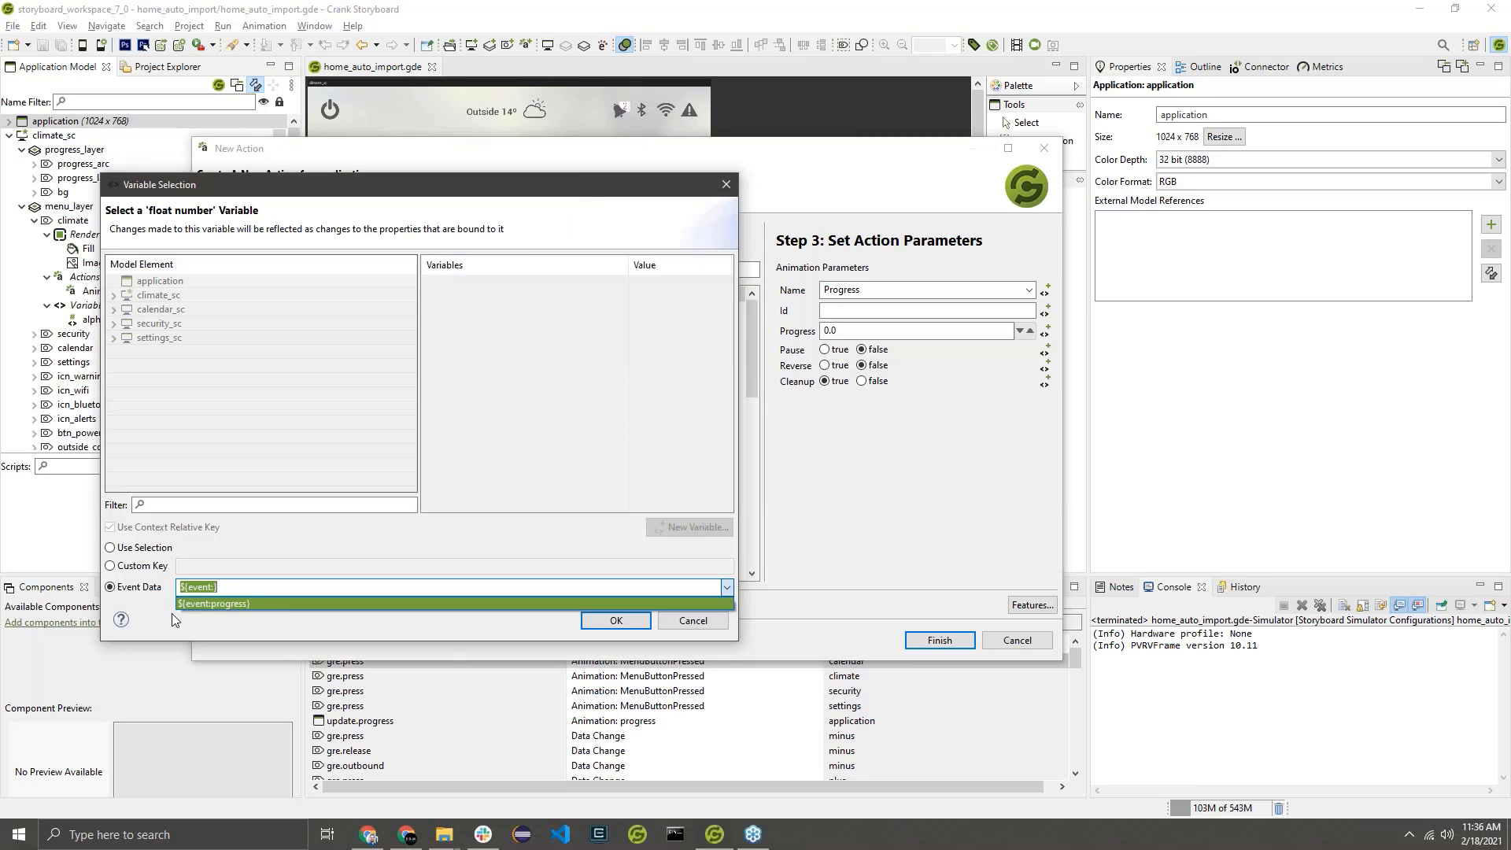
{"action": "left_click", "coordinate": [196, 605]}
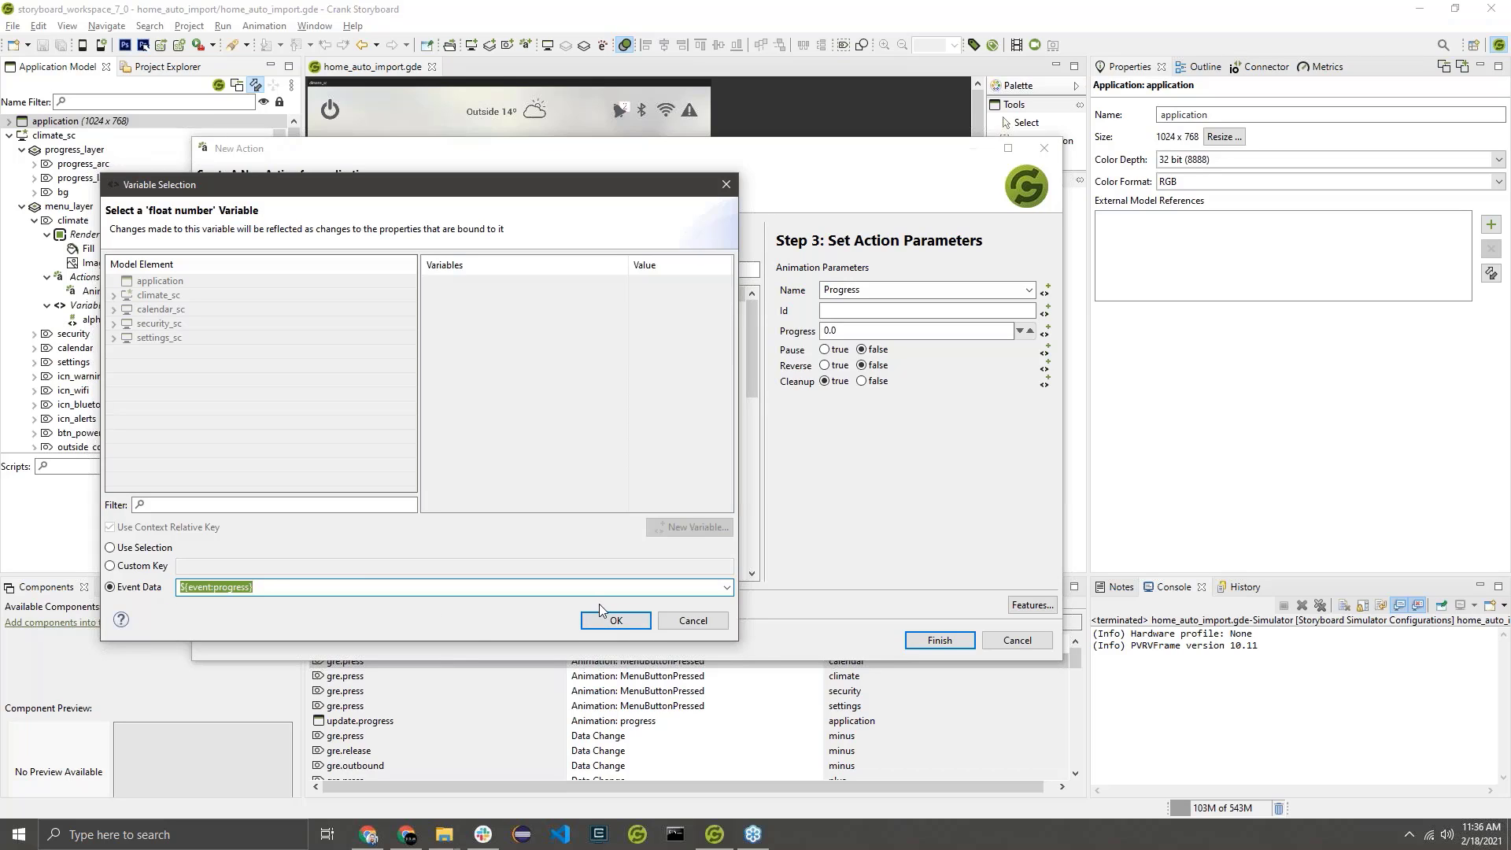
{"action": "left_click", "coordinate": [629, 628]}
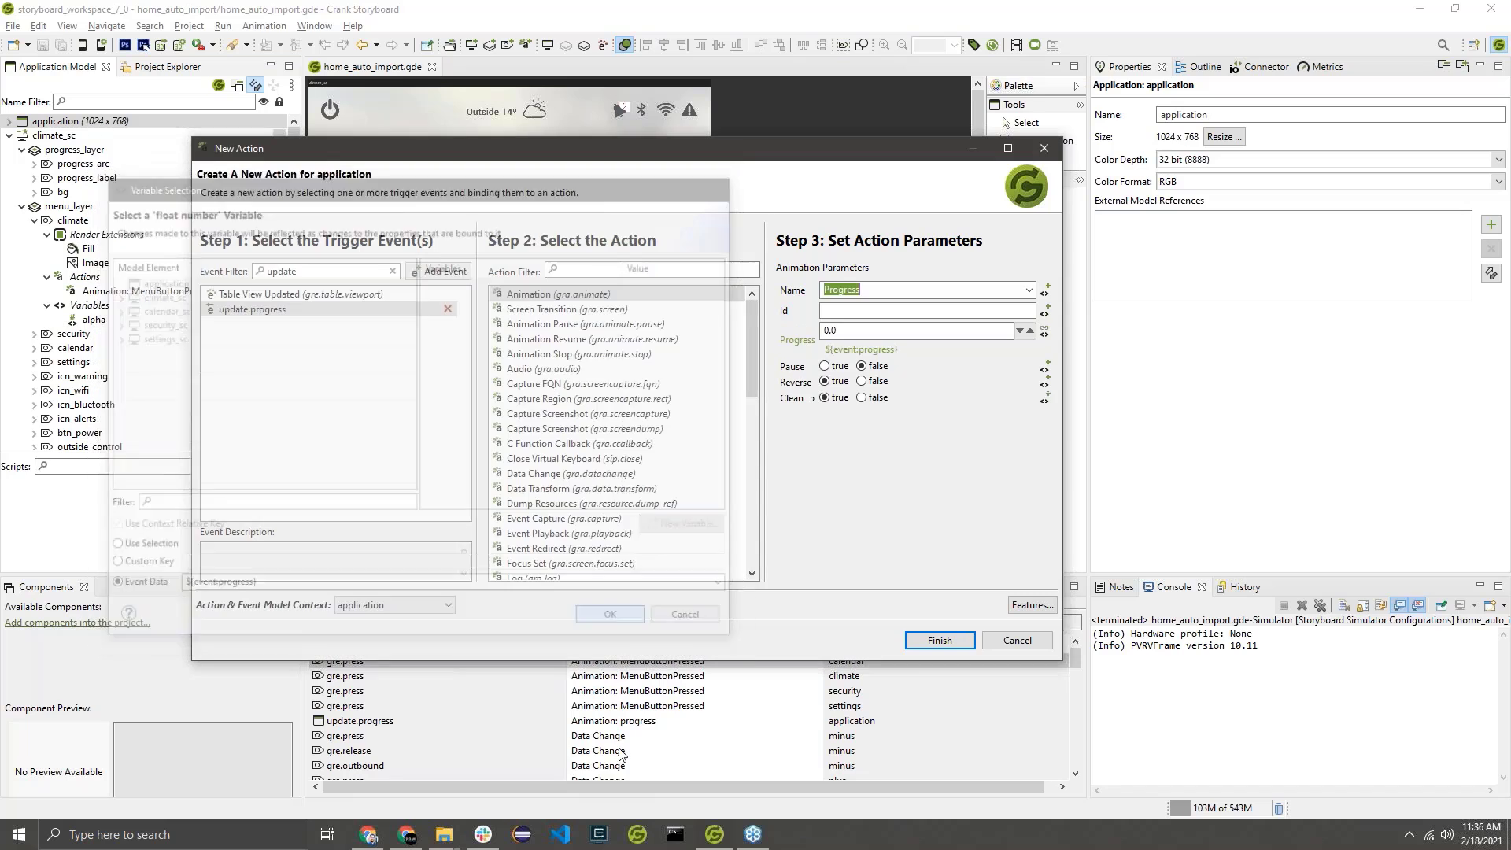
Set the action's Pause parameter to true, create the action, and save the design.
{"action": "left_click", "coordinate": [825, 366]}
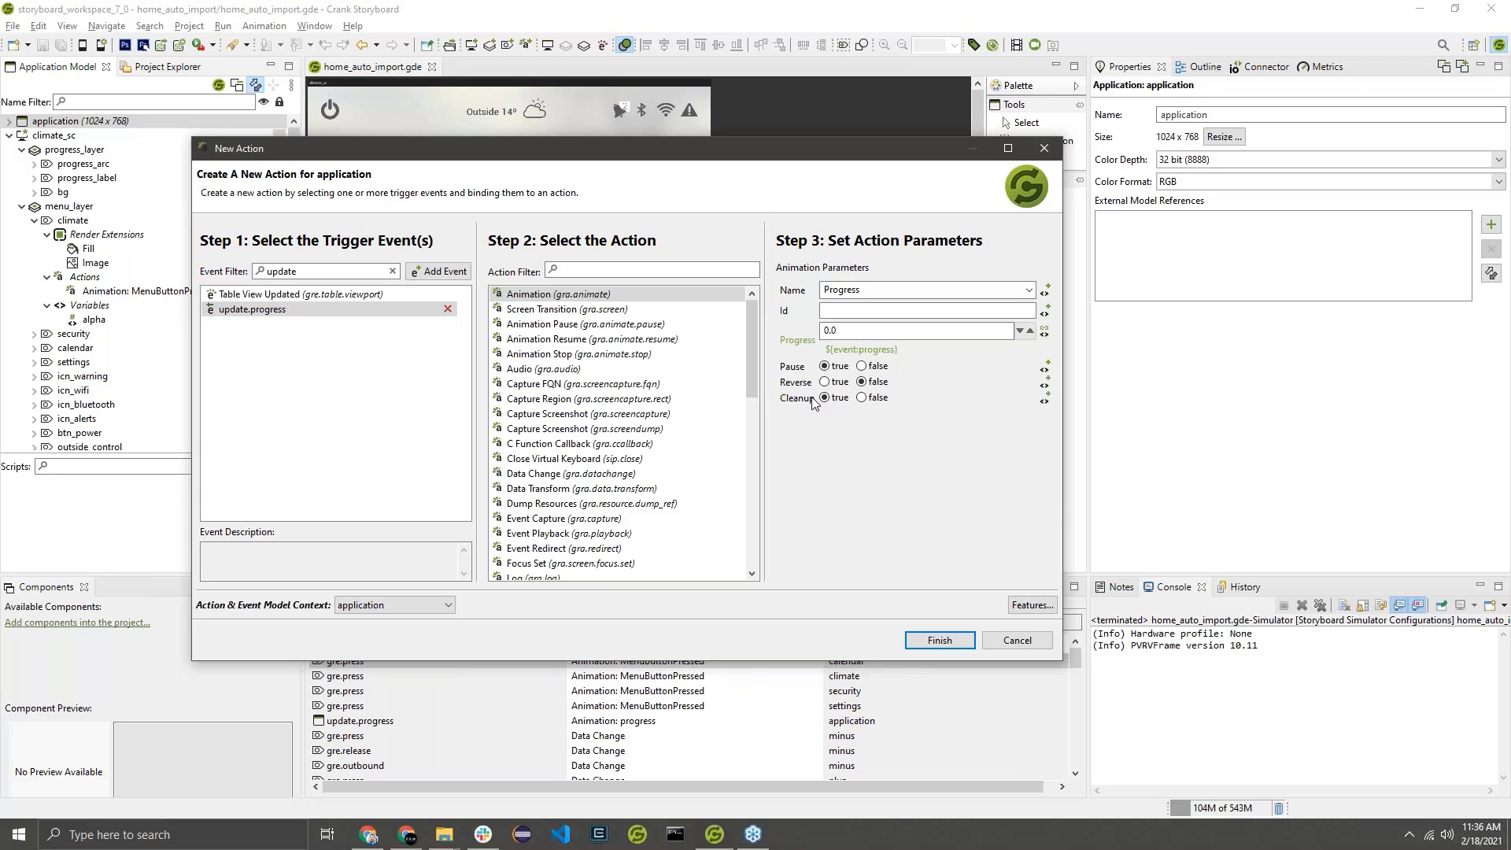
{"action": "left_click", "coordinate": [947, 643]}
{"action": "left_click", "coordinate": [937, 641]}
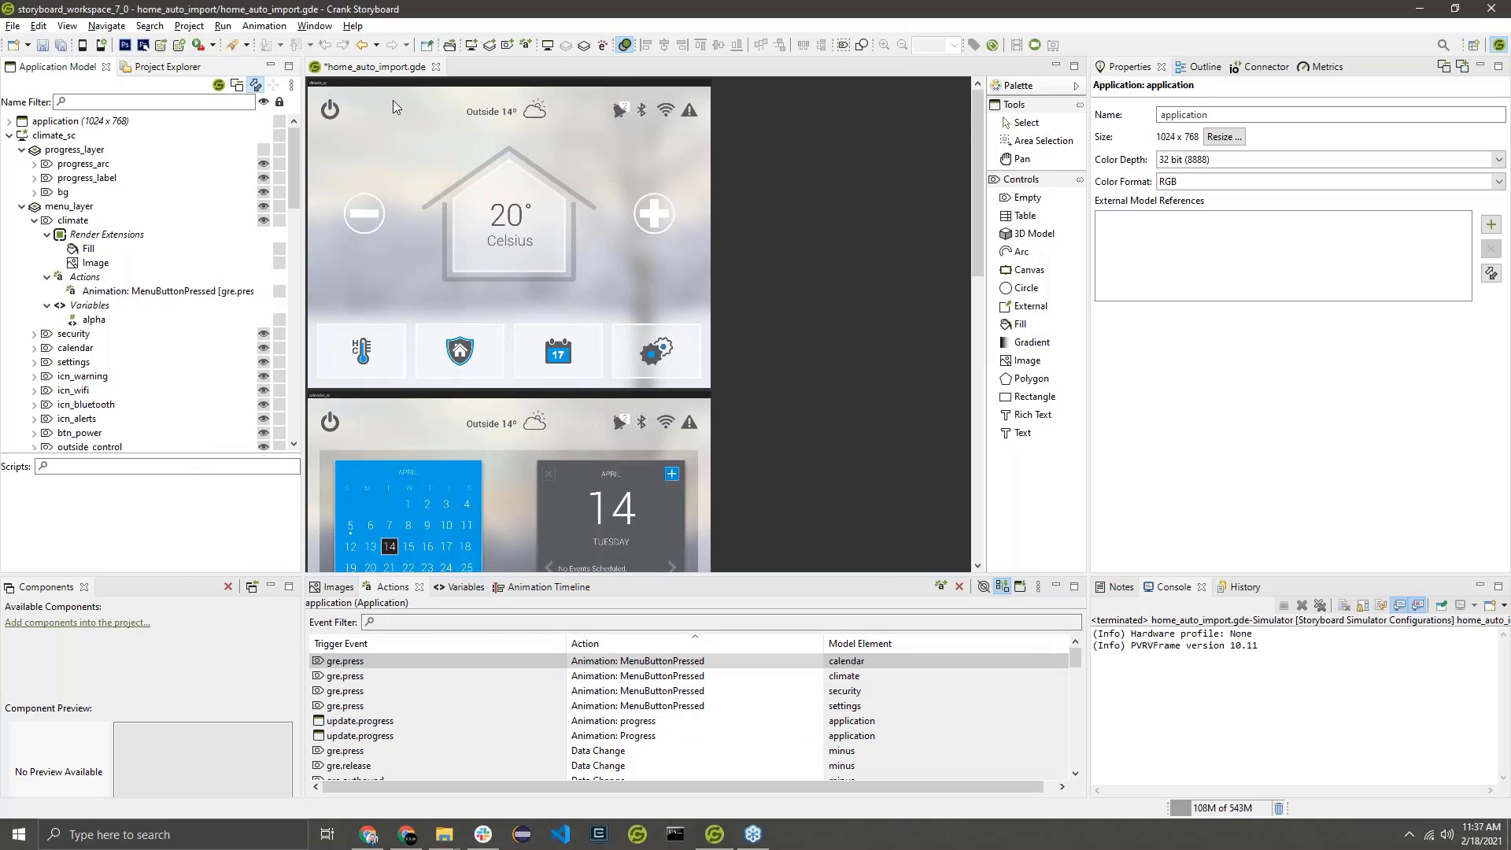
{"action": "key", "text": "ctrl+s"}
Preview the Progress animation from its timeline, and close the preview window.
{"action": "left_click", "coordinate": [535, 587]}
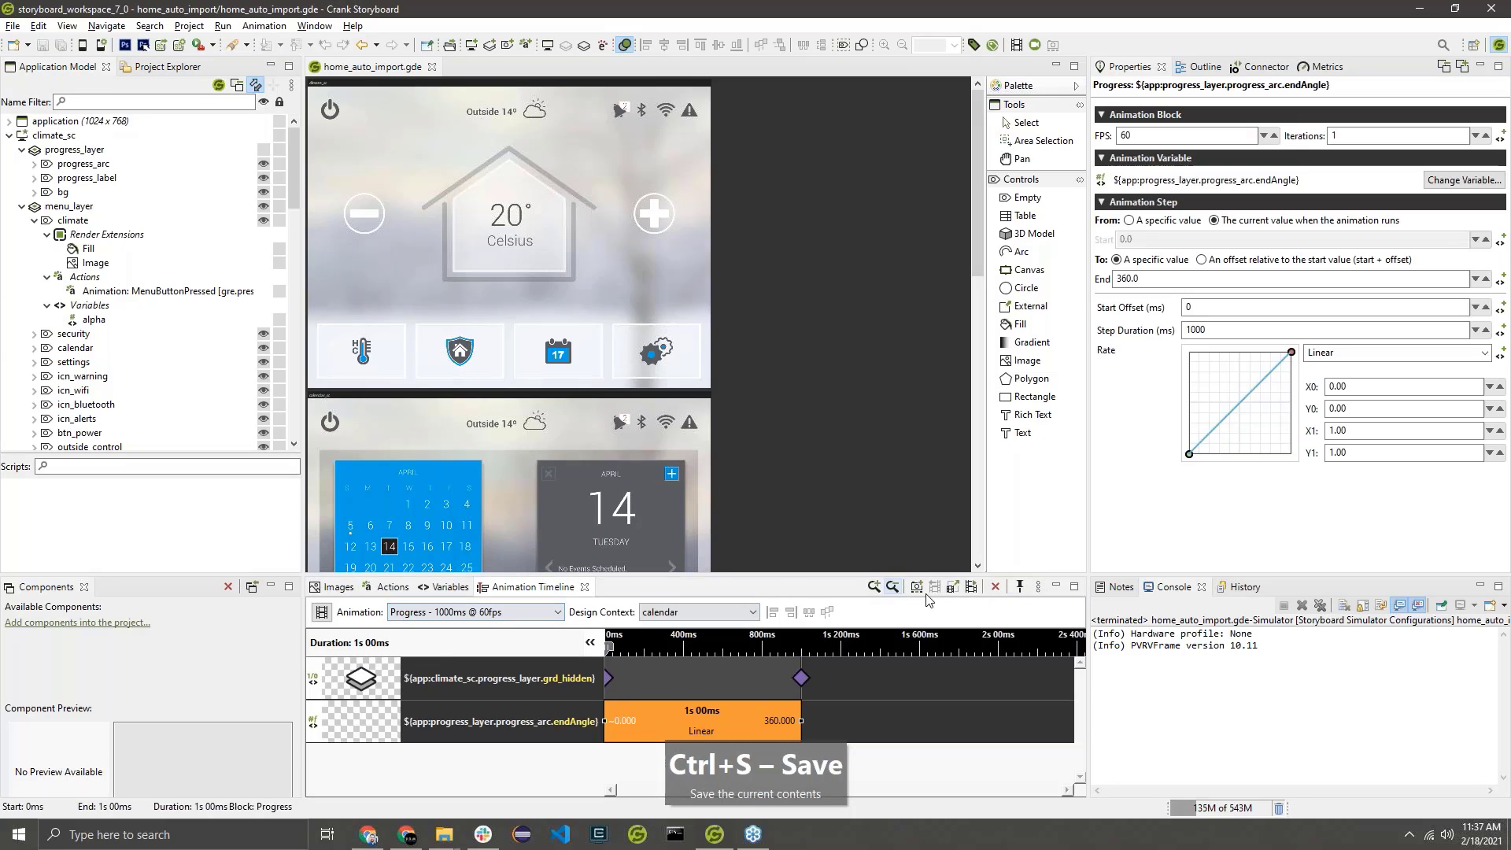
{"action": "left_click", "coordinate": [980, 588]}
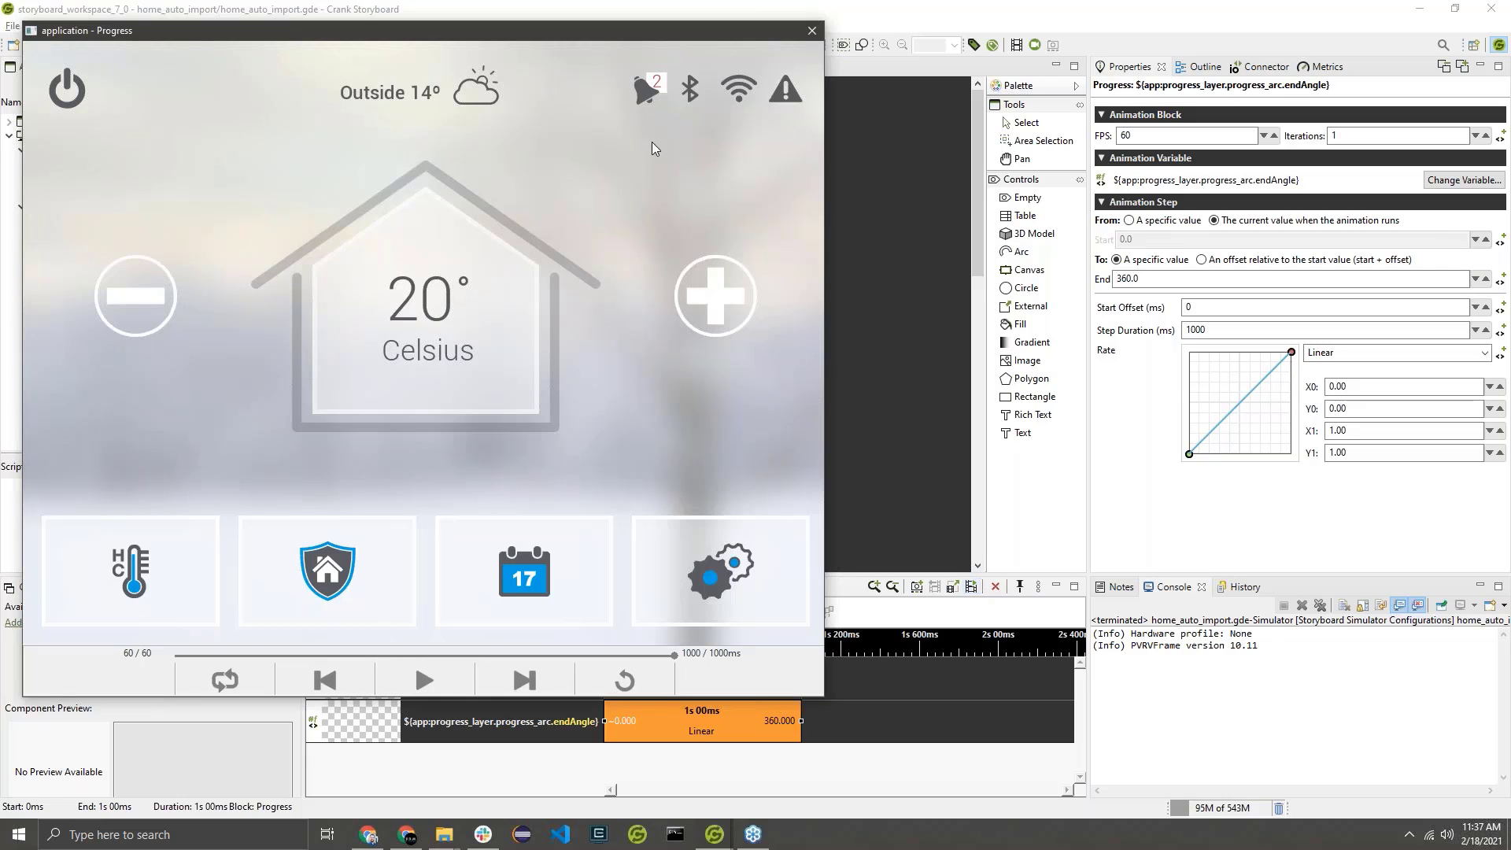
{"action": "left_click", "coordinate": [813, 31]}
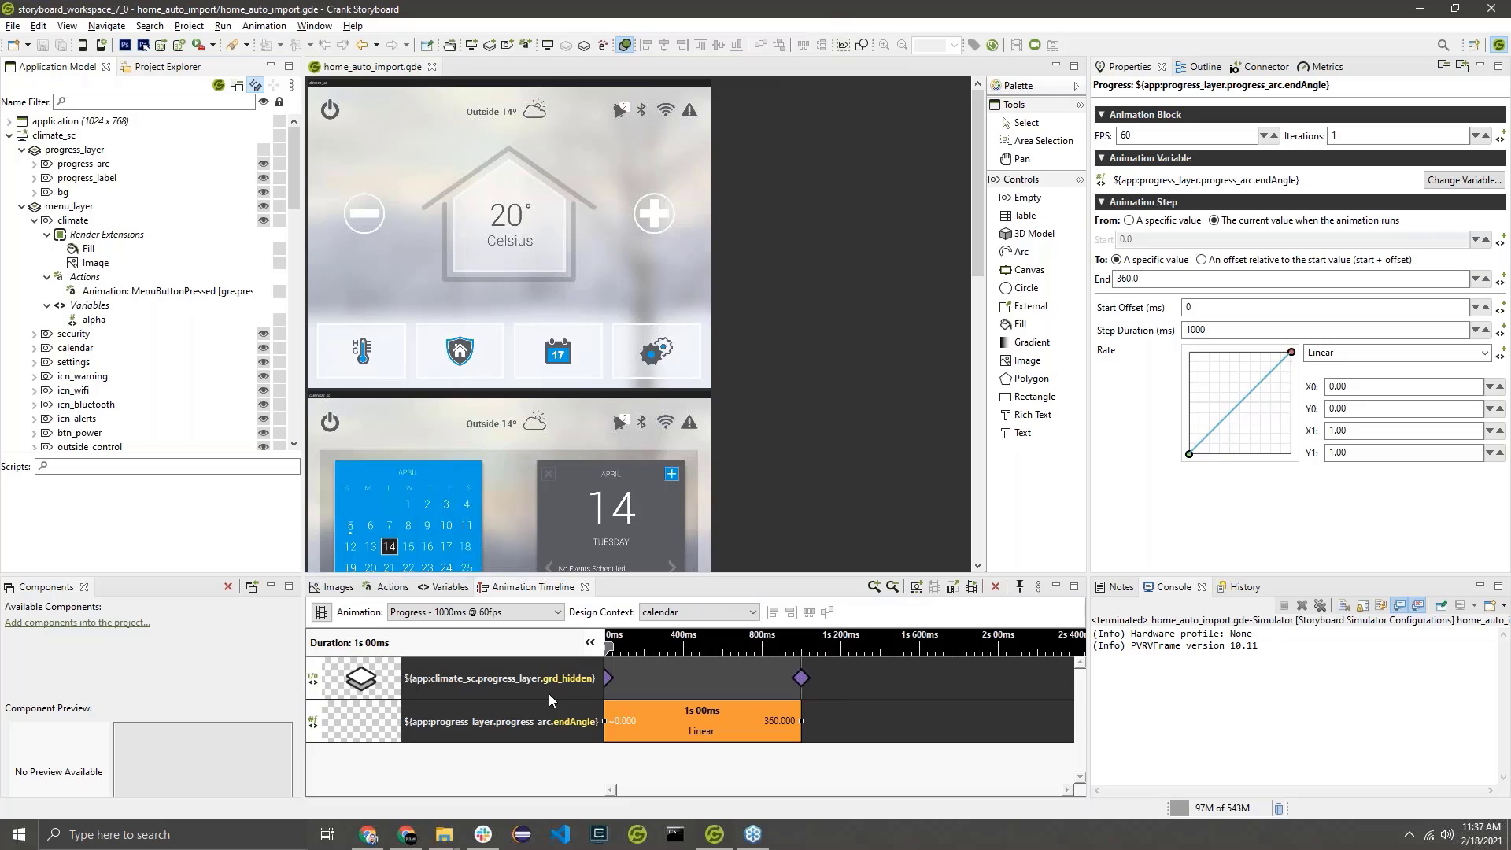
Check the progress_layer grd_hidden keyframes and the progress_arc endAngle step of the Progress animation, and save the design.
{"action": "left_click", "coordinate": [615, 675]}
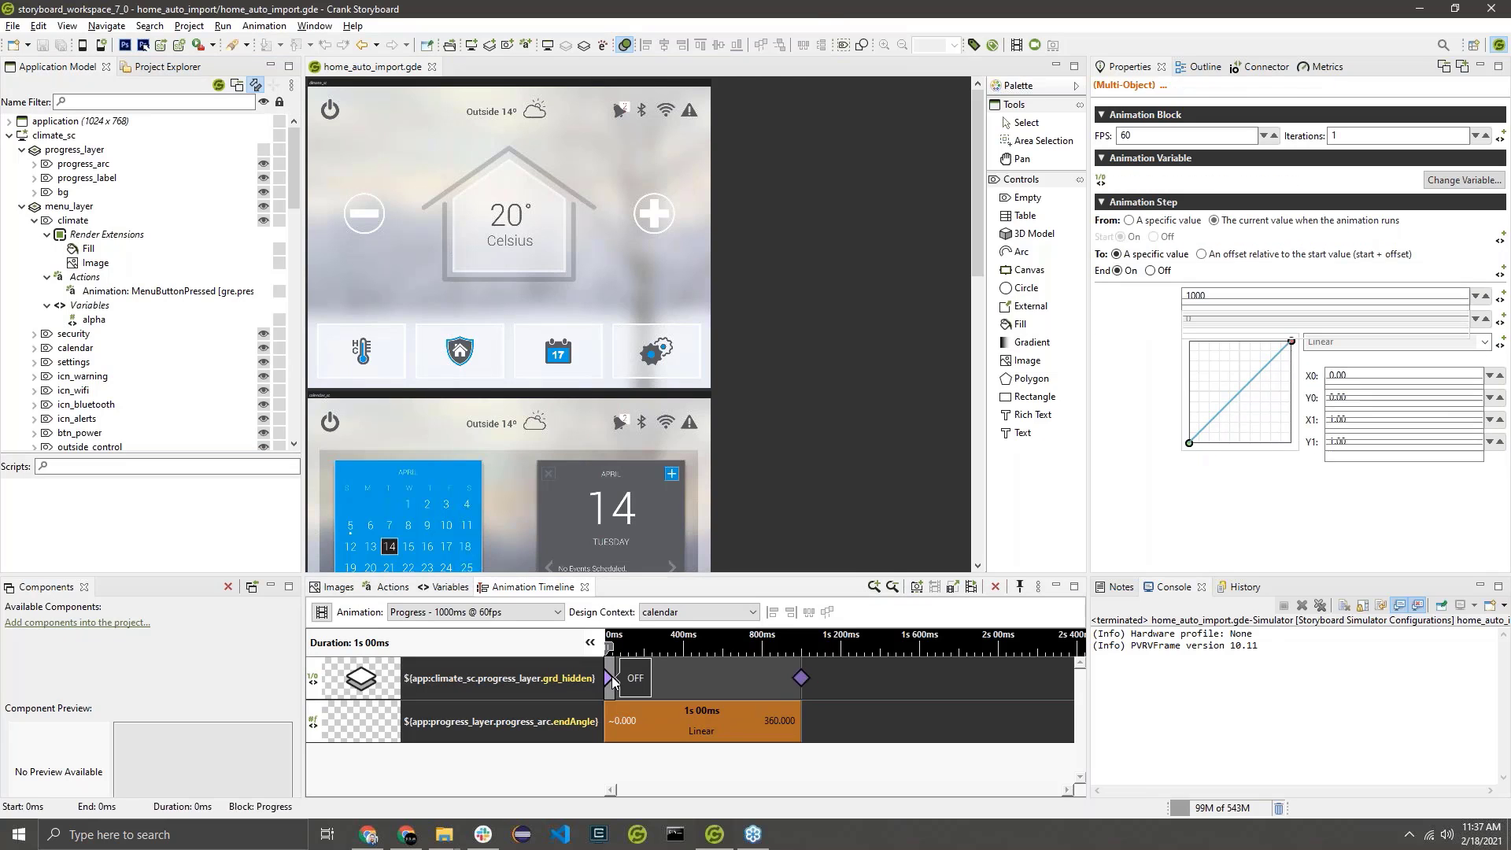
{"action": "left_click", "coordinate": [801, 678]}
{"action": "left_click", "coordinate": [753, 716]}
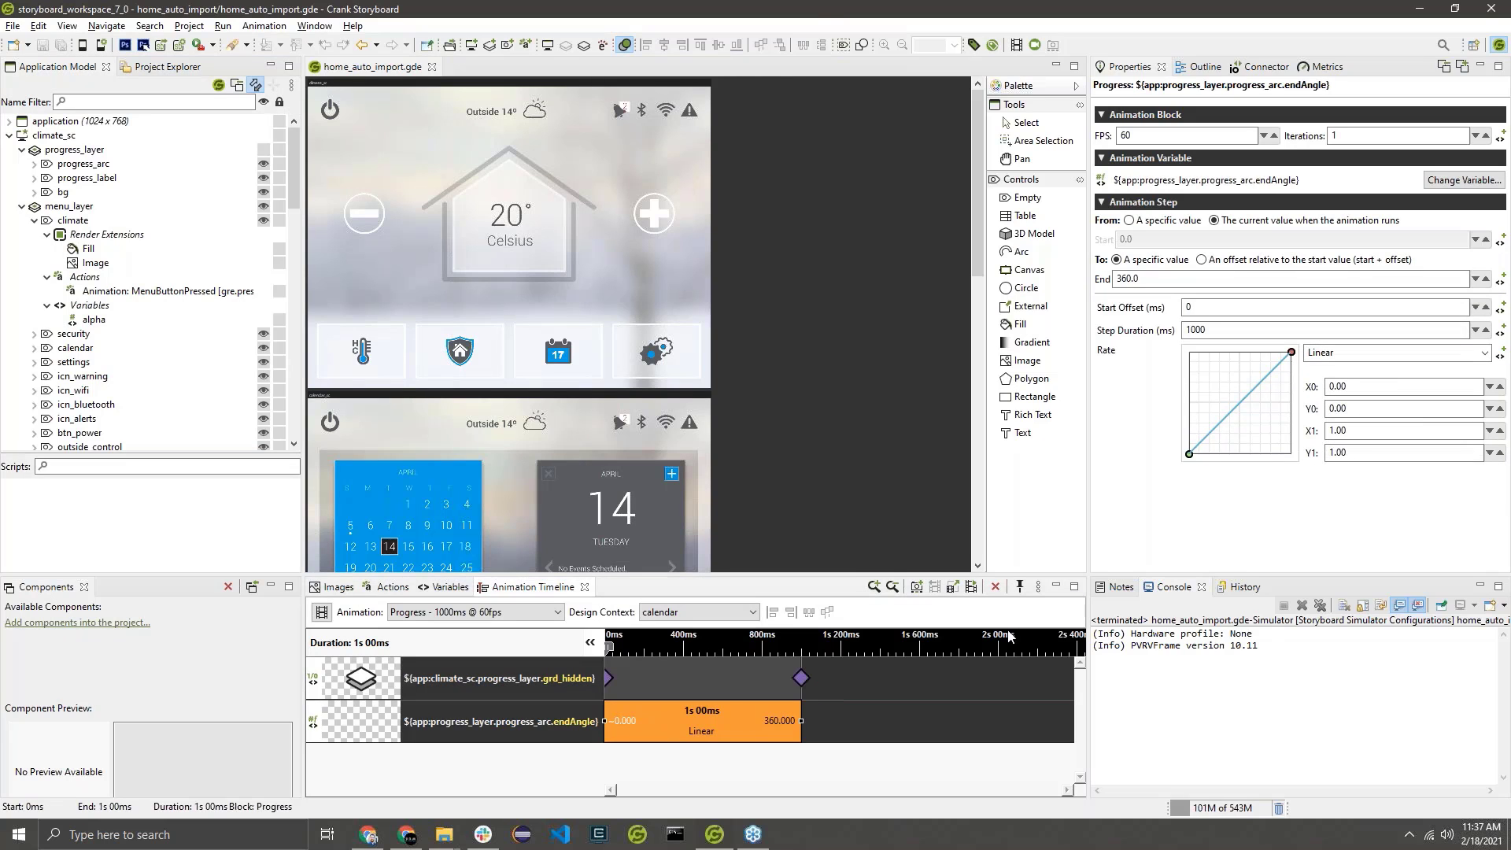
{"action": "left_click", "coordinate": [905, 757]}
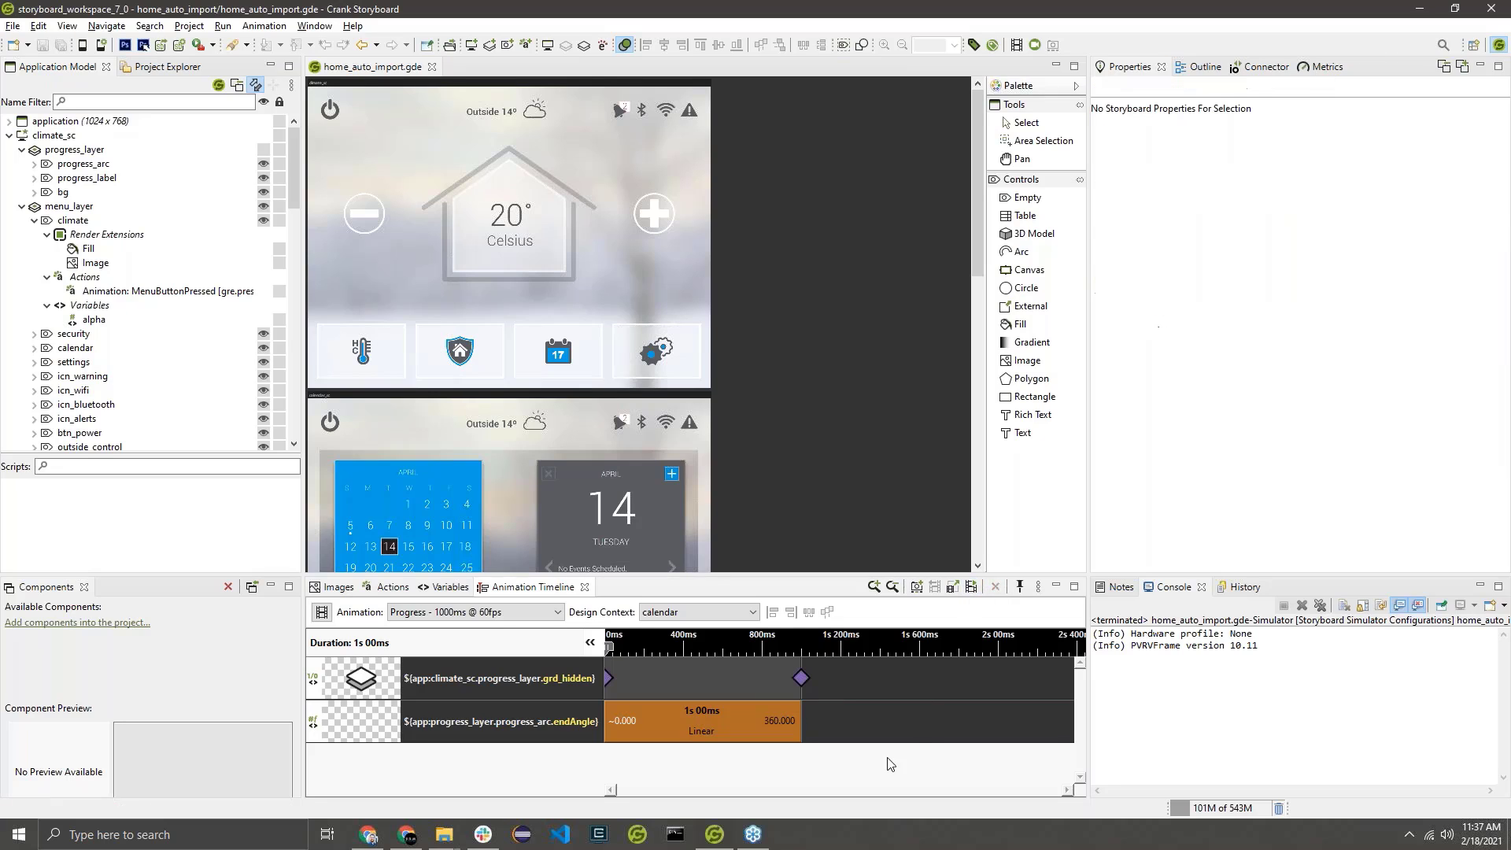
{"action": "key", "text": "ctrl+s"}
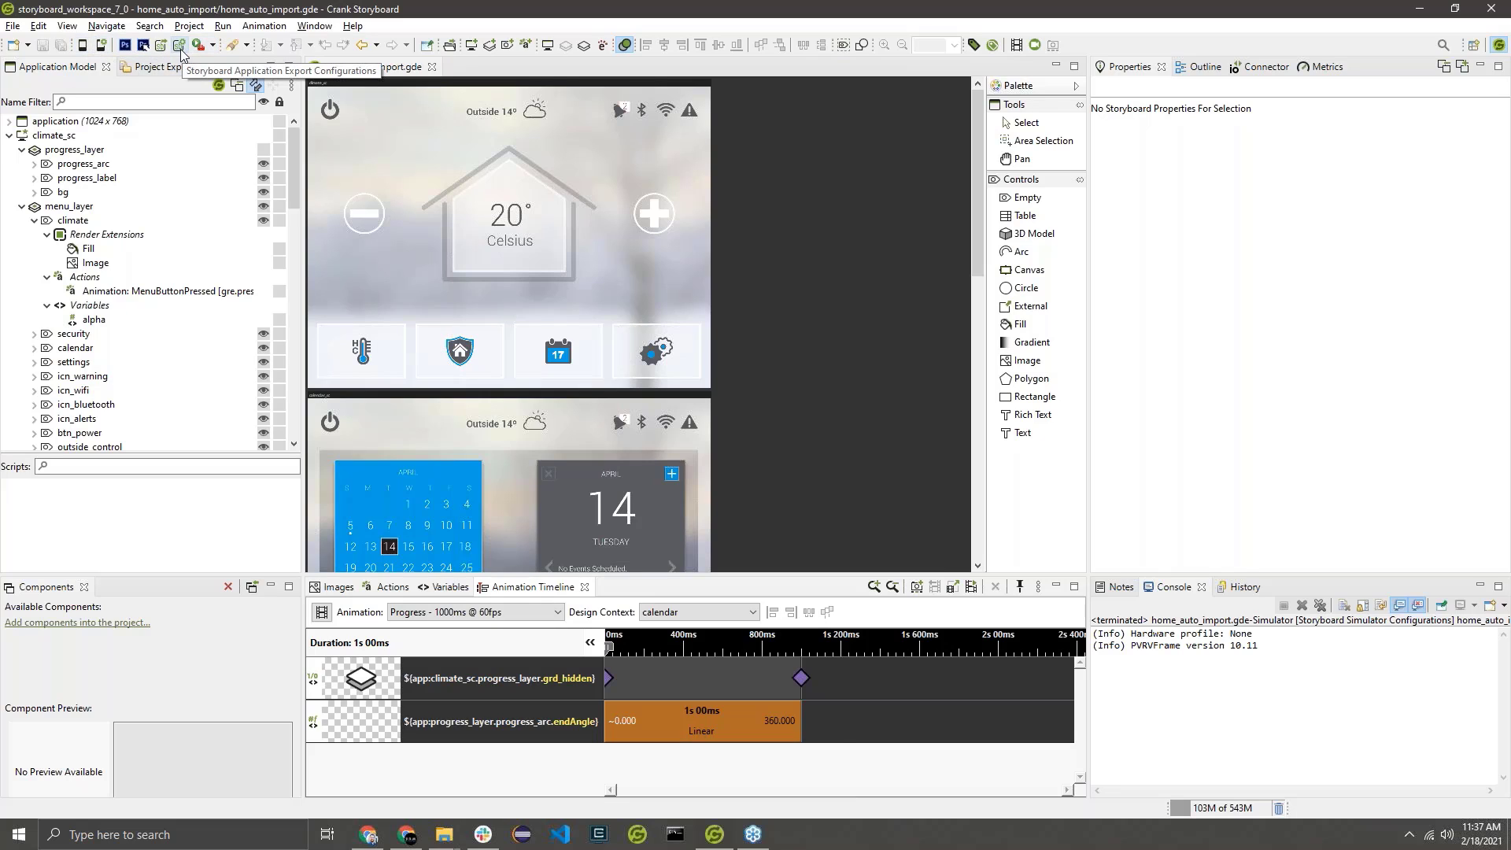
Launch the simulator and send it the update.progress event with a progress value of 0.0 from a floating Connector window.
{"action": "key", "text": "ctrl+l"}
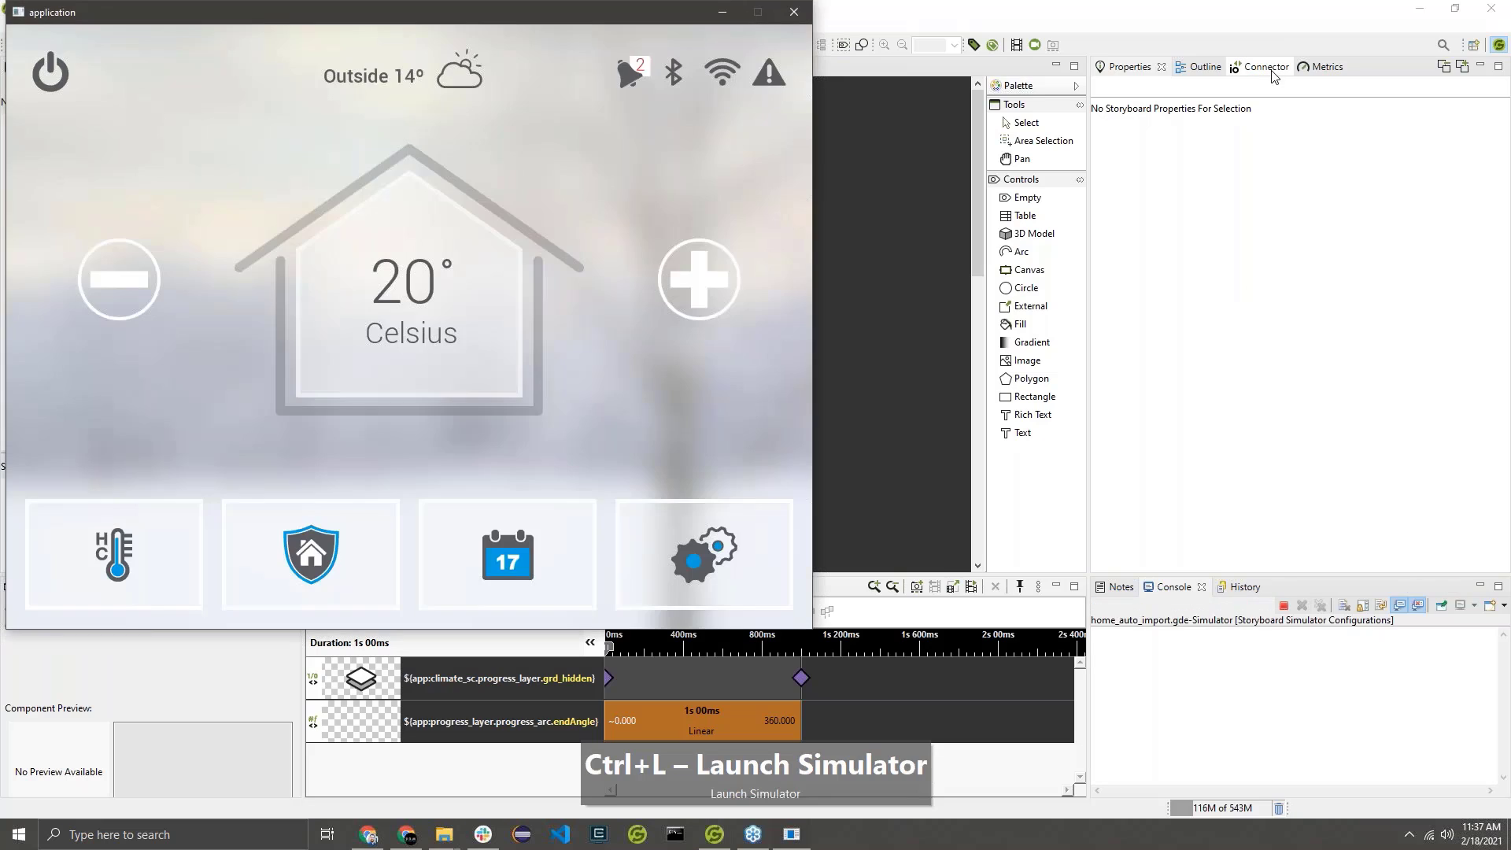
{"action": "left_click", "coordinate": [1263, 67]}
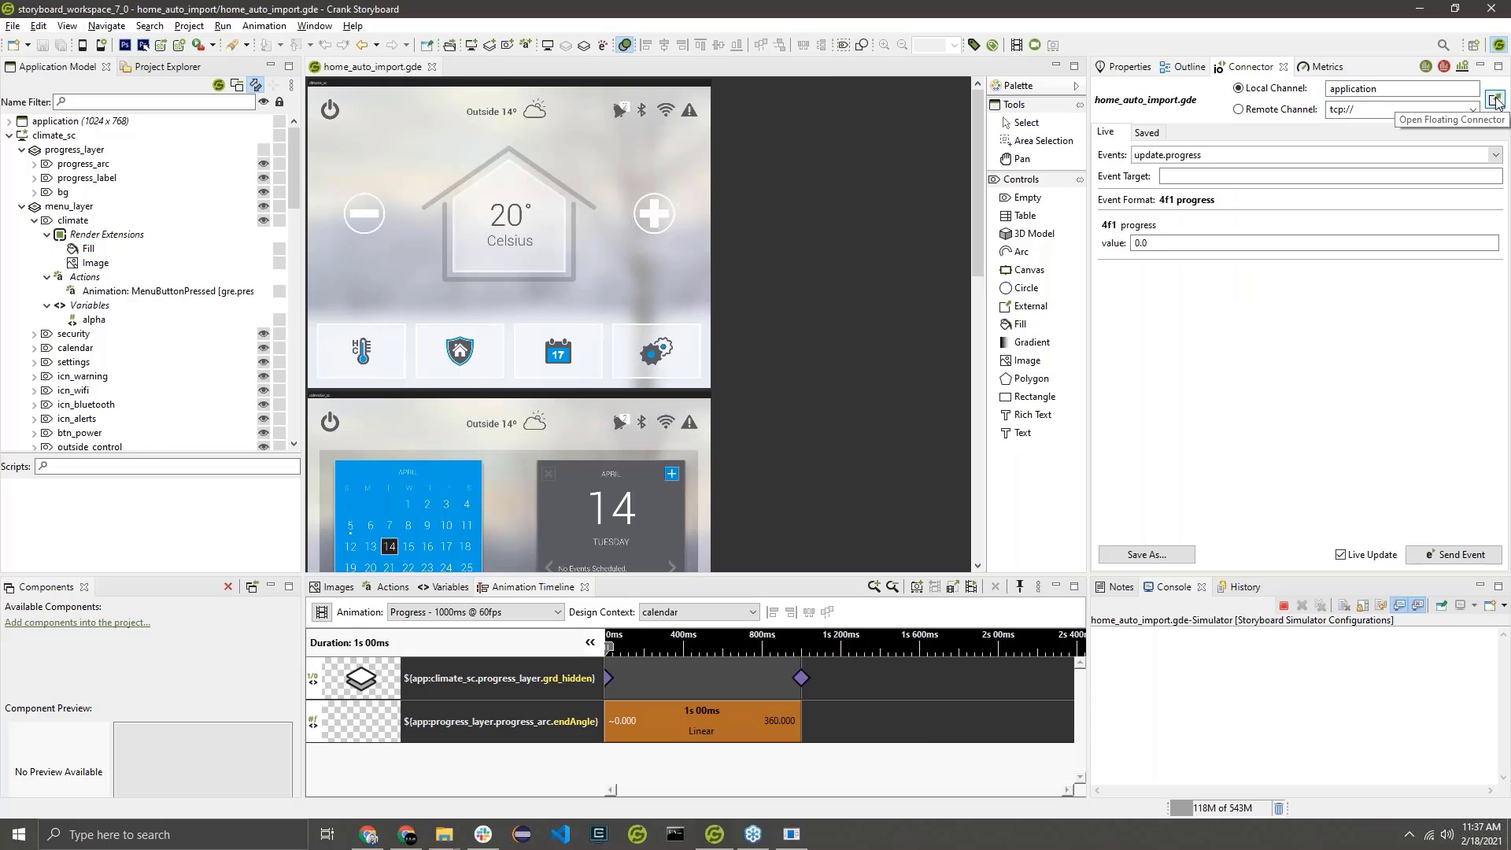
{"action": "left_click", "coordinate": [1495, 99]}
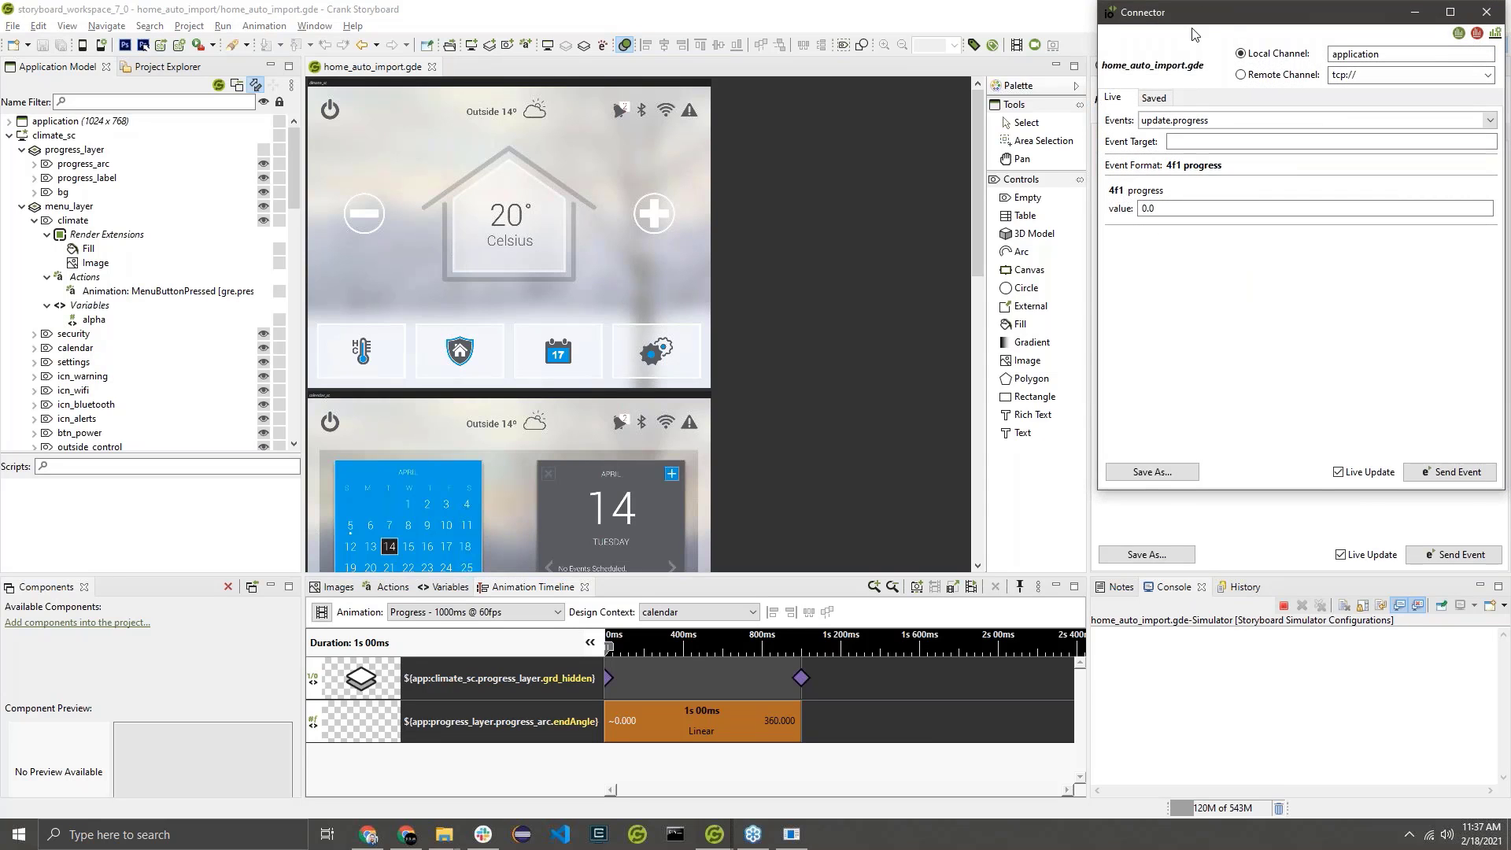
{"action": "left_click_drag", "start_coordinate": [1192, 34], "coordinate": [862, 97]}
{"action": "key", "text": "alt+Tab"}
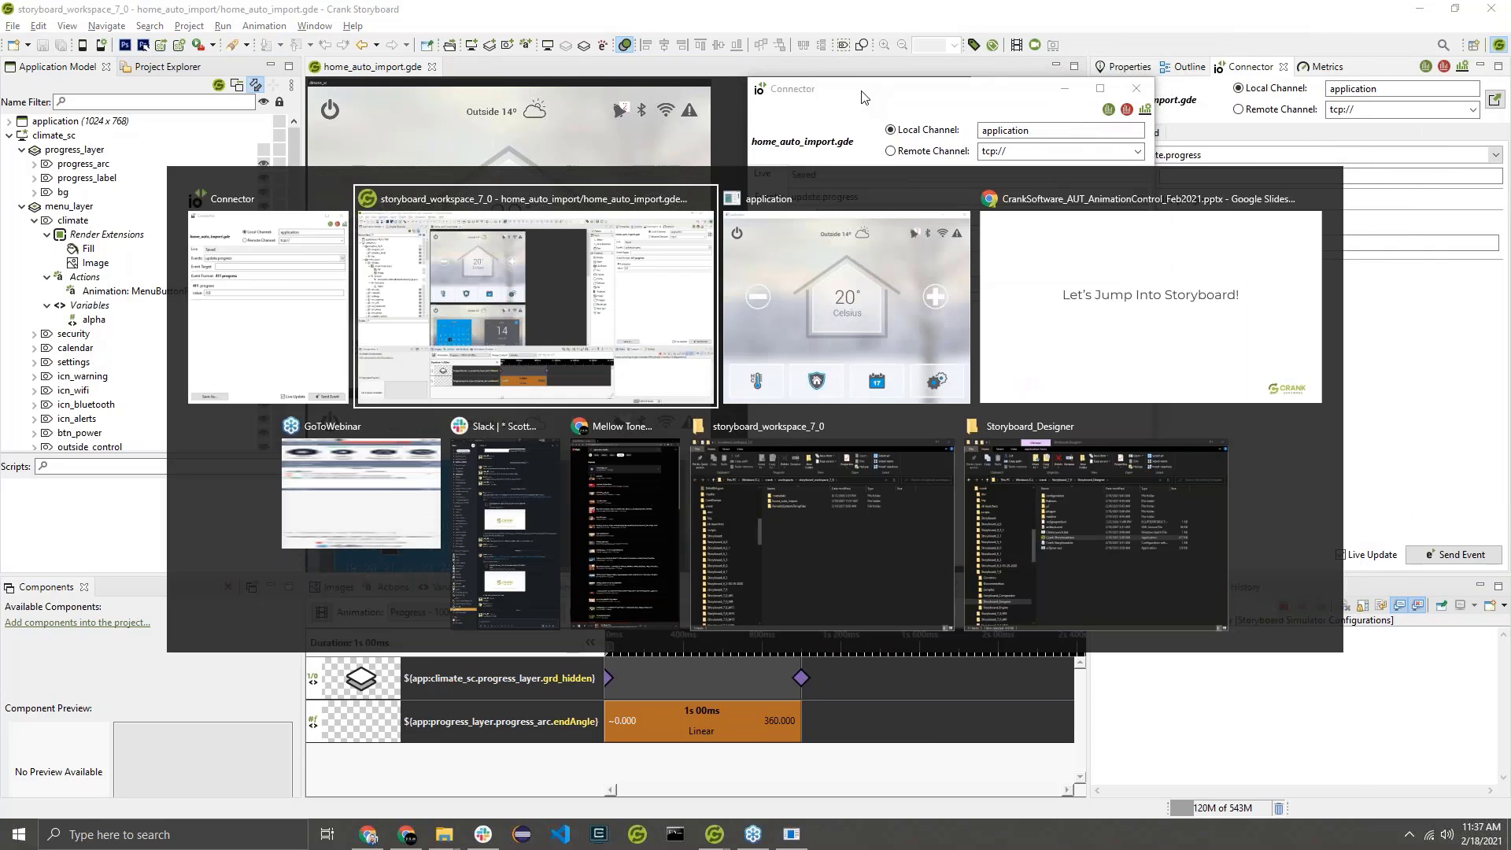
{"action": "key", "text": "alt+Tab"}
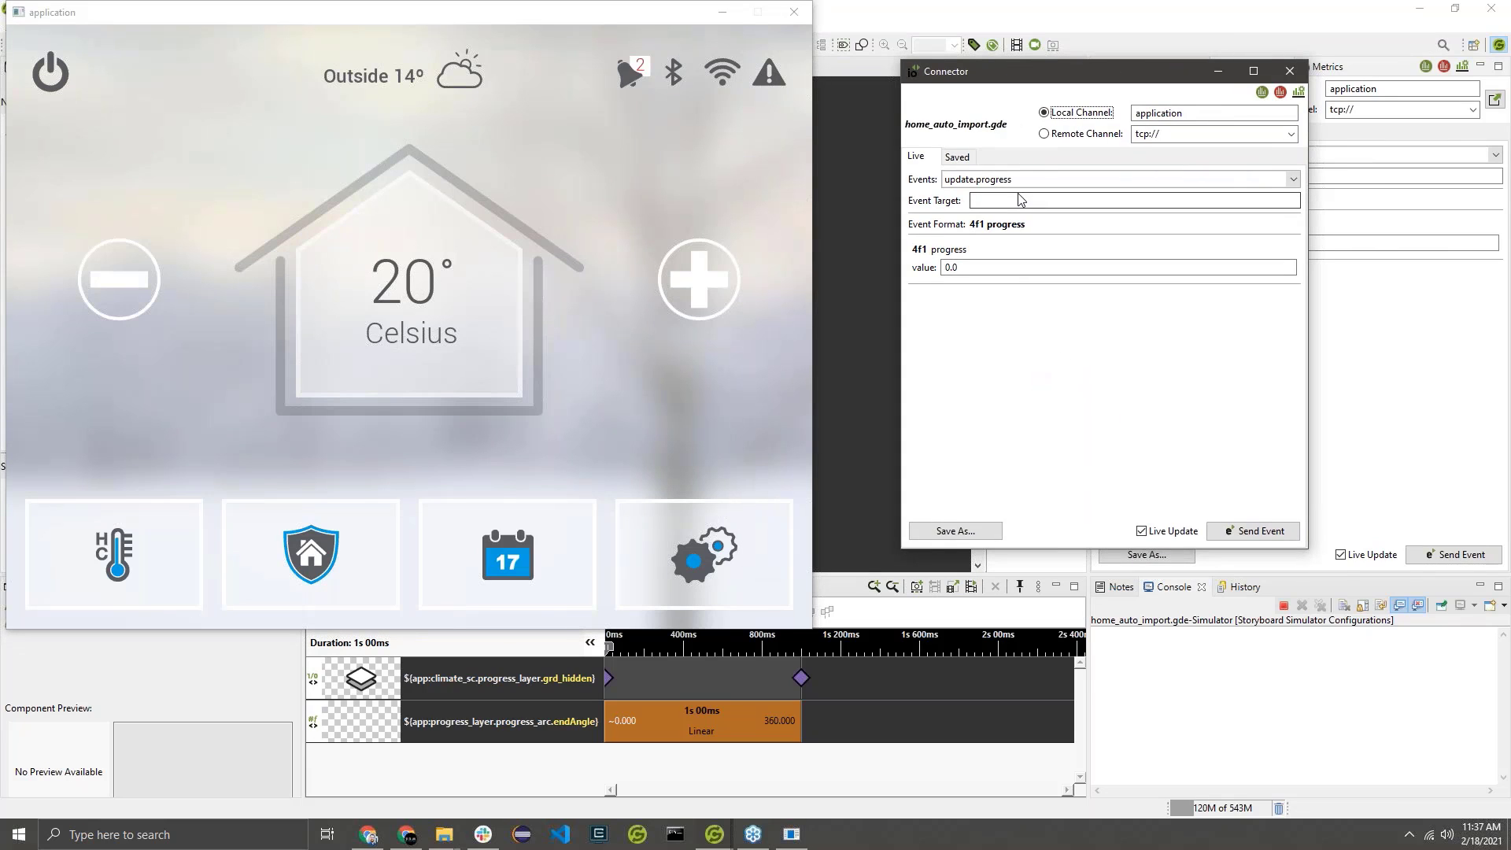
{"action": "left_click", "coordinate": [1252, 533]}
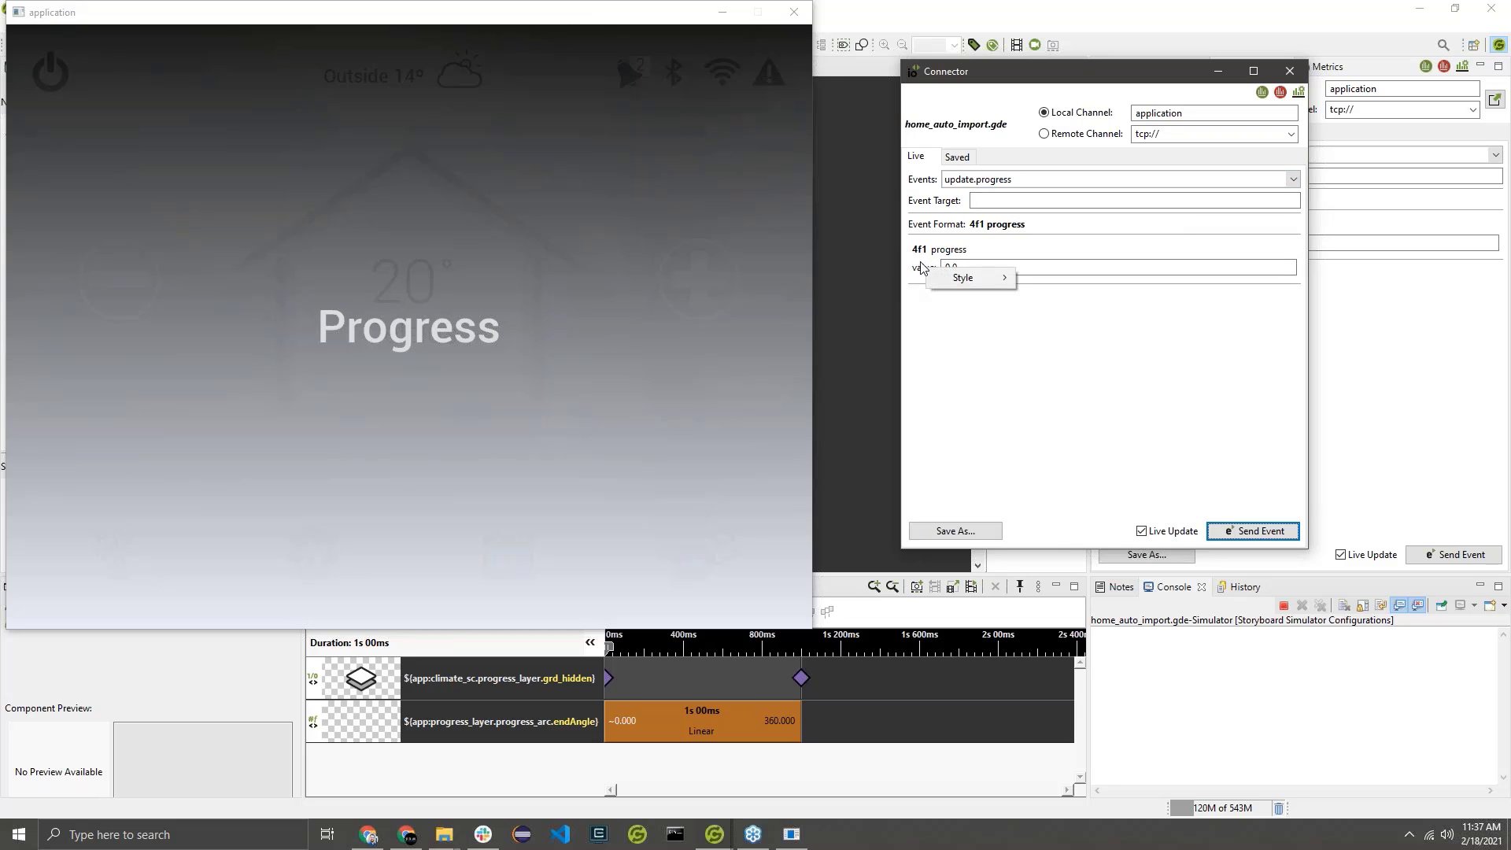
Change the Connector's progress value to slider style and raise it to about 0.718 to drive the simulated progress arc.
{"action": "left_click_drag", "start_coordinate": [965, 269], "coordinate": [910, 270]}
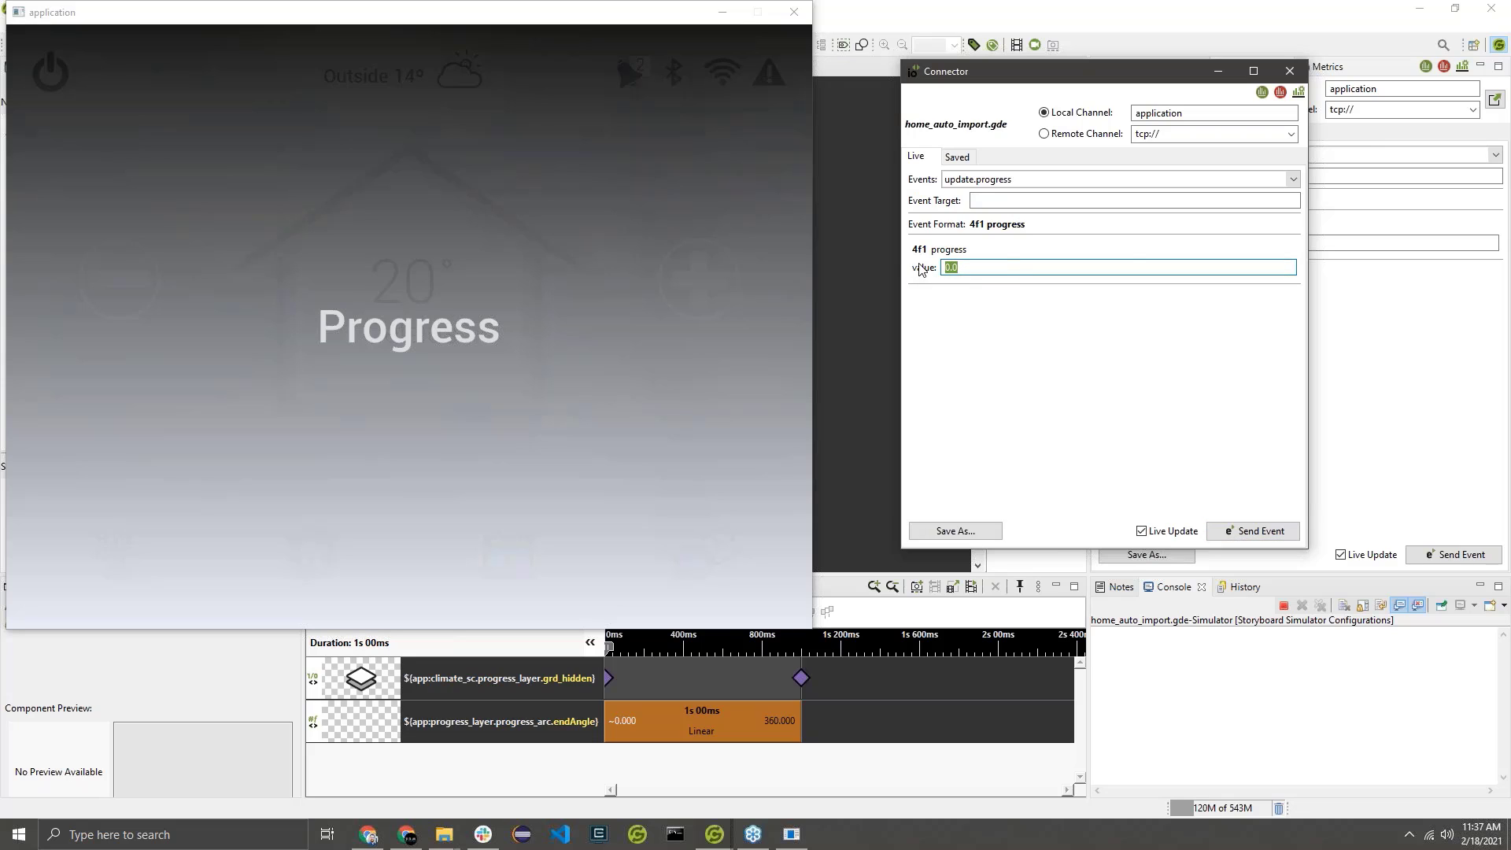
{"action": "right_click", "coordinate": [919, 264]}
{"action": "mouse_move", "coordinate": [973, 277]}
{"action": "left_click", "coordinate": [1126, 294]}
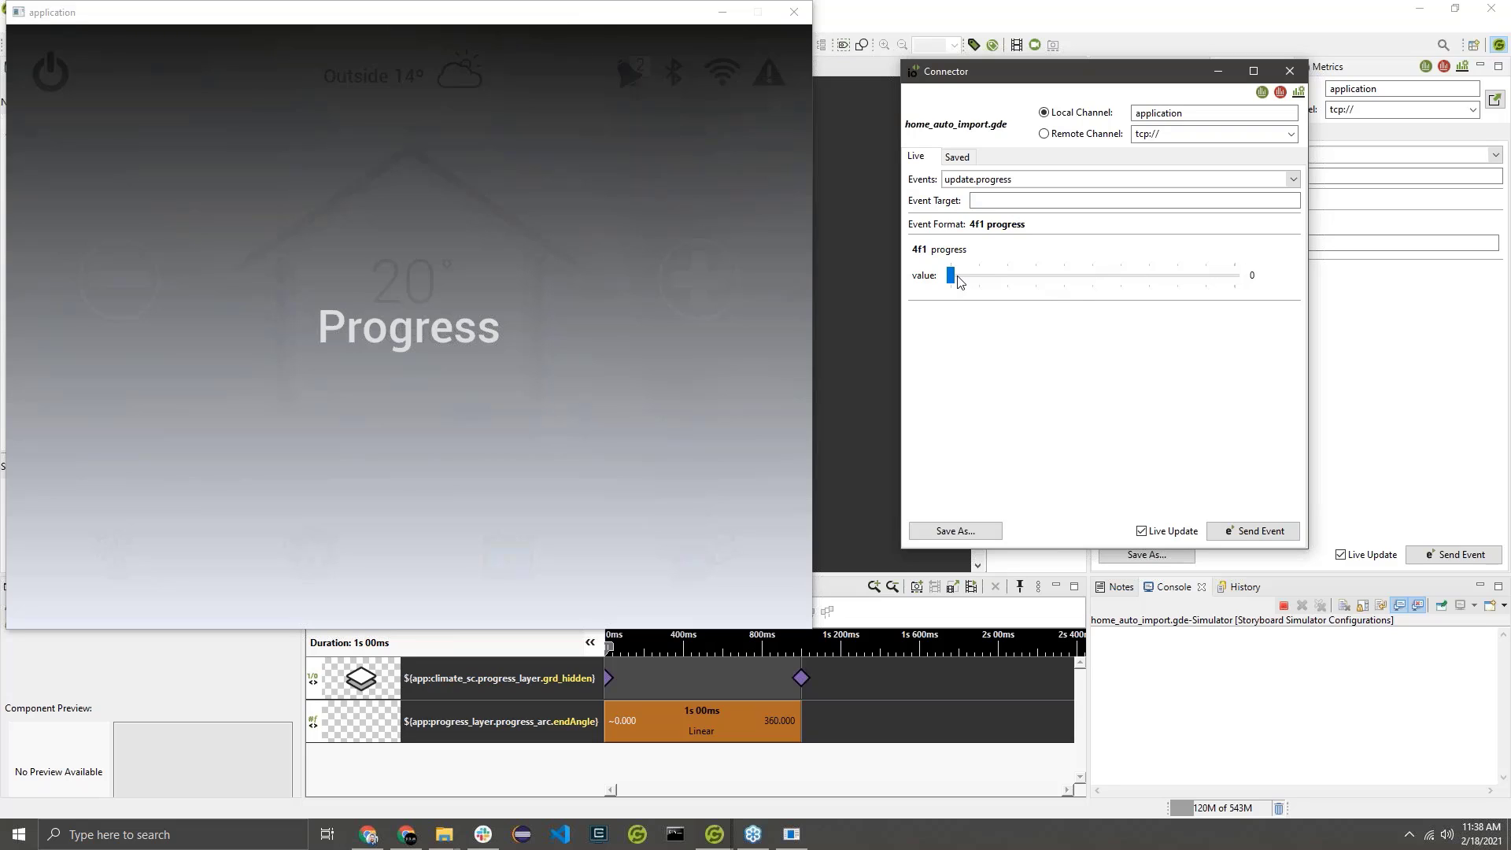
{"action": "left_click_drag", "start_coordinate": [953, 277], "coordinate": [1062, 277]}
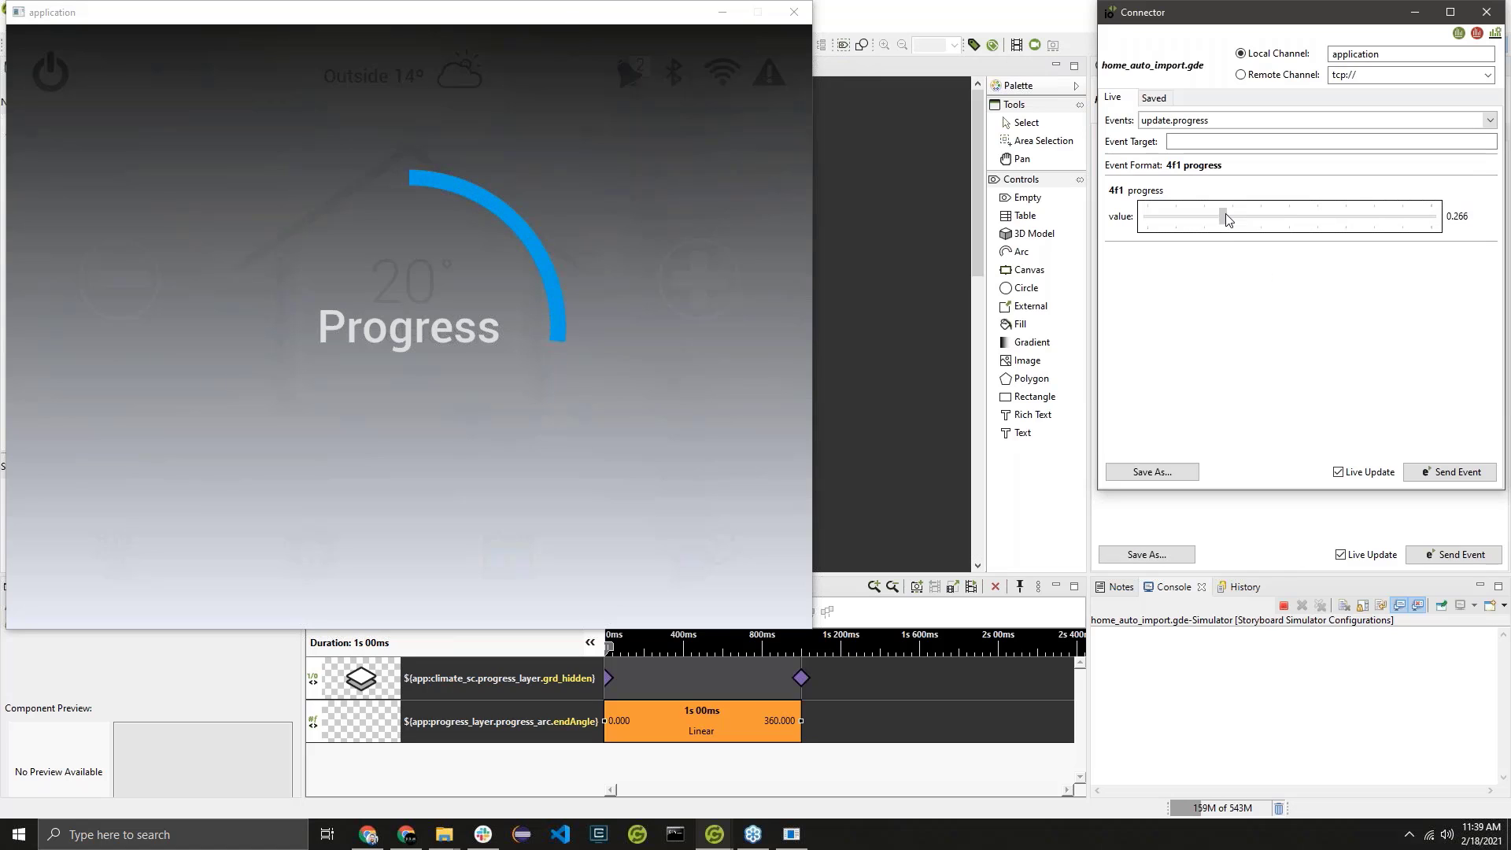
{"action": "left_click_drag", "start_coordinate": [1226, 215], "coordinate": [1356, 228]}
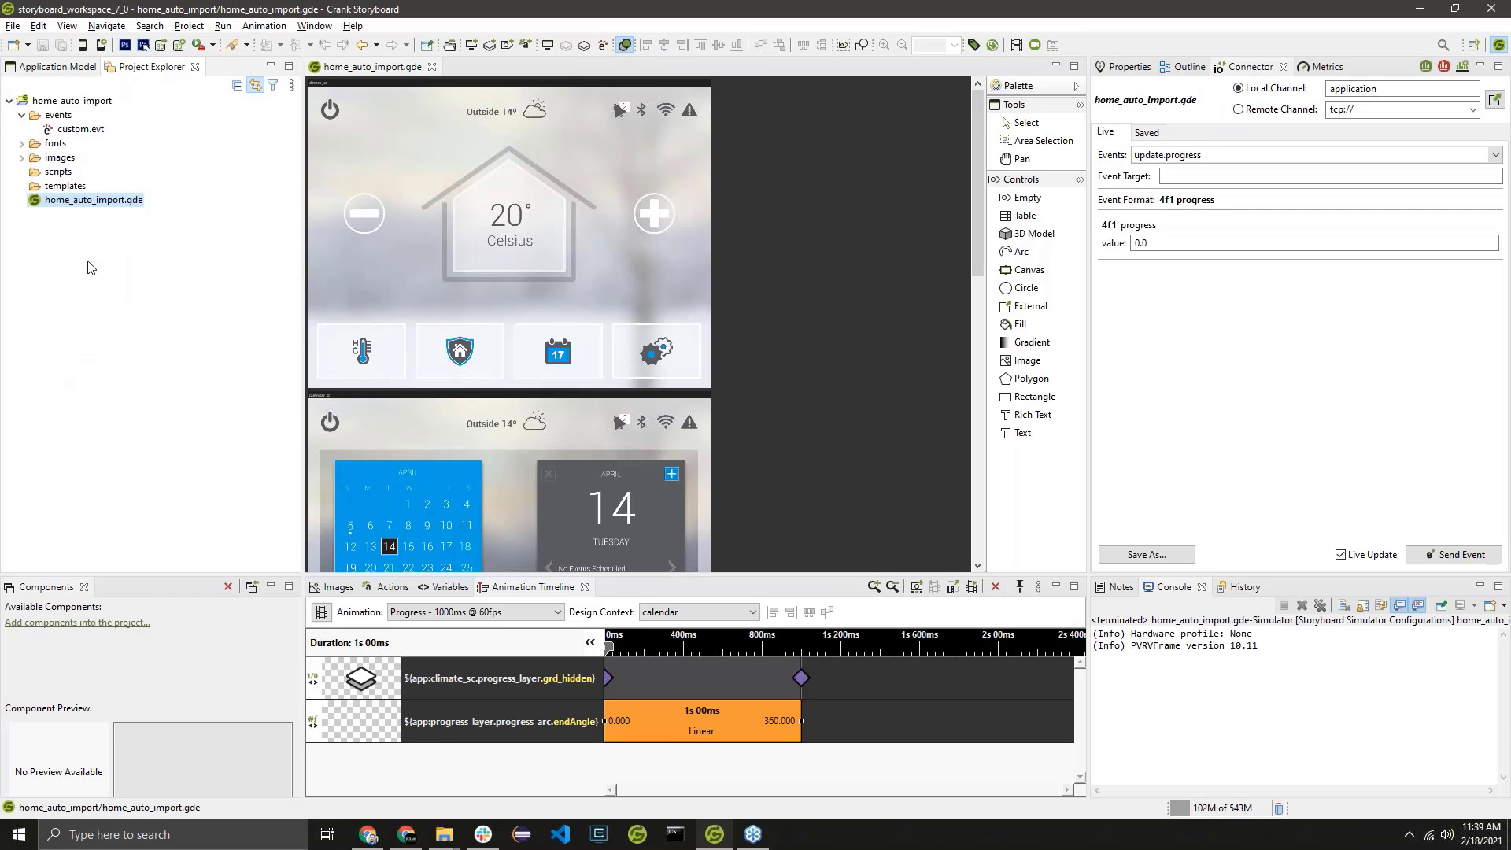
Import the Storyboard sample Thermostat into a project named Thermostat.
{"action": "right_click", "coordinate": [88, 261]}
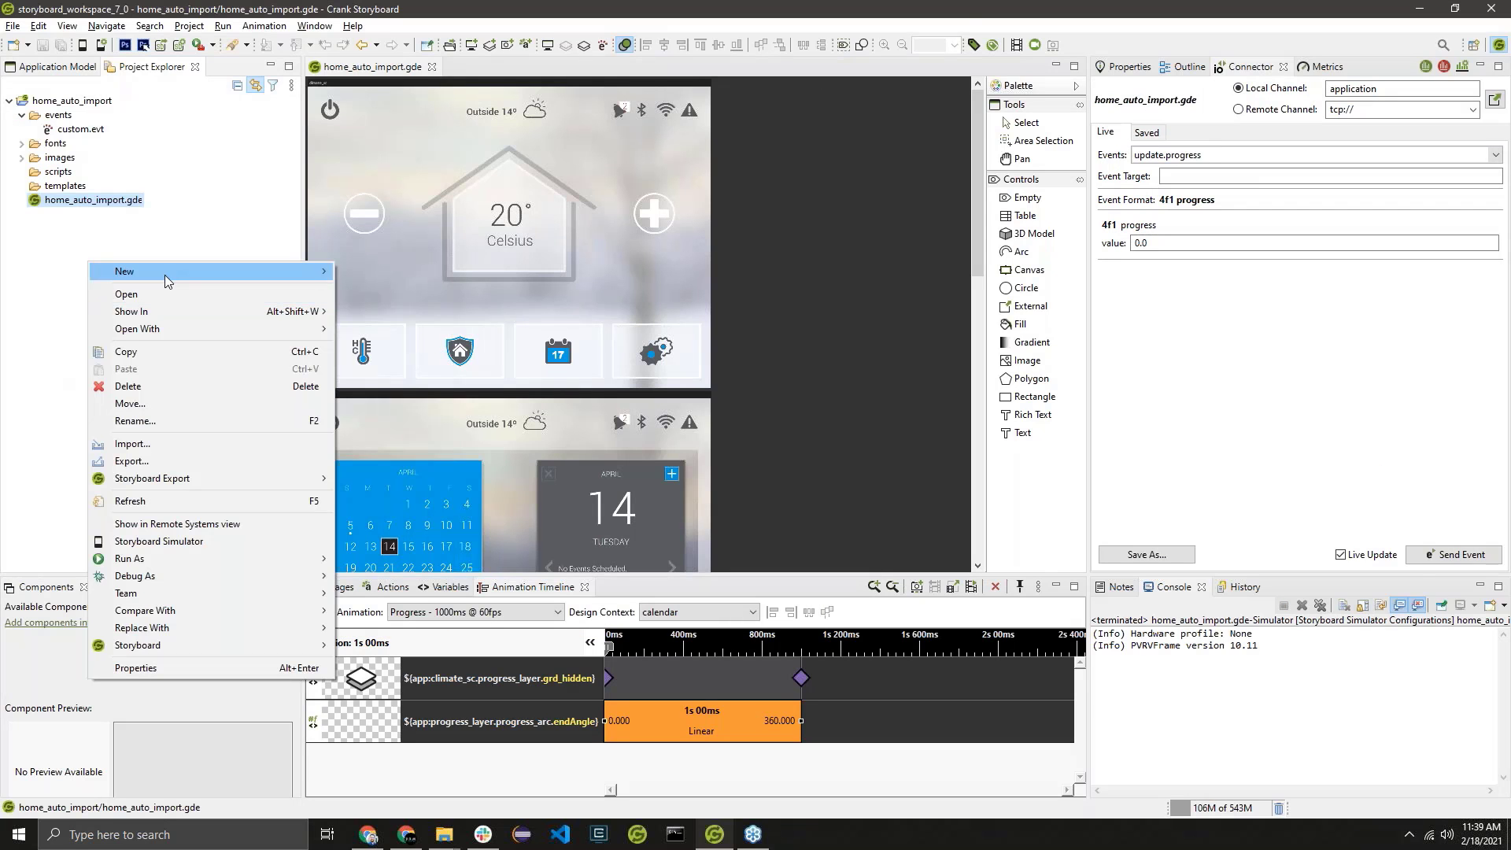
{"action": "mouse_move", "coordinate": [164, 275]}
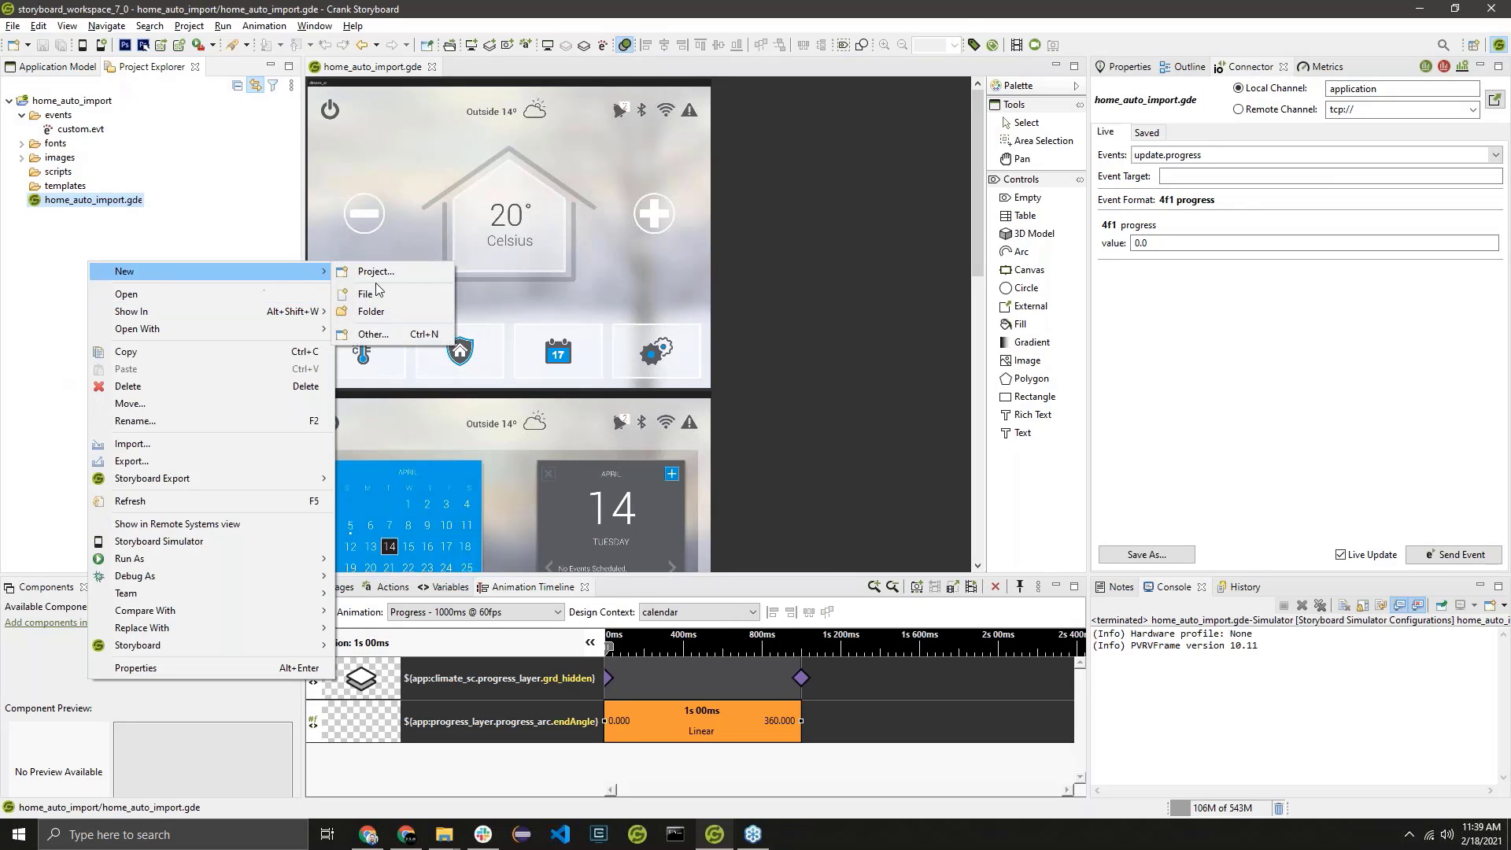
{"action": "left_click", "coordinate": [19, 27]}
{"action": "mouse_move", "coordinate": [41, 49]}
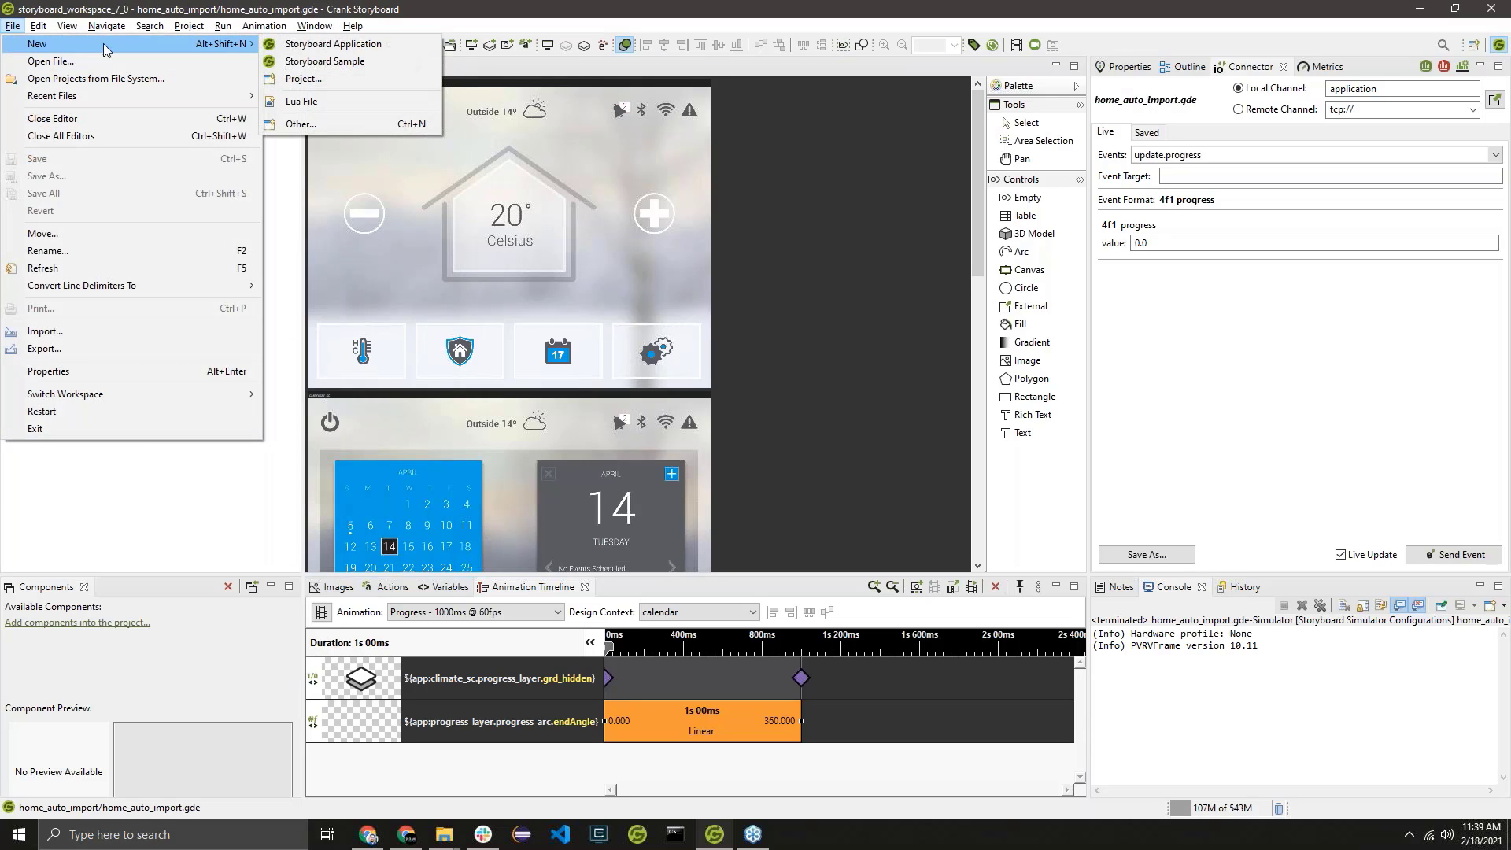
{"action": "left_click", "coordinate": [322, 63]}
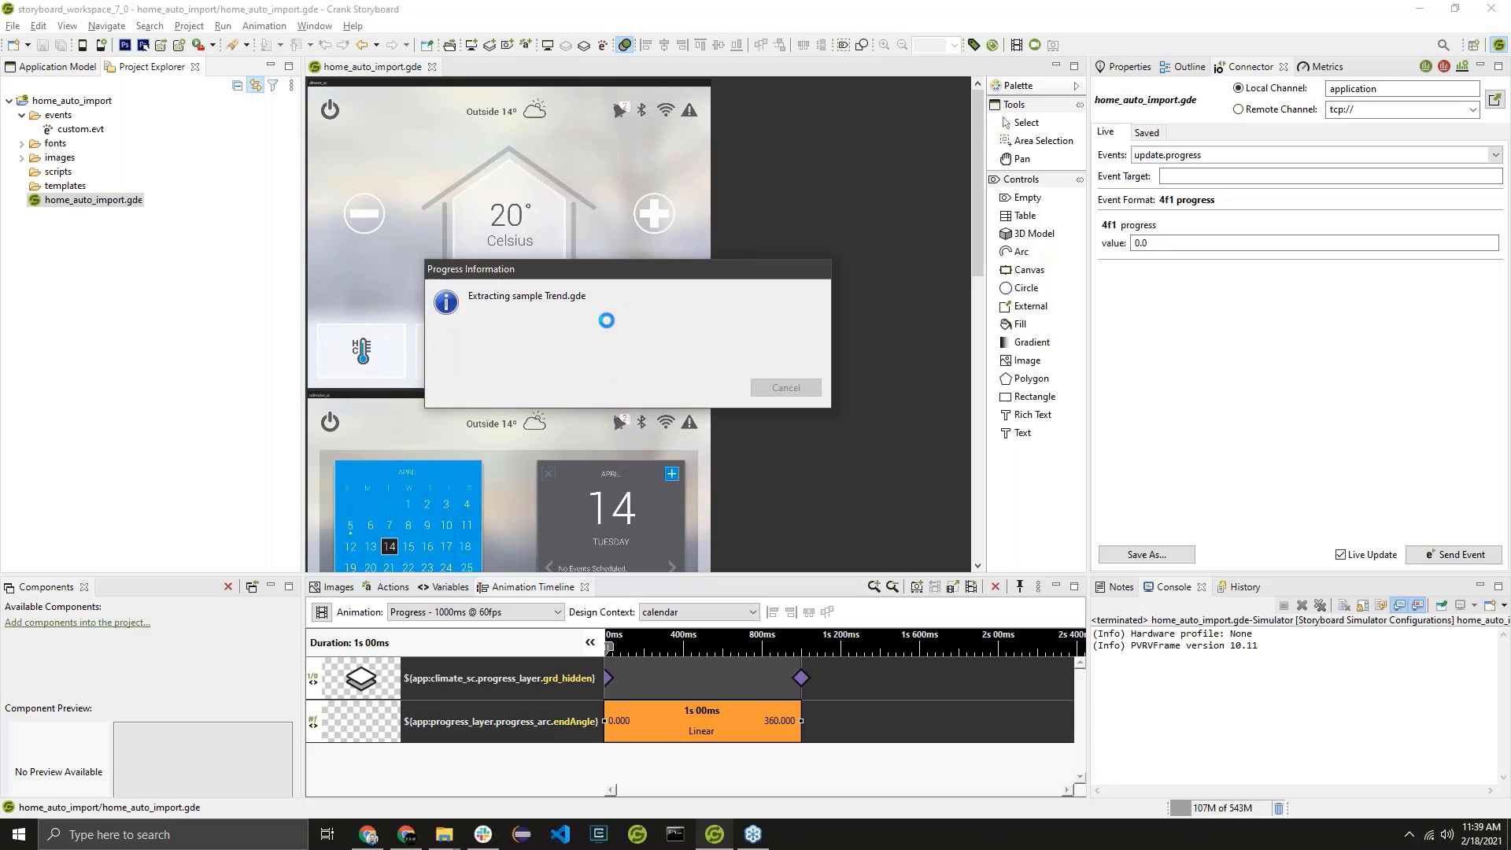
{"action": "scroll", "coordinate": [623, 368], "scroll_direction": "down", "scroll_amount": 8}
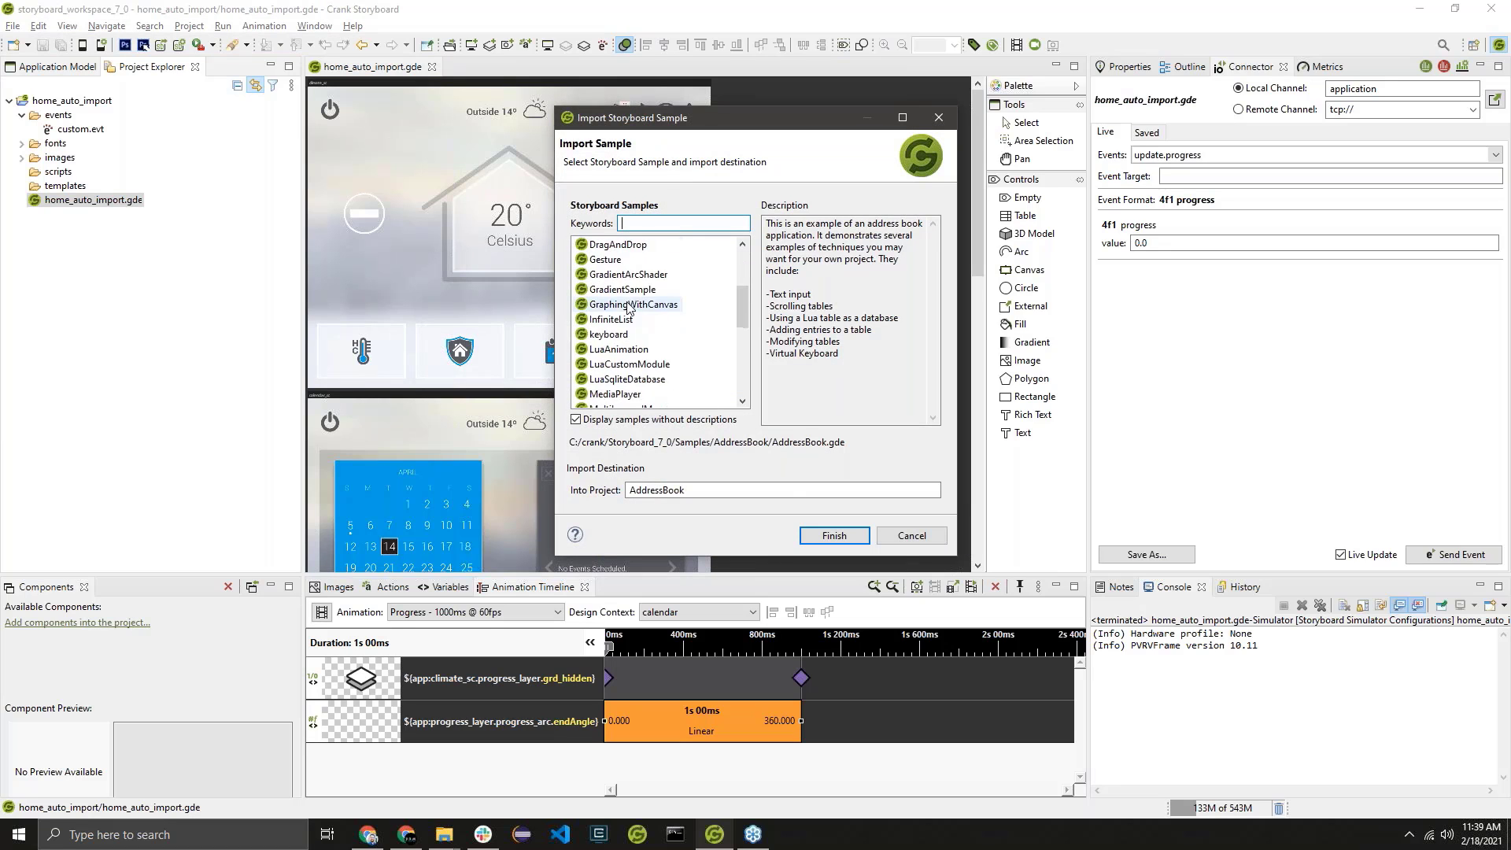
{"action": "scroll", "coordinate": [622, 368], "scroll_direction": "down", "scroll_amount": 1}
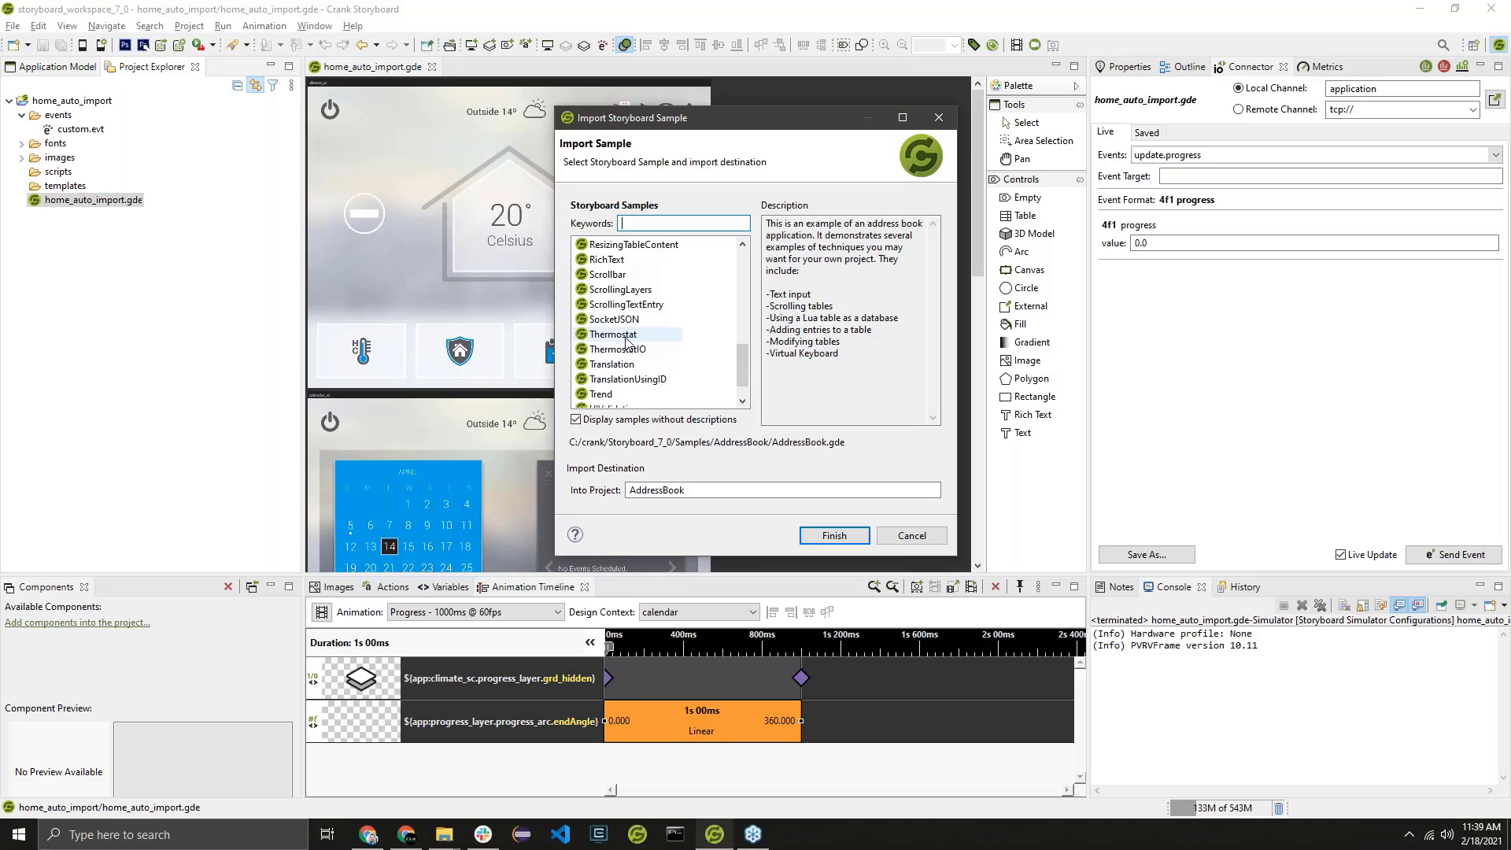
{"action": "left_click", "coordinate": [615, 334]}
{"action": "left_click", "coordinate": [843, 538]}
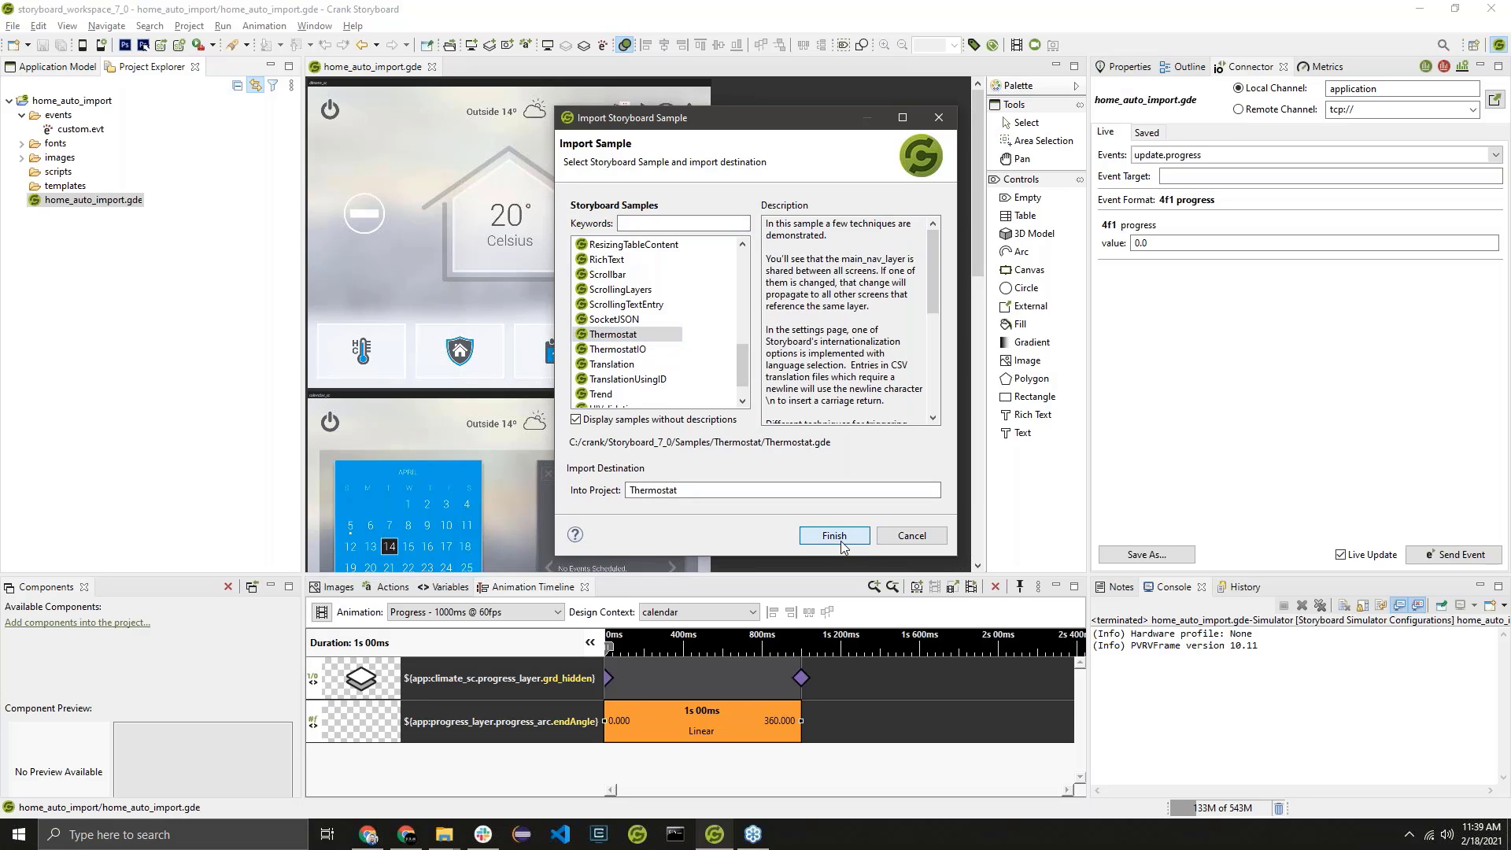
{"action": "right_click", "coordinate": [839, 479]}
{"action": "mouse_move", "coordinate": [850, 478]}
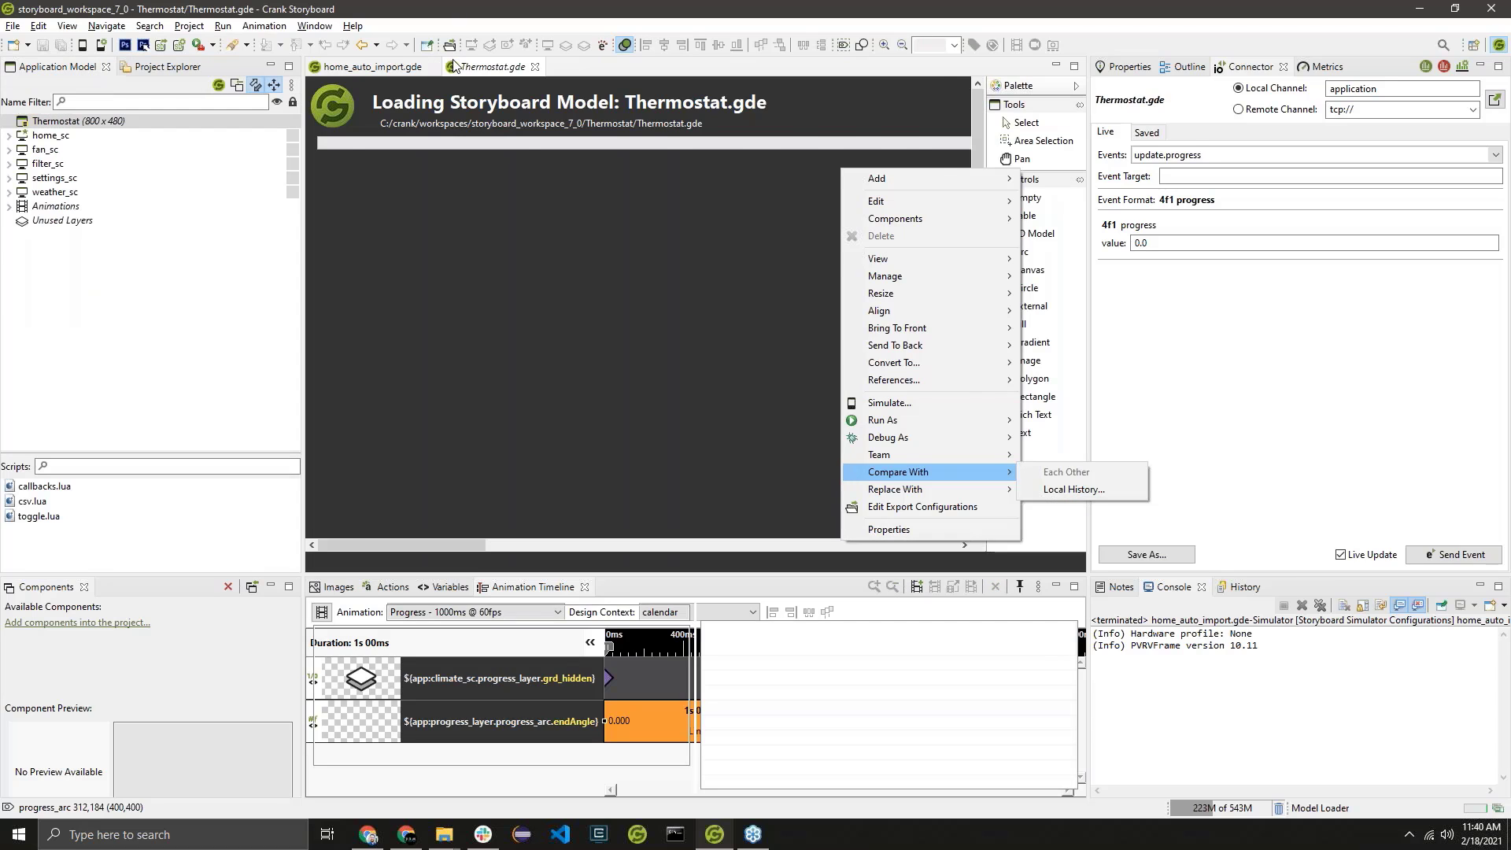
{"action": "left_click", "coordinate": [518, 97]}
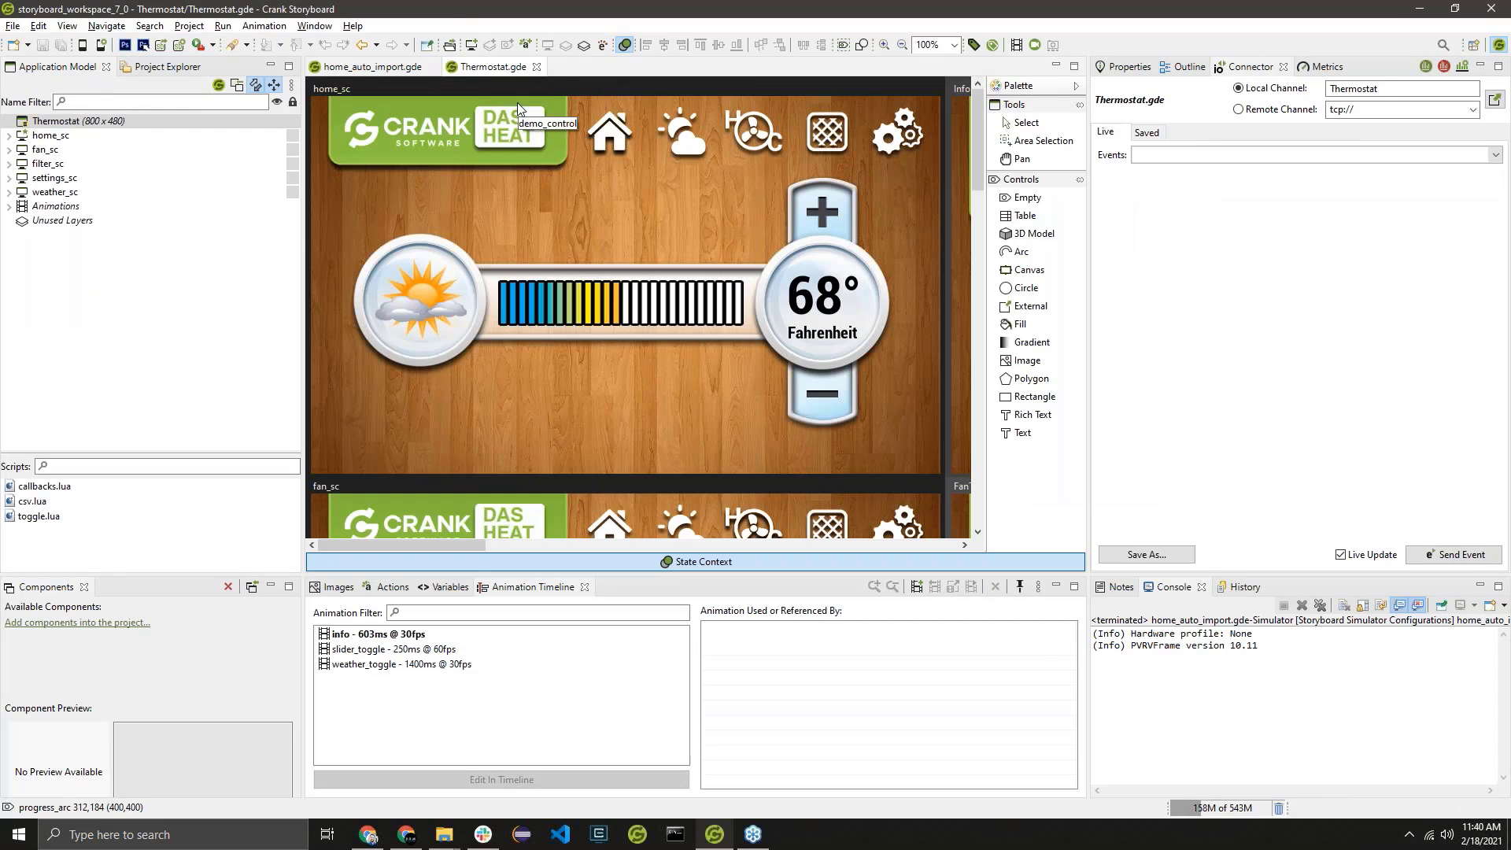
Look through the Thermostat application's screens from the home_sc demo_control to weather_sc, and select weather_sc.
{"action": "left_click", "coordinate": [477, 150]}
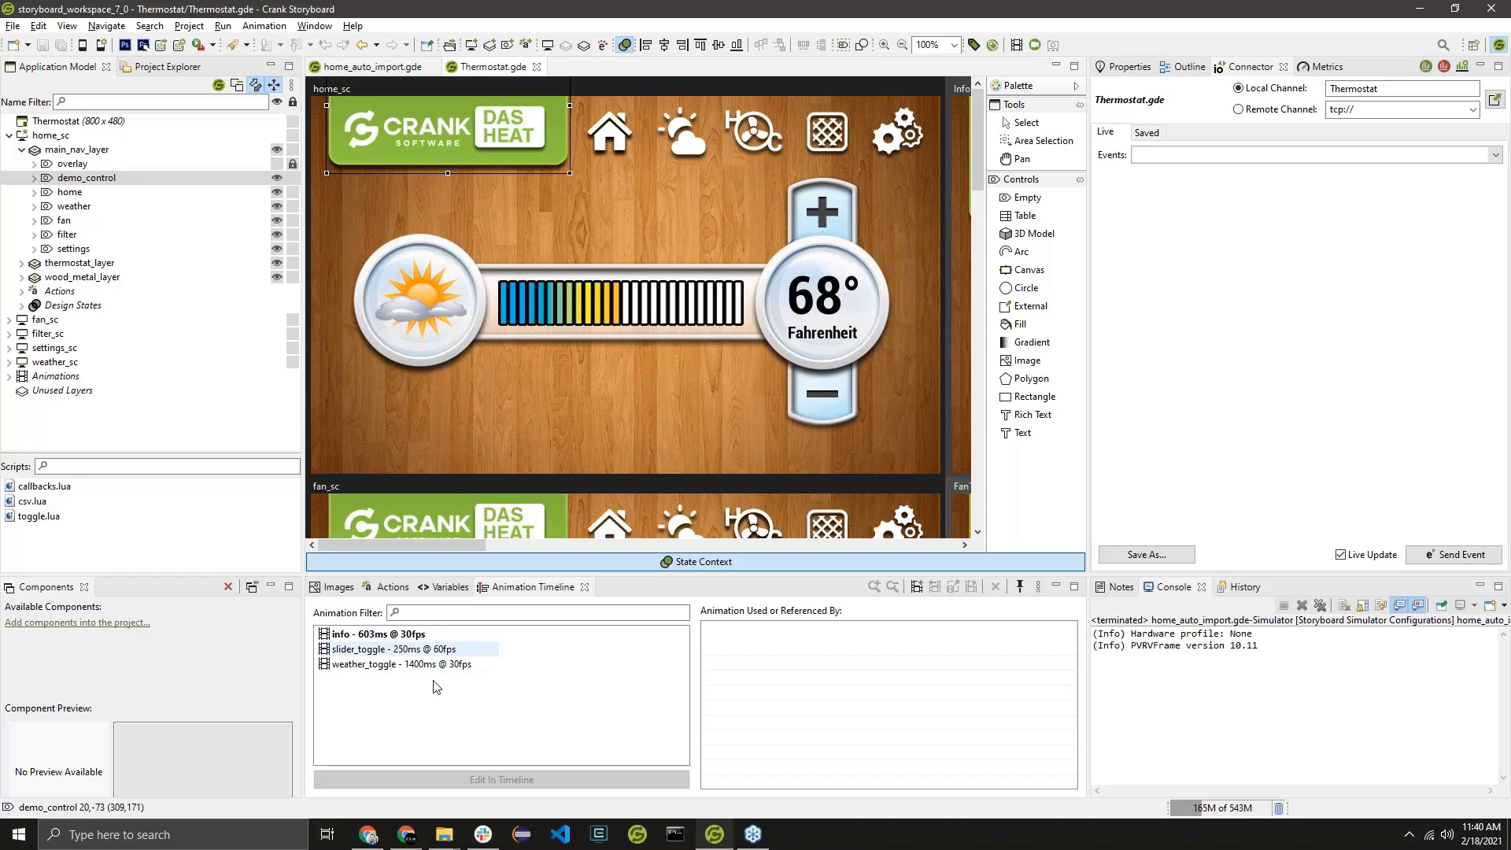
{"action": "scroll", "coordinate": [459, 276], "scroll_direction": "down", "scroll_amount": 15}
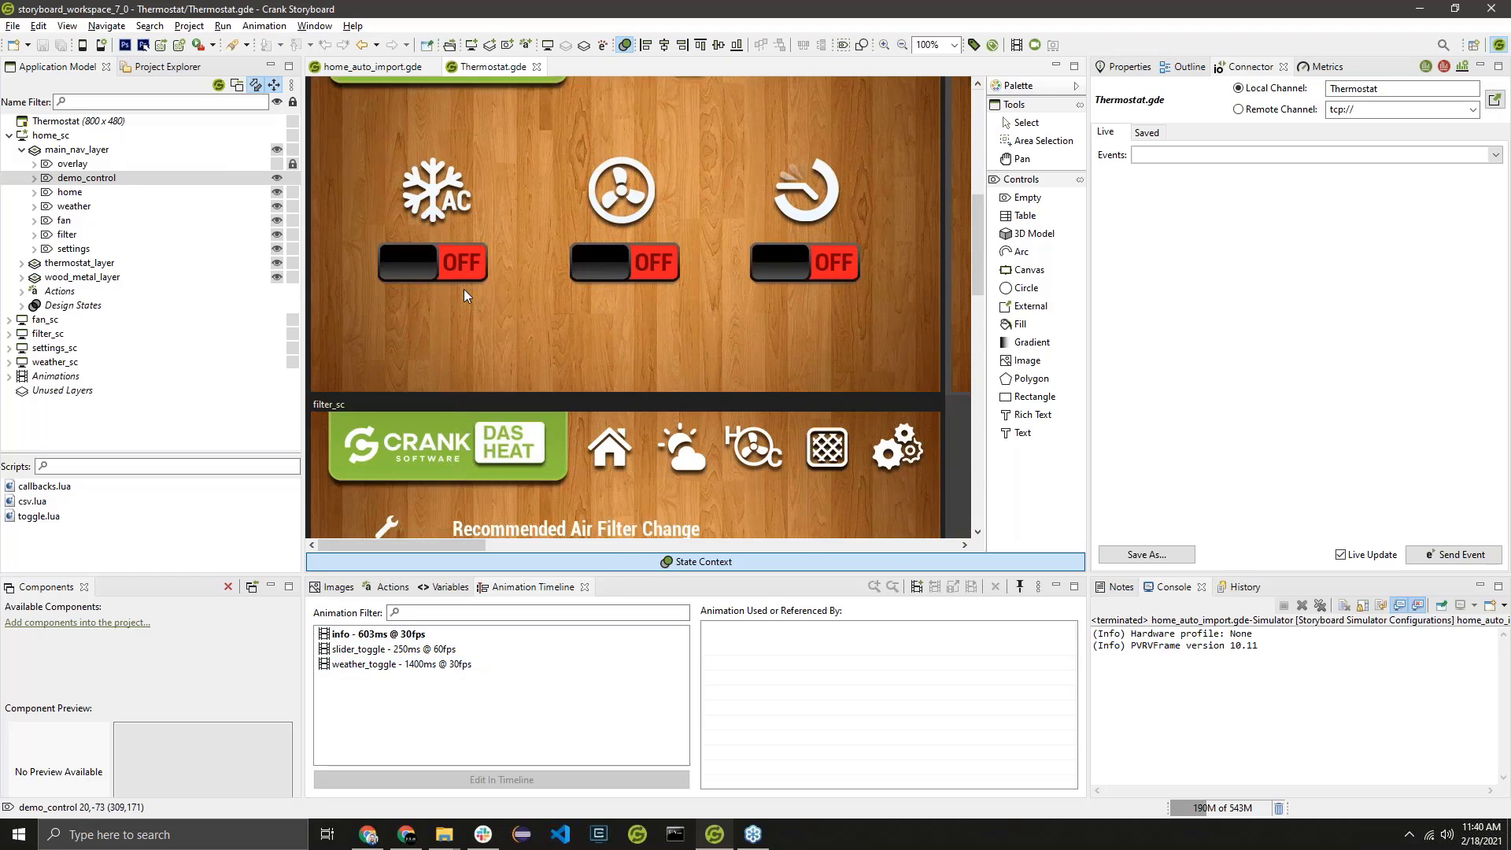
{"action": "scroll", "coordinate": [440, 307], "scroll_direction": "down", "scroll_amount": 5}
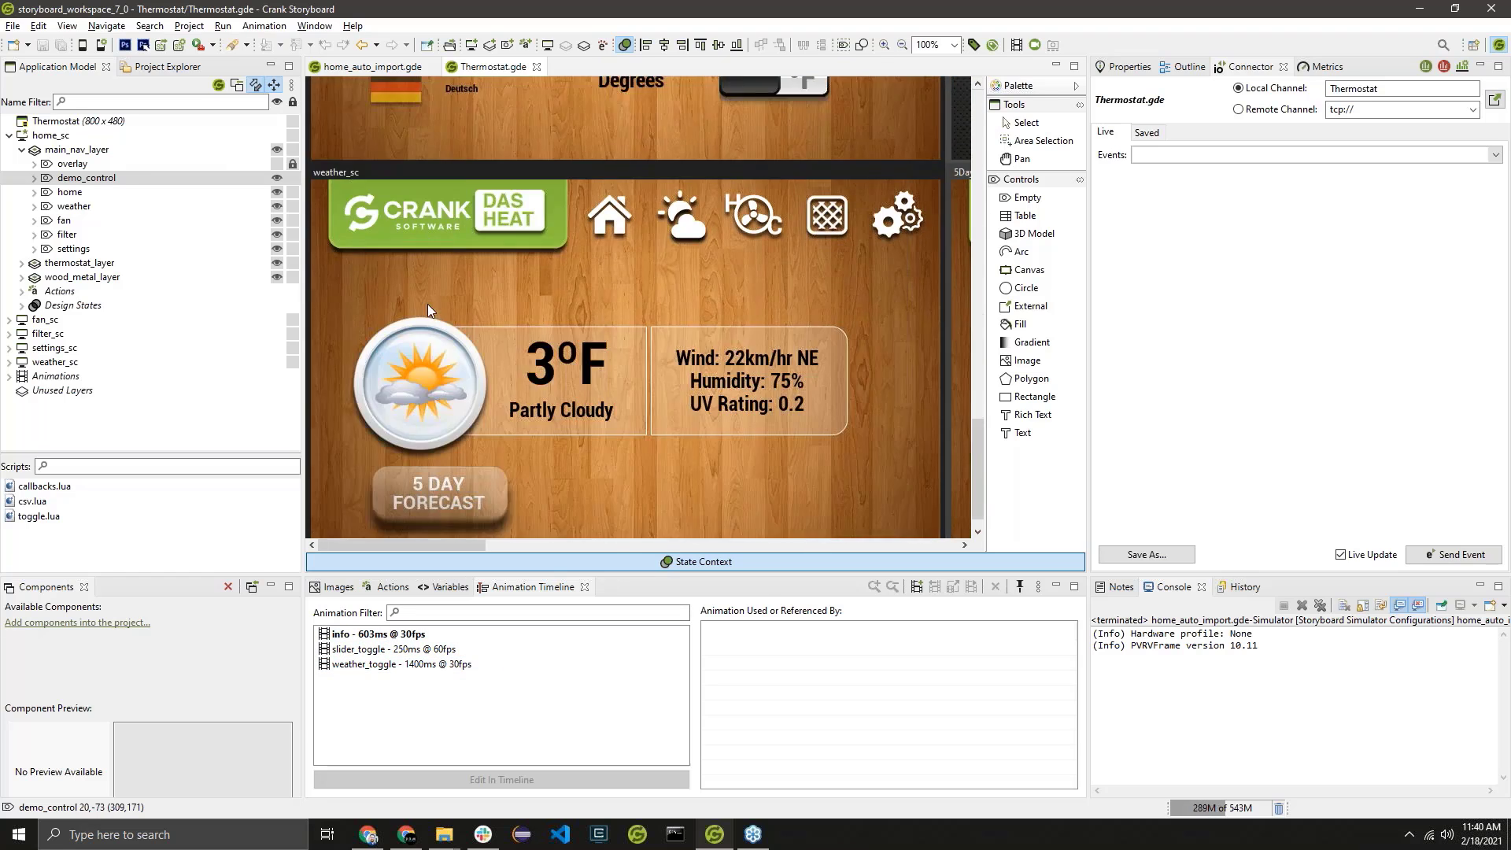
{"action": "left_click", "coordinate": [479, 146]}
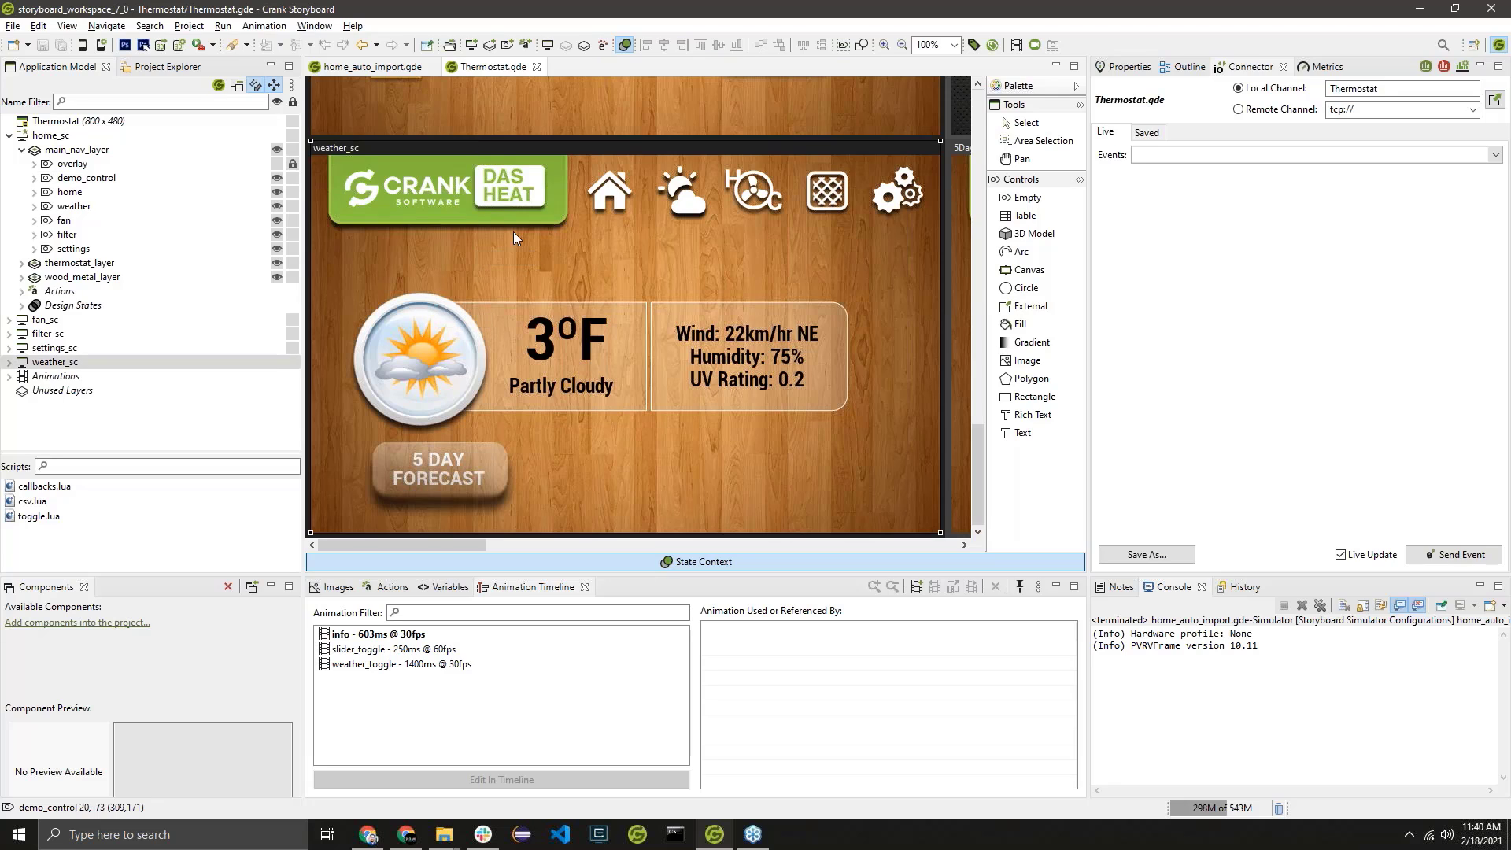
Open the weather_toggle animation in an enlarged timeline and examine its weather_5day_layer and weather_current_layer steps.
{"action": "left_click", "coordinate": [423, 667]}
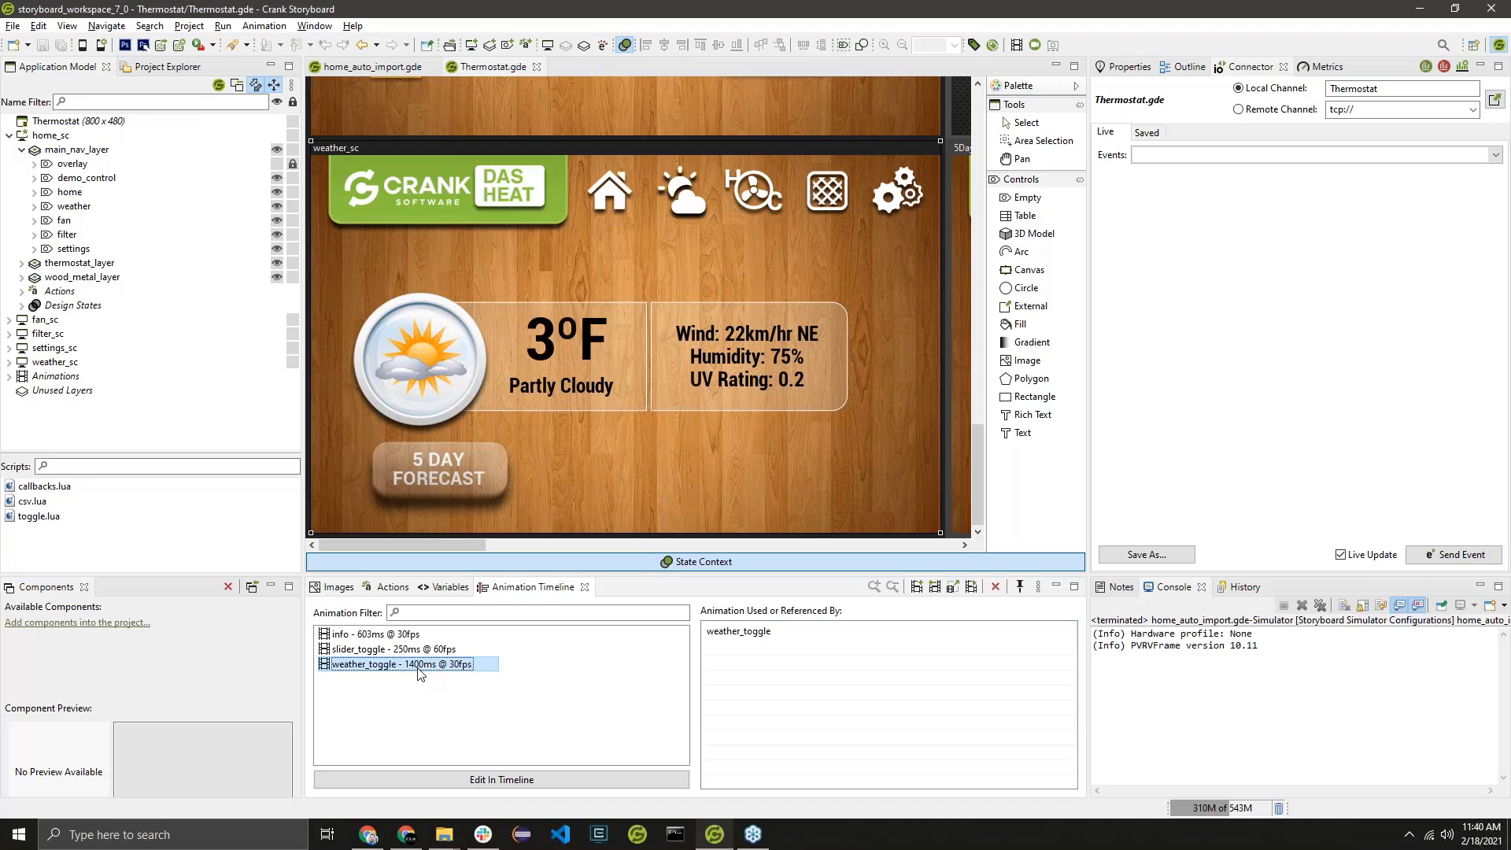
{"action": "double_click", "coordinate": [421, 666]}
{"action": "scroll", "coordinate": [989, 700], "scroll_direction": "down", "scroll_amount": 5}
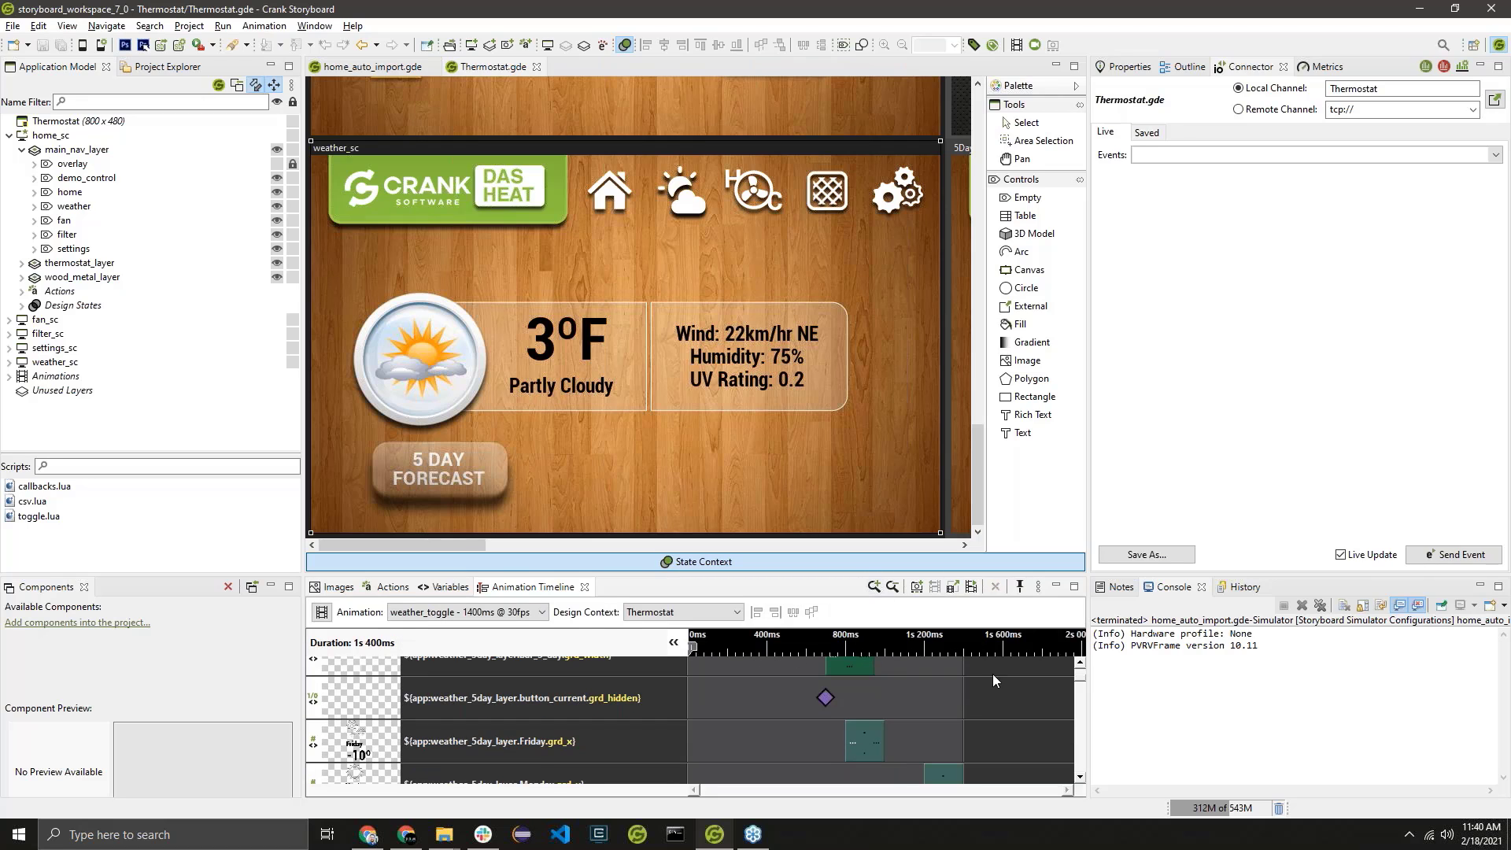
{"action": "scroll", "coordinate": [982, 725], "scroll_direction": "up", "scroll_amount": 5}
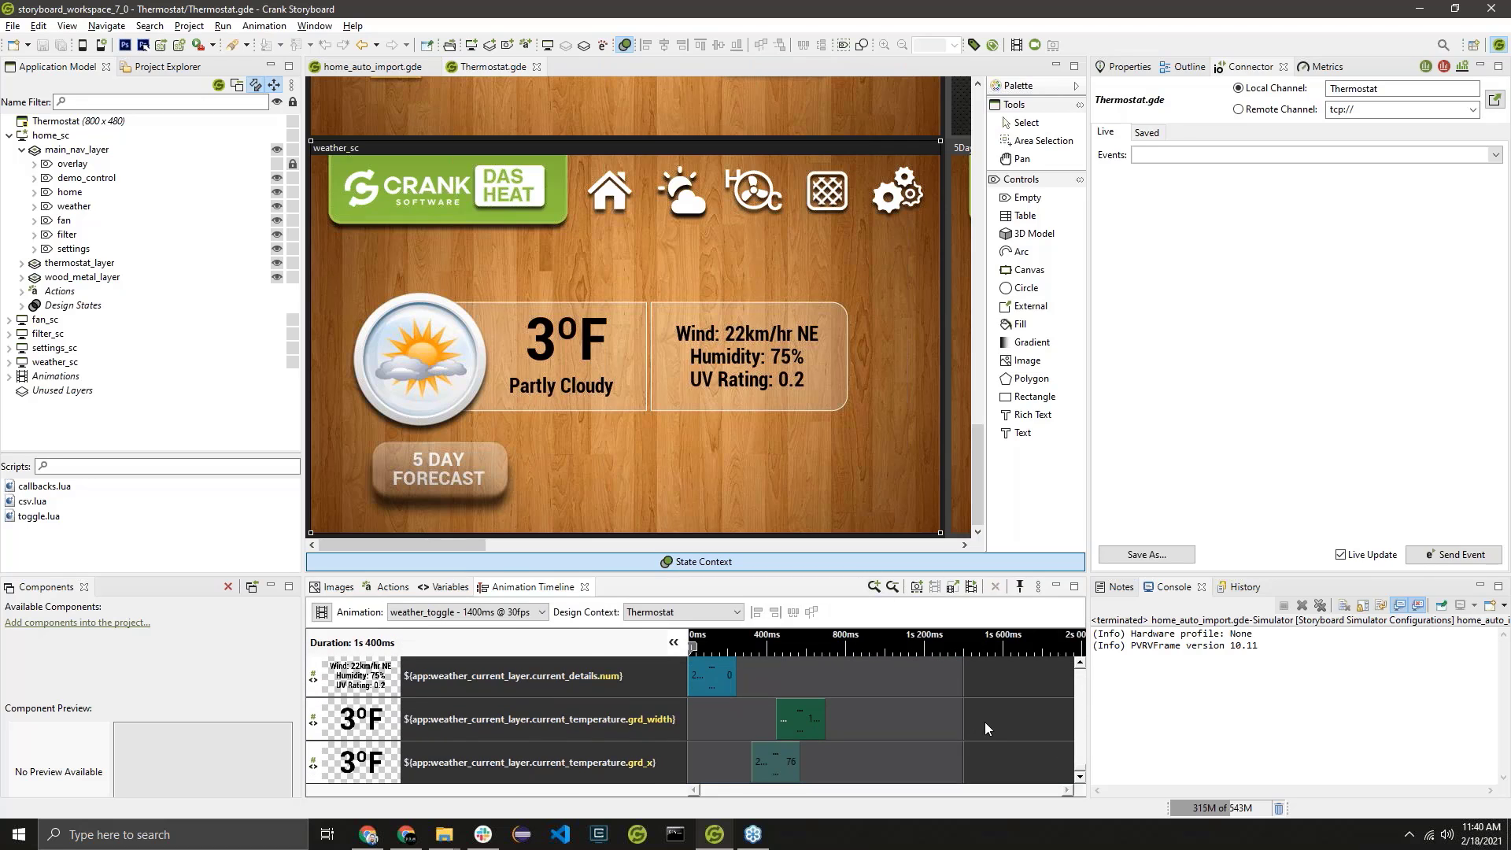
{"action": "scroll", "coordinate": [970, 740], "scroll_direction": "down", "scroll_amount": 5}
{"action": "scroll", "coordinate": [953, 736], "scroll_direction": "up", "scroll_amount": 5}
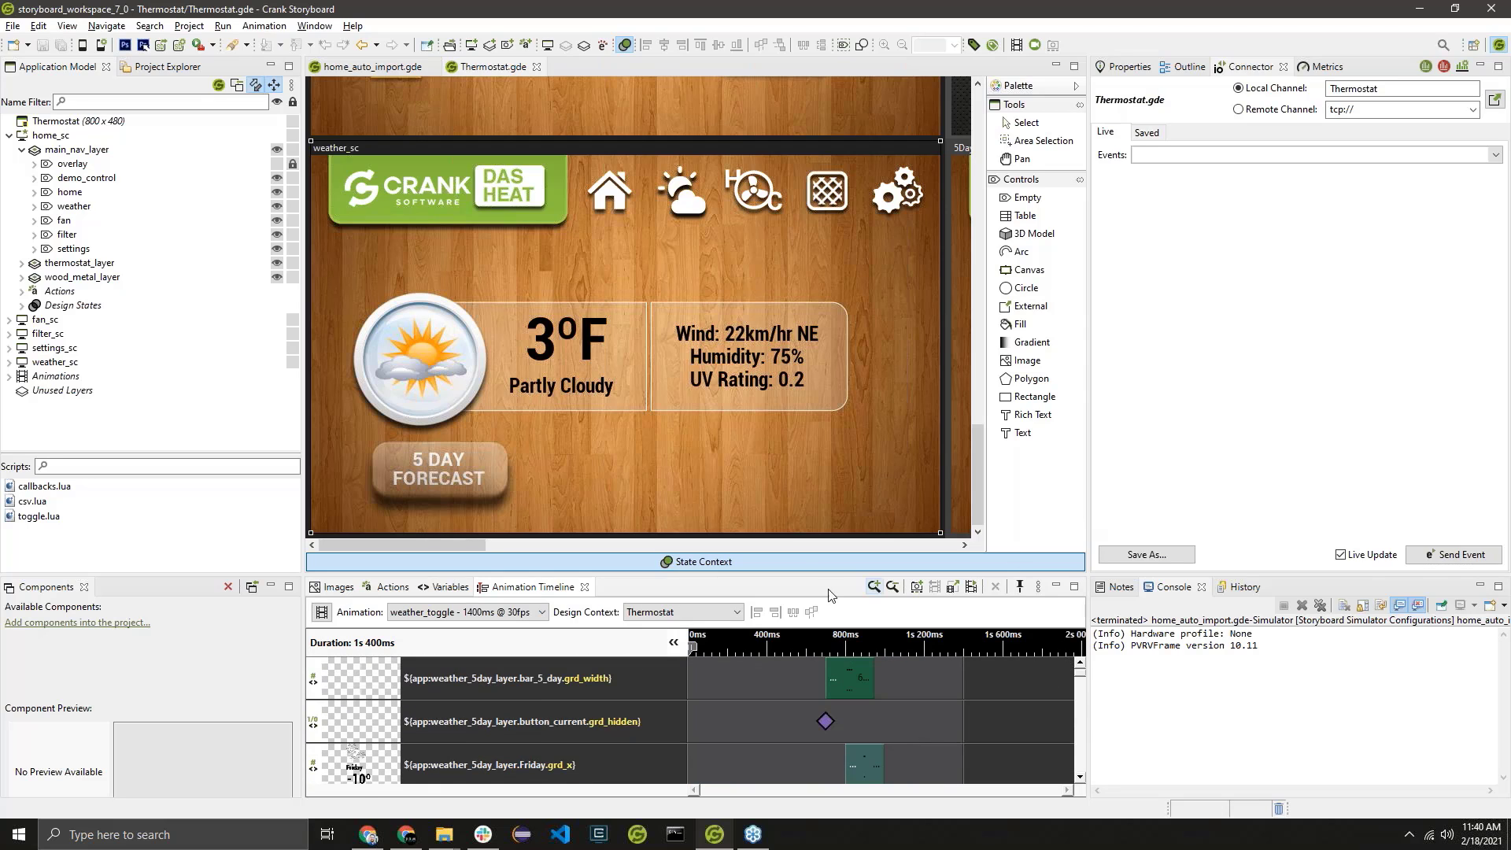
{"action": "left_click_drag", "start_coordinate": [805, 575], "coordinate": [805, 396]}
{"action": "scroll", "coordinate": [839, 638], "scroll_direction": "down", "scroll_amount": 5}
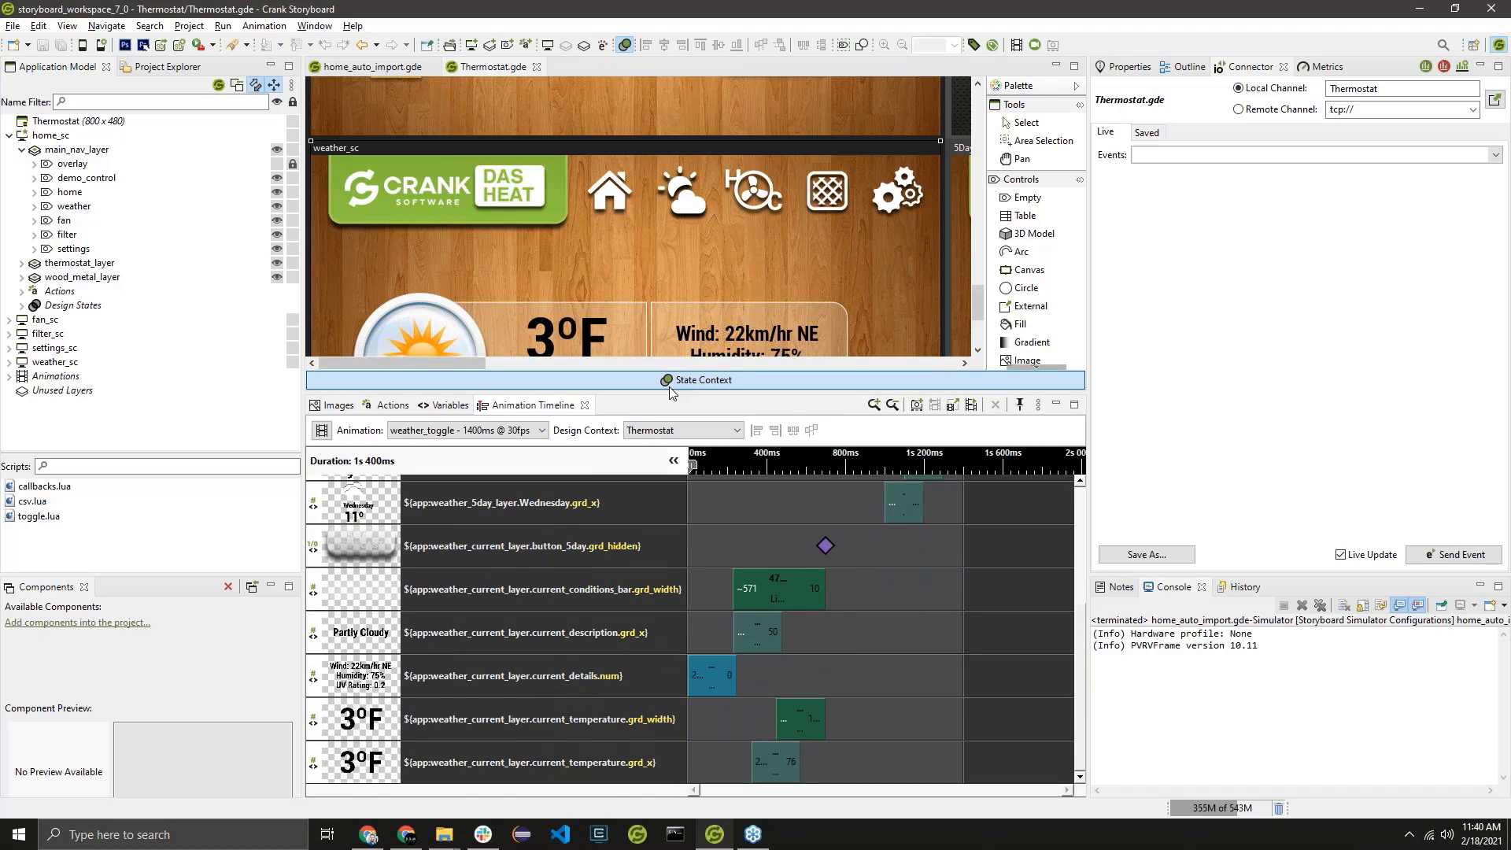
Review the weather_toggle timeline steps, shrink the timeline to show more of the weather screen, and preview the animation.
{"action": "scroll", "coordinate": [579, 745], "scroll_direction": "up", "scroll_amount": 5}
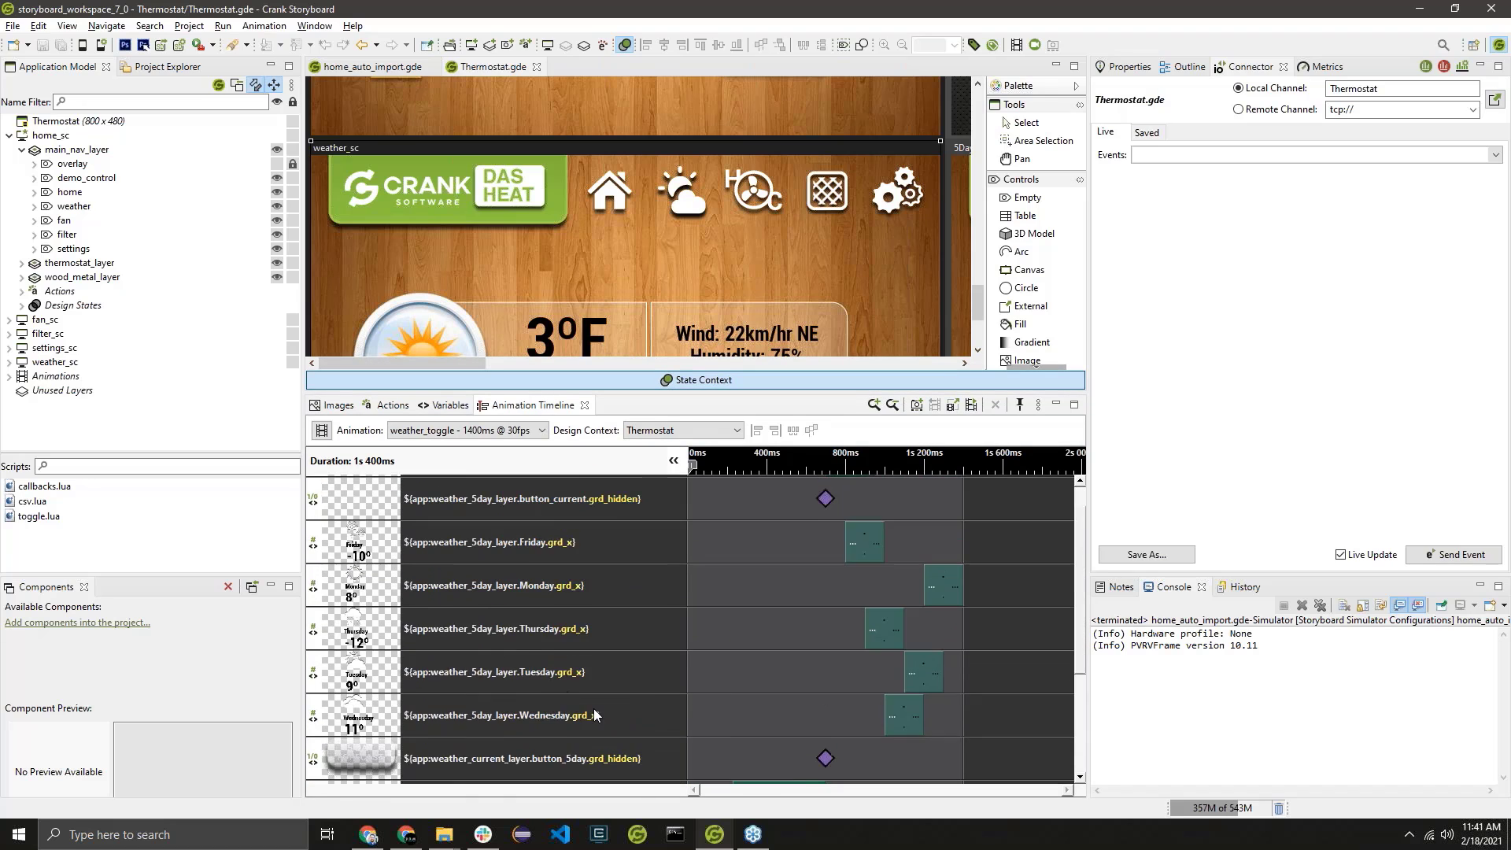
{"action": "scroll", "coordinate": [604, 487], "scroll_direction": "down", "scroll_amount": 3}
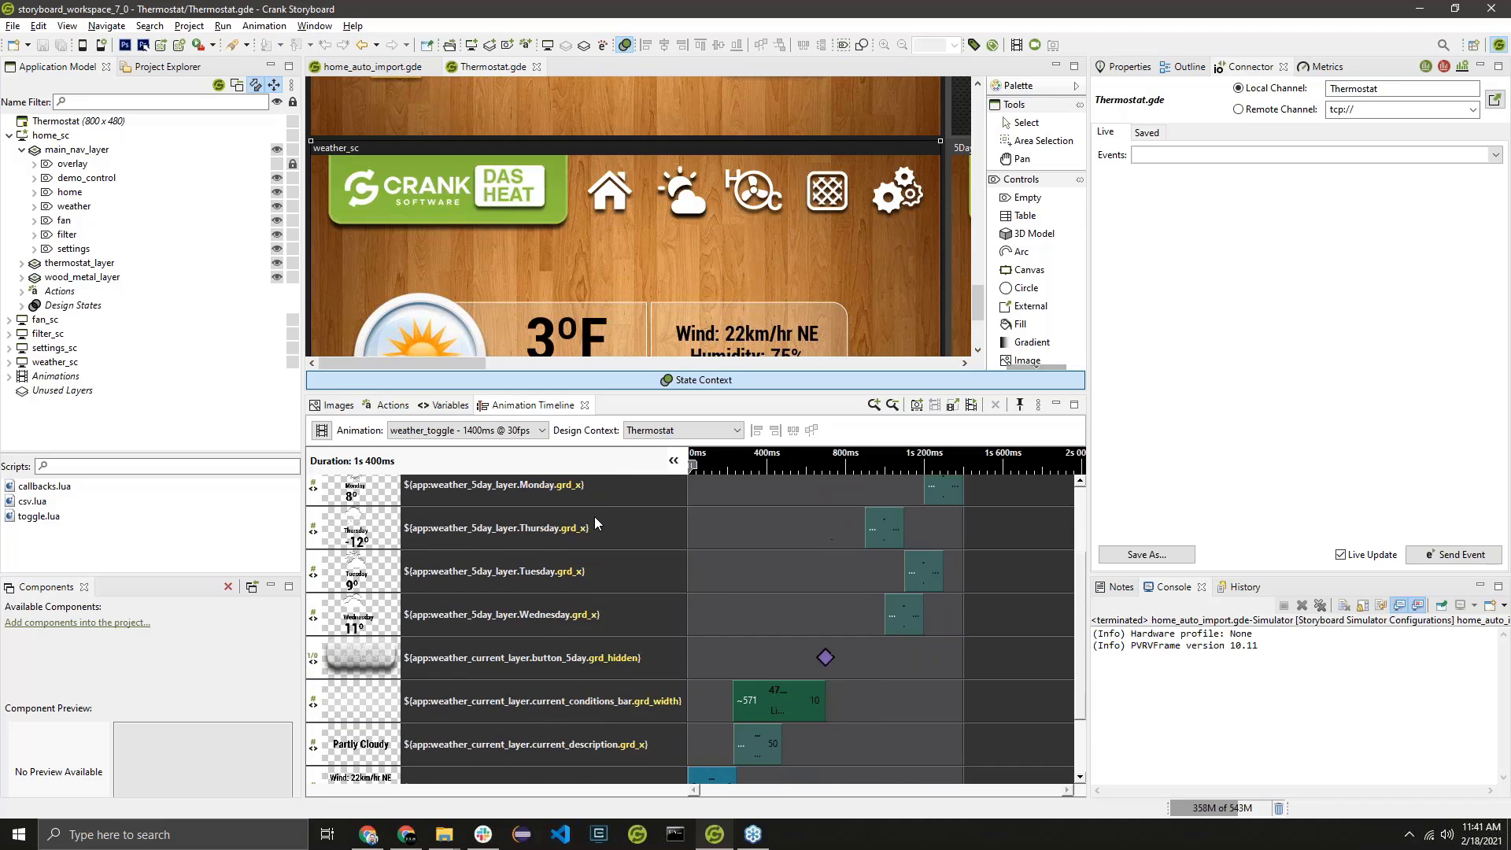
{"action": "scroll", "coordinate": [598, 575], "scroll_direction": "down", "scroll_amount": 3}
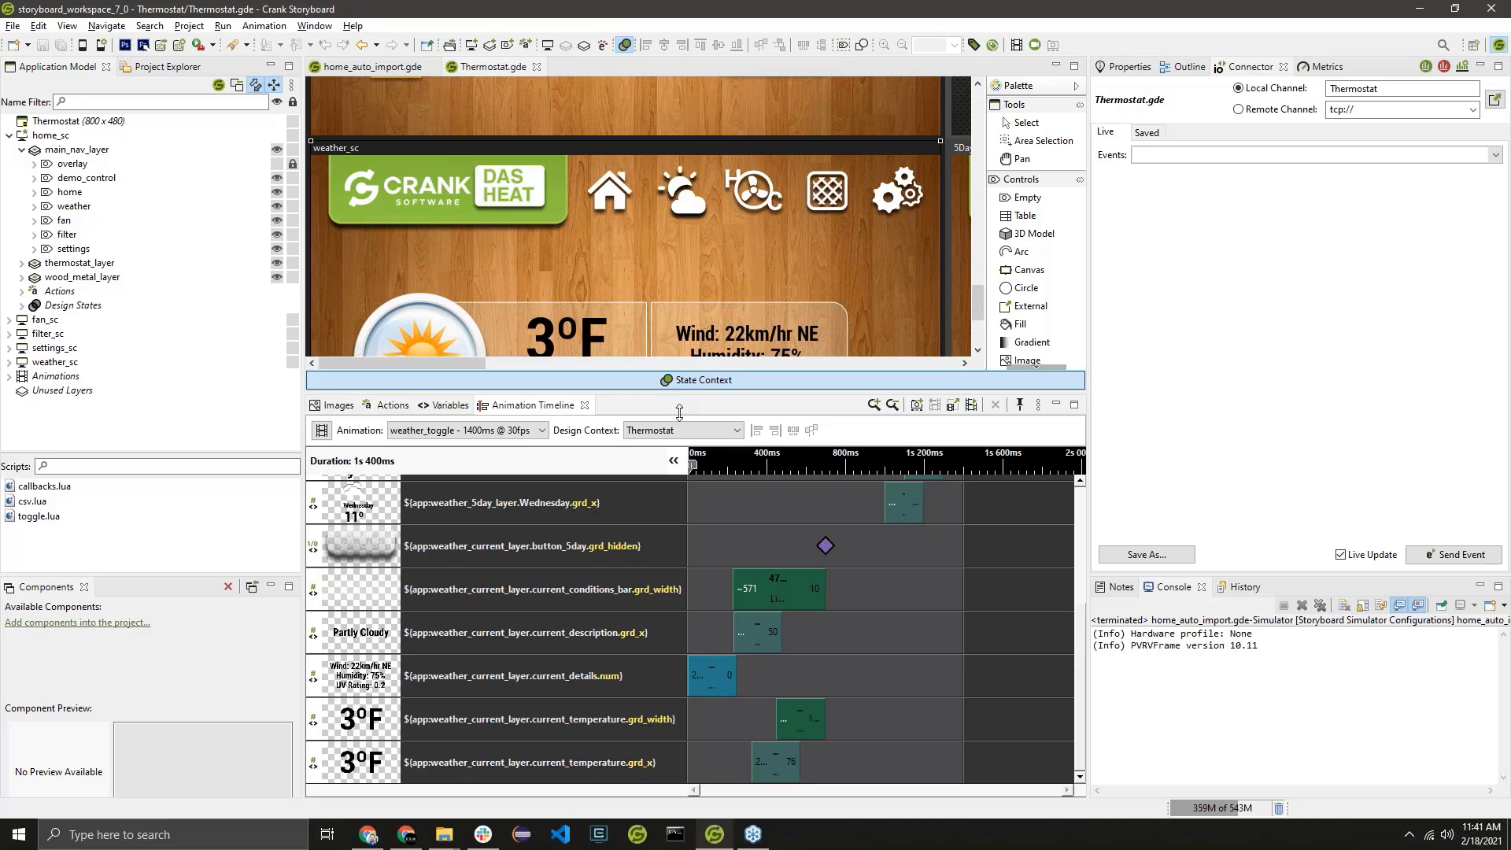
{"action": "left_click_drag", "start_coordinate": [673, 393], "coordinate": [704, 503]}
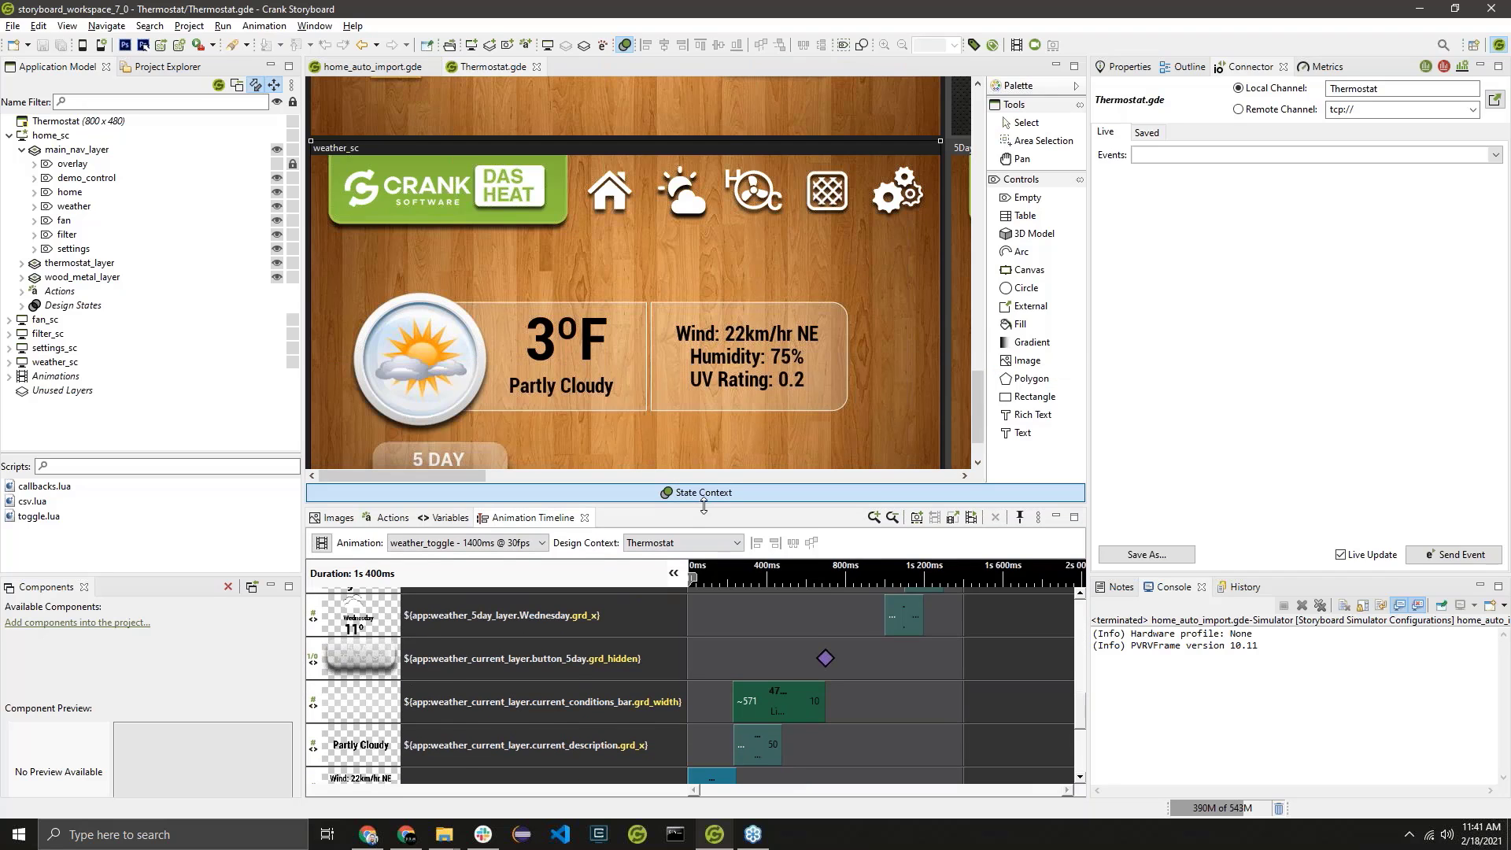
{"action": "left_click", "coordinate": [971, 518]}
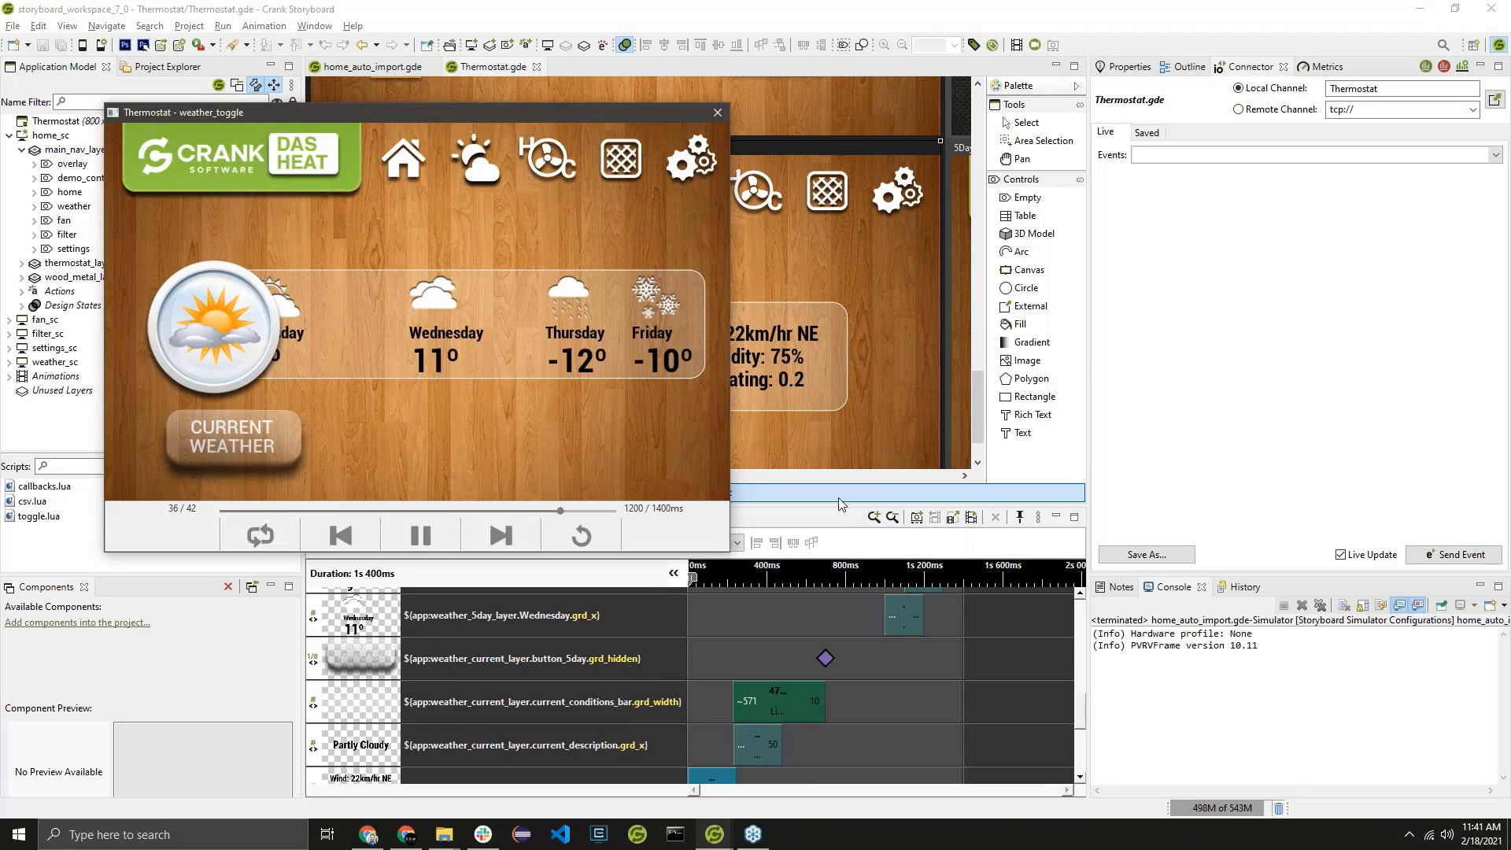
{"action": "left_click", "coordinate": [717, 112]}
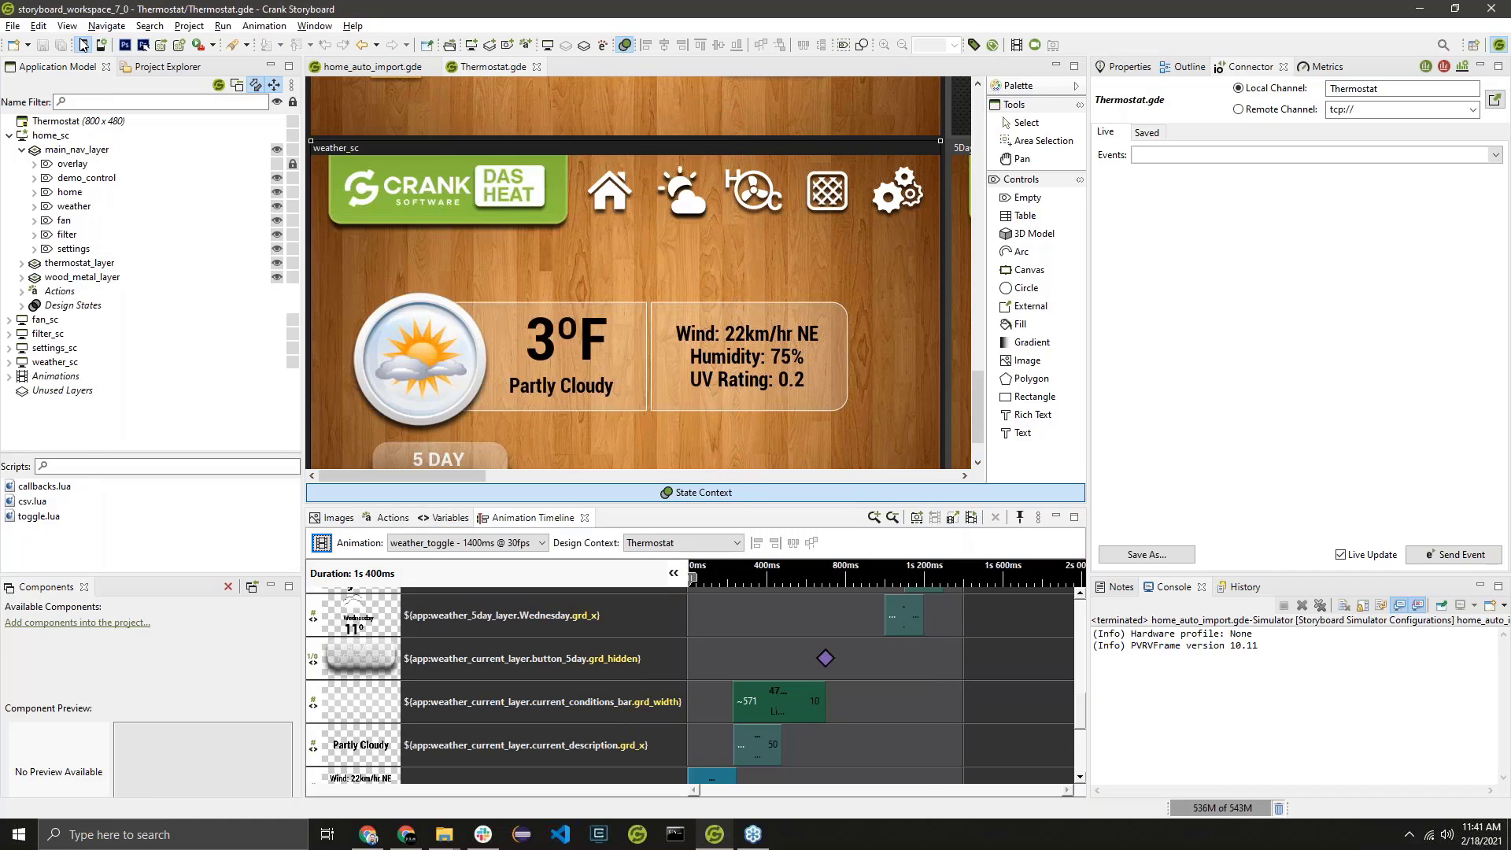
Run Thermostat in the simulator and toggle its weather screen to the 5 day forecast and back to current weather.
{"action": "key", "text": "ctrl+l"}
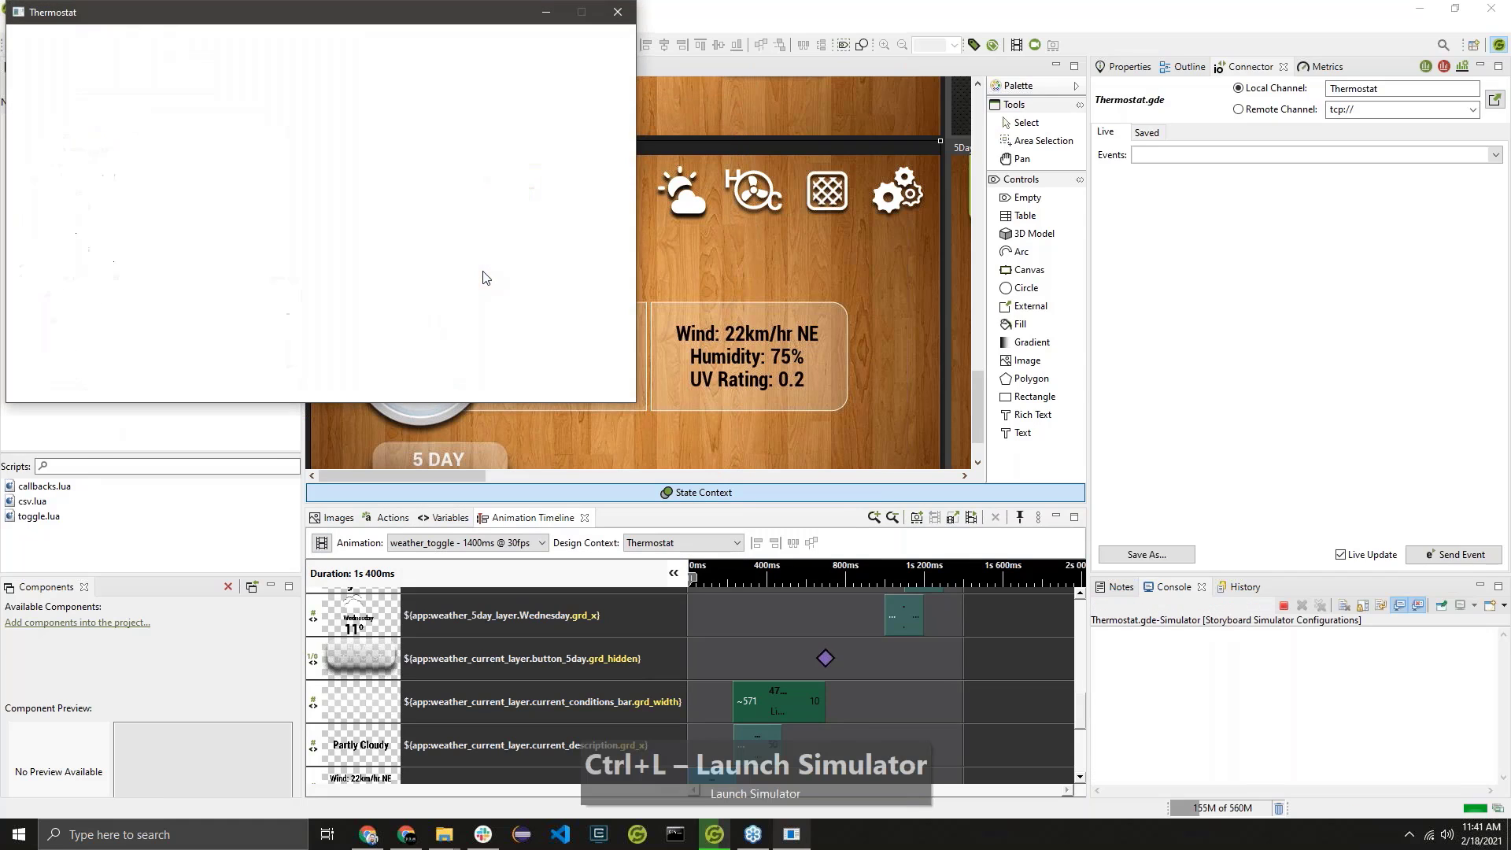
{"action": "left_click", "coordinate": [365, 63]}
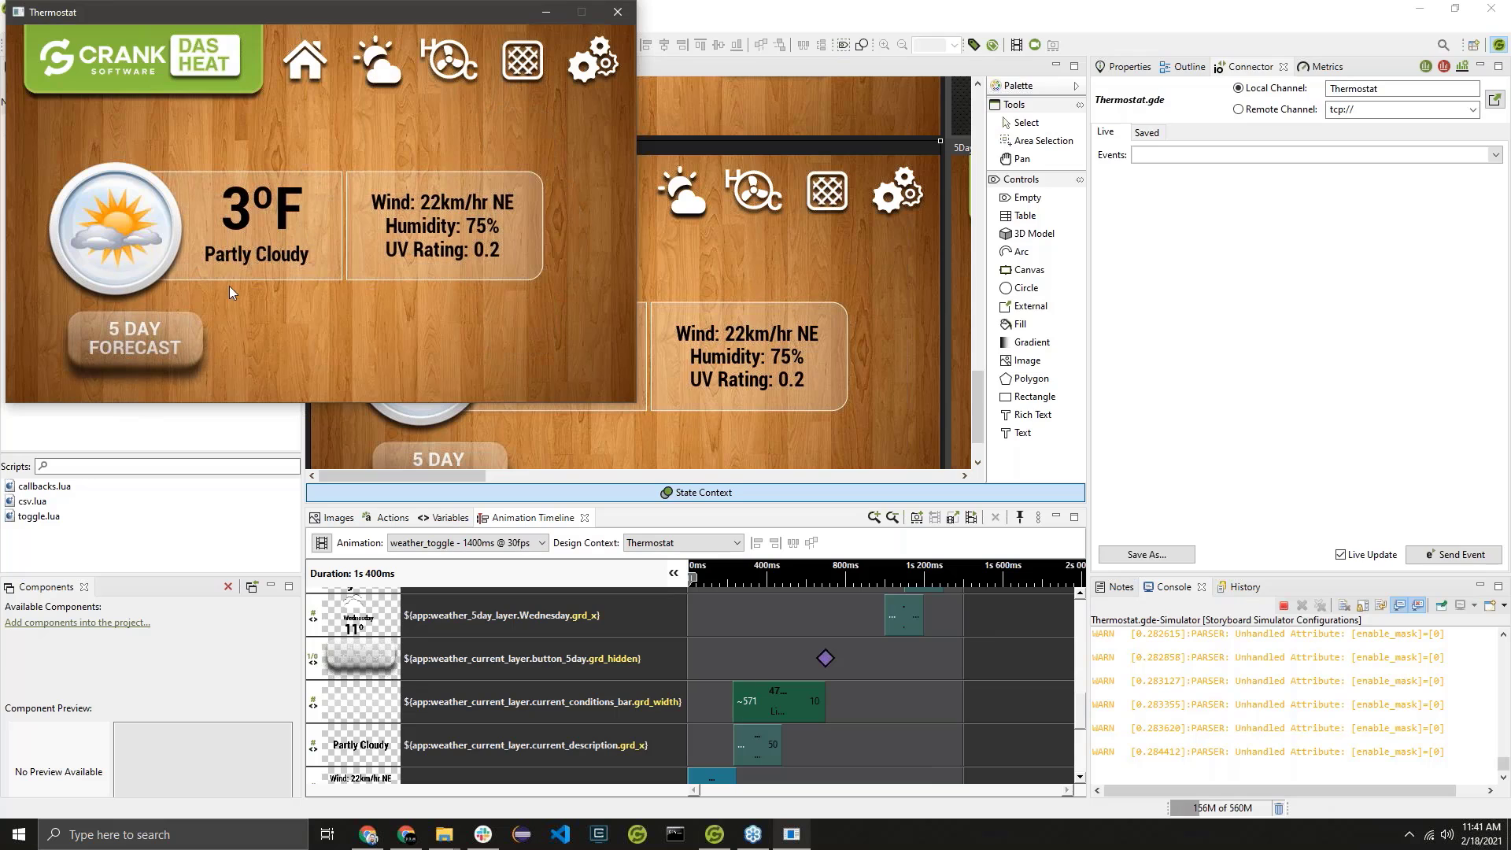
{"action": "left_click", "coordinate": [145, 357]}
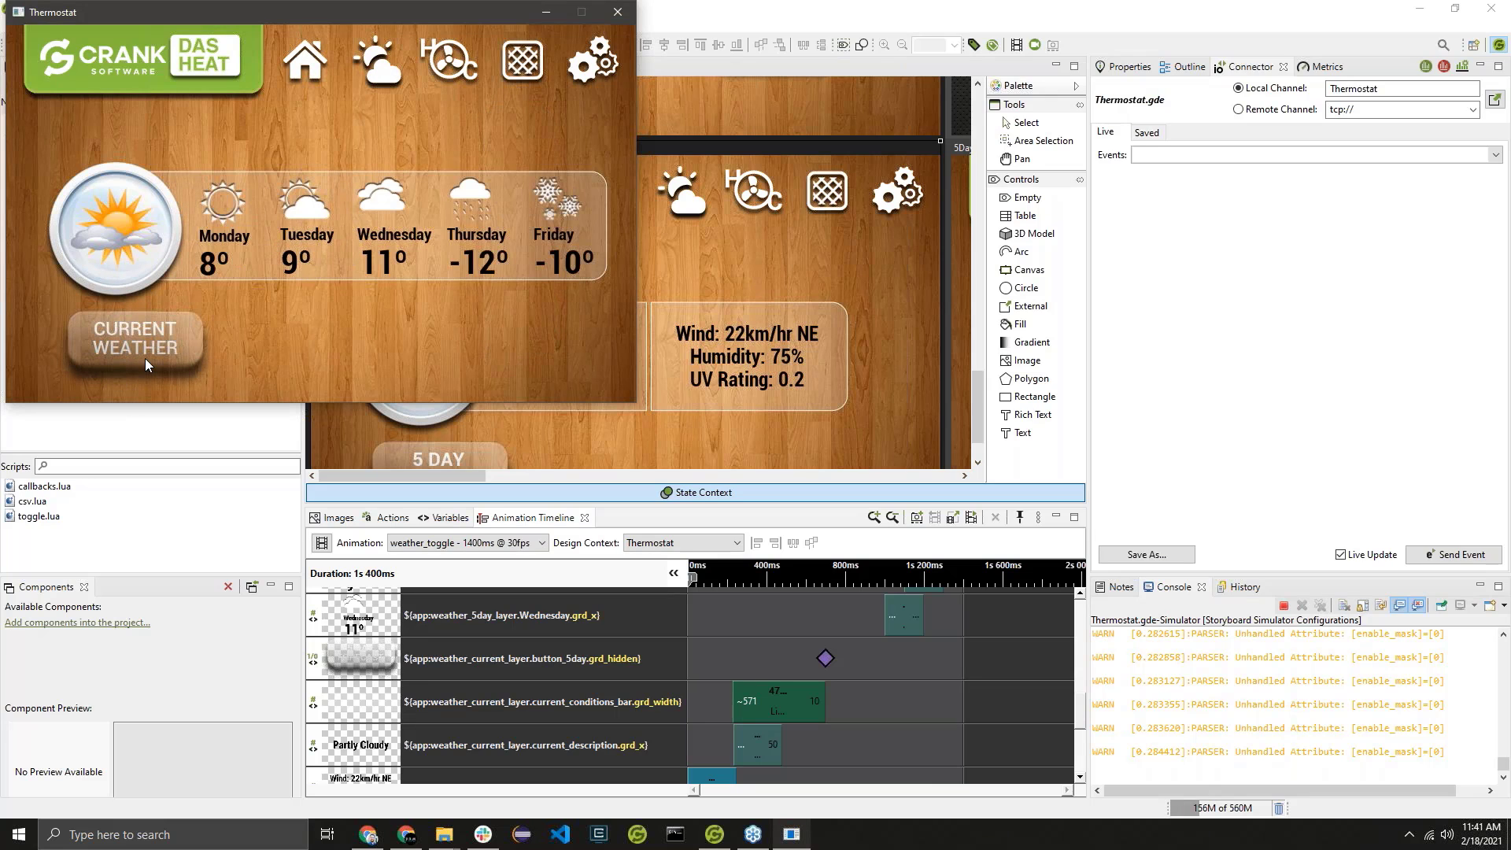
{"action": "left_click", "coordinate": [145, 357]}
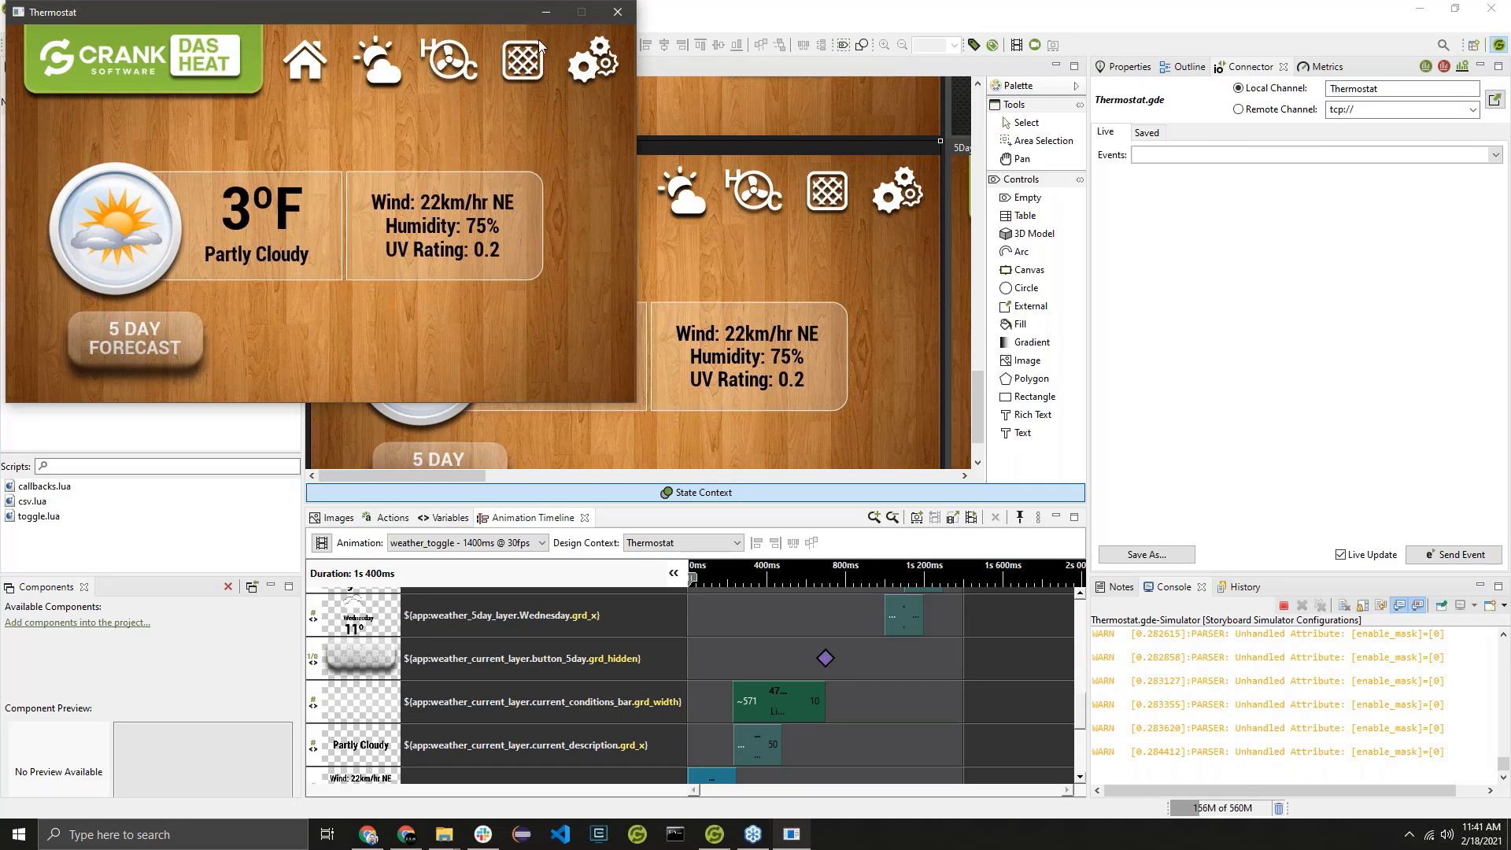
{"action": "left_click", "coordinate": [618, 12]}
Open the CBToggleWeather Lua function called by the gre.press action of the 5 Day Forecast button.
{"action": "left_click", "coordinate": [488, 418]}
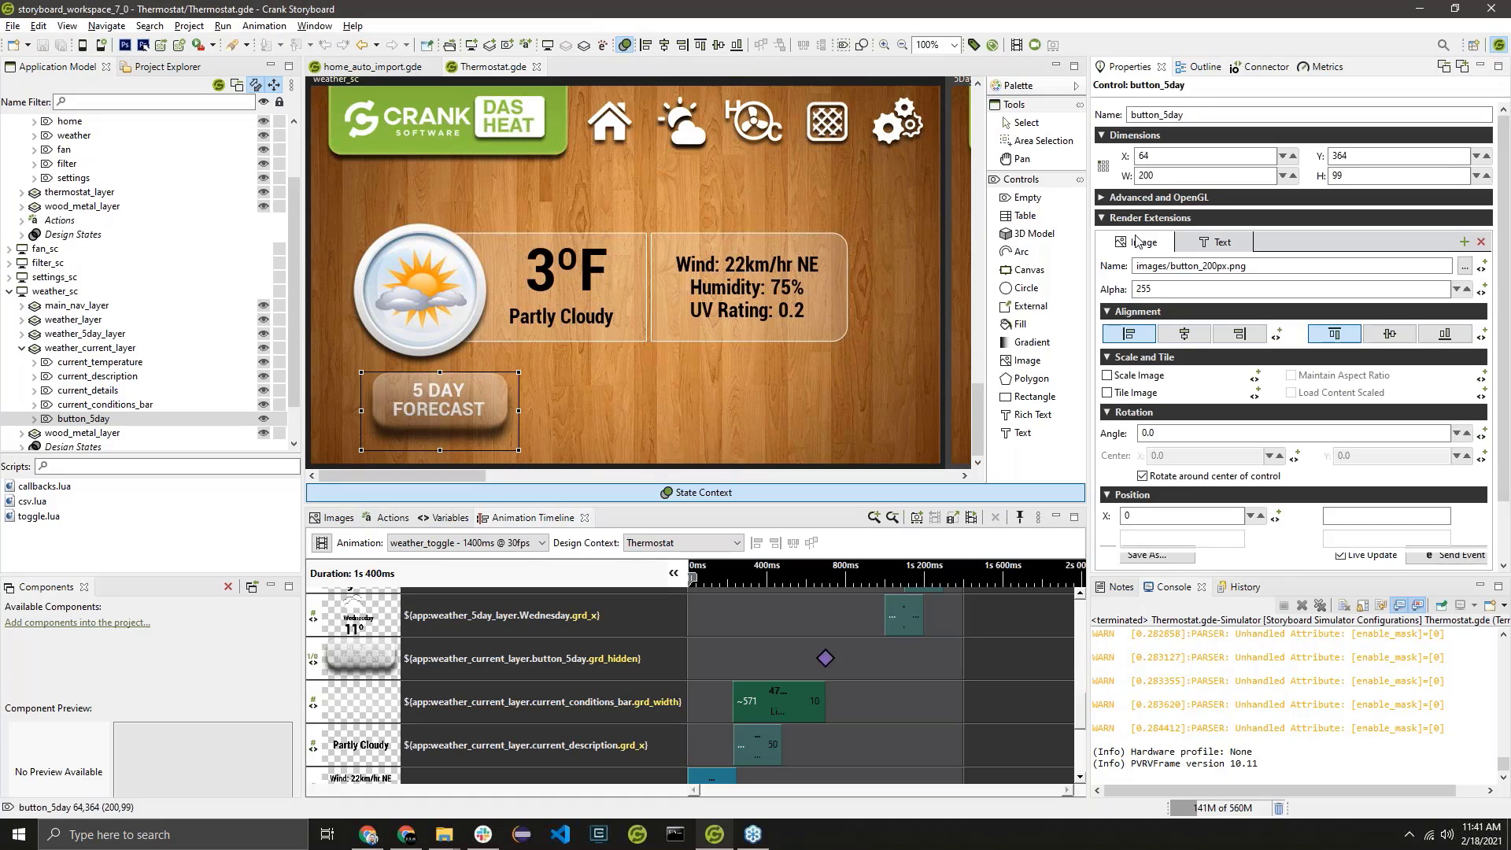
{"action": "left_click", "coordinate": [391, 517]}
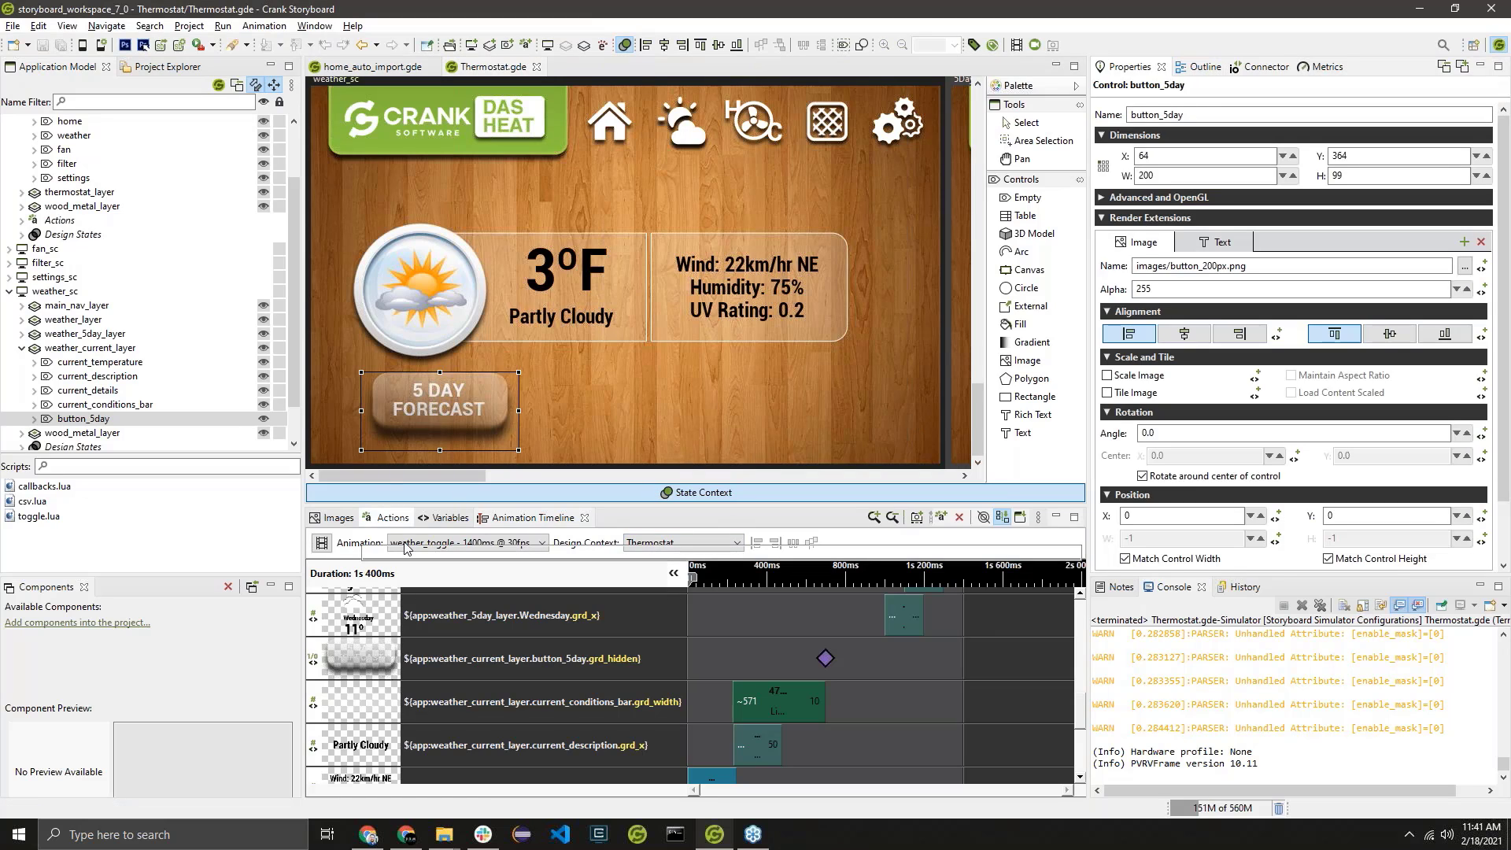
{"action": "left_click", "coordinate": [439, 590]}
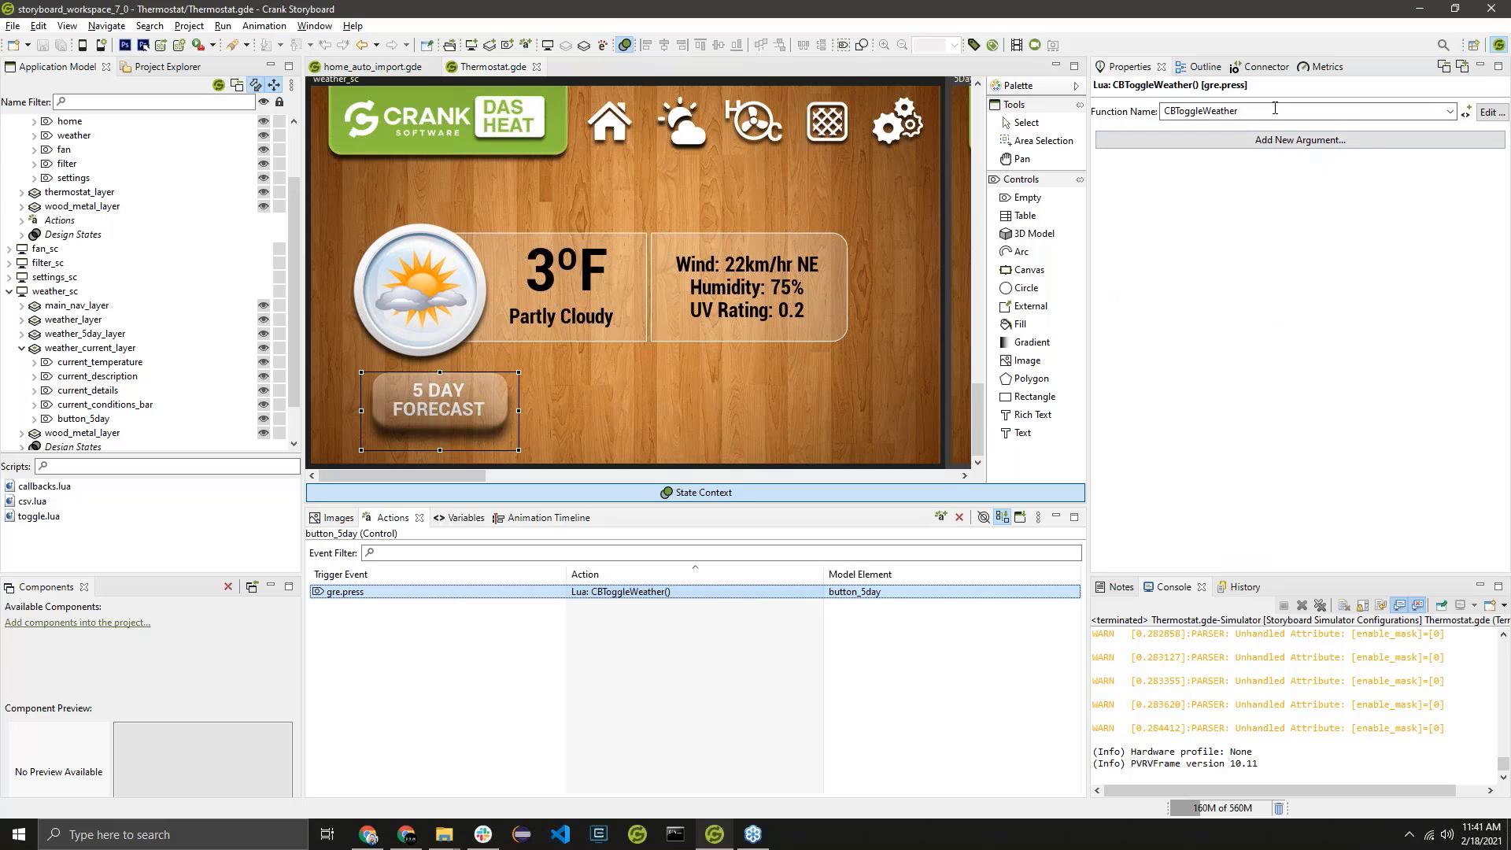
{"action": "left_click", "coordinate": [1490, 112]}
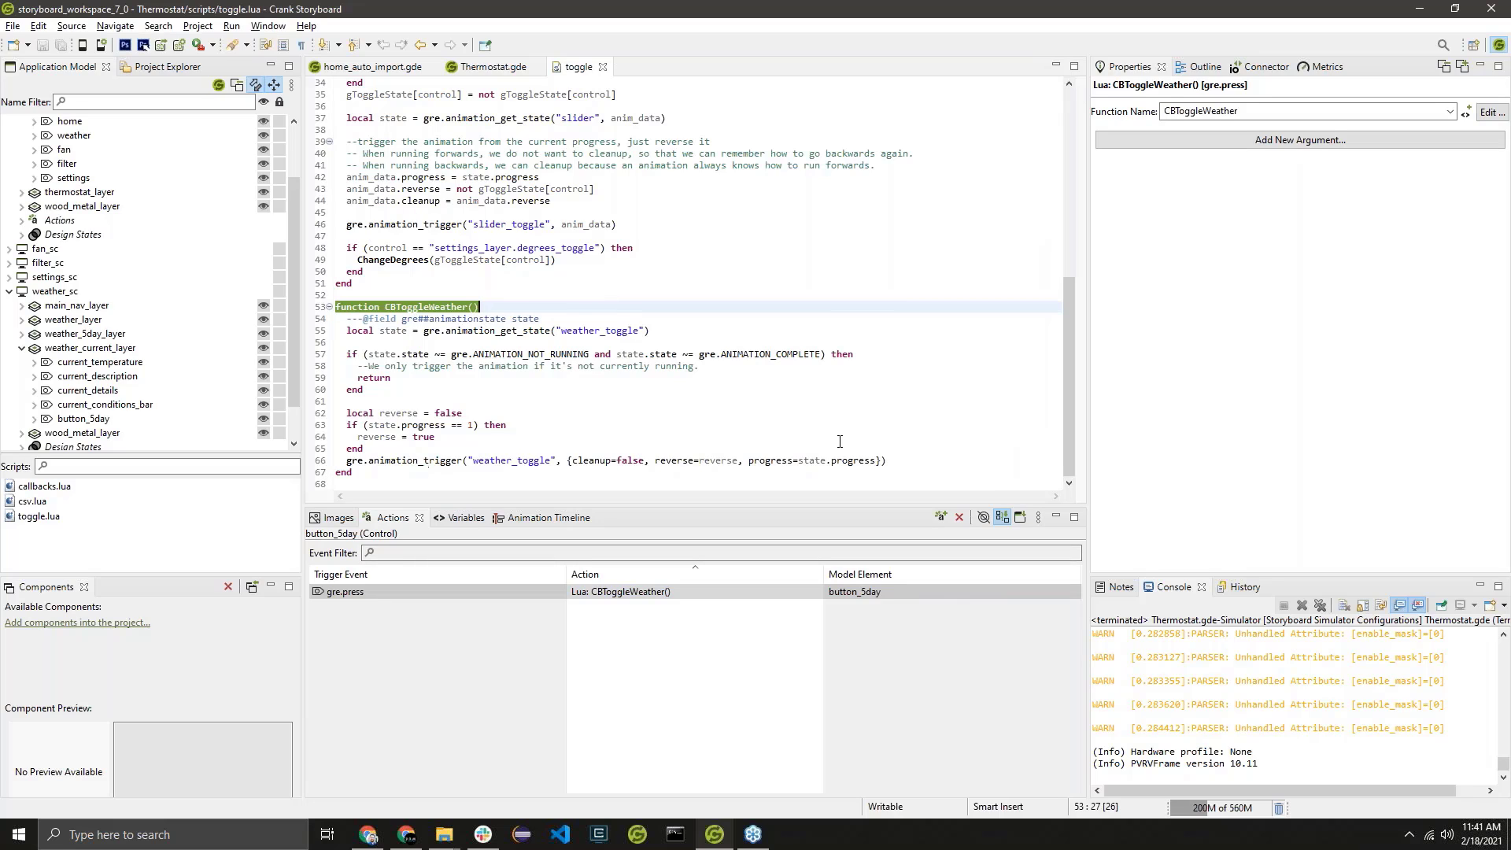
Examine CBToggleWeather's weather_toggle trigger arguments, its check for a running animation, and the animation_get_state call.
{"action": "left_click_drag", "start_coordinate": [570, 463], "coordinate": [880, 457]}
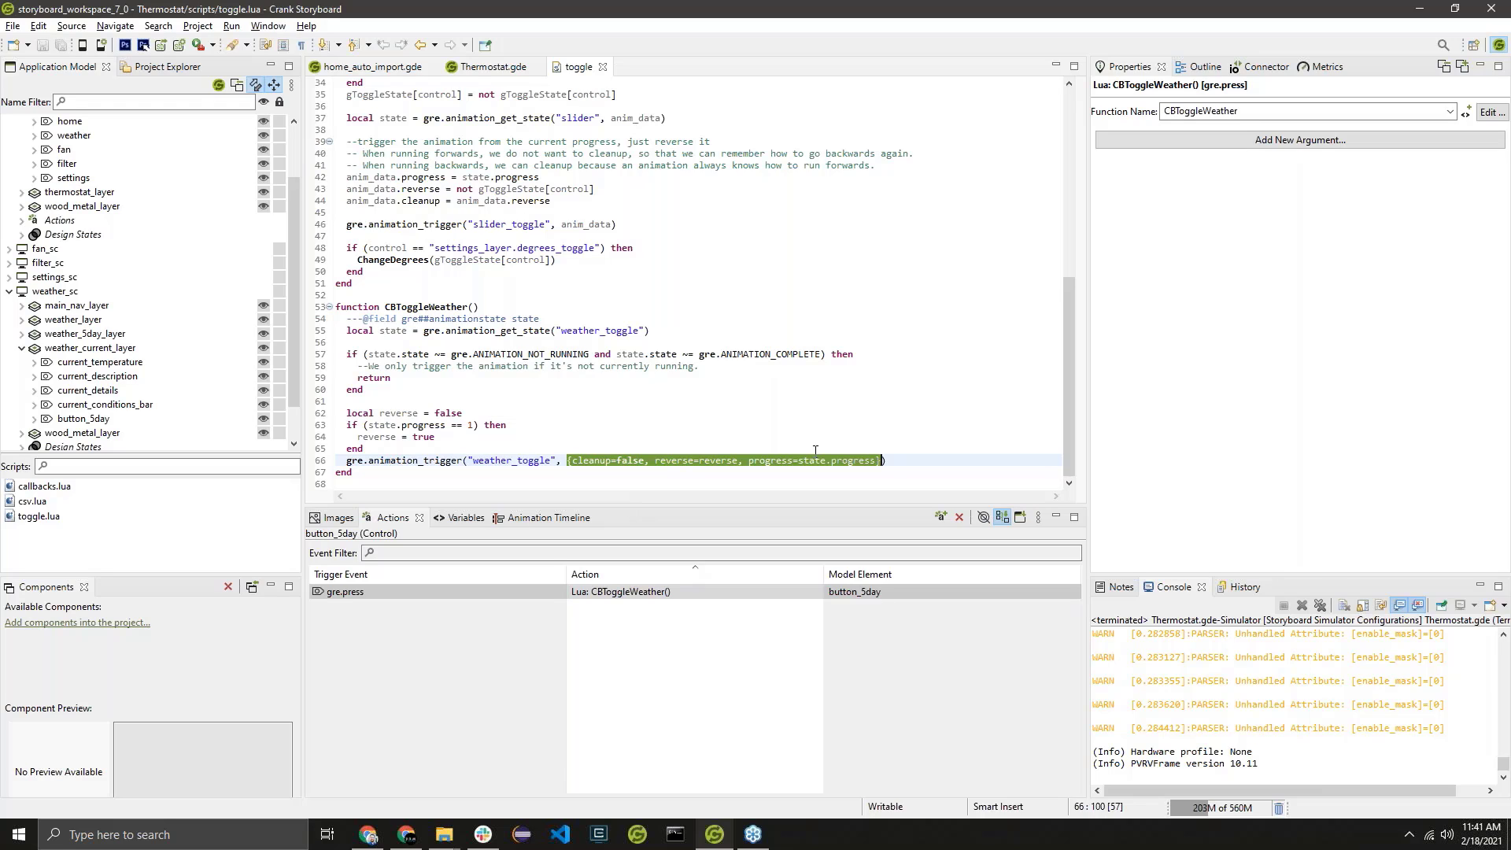
{"action": "left_click", "coordinate": [861, 457]}
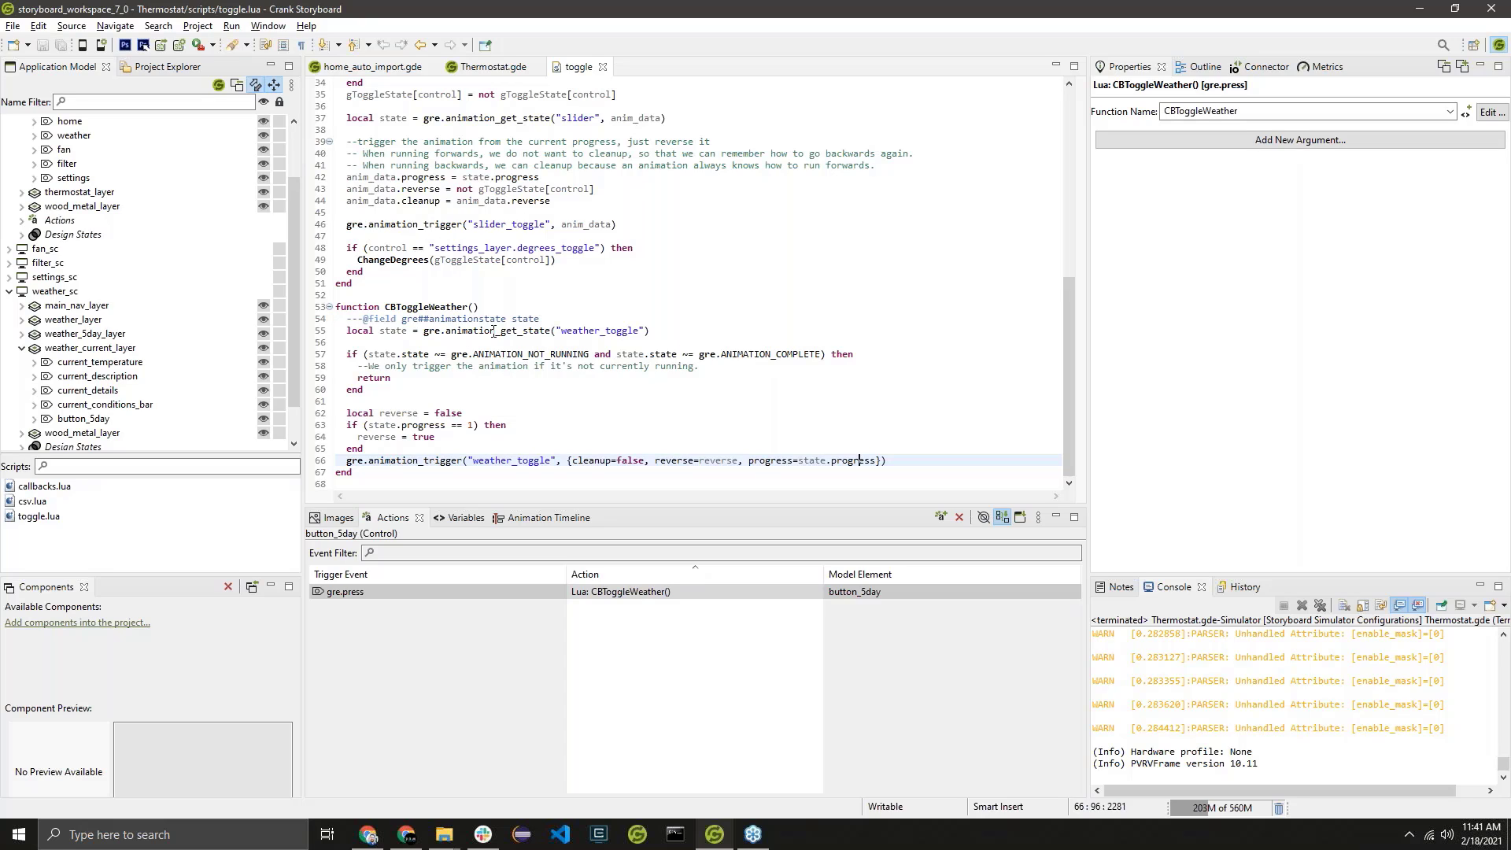
{"action": "left_click_drag", "start_coordinate": [347, 333], "coordinate": [376, 376]}
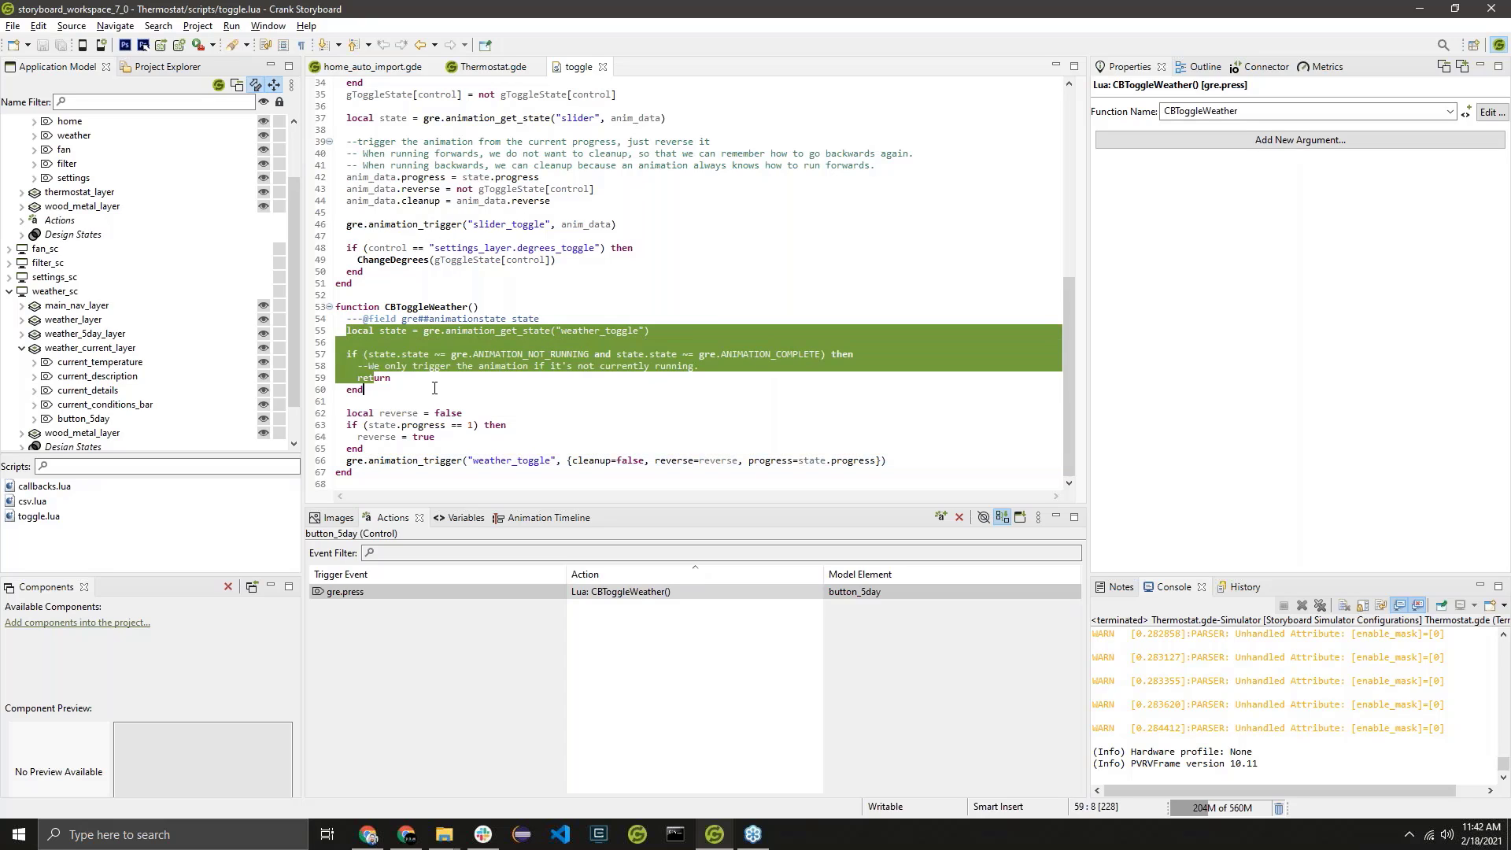
{"action": "double_click", "coordinate": [492, 332]}
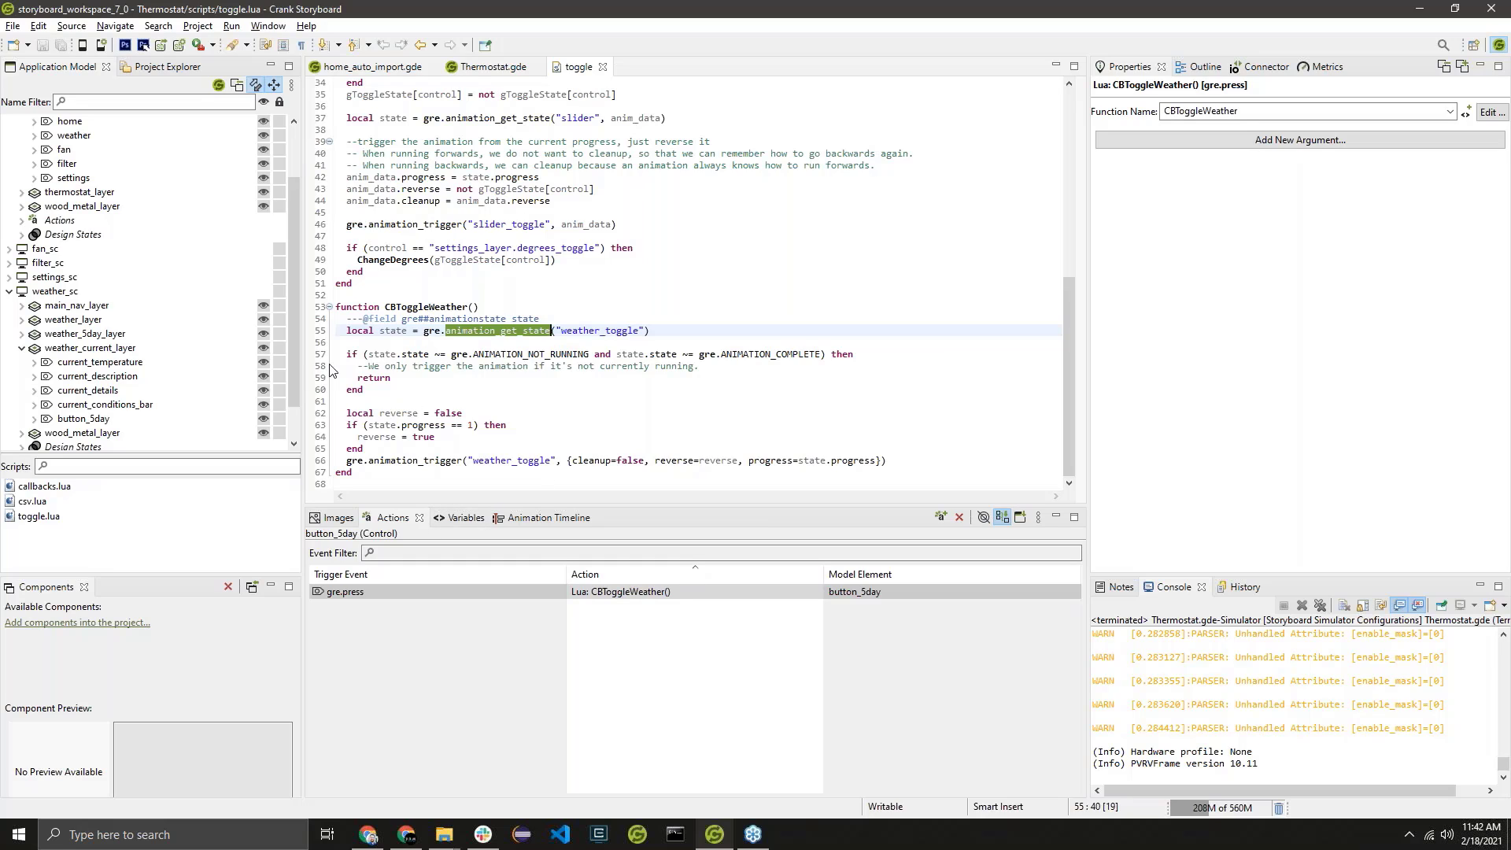
Examine how CBToggleWeather compares the animation state with ANIMATION_NOT_RUNNING and ANIMATION_COMPLETE and returns early.
{"action": "double_click", "coordinate": [386, 331]}
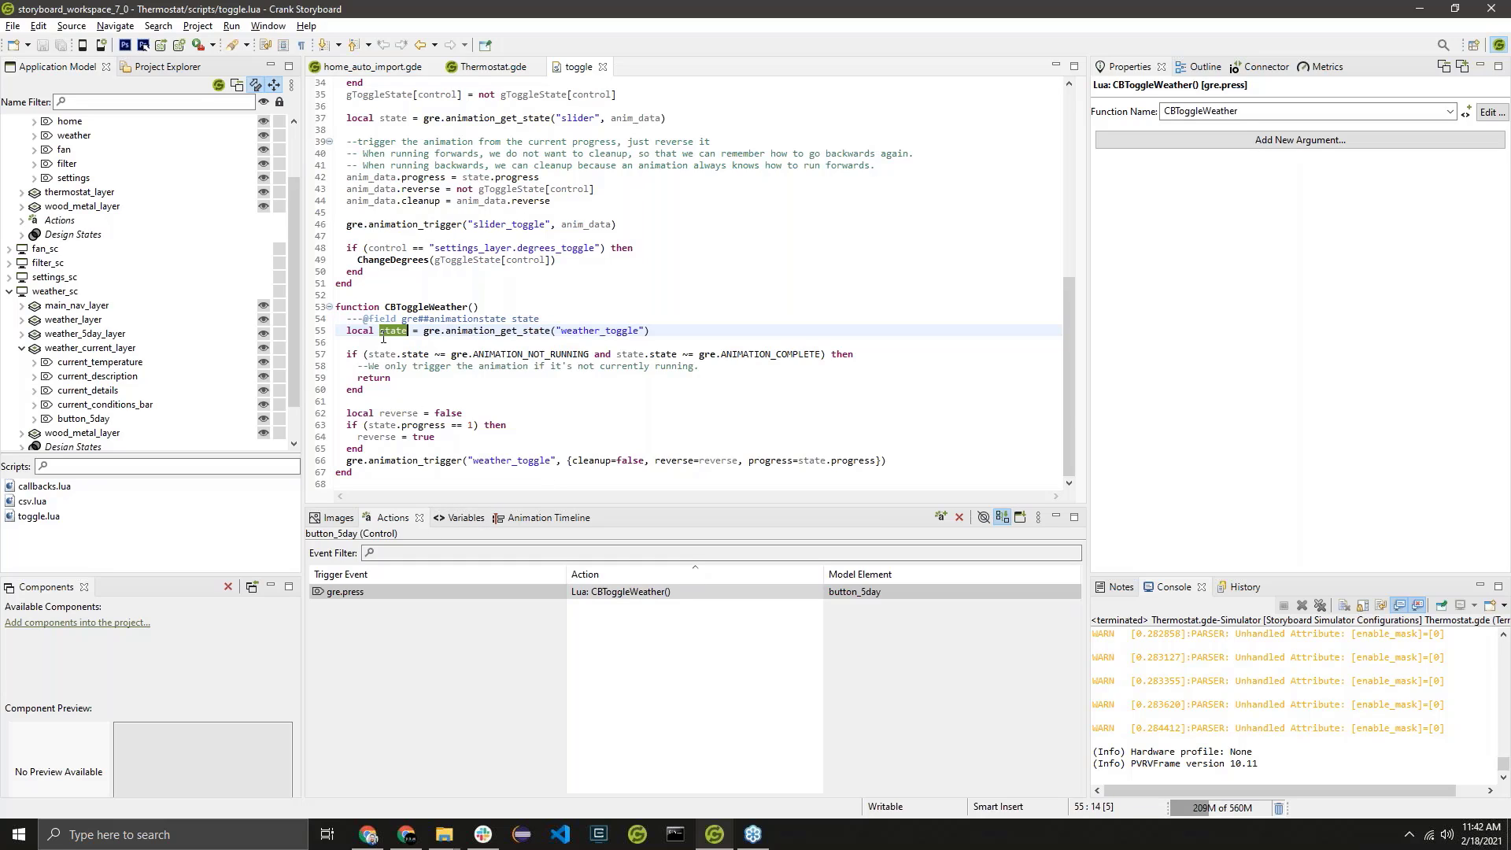
{"action": "double_click", "coordinate": [499, 353]}
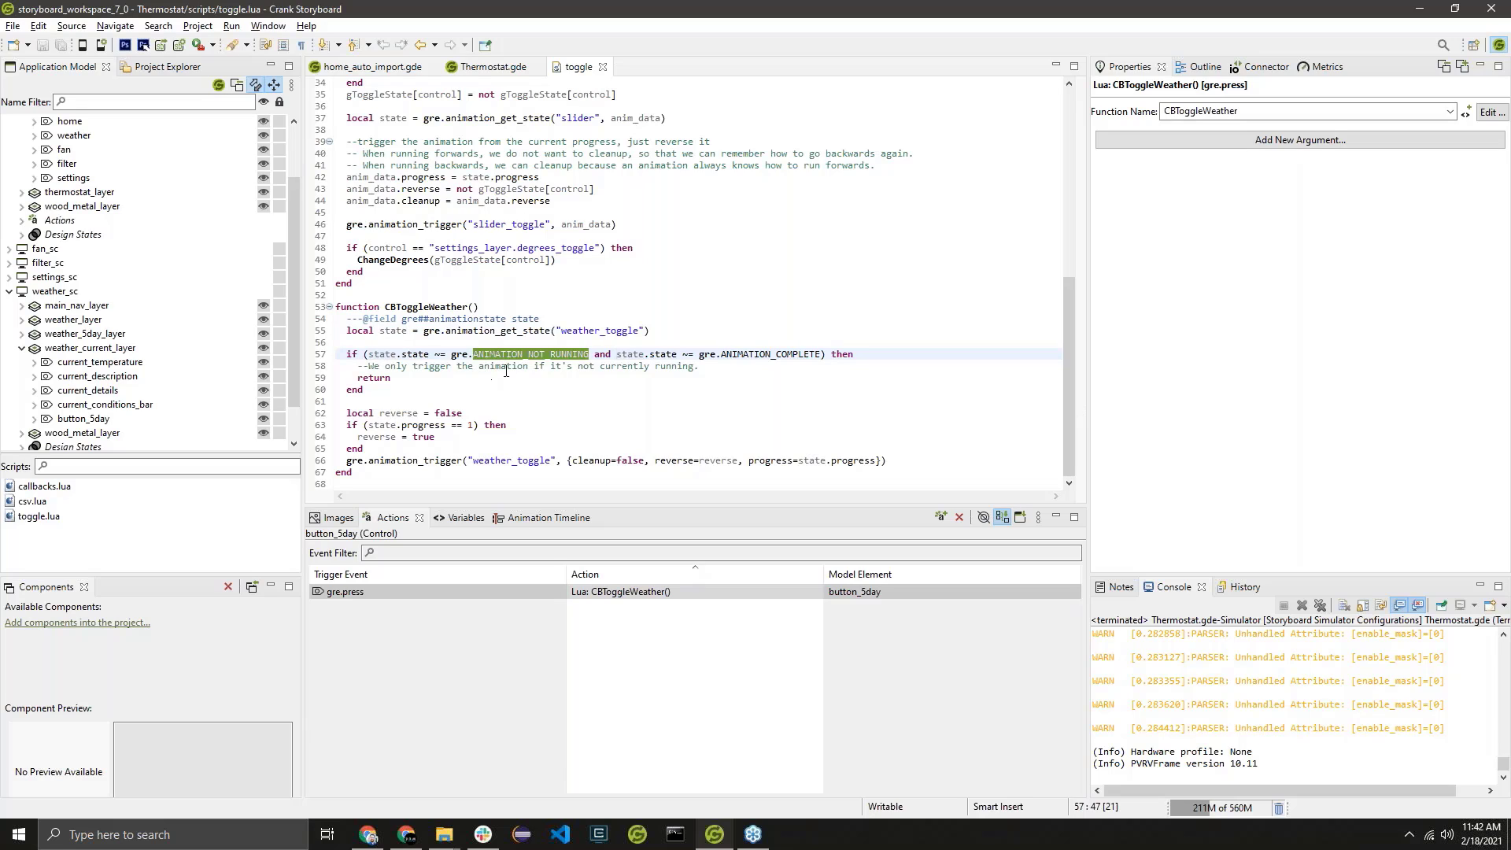
{"action": "double_click", "coordinate": [781, 350]}
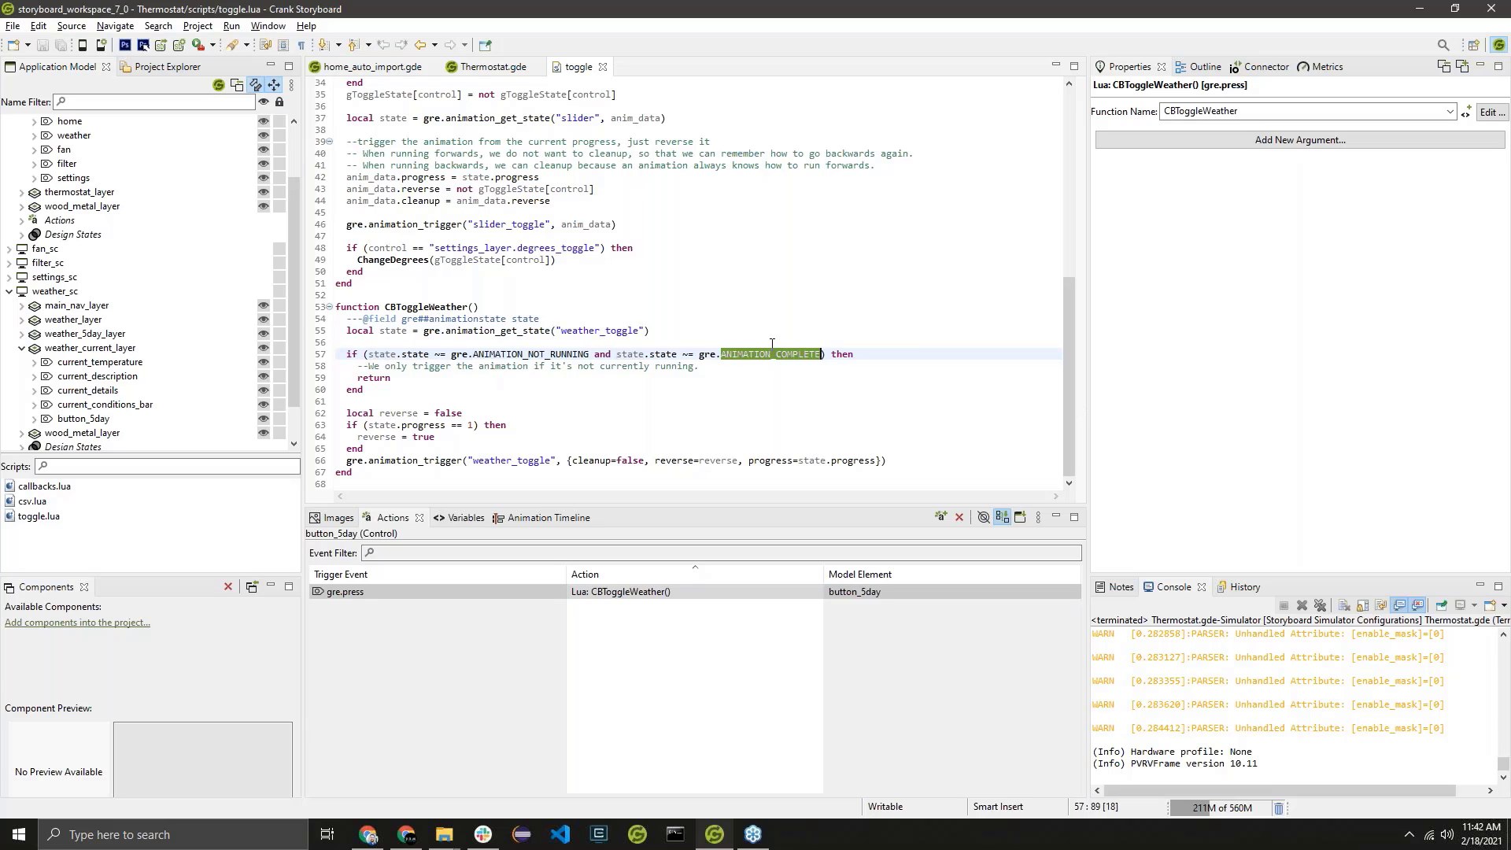
{"action": "left_click", "coordinate": [348, 354]}
{"action": "left_click_drag", "start_coordinate": [348, 355], "coordinate": [382, 389]}
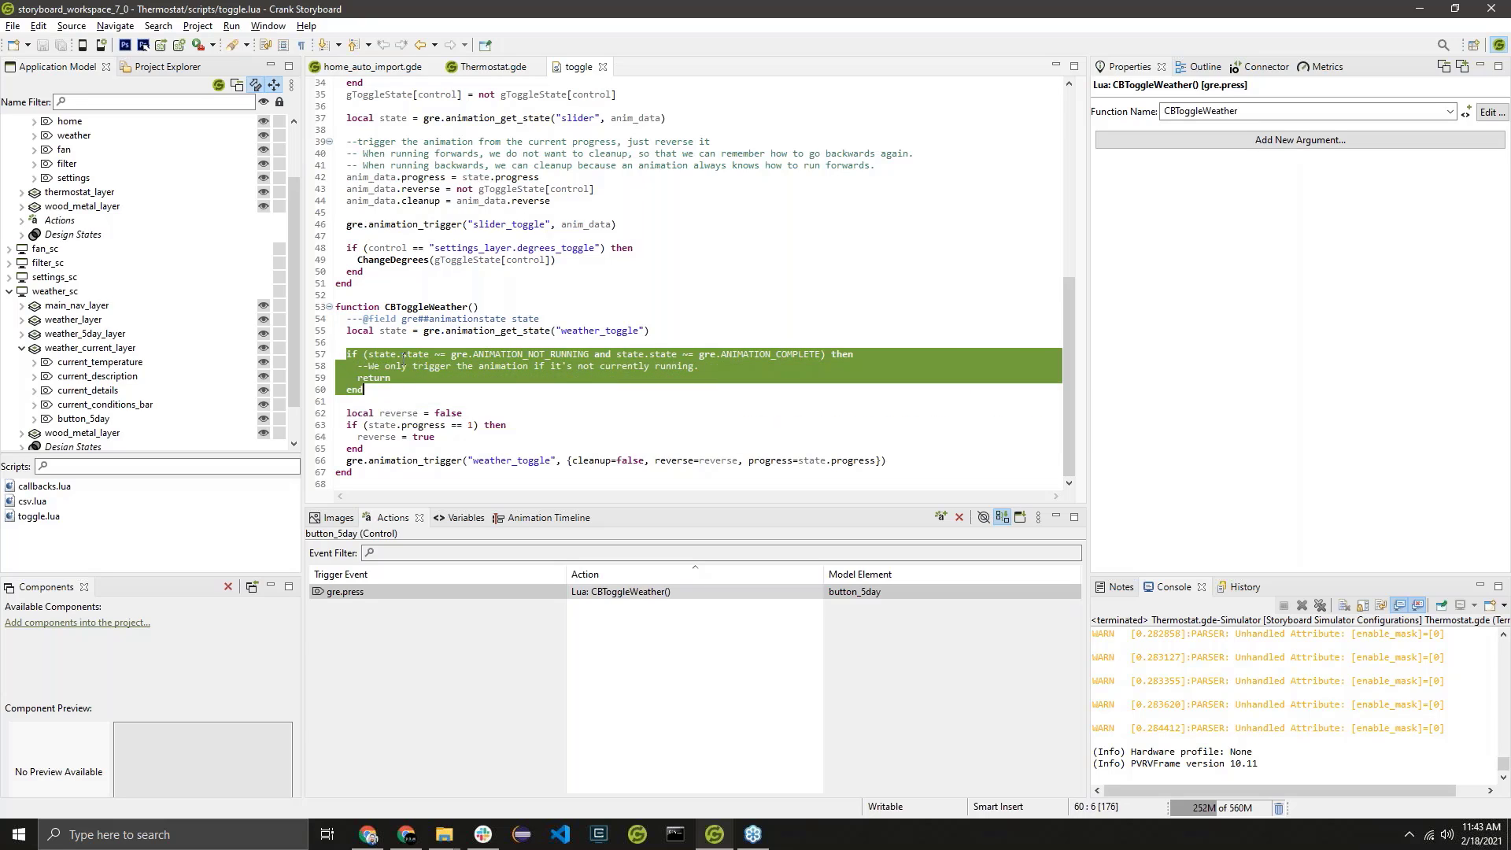
{"action": "left_click_drag", "start_coordinate": [359, 367], "coordinate": [435, 381]}
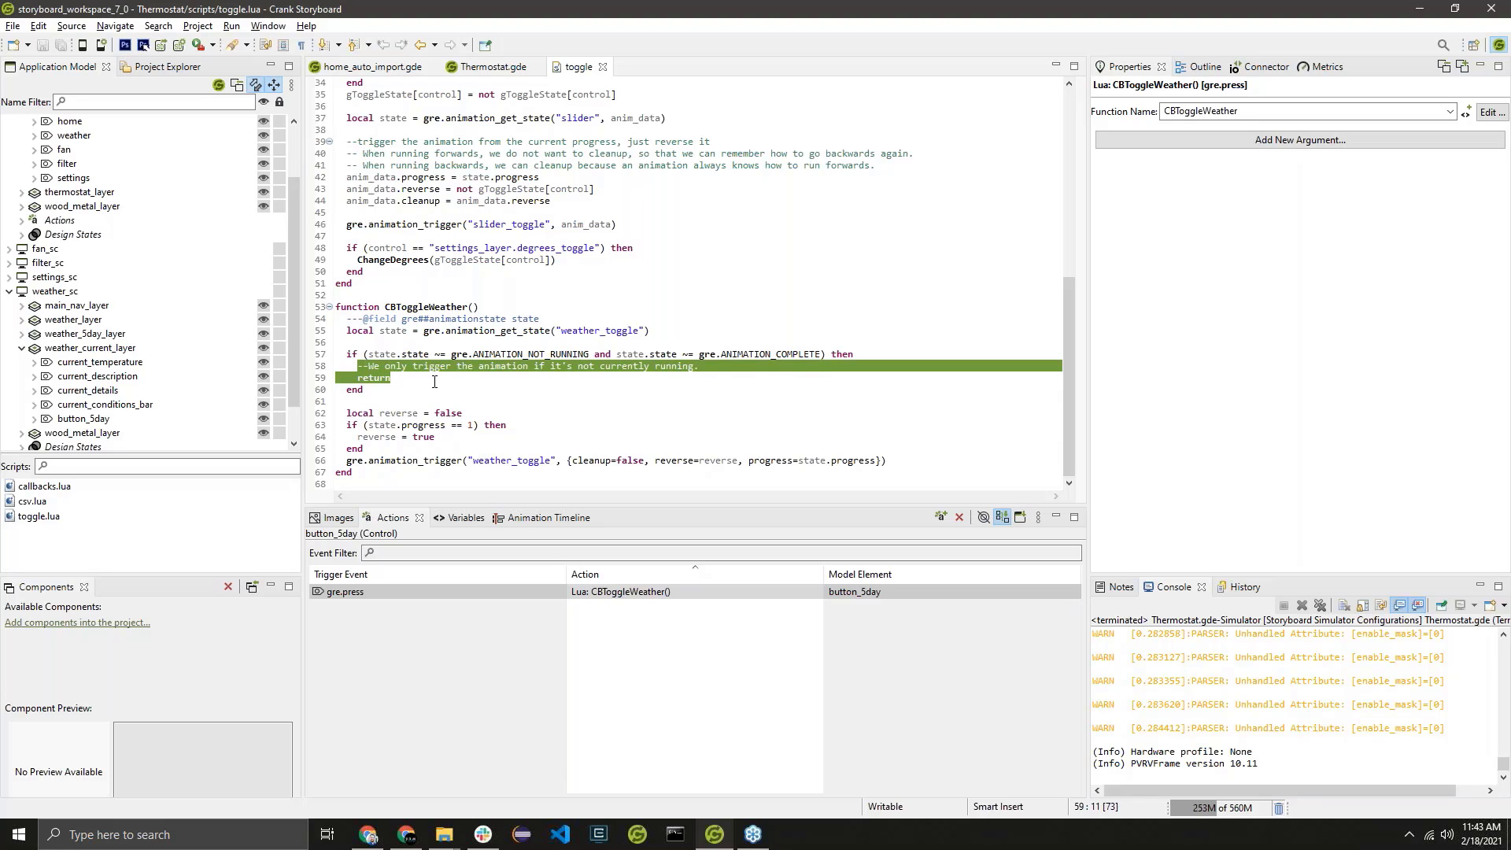
{"action": "left_click", "coordinate": [402, 413]}
{"action": "left_click_drag", "start_coordinate": [378, 389], "coordinate": [337, 344]}
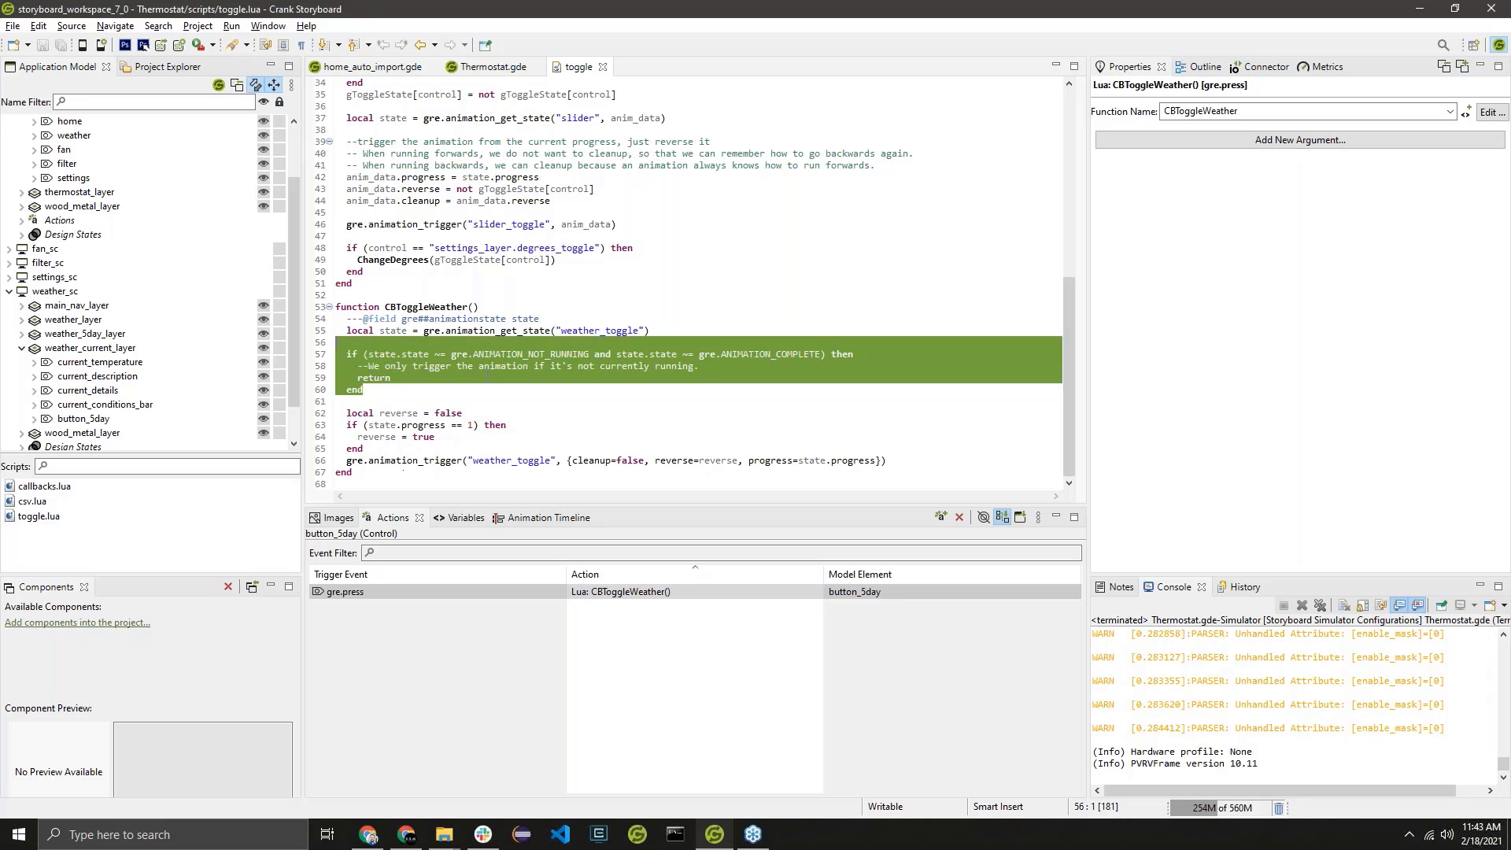
Examine CBToggleWeather's reverse flag logic and the progress and cleanup arguments passed to the weather_toggle trigger.
{"action": "left_click_drag", "start_coordinate": [341, 411], "coordinate": [386, 451]}
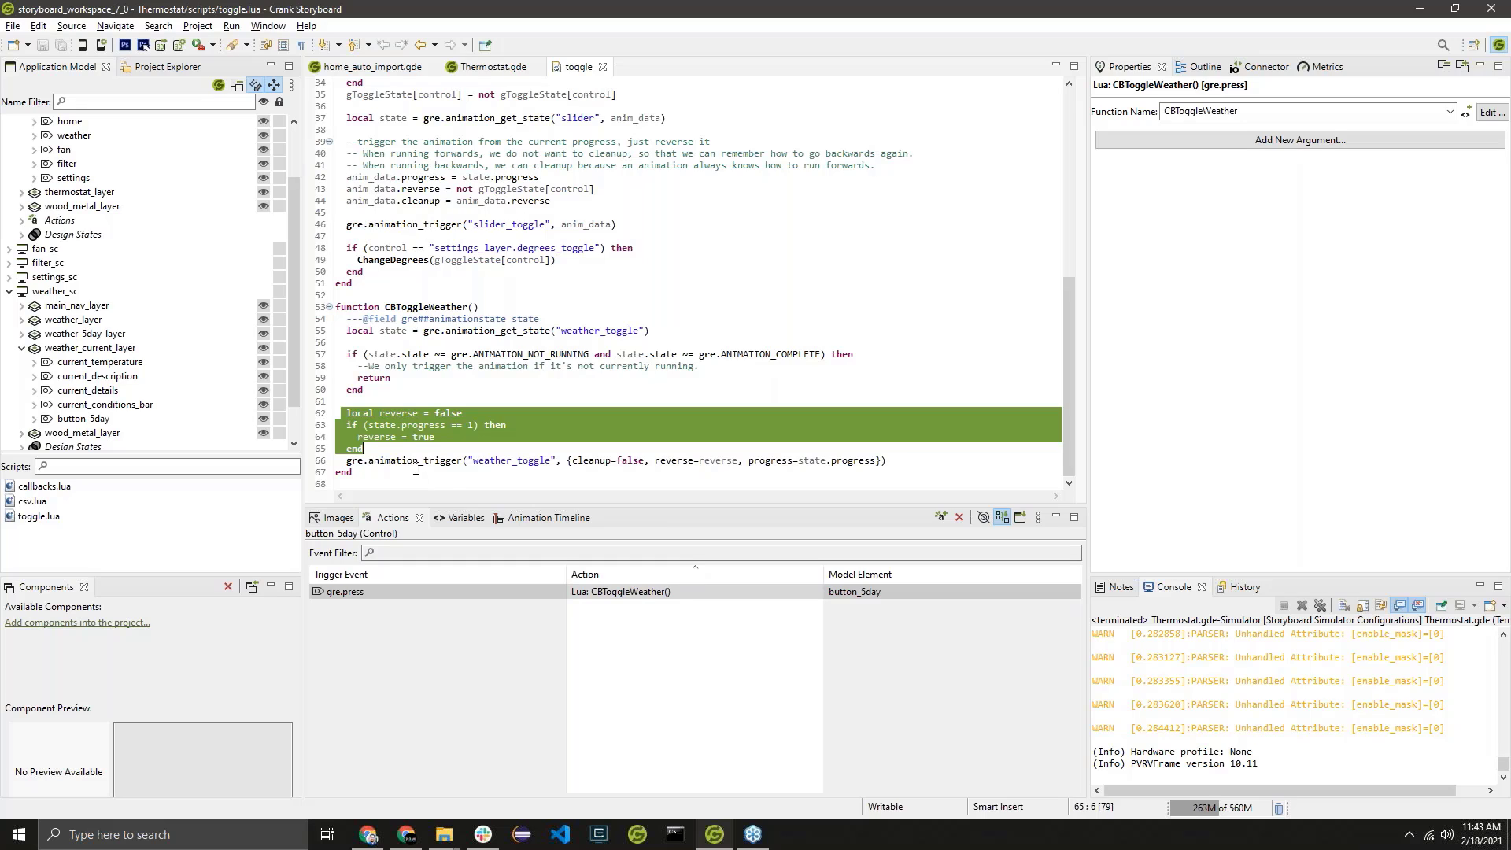
{"action": "left_click", "coordinate": [443, 447]}
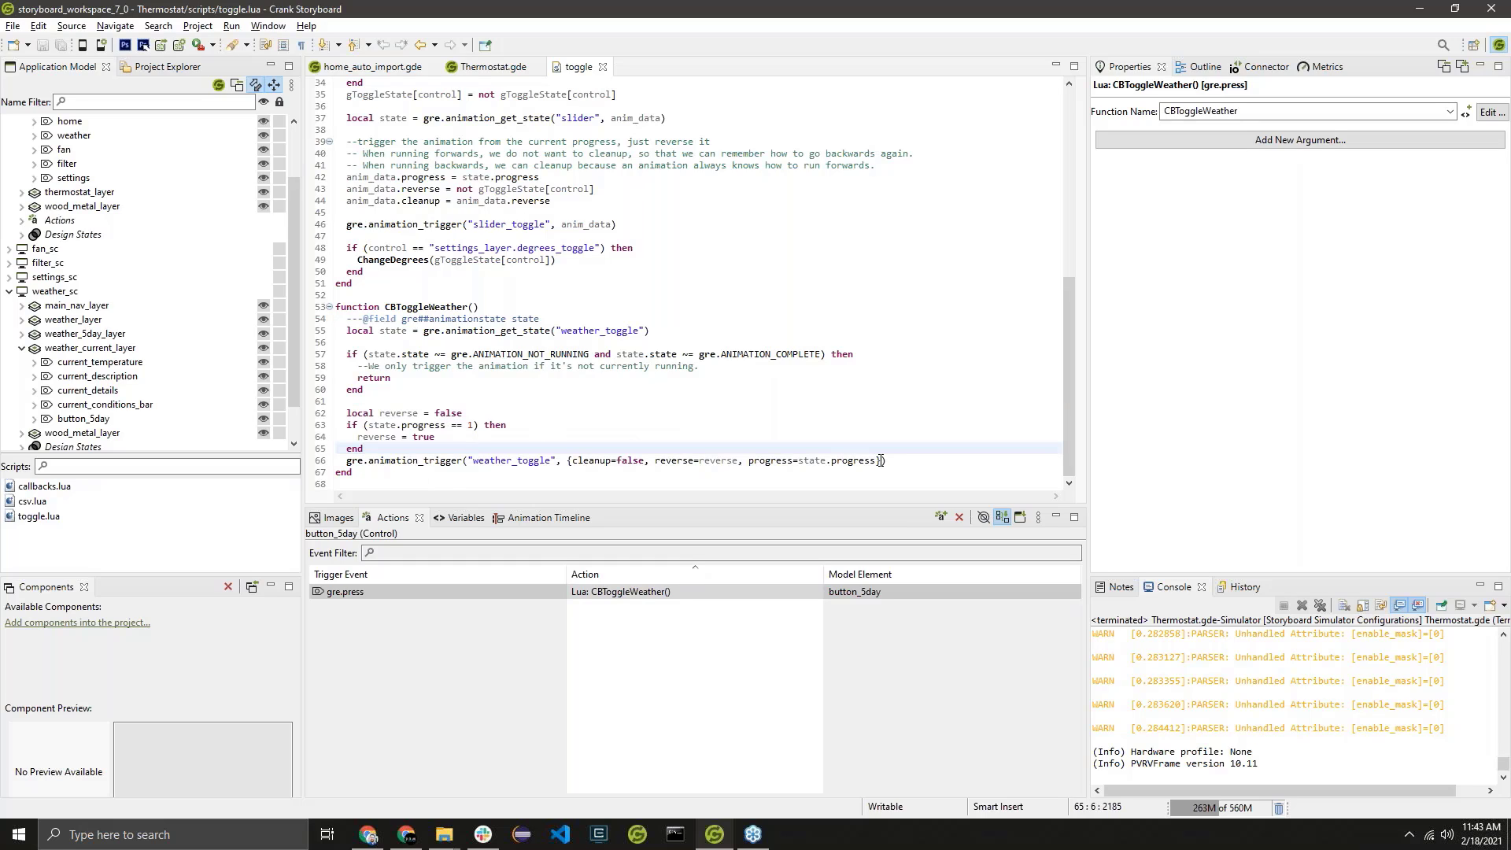
{"action": "left_click_drag", "start_coordinate": [882, 460], "coordinate": [800, 460]}
{"action": "left_click", "coordinate": [873, 459]}
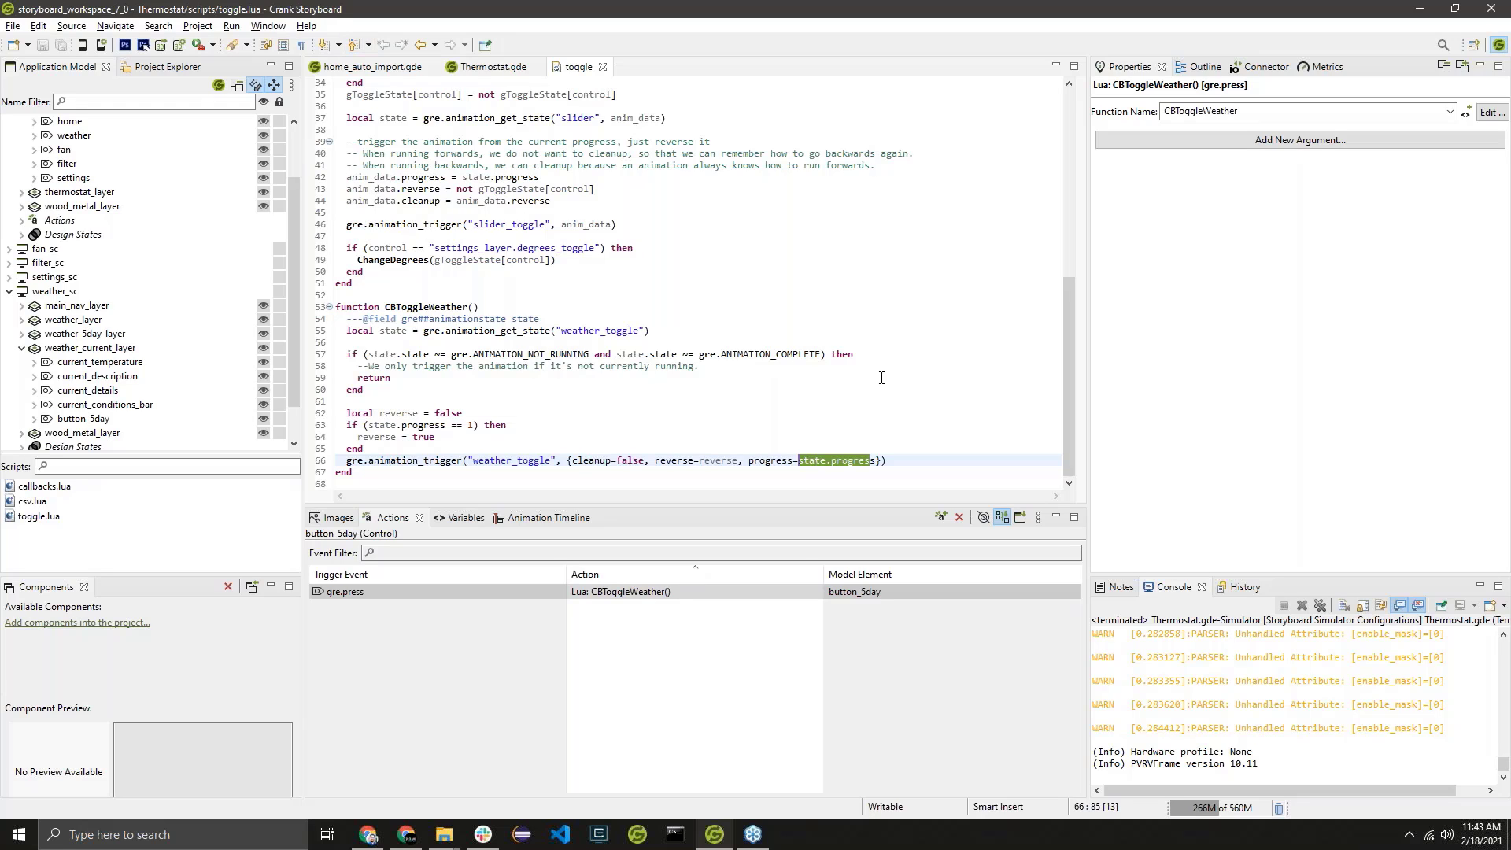
{"action": "double_click", "coordinate": [630, 463]}
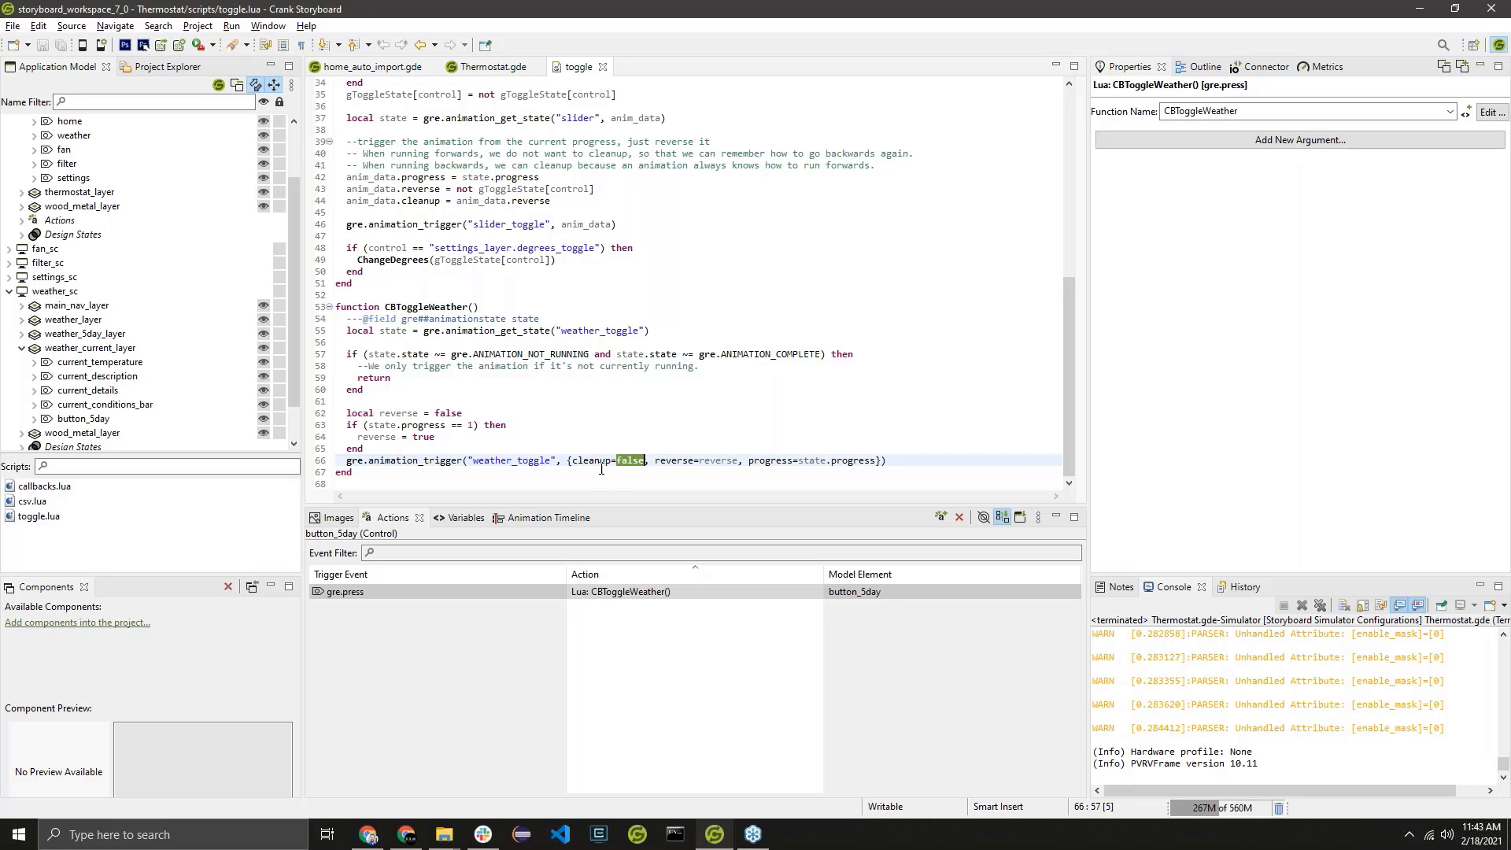
{"action": "mouse_move", "coordinate": [642, 464]}
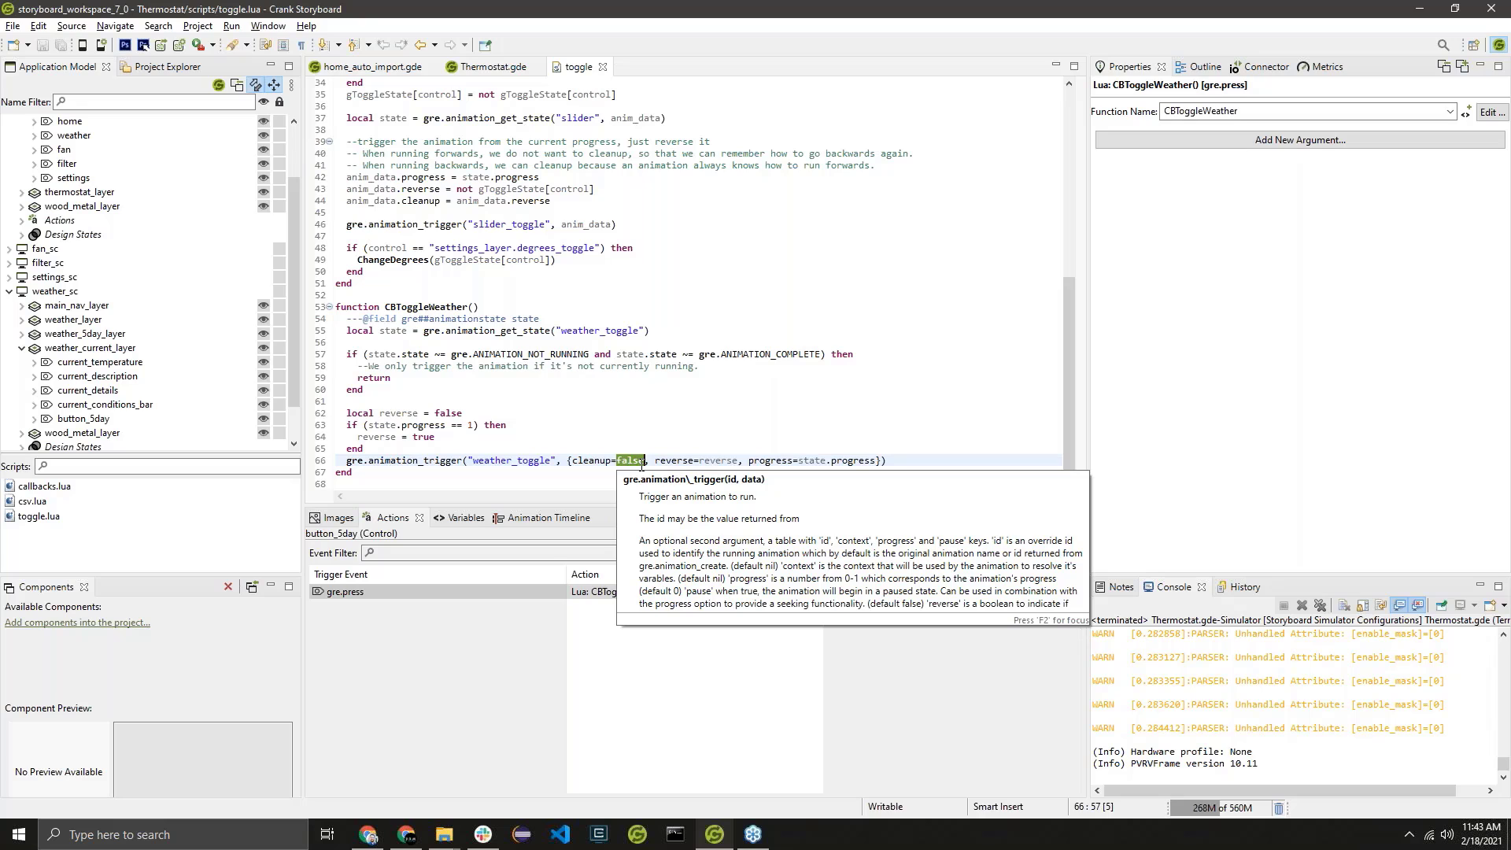
{"action": "left_click", "coordinate": [619, 448]}
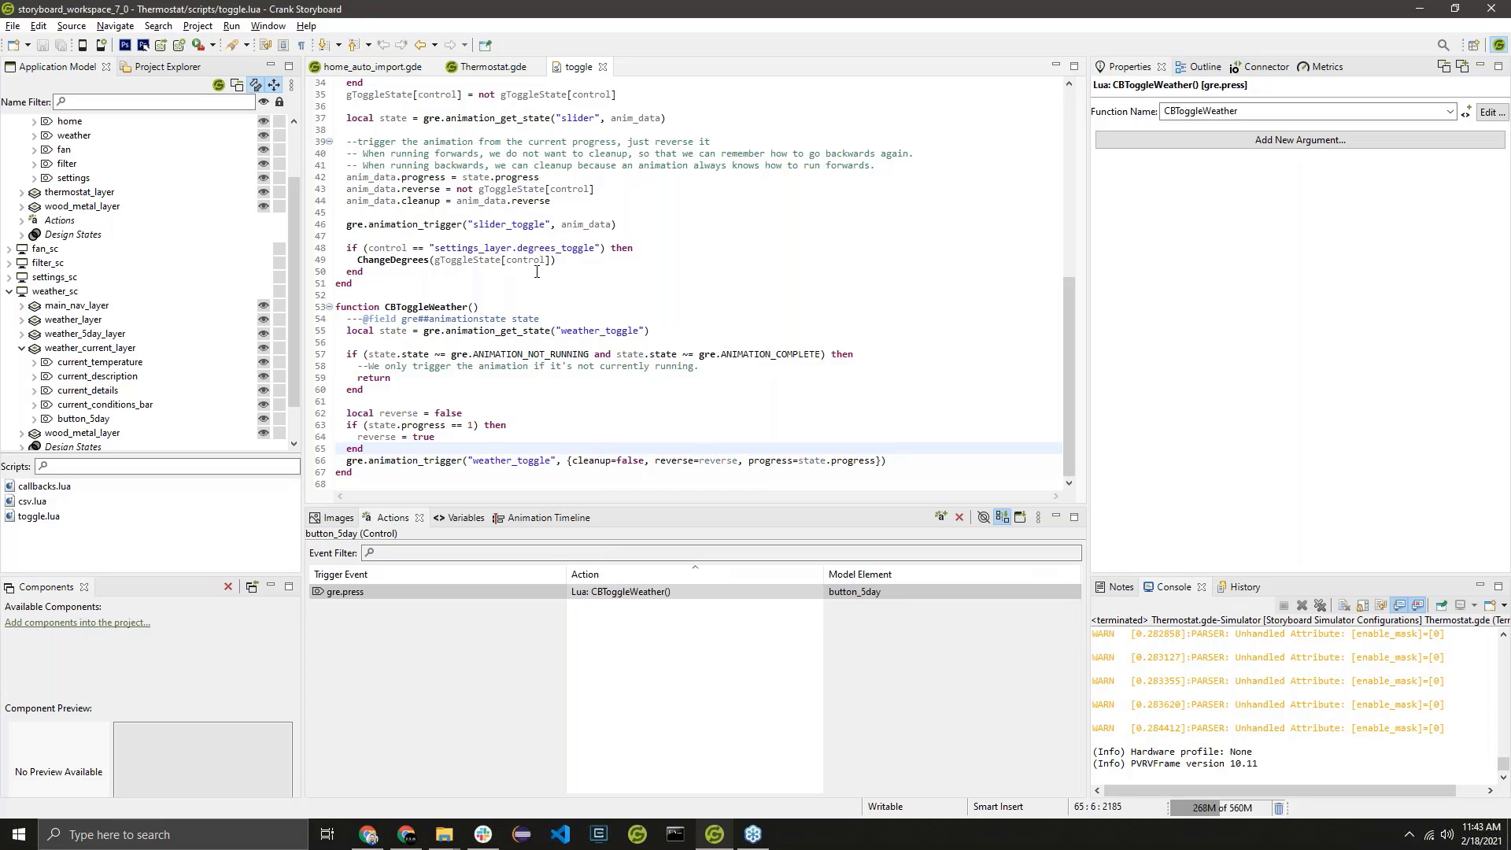
Return to the Thermostat.gde model and inspect the actions of the AC, fan and timer sliders on fan_sc.
{"action": "left_click", "coordinate": [493, 66]}
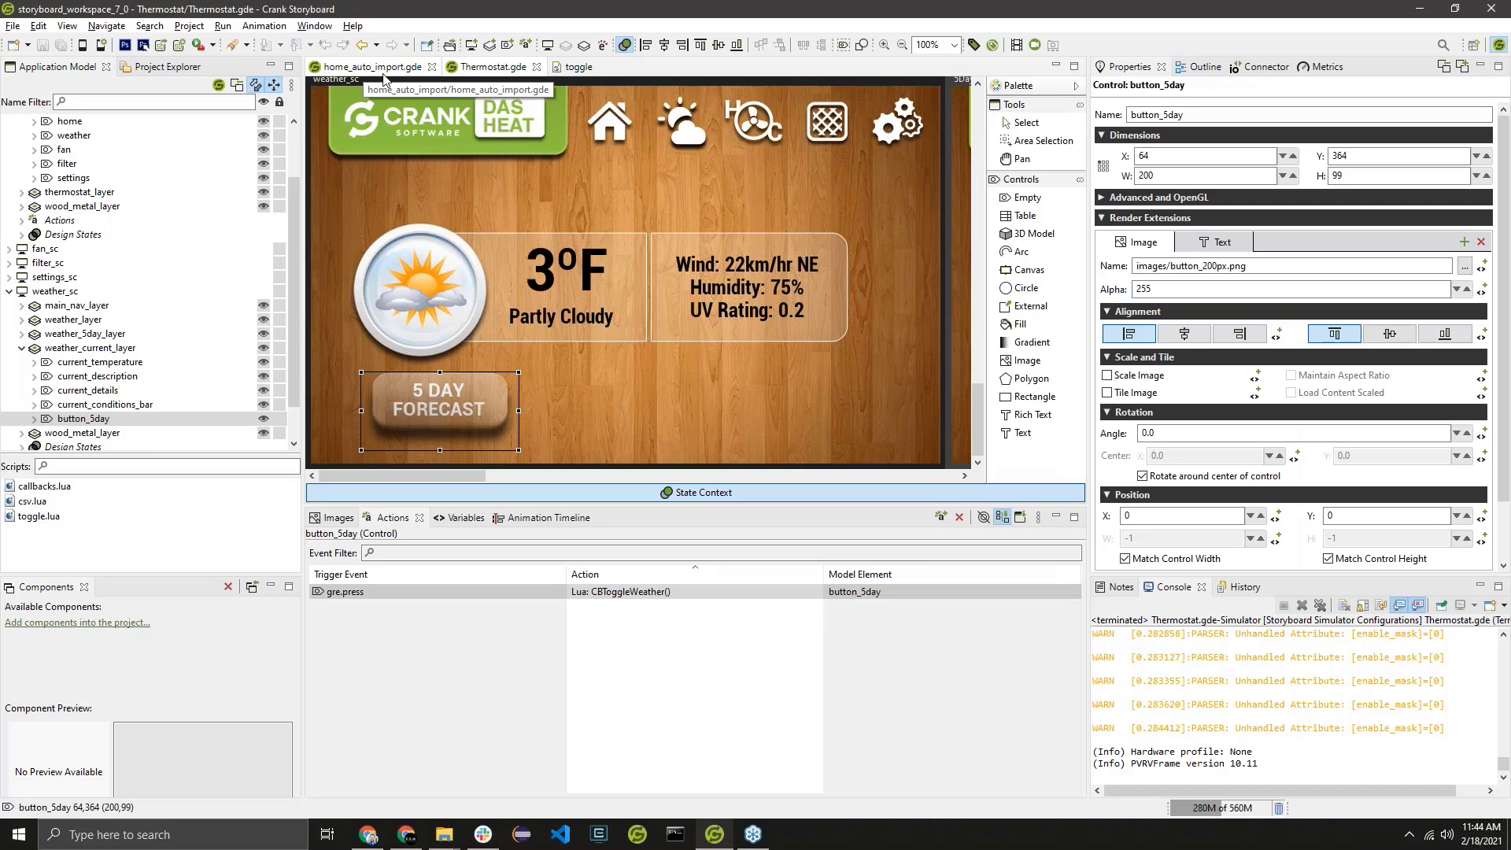
{"action": "scroll", "coordinate": [749, 312], "scroll_direction": "up", "scroll_amount": 10}
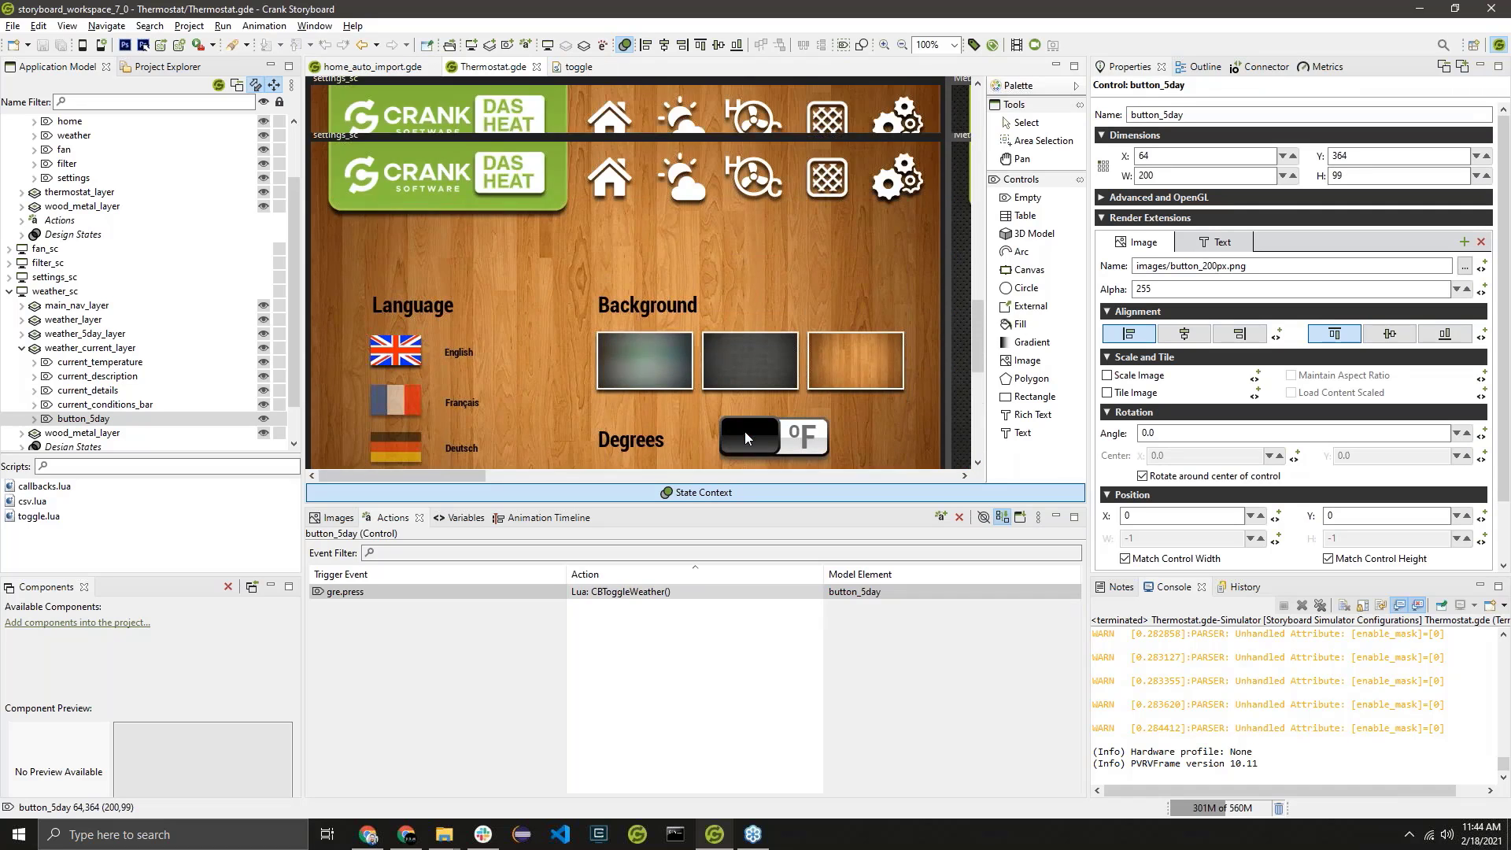
{"action": "scroll", "coordinate": [745, 431], "scroll_direction": "up", "scroll_amount": 10}
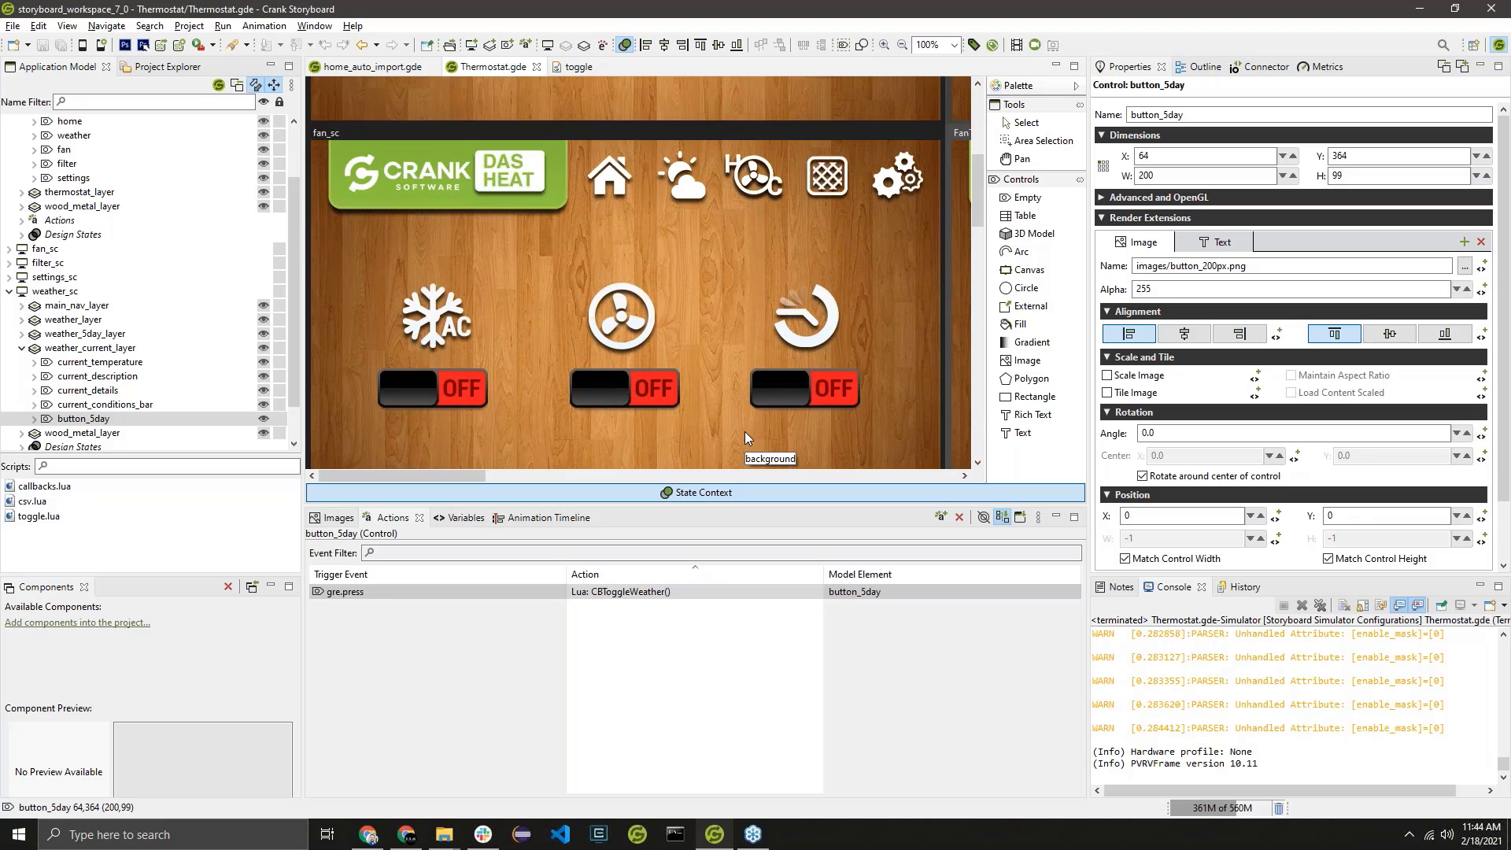
{"action": "scroll", "coordinate": [744, 431], "scroll_direction": "up", "scroll_amount": 1}
{"action": "scroll", "coordinate": [417, 357], "scroll_direction": "down", "scroll_amount": 2}
{"action": "left_click", "coordinate": [427, 328]}
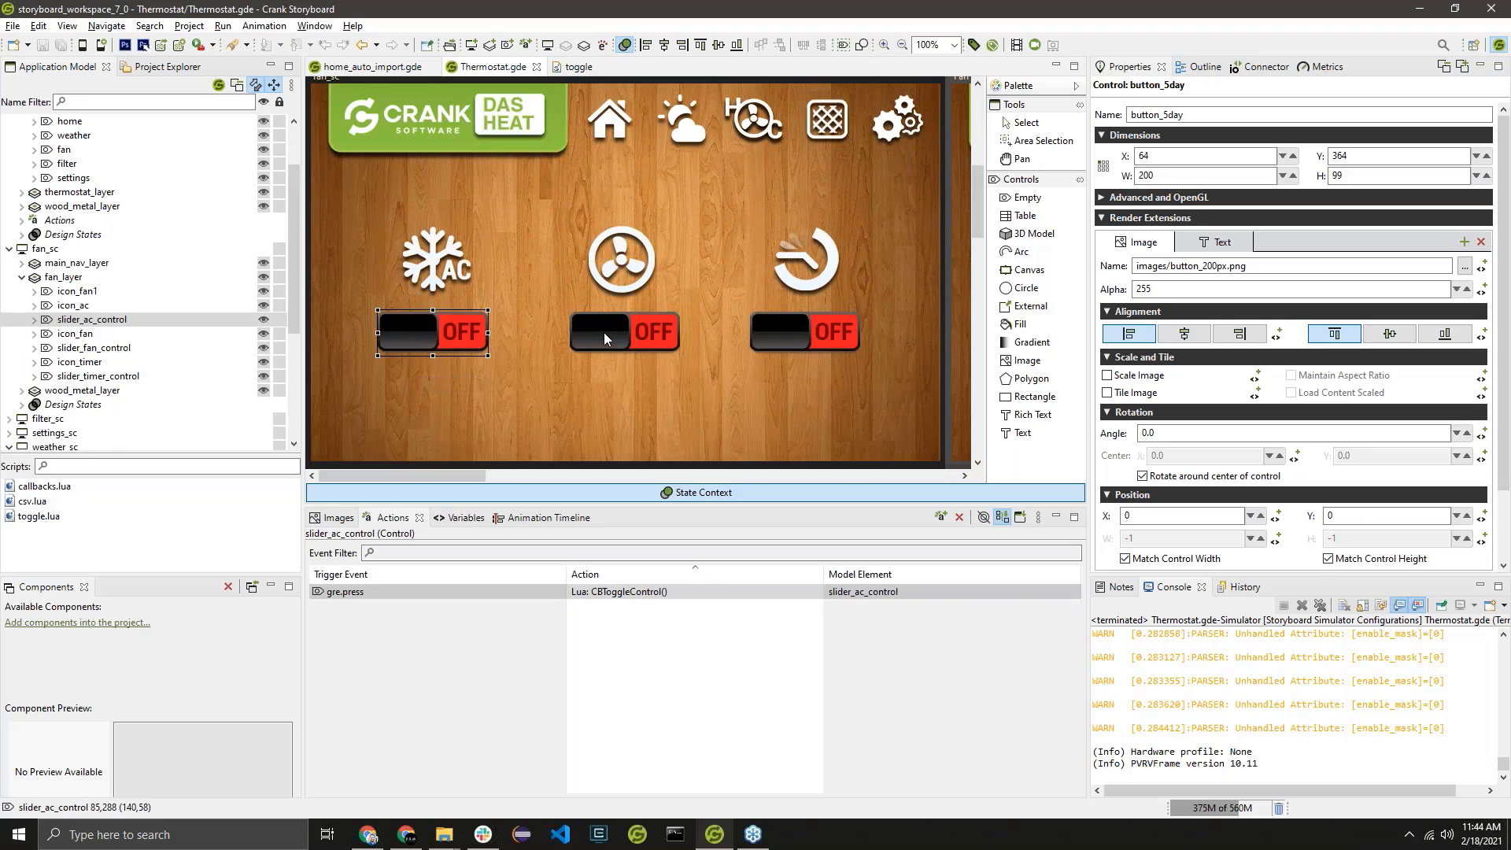
{"action": "left_click", "coordinate": [603, 333]}
{"action": "left_click", "coordinate": [796, 333]}
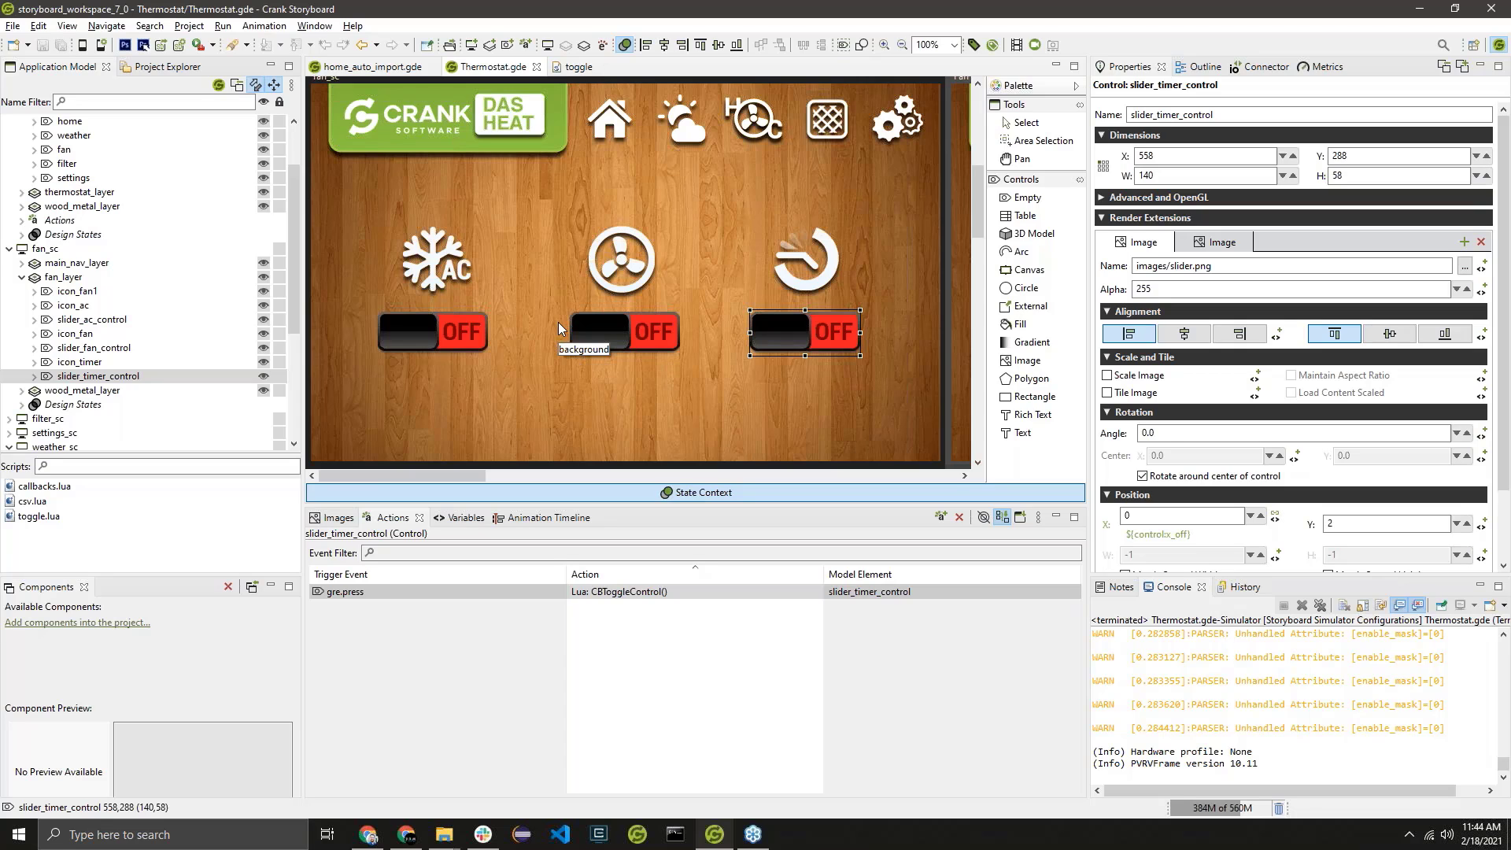
Open the CBToggleControl Lua function called by the gre.press action of slider_ac_control.
{"action": "left_click", "coordinate": [451, 324]}
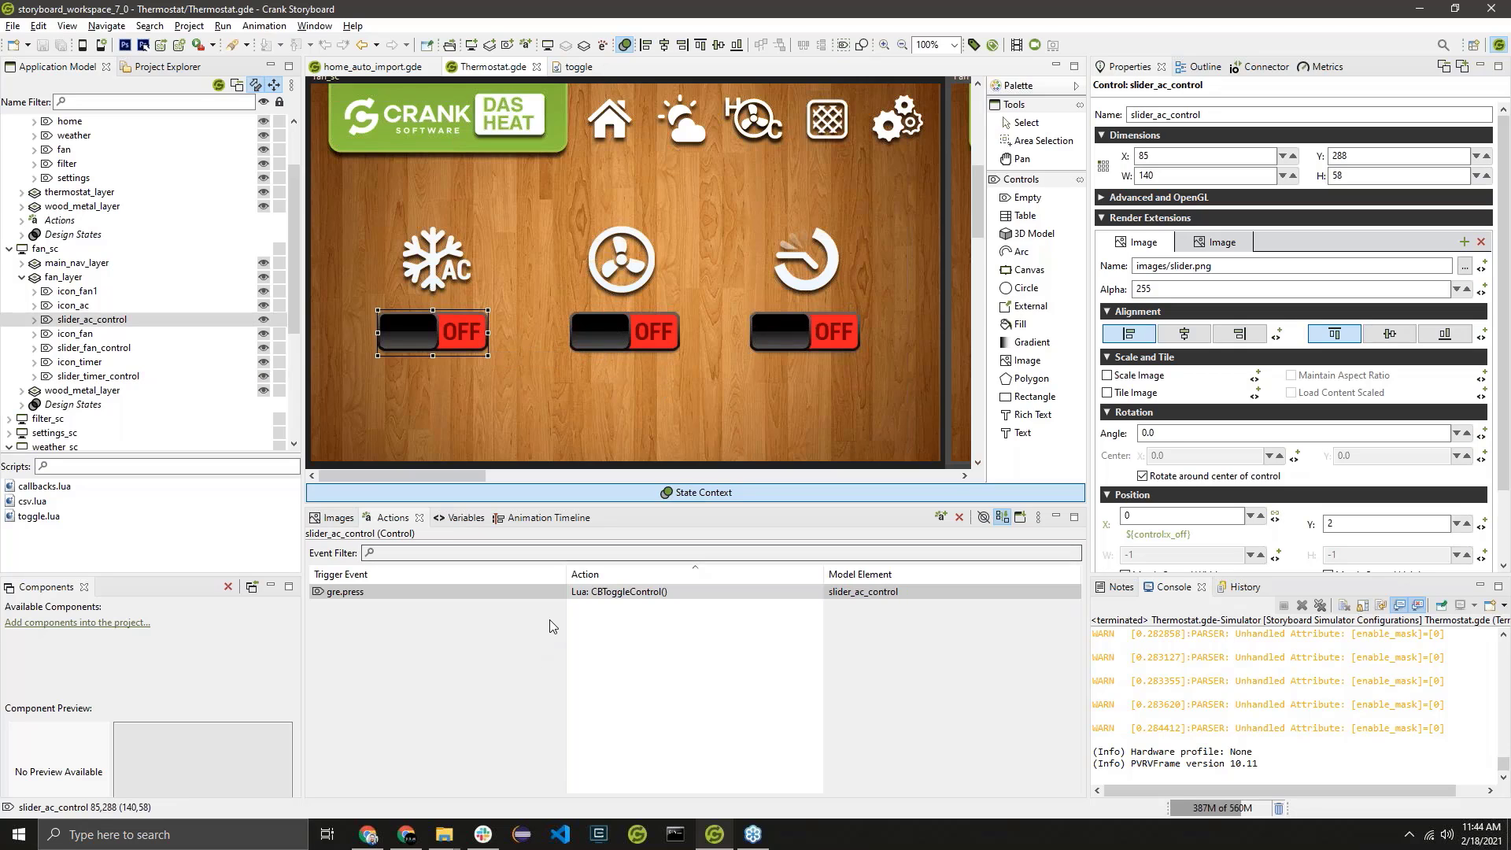
{"action": "left_click", "coordinate": [452, 594]}
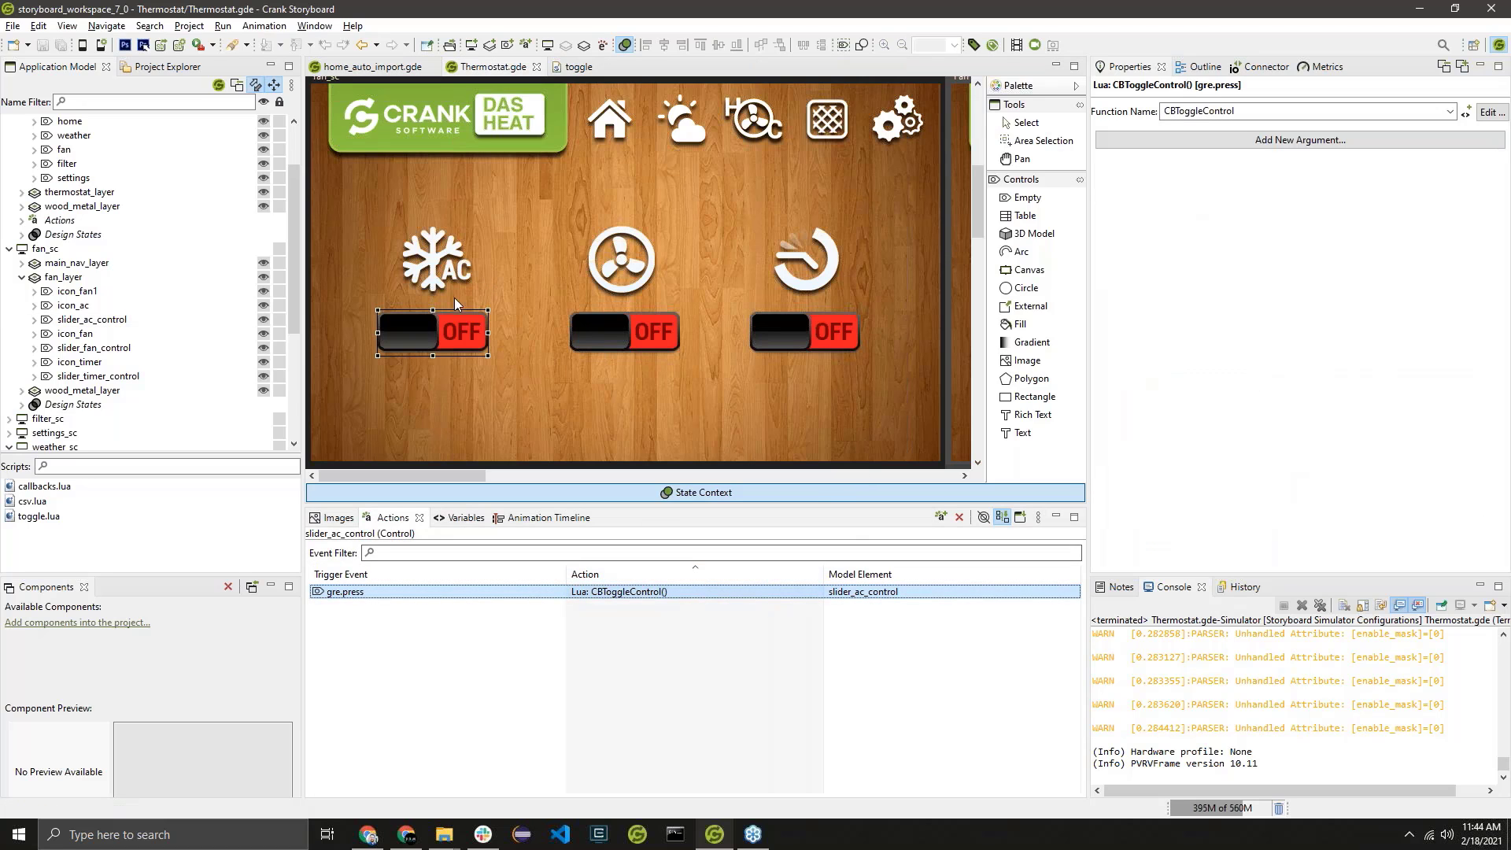
{"action": "scroll", "coordinate": [828, 246], "scroll_direction": "down", "scroll_amount": 3}
{"action": "scroll", "coordinate": [828, 246], "scroll_direction": "down", "scroll_amount": 15}
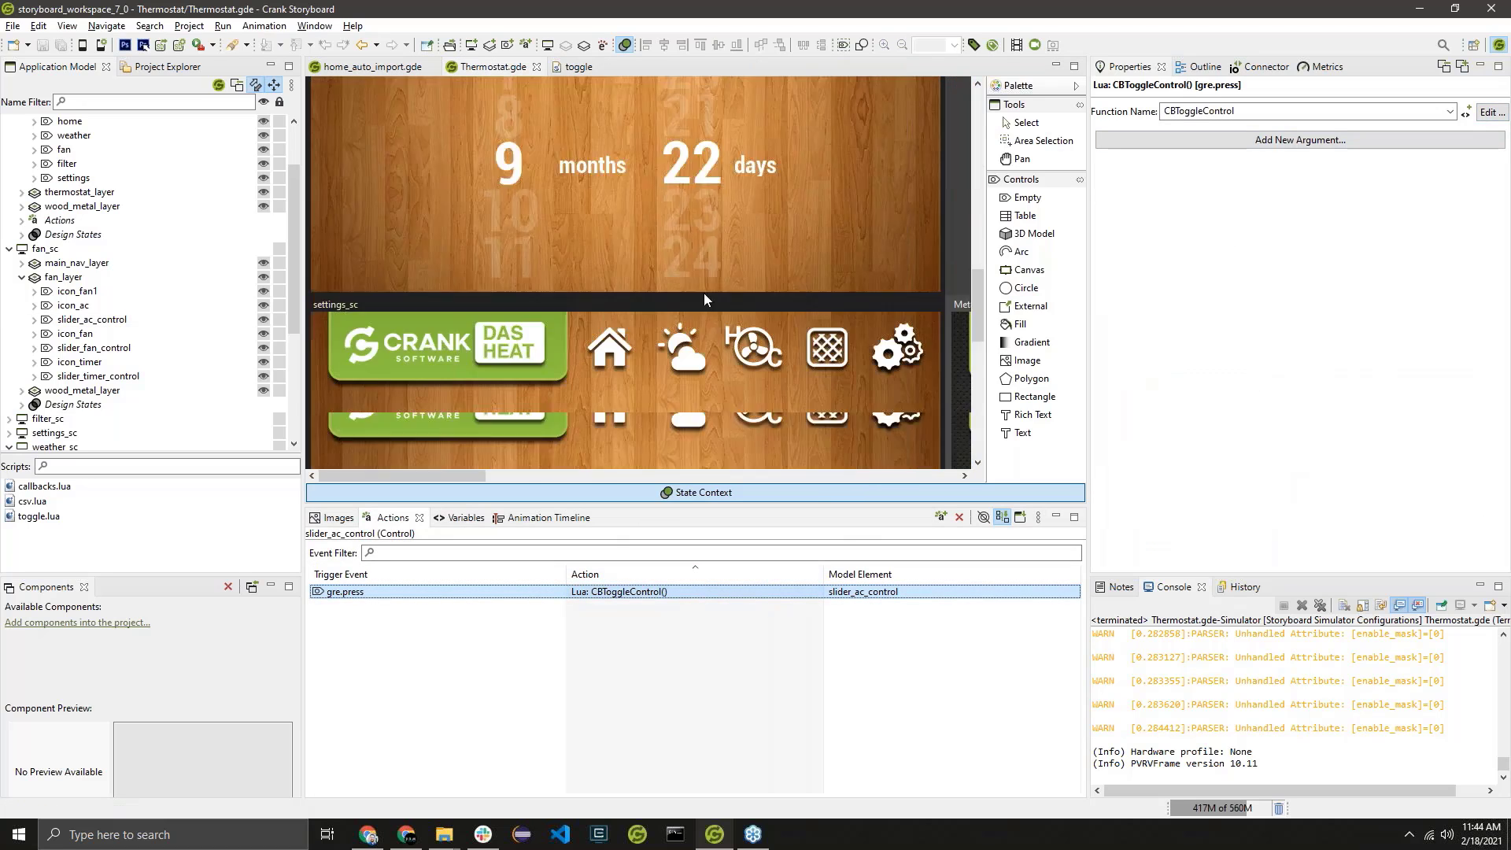
{"action": "scroll", "coordinate": [739, 300], "scroll_direction": "up", "scroll_amount": 17}
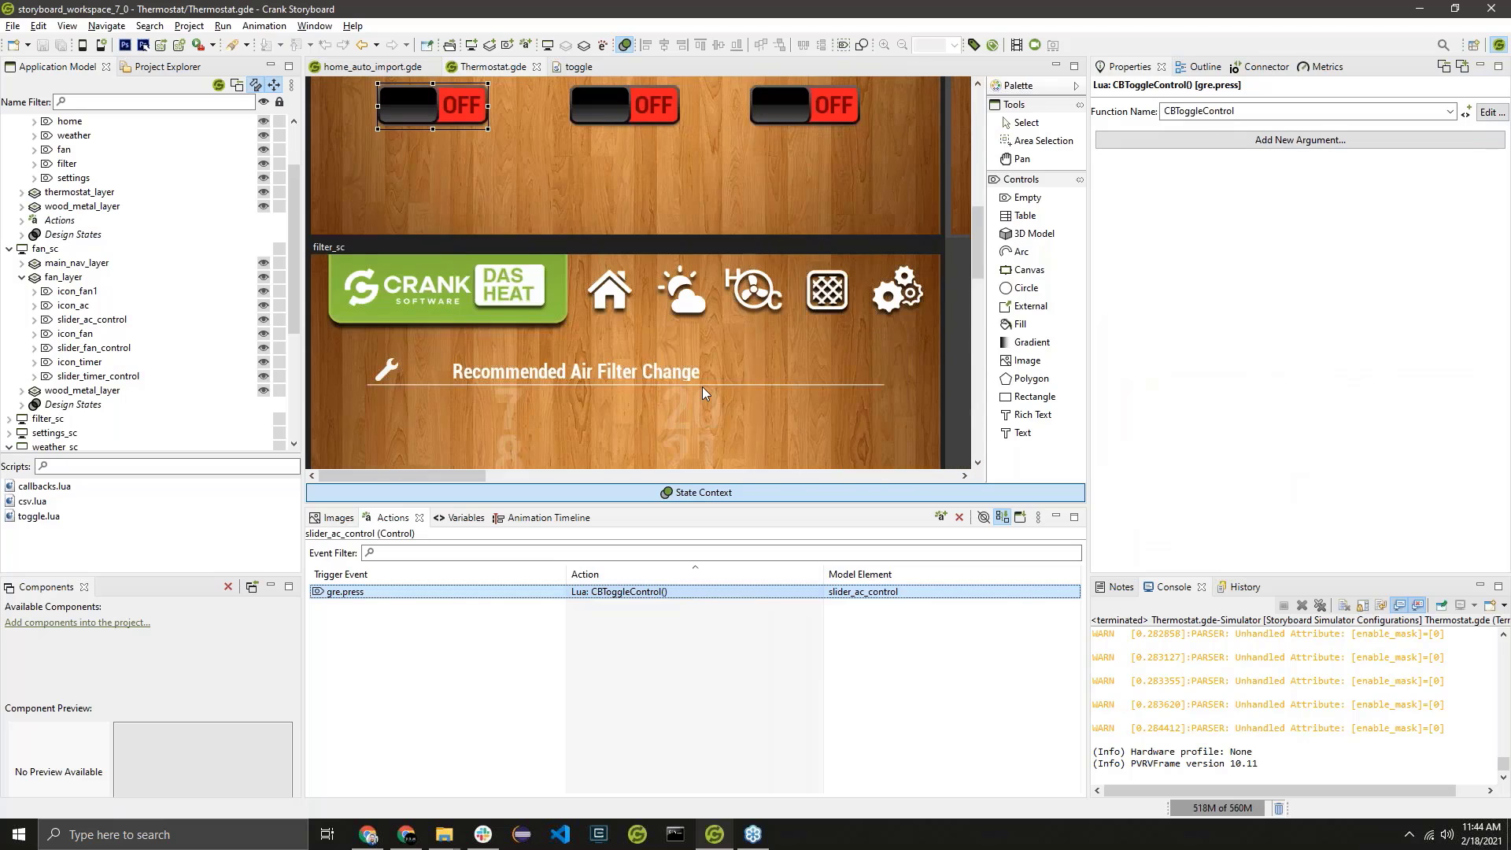
{"action": "scroll", "coordinate": [787, 300], "scroll_direction": "down", "scroll_amount": 1}
{"action": "left_click", "coordinate": [1489, 112]}
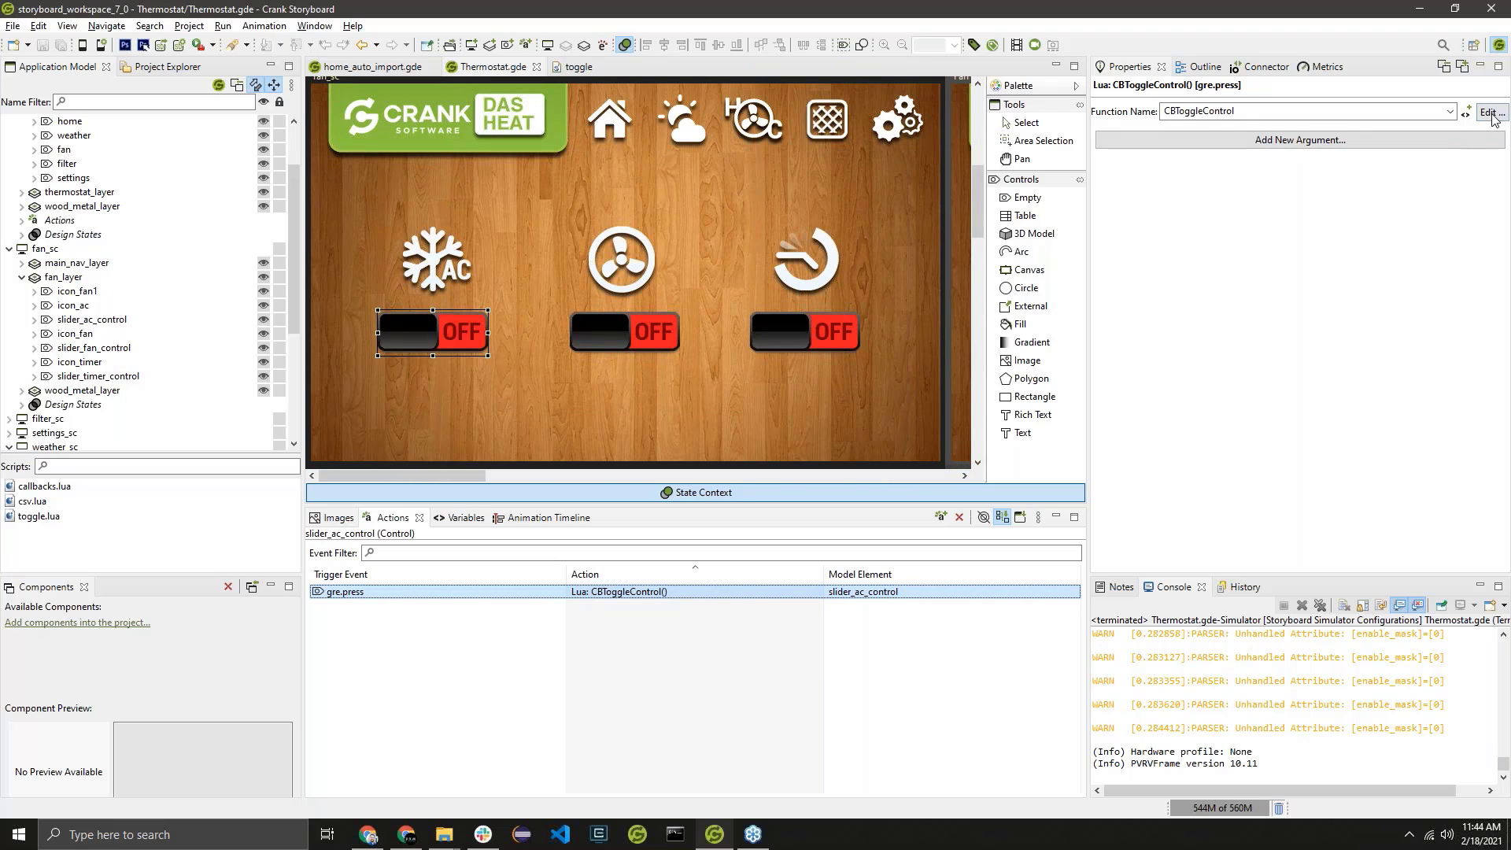
Examine CBToggleControl's slider_toggle trigger and how its anim_data table sets the context, id and progress for each control.
{"action": "scroll", "coordinate": [507, 235], "scroll_direction": "down", "scroll_amount": 4}
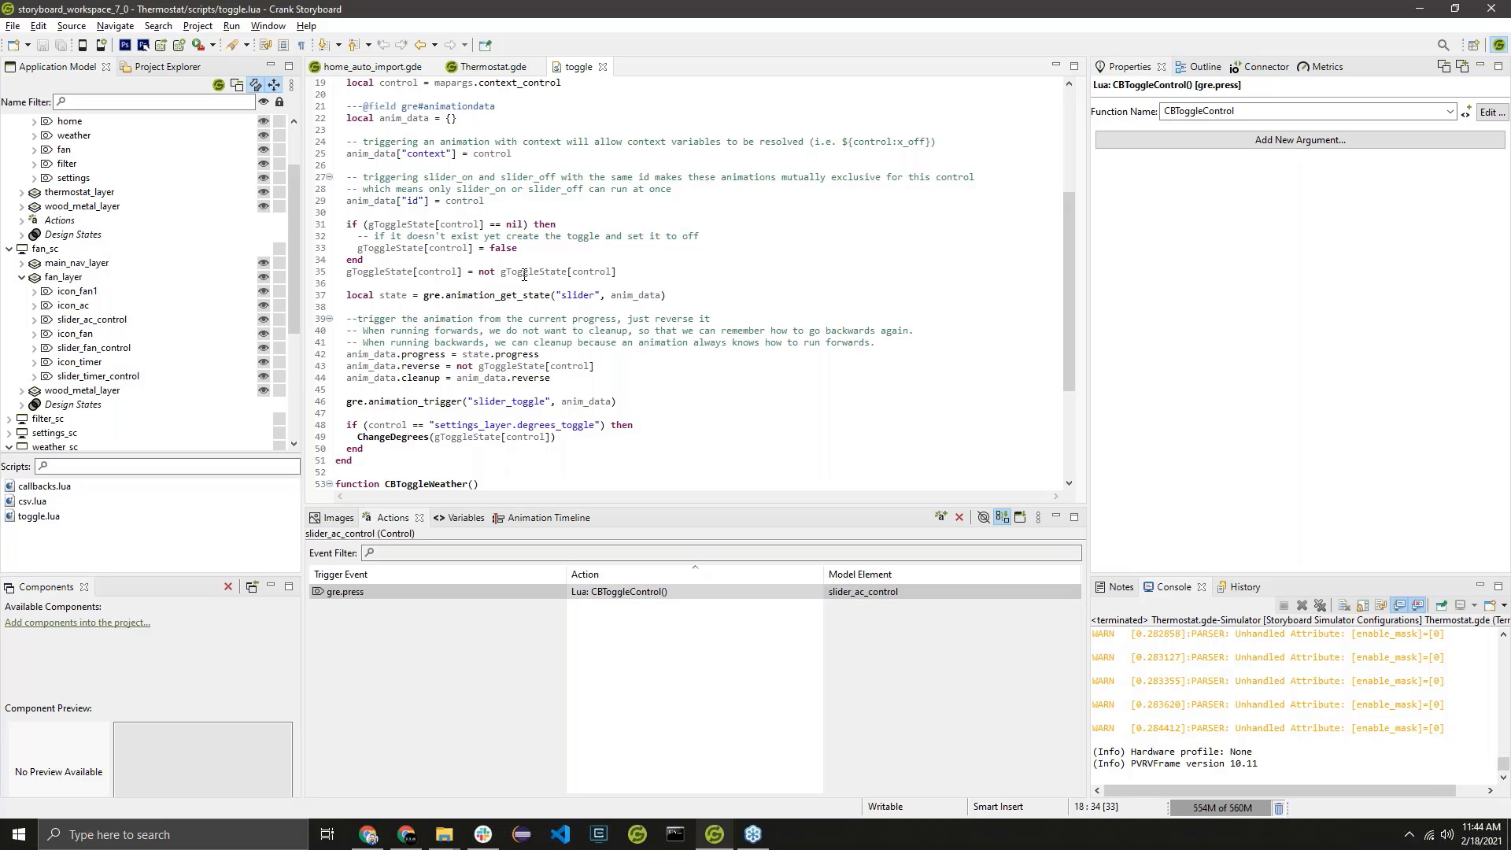
{"action": "scroll", "coordinate": [425, 212], "scroll_direction": "up", "scroll_amount": 3}
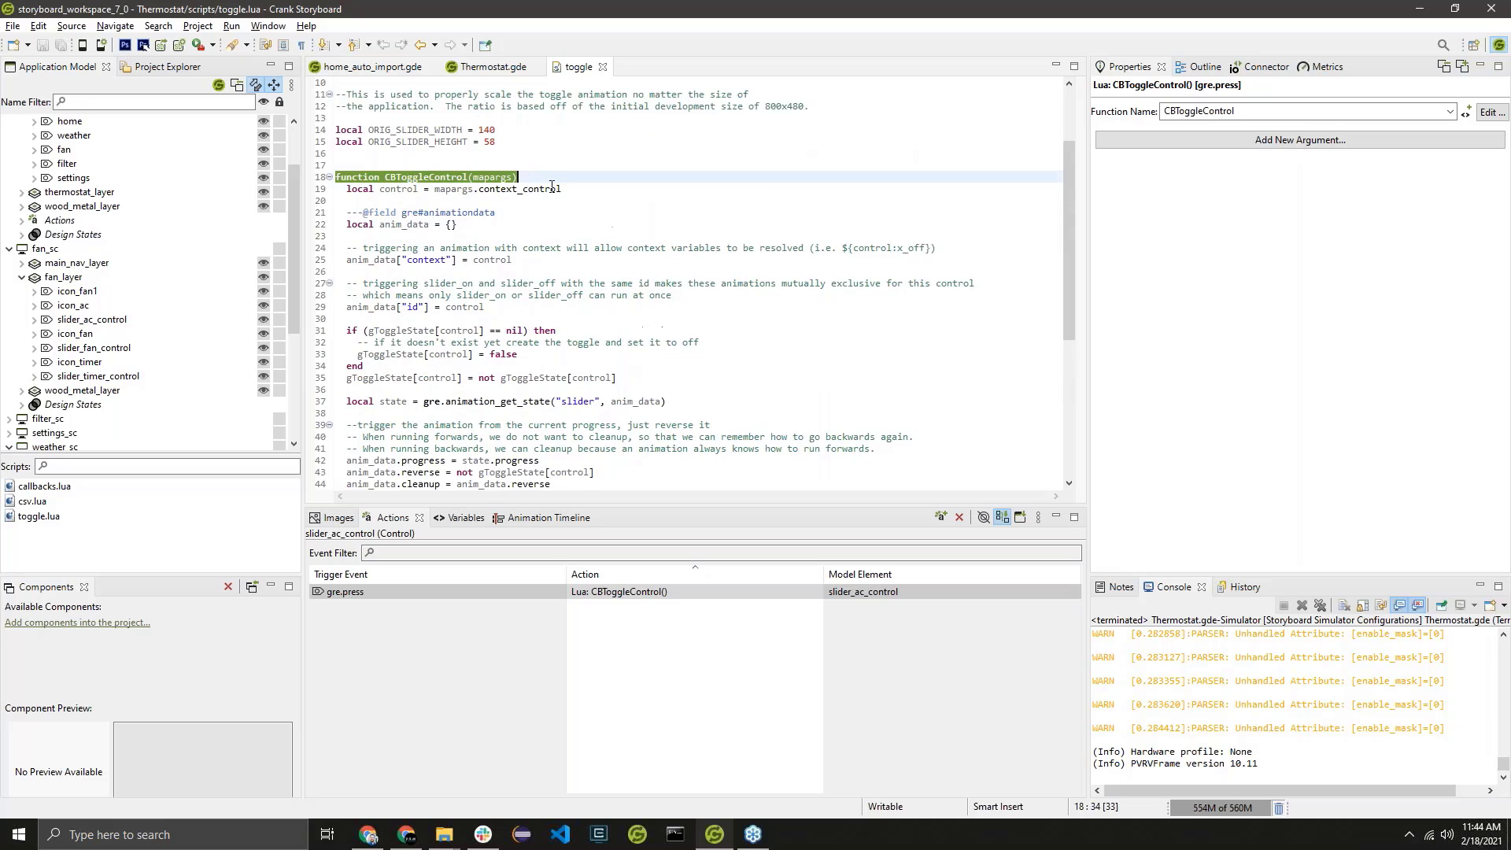
{"action": "scroll", "coordinate": [455, 192], "scroll_direction": "down", "scroll_amount": 1}
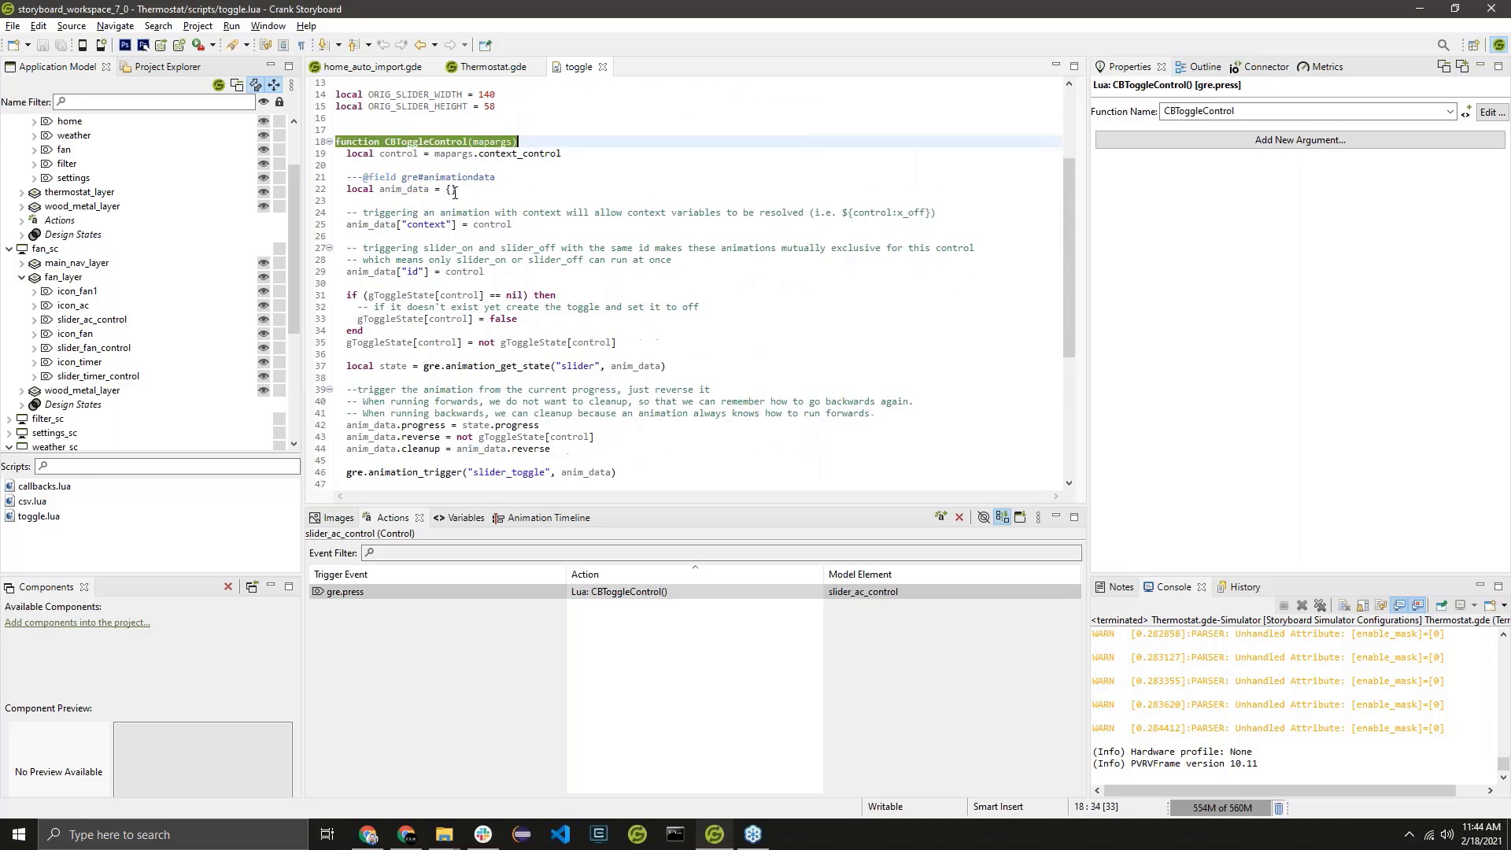
{"action": "double_click", "coordinate": [454, 143]}
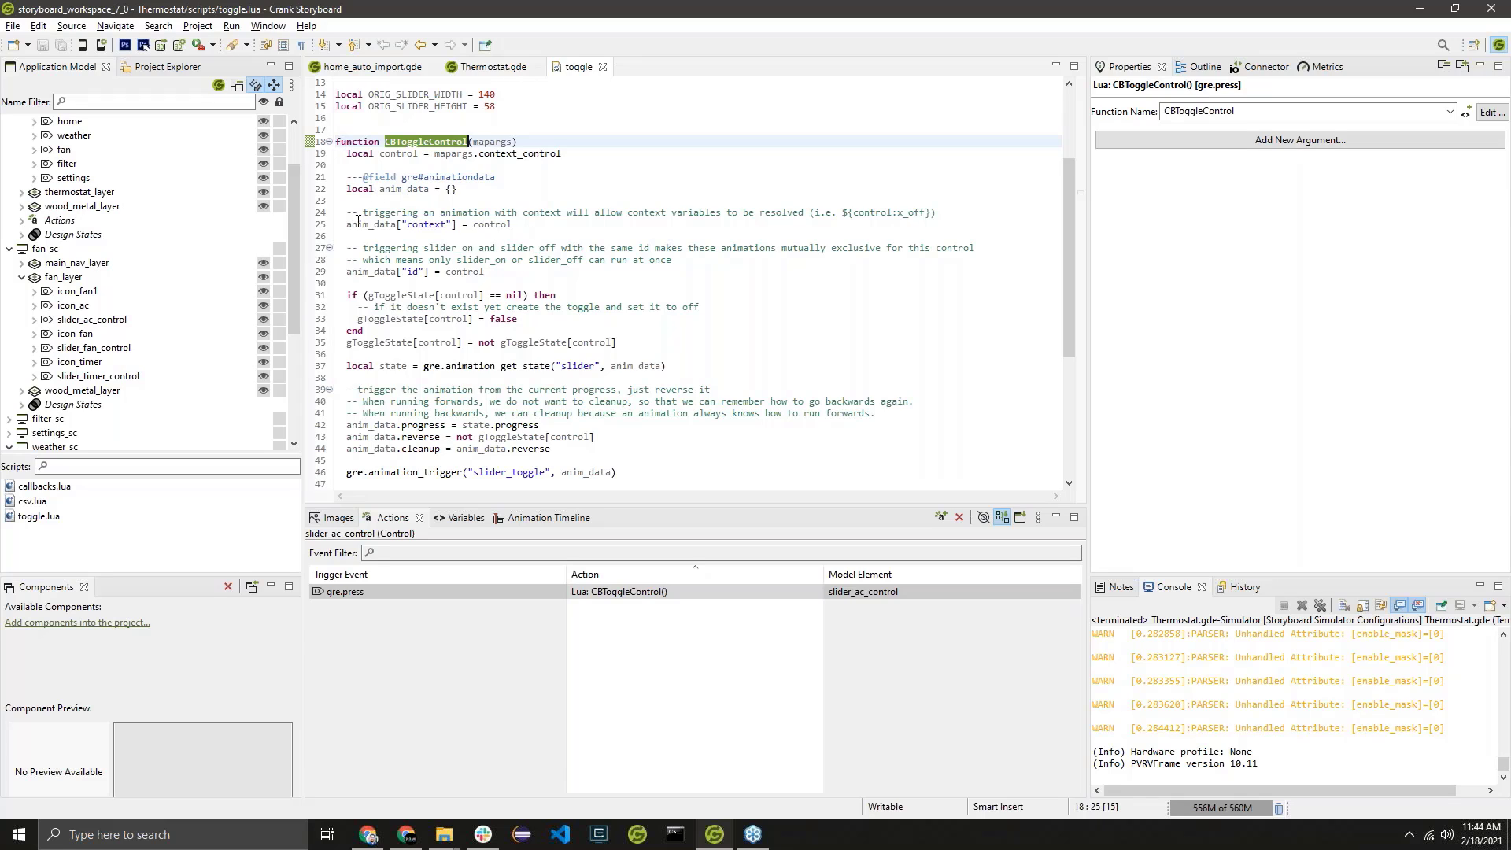
{"action": "double_click", "coordinate": [435, 473]}
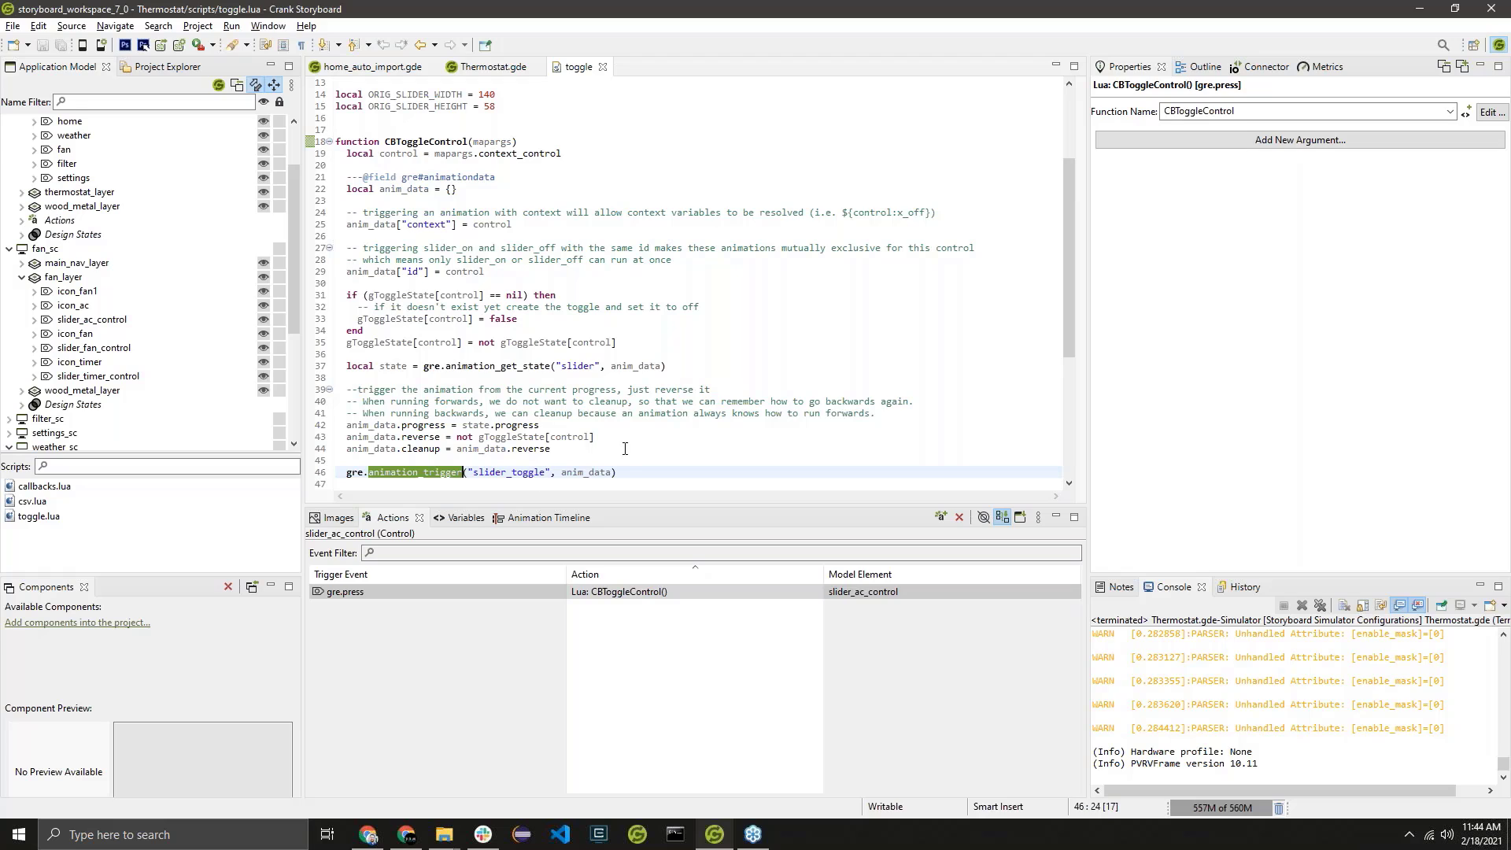
{"action": "double_click", "coordinate": [586, 471]}
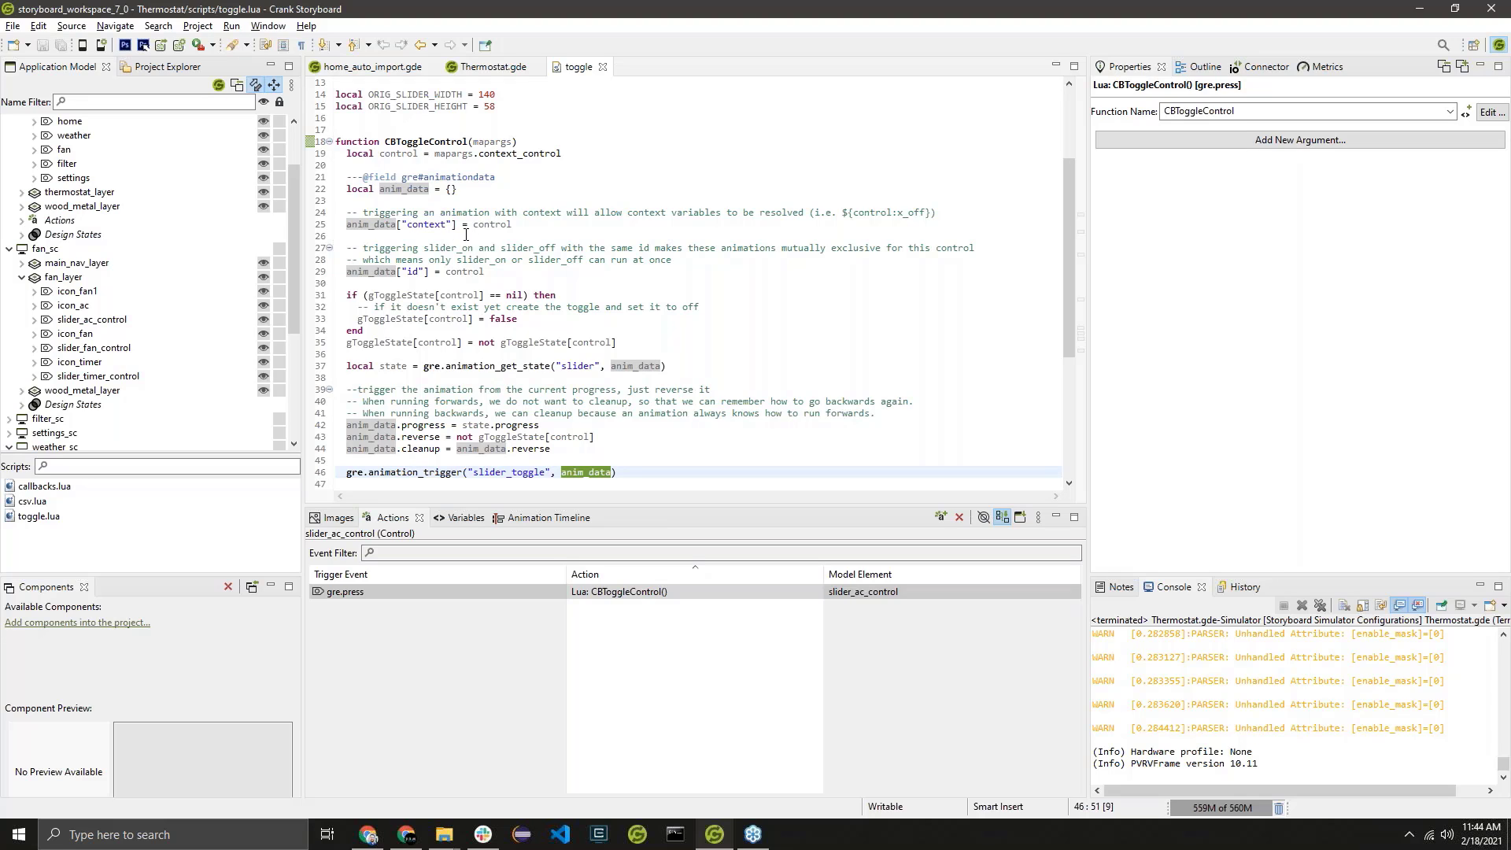
{"action": "left_click", "coordinate": [466, 271]}
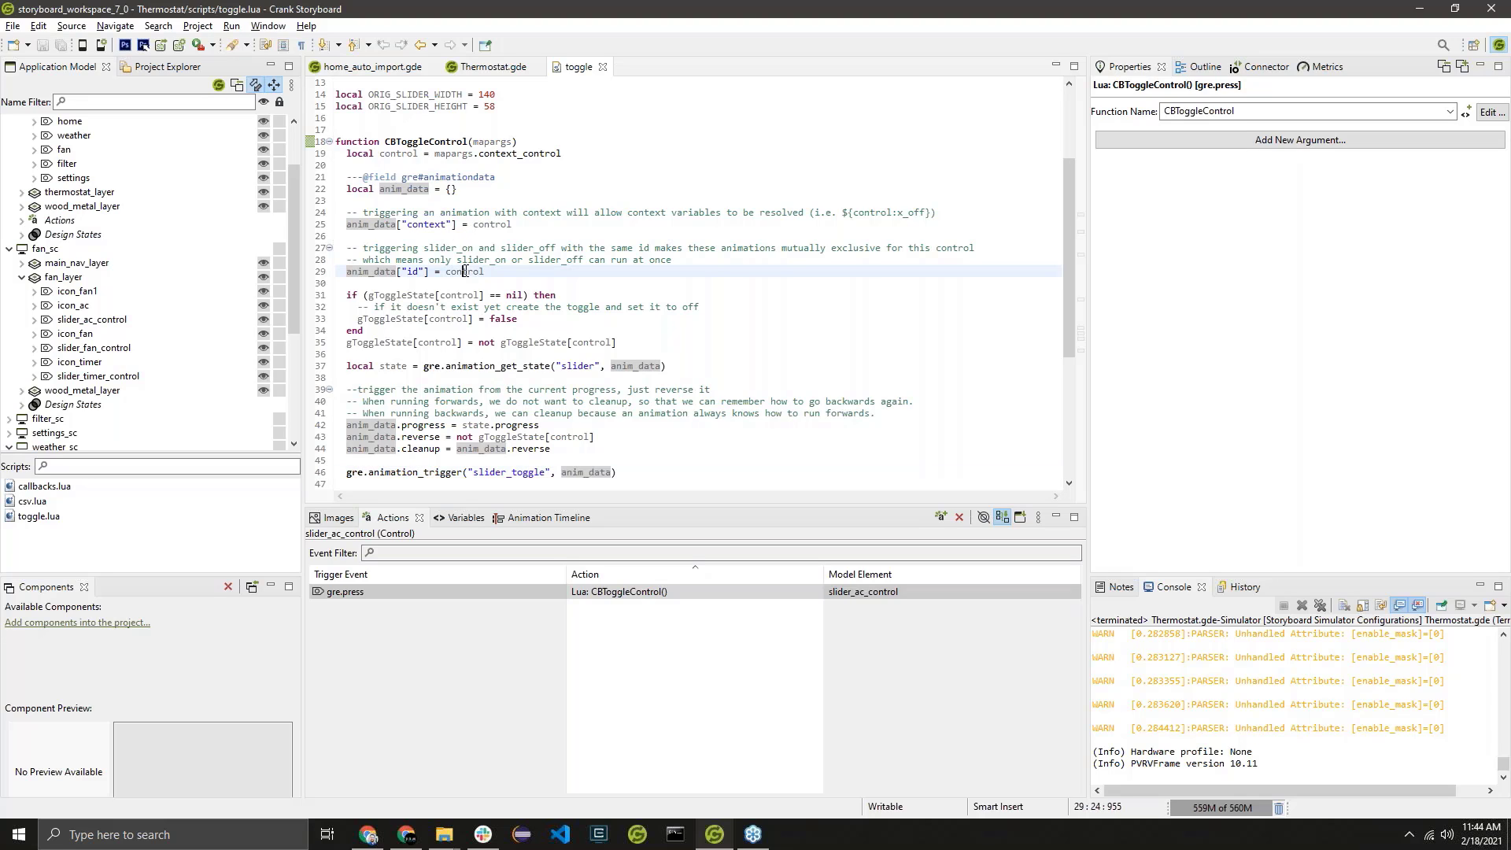
{"action": "right_click", "coordinate": [430, 271]}
{"action": "left_click", "coordinate": [440, 295]}
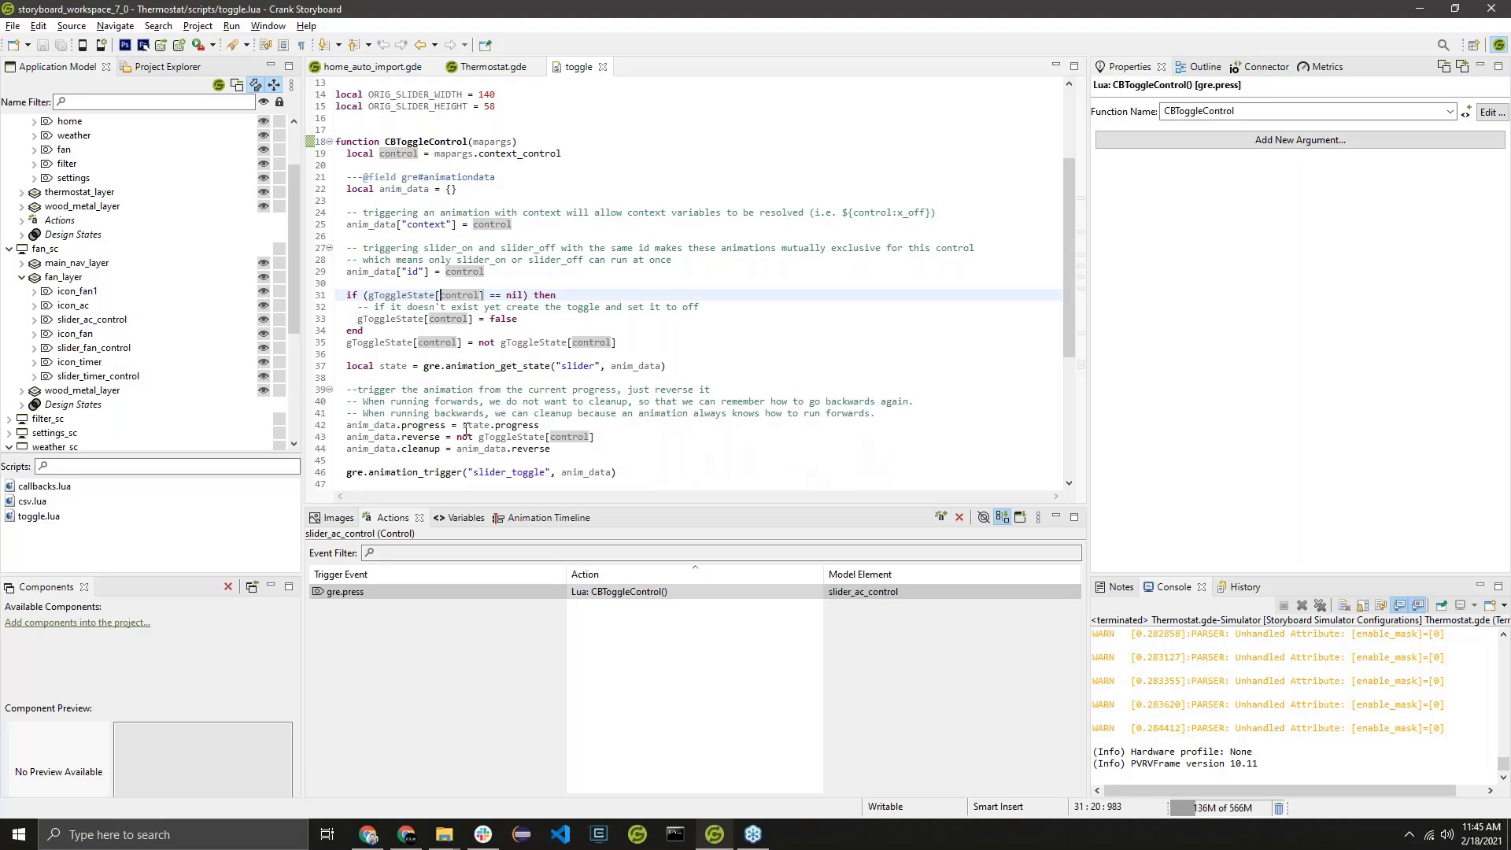
{"action": "left_click_drag", "start_coordinate": [463, 426], "coordinate": [540, 426]}
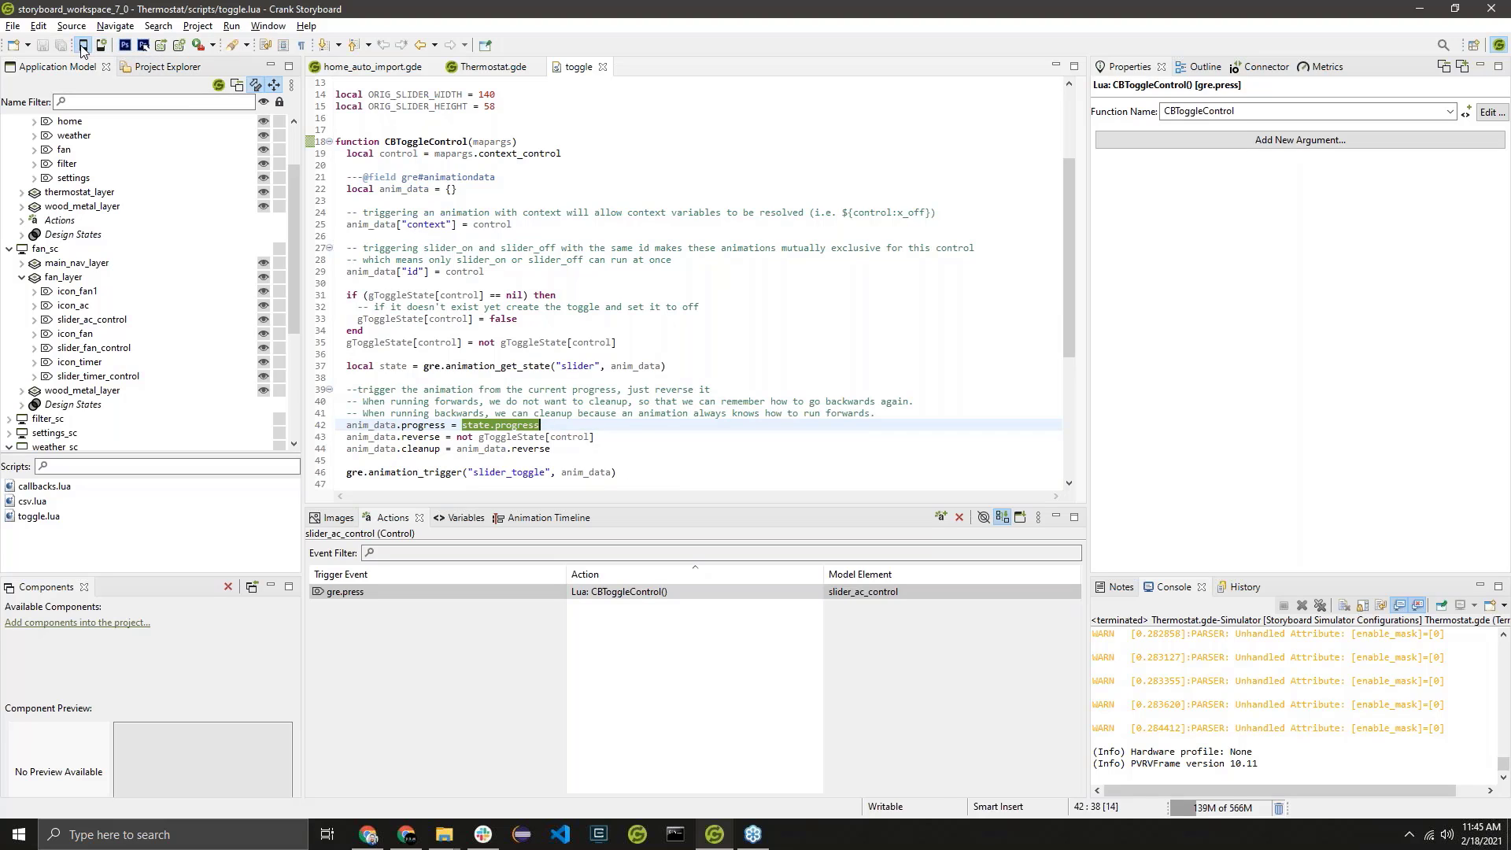
Run Thermostat in the simulator, toggle the AC and fan sliders on its fan screen, and close the simulator.
{"action": "key", "text": "ctrl+l"}
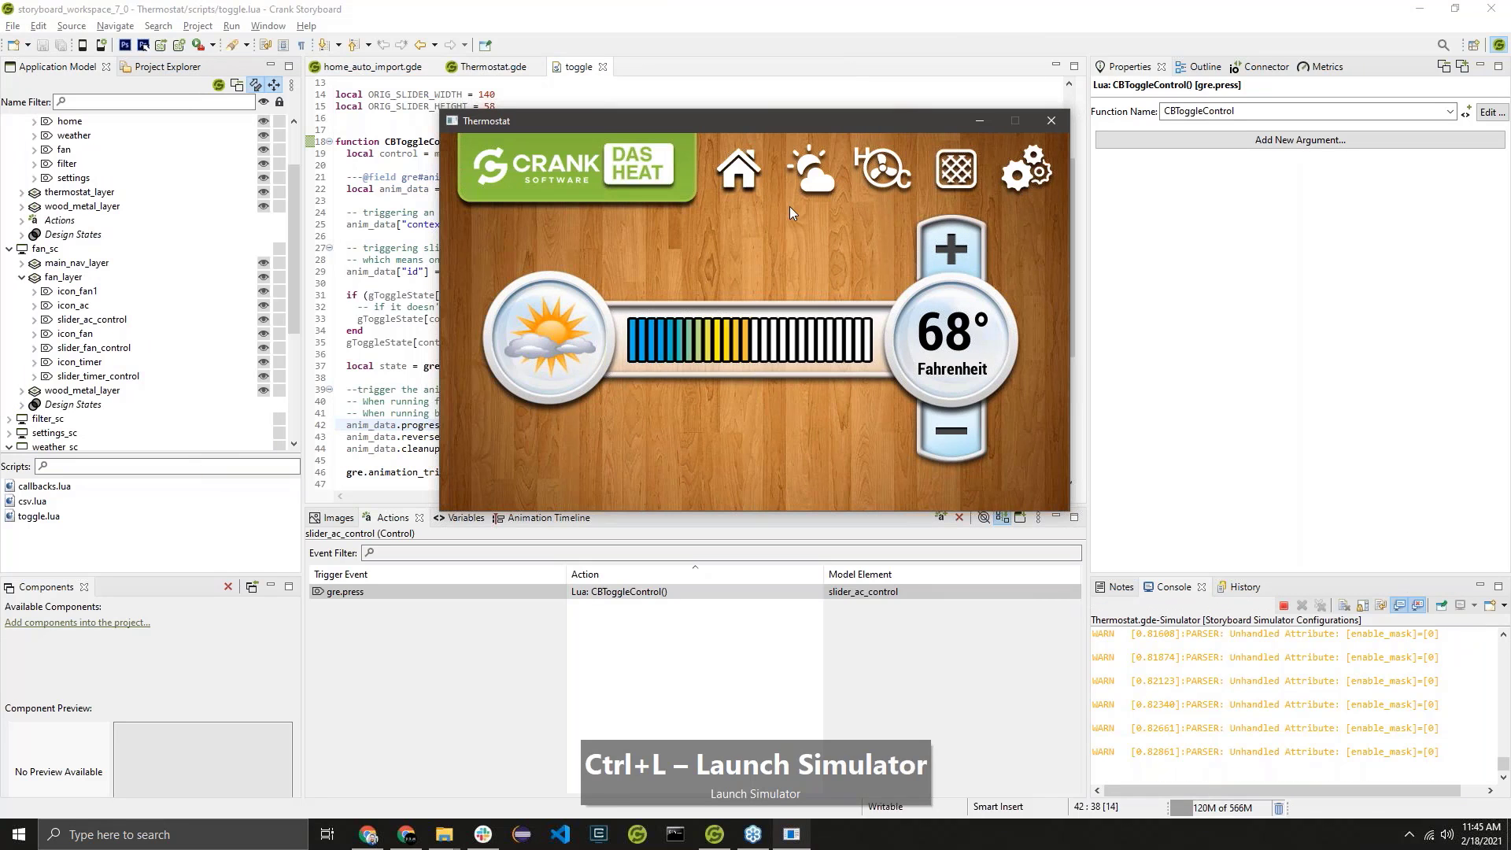
{"action": "left_click", "coordinate": [799, 191]}
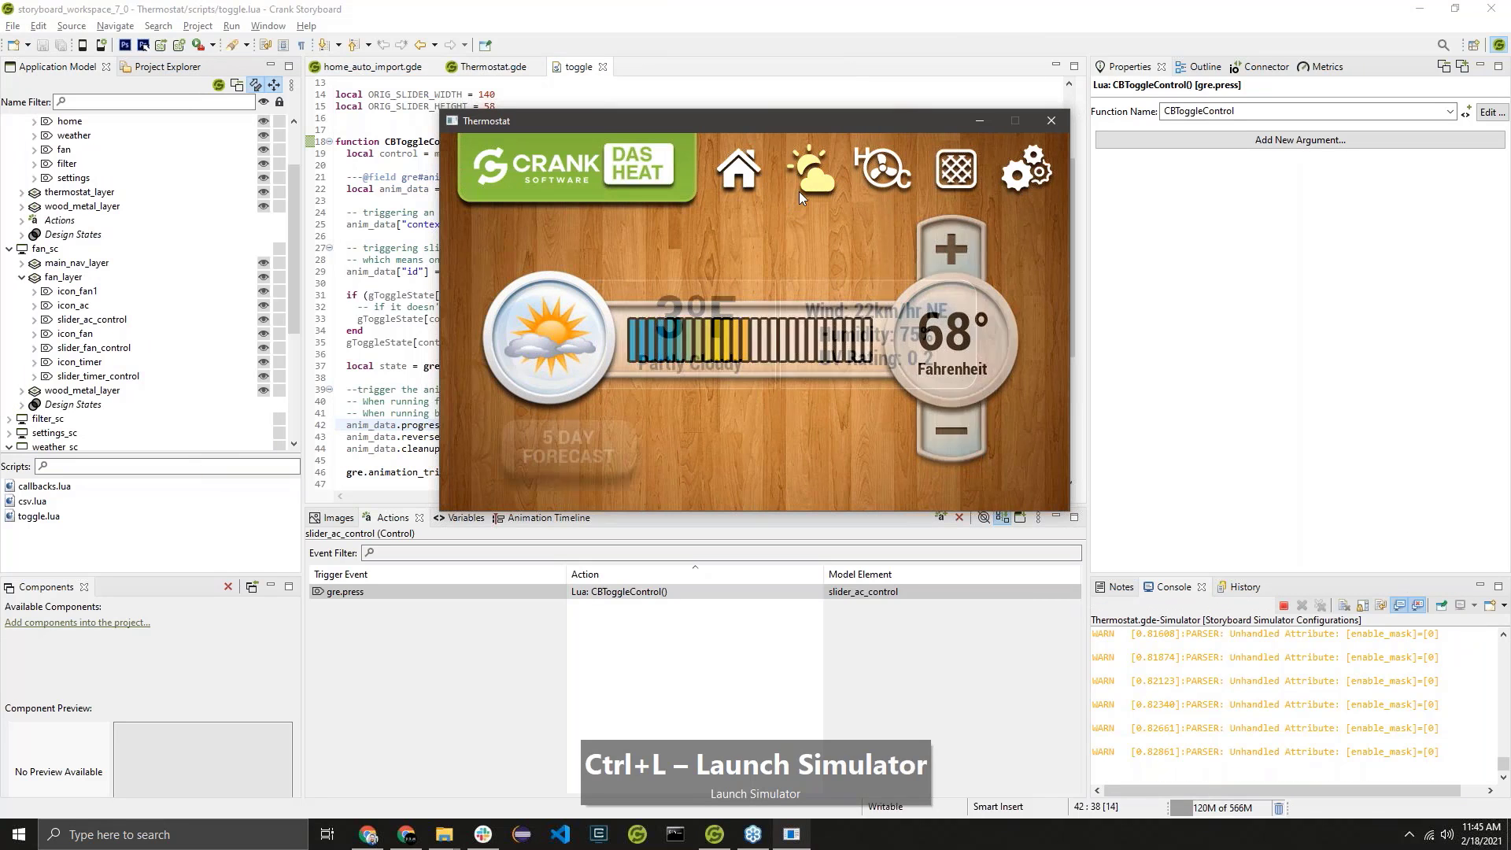
{"action": "left_click", "coordinate": [881, 170]}
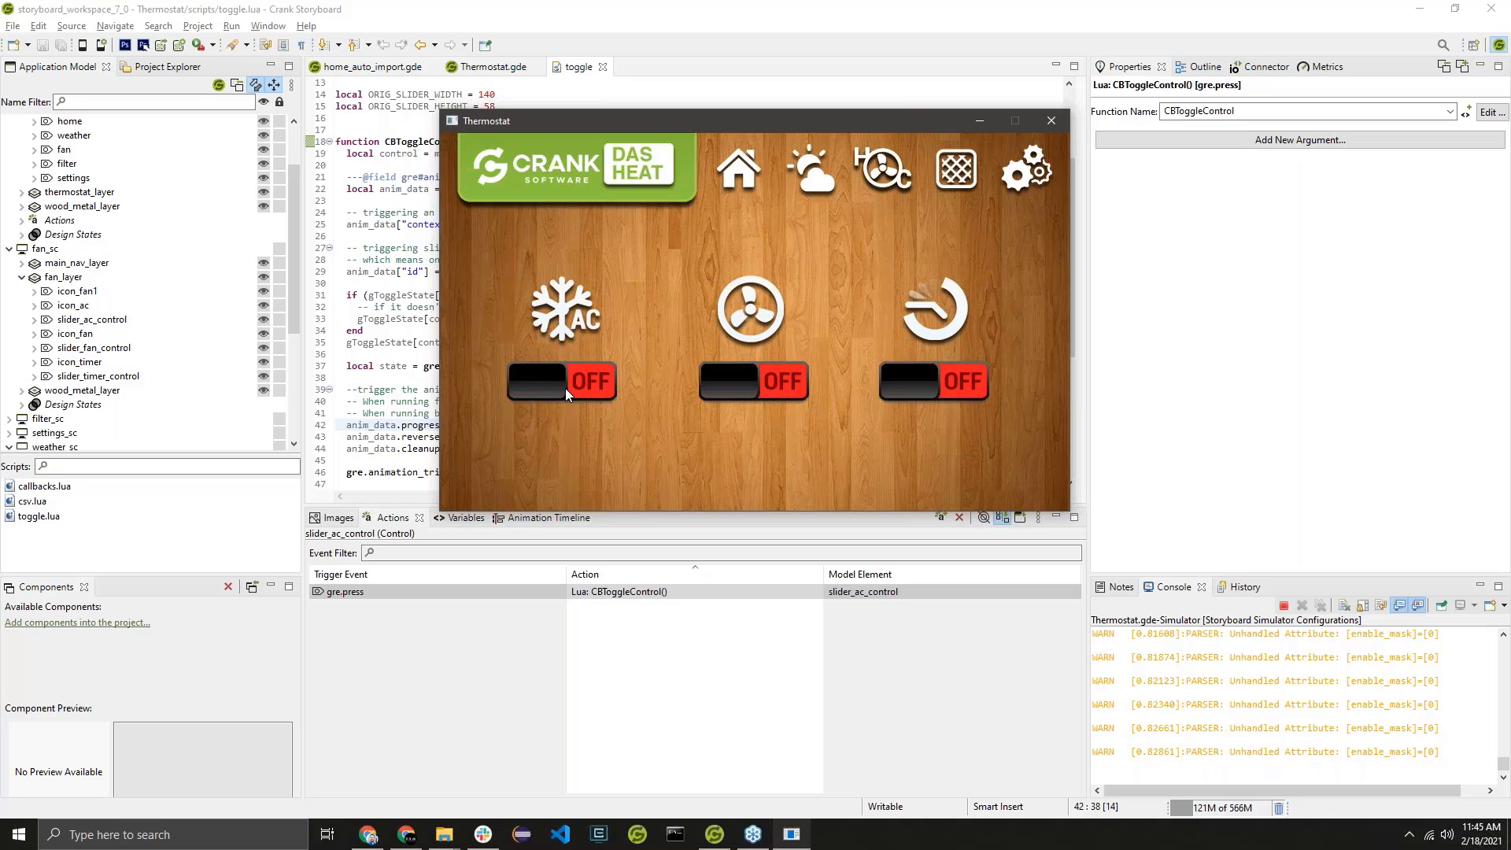
{"action": "double_click", "coordinate": [568, 388]}
{"action": "double_click", "coordinate": [582, 385]}
{"action": "left_click", "coordinate": [785, 381]}
{"action": "left_click", "coordinate": [786, 381]}
{"action": "left_click", "coordinate": [594, 385]}
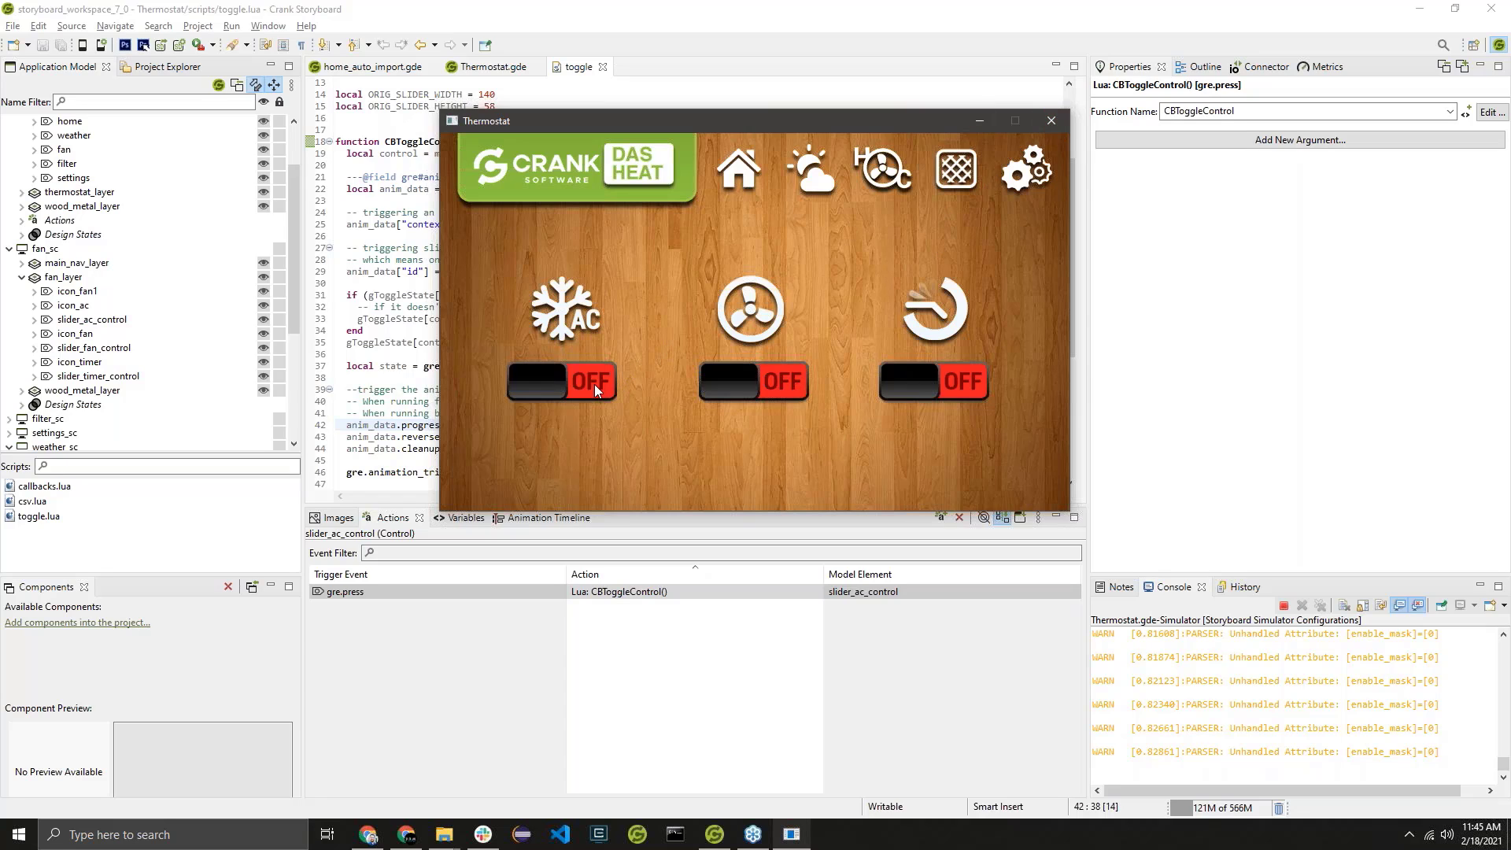
{"action": "left_click", "coordinate": [1045, 130]}
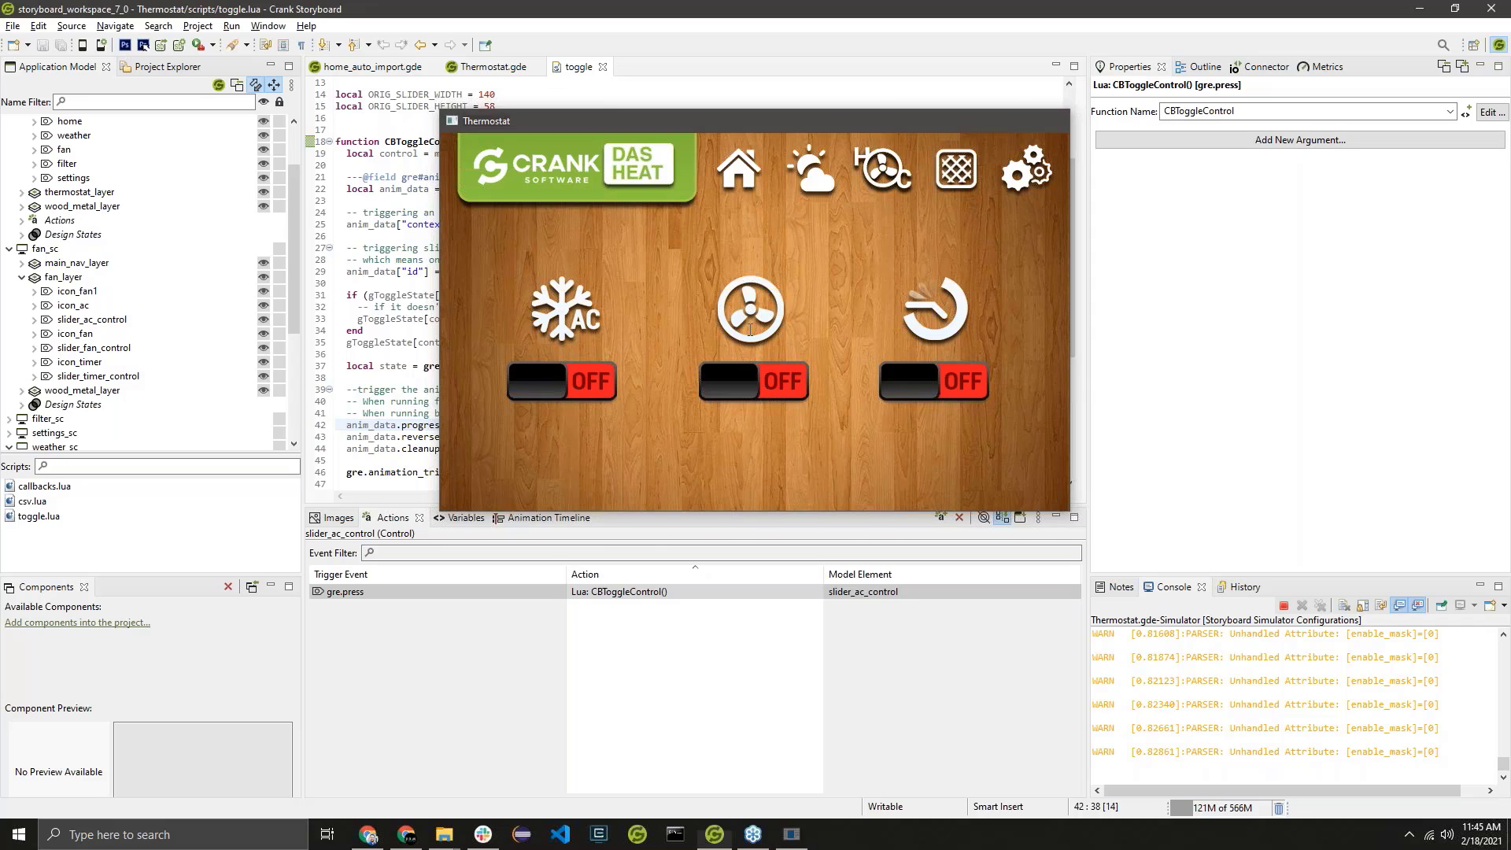
Examine how CBToggleControl sets anim_data's progress, reverse and cleanup from the animation state, and compare it with CBToggleWeather's weather_toggle trigger.
{"action": "scroll", "coordinate": [624, 418], "scroll_direction": "down", "scroll_amount": 3}
{"action": "left_click_drag", "start_coordinate": [624, 416], "coordinate": [347, 319]}
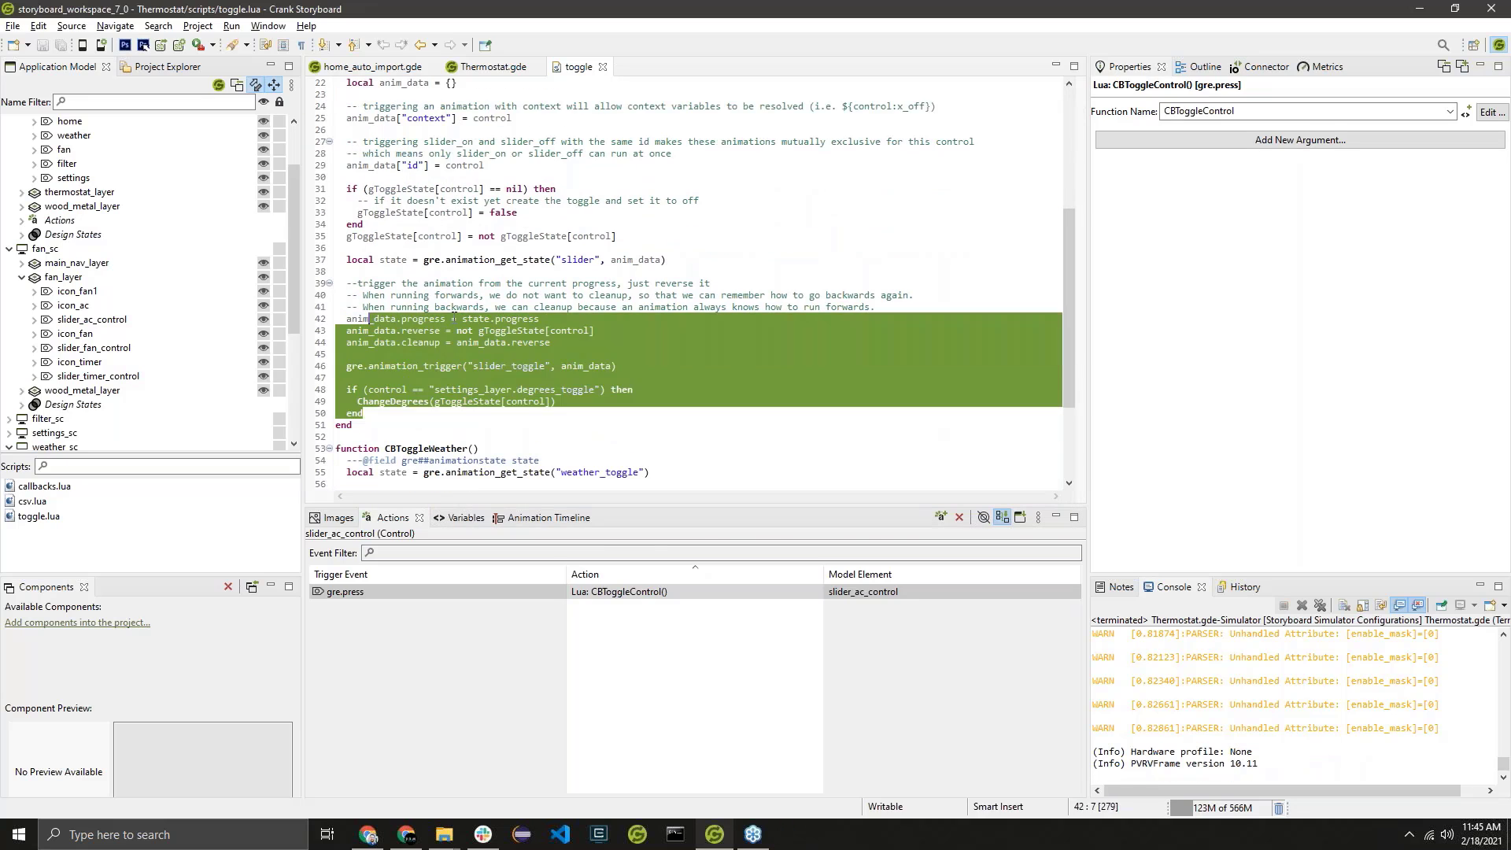
{"action": "left_click_drag", "start_coordinate": [540, 319], "coordinate": [463, 319]}
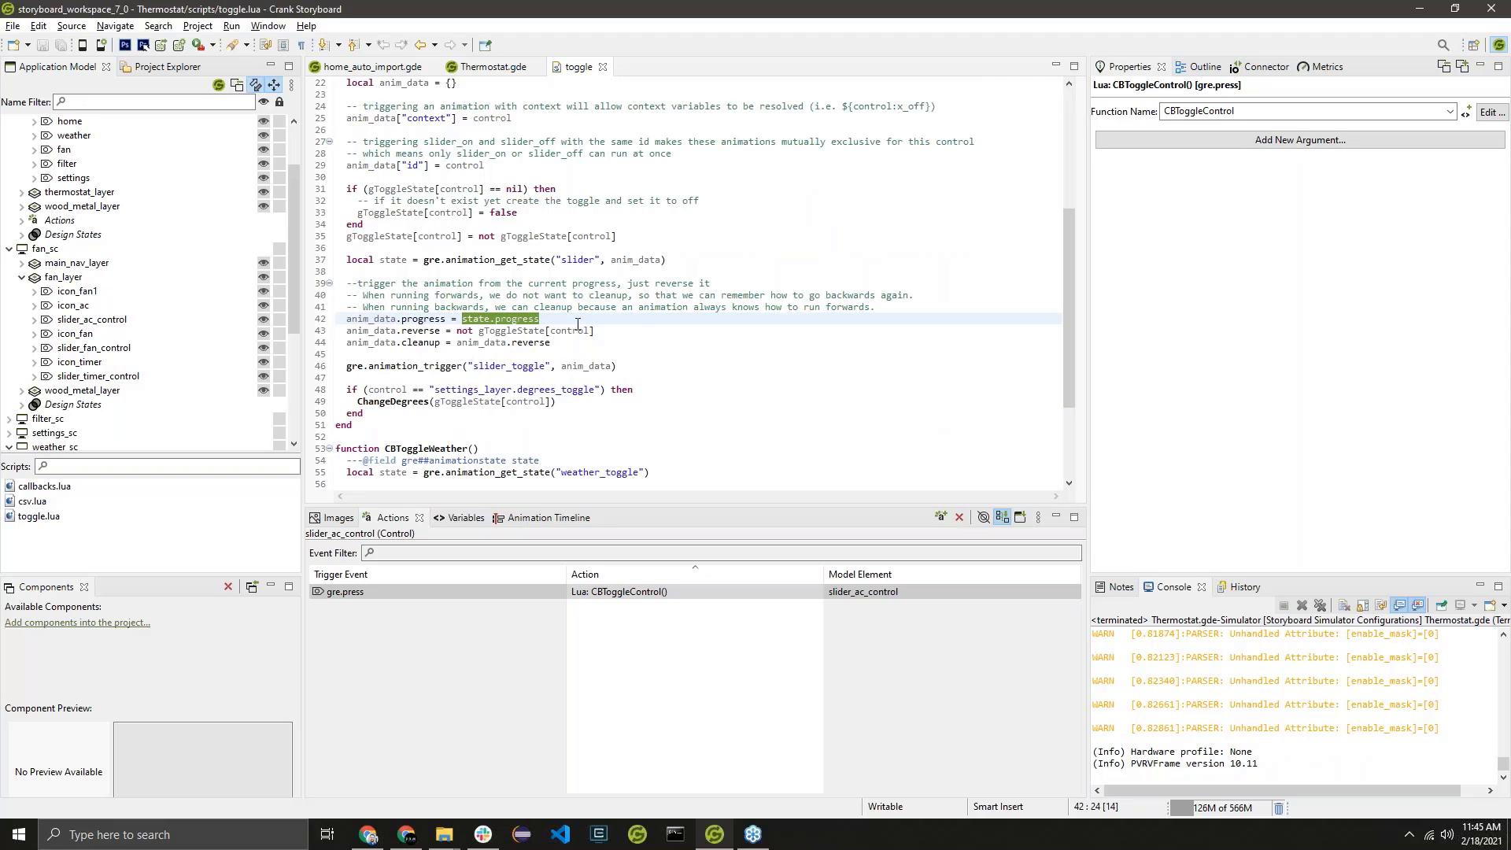
{"action": "scroll", "coordinate": [503, 144], "scroll_direction": "up", "scroll_amount": 1}
{"action": "scroll", "coordinate": [503, 144], "scroll_direction": "up", "scroll_amount": 1}
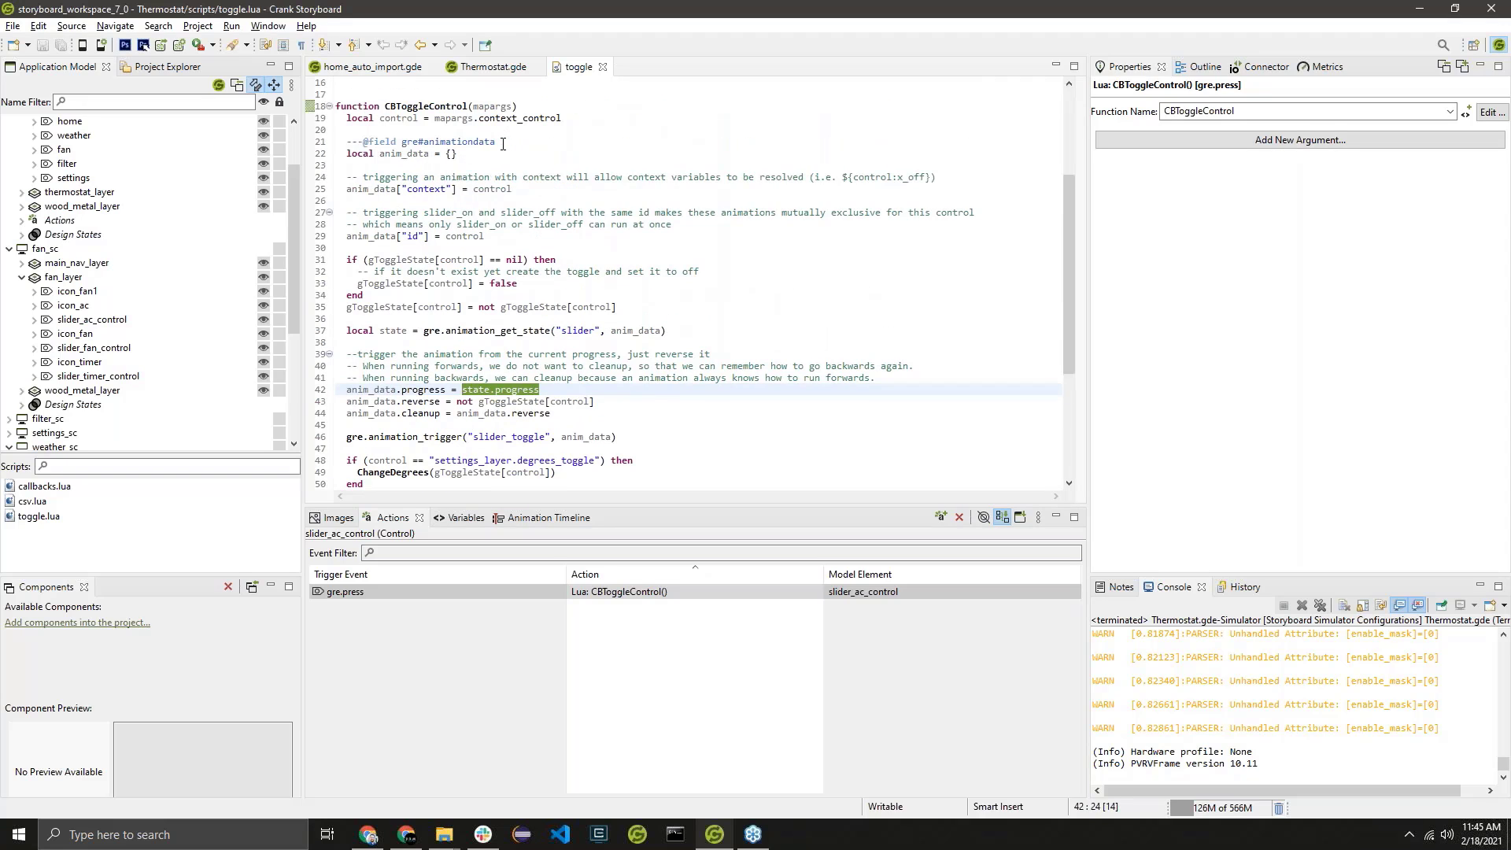
{"action": "scroll", "coordinate": [497, 249], "scroll_direction": "down", "scroll_amount": 1}
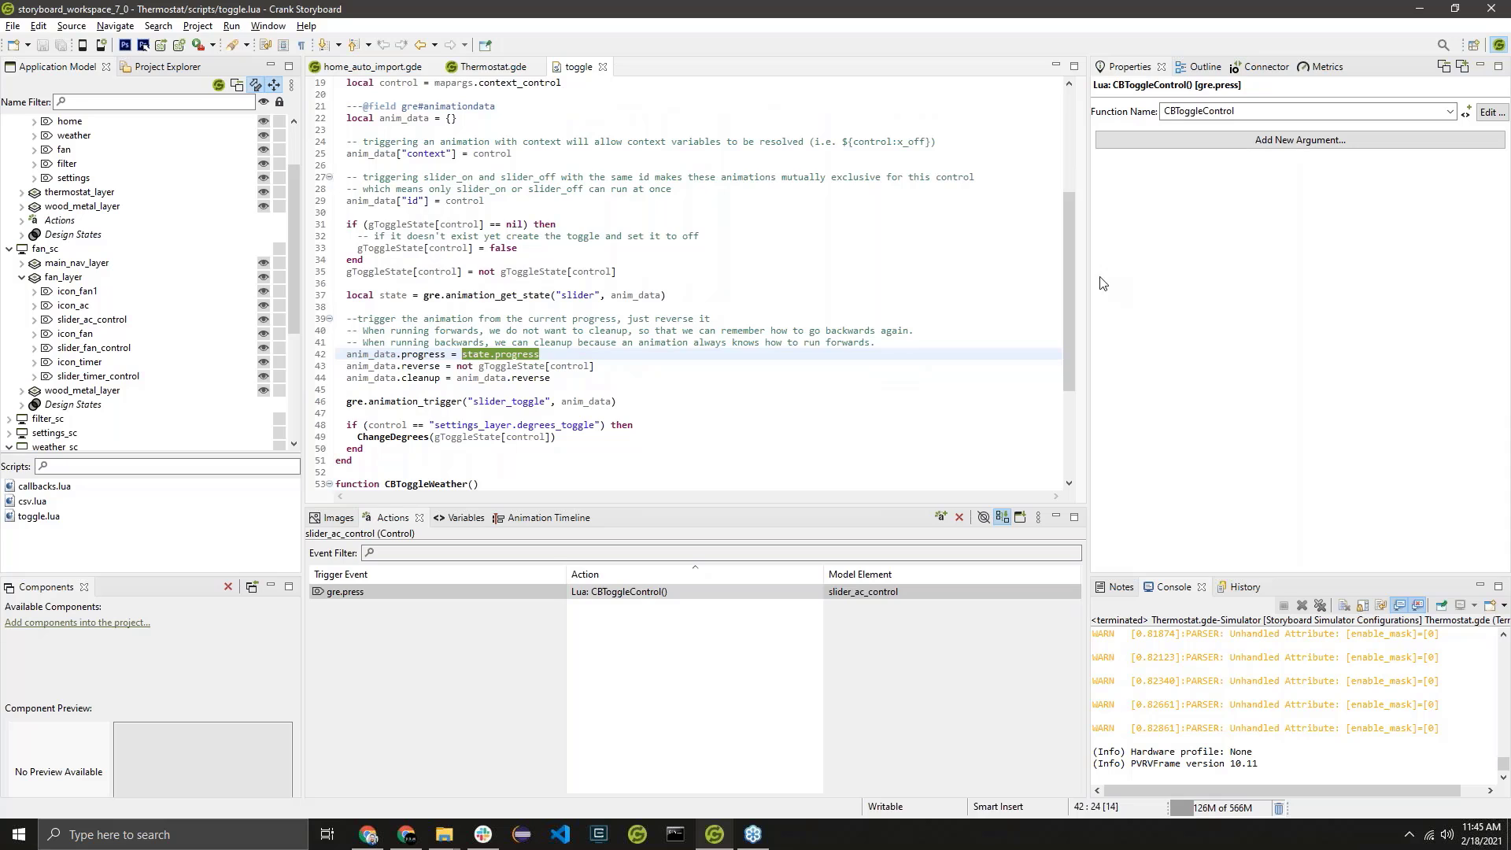
{"action": "left_click_drag", "start_coordinate": [1070, 256], "coordinate": [1088, 132]}
{"action": "left_click_drag", "start_coordinate": [1070, 289], "coordinate": [1071, 472]}
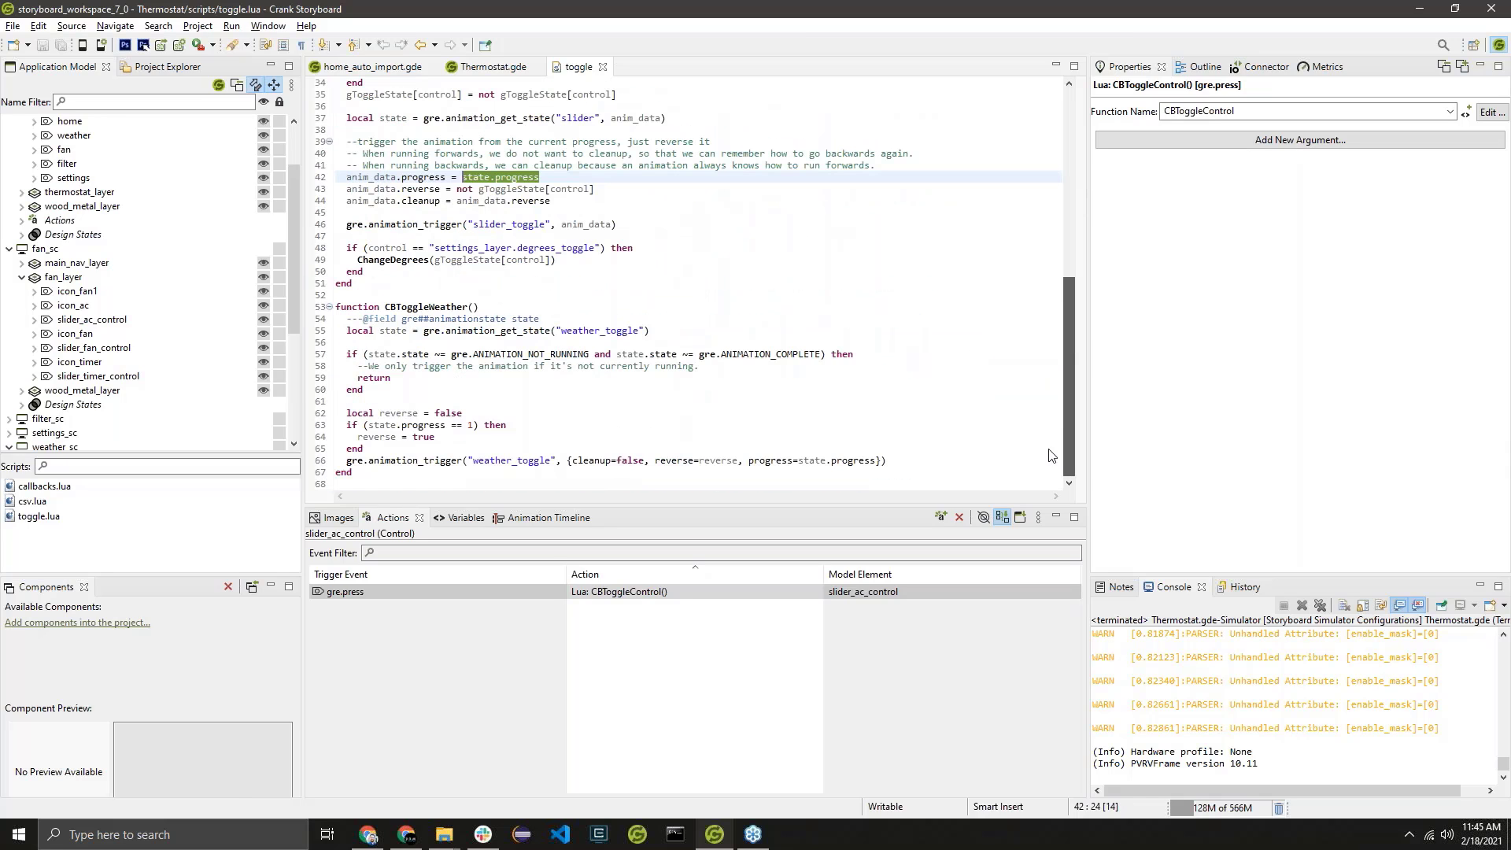
{"action": "left_click", "coordinate": [930, 463]}
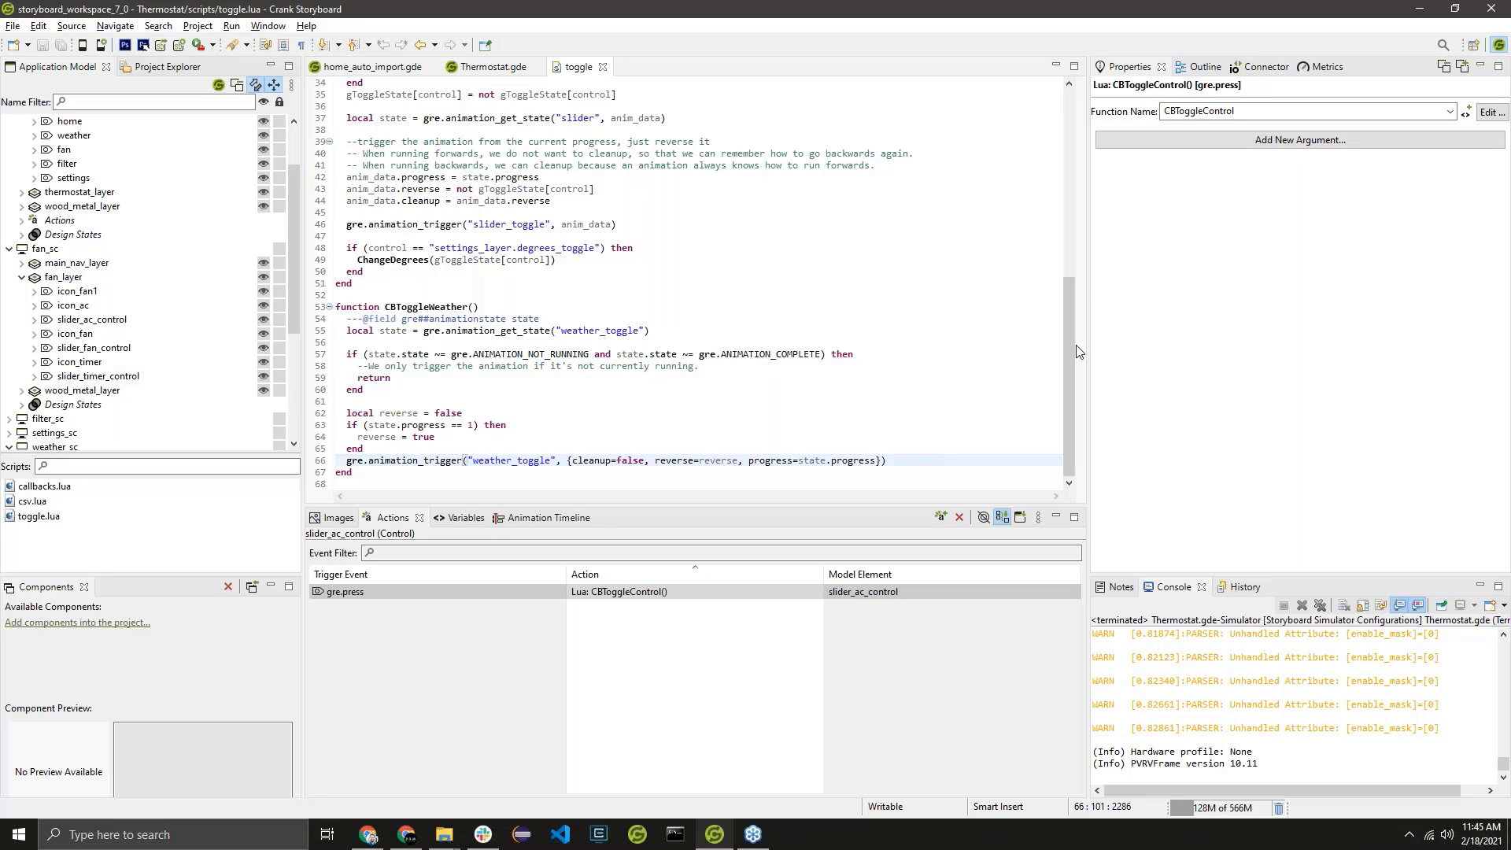
Close the toggle.lua script and switch to the home_auto_import.gde model.
{"action": "left_click_drag", "start_coordinate": [1067, 344], "coordinate": [1069, 163]}
{"action": "left_click", "coordinate": [604, 68]}
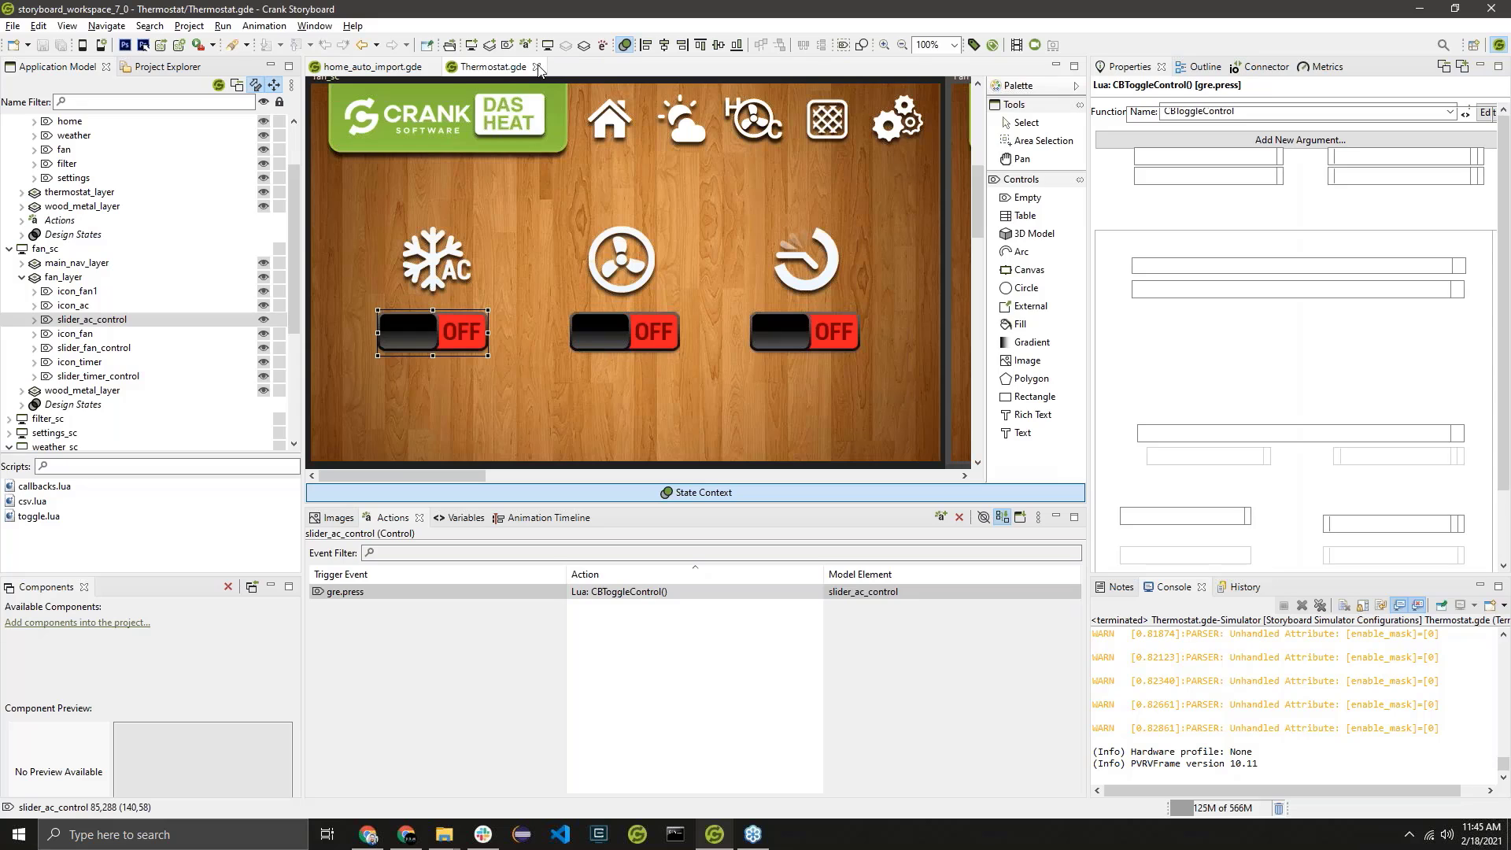
{"action": "left_click", "coordinate": [382, 67]}
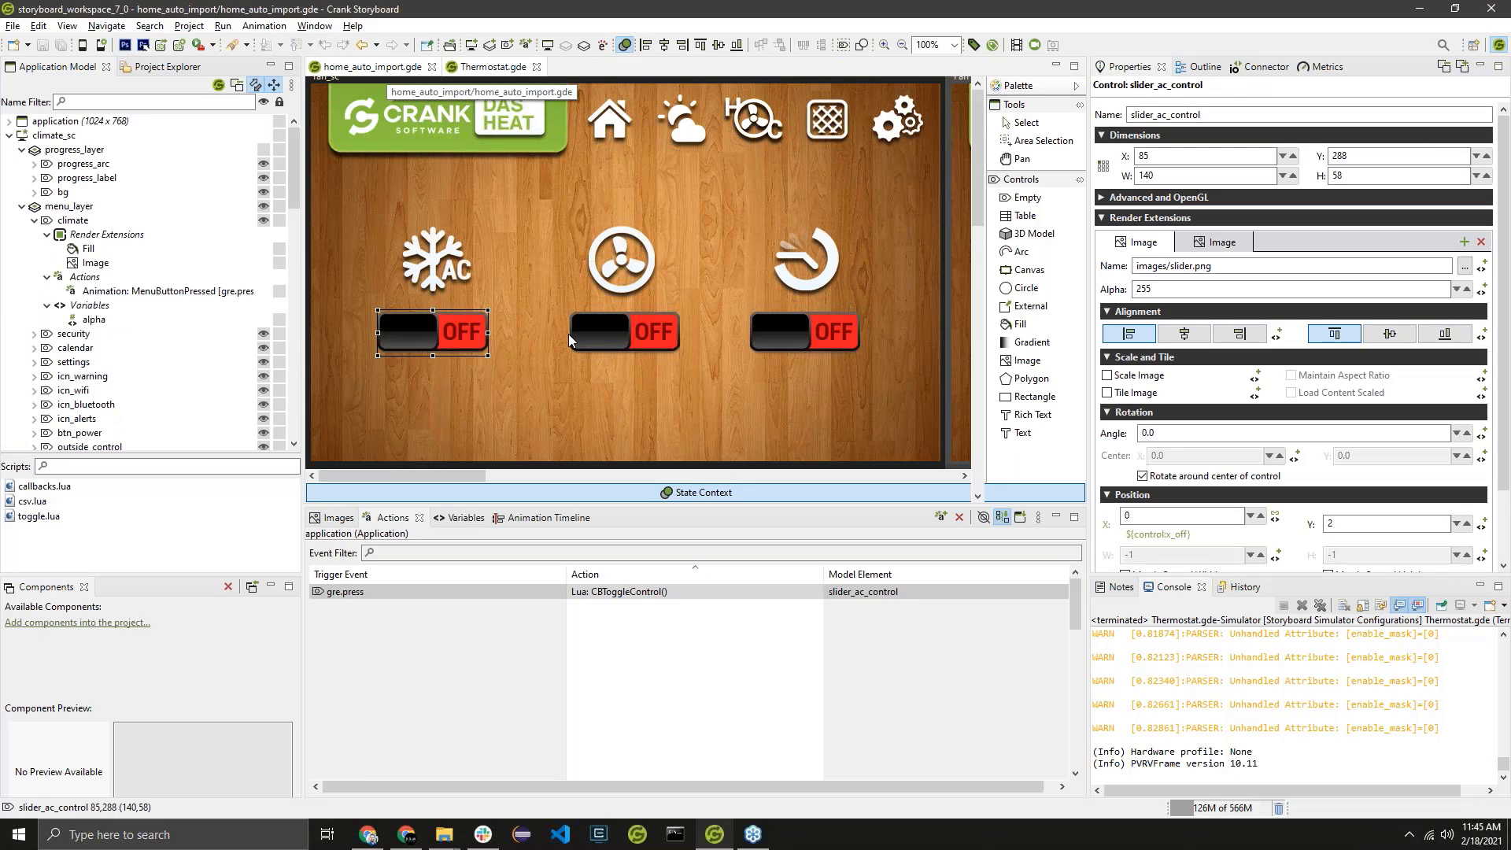